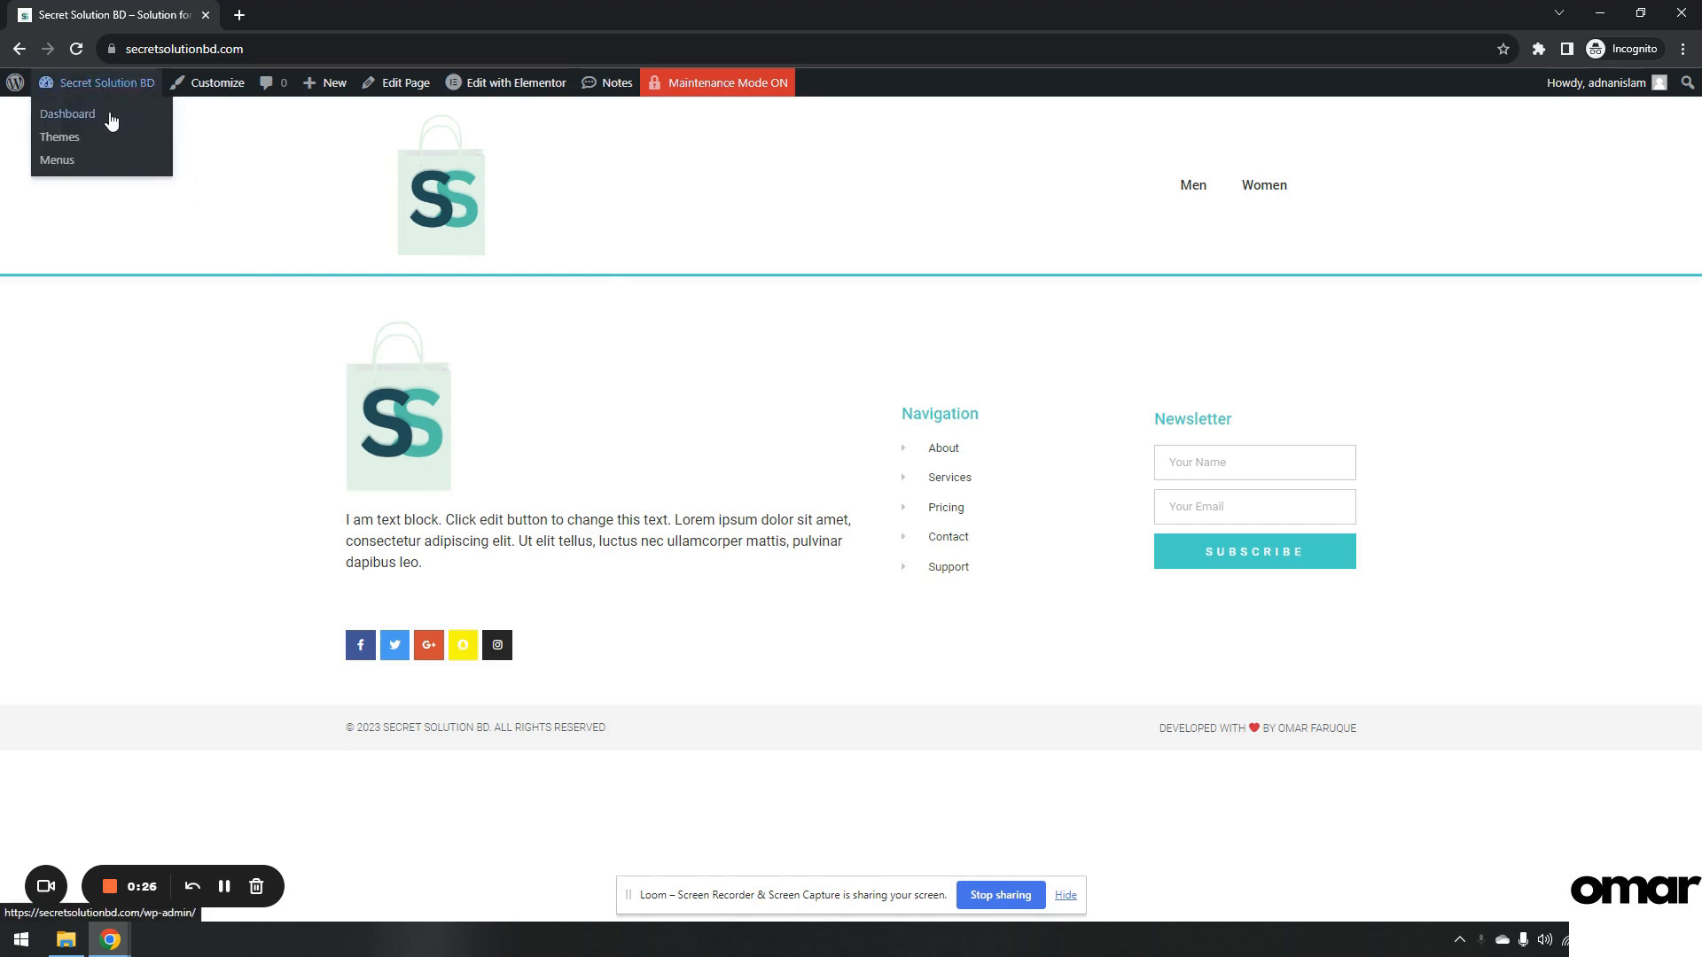
Open the list of saved Elementor templates from the site's WordPress dashboard.
click(109, 121)
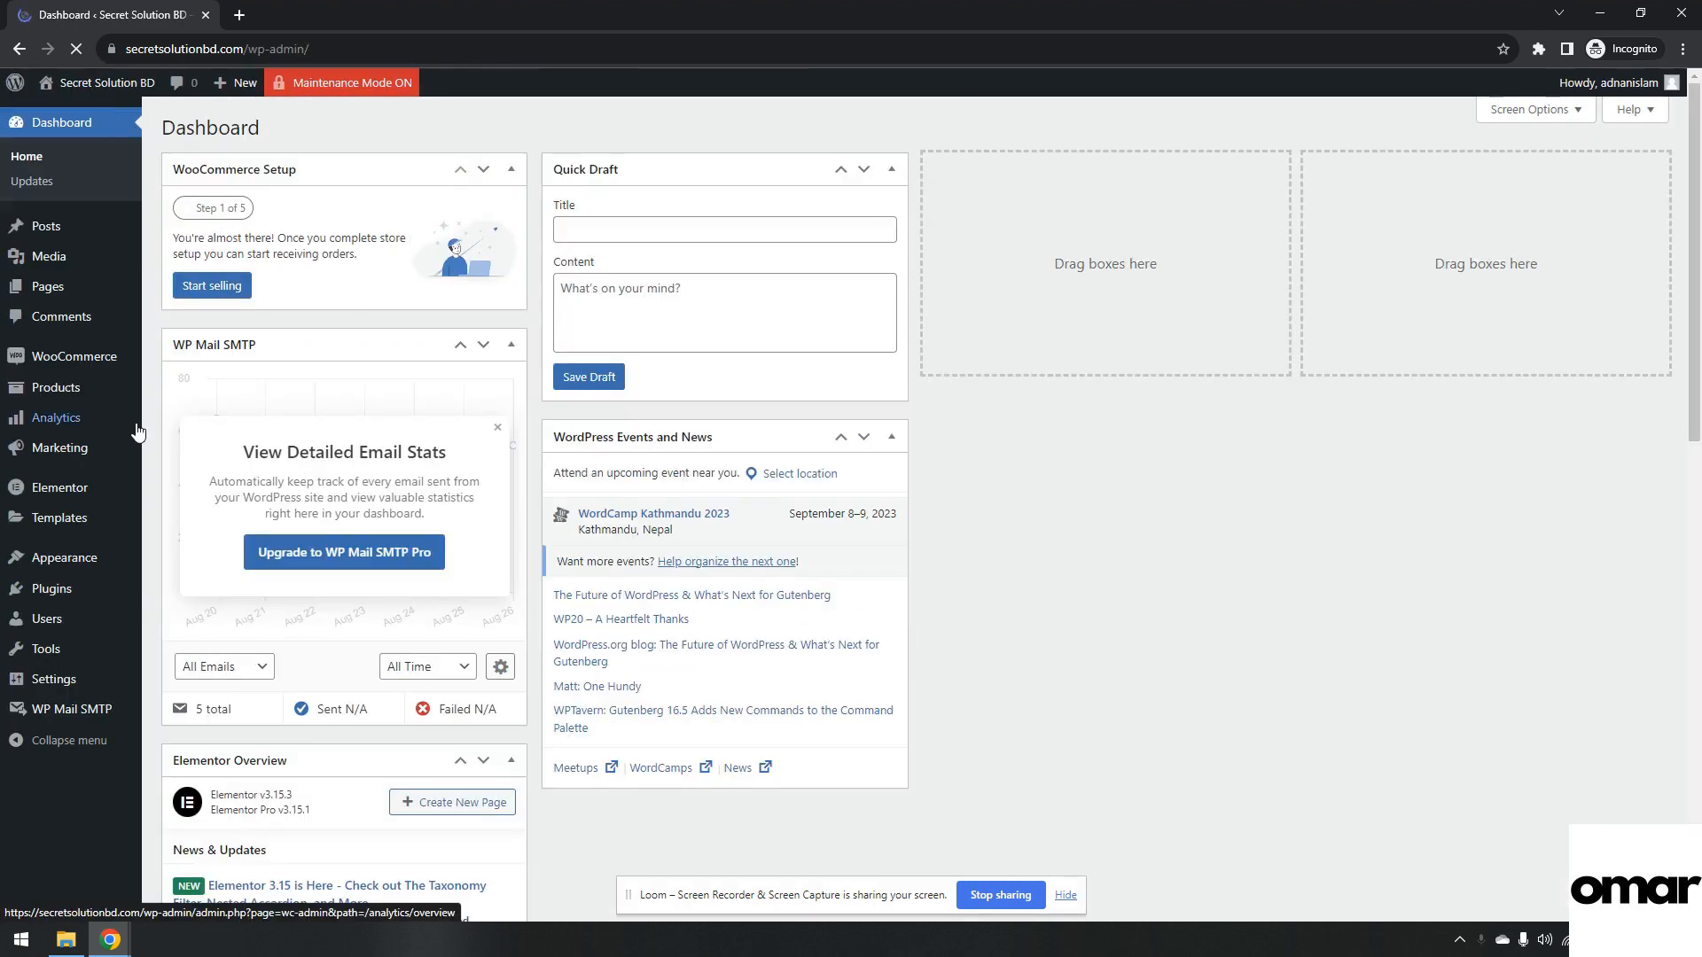
mouse_move(102, 517)
click(172, 521)
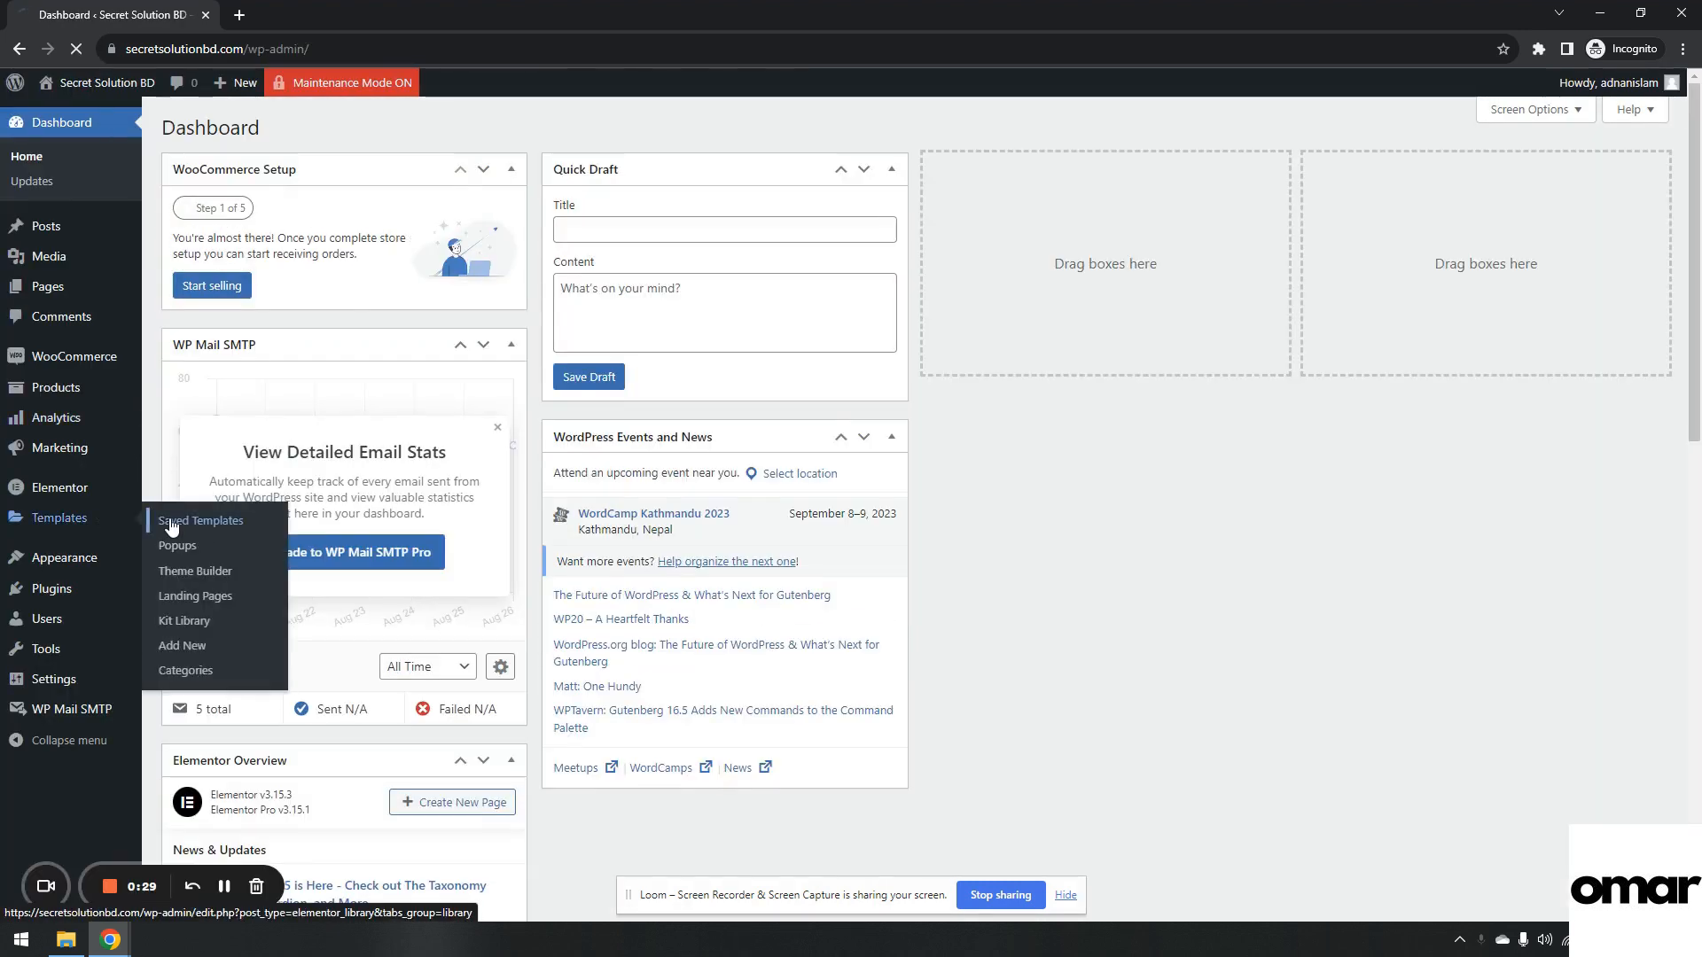
Open the Main Footer and Main Header templates with Elementor in separate tabs, and place the header's tab before the footer's.
click(170, 273)
middle_click(474, 396)
middle_click(470, 469)
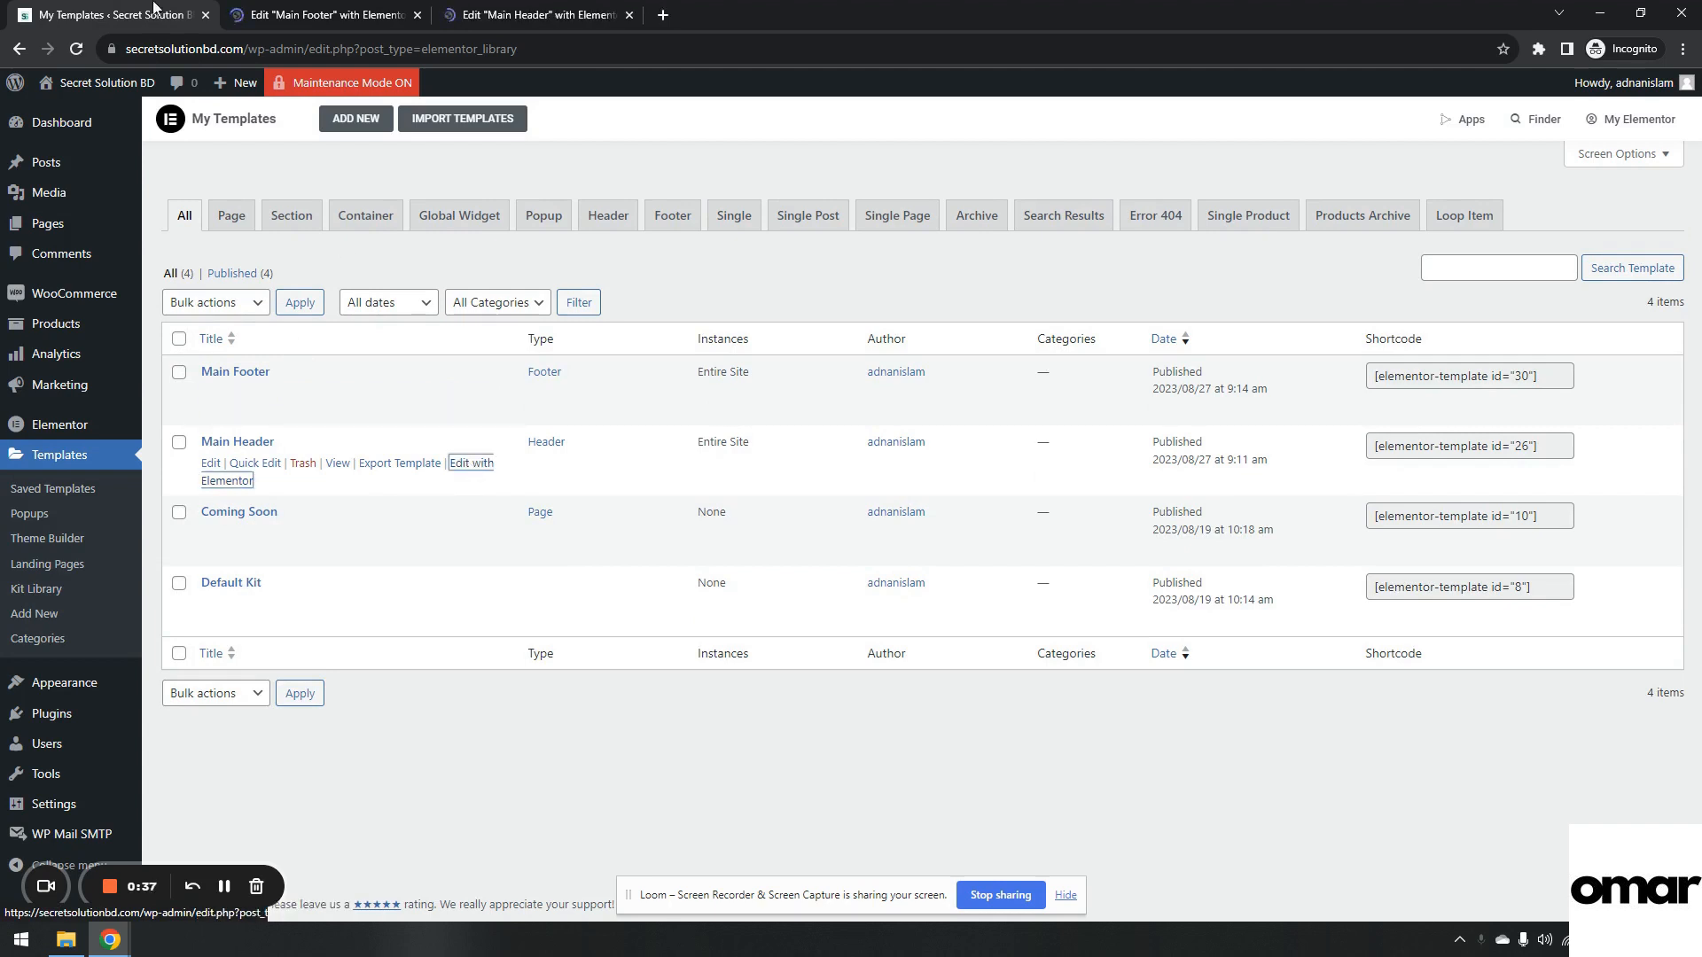
click(251, 9)
drag(503, 9, 349, 7)
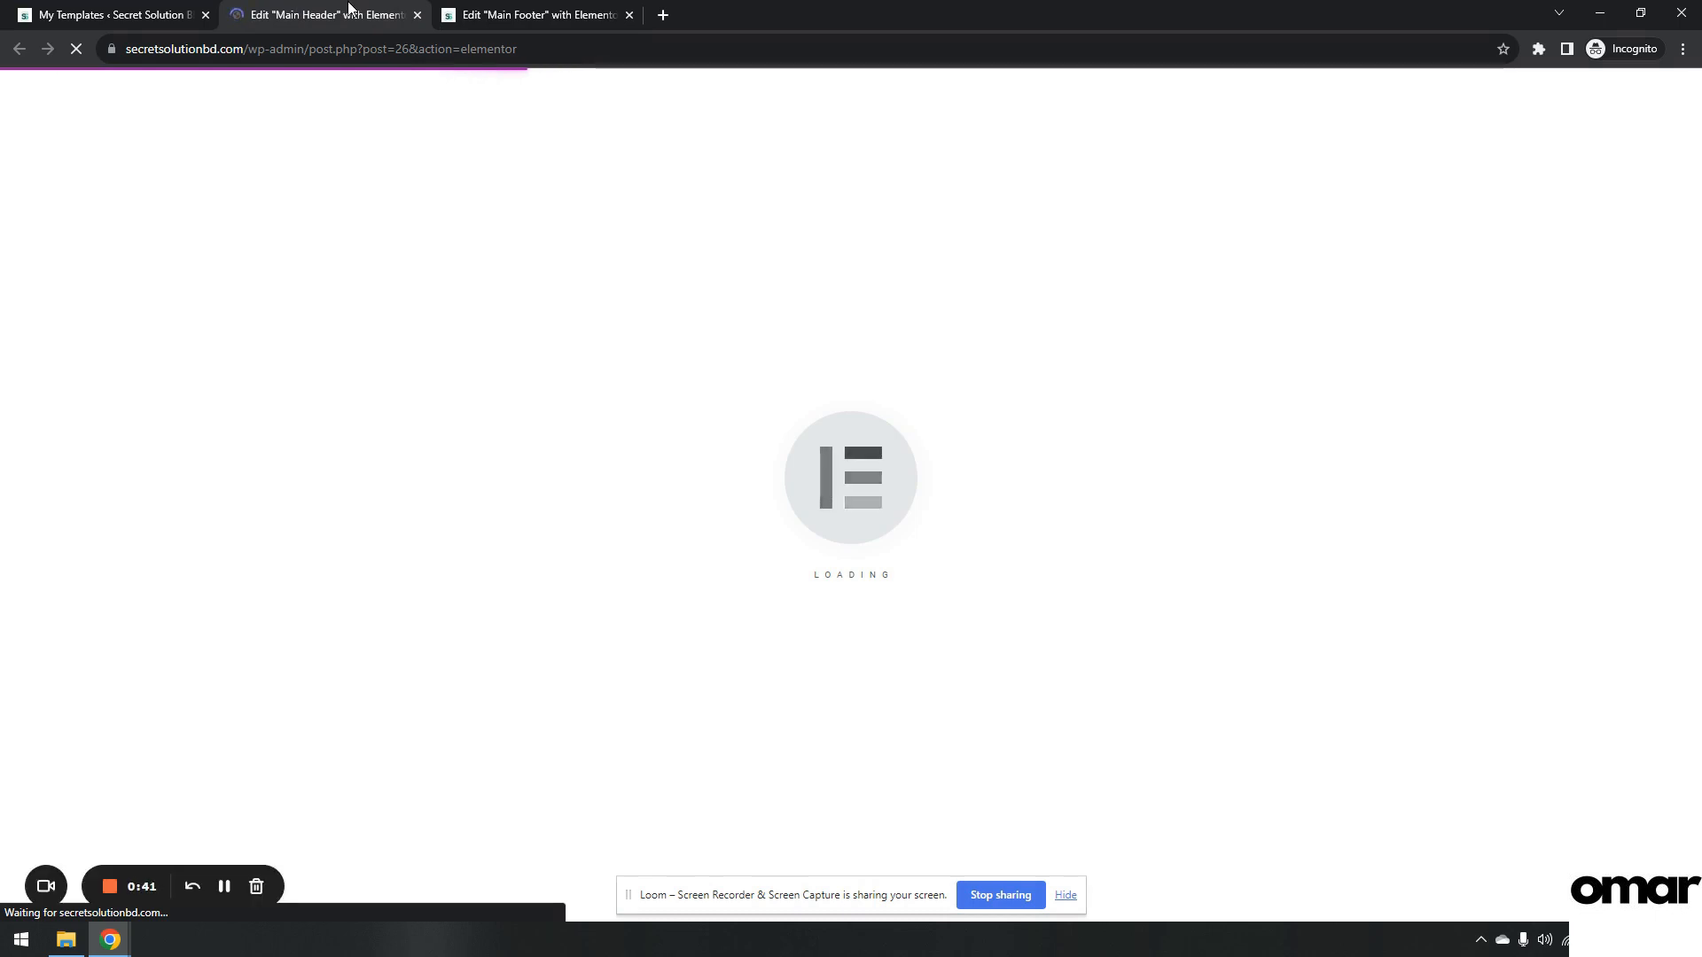
In the Main Footer editor, switch to editing the header and expand the Main Header container in the Navigator.
click(452, 13)
click(342, 12)
click(464, 13)
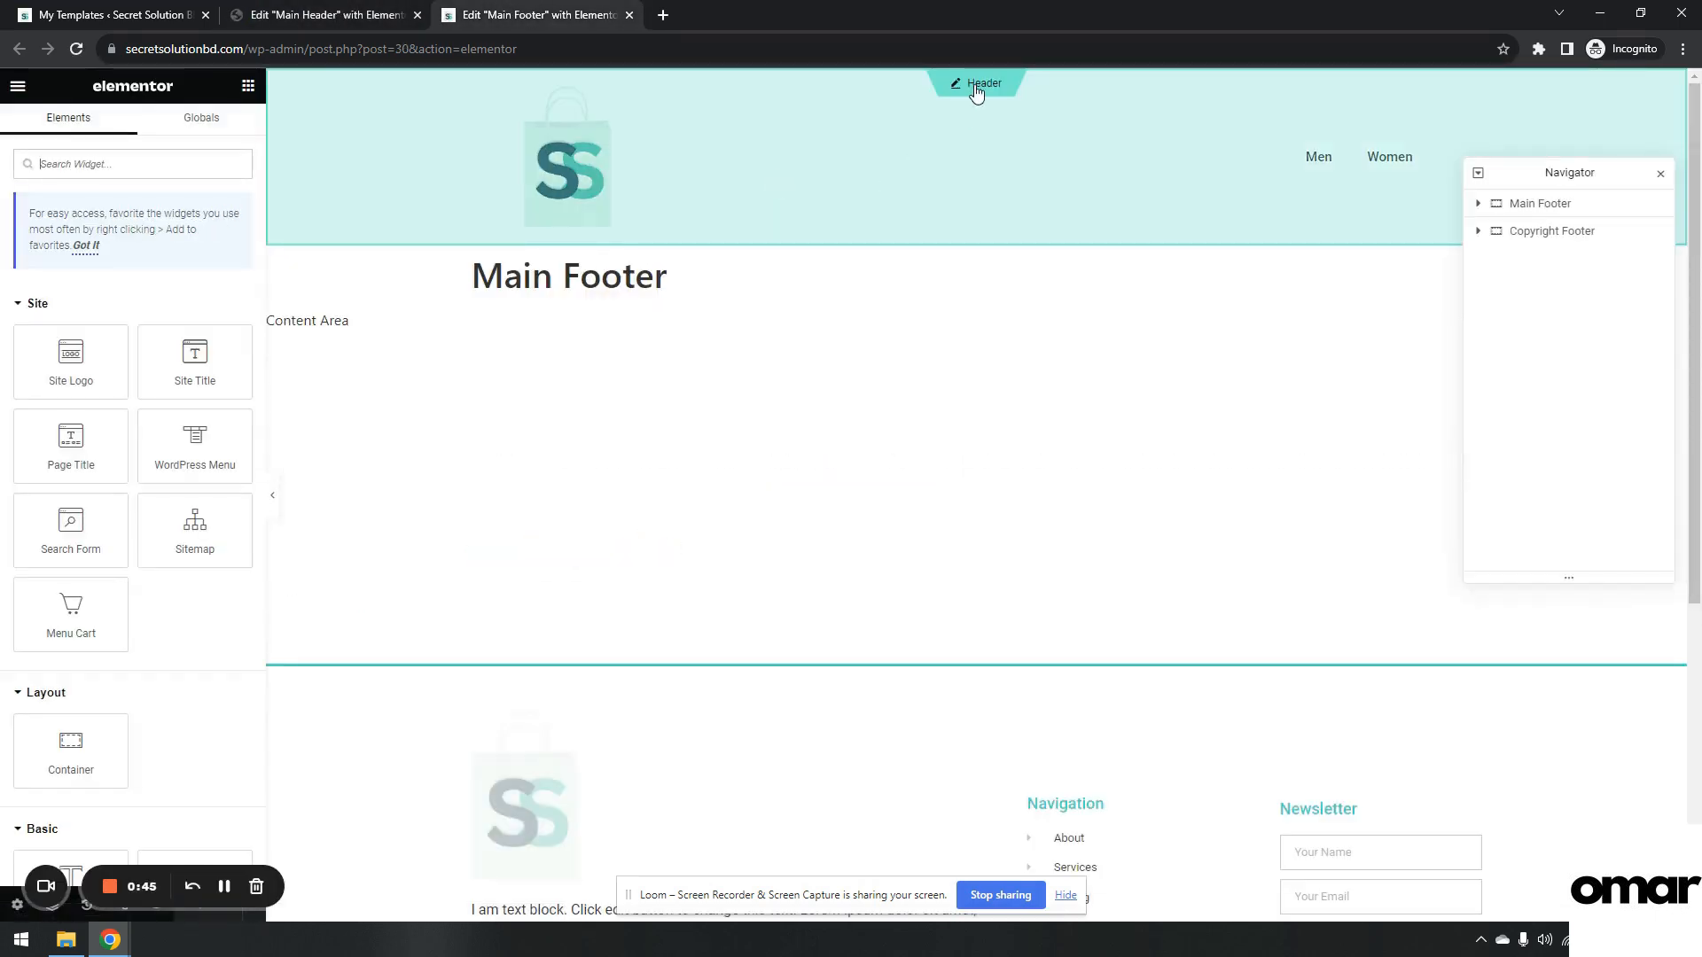
click(976, 83)
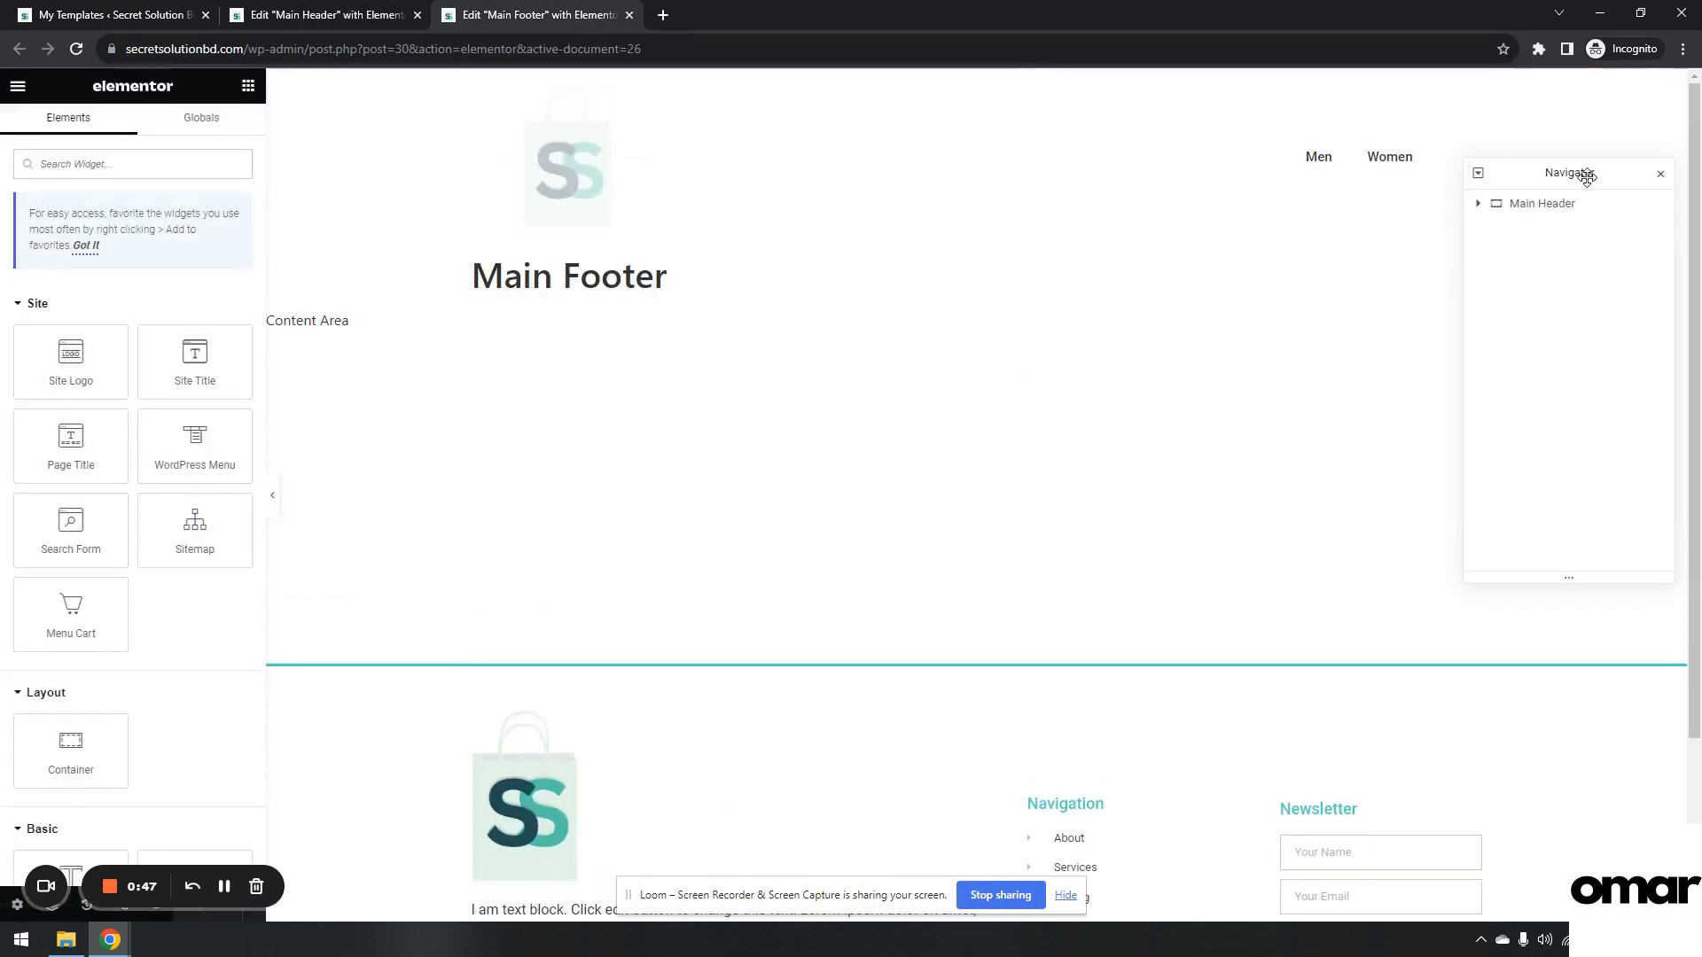
click(1529, 209)
click(1479, 205)
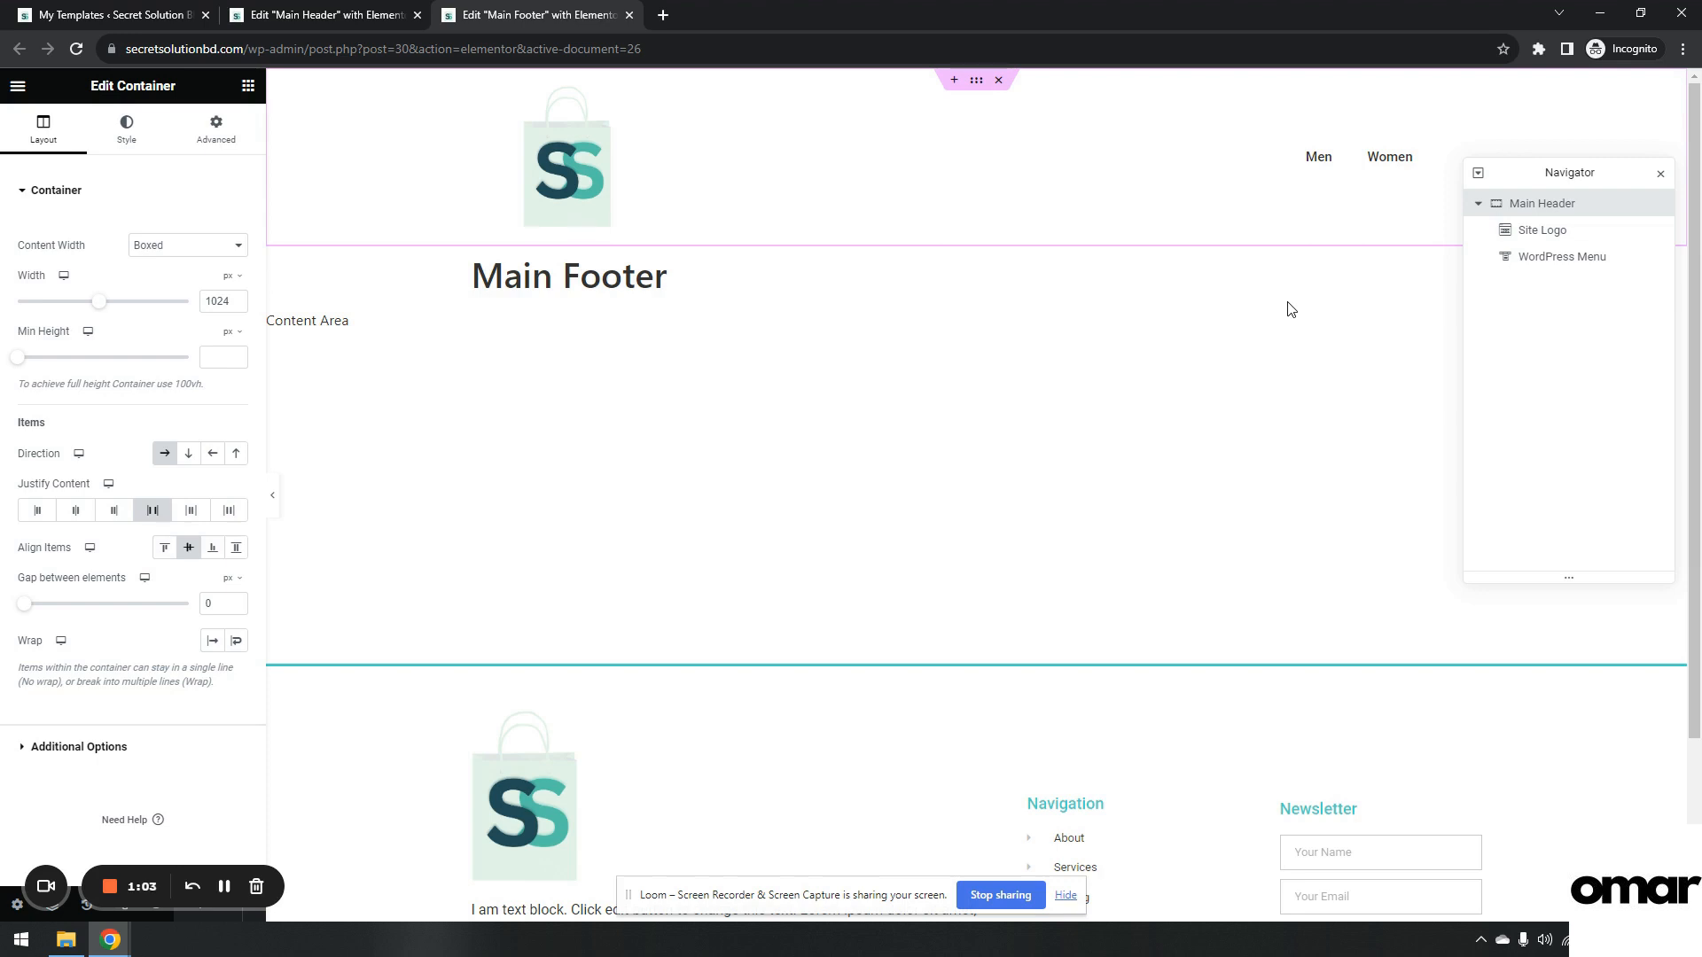
Examine the header's Site Logo and WordPress Menu widgets and the Main Header container's layout direction.
click(1587, 237)
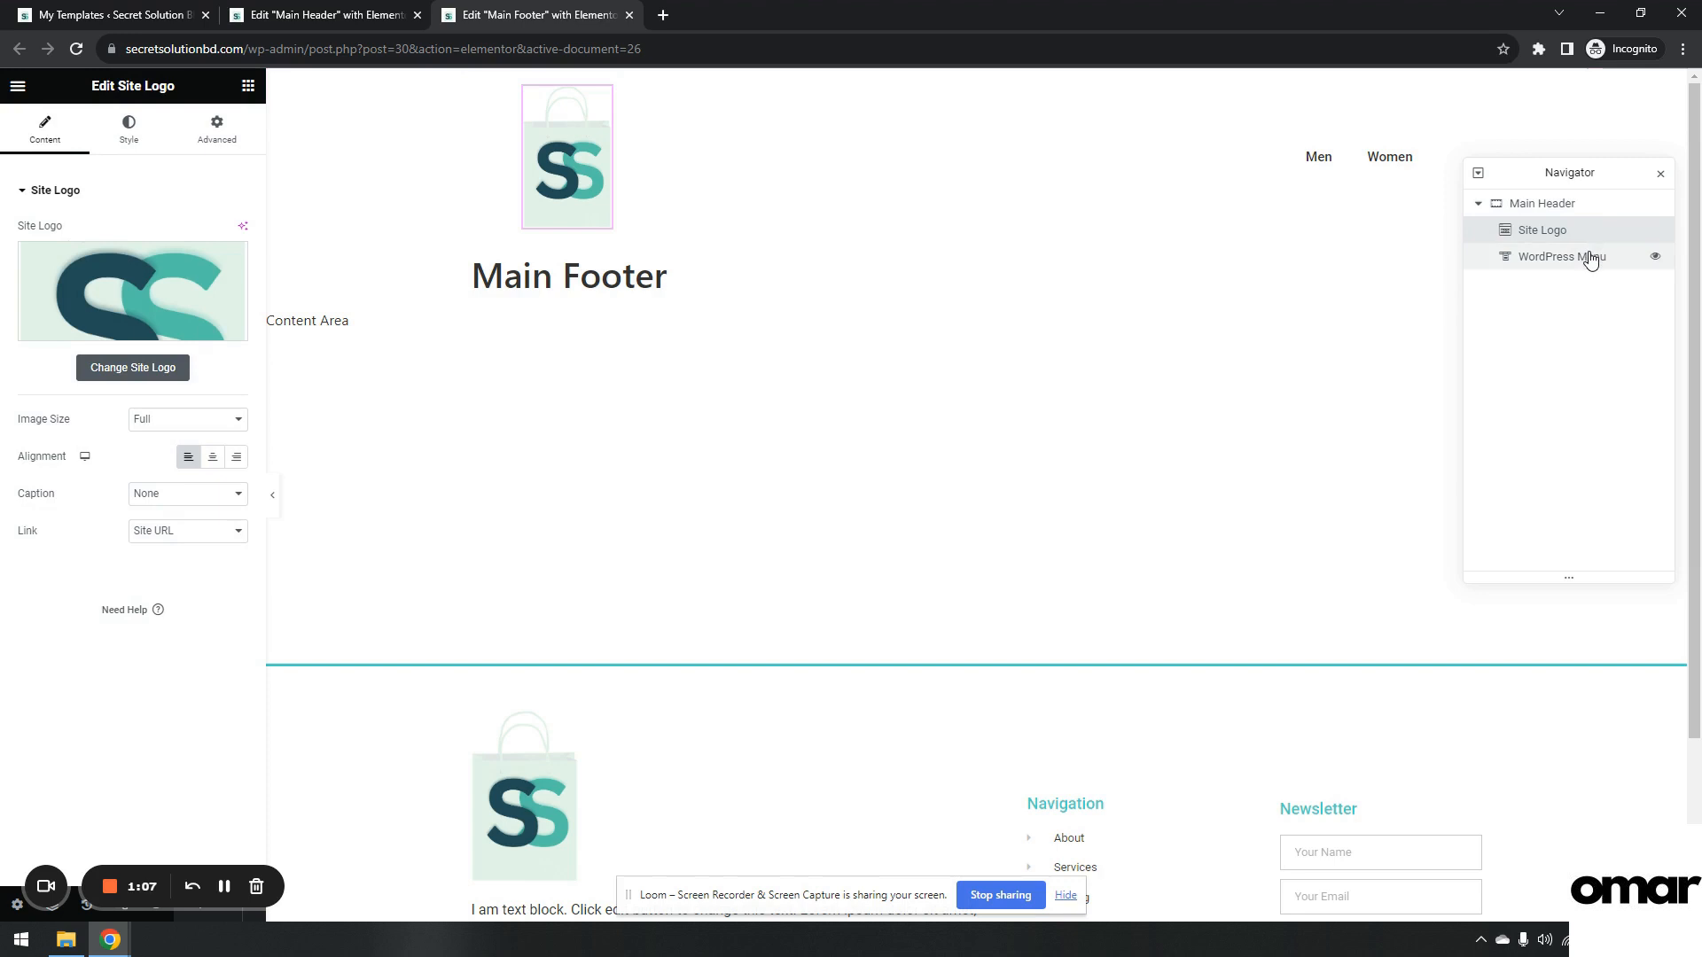
click(1591, 258)
click(1588, 238)
click(1592, 262)
click(1586, 234)
click(1589, 261)
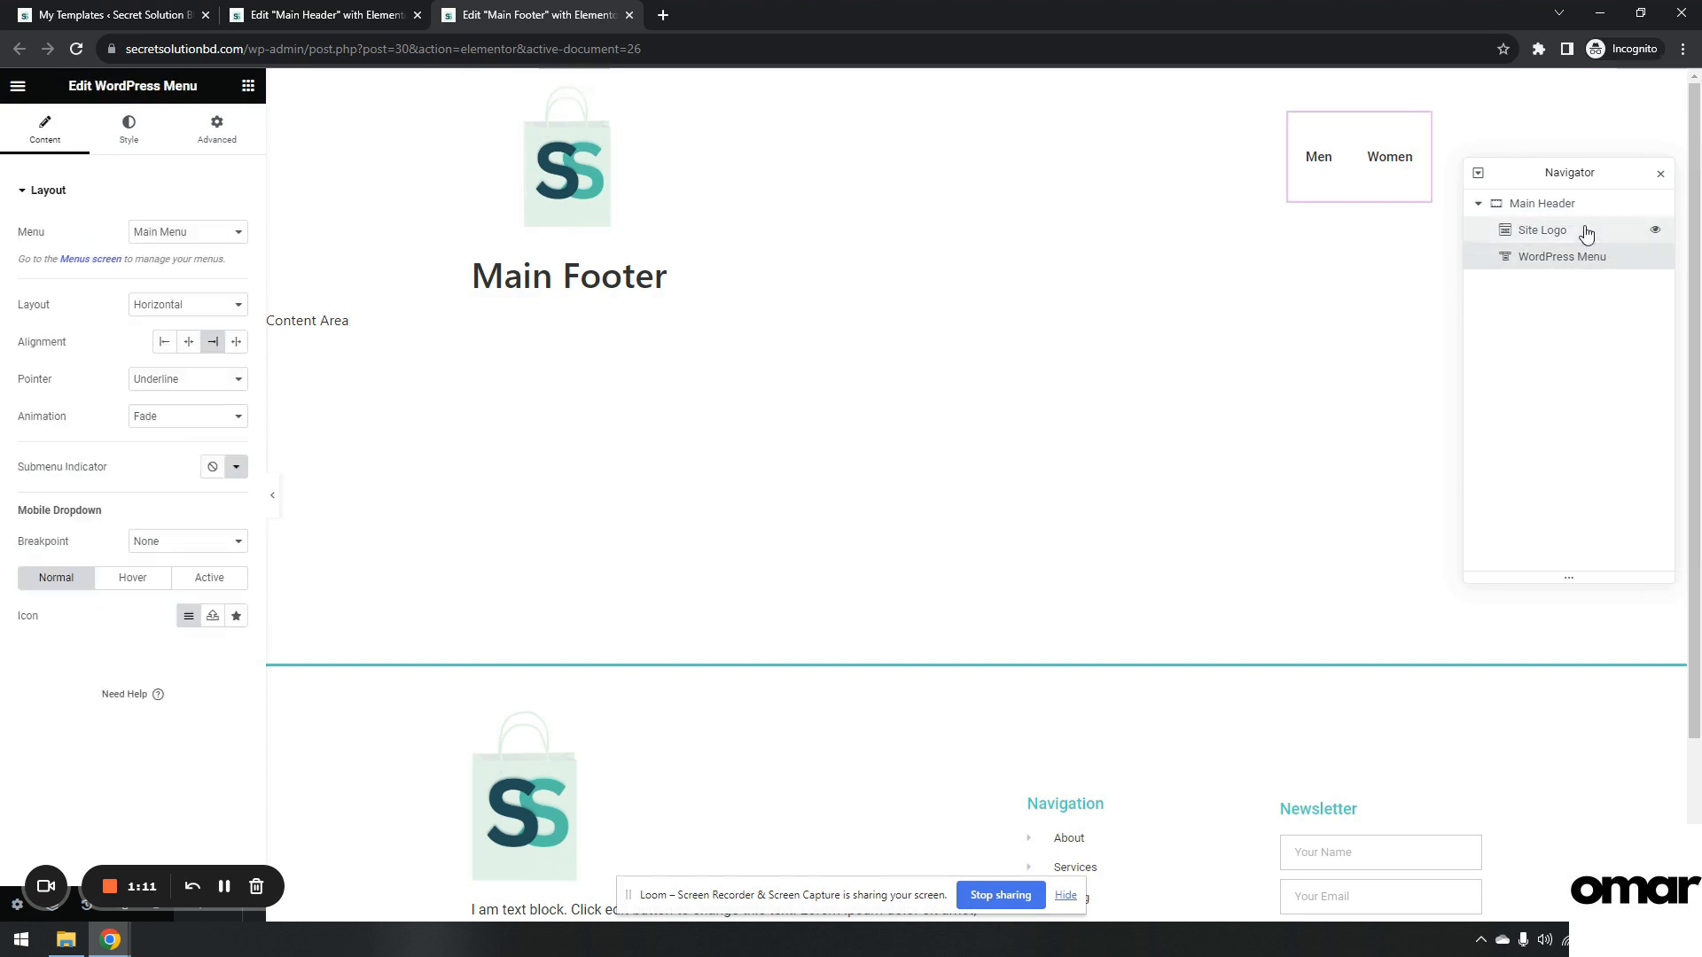
click(1586, 234)
click(1582, 205)
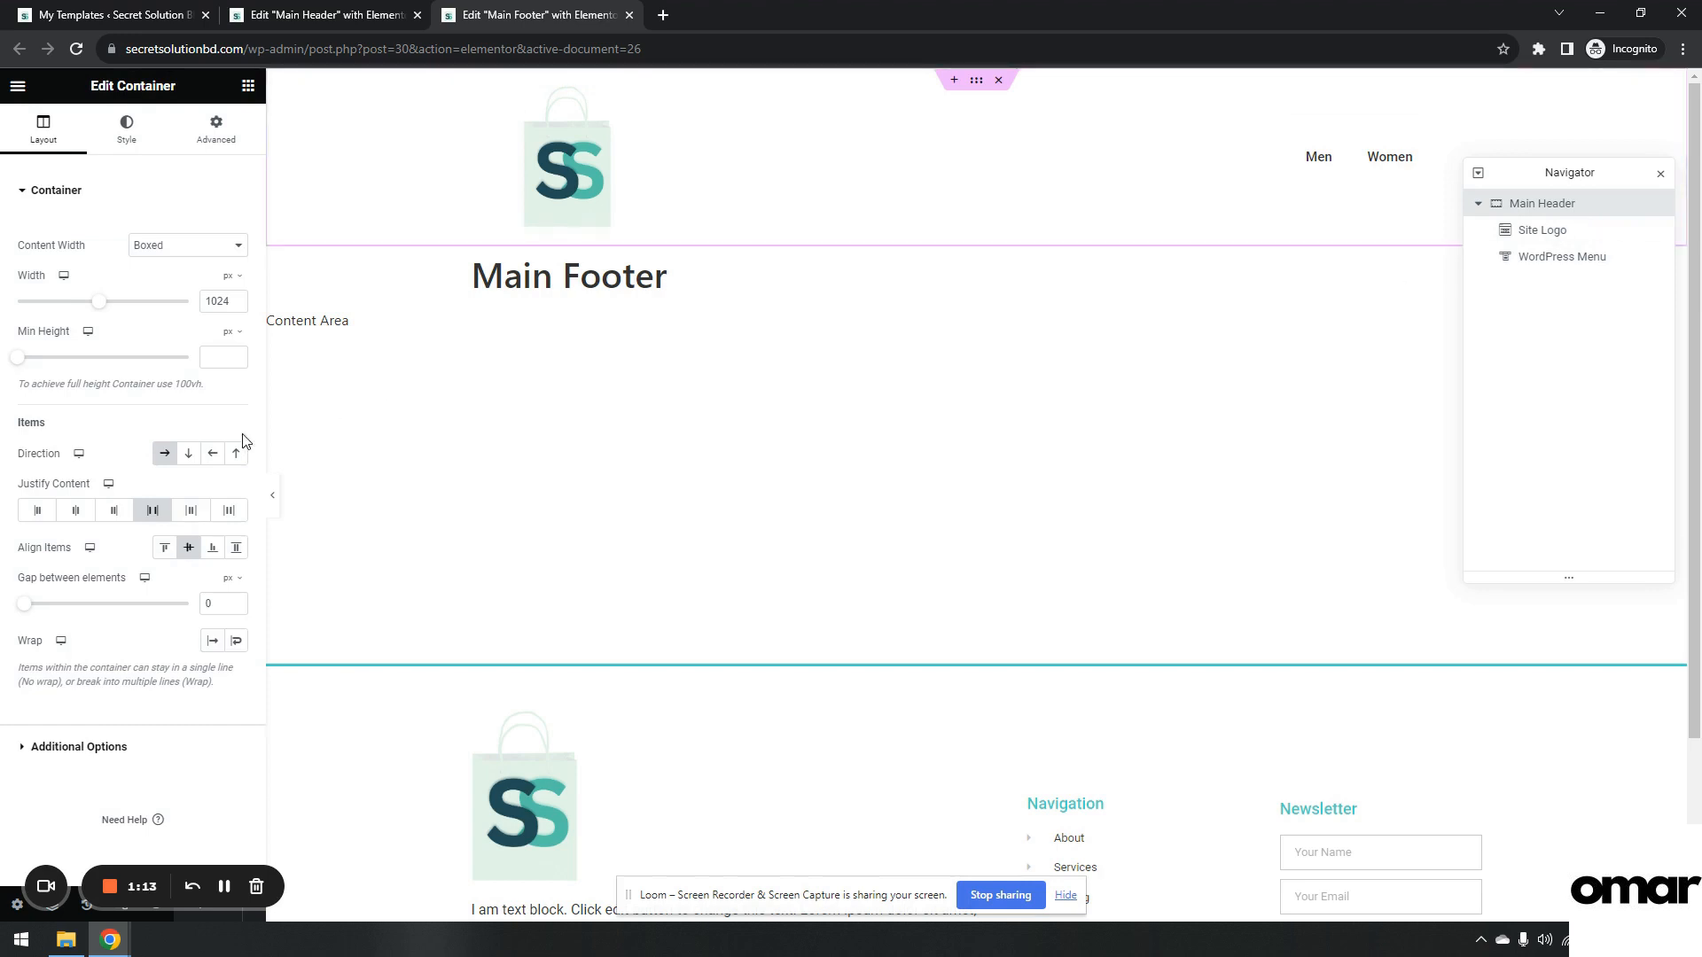
click(163, 456)
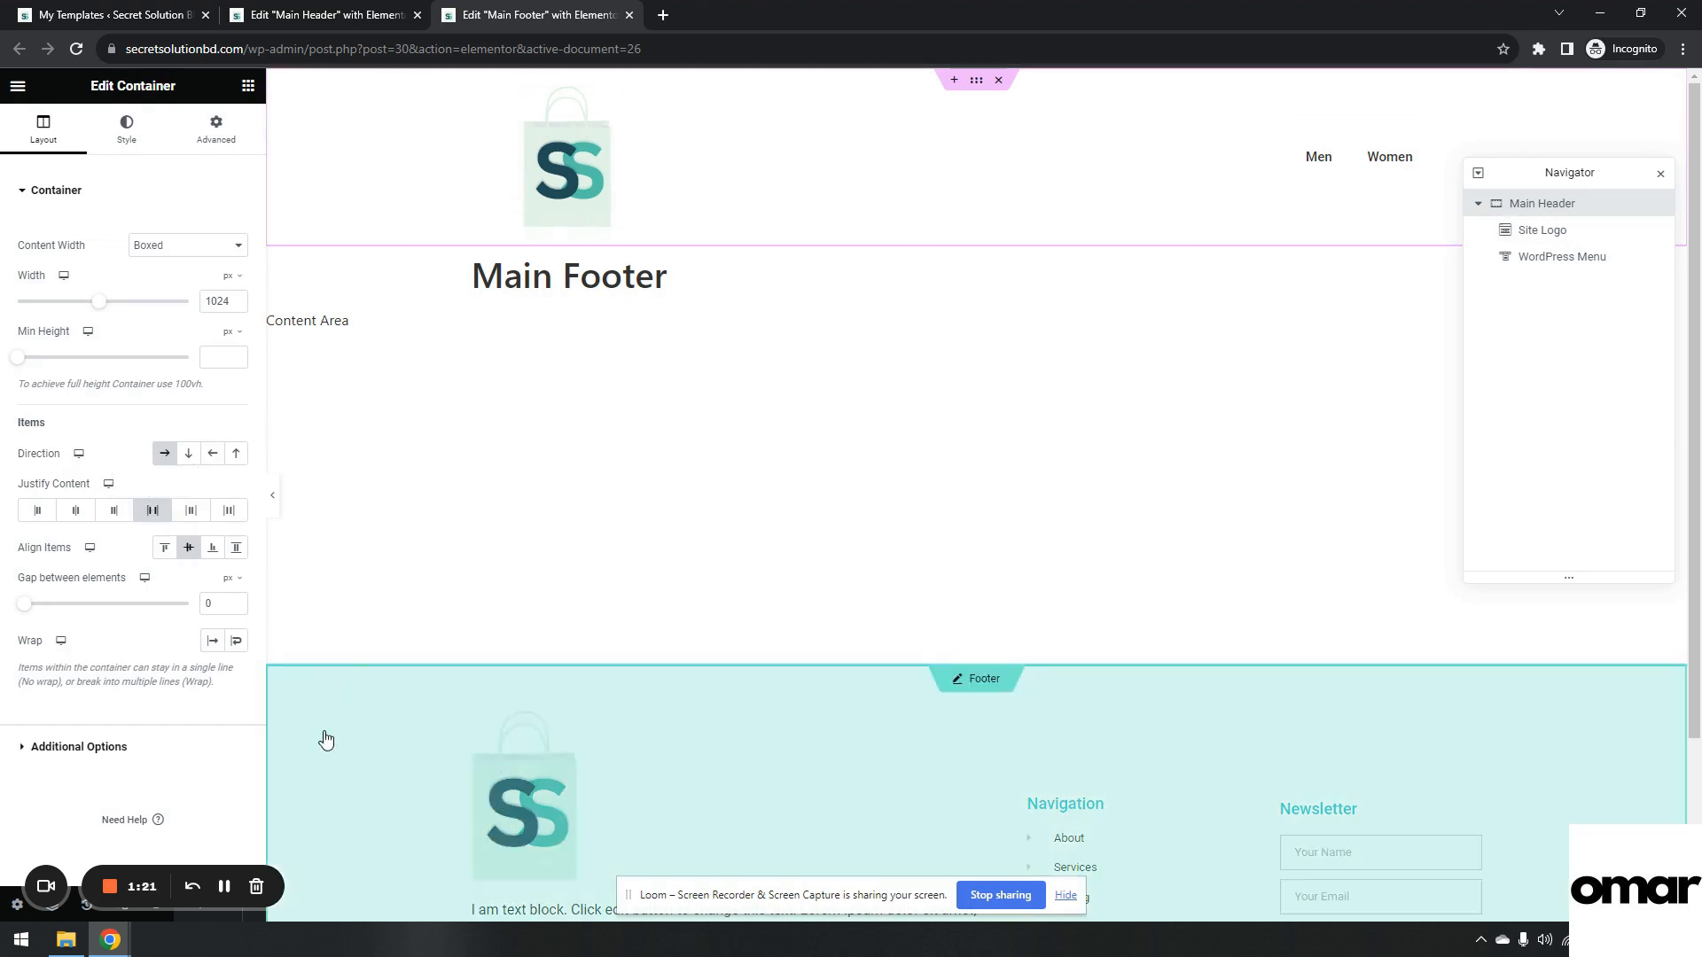
Turn on responsive mode and preview the header at tablet and mobile sizes.
drag(172, 886, 173, 817)
click(117, 910)
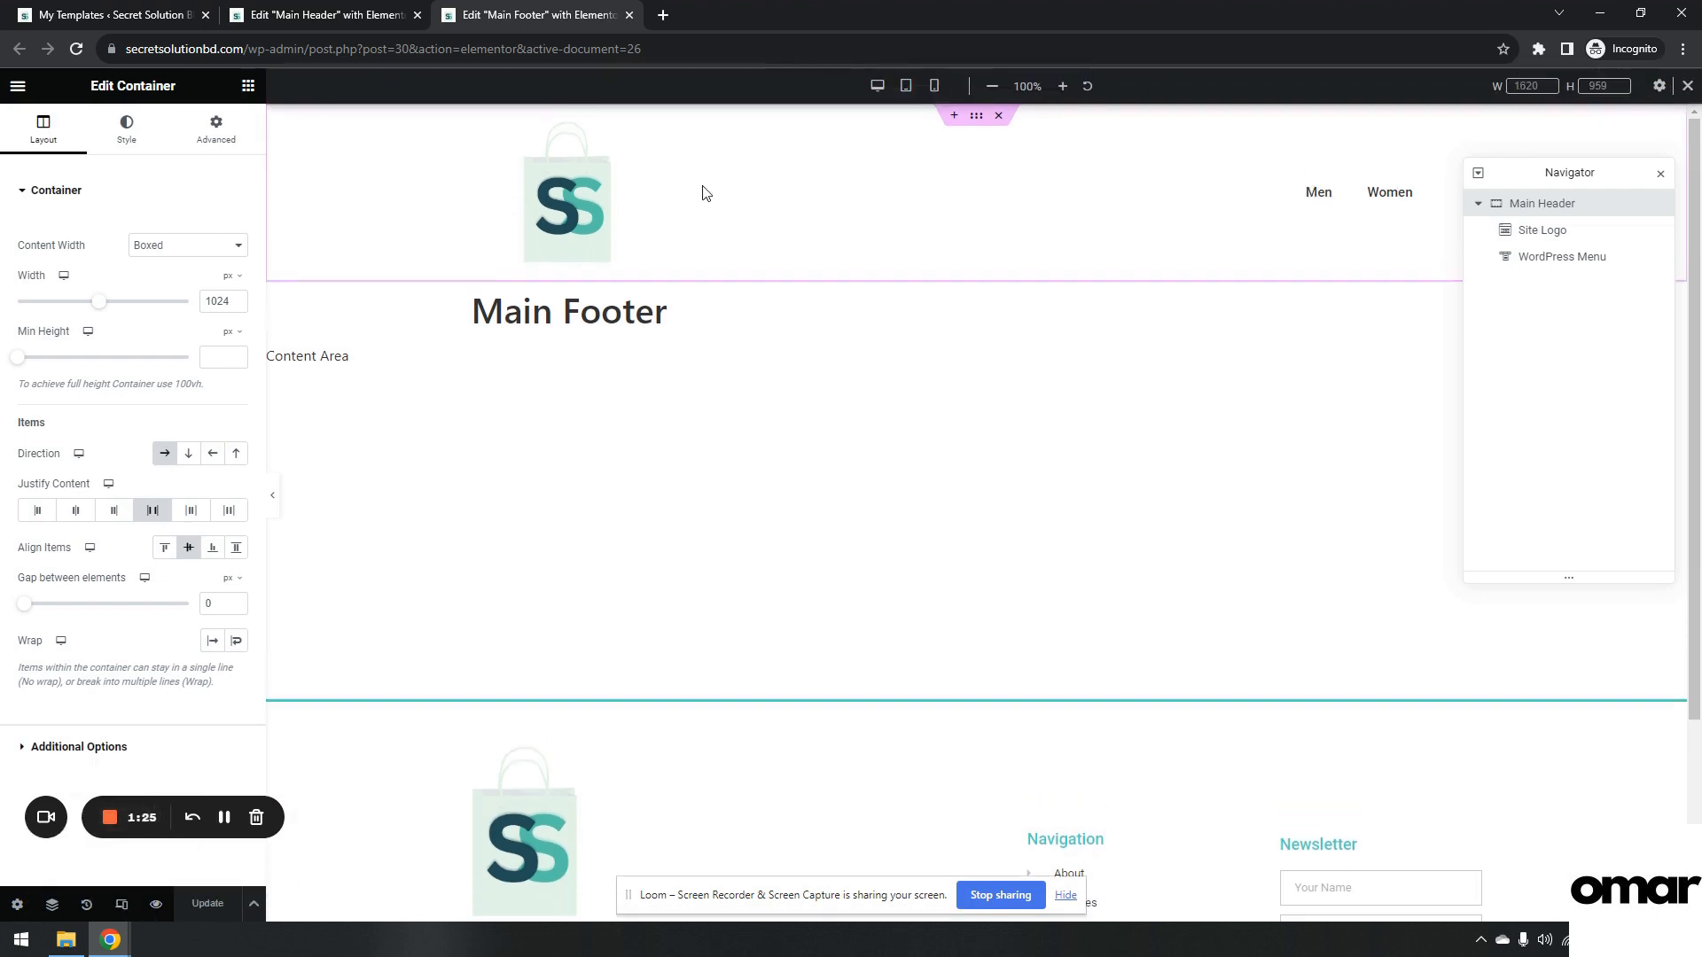
click(905, 86)
click(933, 87)
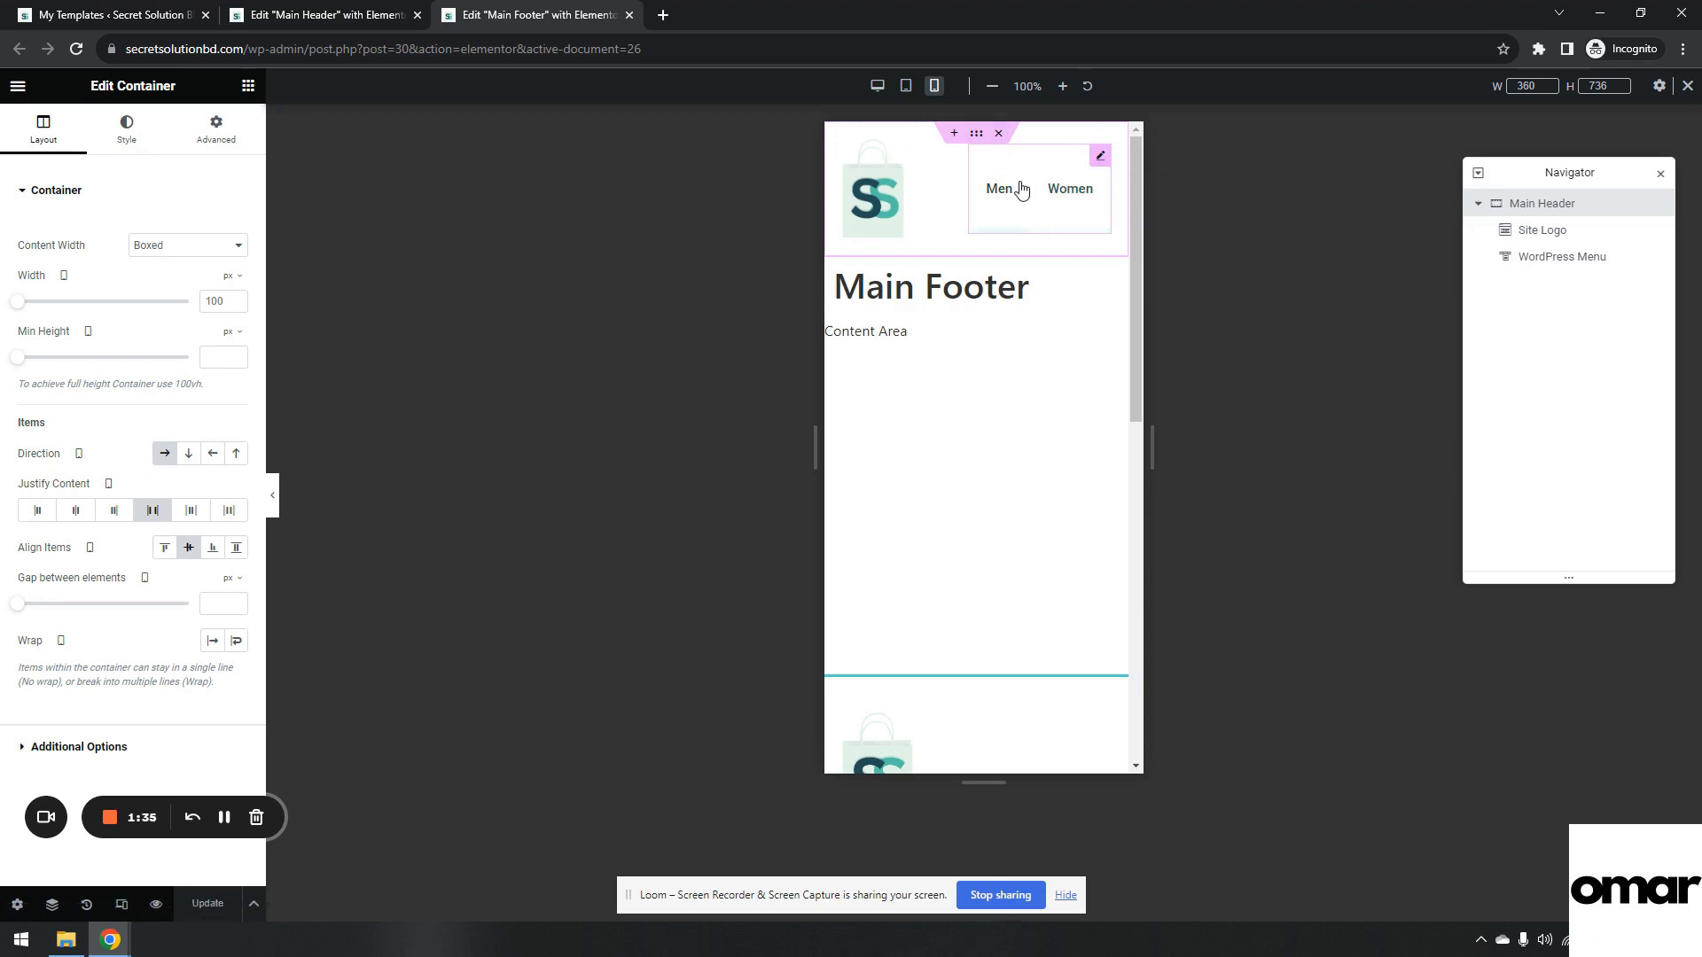
Try the vertical column direction for the Main Header on mobile, restore the horizontal row, and update the template.
click(184, 460)
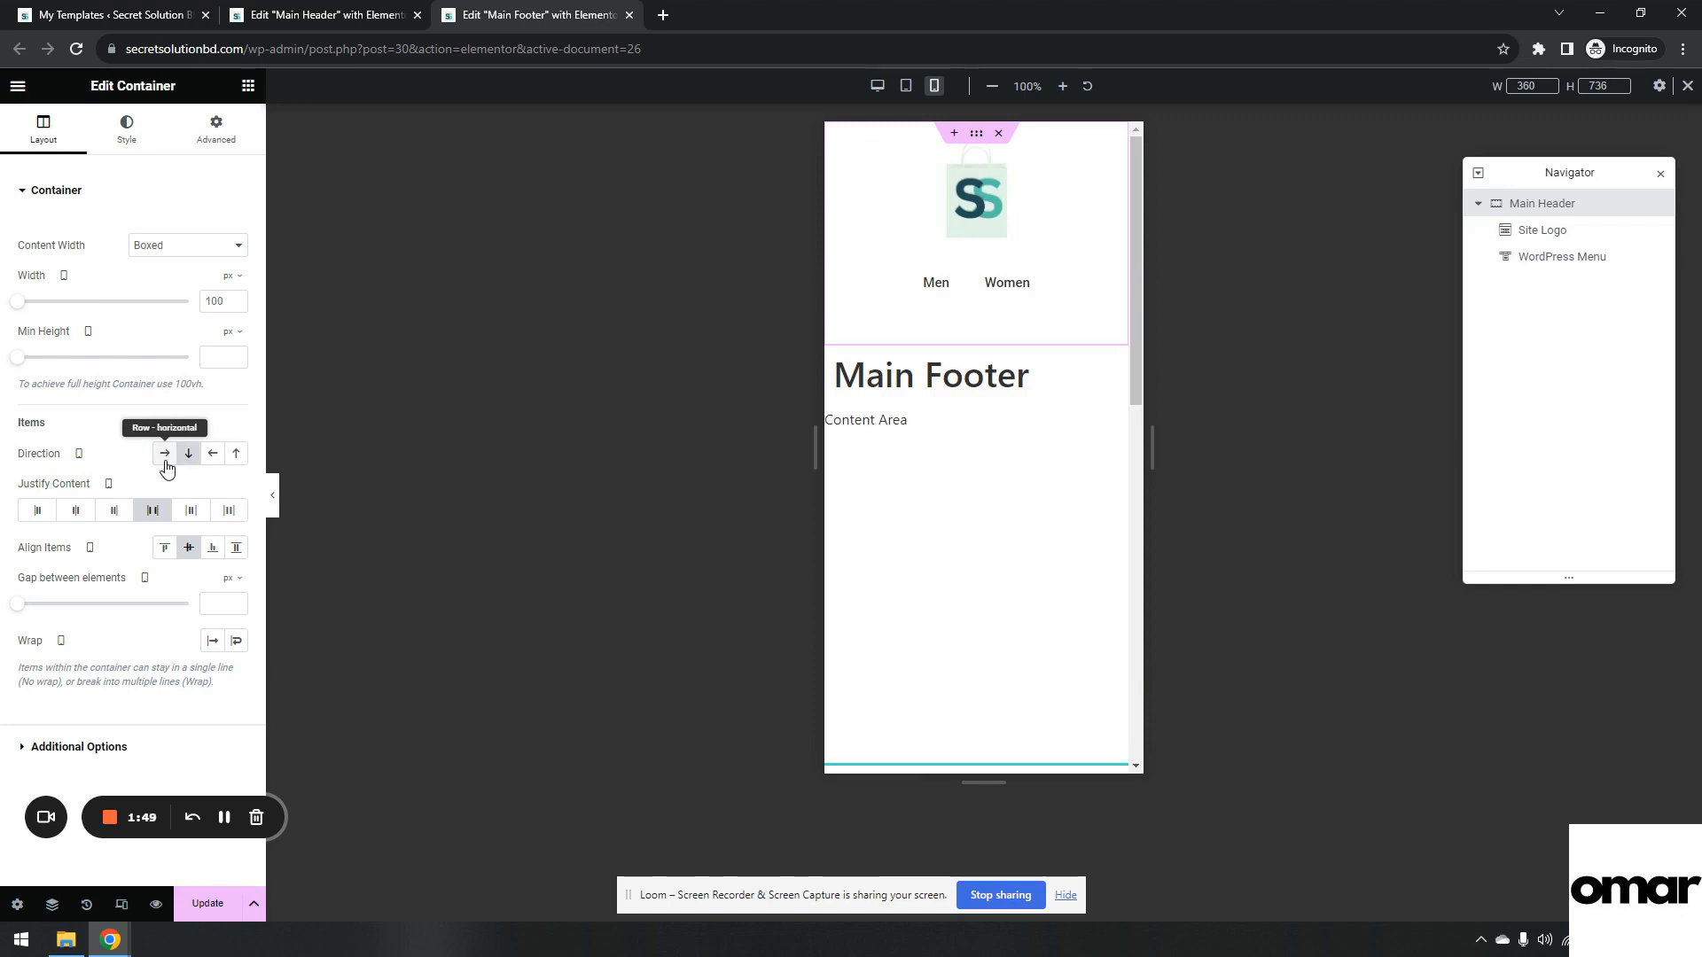
click(165, 458)
click(207, 903)
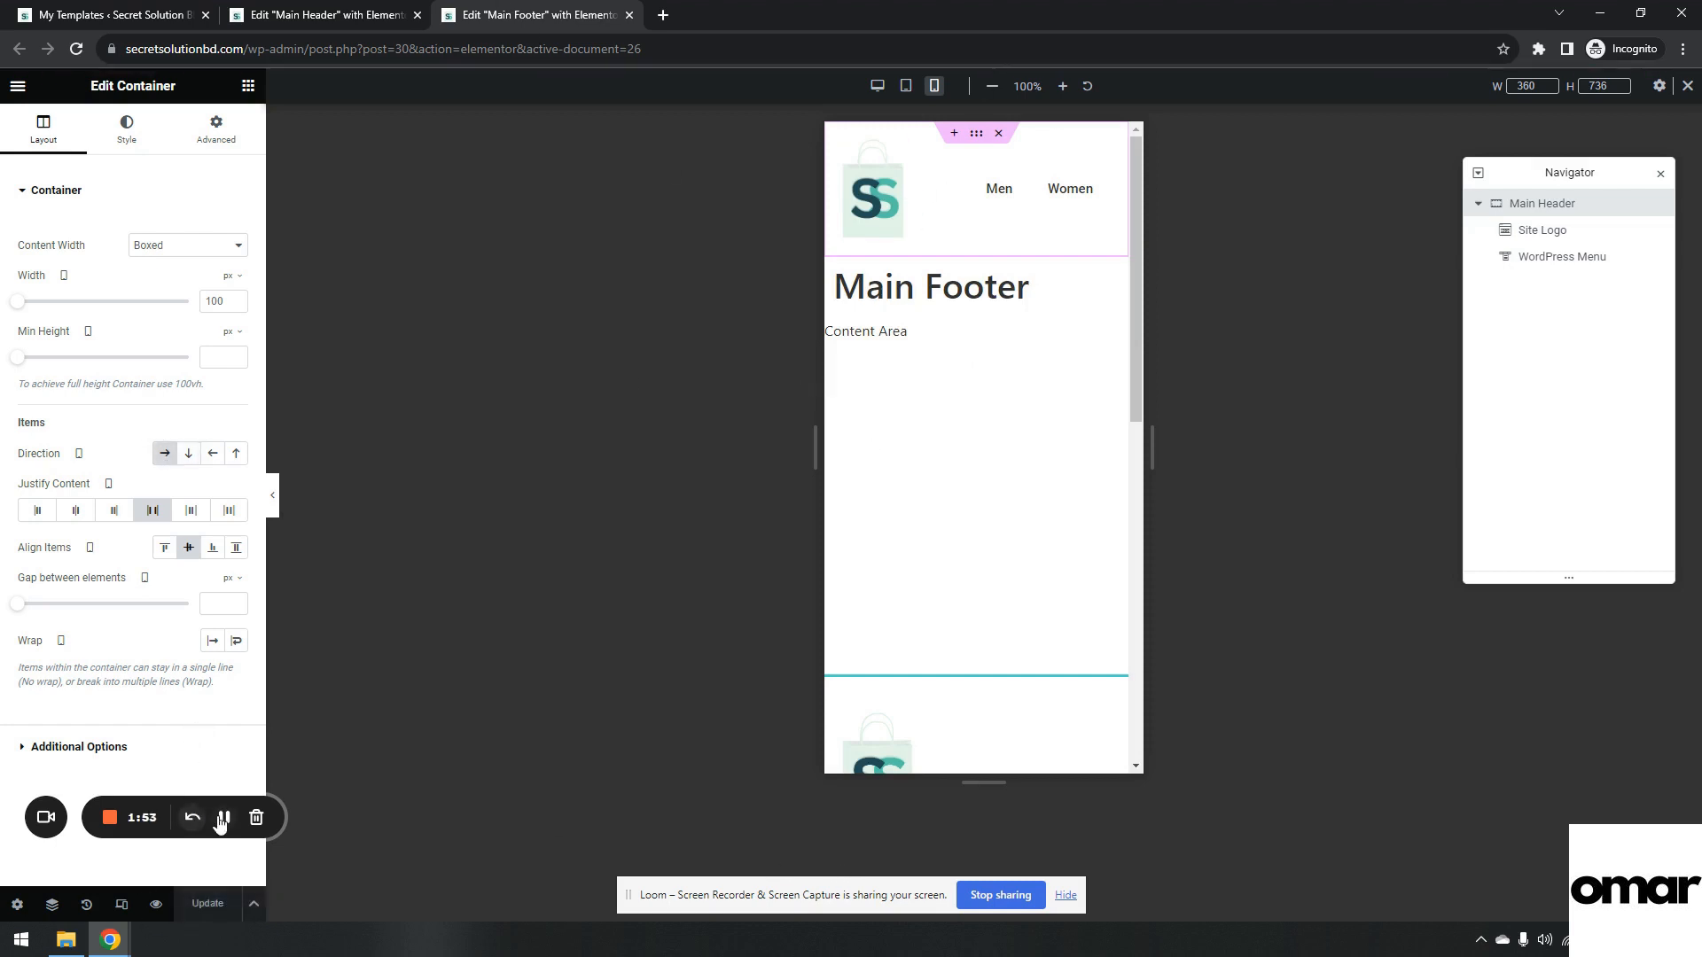
Switch to editing the footer, select its Main Footer container, and return the preview to desktop size.
scroll(1031, 632, down, 2)
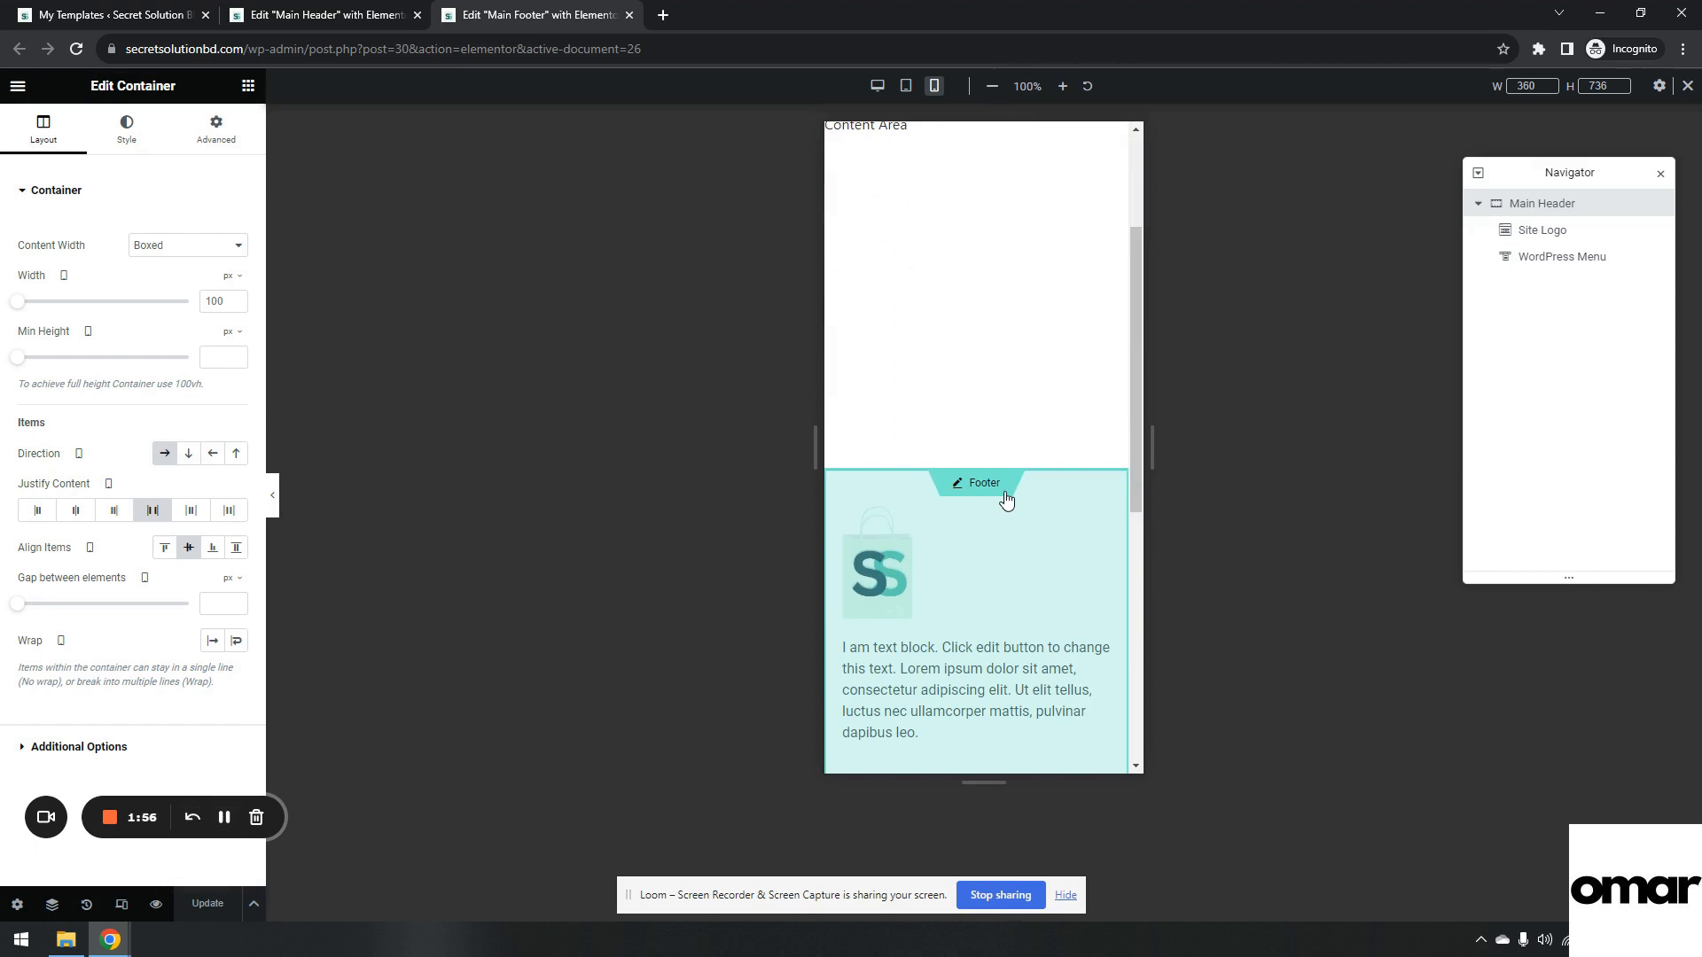
click(1005, 499)
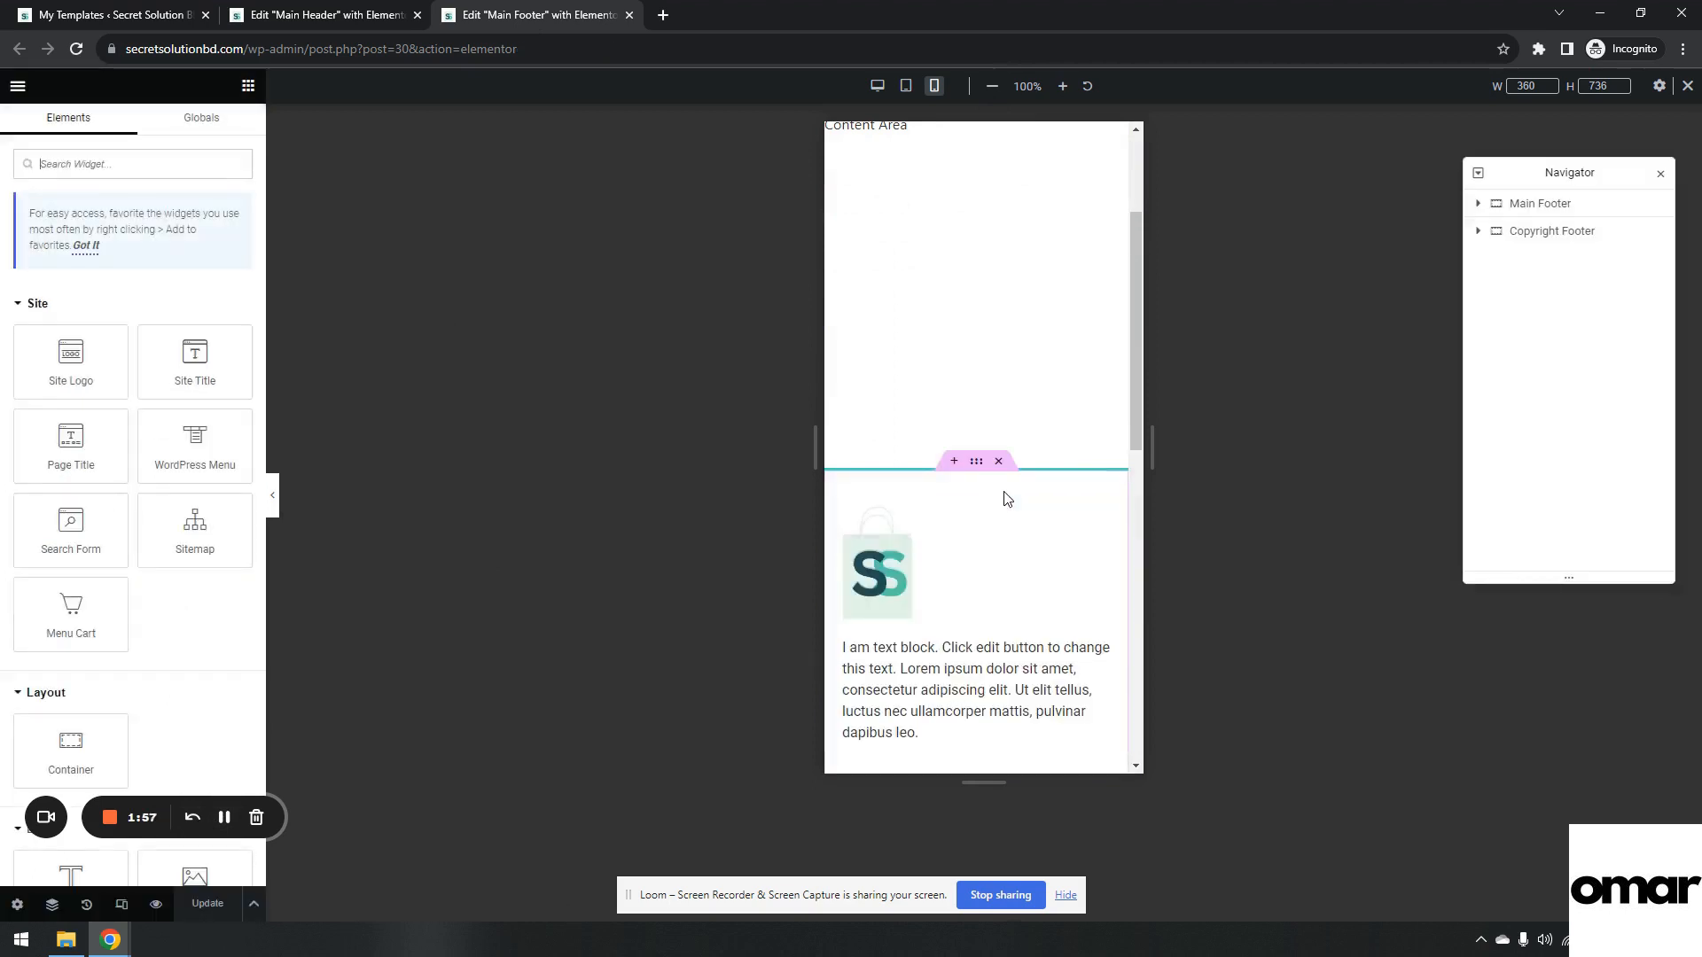
scroll(1090, 429, down, 2)
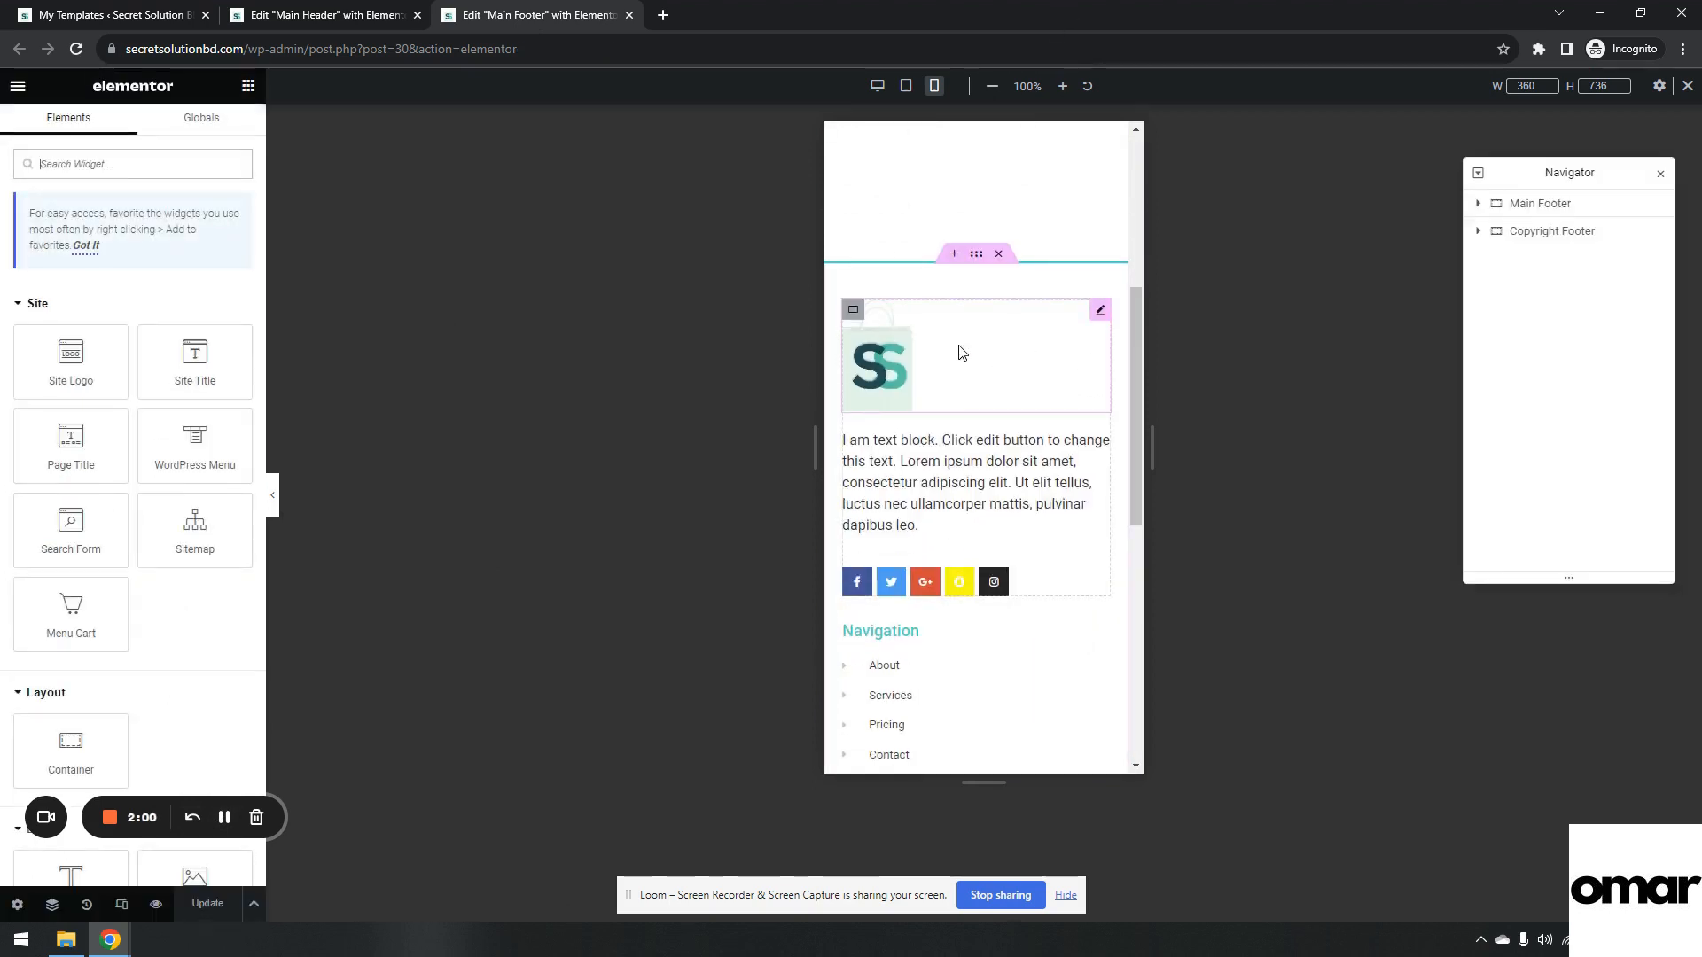
click(1498, 206)
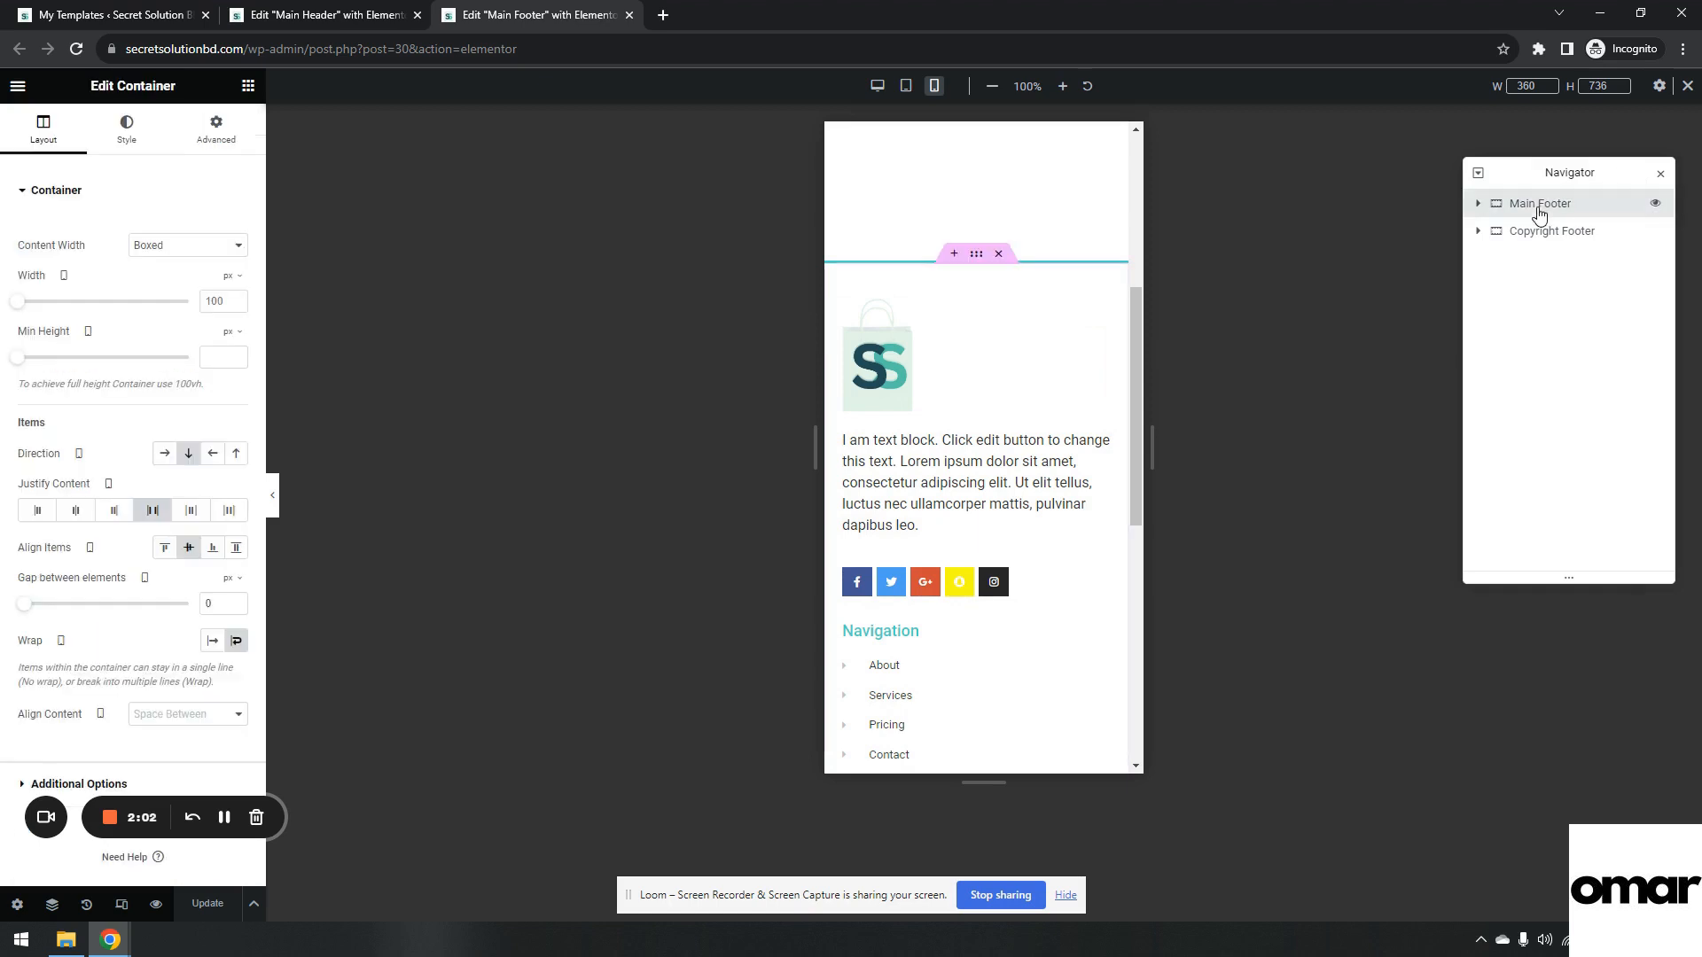
click(878, 85)
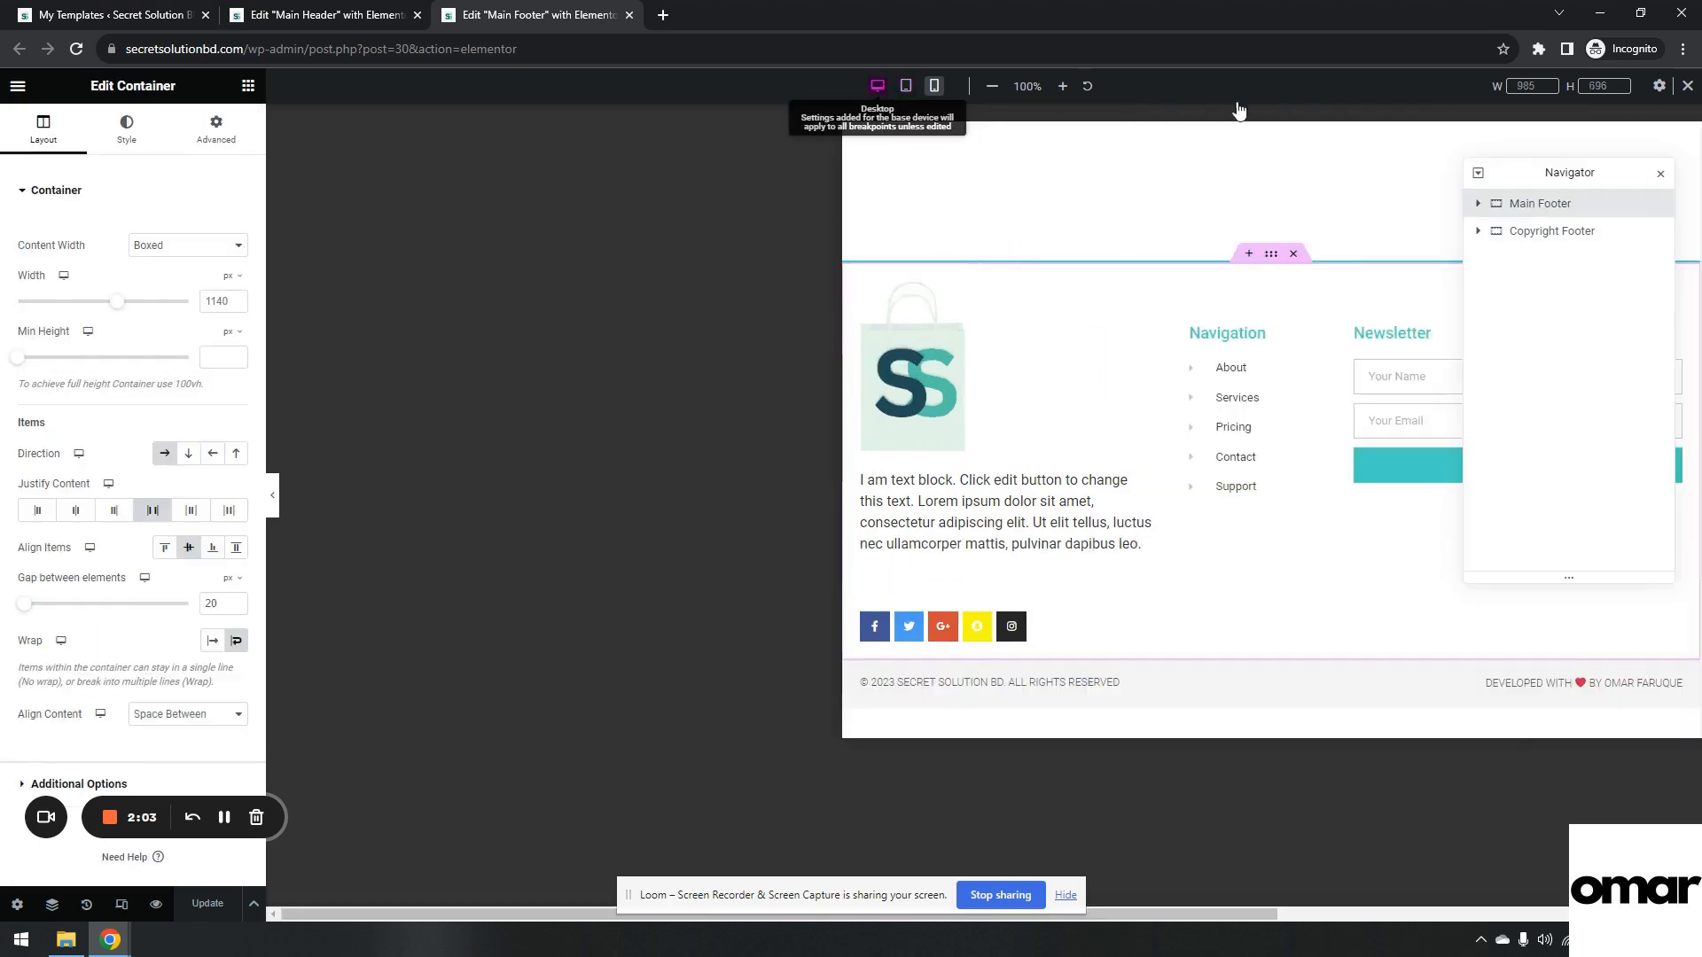
Examine the Copyright Footer and Main Footer containers, expanding Main Footer to inspect the layout of its three inner containers.
click(1526, 231)
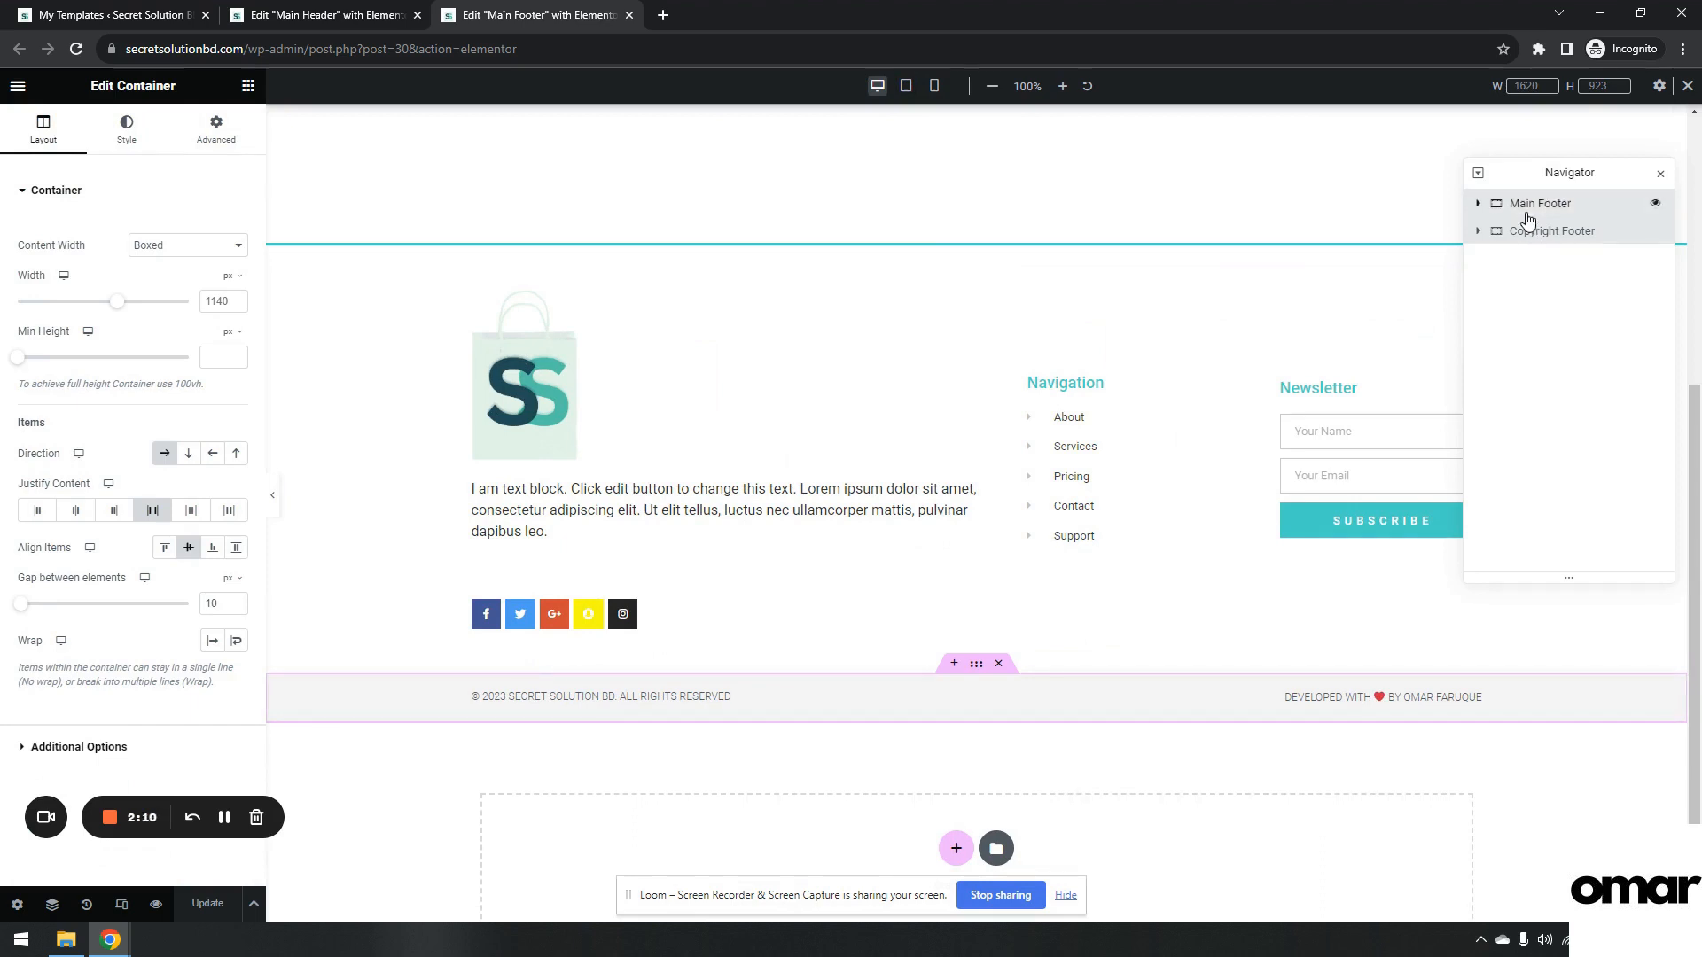
click(1526, 209)
click(1479, 204)
click(1526, 230)
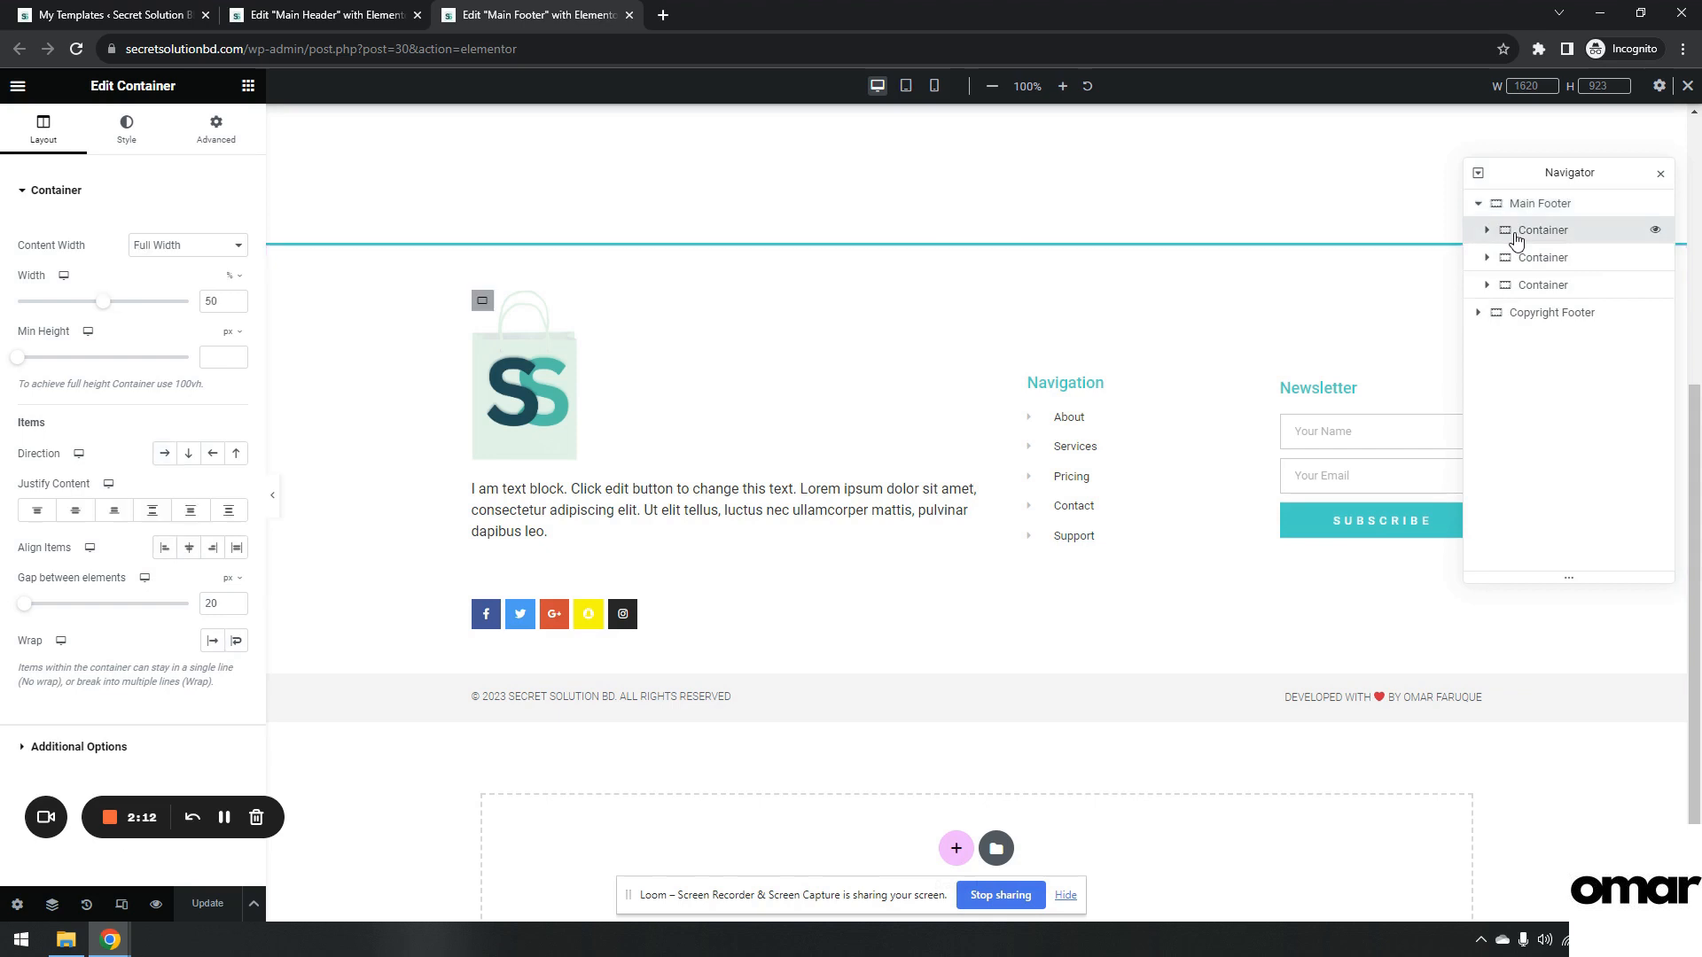
click(1533, 259)
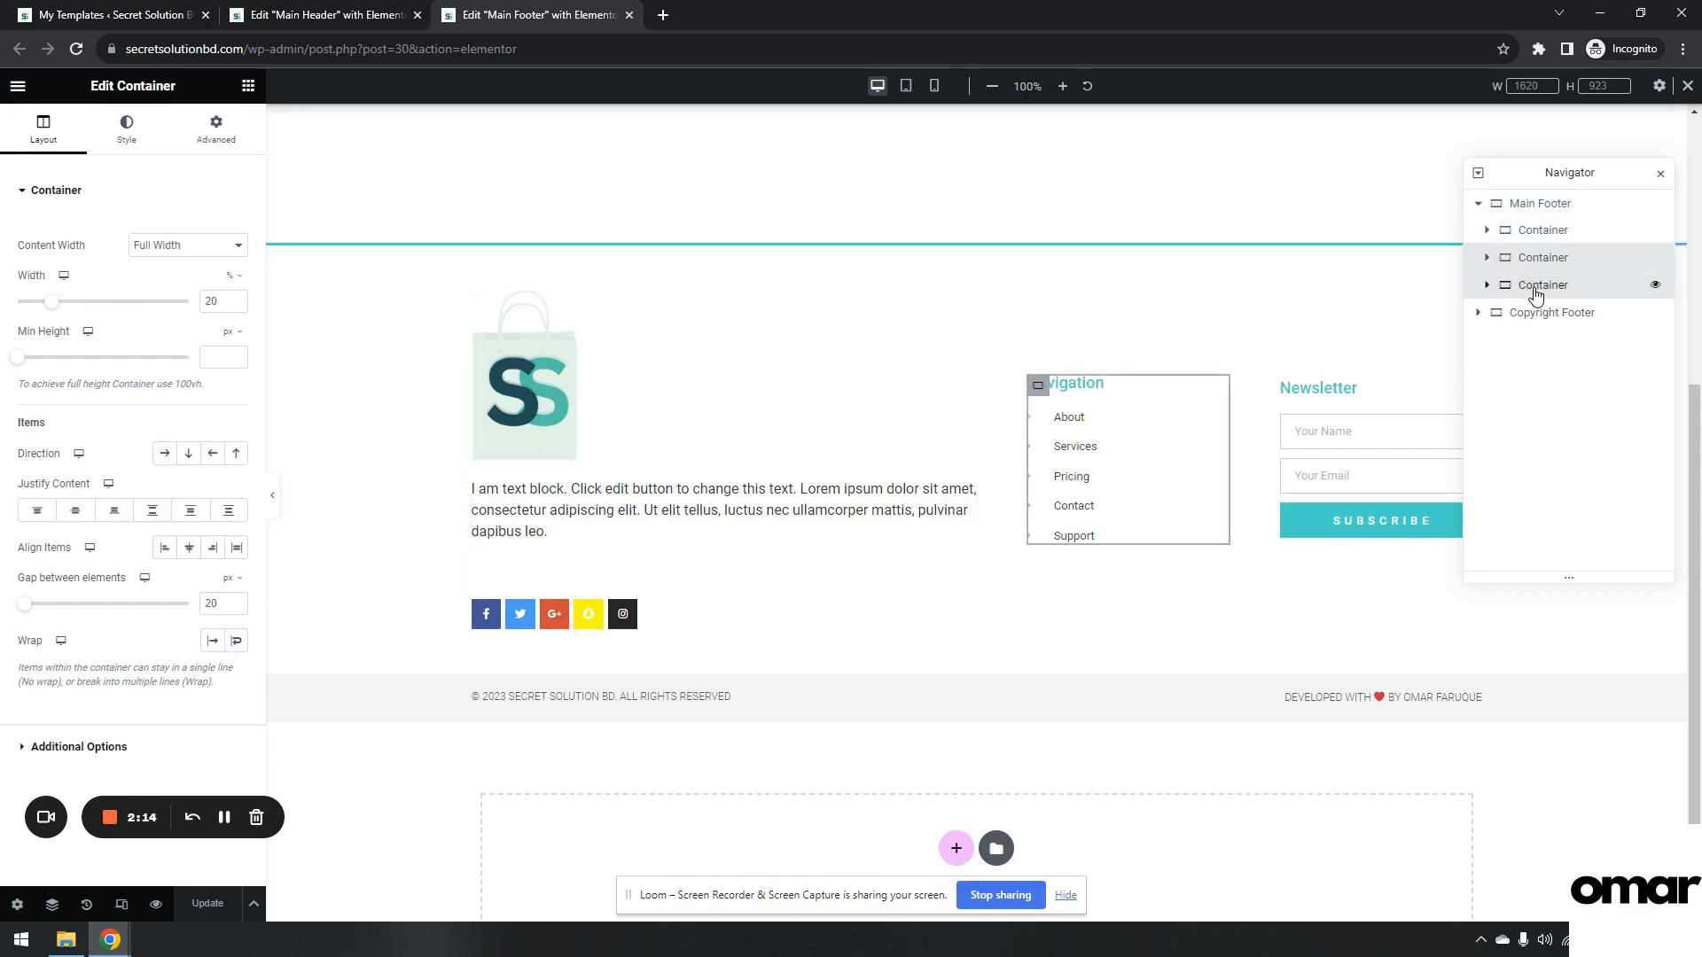
click(1534, 283)
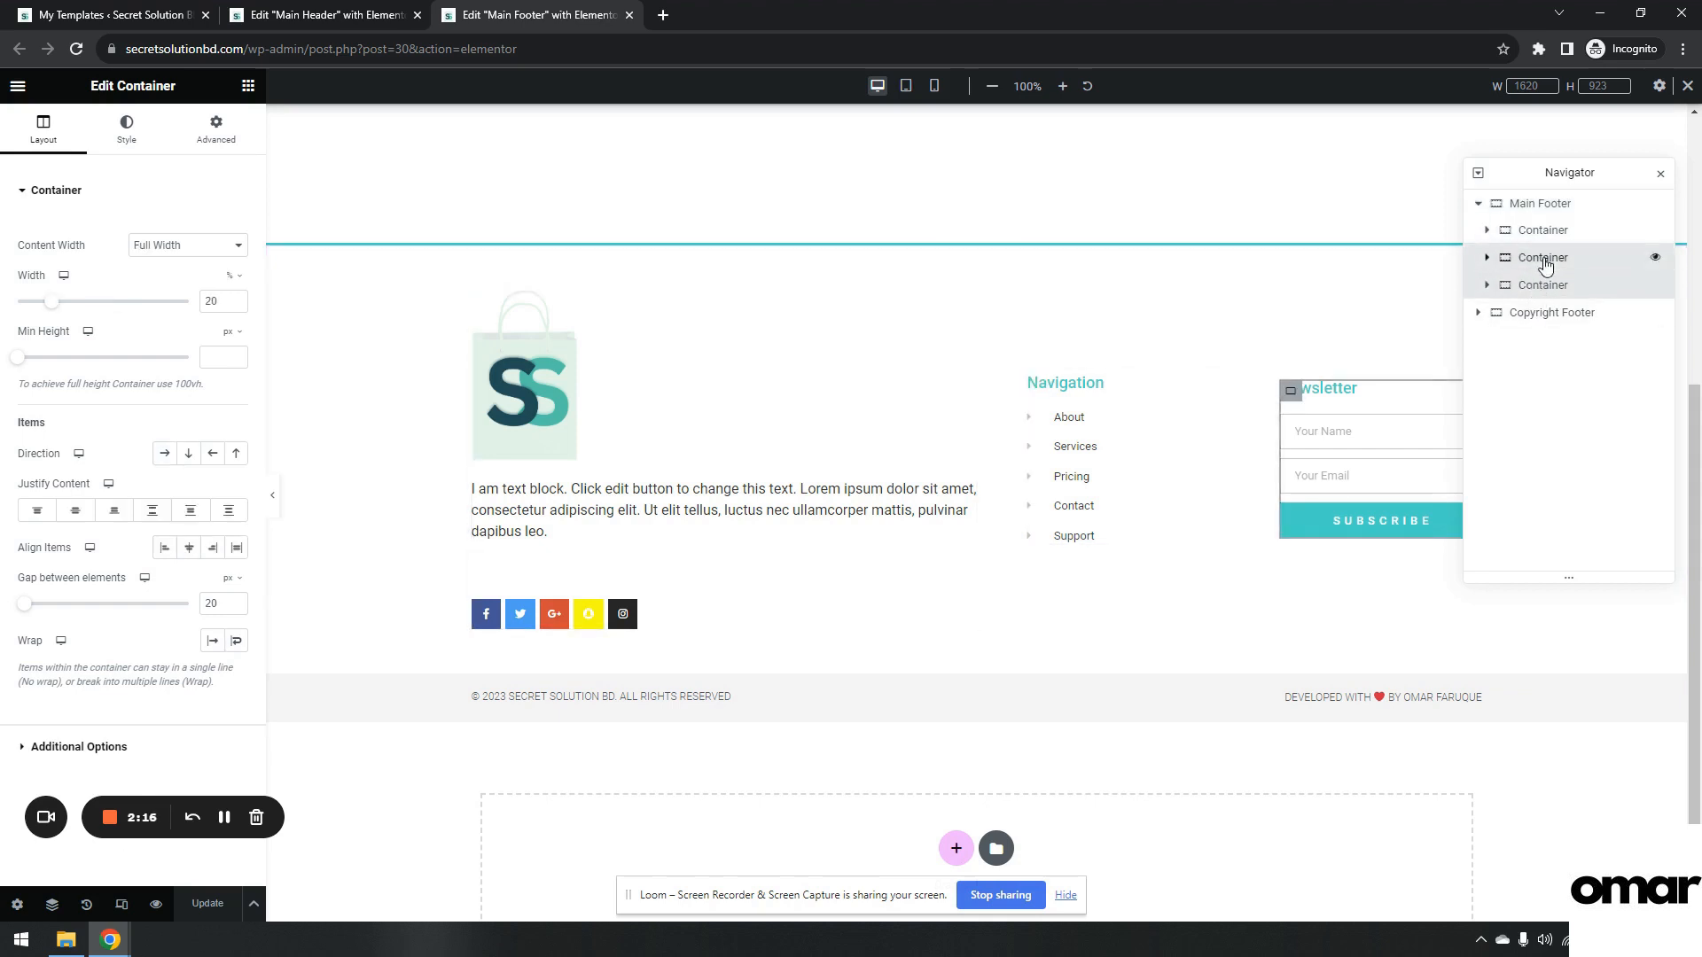
click(1511, 264)
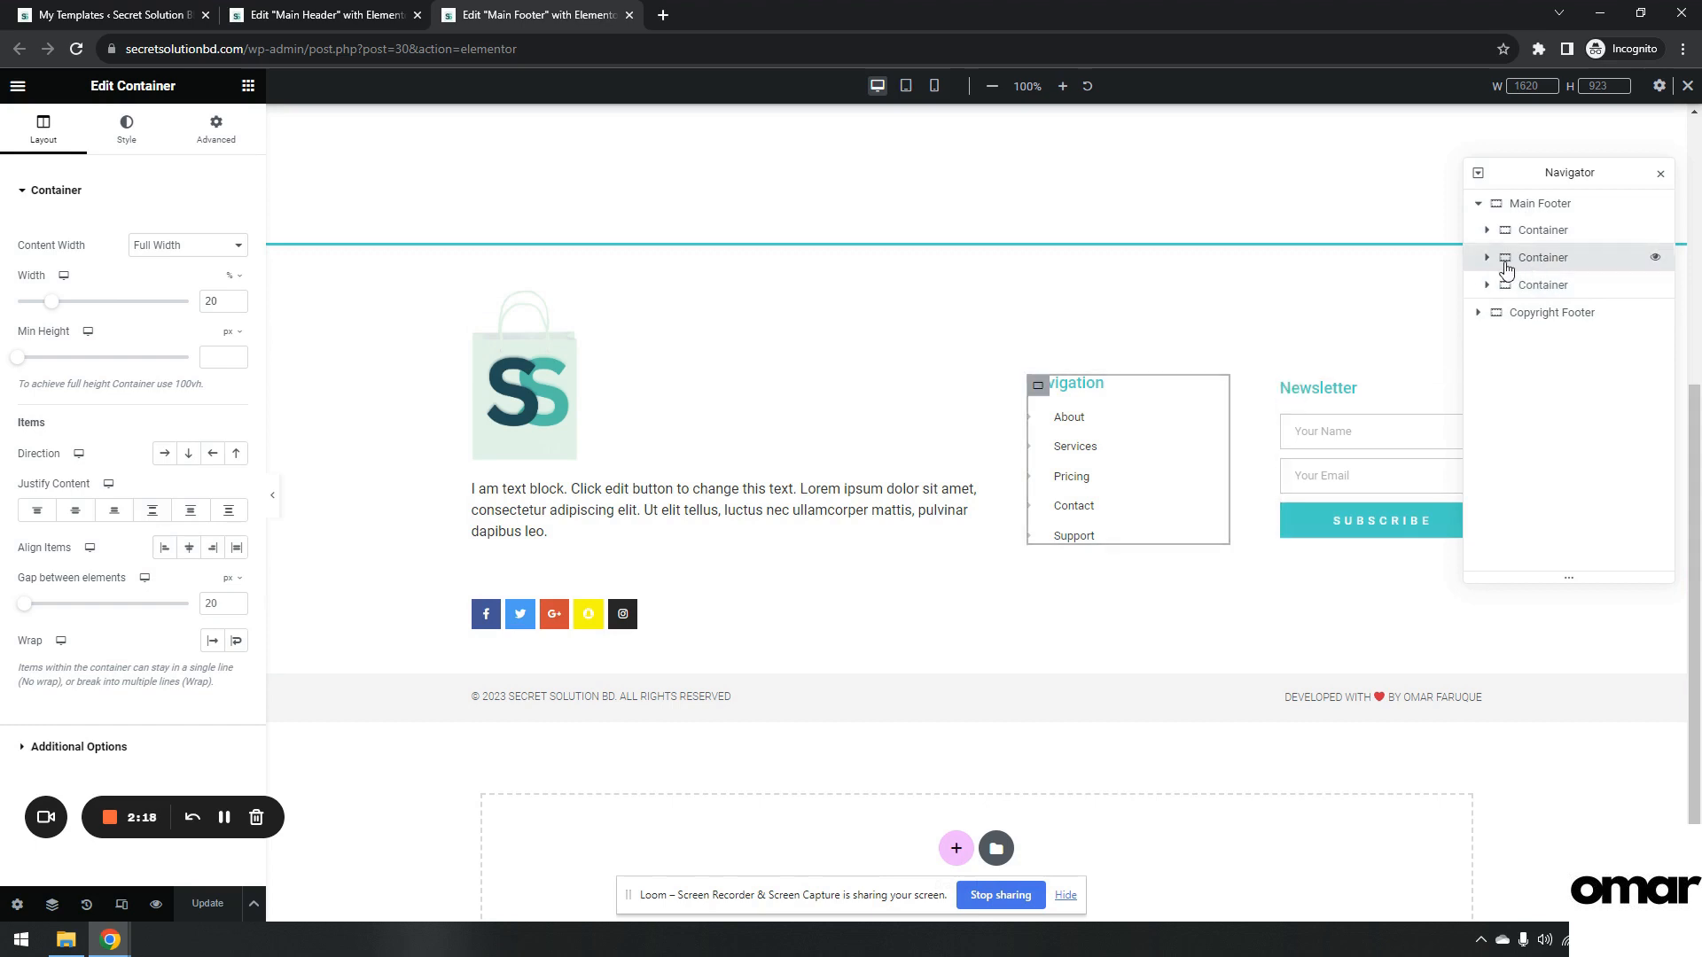
Examine the heading and icon list in the Navigation container and the heading and form in the Newsletter container.
click(1487, 258)
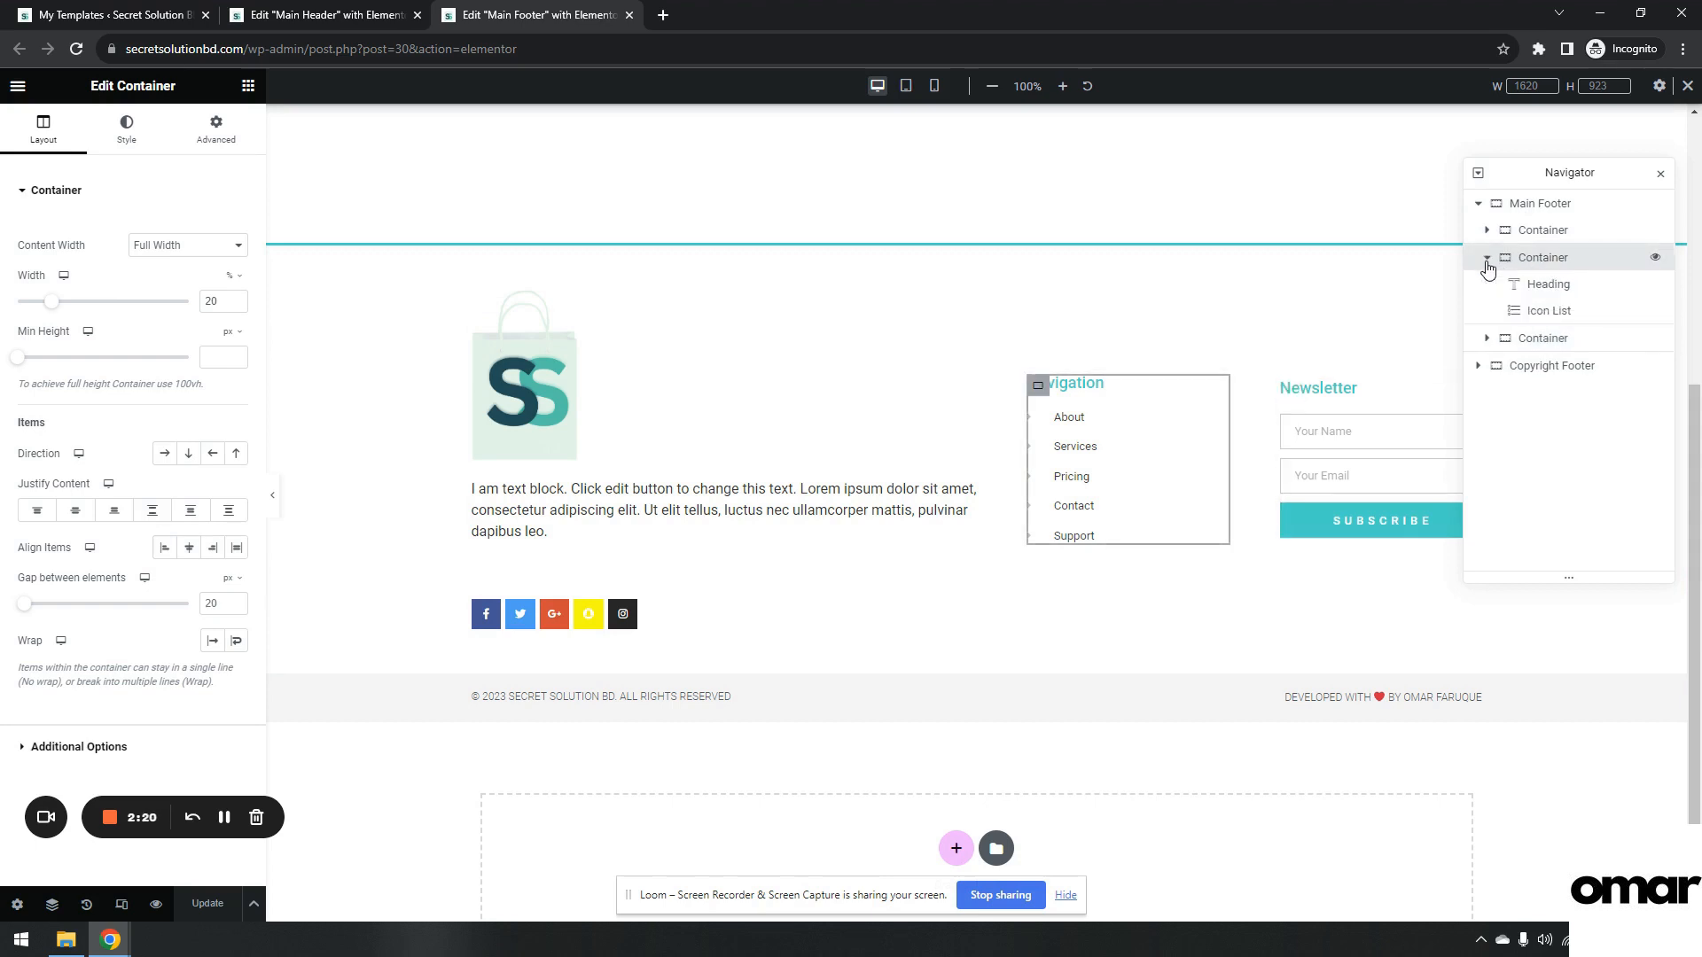
click(1518, 285)
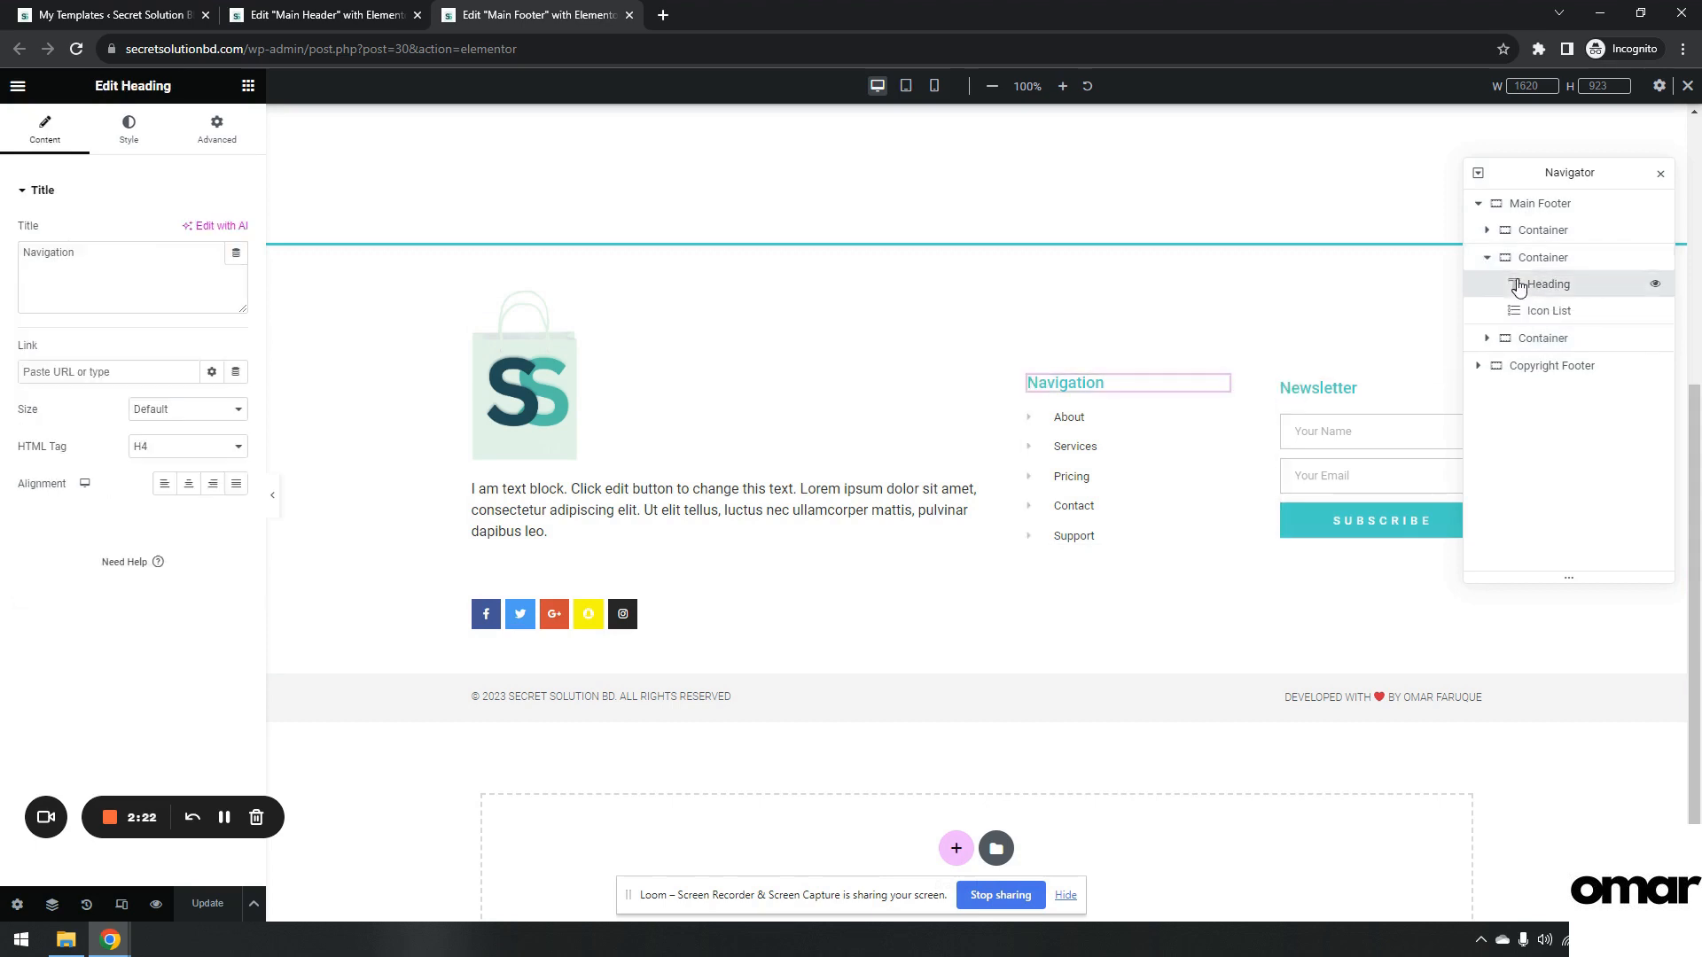
click(1523, 309)
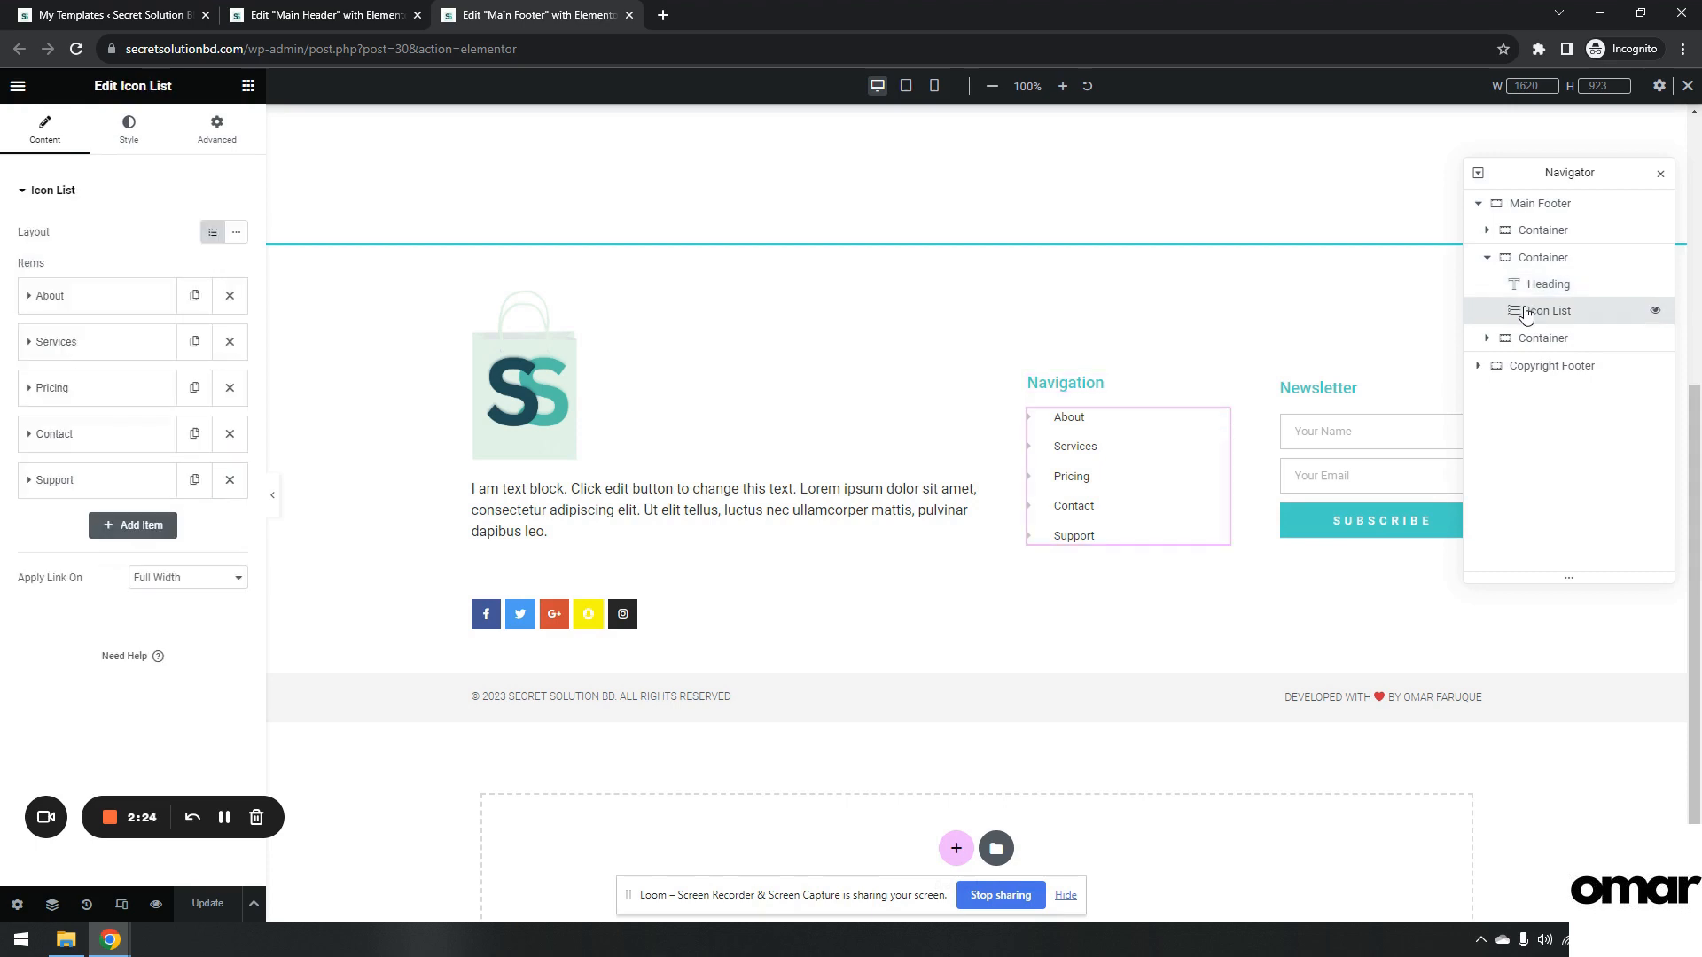
click(1487, 258)
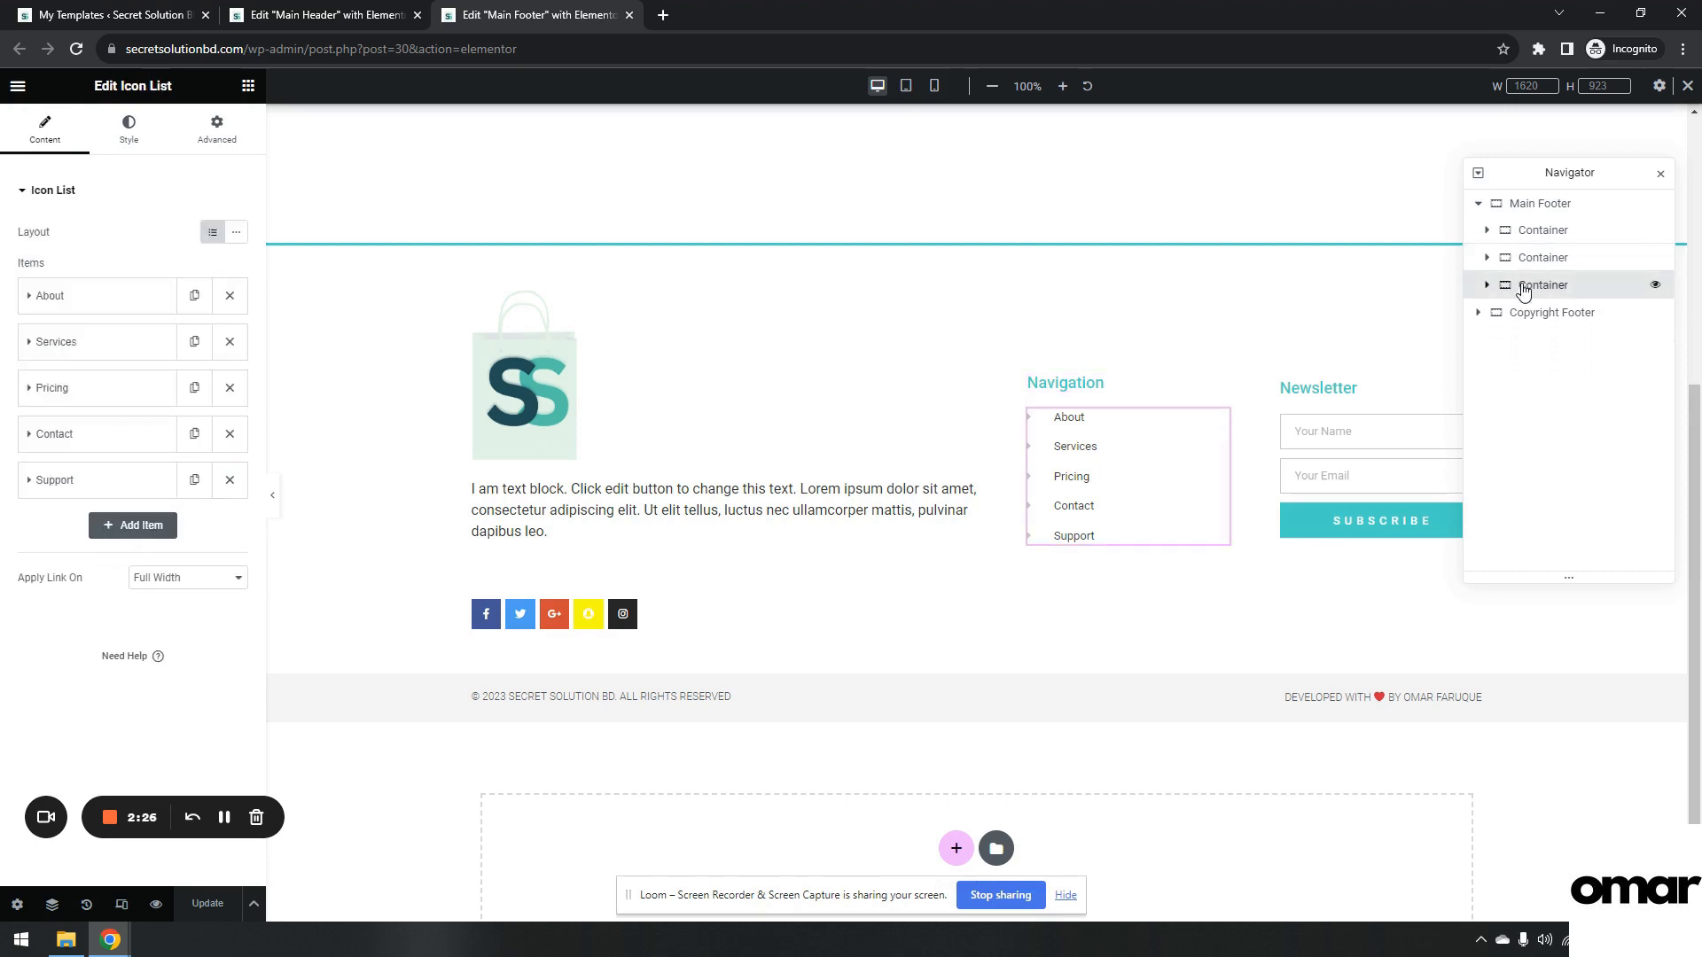
click(1524, 288)
click(1486, 284)
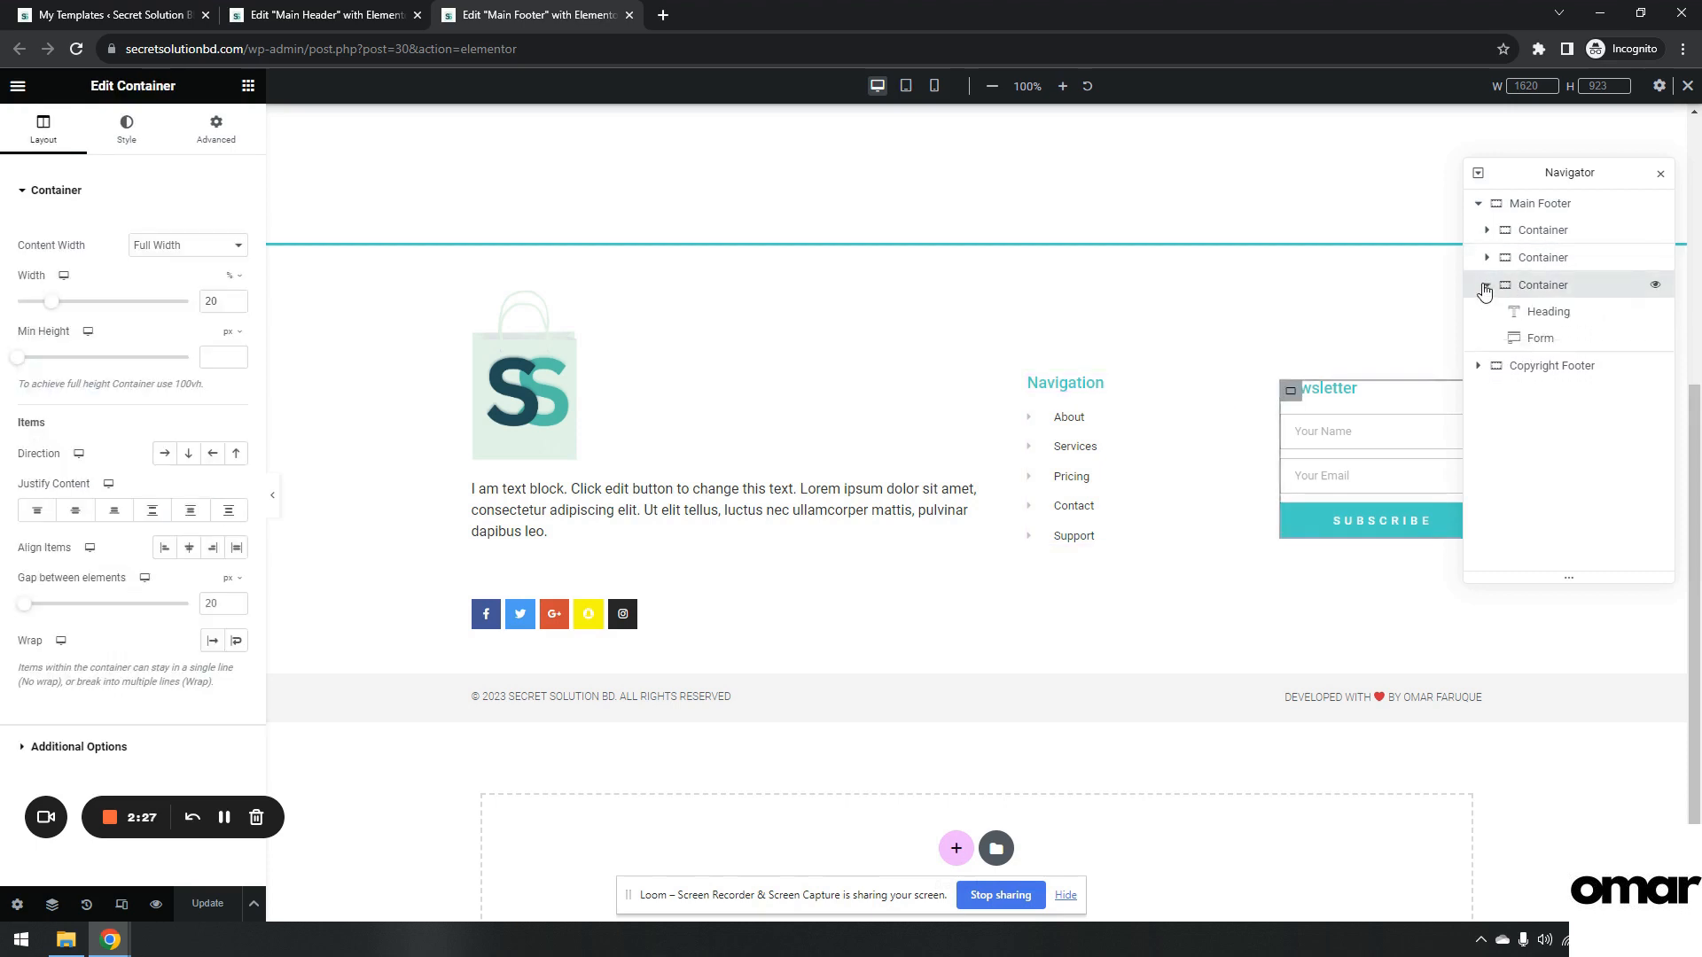
click(1532, 318)
click(1540, 340)
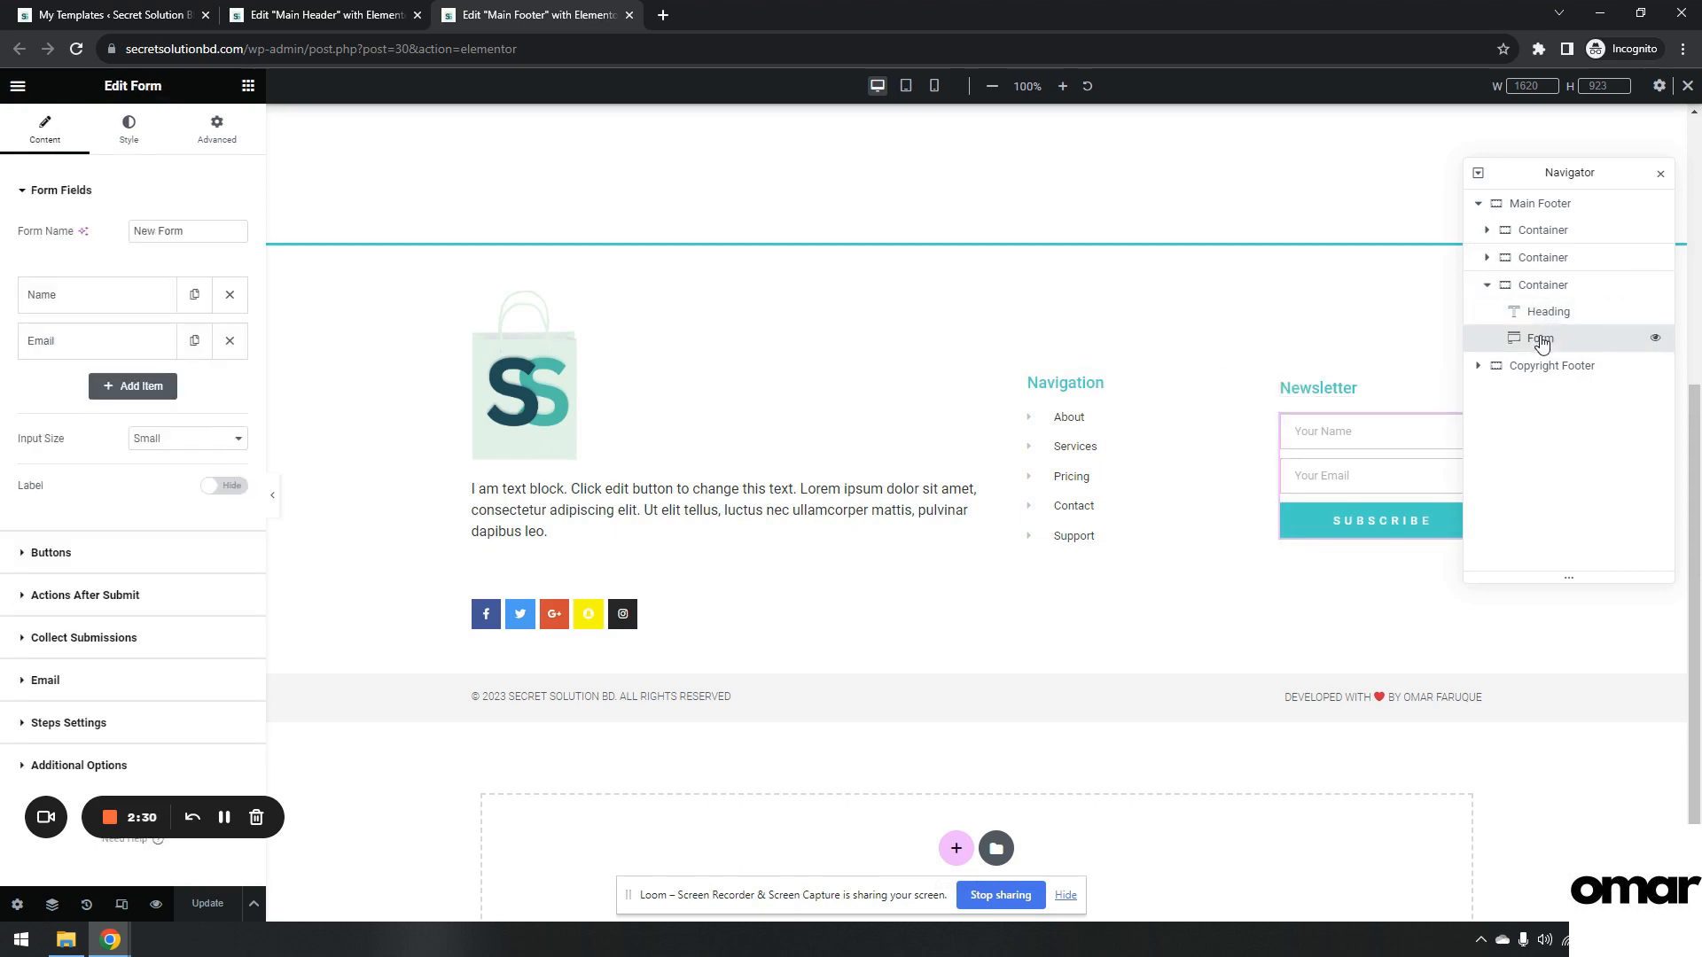
click(1487, 286)
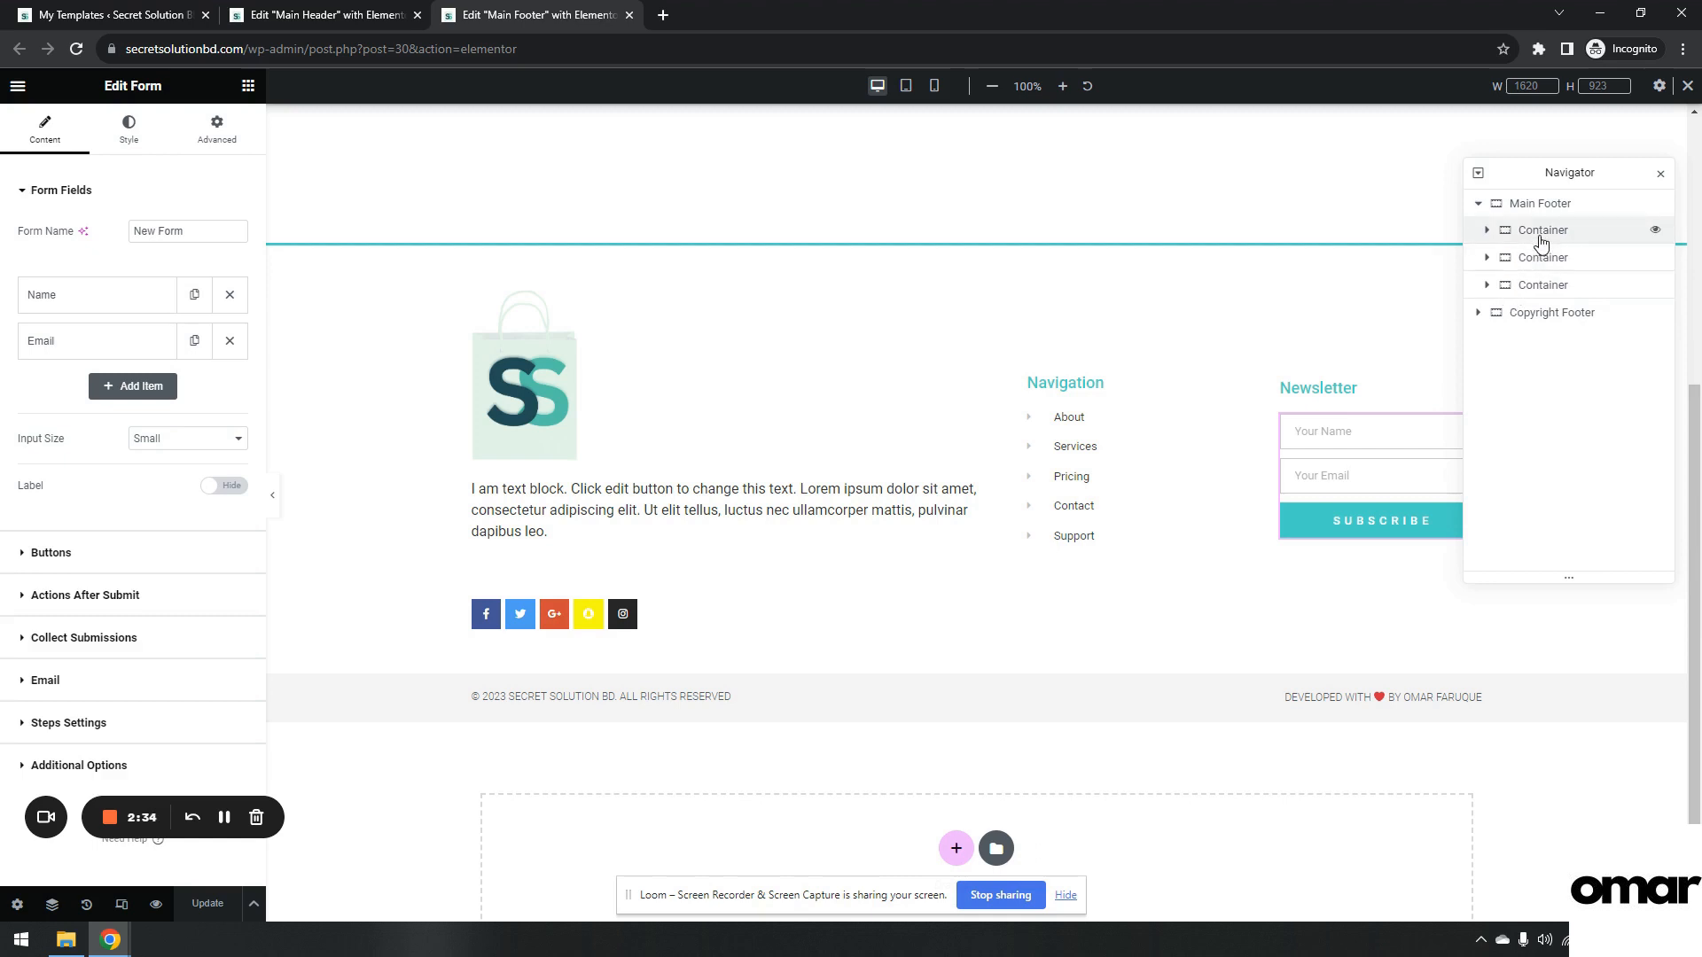
Examine the widgets inside the footer's logo container and the item direction of the parent Main Footer container.
click(1509, 237)
click(1486, 232)
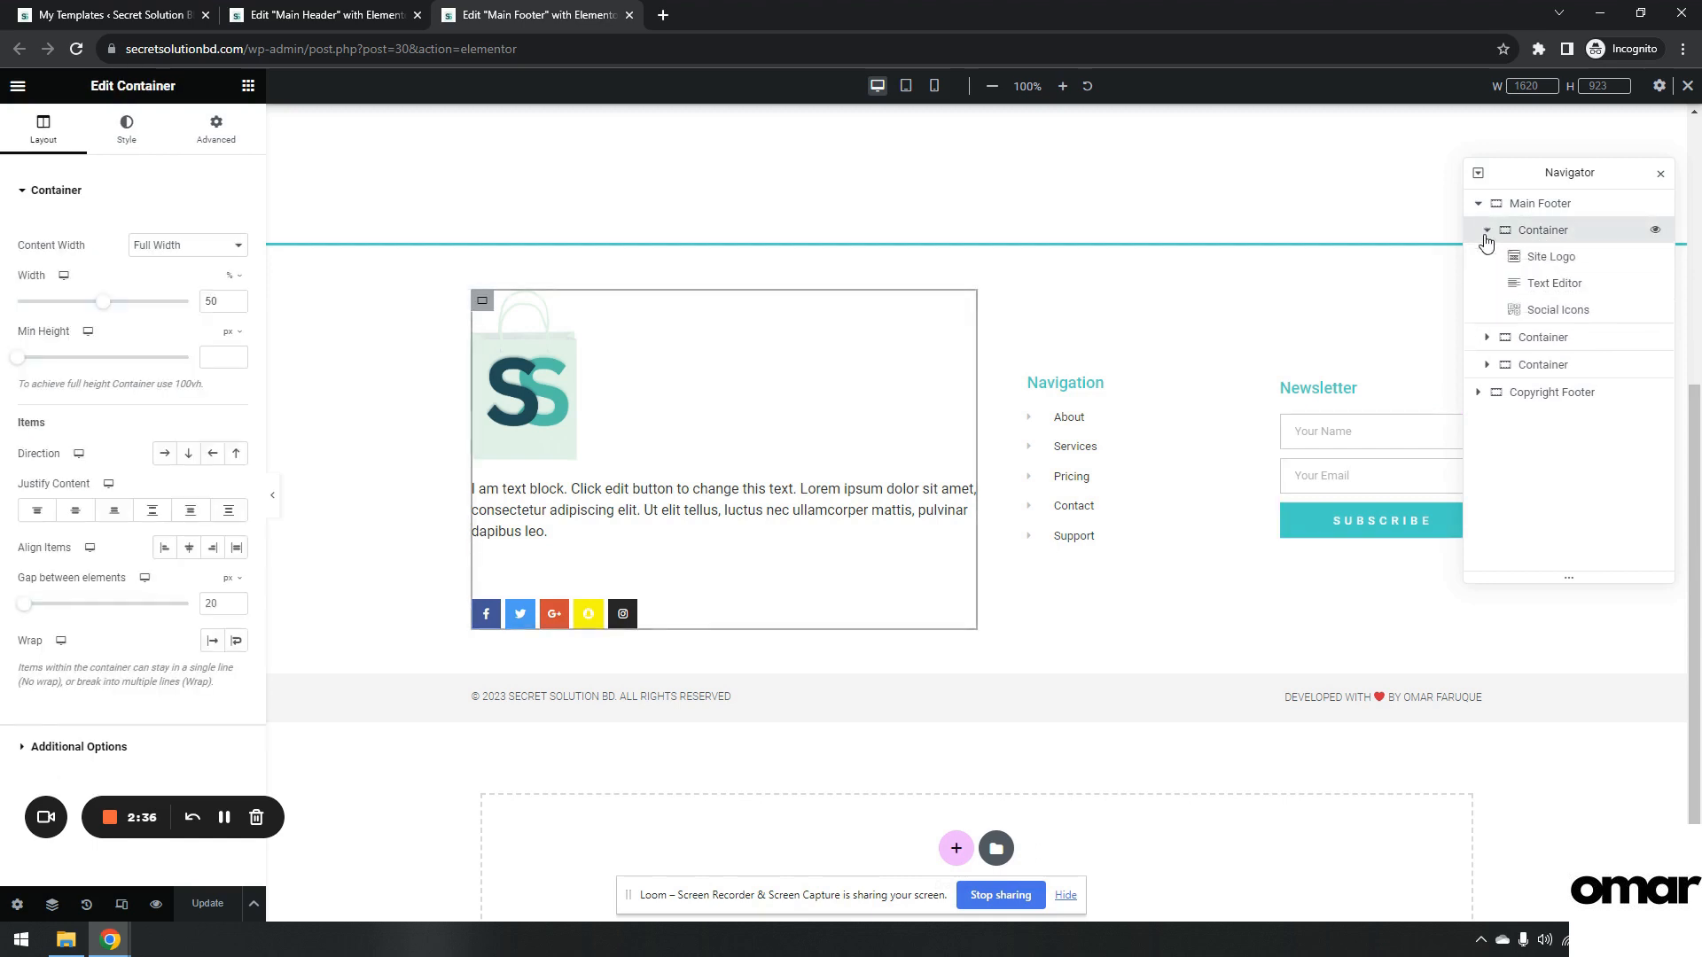
click(1487, 237)
click(1551, 211)
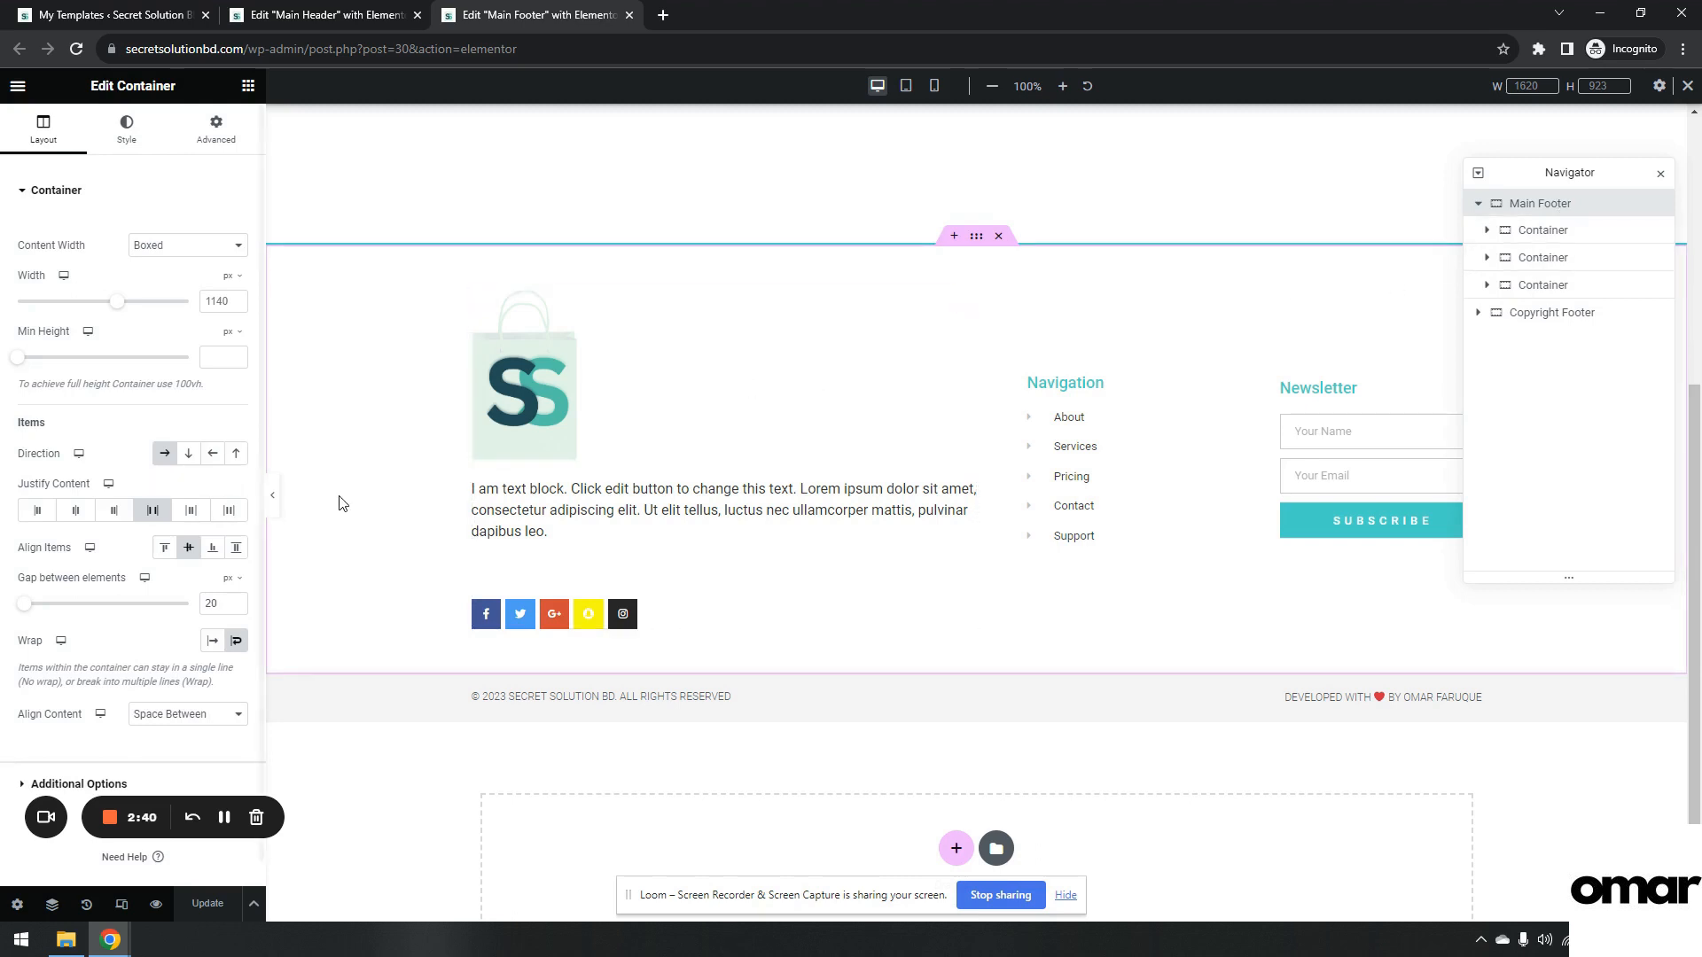
click(164, 453)
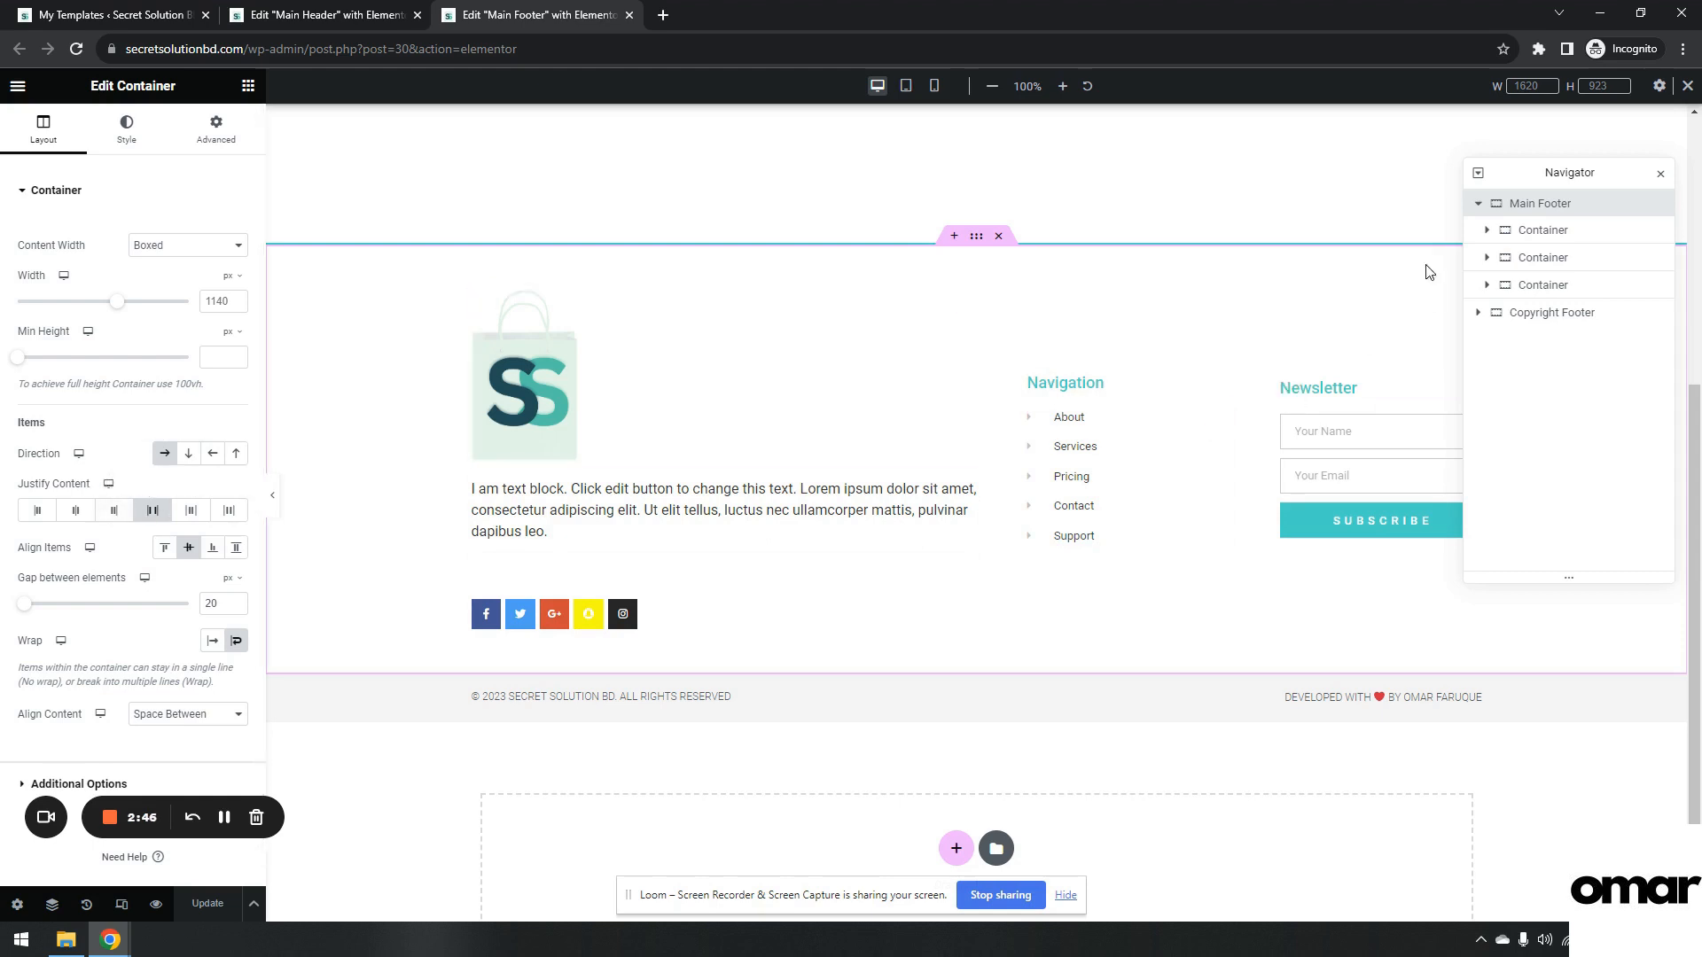
Examine the Main Footer layout and item direction at tablet and mobile sizes, and return the preview to desktop.
click(905, 85)
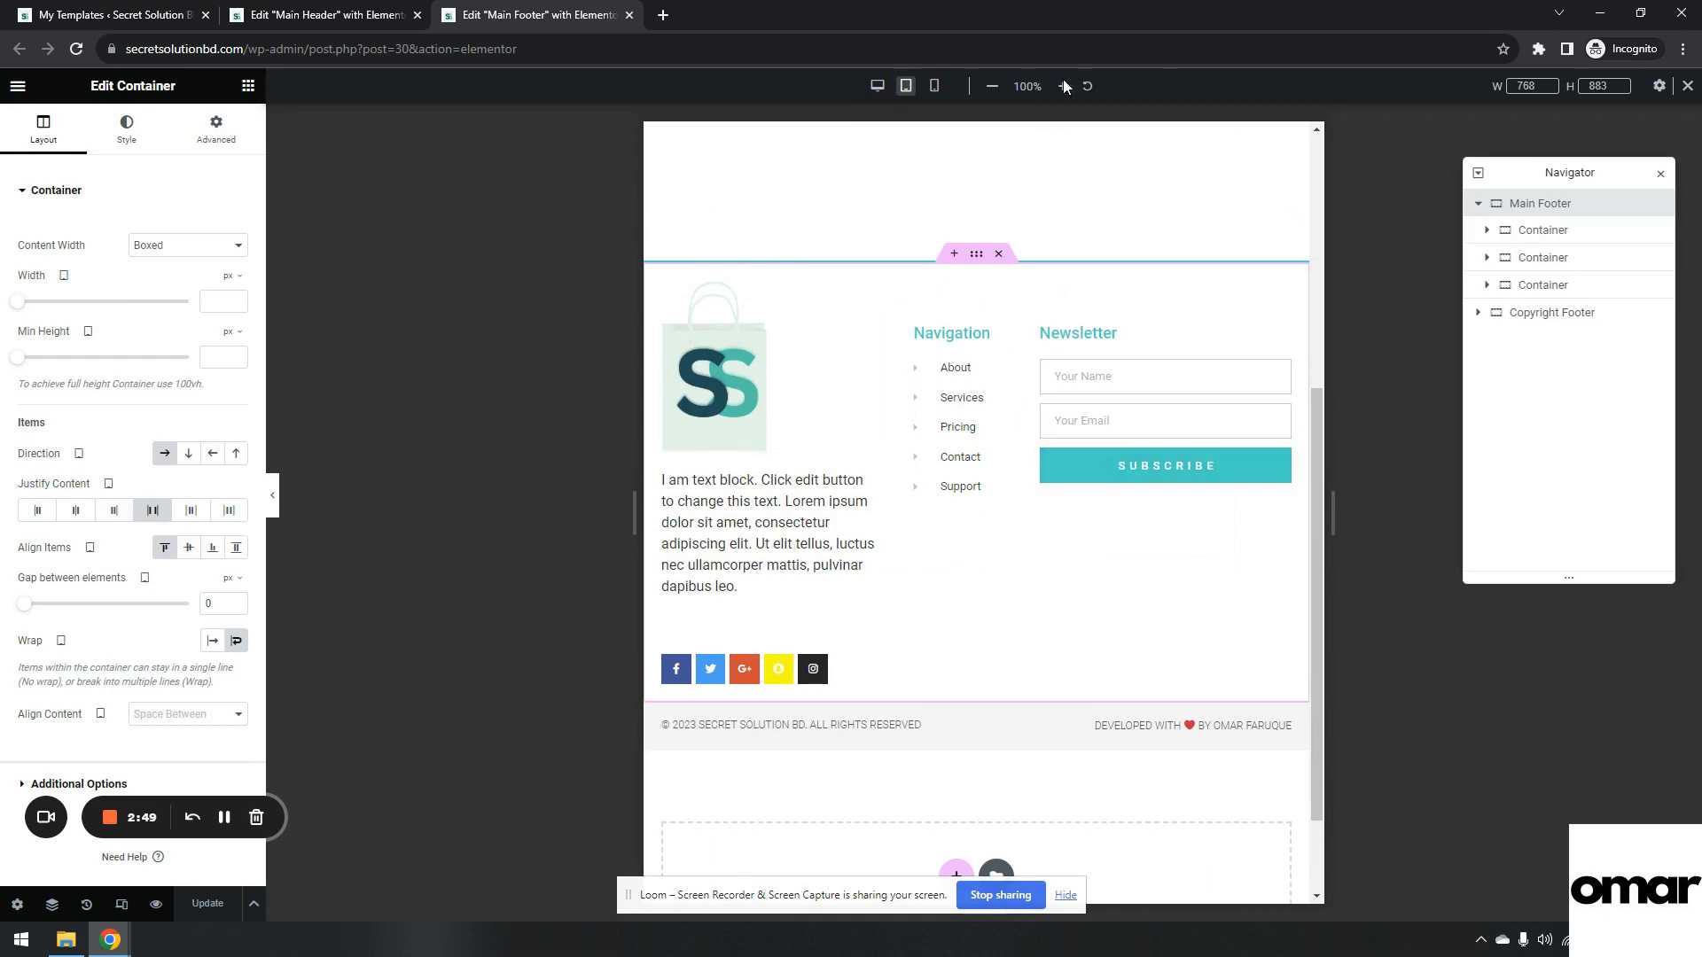
click(934, 85)
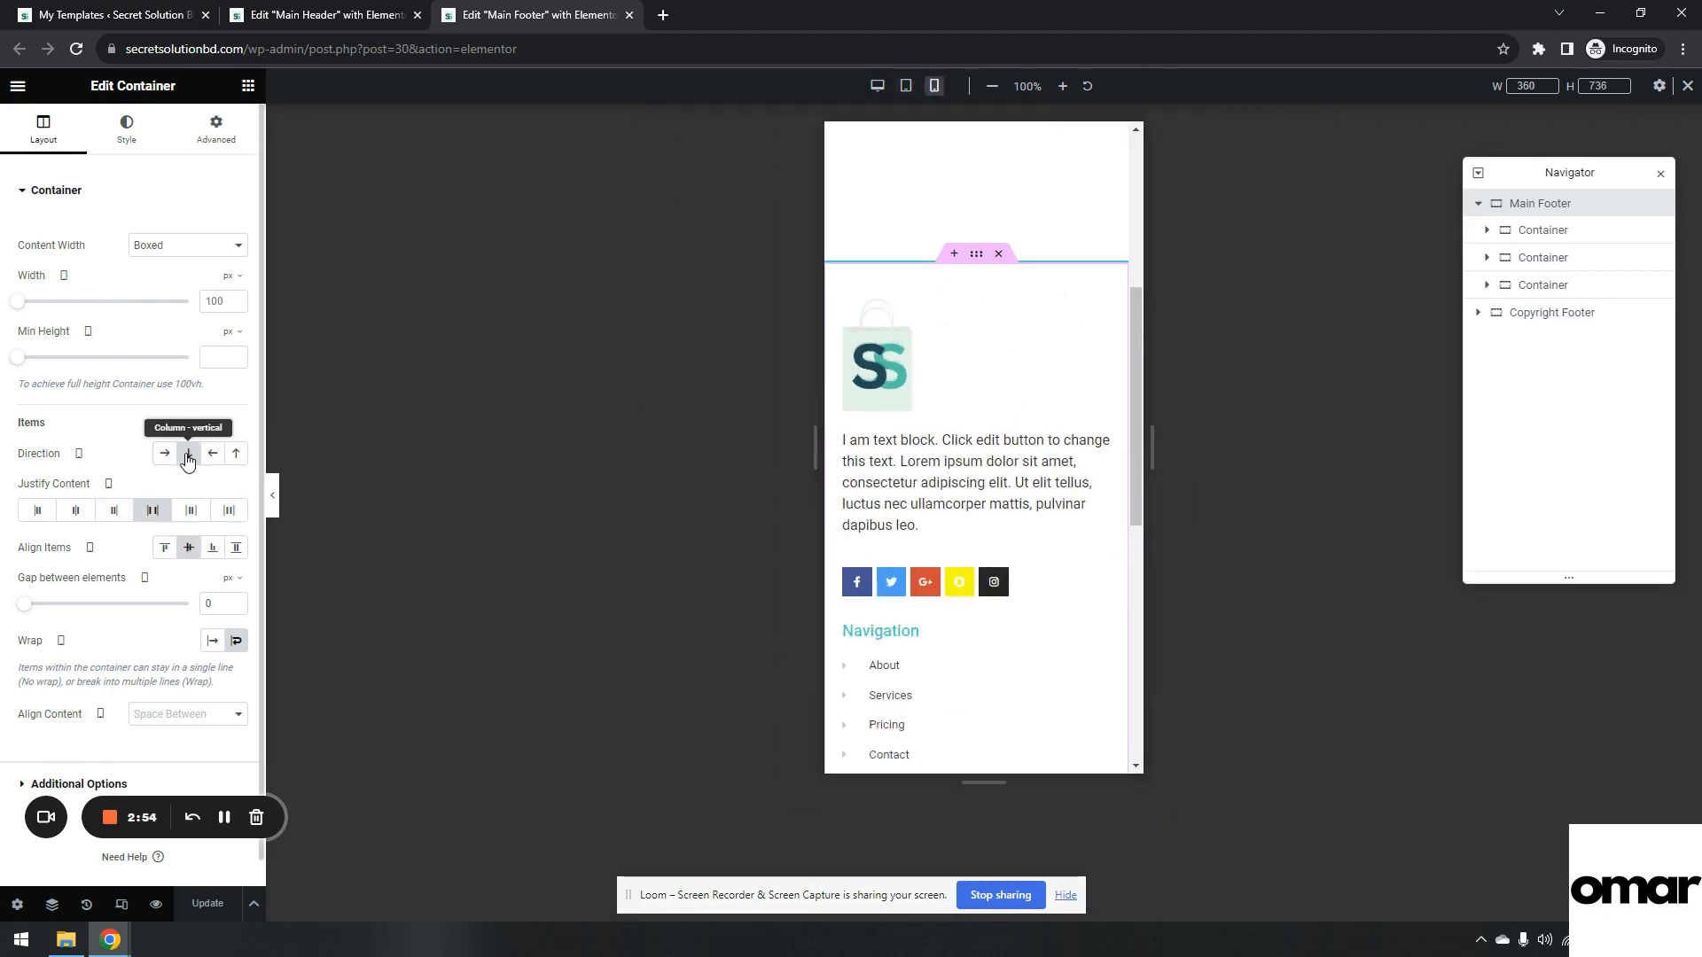
scroll(962, 392, down, 2)
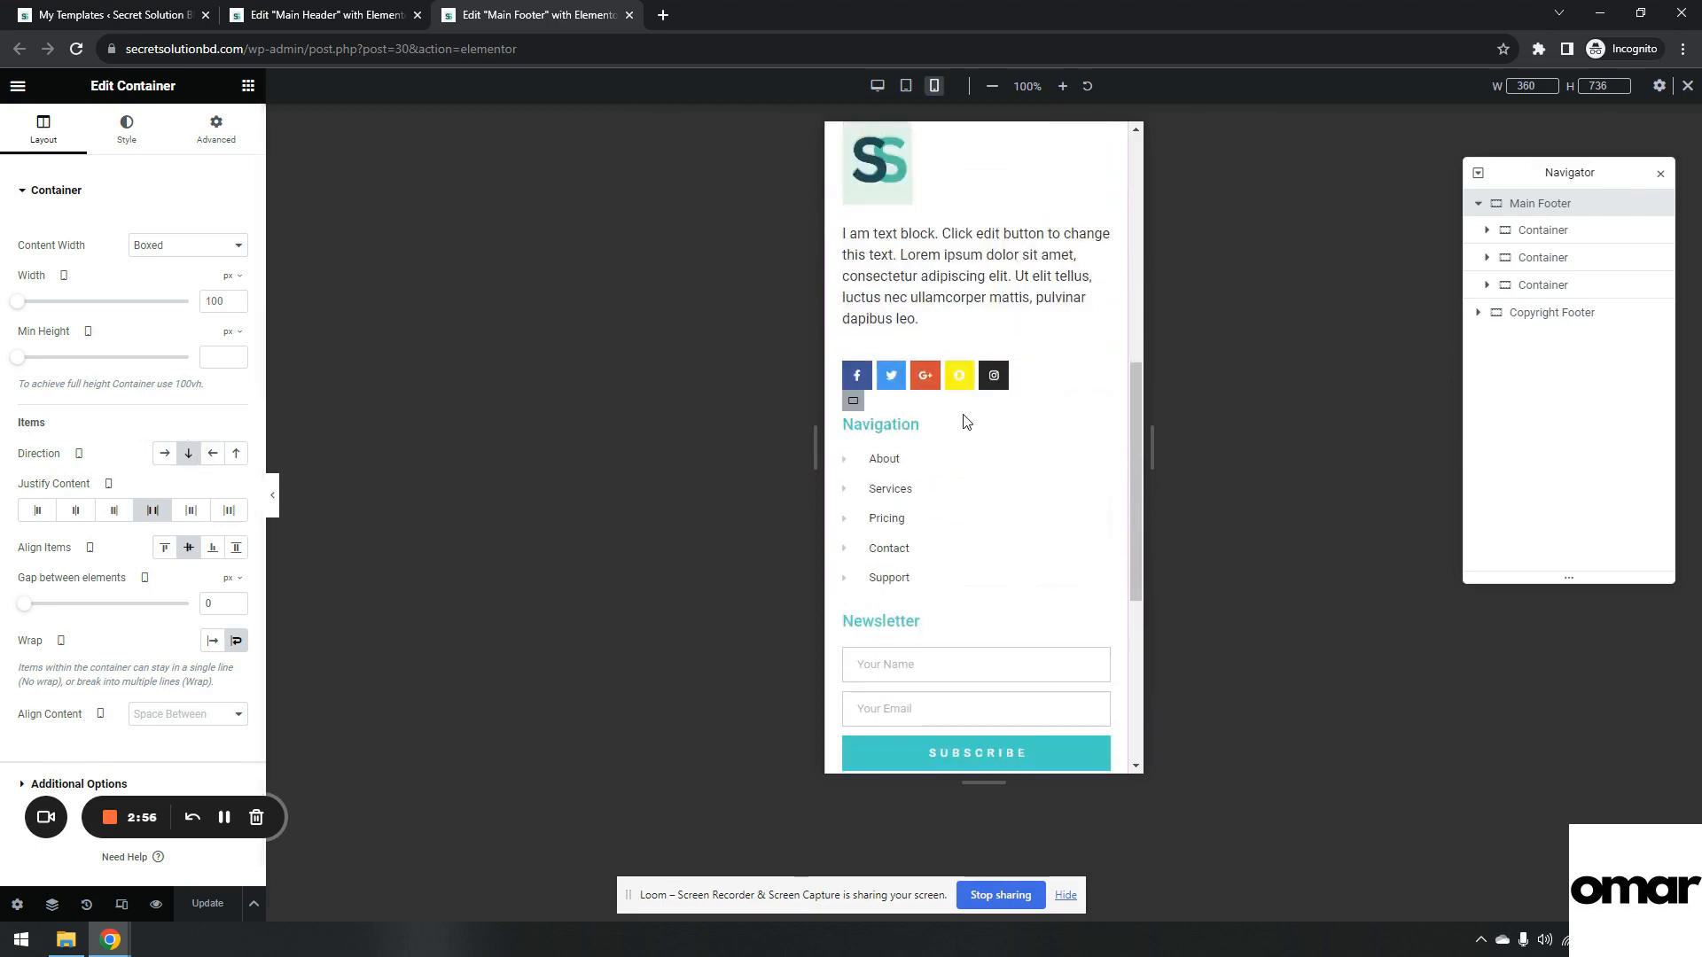
click(878, 85)
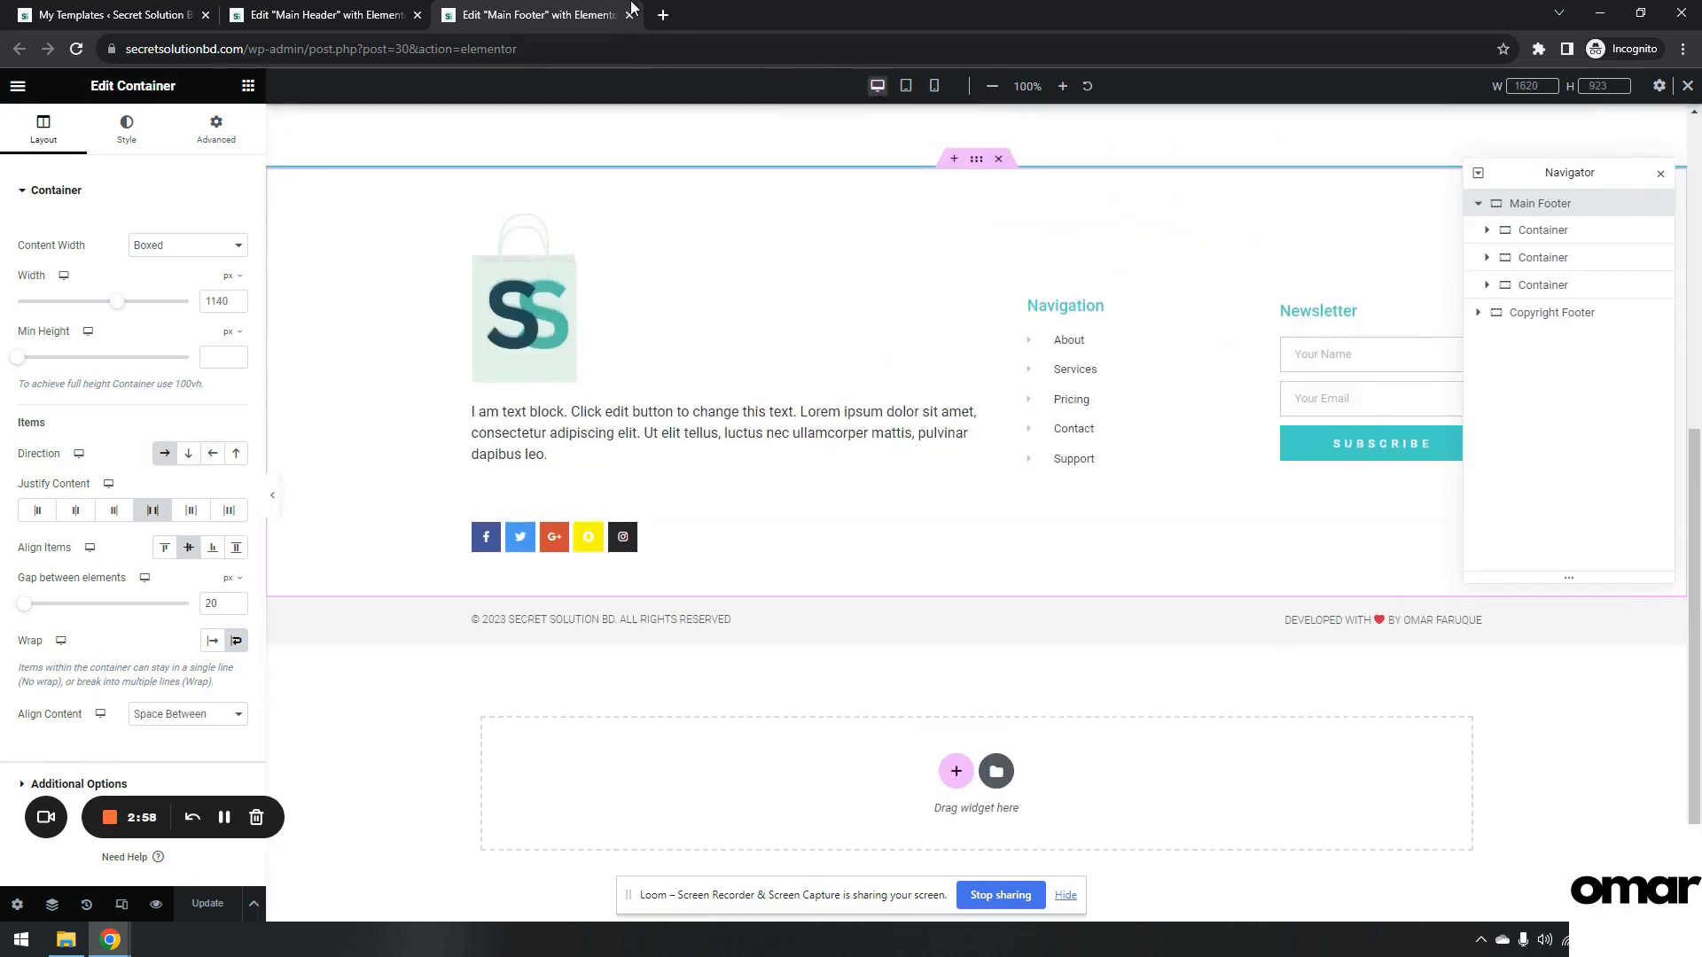
Close the footer and header template editors and open the list of installed plugins.
click(629, 14)
click(418, 14)
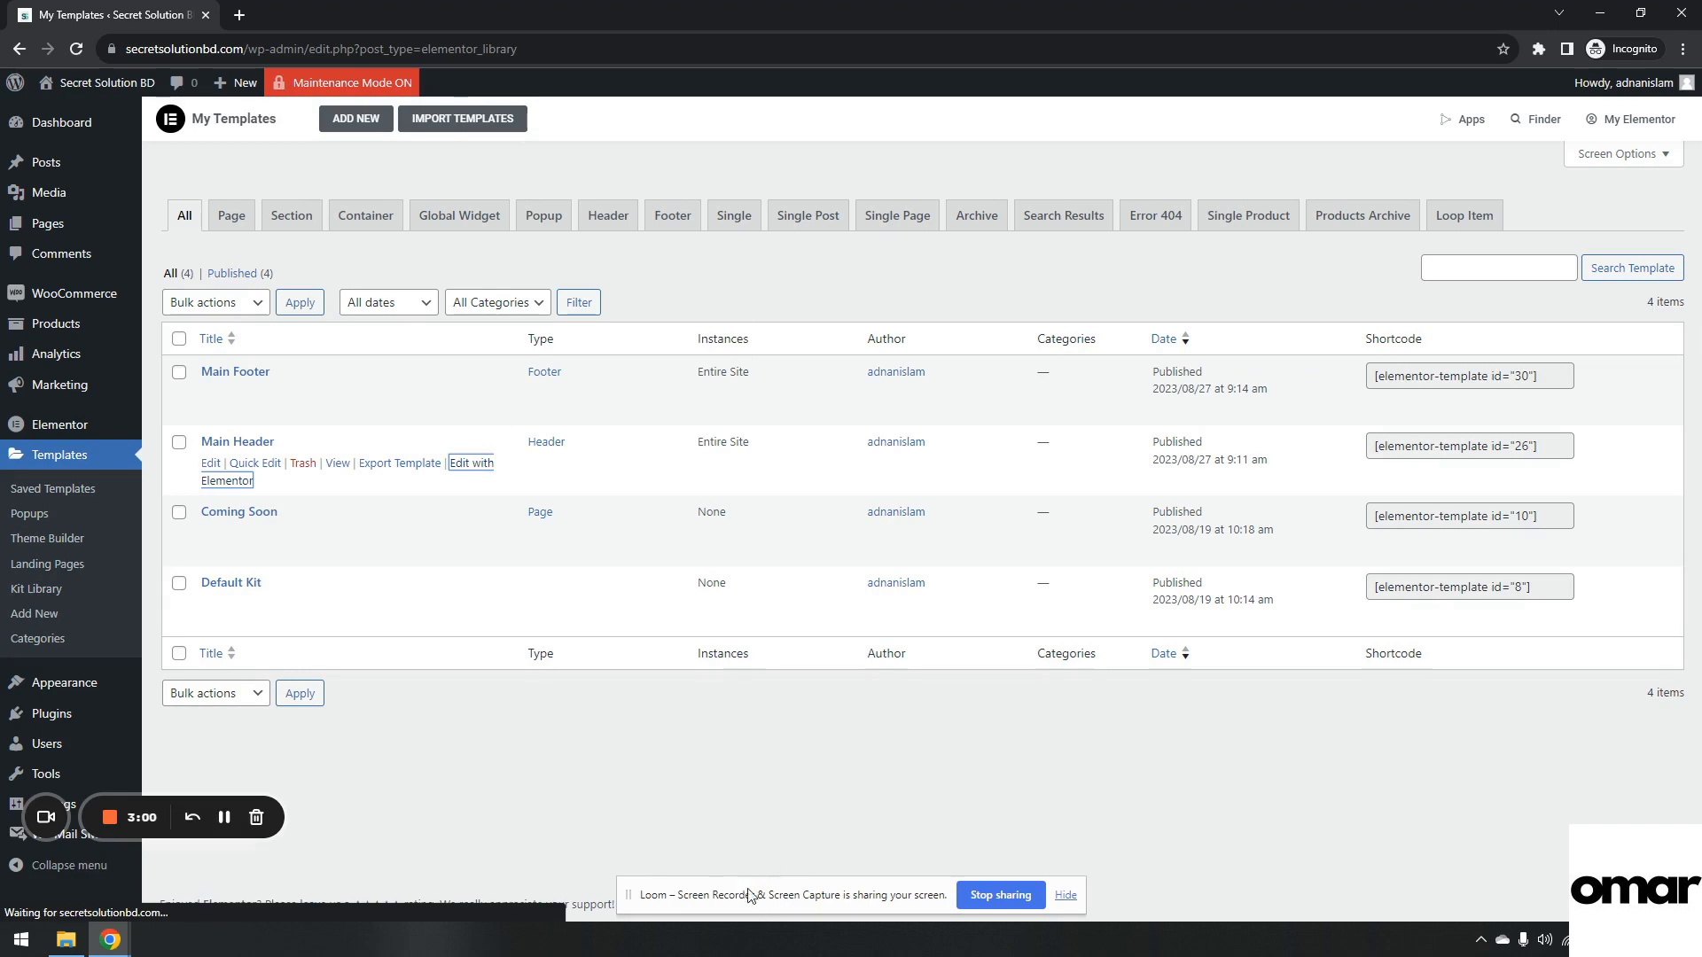
click(212, 722)
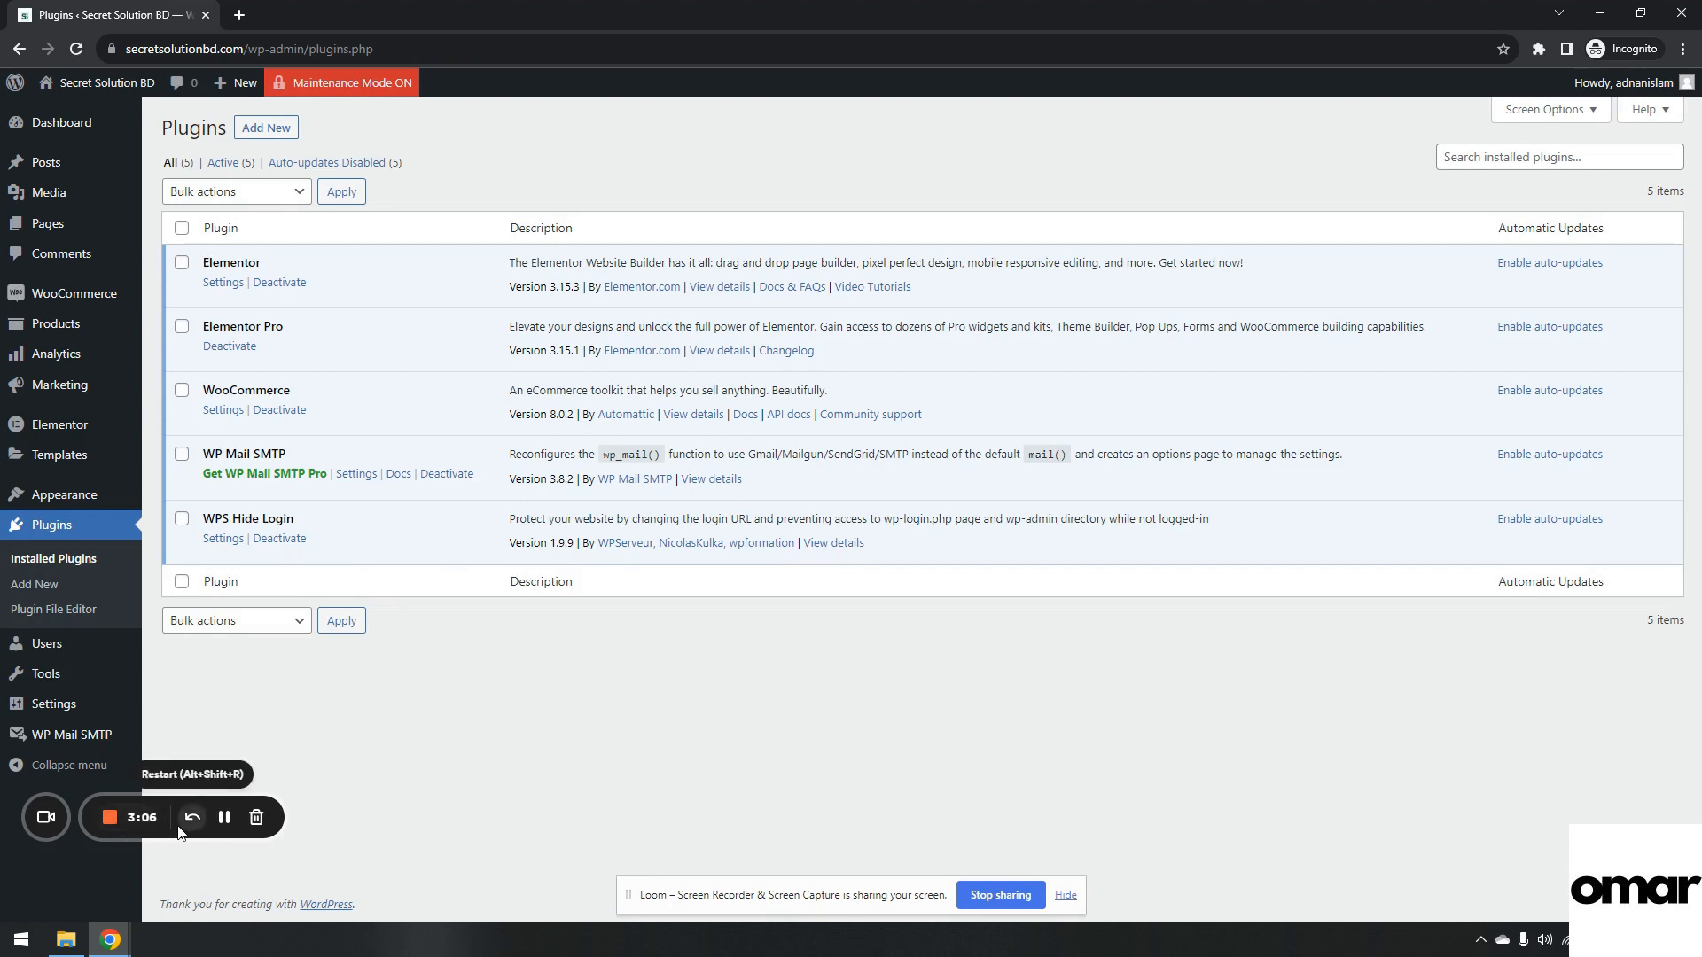
Examine the installed plugins, focusing on the WP Mail SMTP and WPS Hide Login entries.
drag(176, 834, 170, 887)
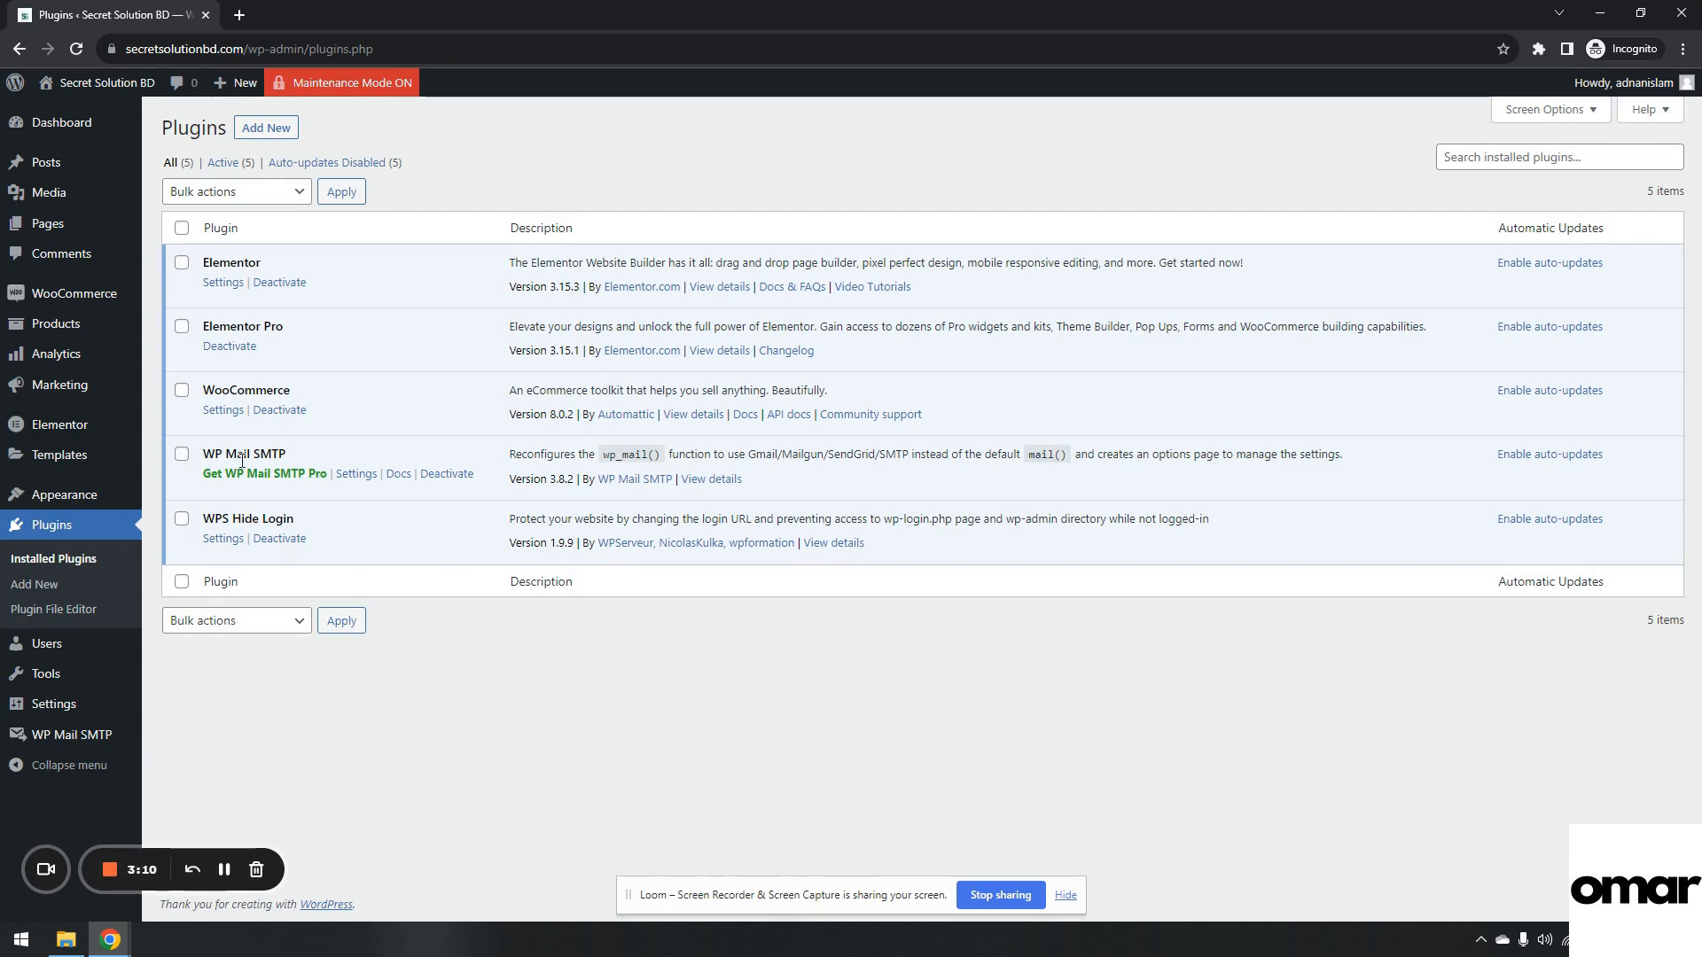
drag(246, 454, 285, 457)
double_click(269, 456)
drag(230, 521, 361, 518)
Open the WooCommerce general settings and review the store address fields, from address line 1 to postcode.
mouse_move(91, 513)
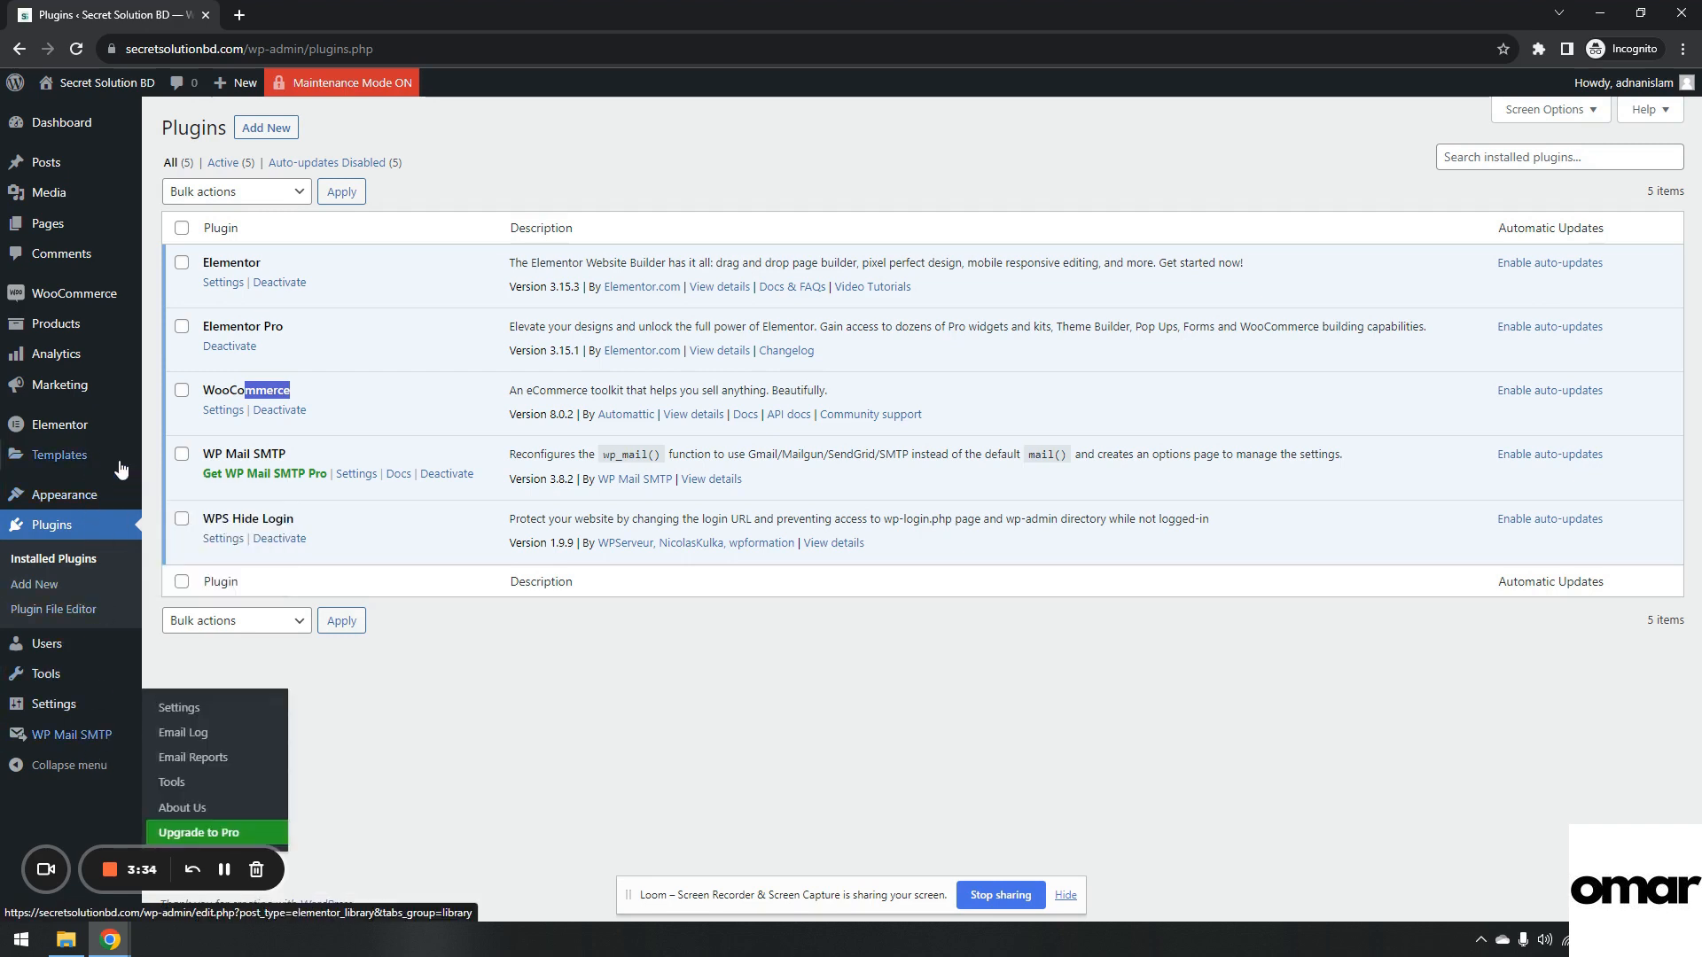
mouse_move(126, 302)
click(210, 400)
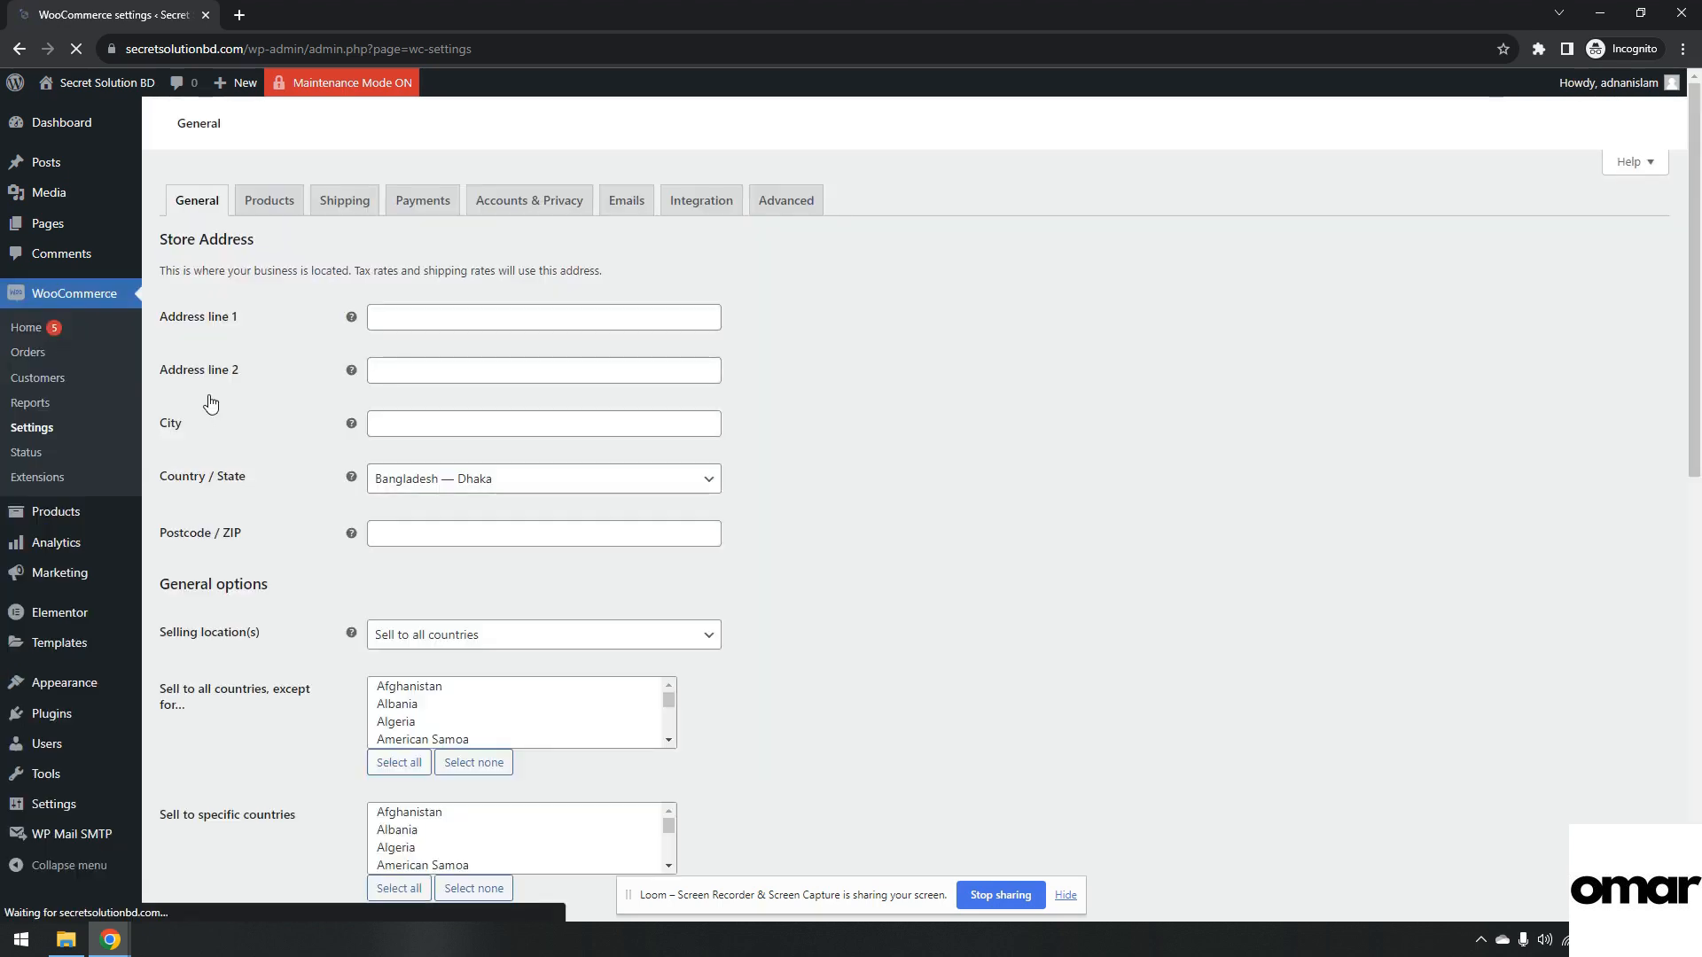
click(475, 310)
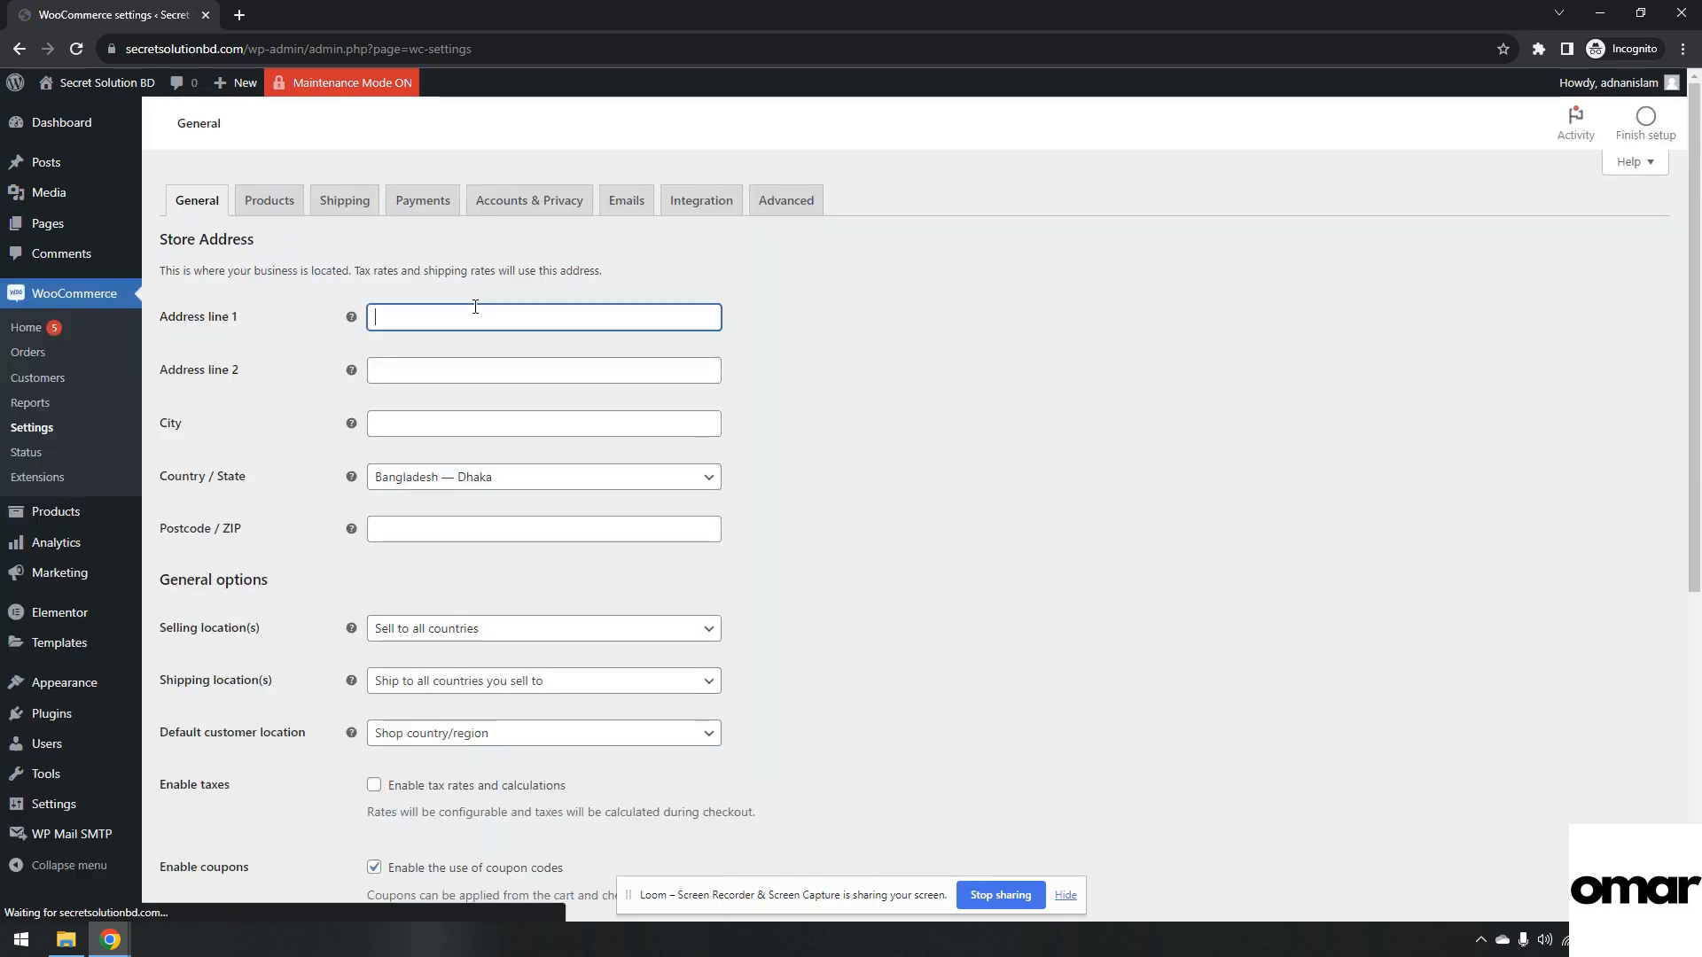
click(449, 422)
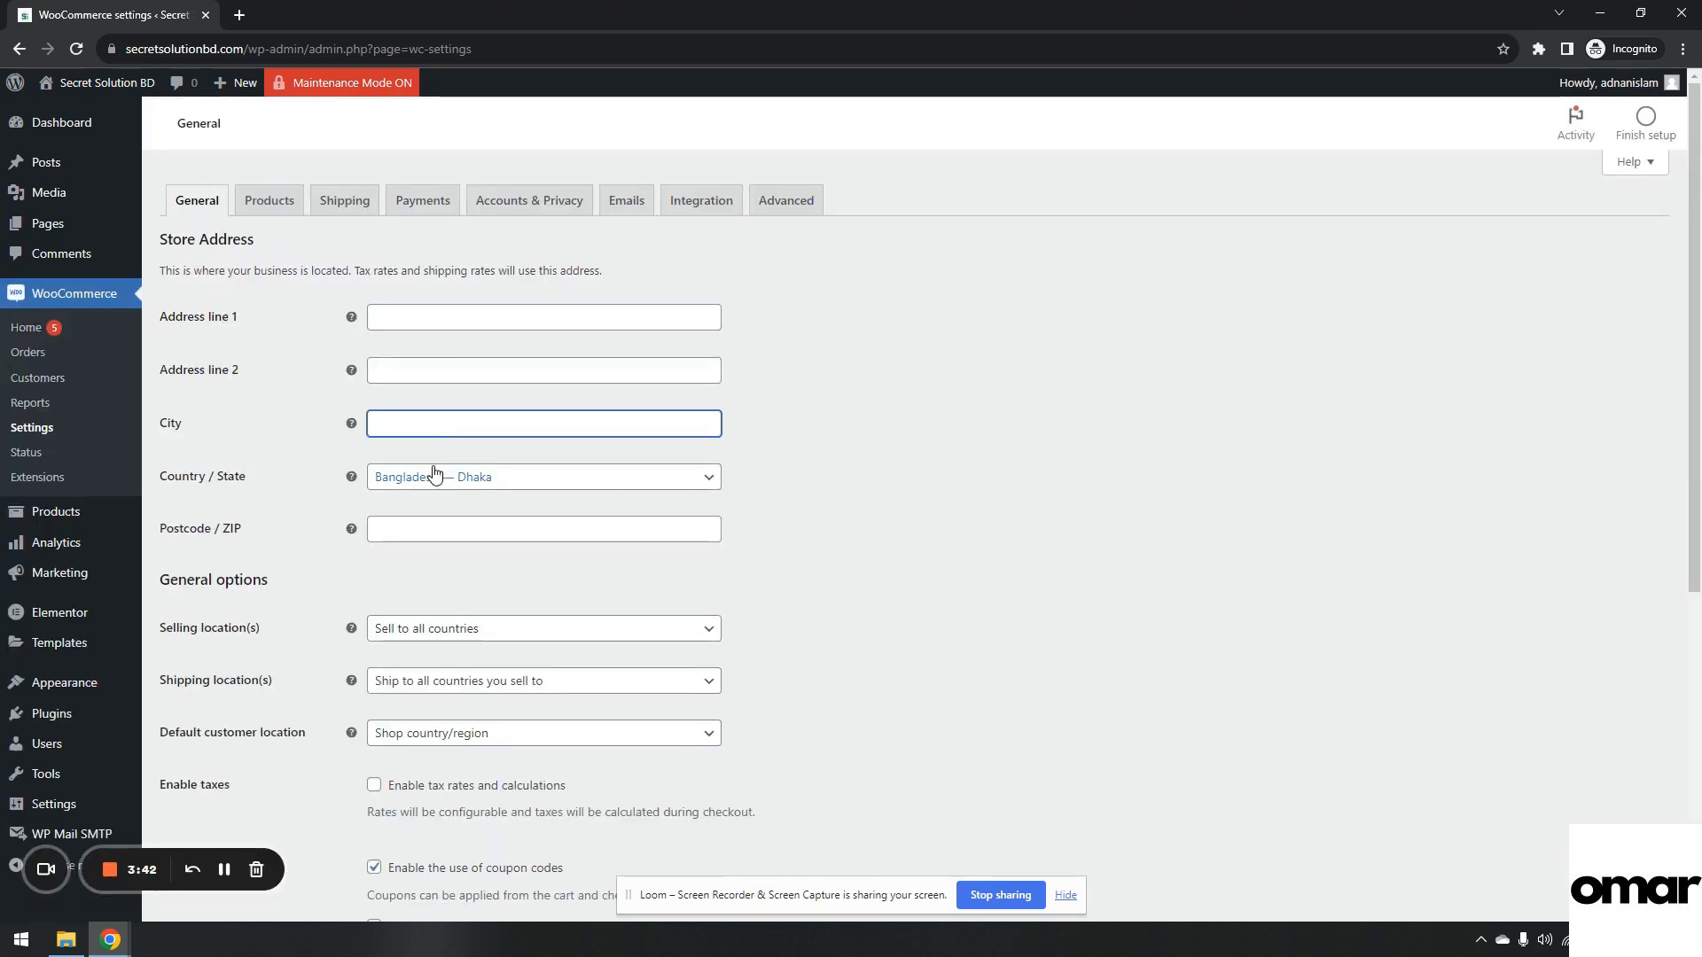
click(434, 477)
click(957, 424)
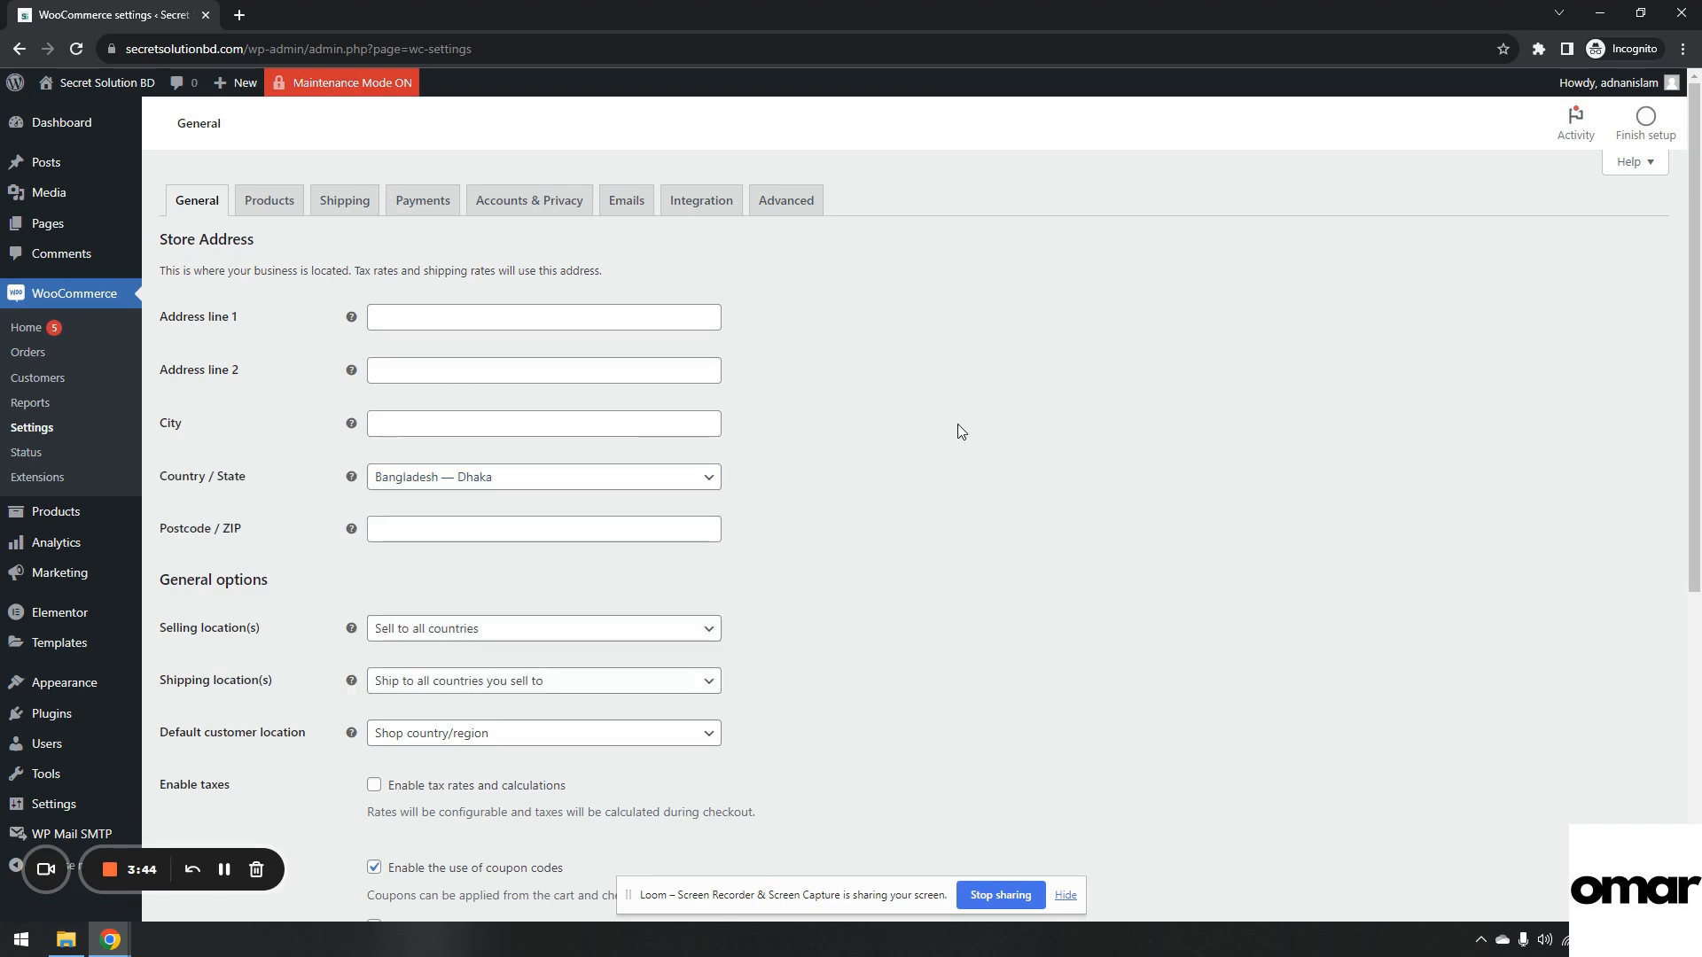
click(602, 530)
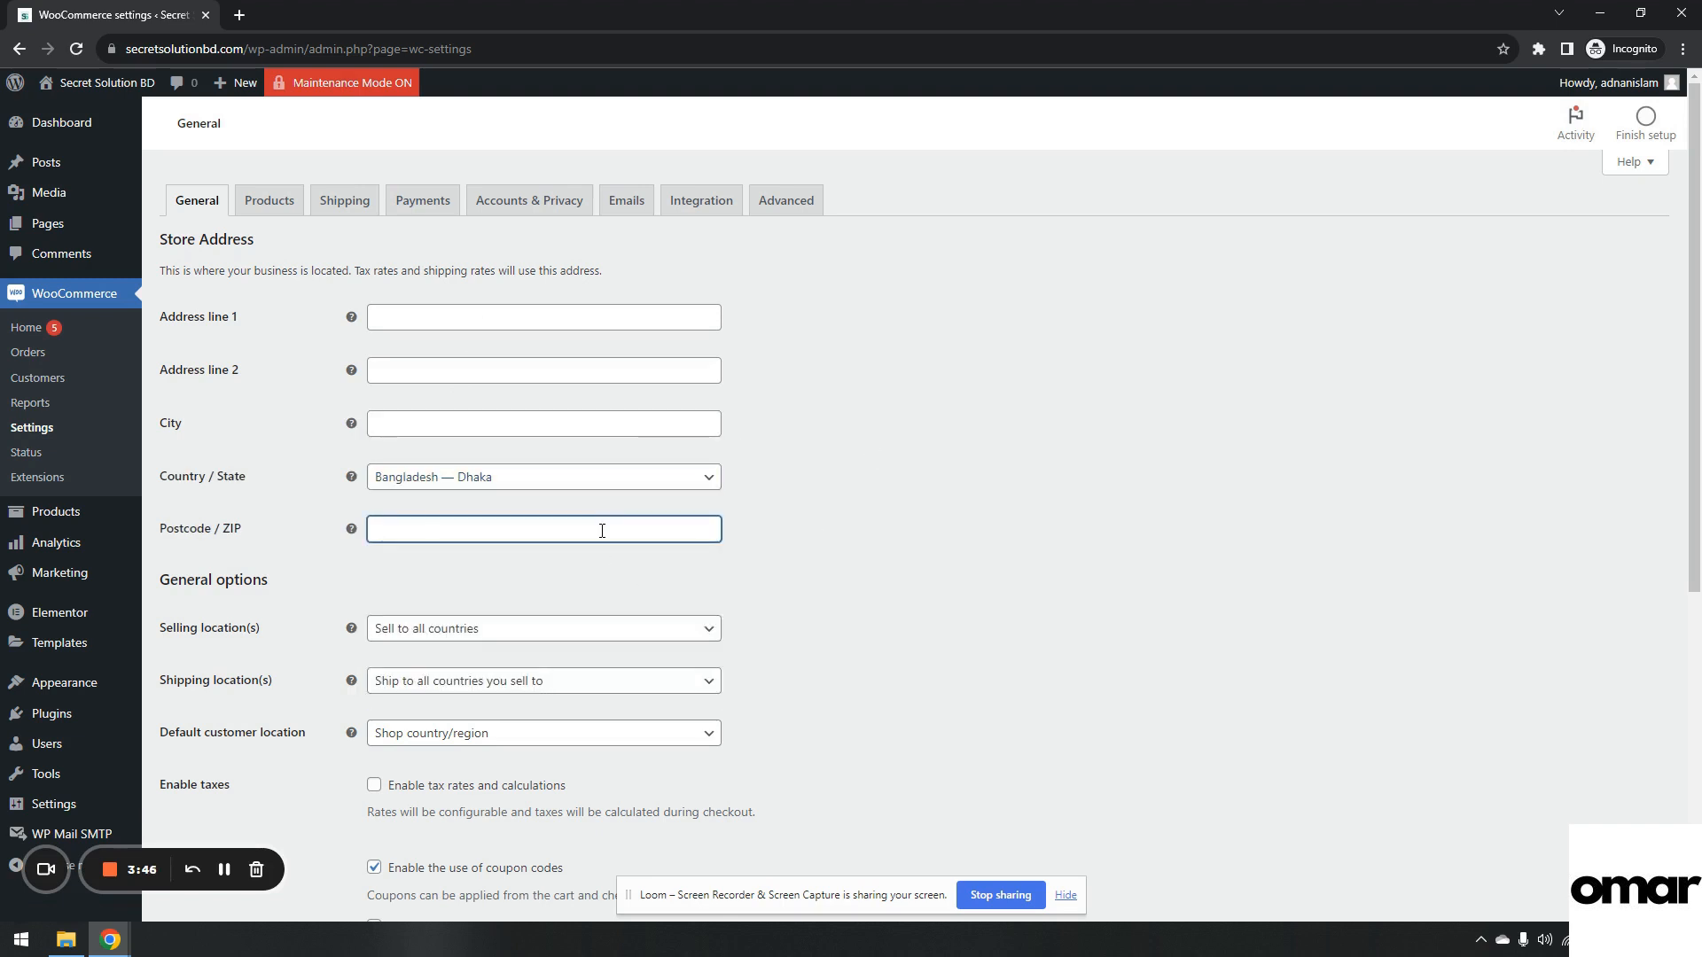
Set the store's selling locations to "Sell to specific countries" and add Bangladesh as the allowed country.
scroll(598, 631, down, 2)
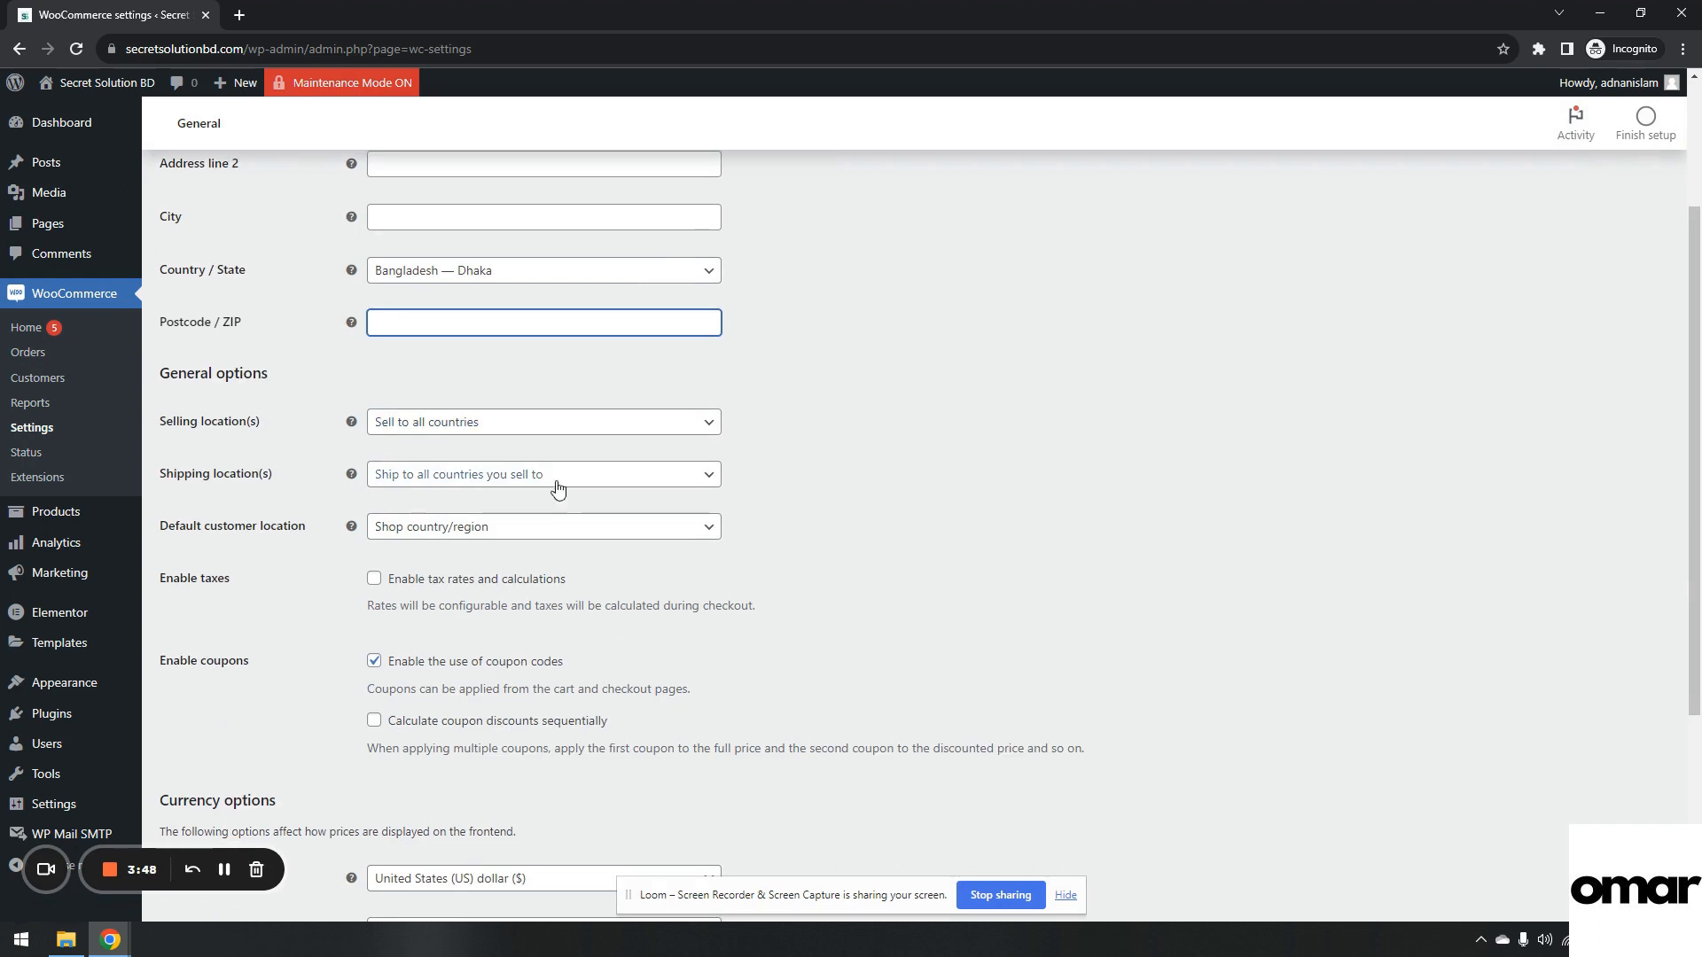
click(556, 426)
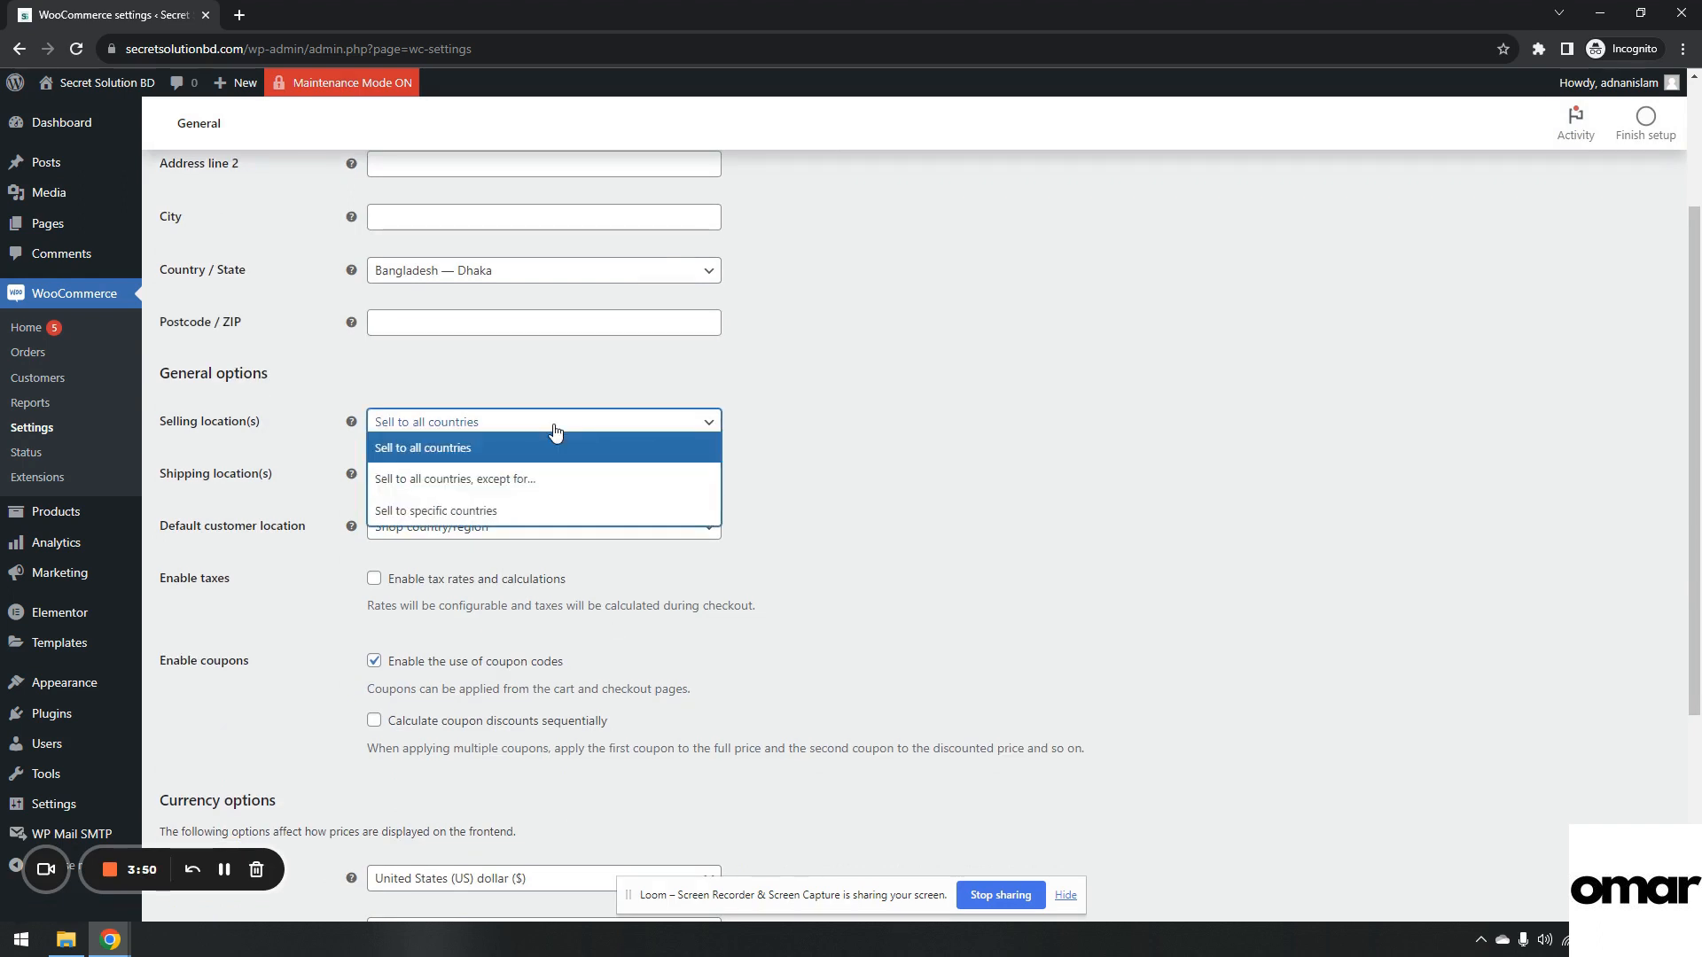
click(549, 507)
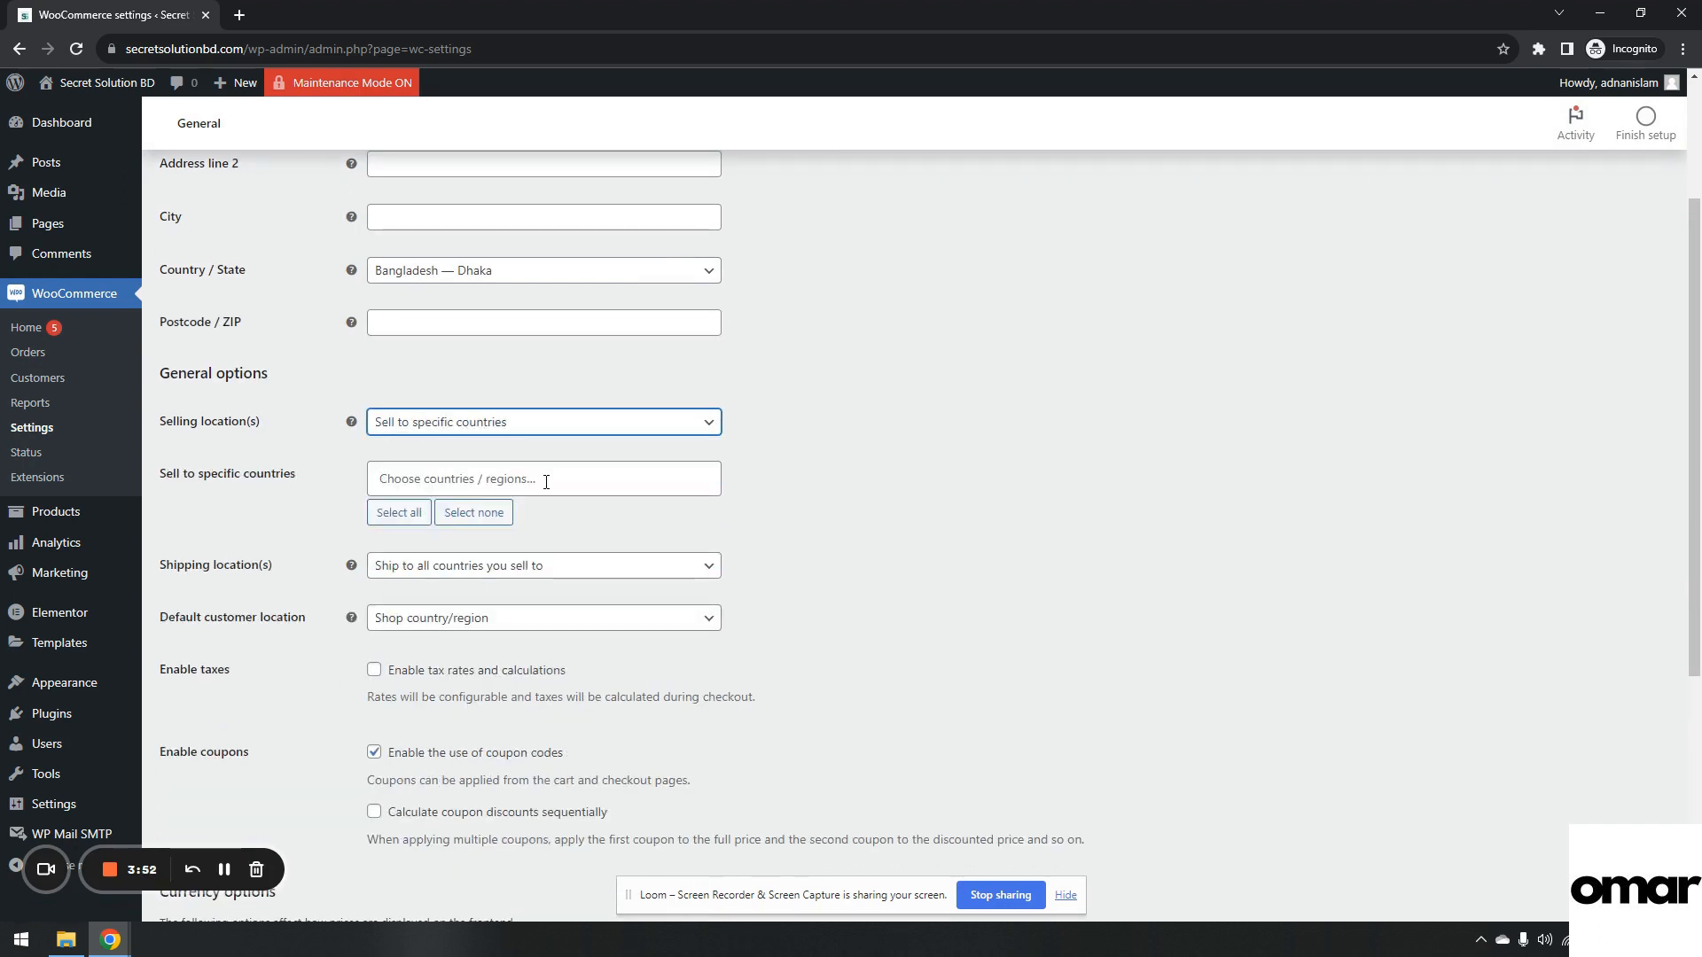
click(544, 467)
text(bang)
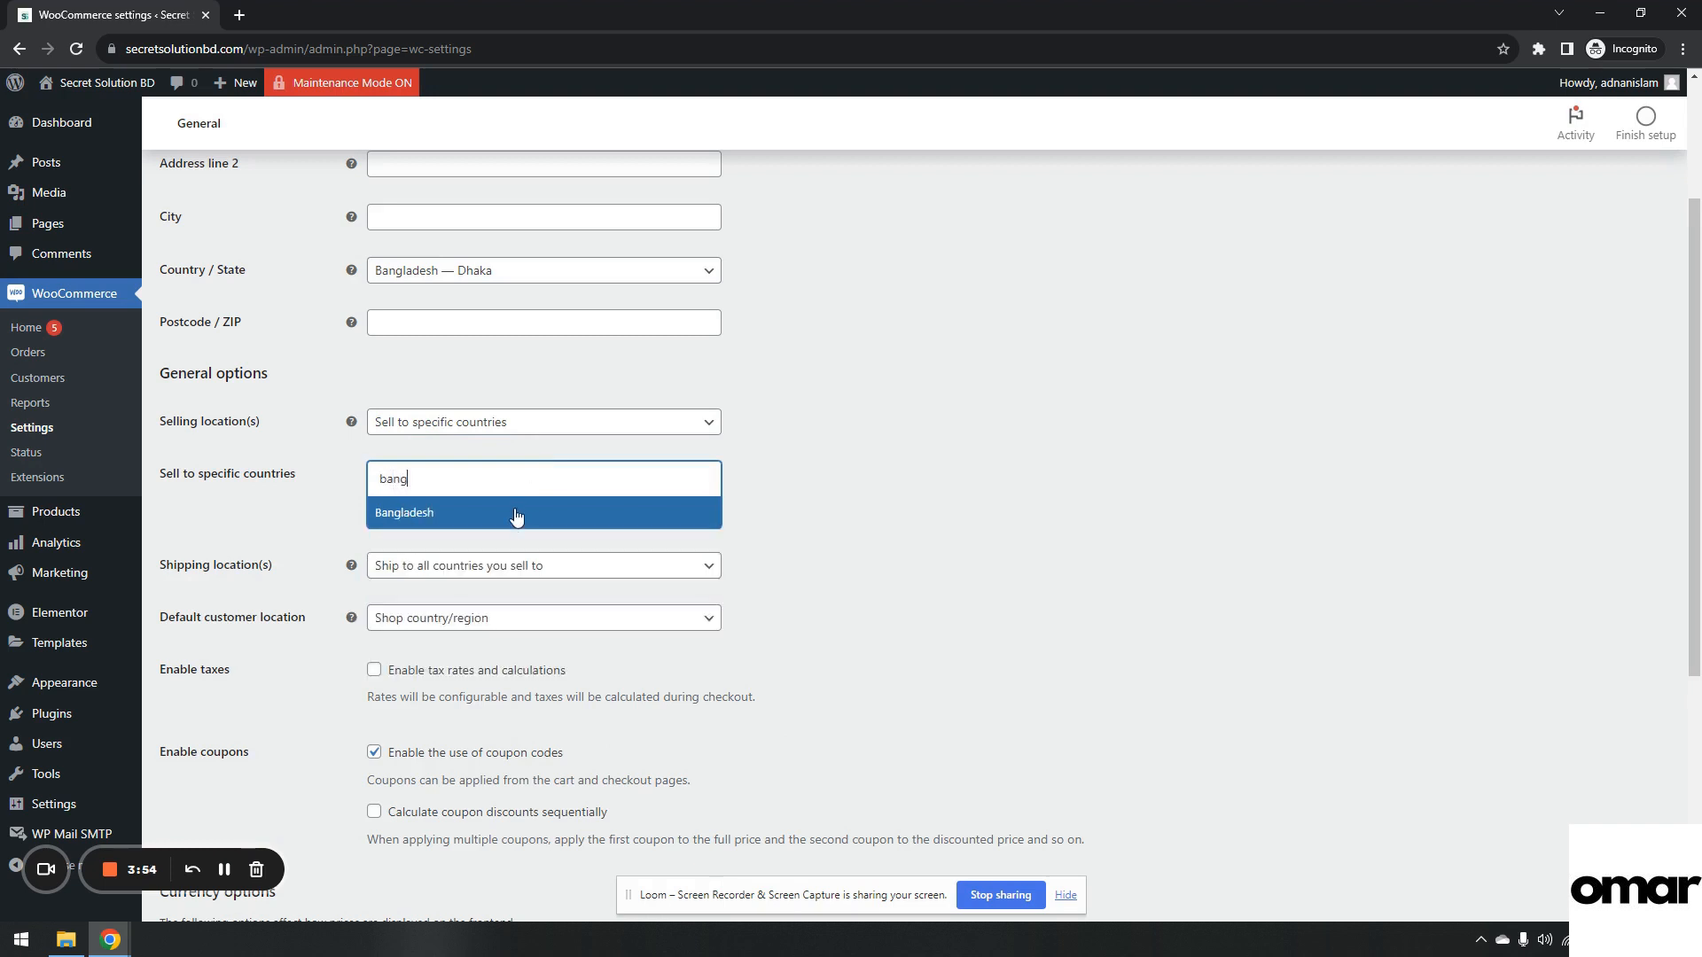
click(512, 514)
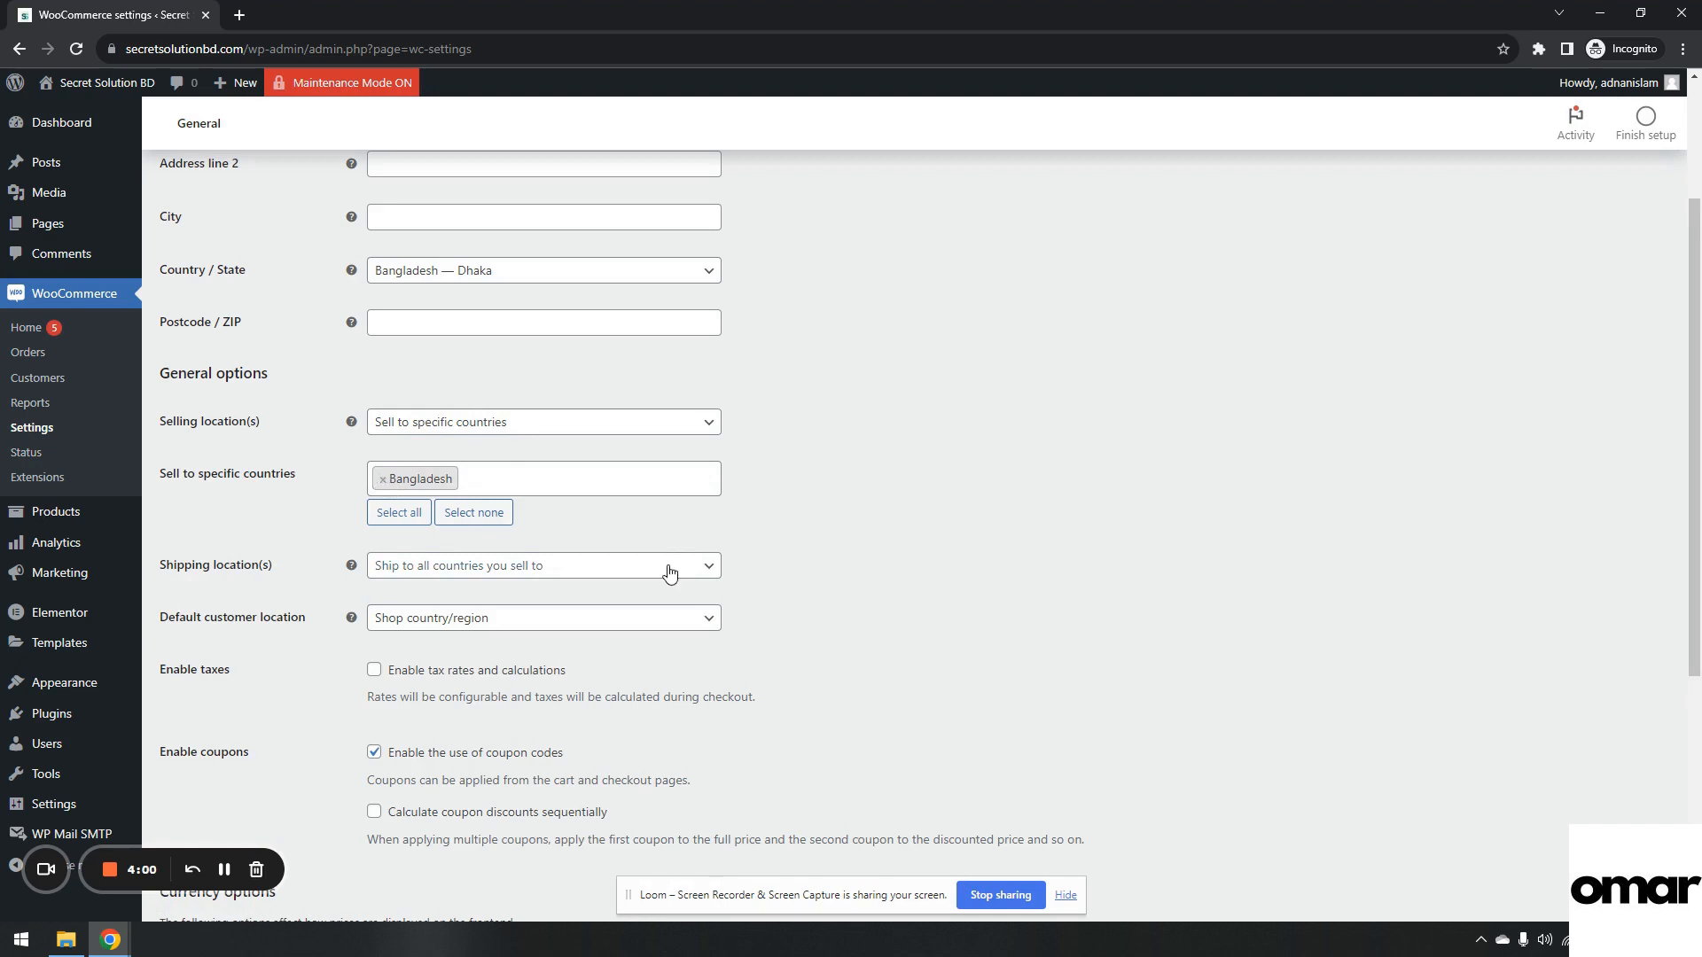
Set the store currency to Bangladeshi taka in the currency options.
scroll(725, 581, down, 2)
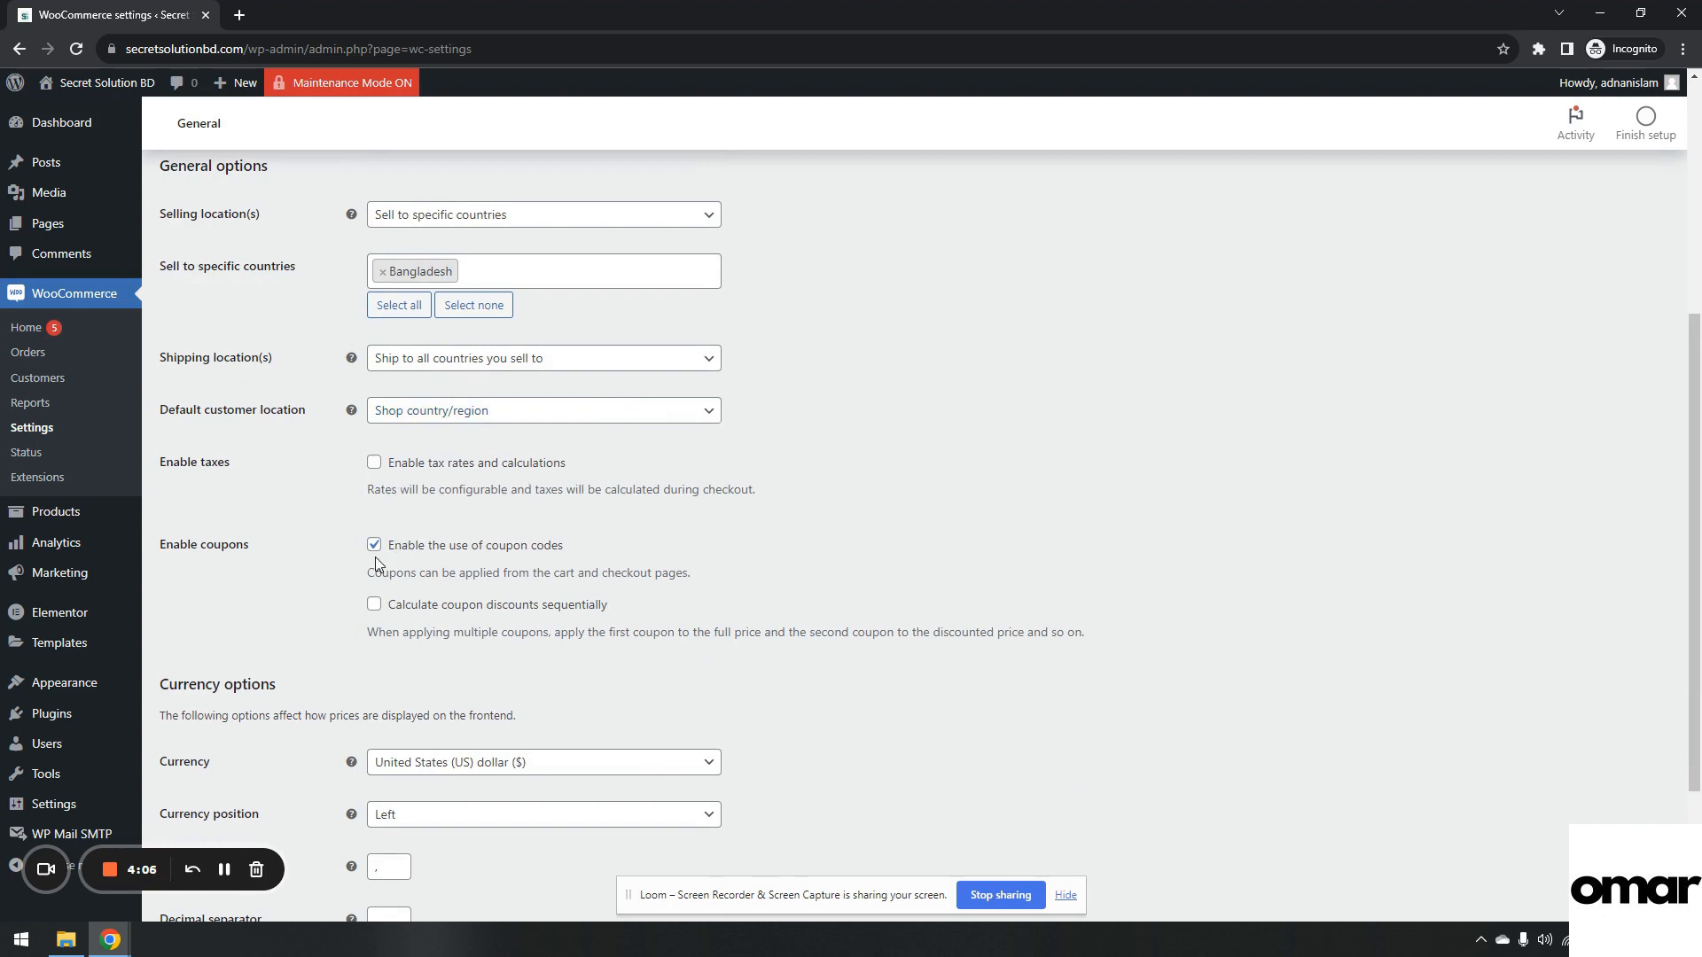
scroll(371, 564, down, 2)
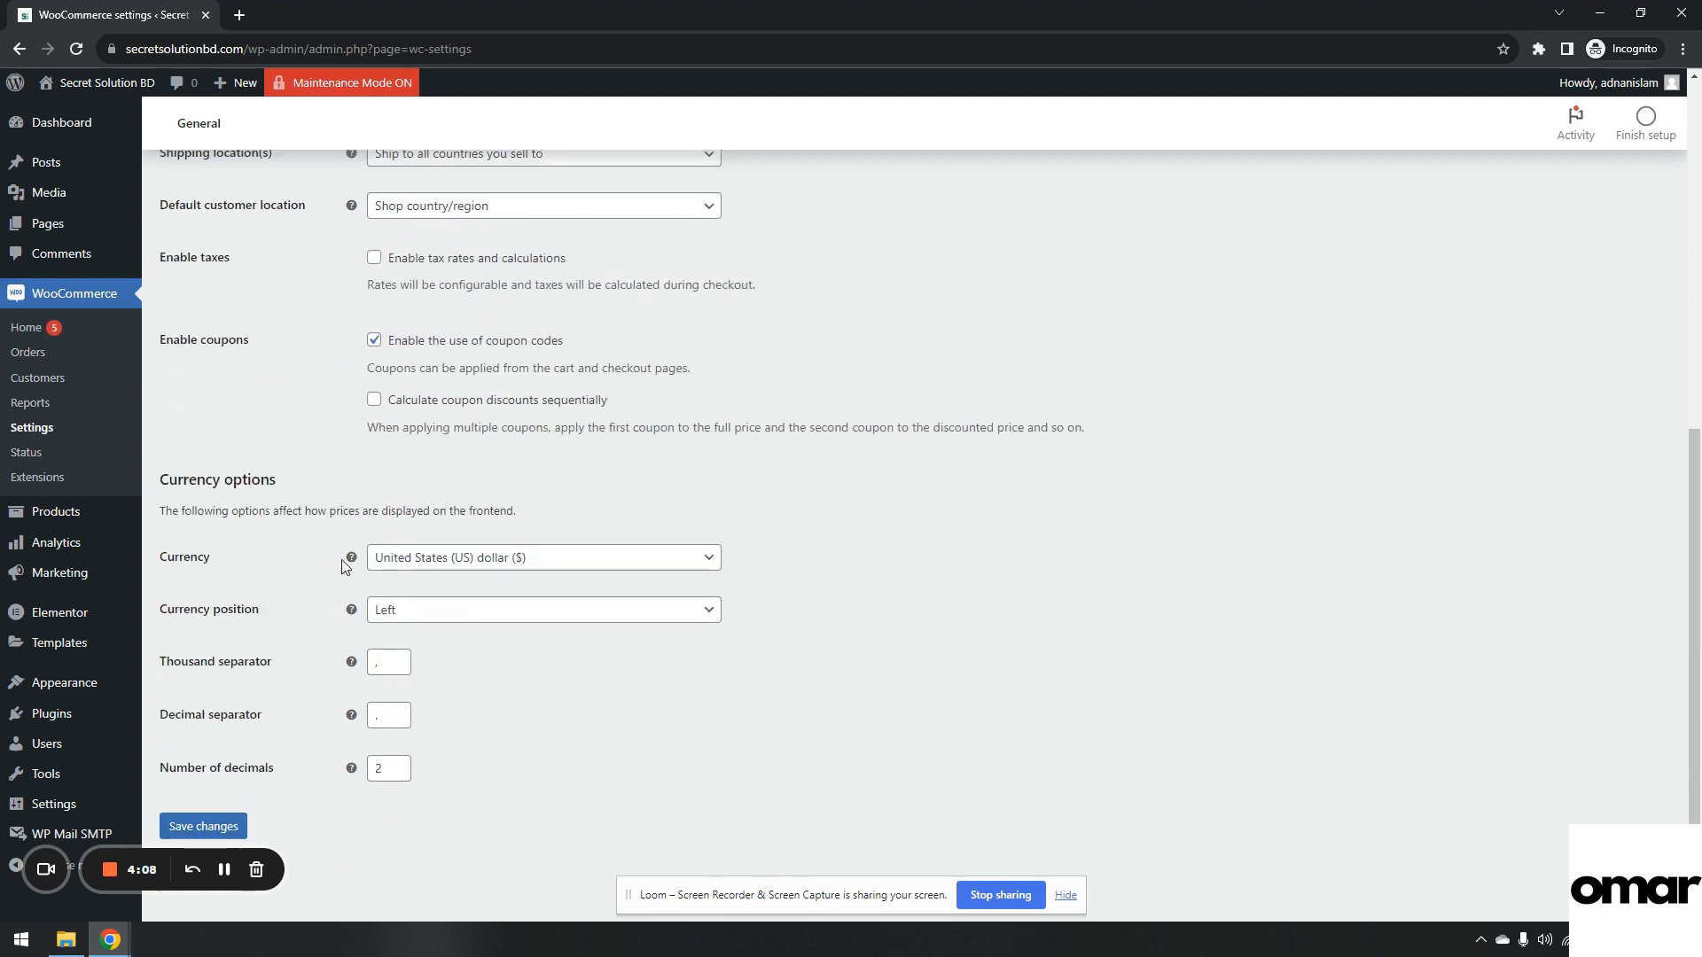
click(571, 558)
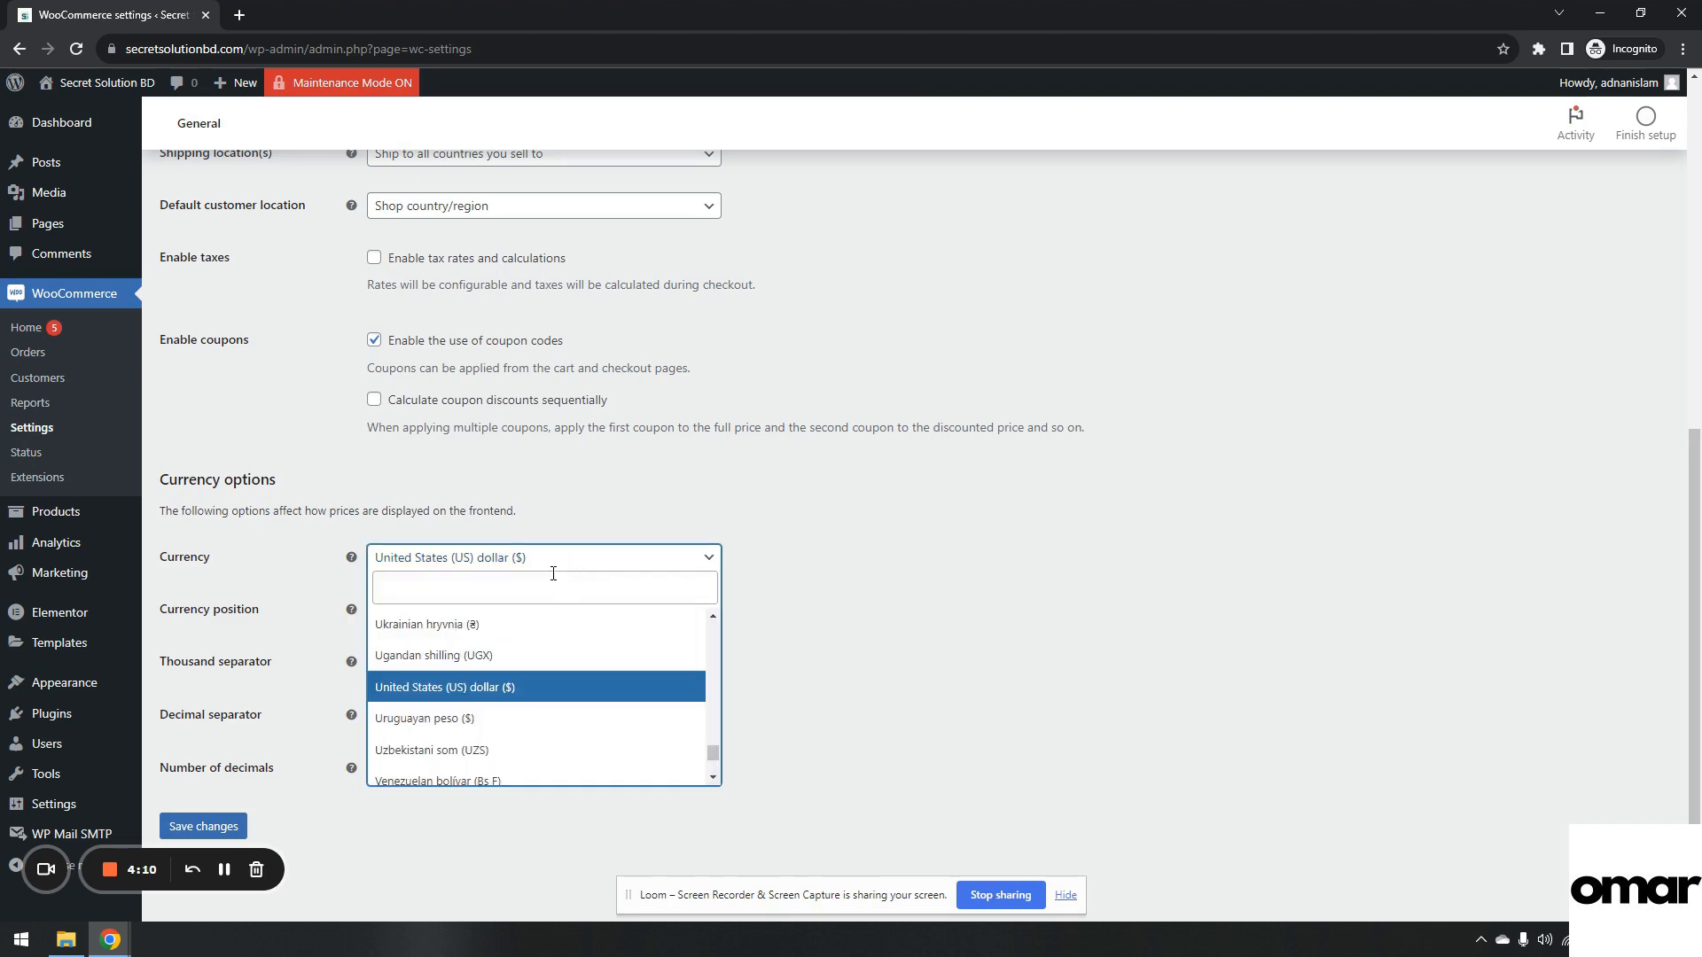
click(547, 580)
text(bang)
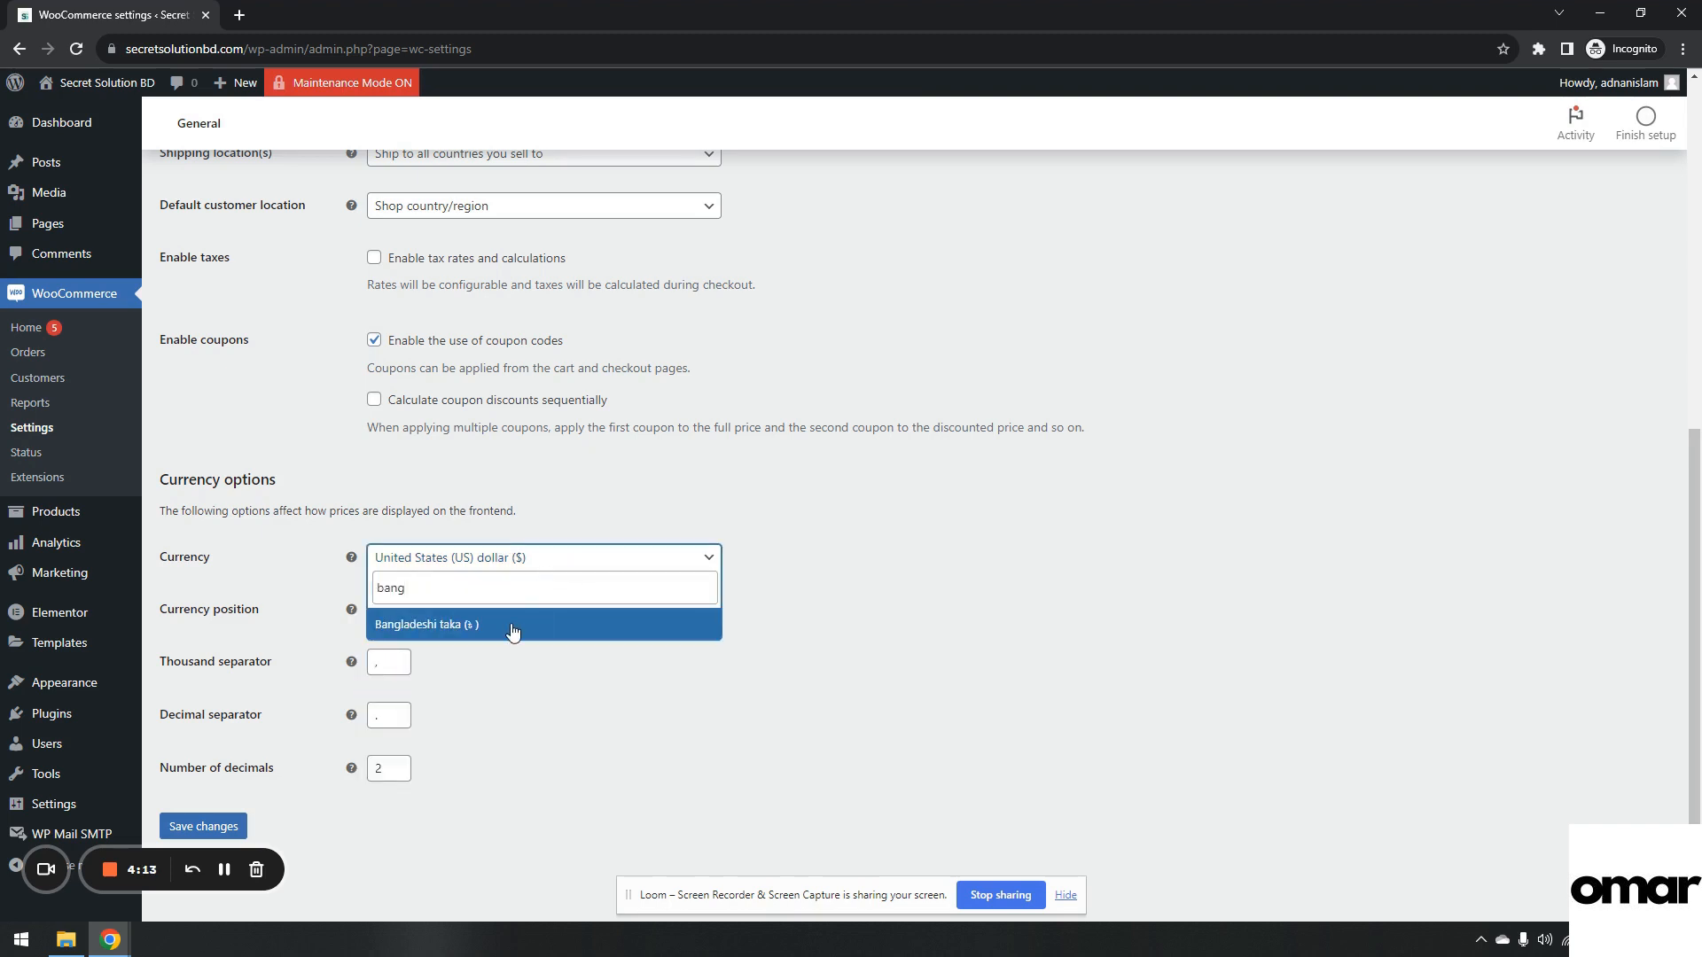
click(513, 628)
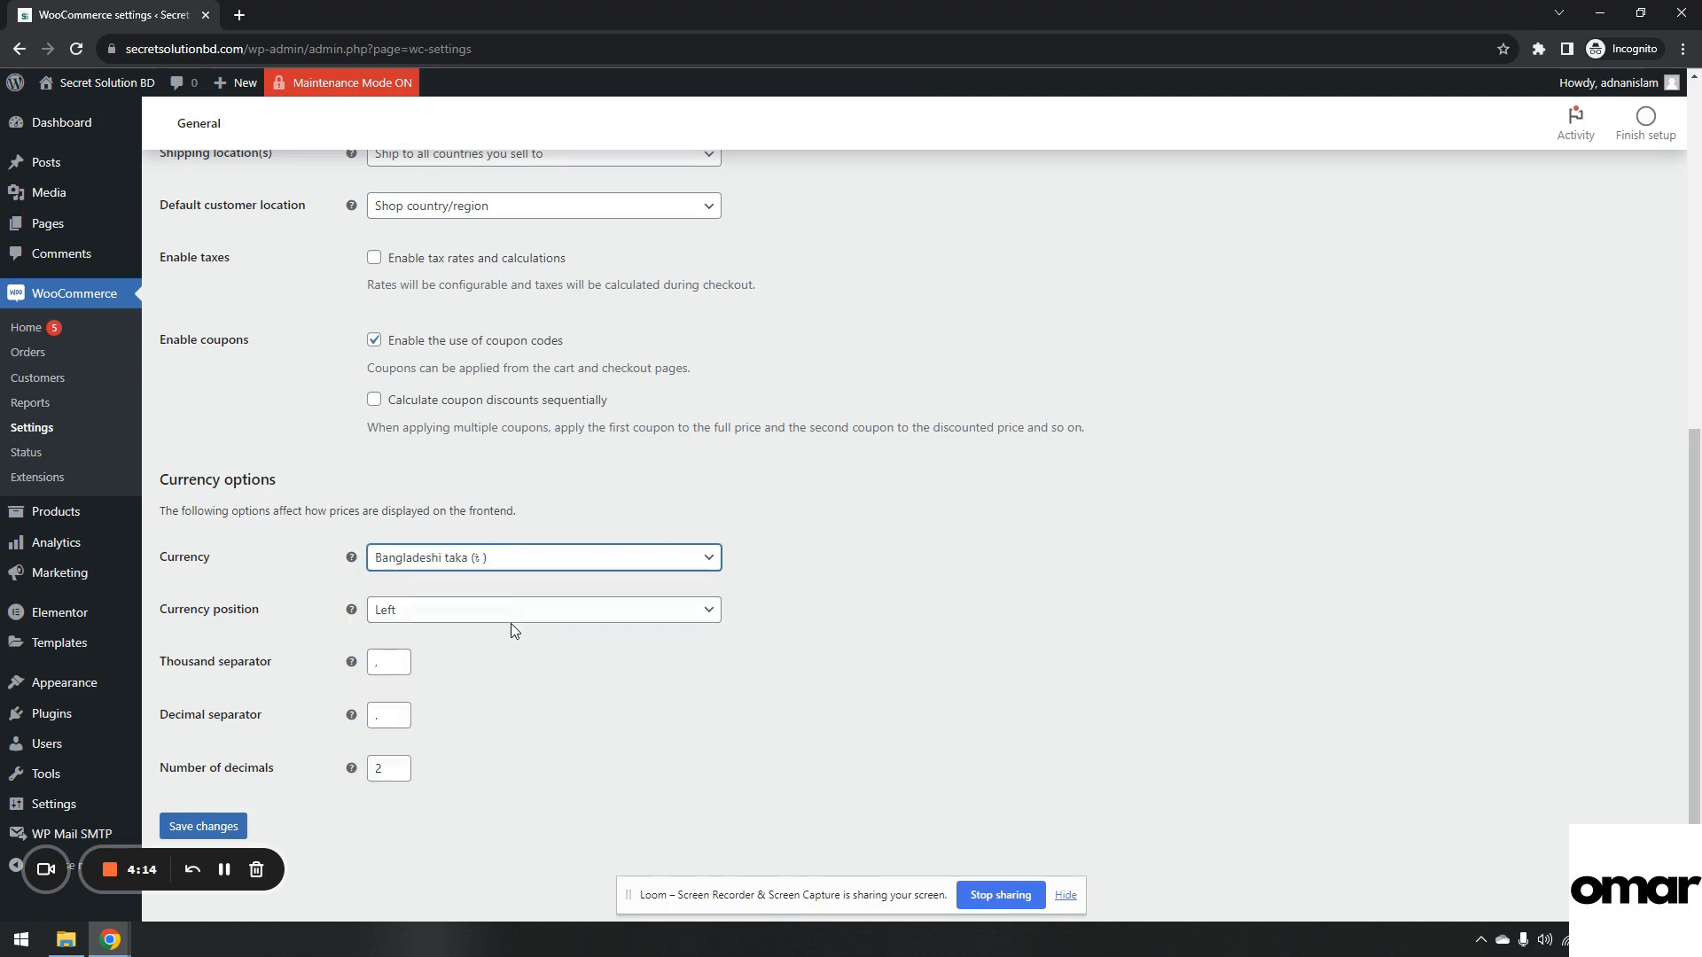
click(660, 755)
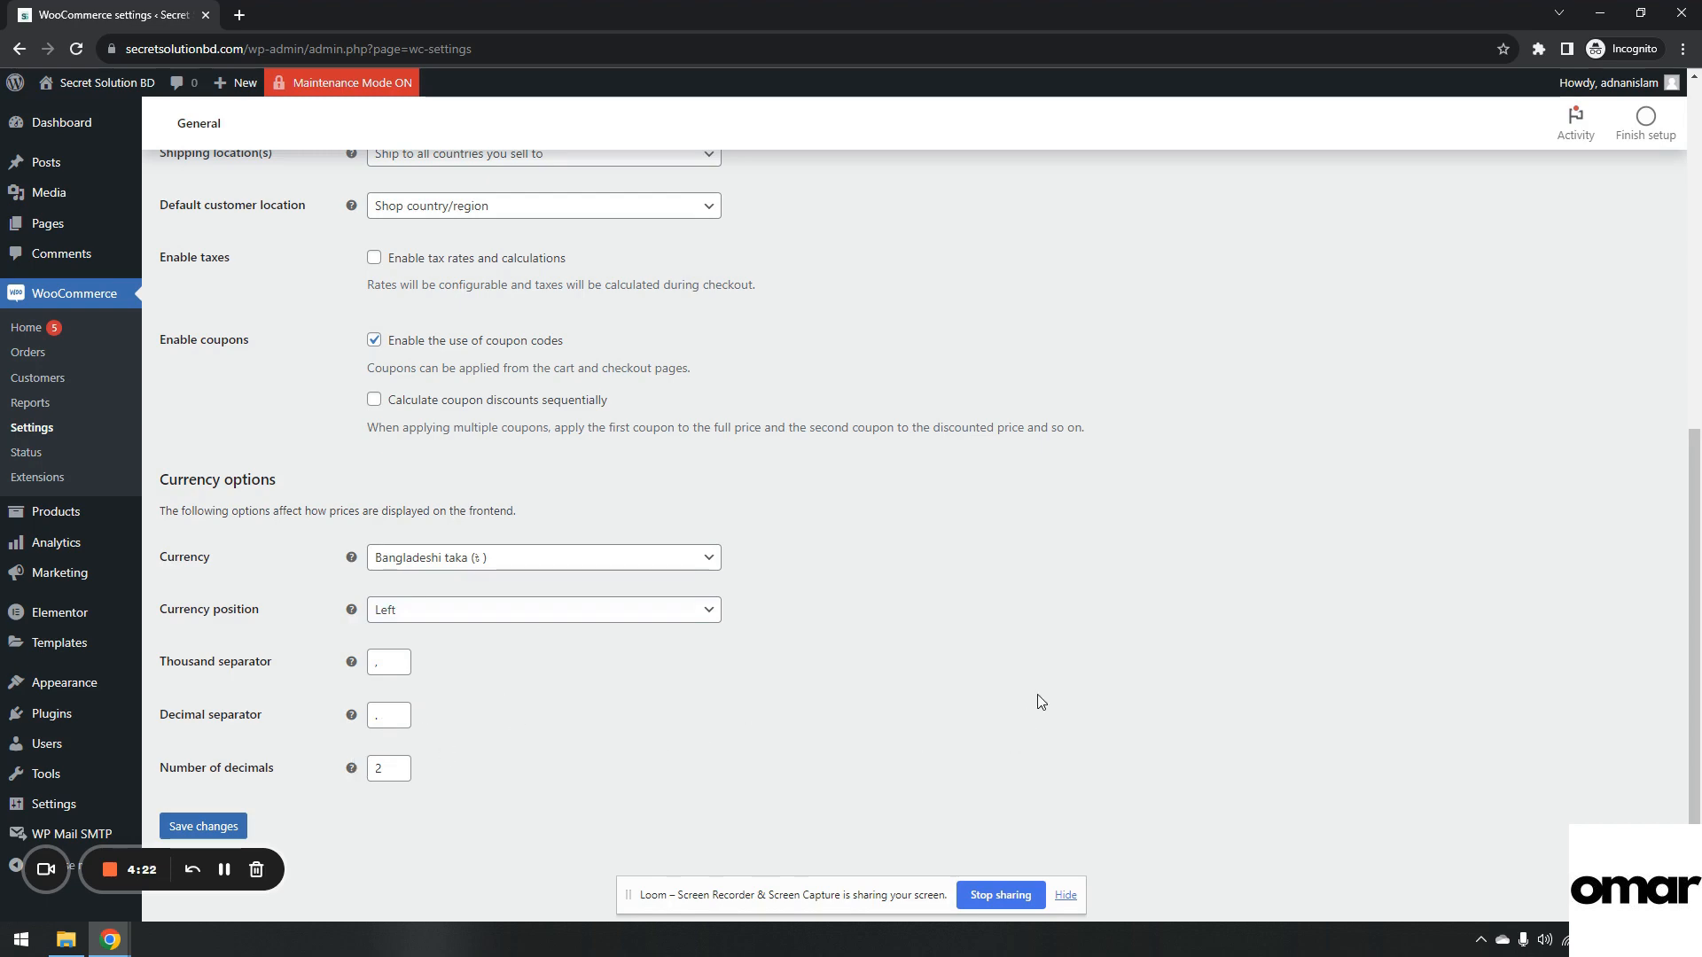
Recheck the store address fields and save the general WooCommerce settings.
scroll(1039, 693, up, 7)
click(443, 530)
click(482, 325)
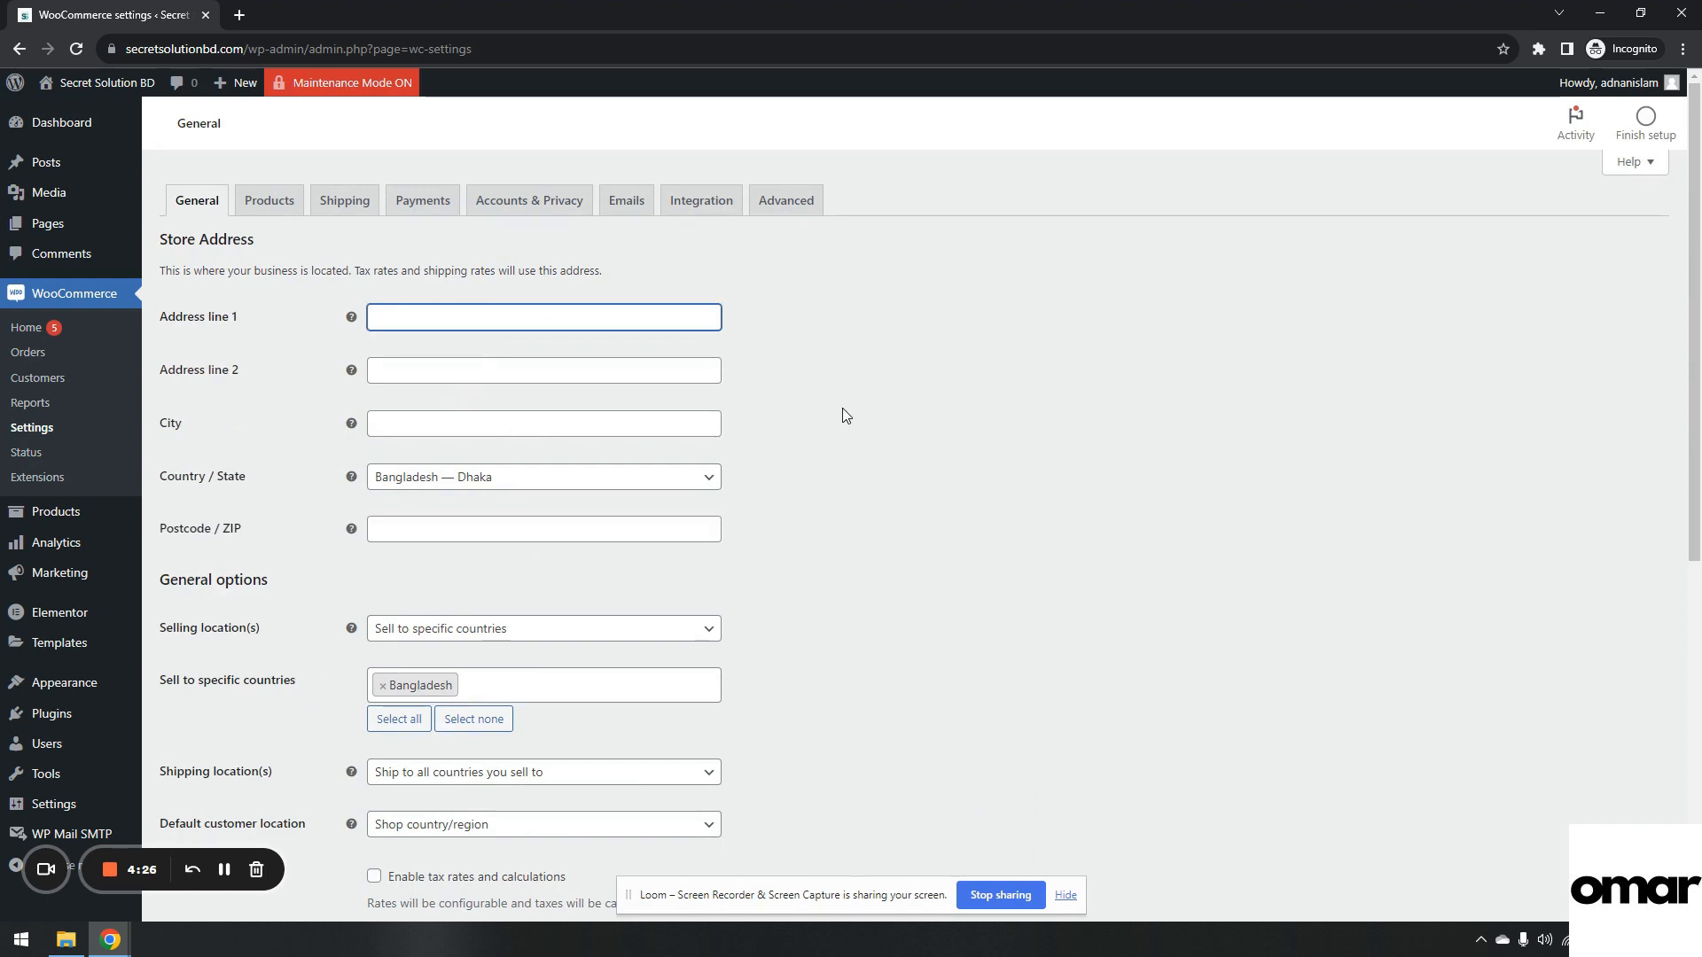
scroll(842, 417, down, 7)
click(203, 827)
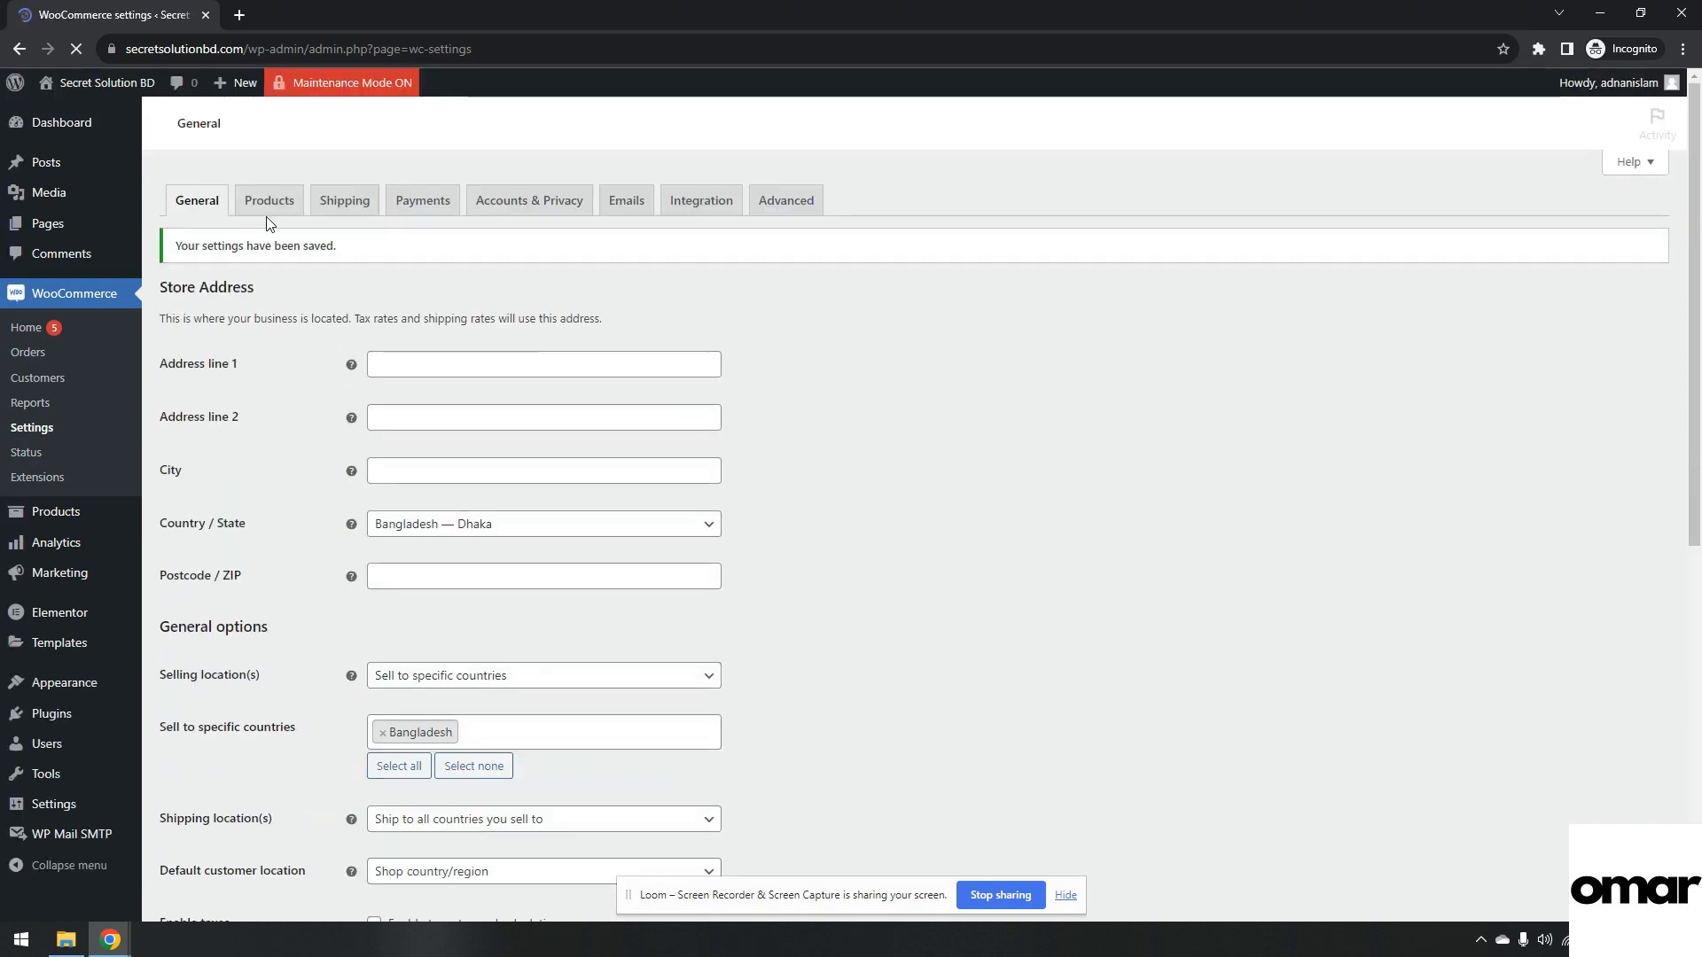
Review the shop page choices in the WooCommerce product settings, disable product reviews, and save.
click(270, 198)
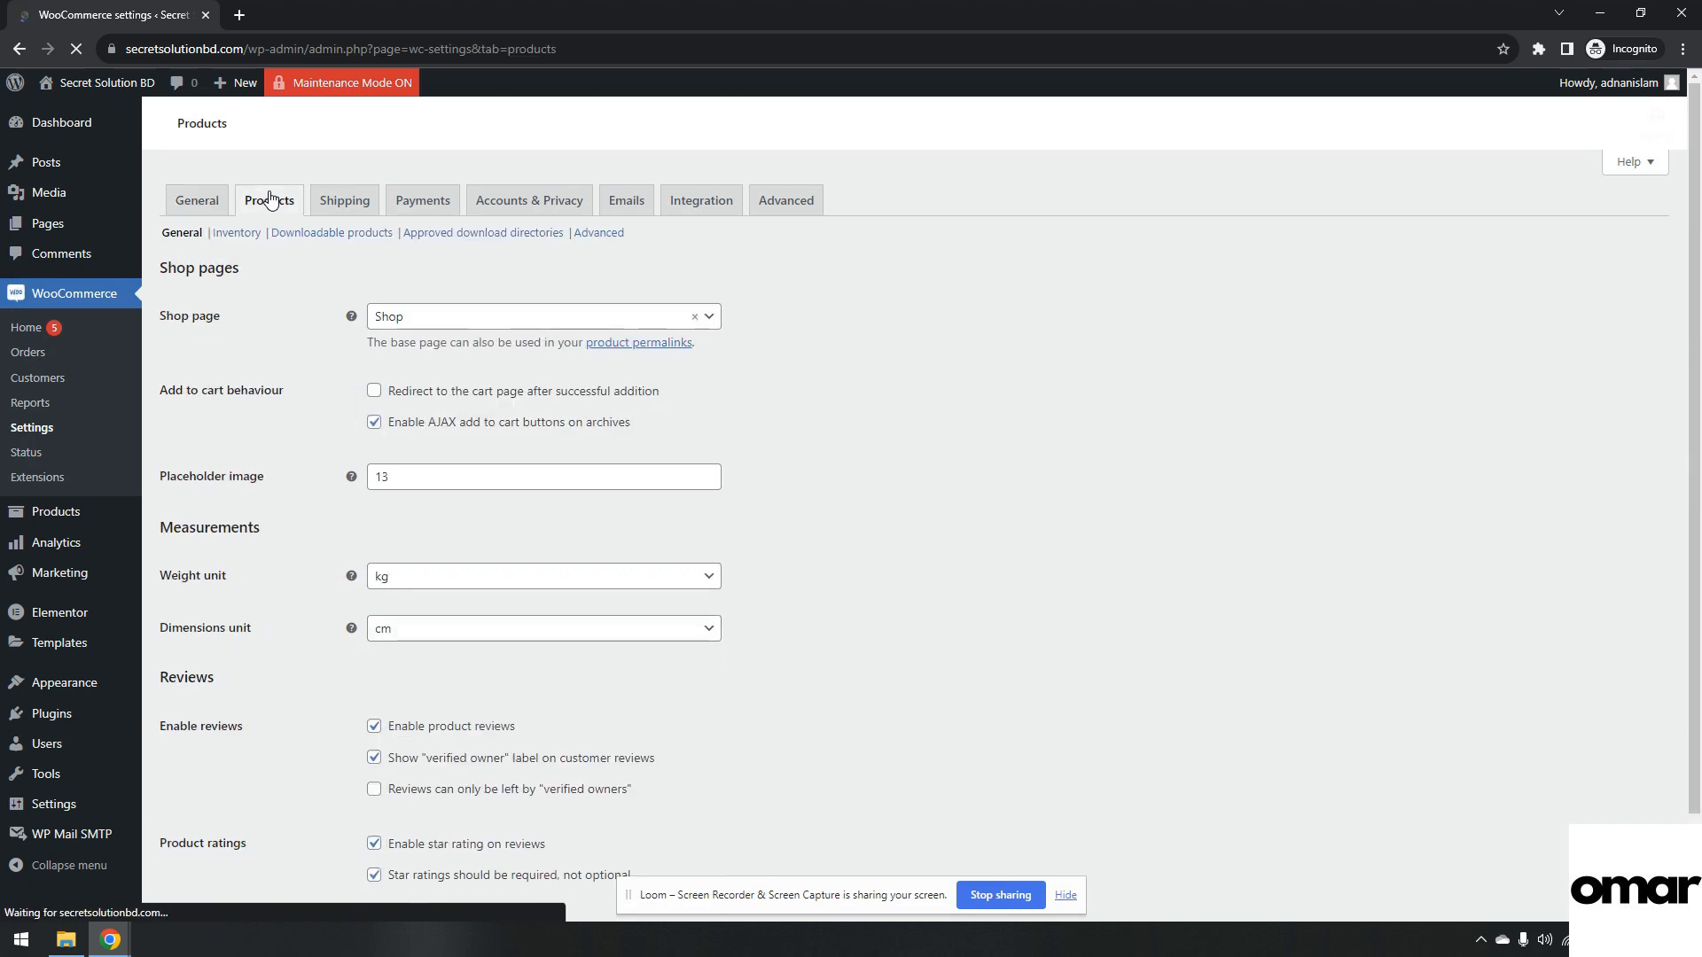
click(710, 321)
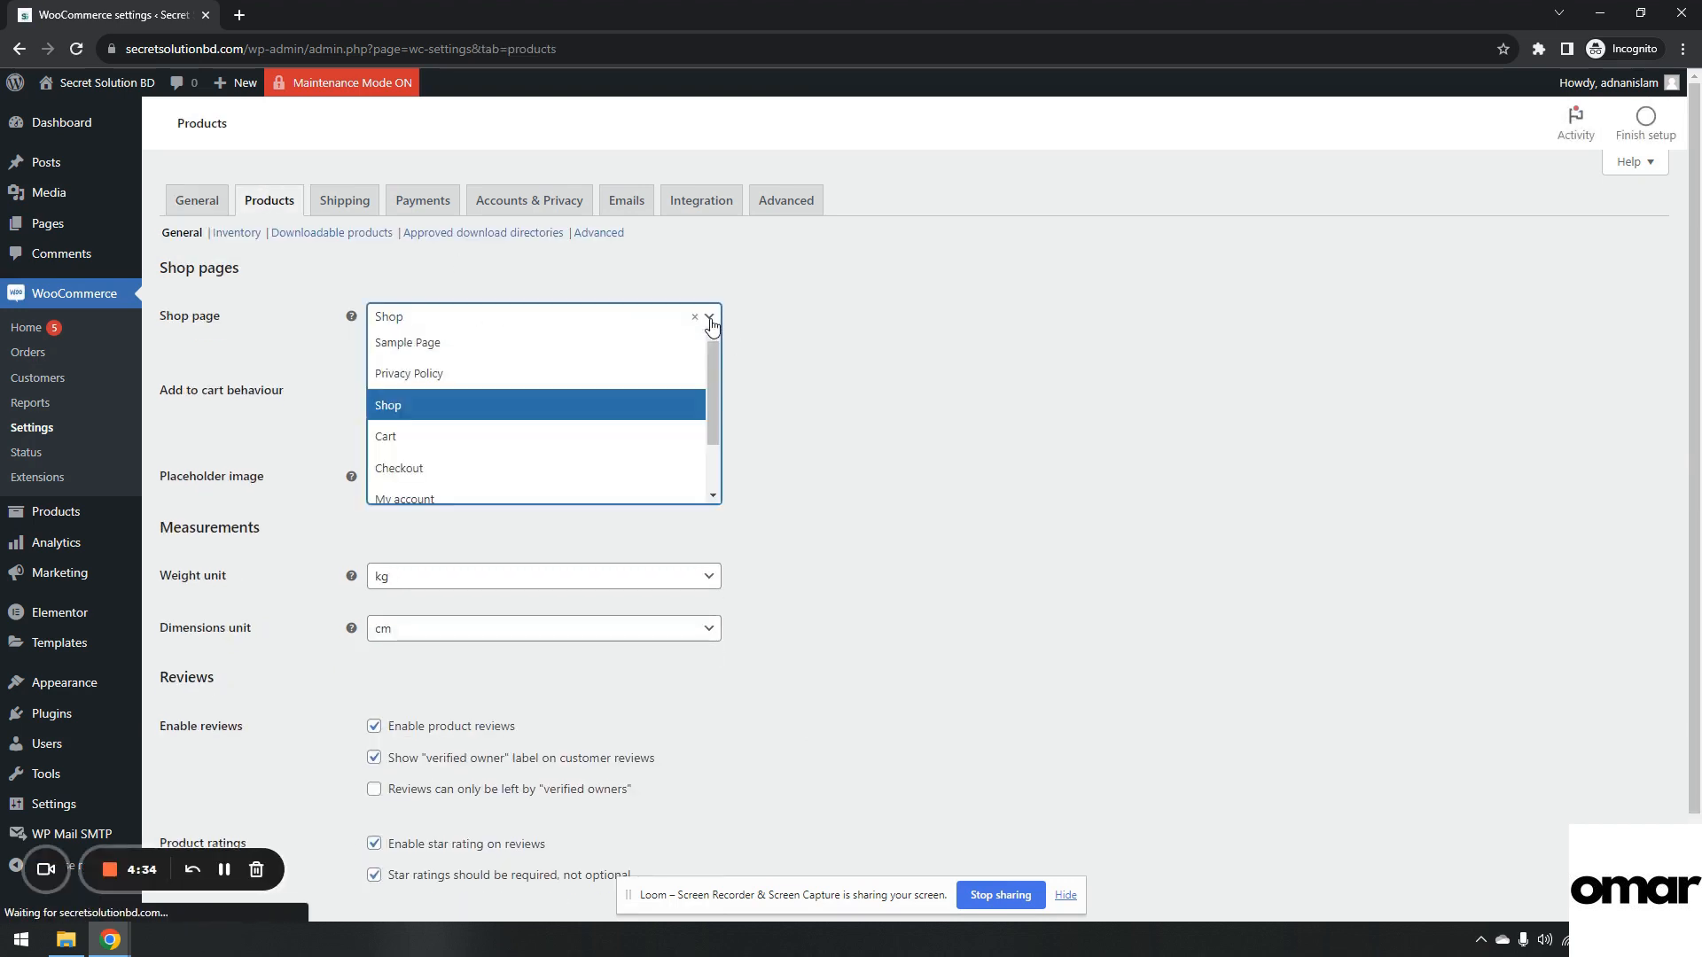
click(1077, 379)
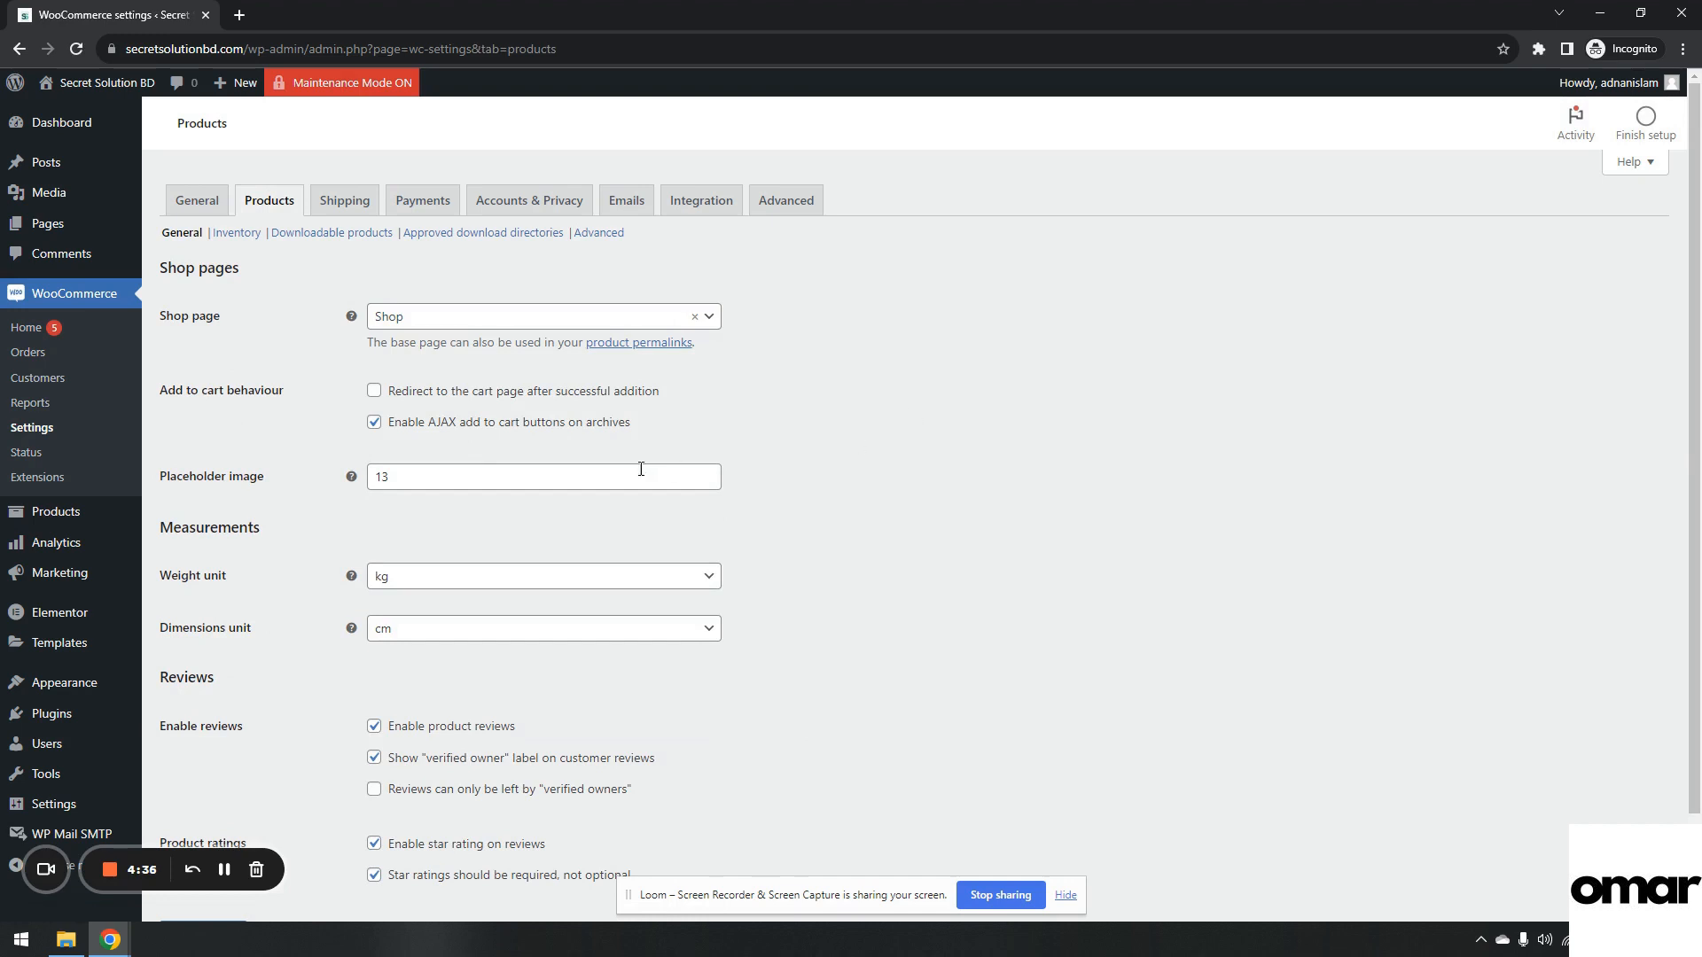
scroll(521, 430, down, 2)
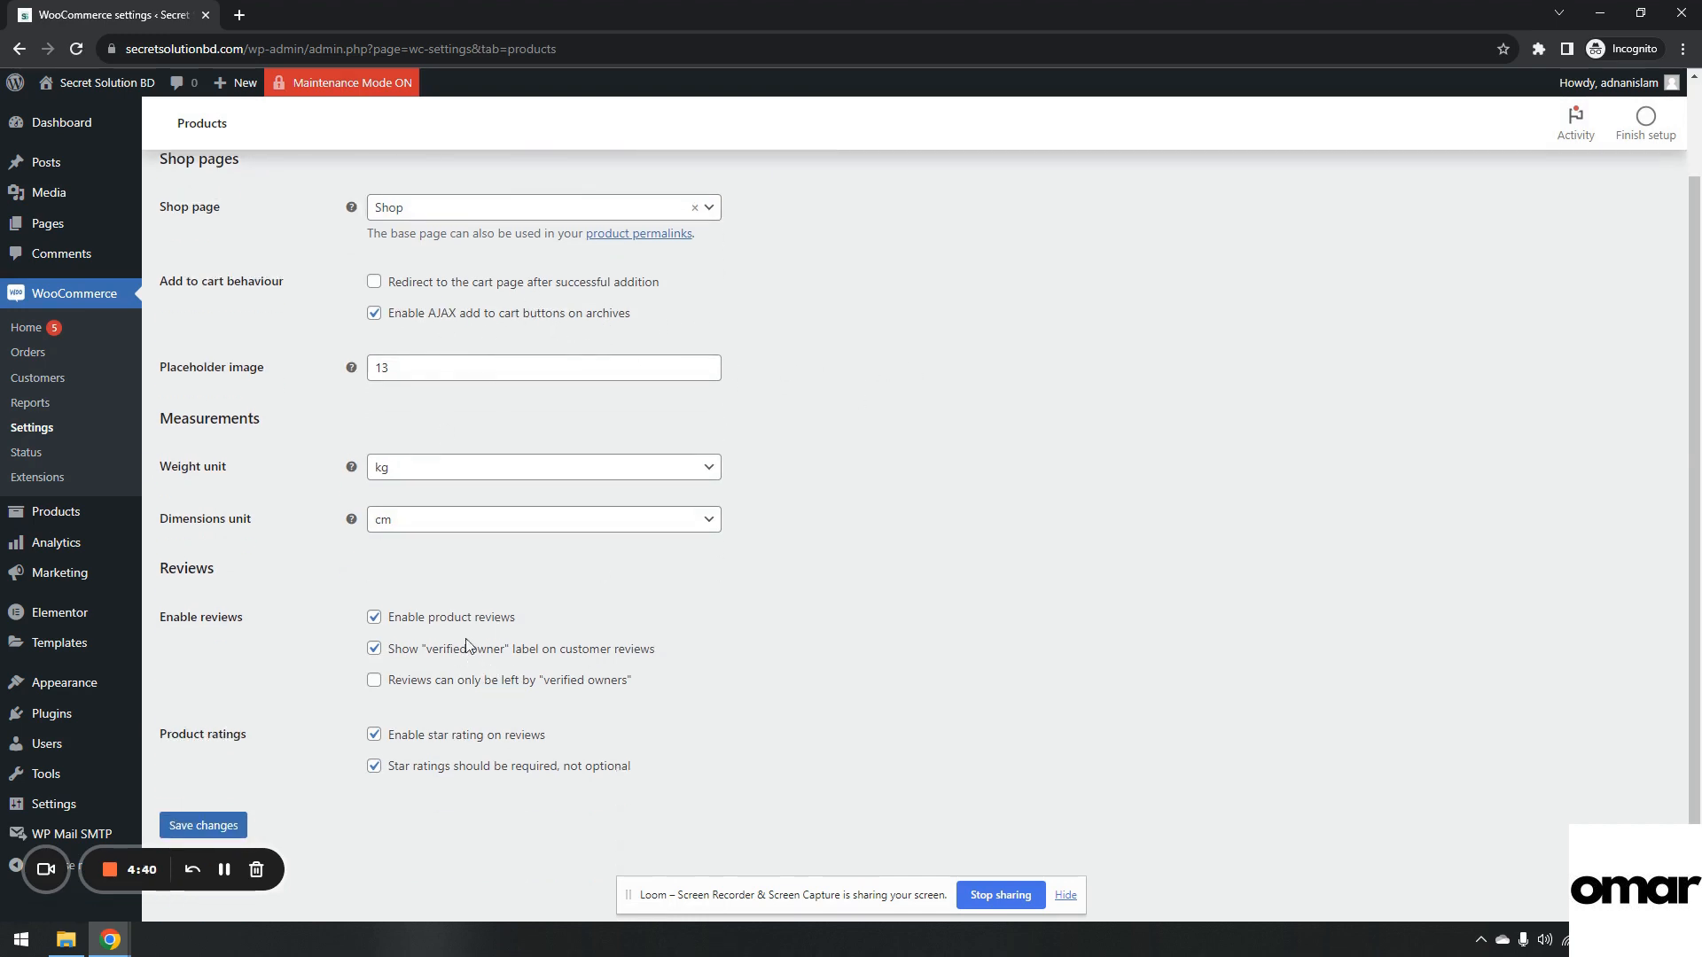
click(375, 619)
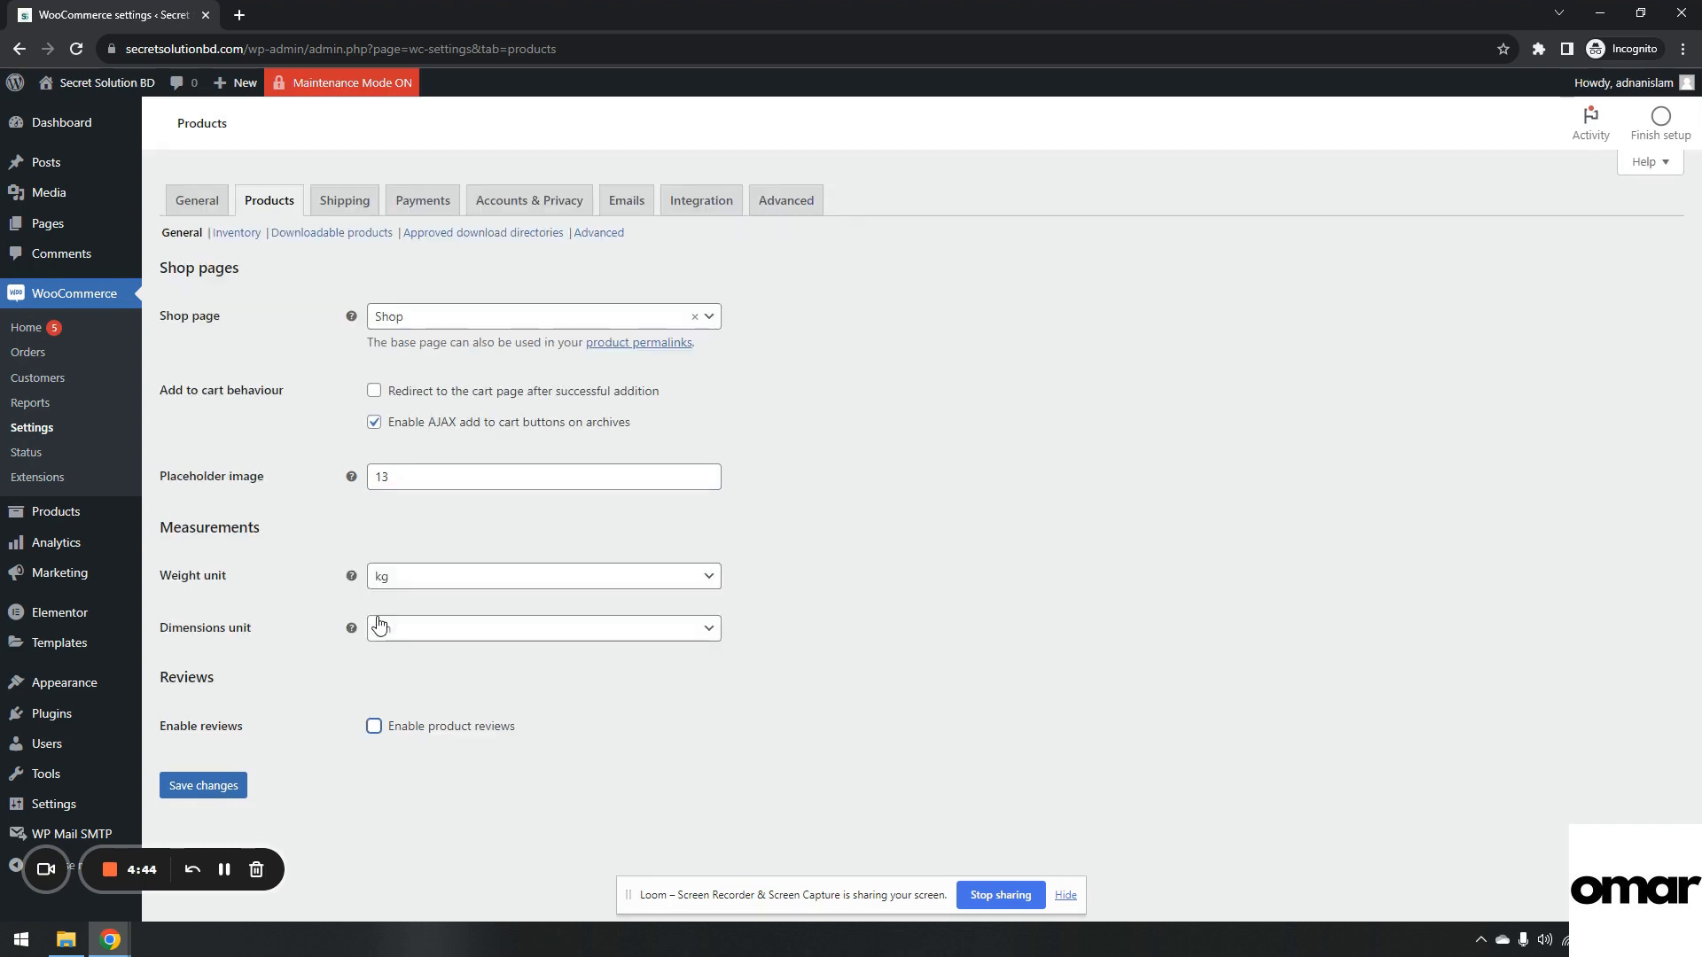
click(232, 795)
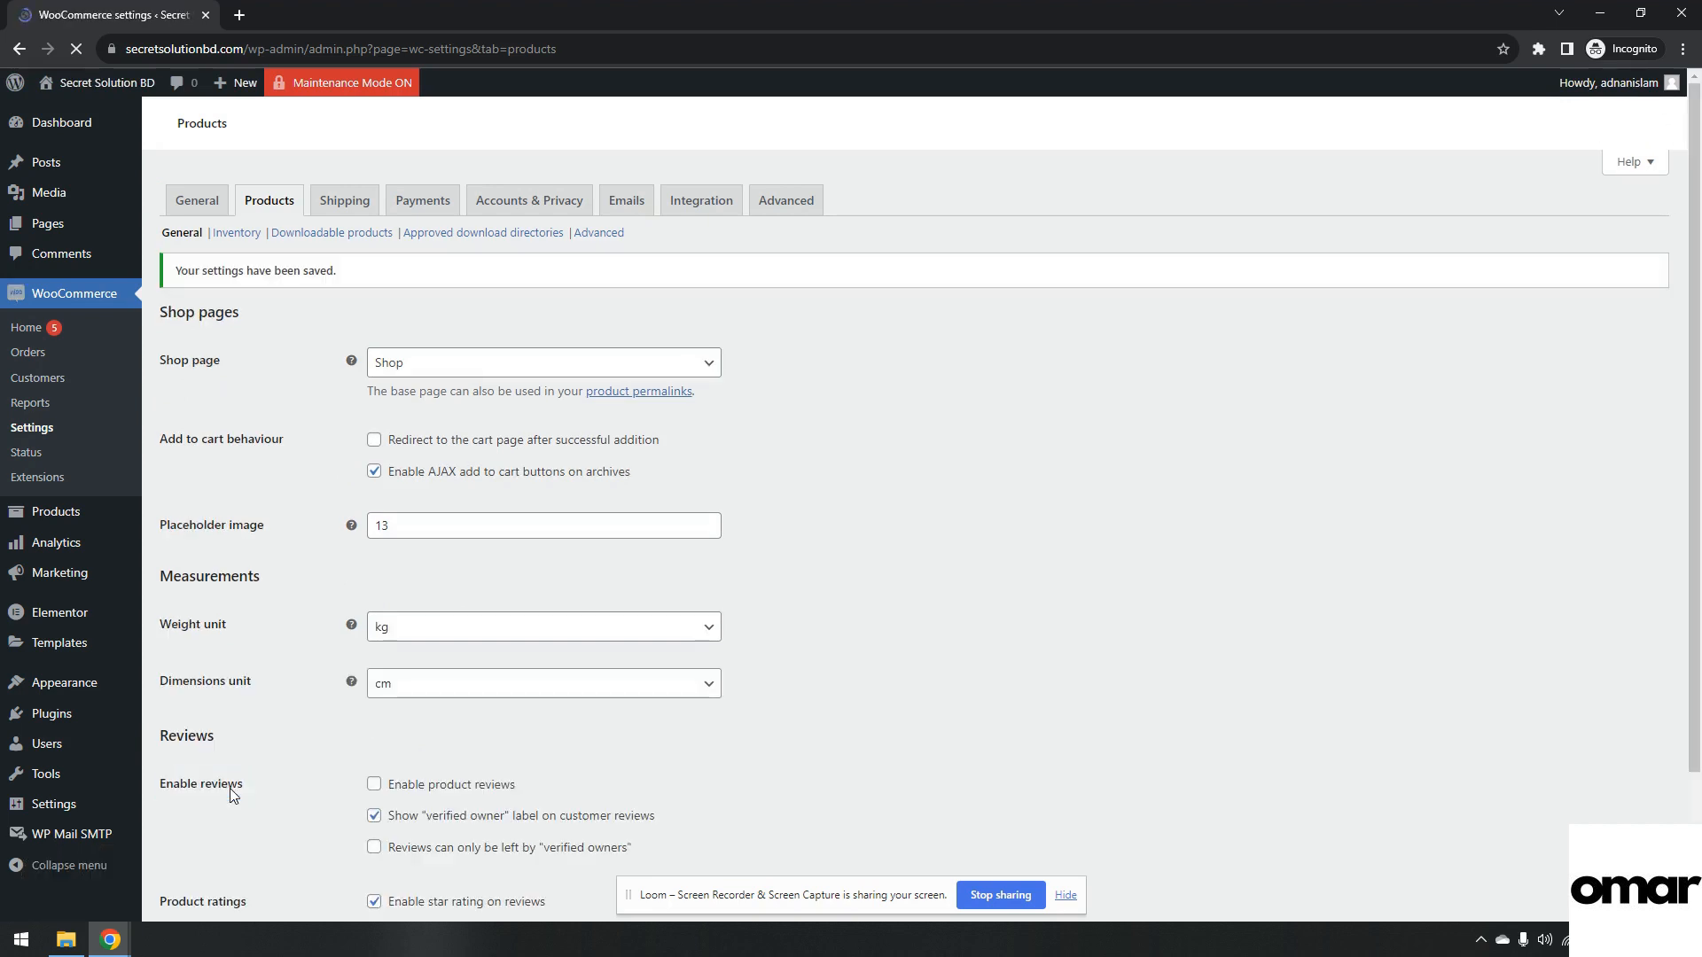
View the WooCommerce shipping zones, enable Cash on delivery as a payment method, and save the payment settings.
click(367, 207)
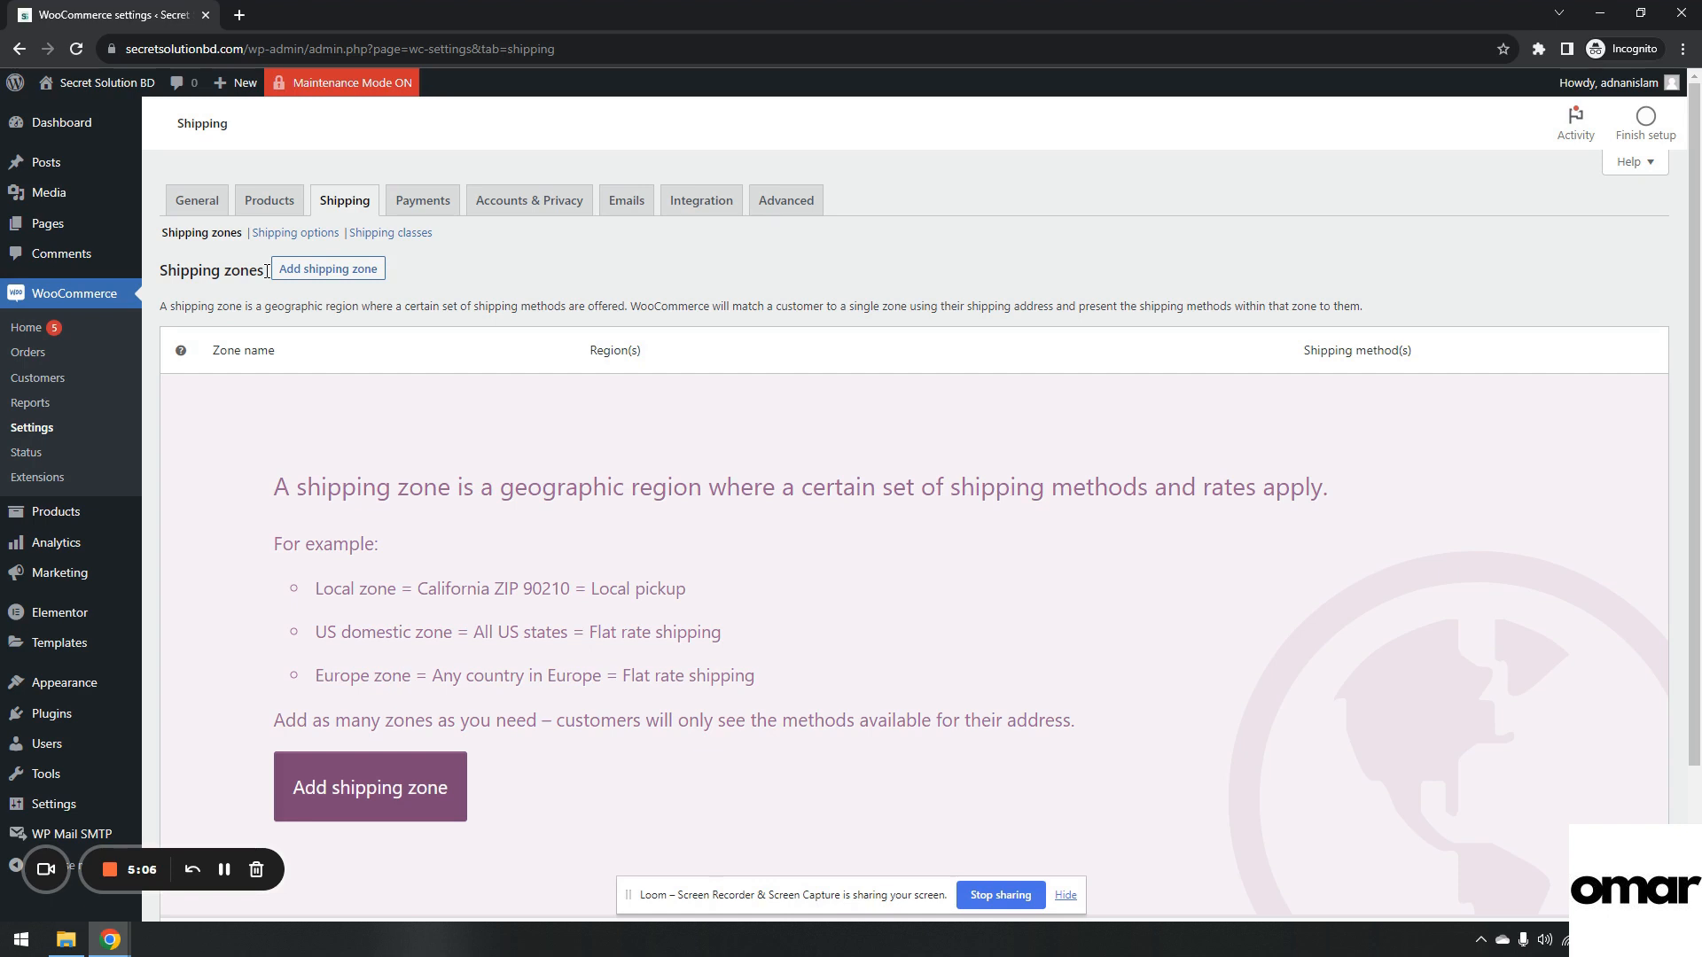
click(430, 209)
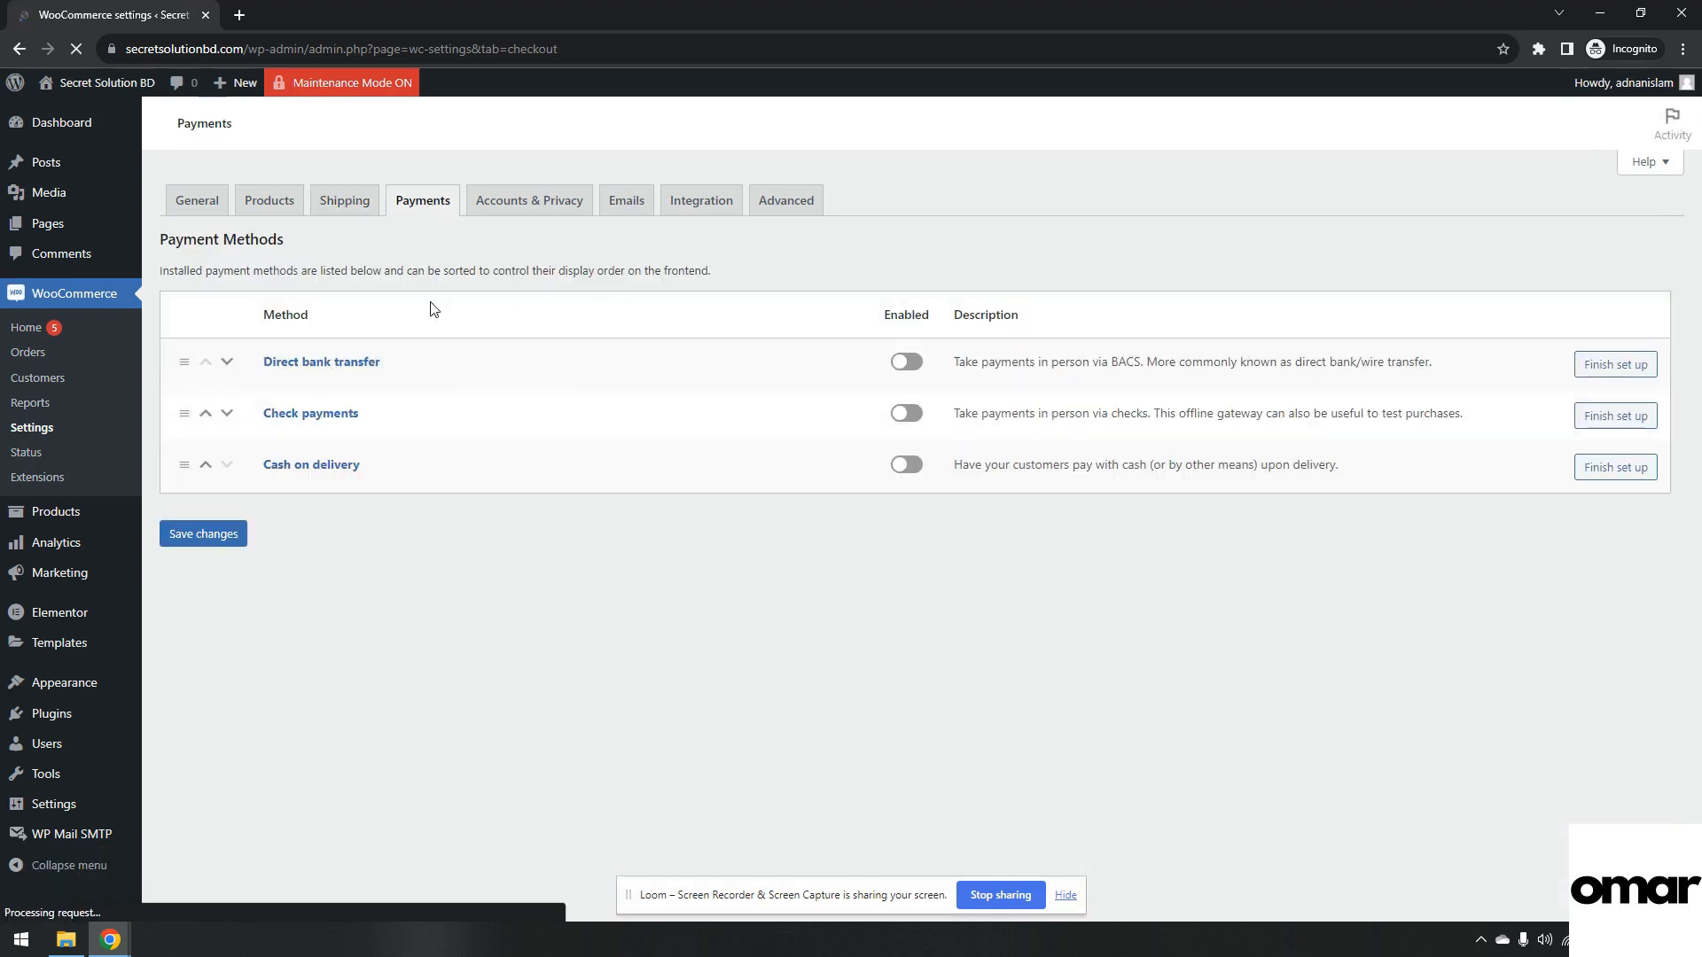
click(908, 470)
click(204, 536)
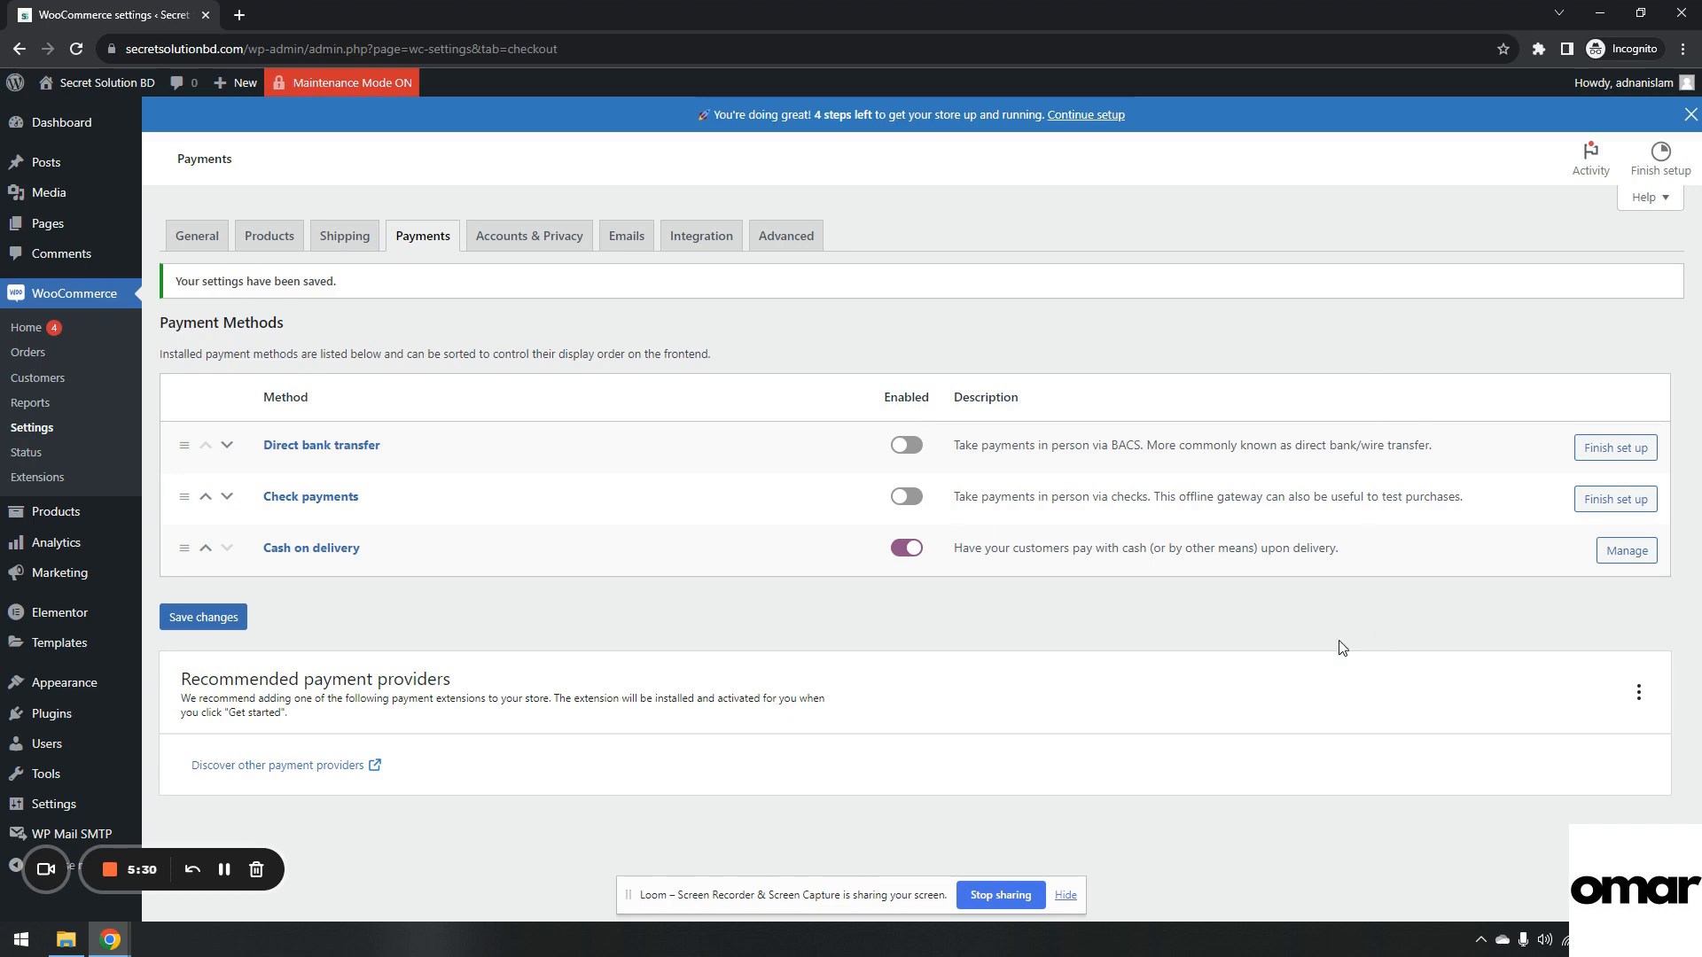
In the Accounts & Privacy settings, disable automatic username generation and the password setup link for new accounts, and save.
click(567, 245)
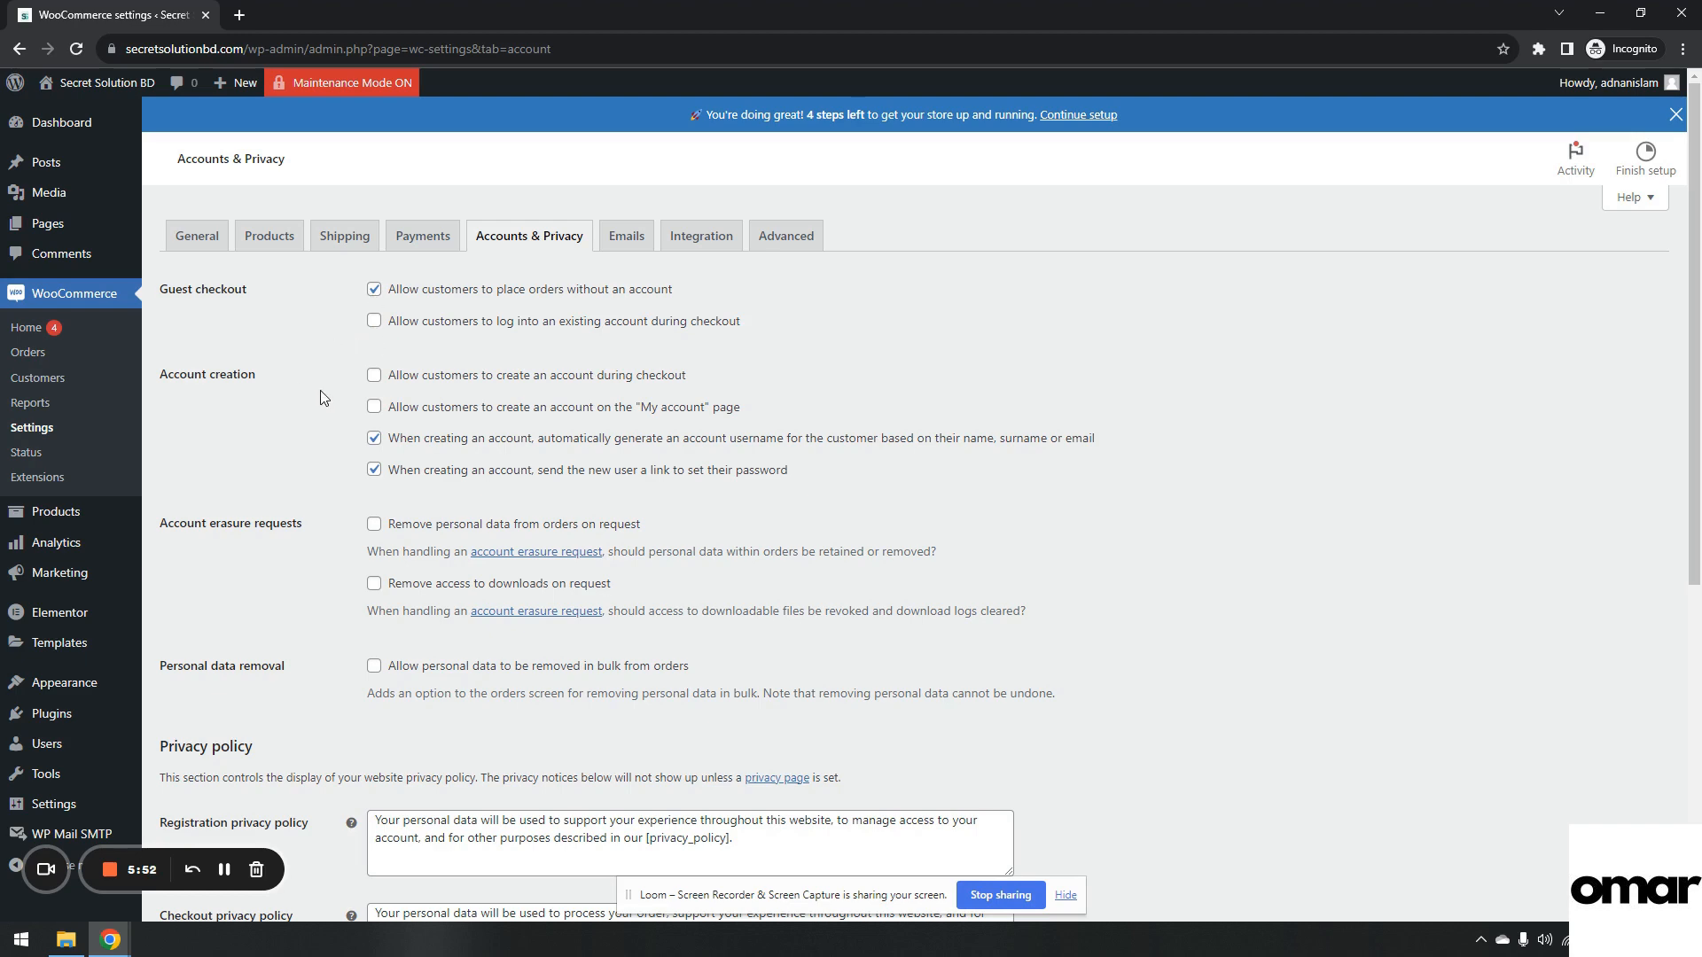
click(374, 438)
click(375, 471)
scroll(316, 486, down, 2)
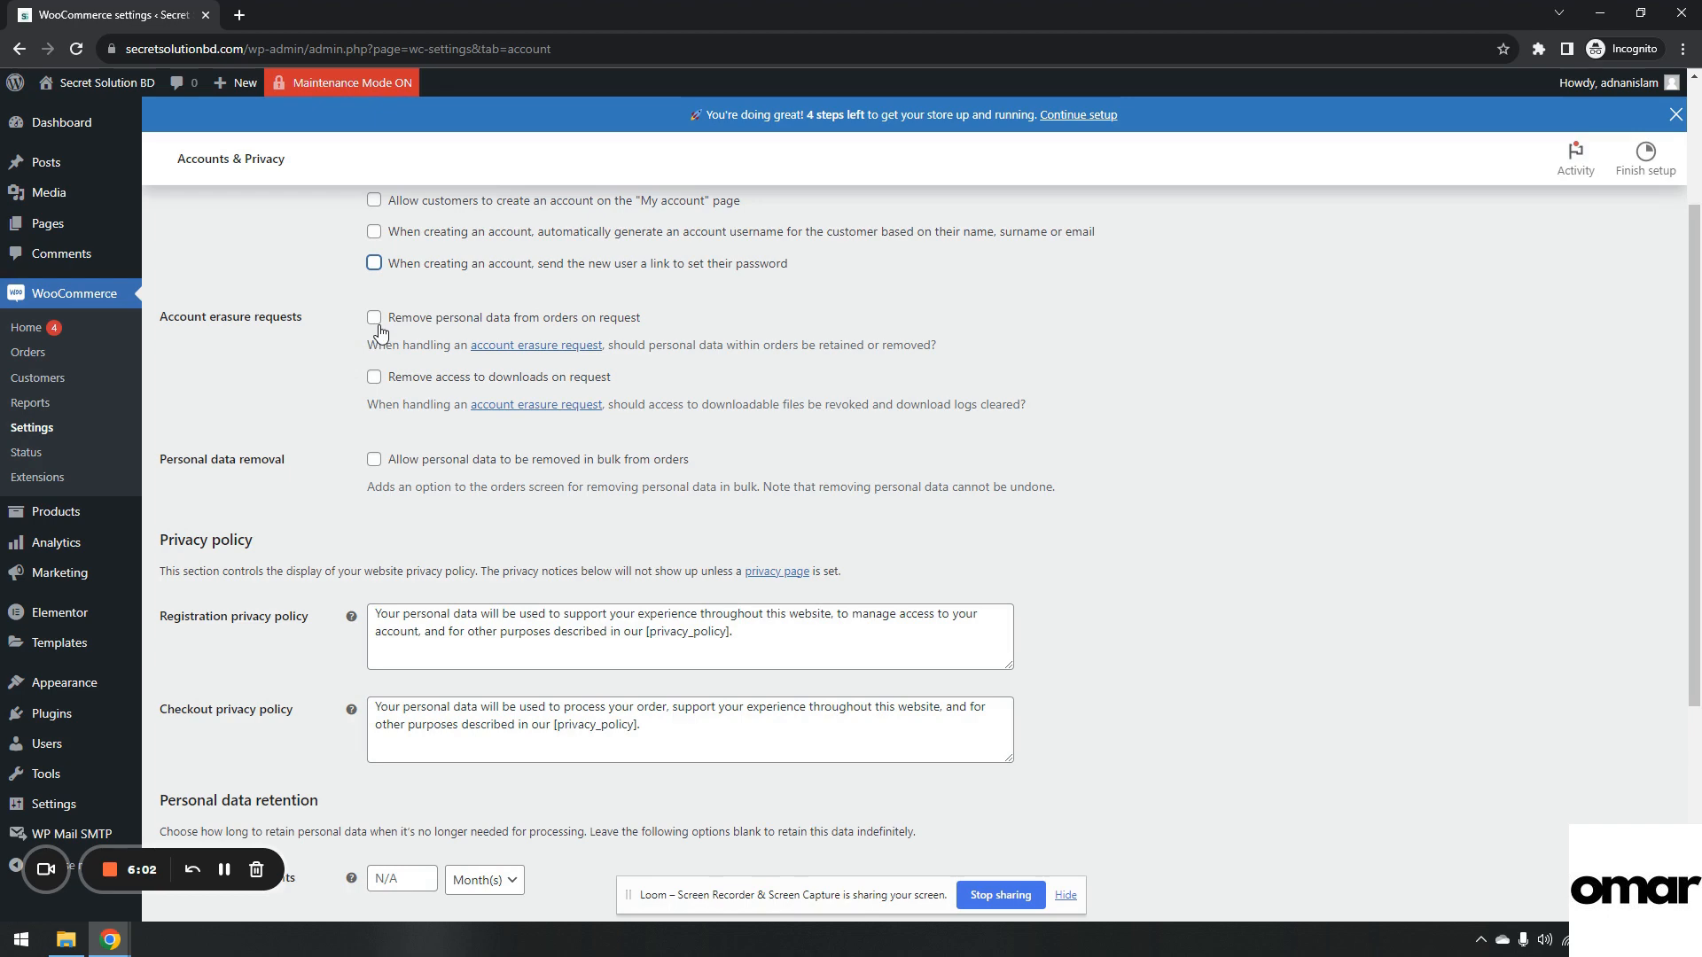
scroll(350, 390, down, 4)
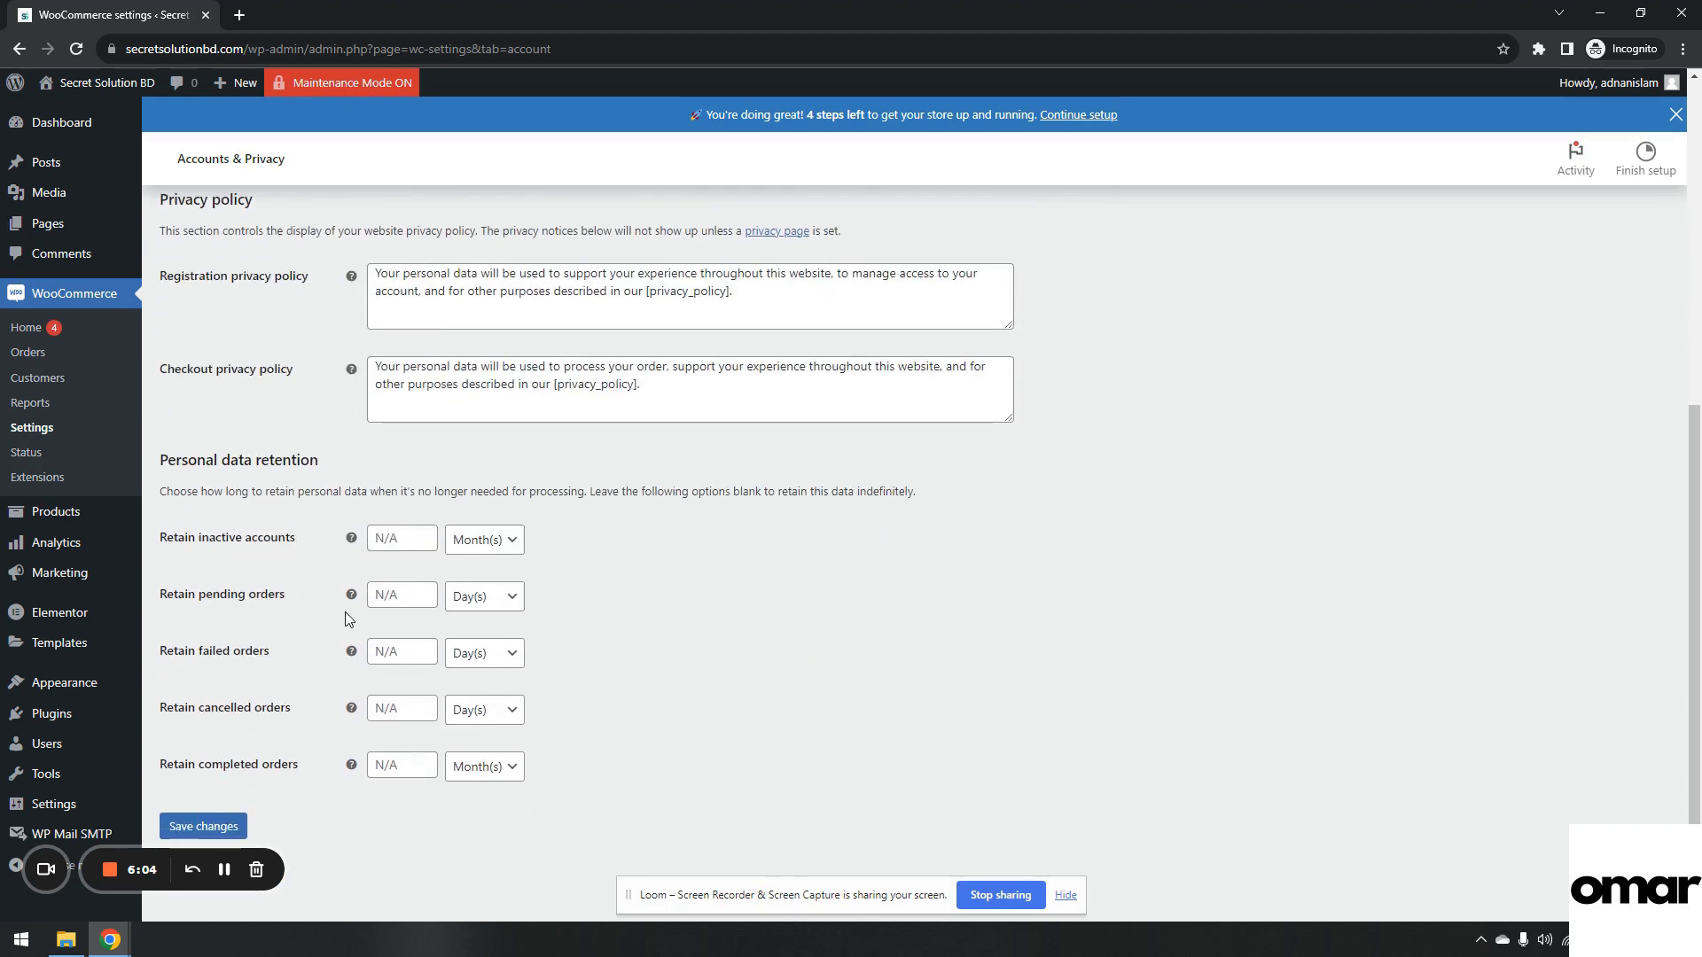
click(221, 826)
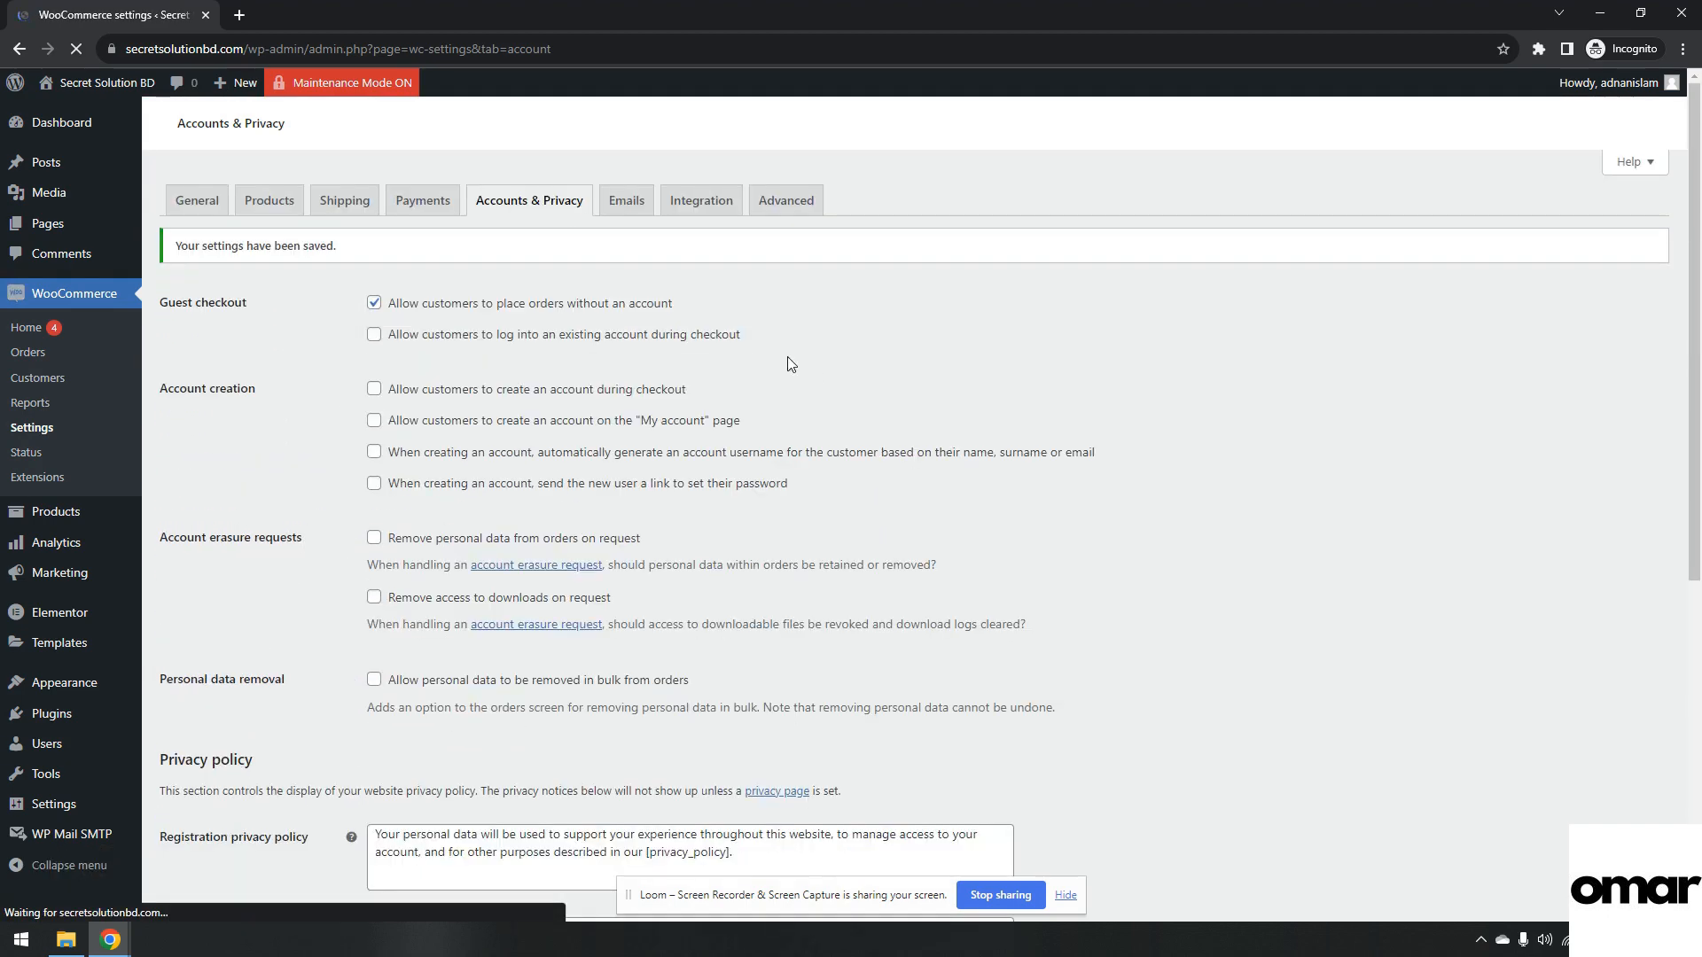
Review the WooCommerce email notifications and the recipients for new, cancelled and failed orders.
click(625, 210)
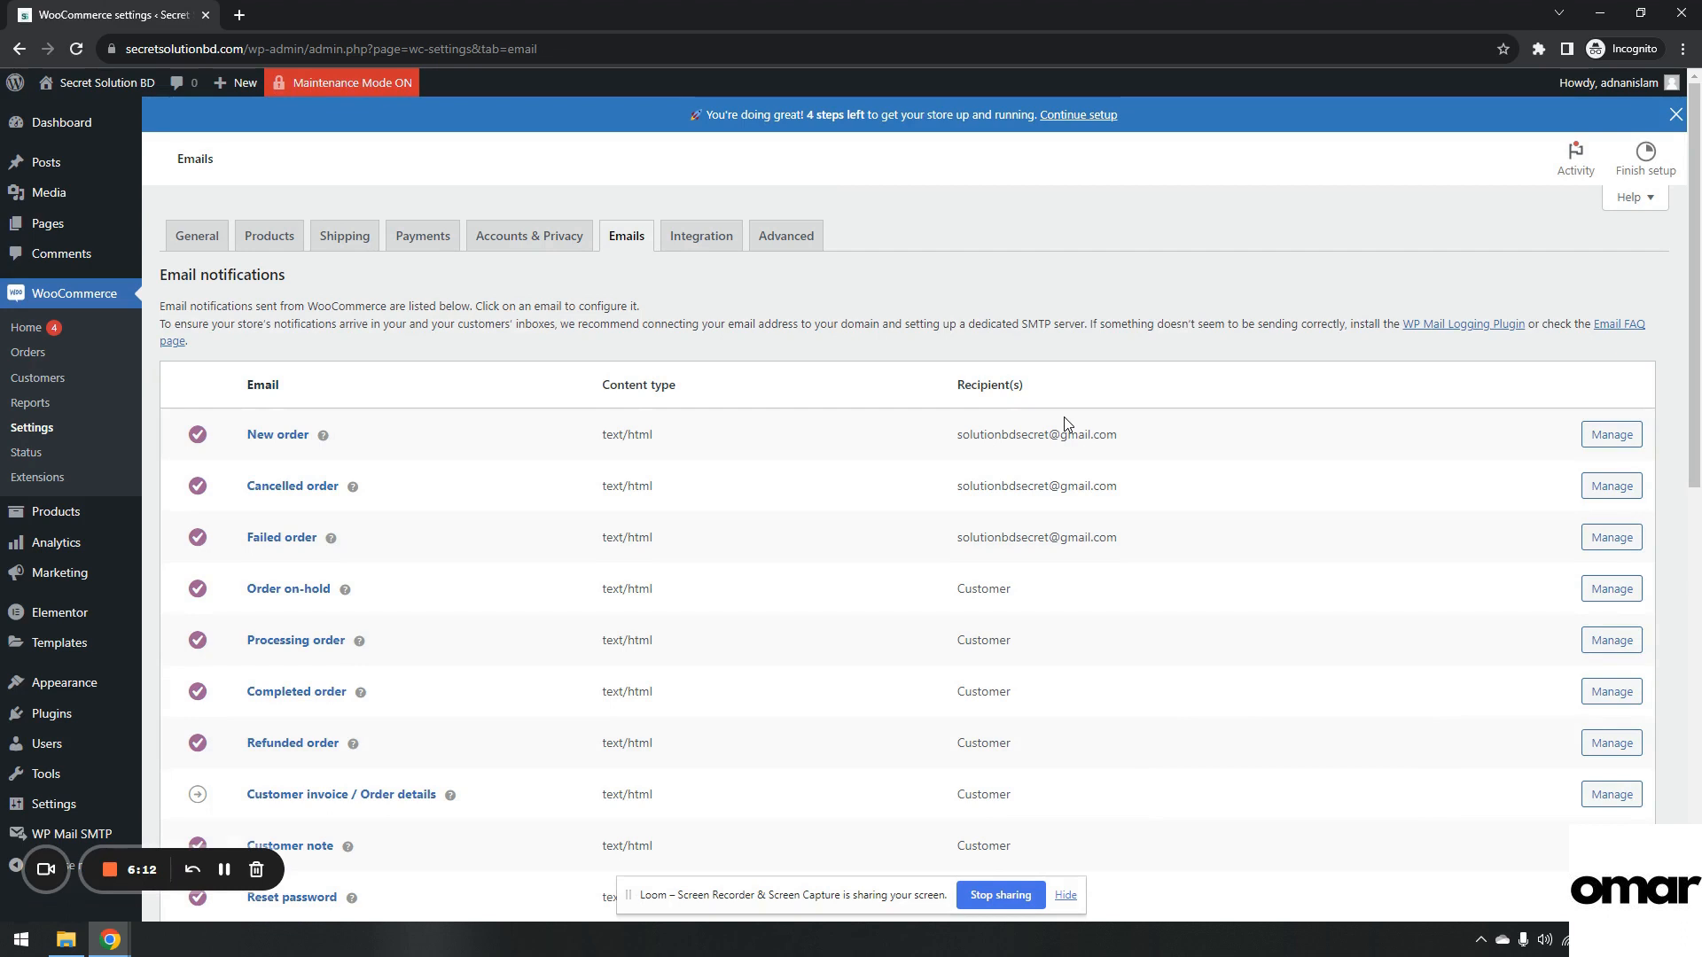
triple_click(1030, 427)
double_click(1026, 483)
triple_click(1019, 538)
triple_click(1032, 486)
scroll(1032, 489, down, 2)
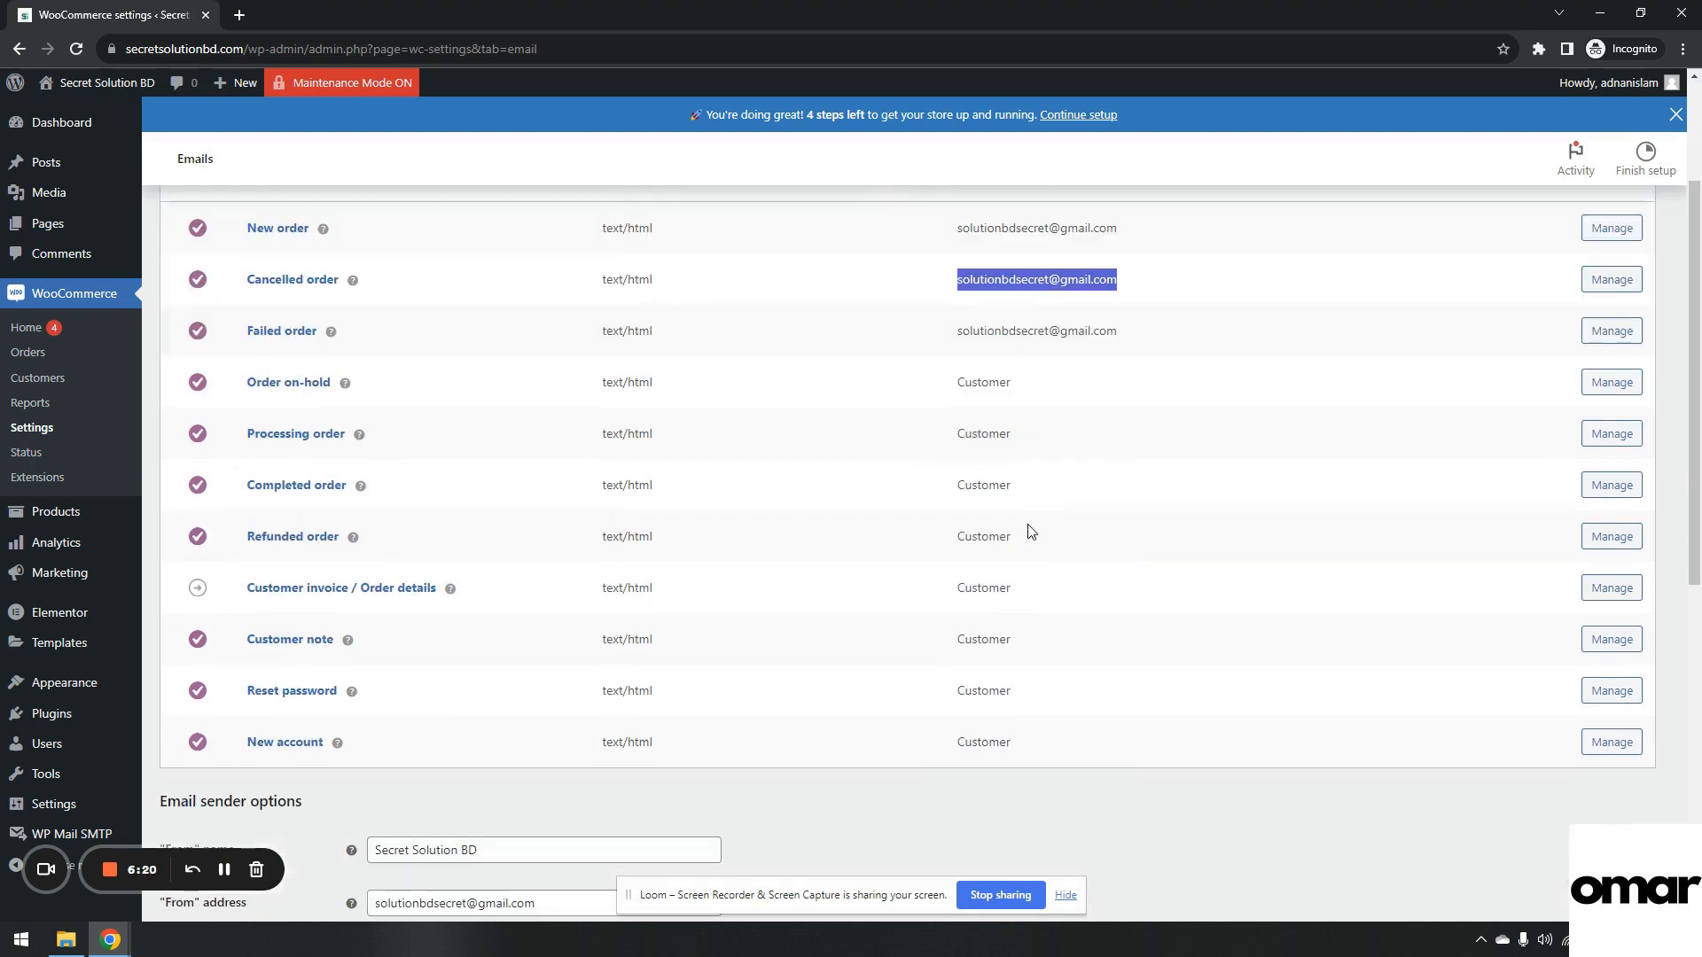
click(1054, 331)
triple_click(1053, 332)
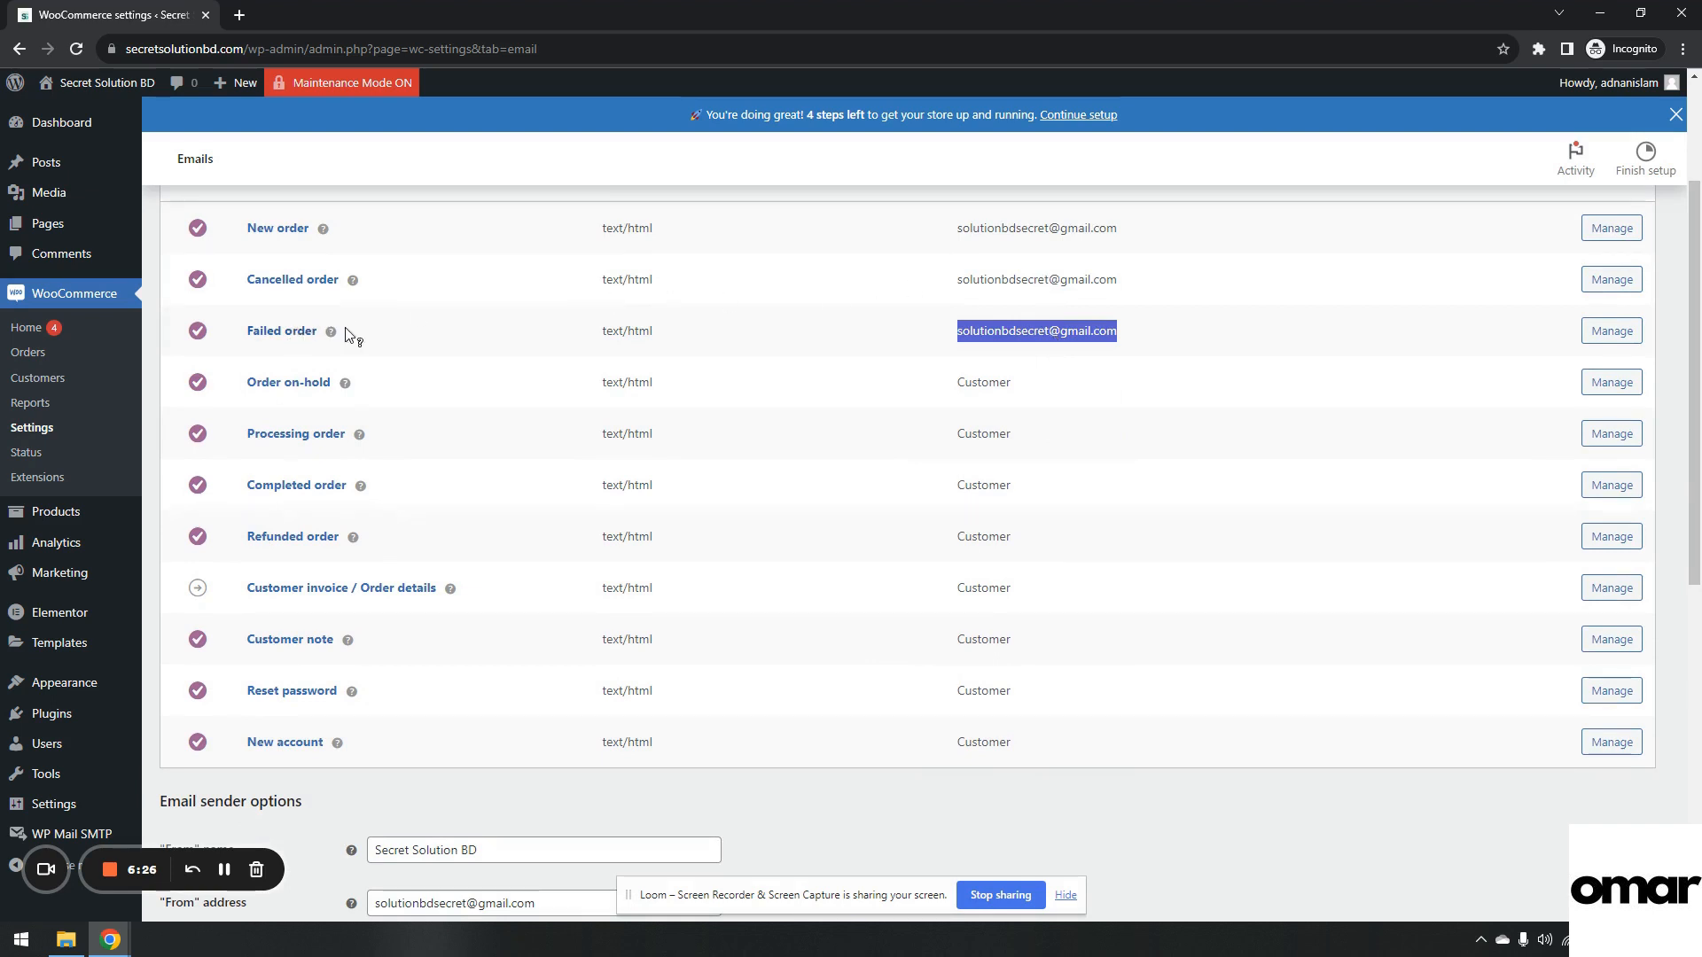
drag(635, 335, 1169, 342)
scroll(1168, 342, up, 3)
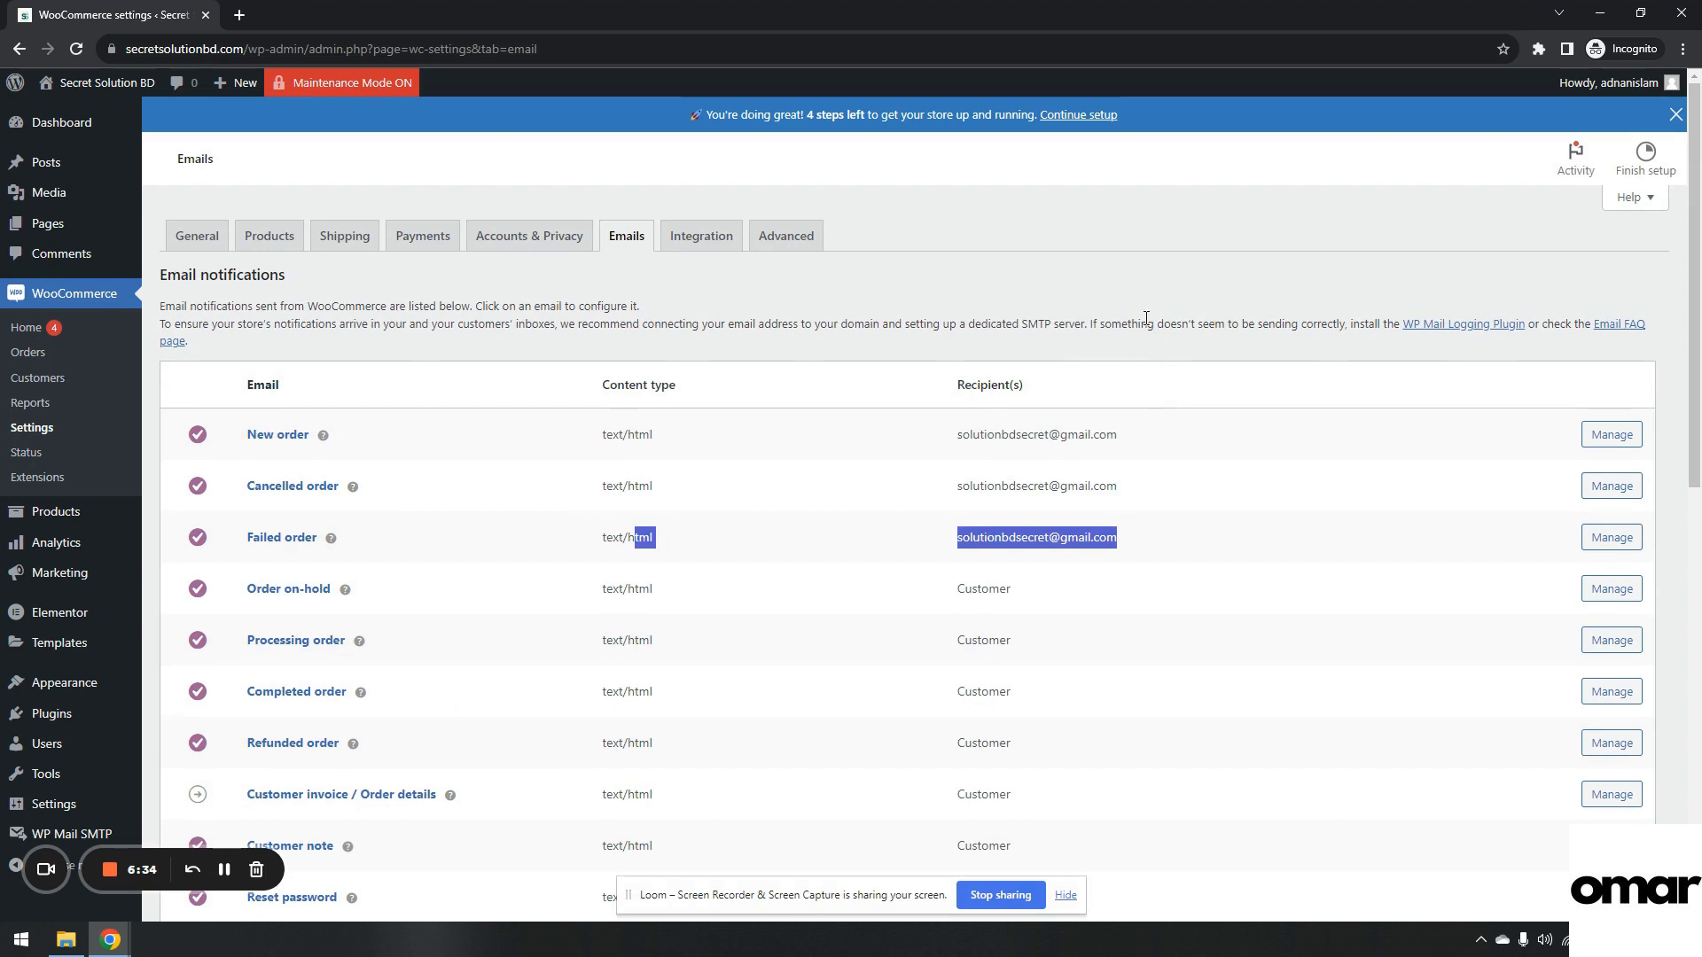
Check the WooCommerce integration settings and the cart, checkout and my account page assignments in the advanced settings.
click(711, 247)
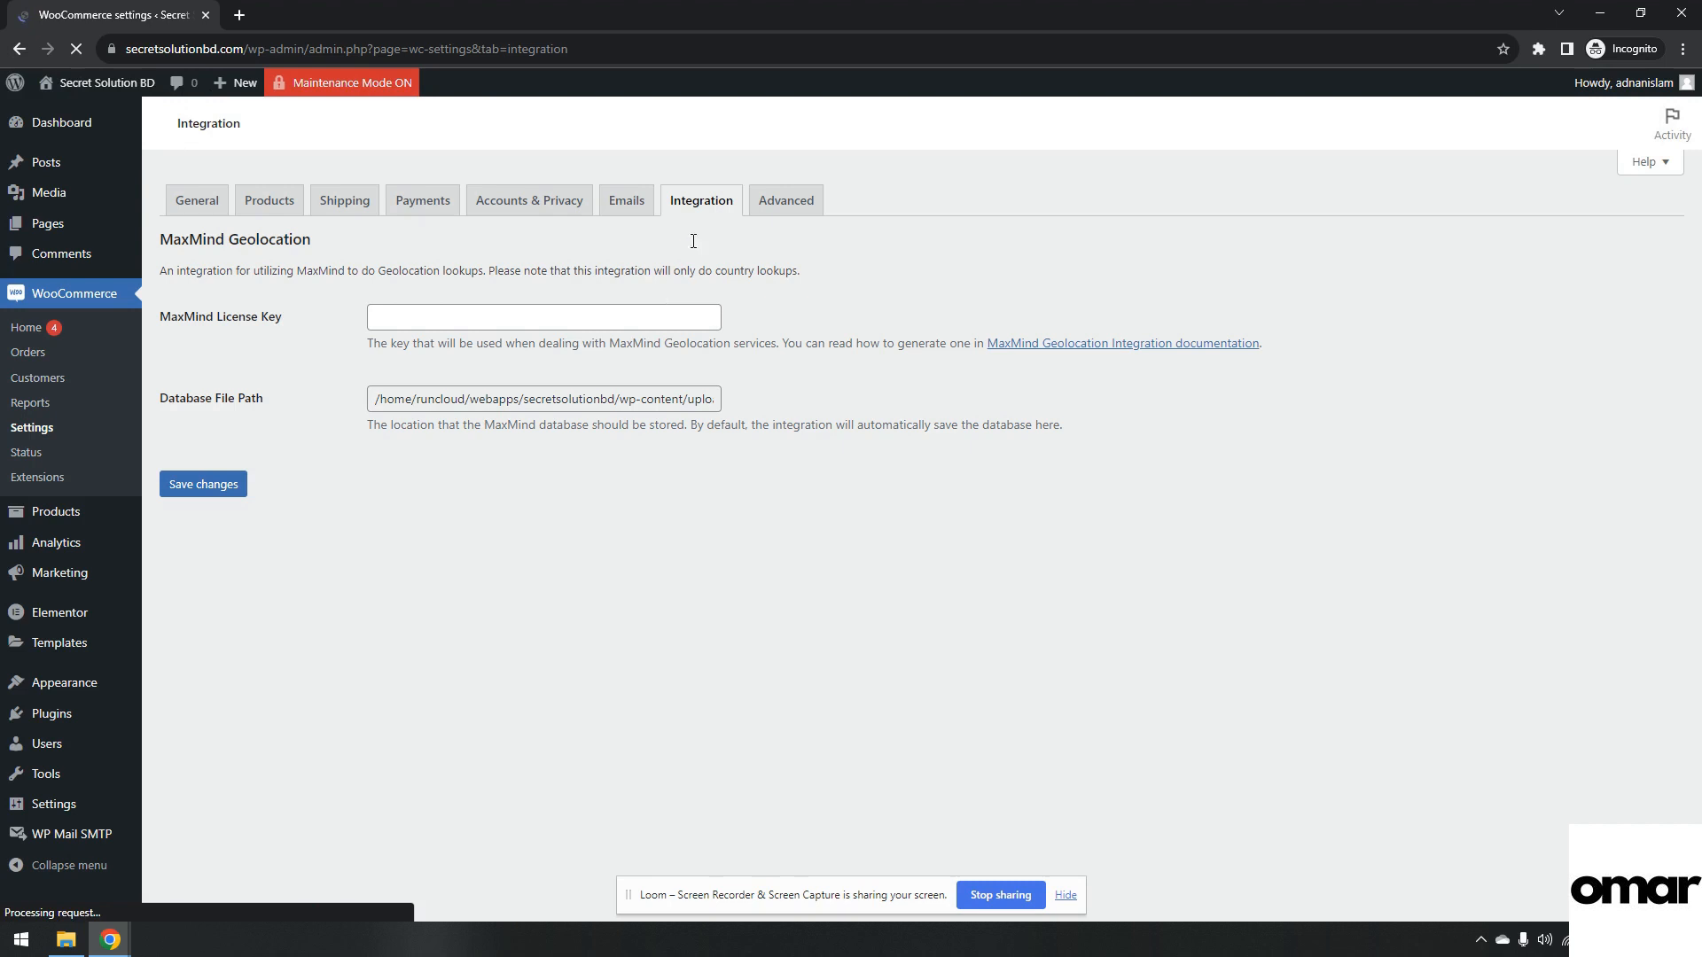
click(786, 213)
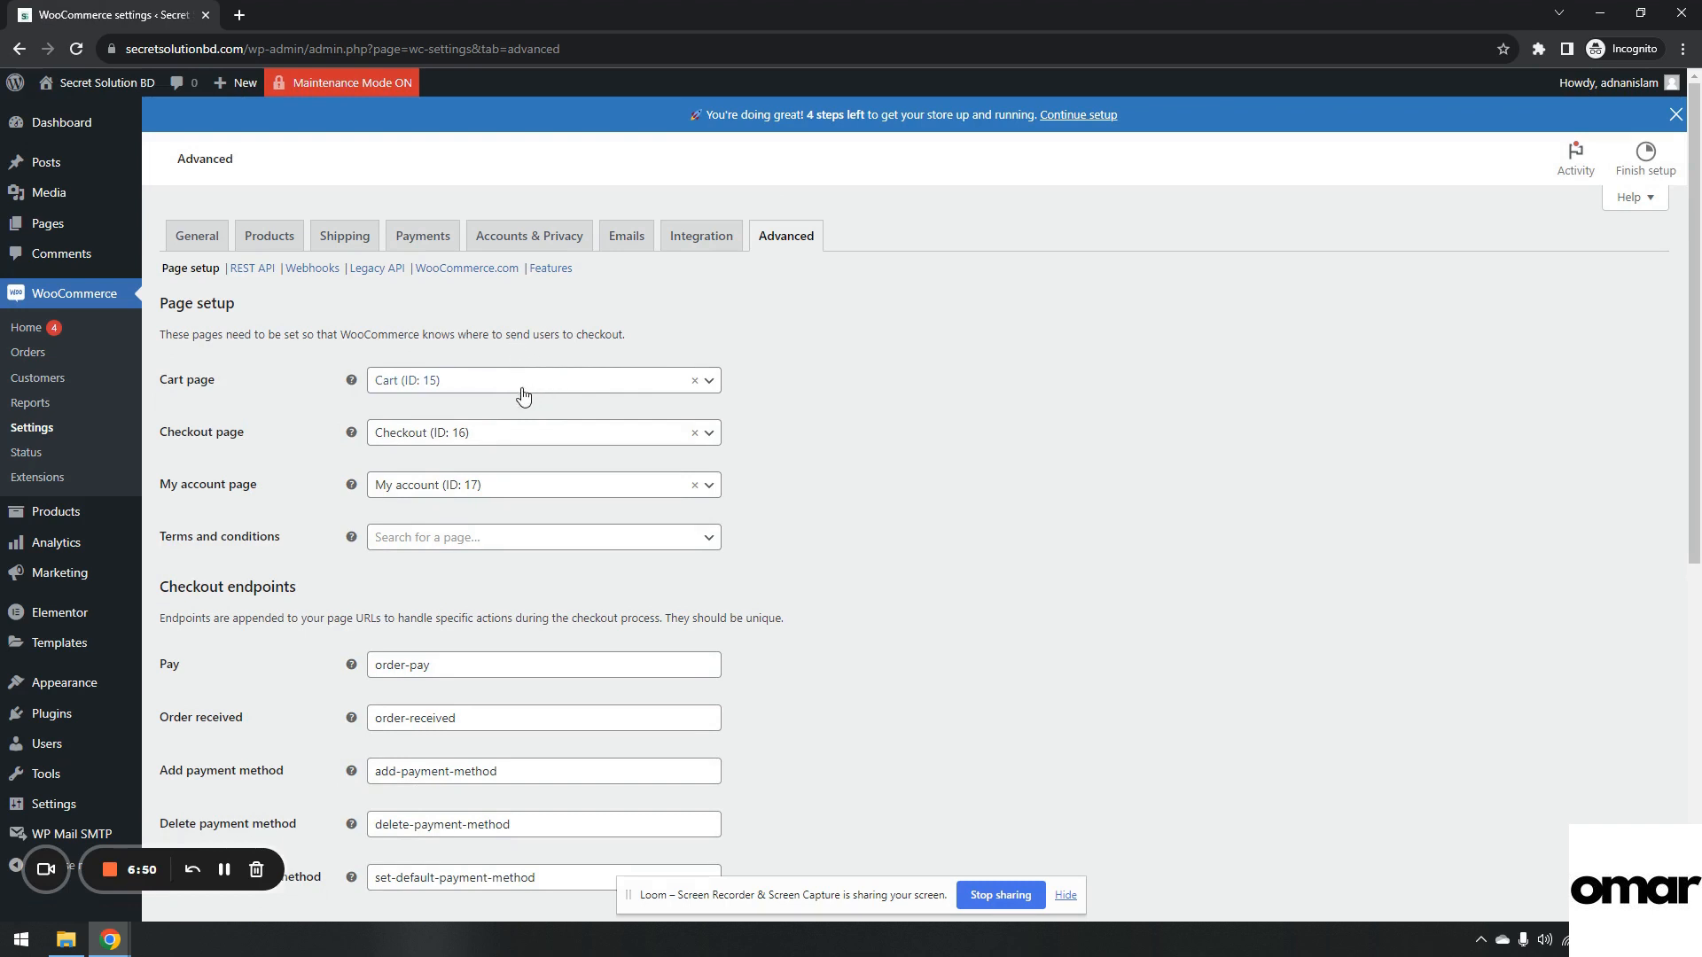
click(708, 381)
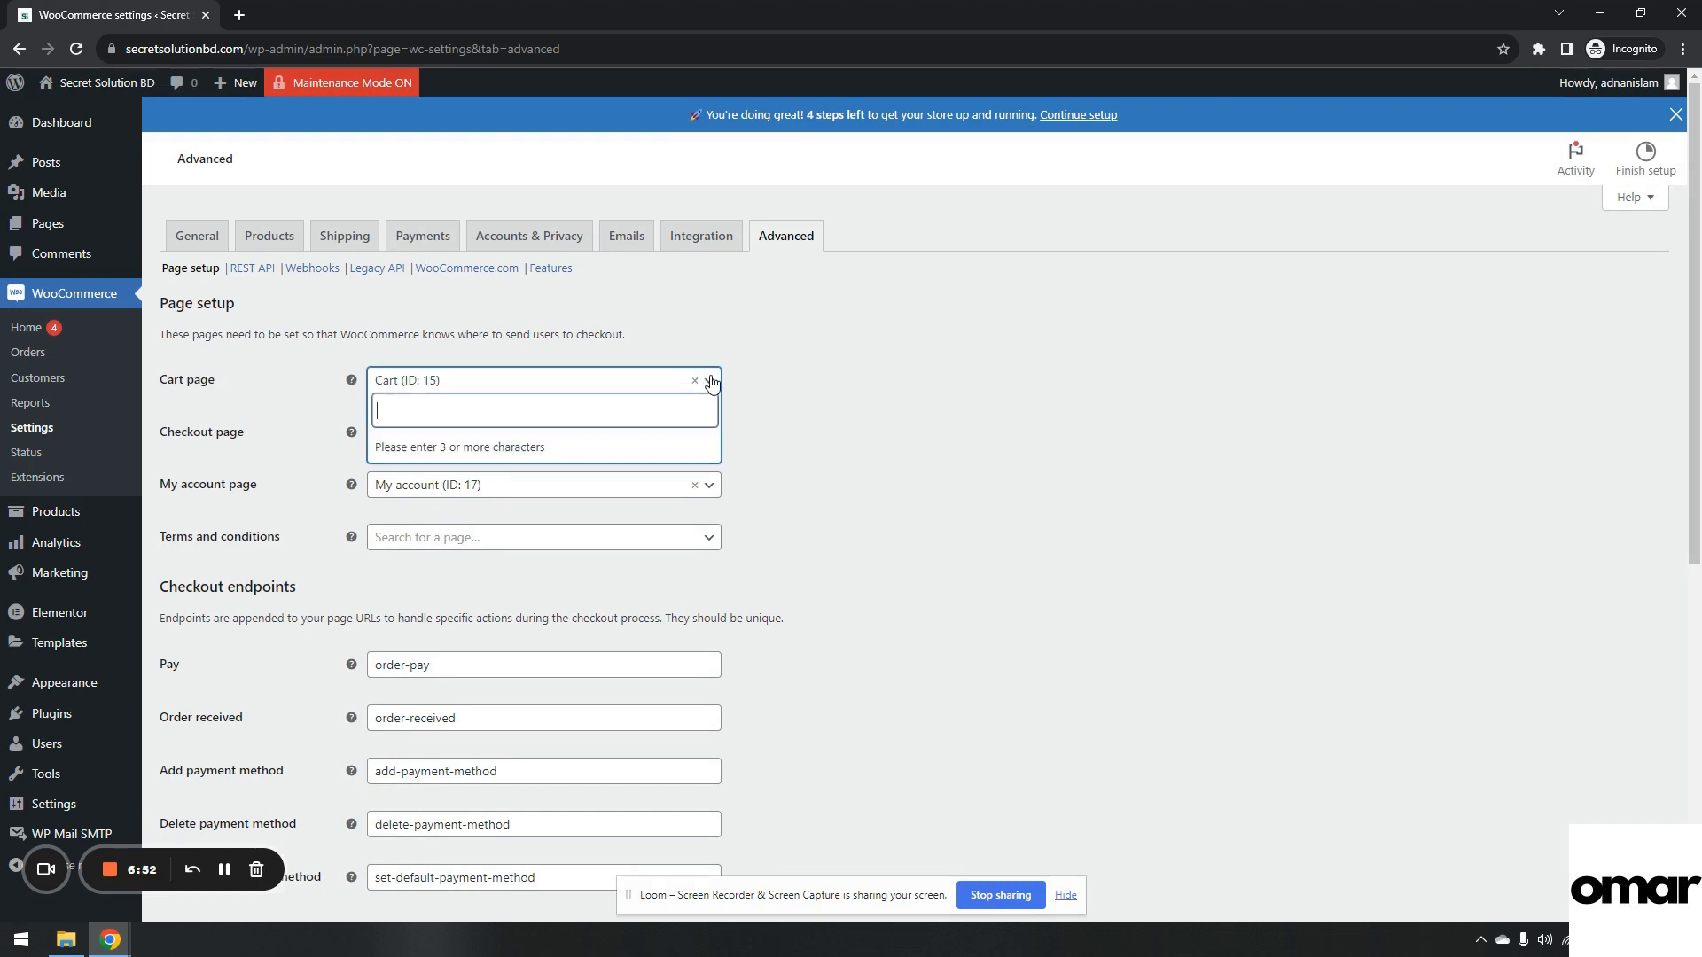
click(711, 383)
click(712, 431)
click(716, 438)
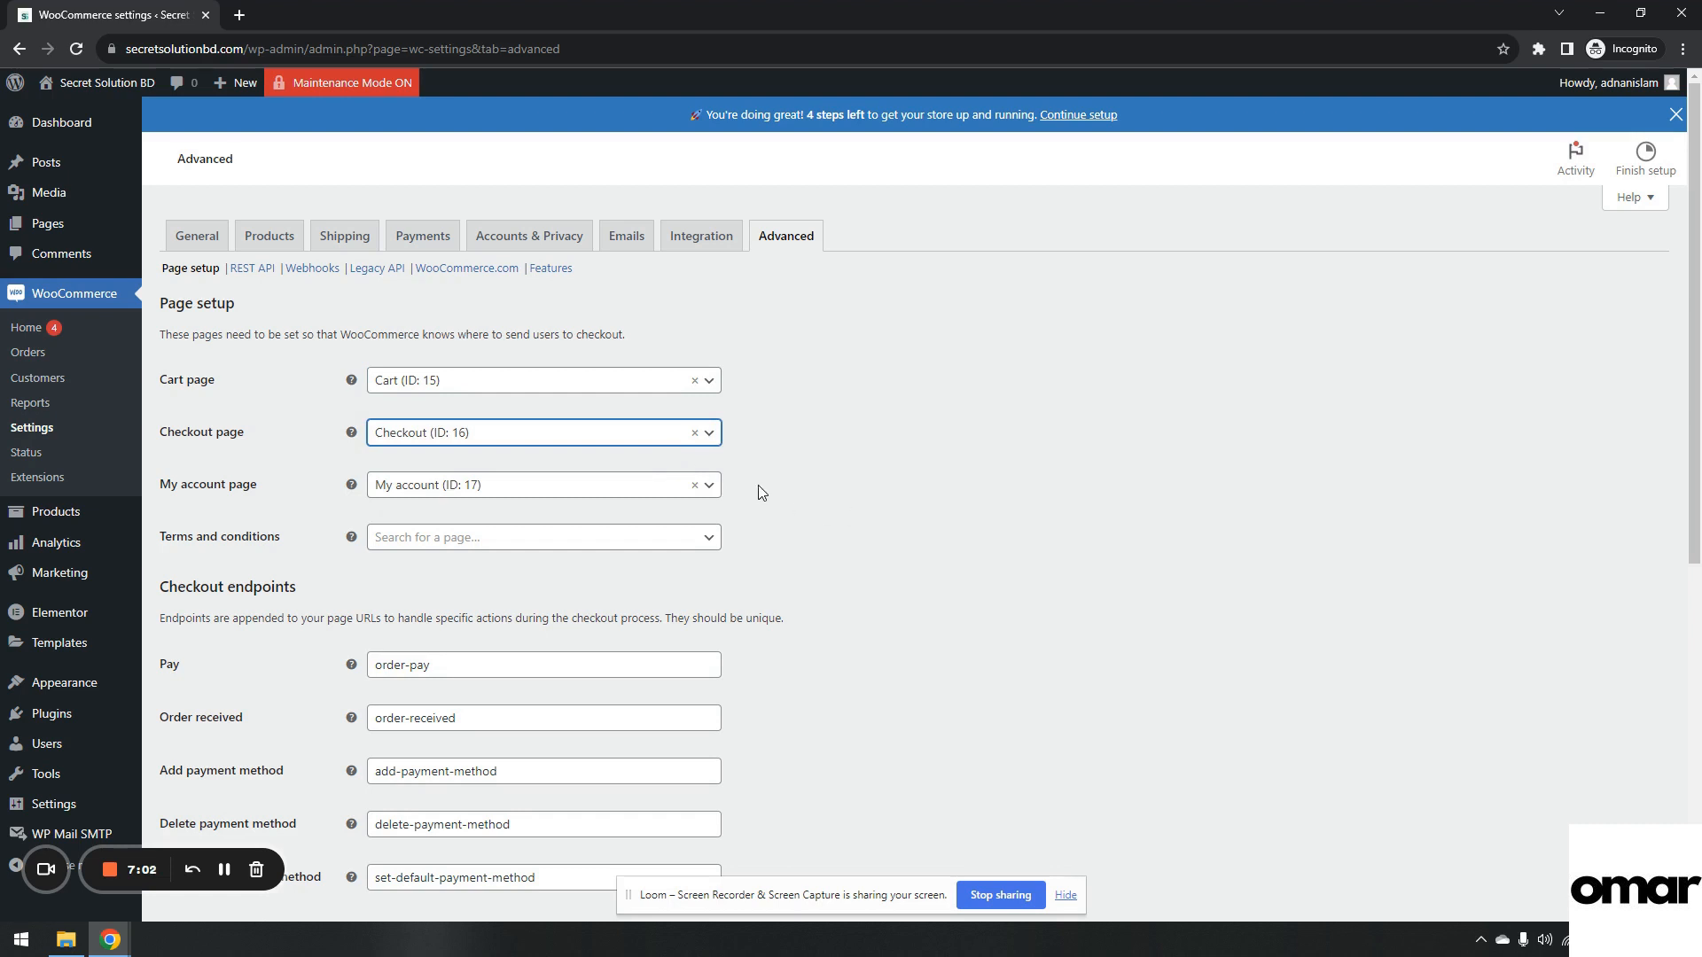
click(713, 486)
click(849, 471)
Examine the checkout and account endpoints in the advanced settings, and return to the general settings.
scroll(850, 471, down, 2)
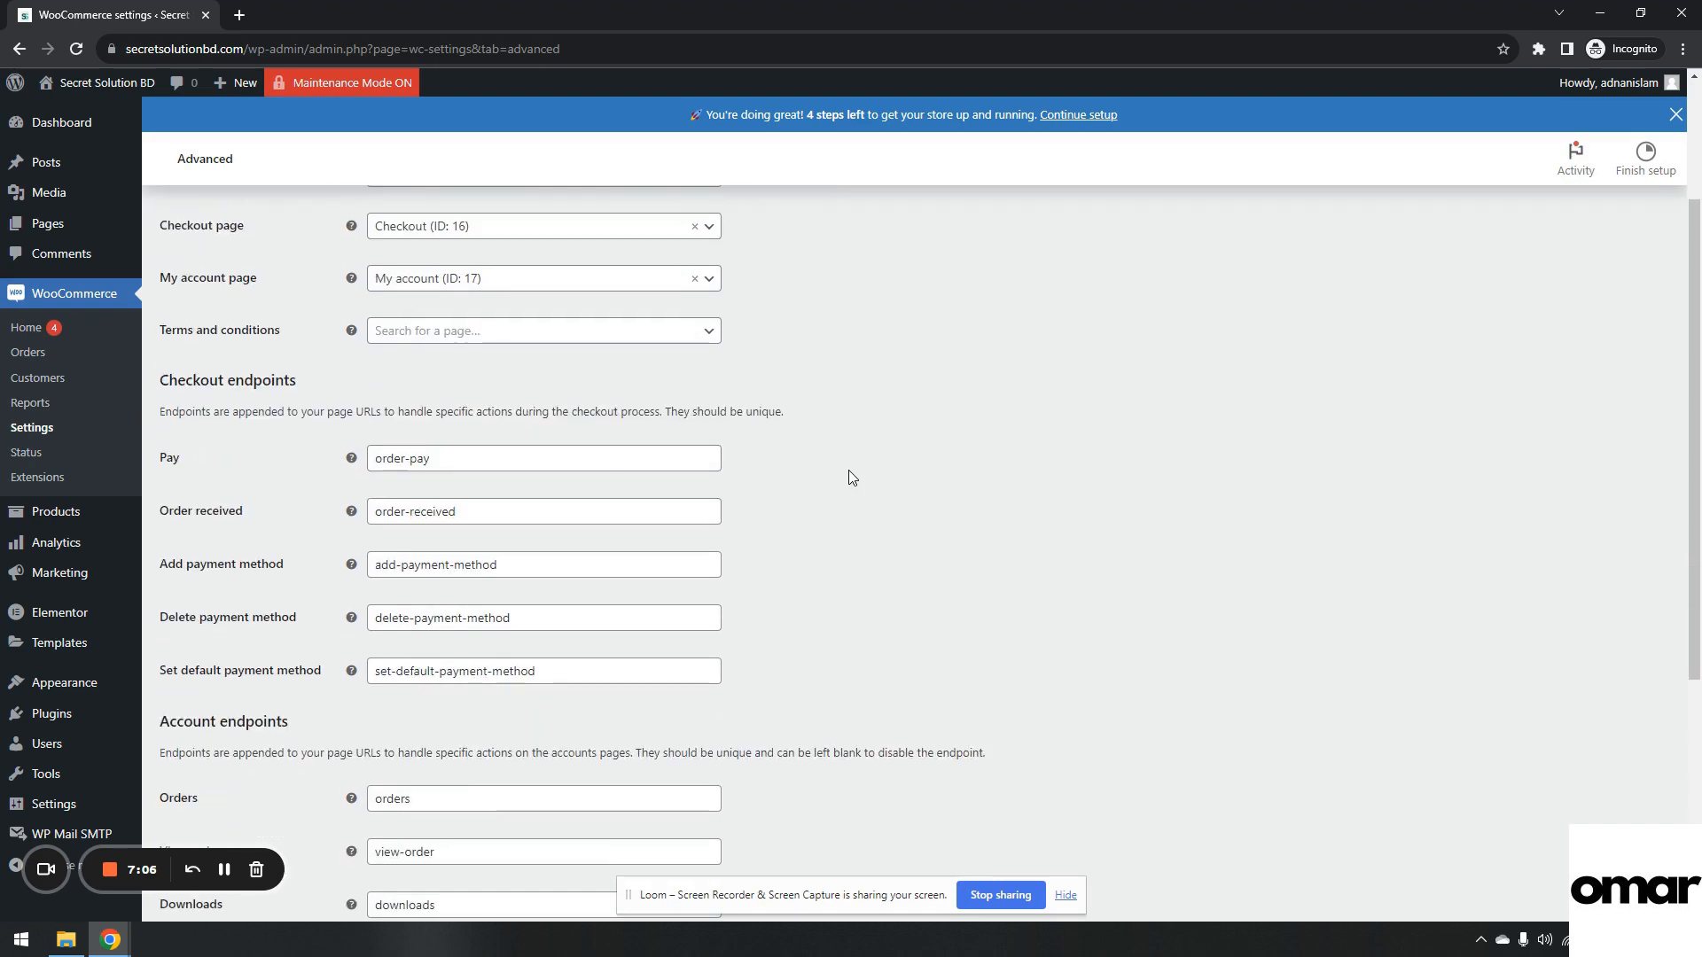
scroll(849, 477, down, 2)
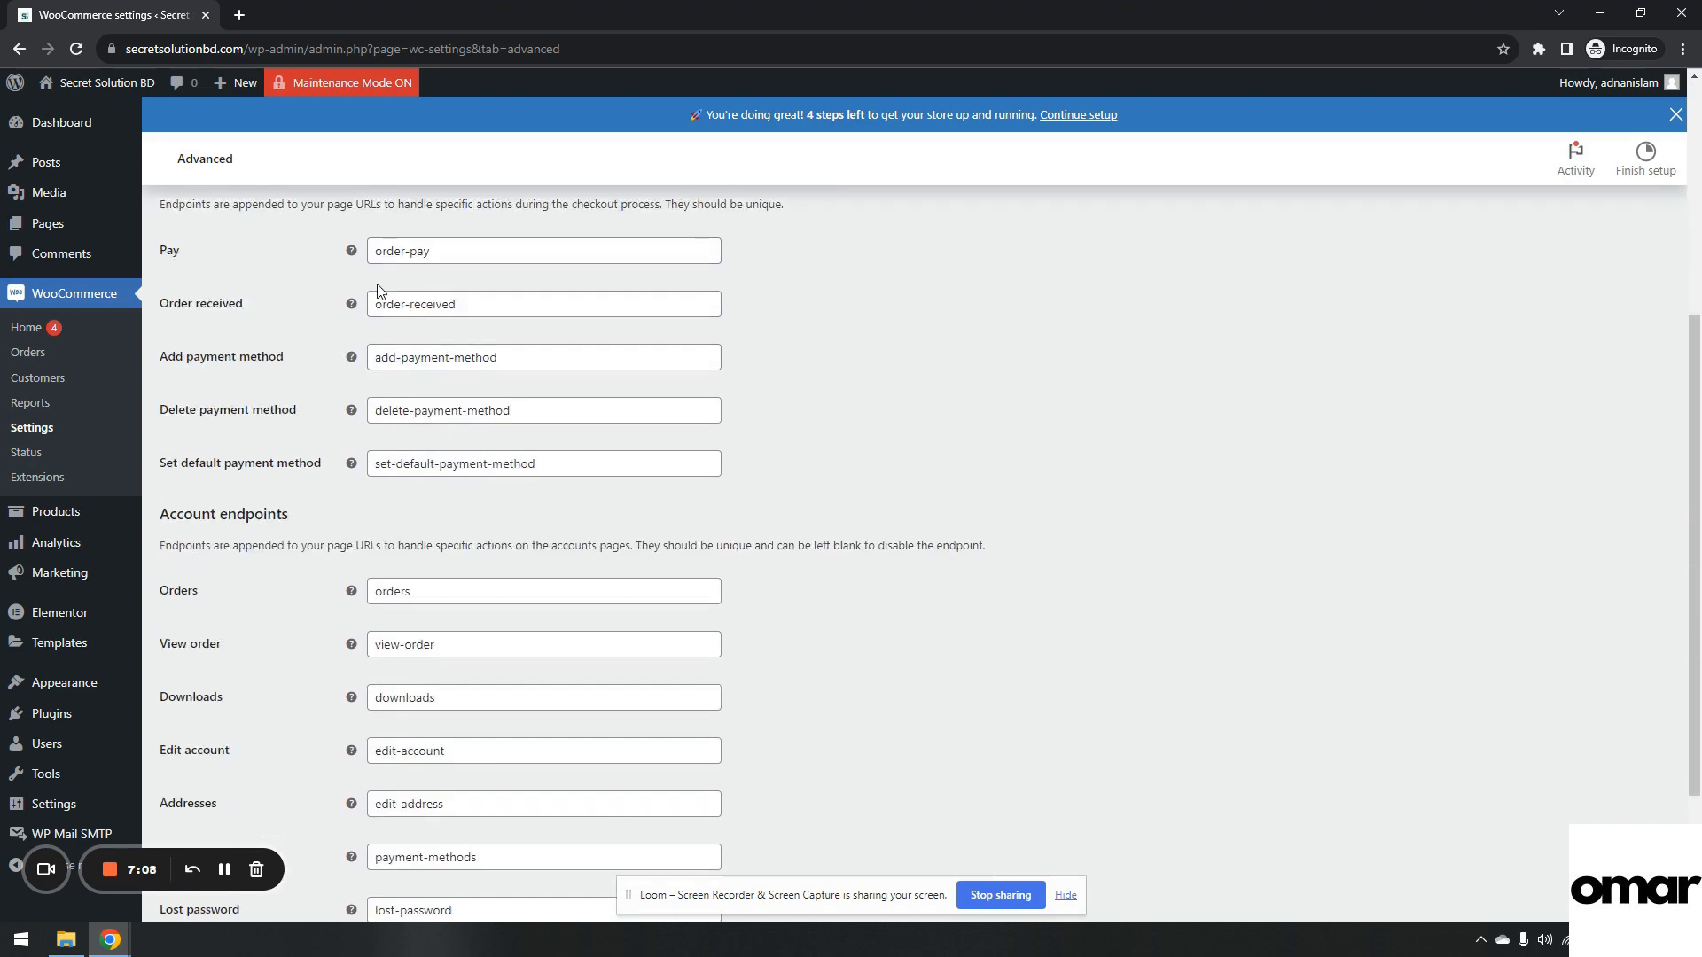
drag(425, 251, 461, 252)
drag(447, 42, 618, 51)
click(778, 470)
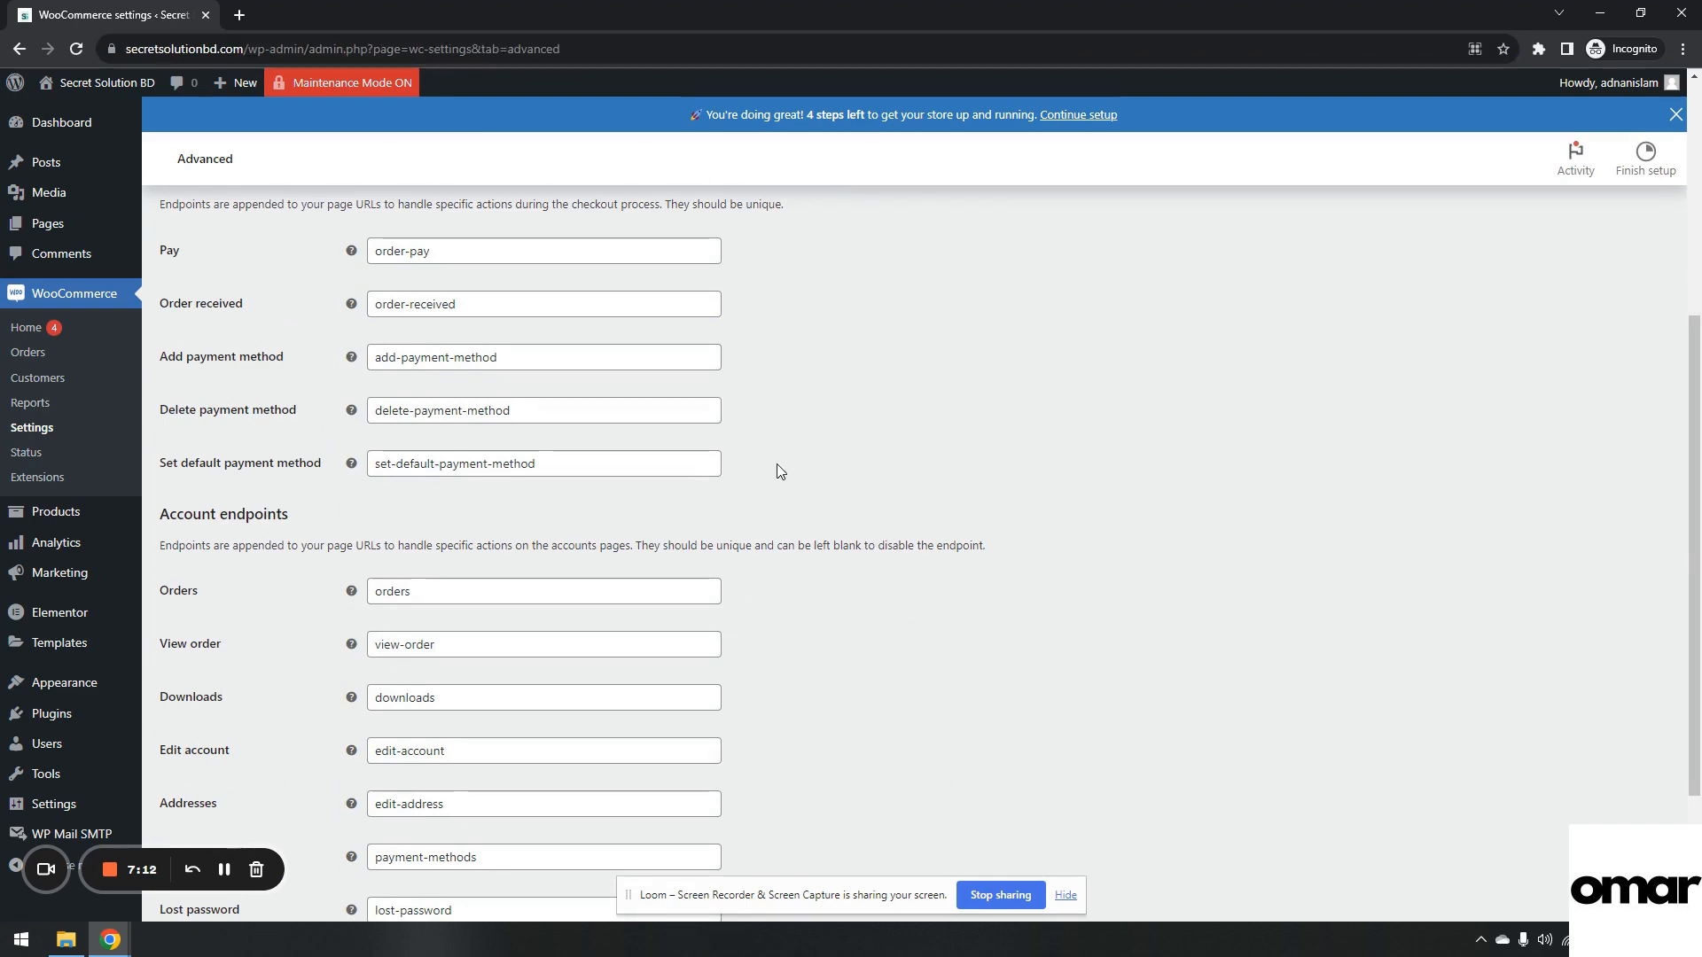
scroll(779, 470, down, 2)
scroll(418, 798, up, 7)
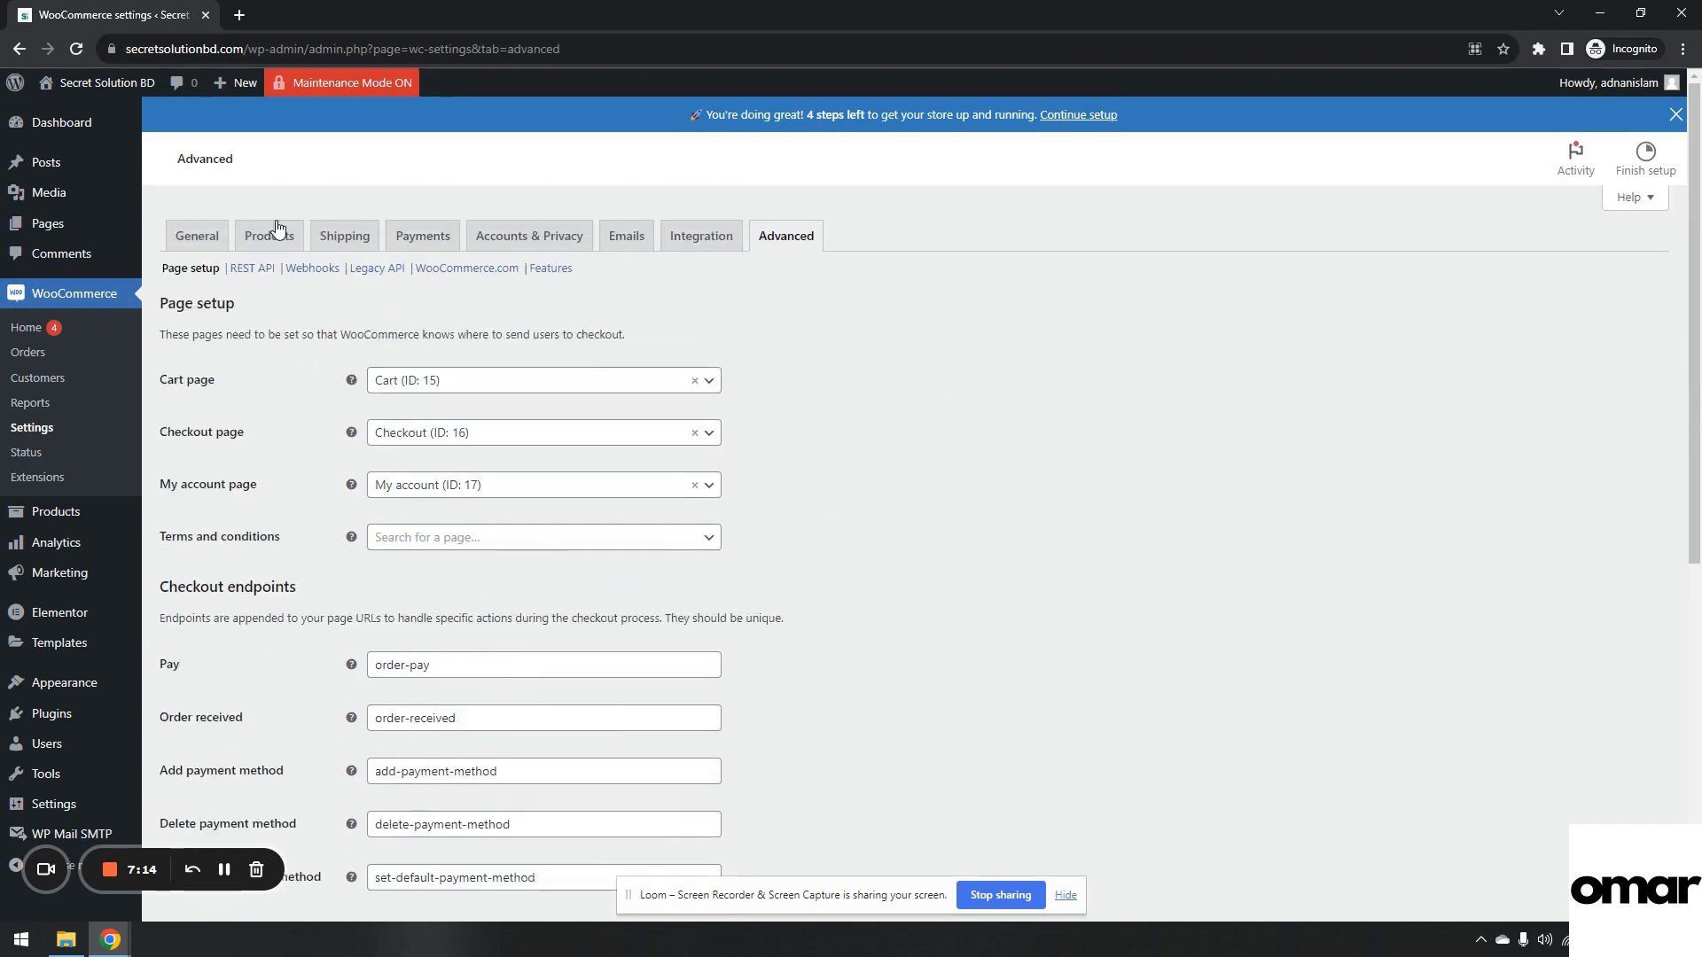
click(195, 236)
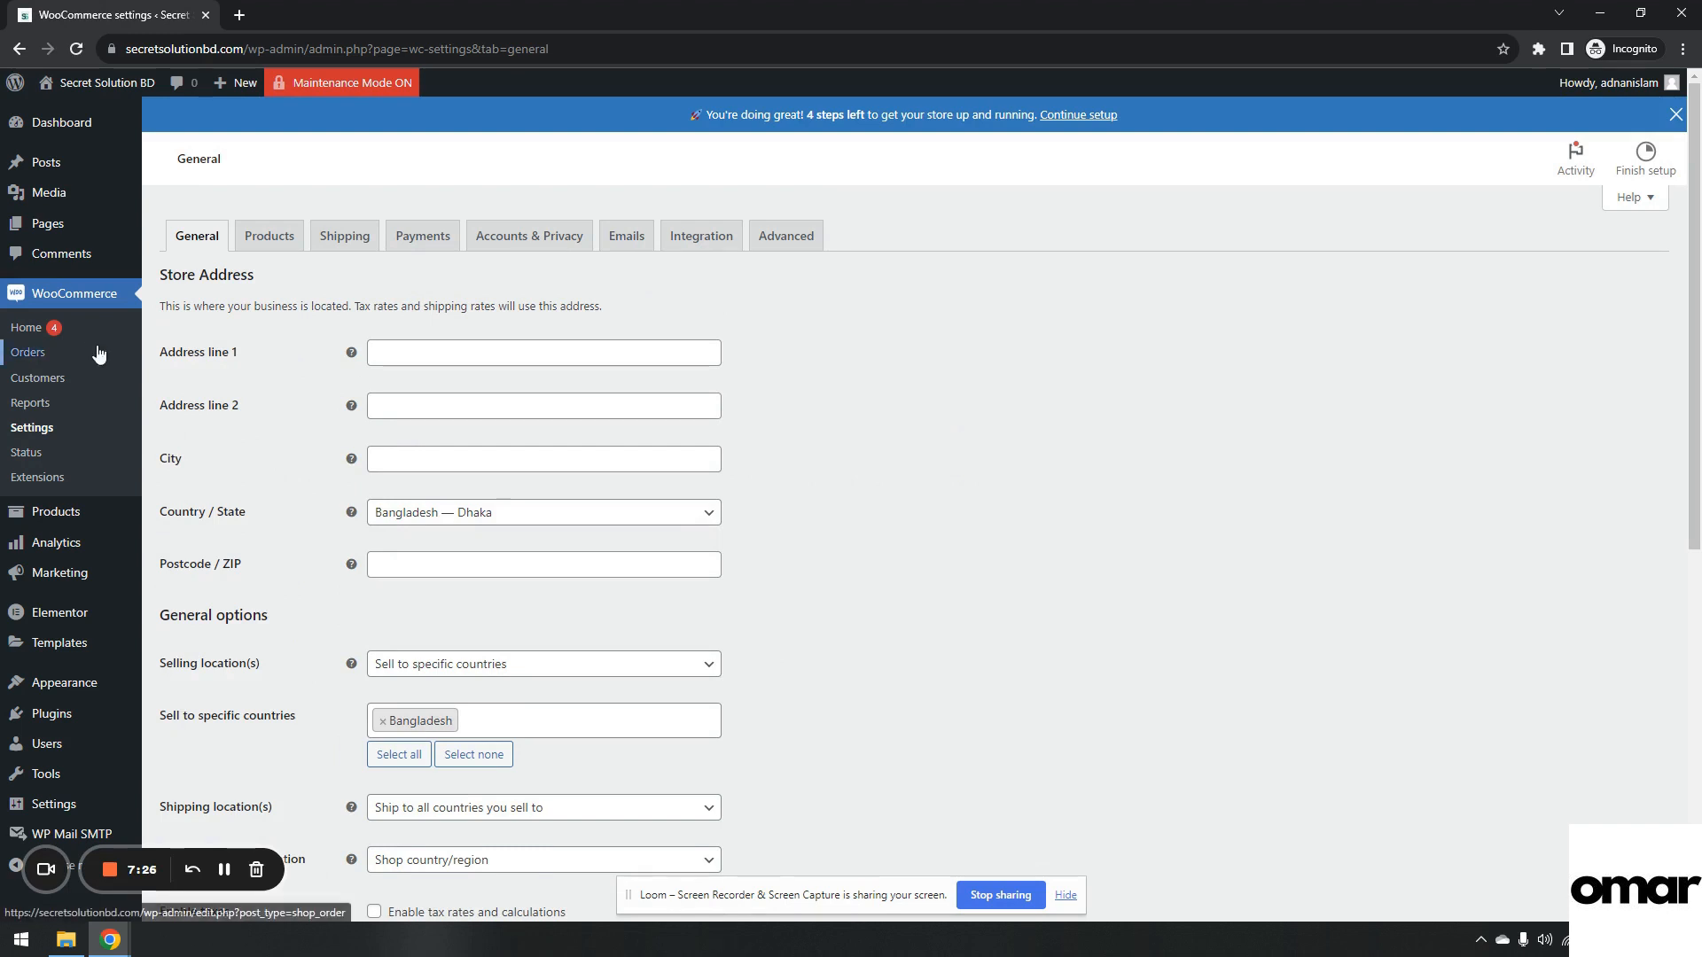
Start a new product named Product 1 and assign it to the Men category.
mouse_move(85, 526)
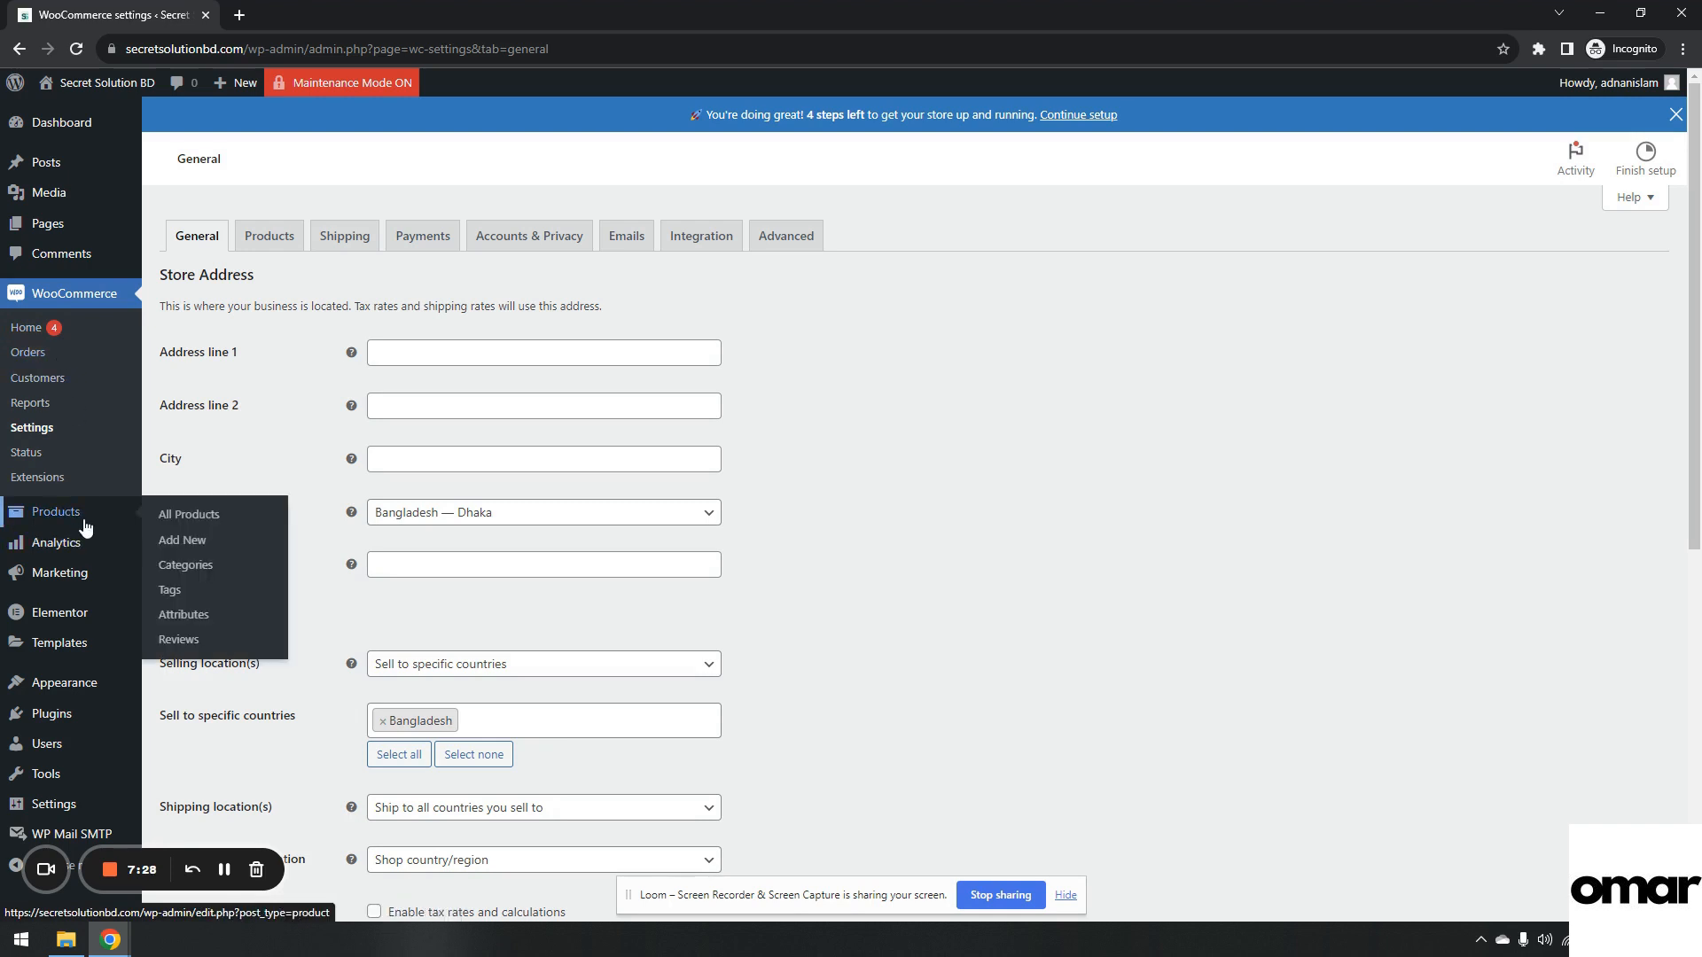
click(206, 542)
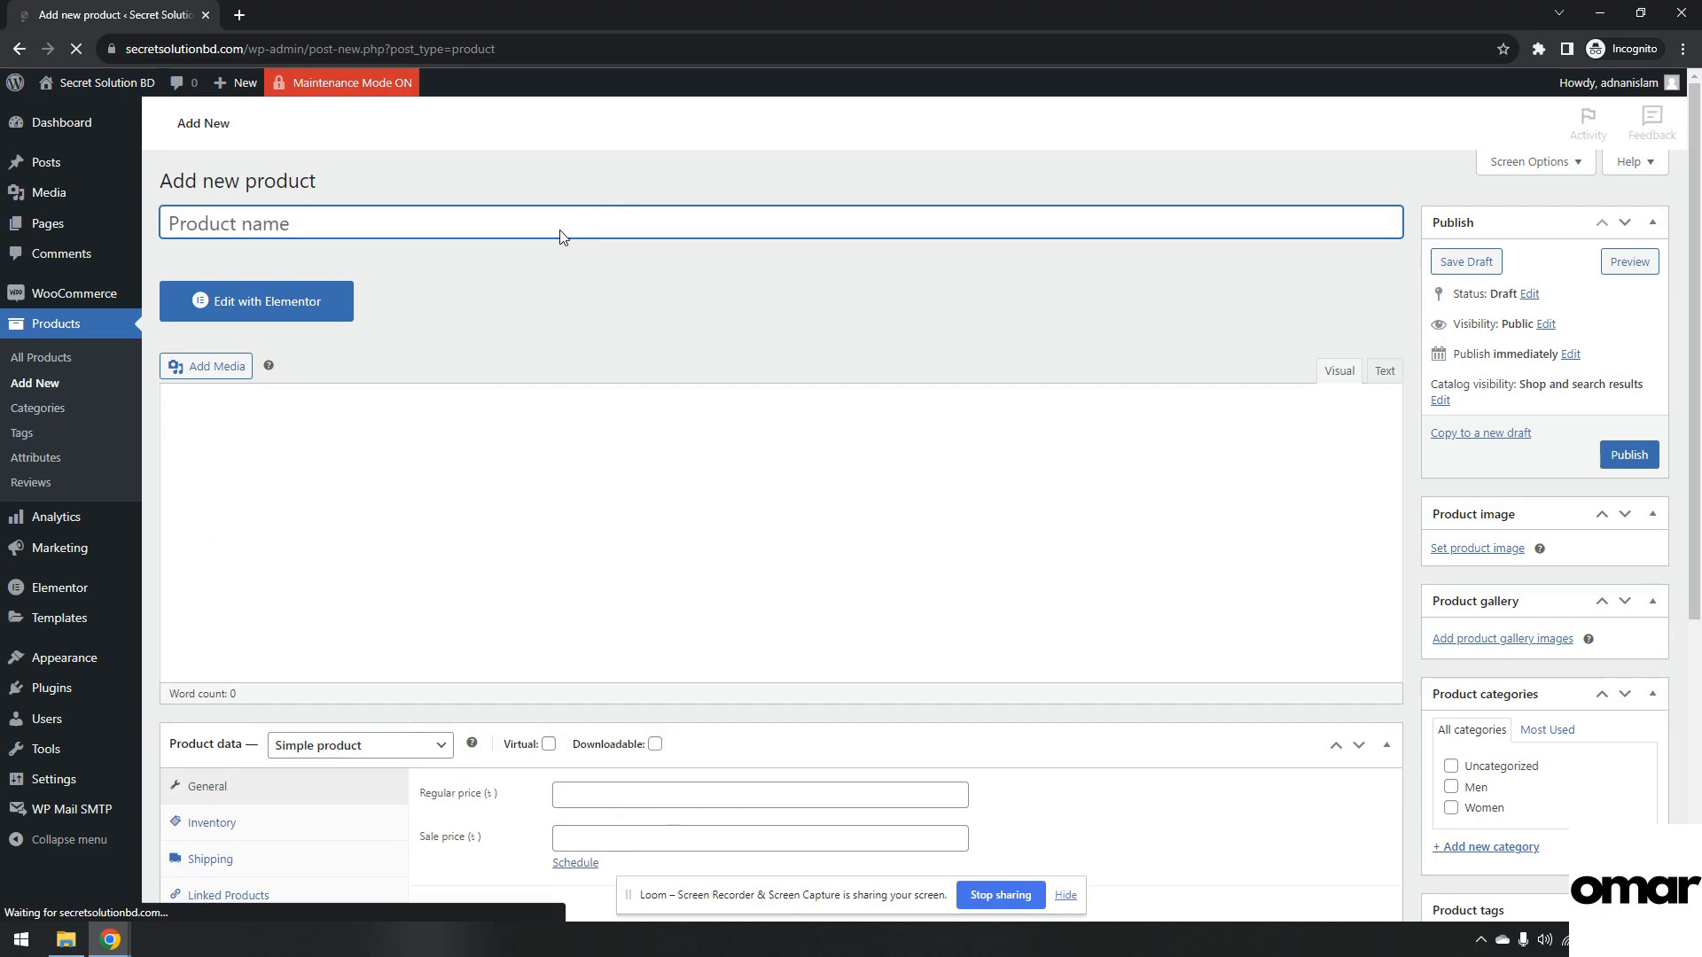
text(Product 1)
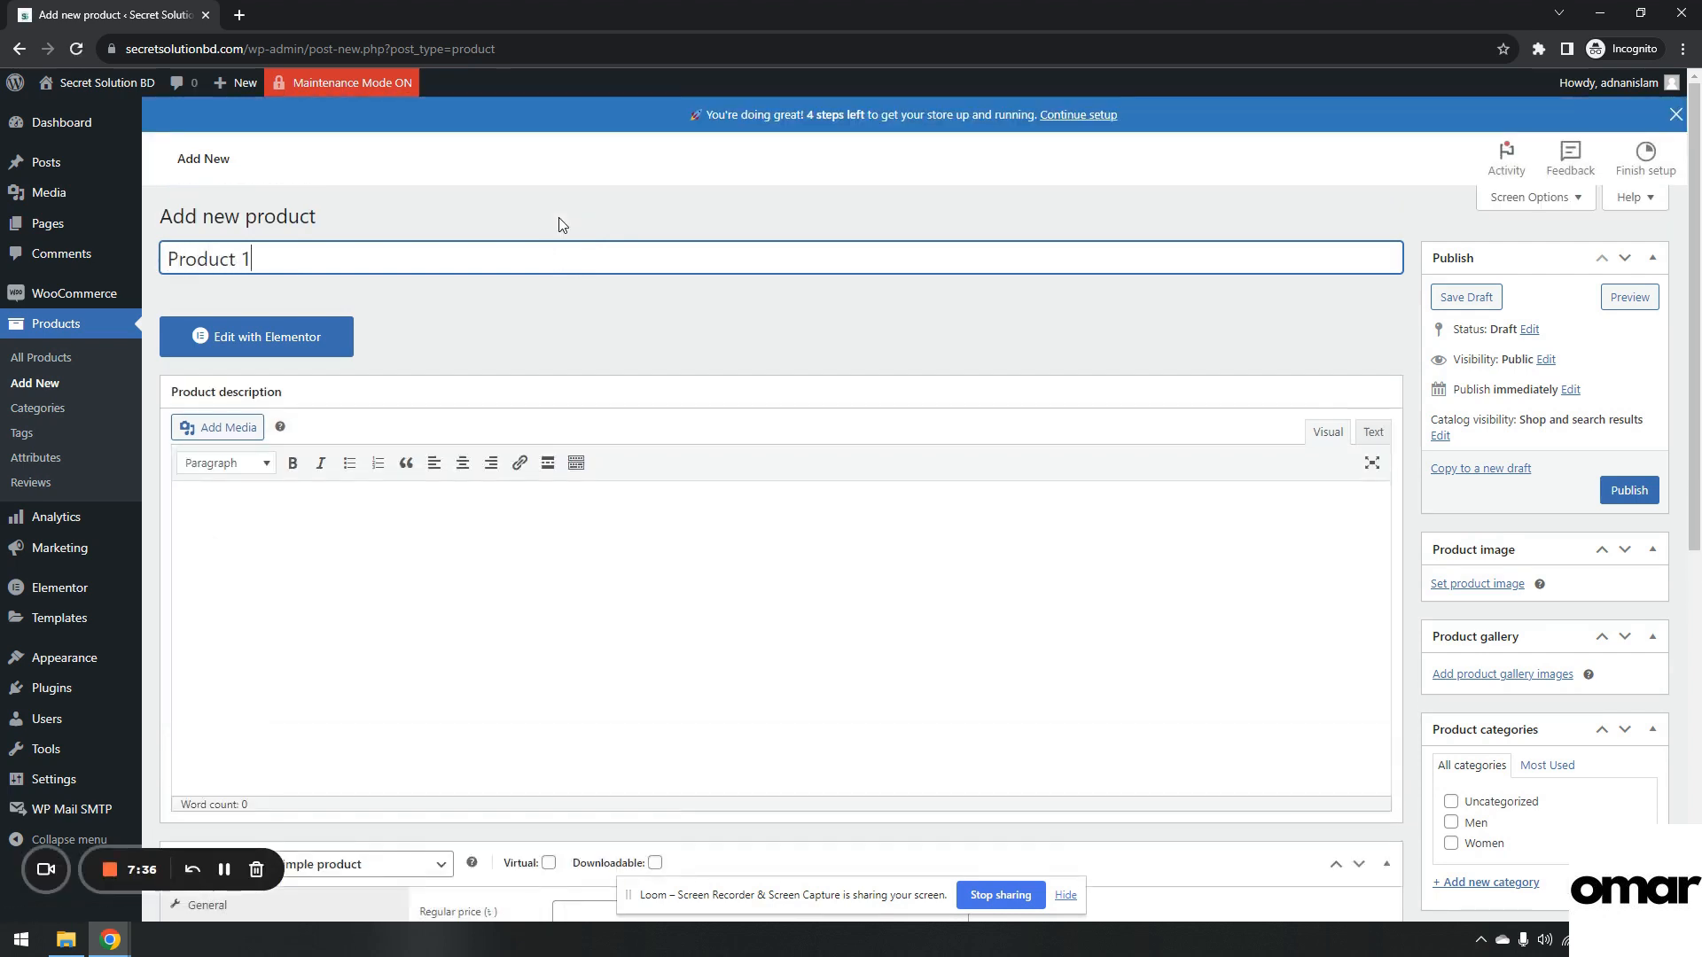
click(1467, 827)
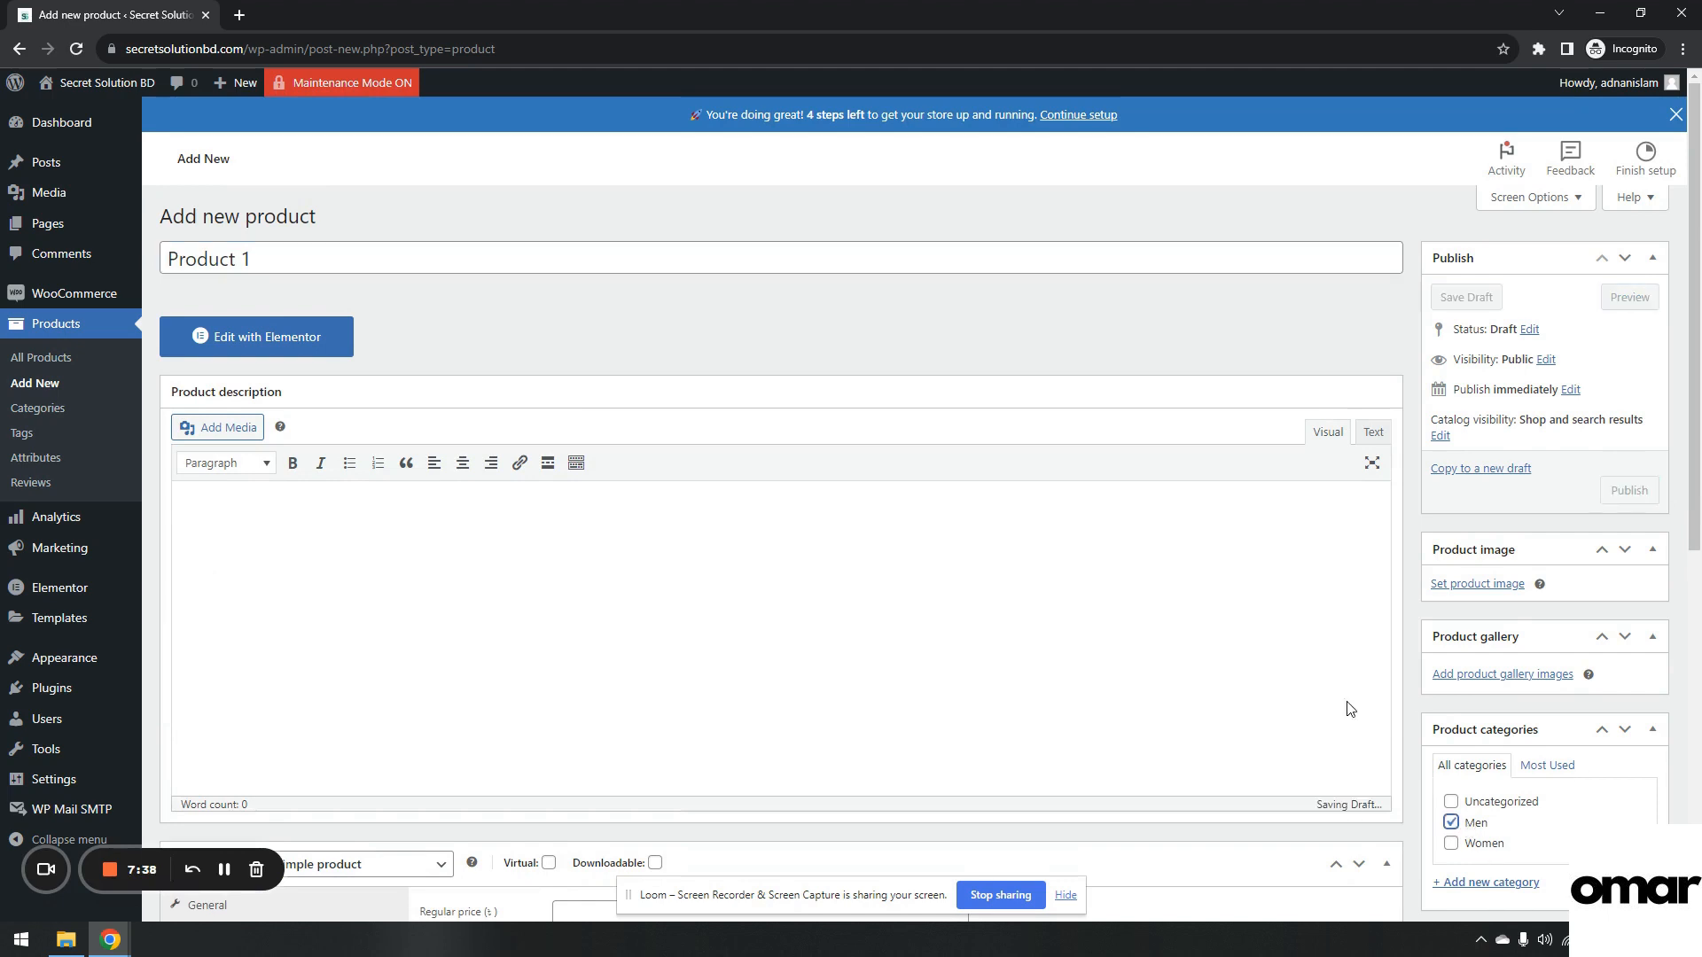
Set the product's regular price to 100, keep its type as Simple product, and look over the remaining product fields.
scroll(1320, 491, down, 5)
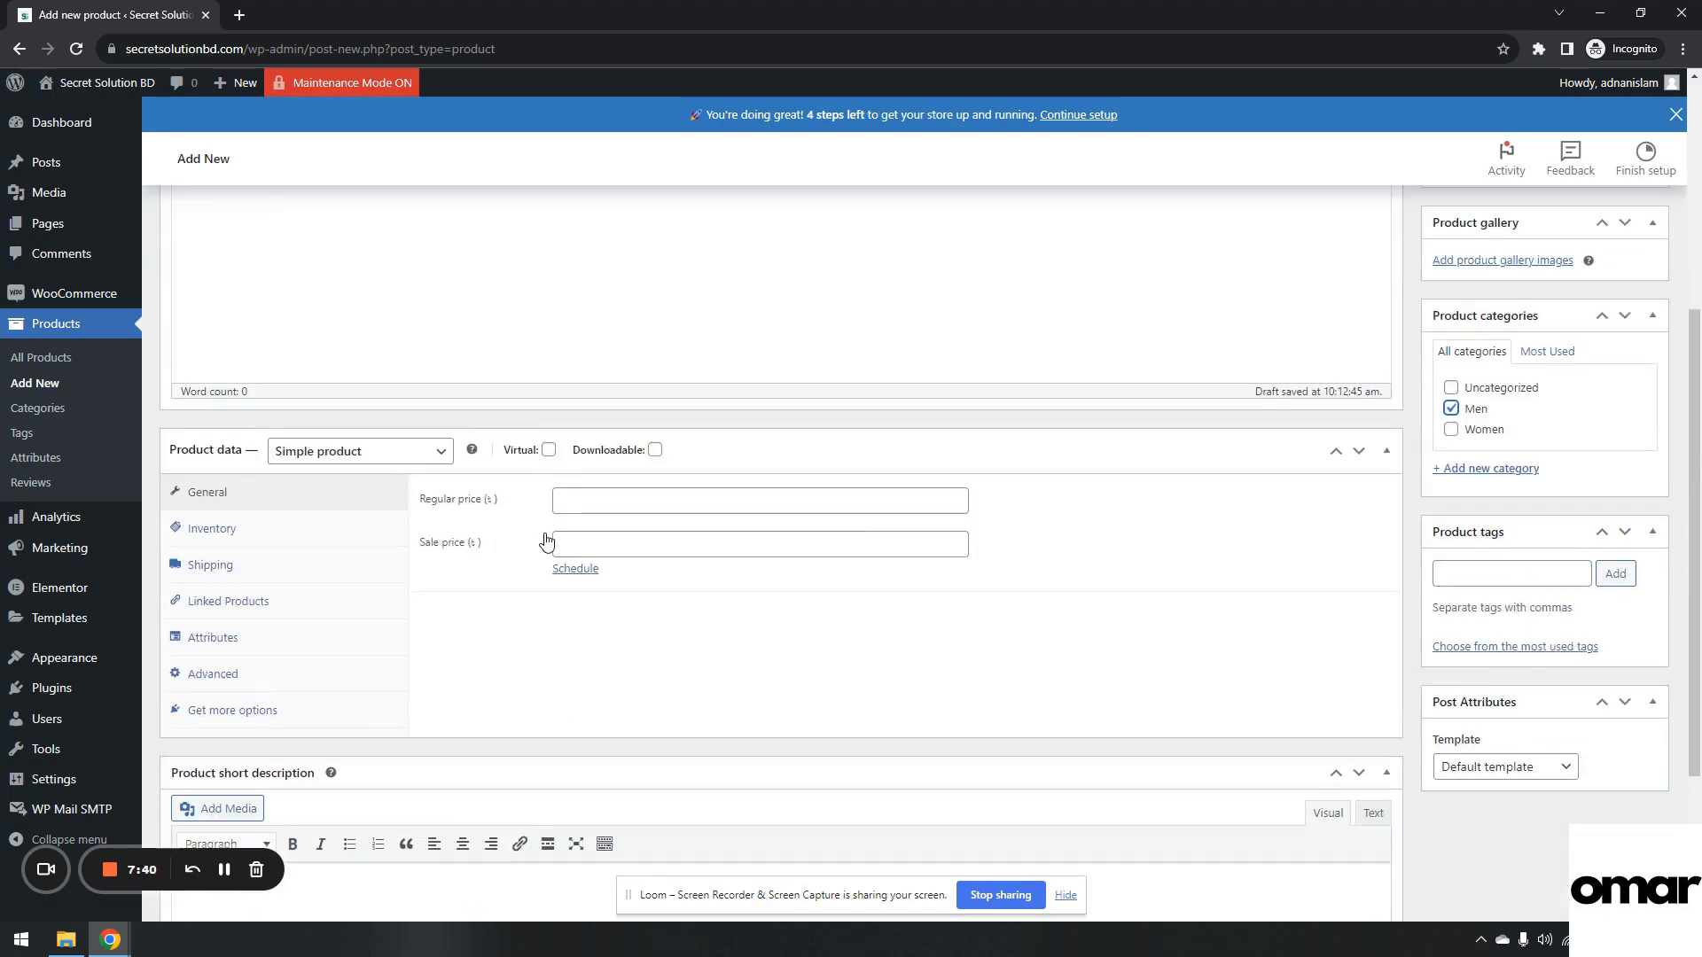
click(618, 510)
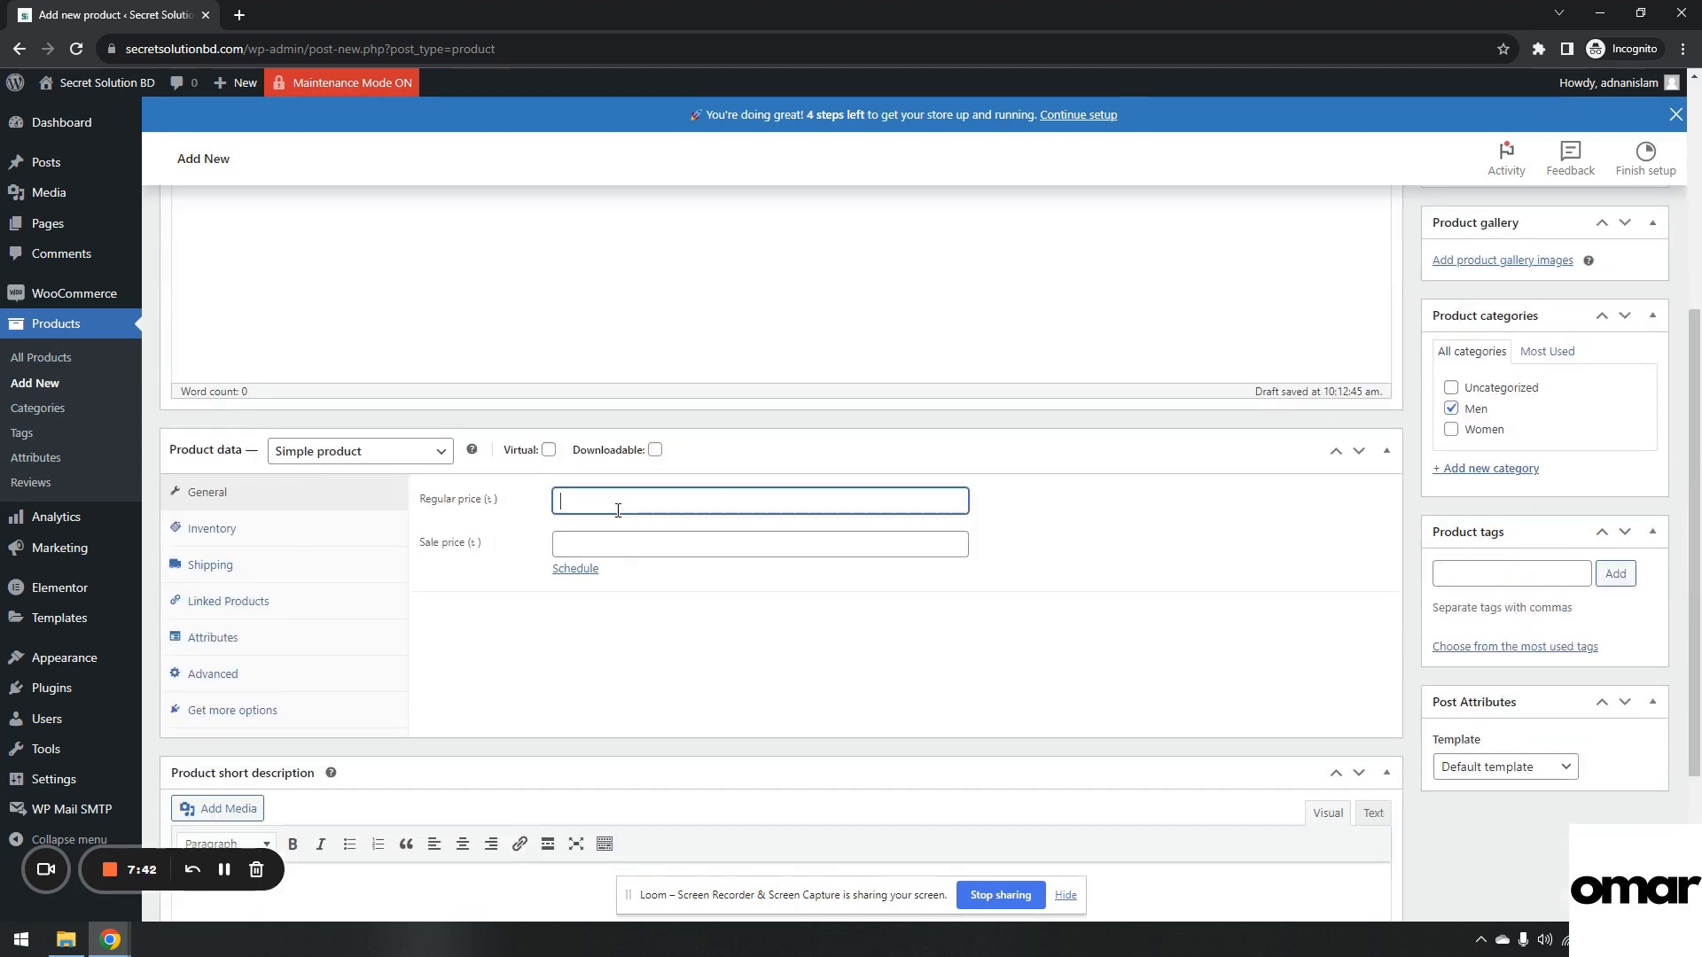
click(700, 430)
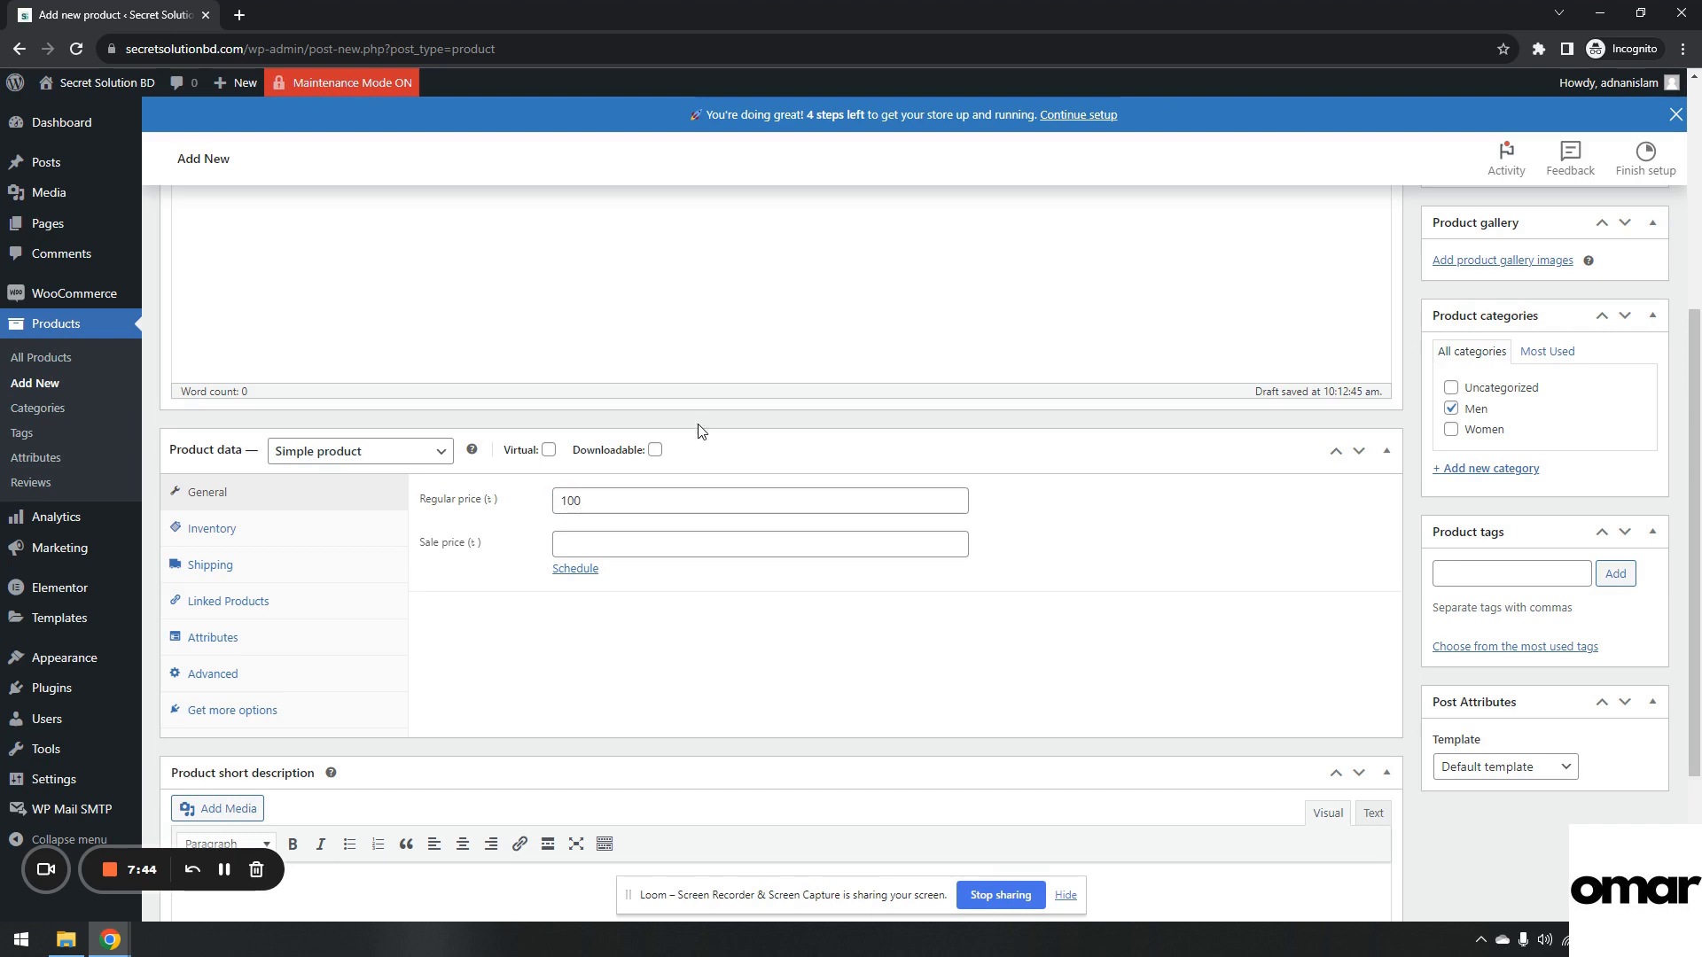
click(450, 456)
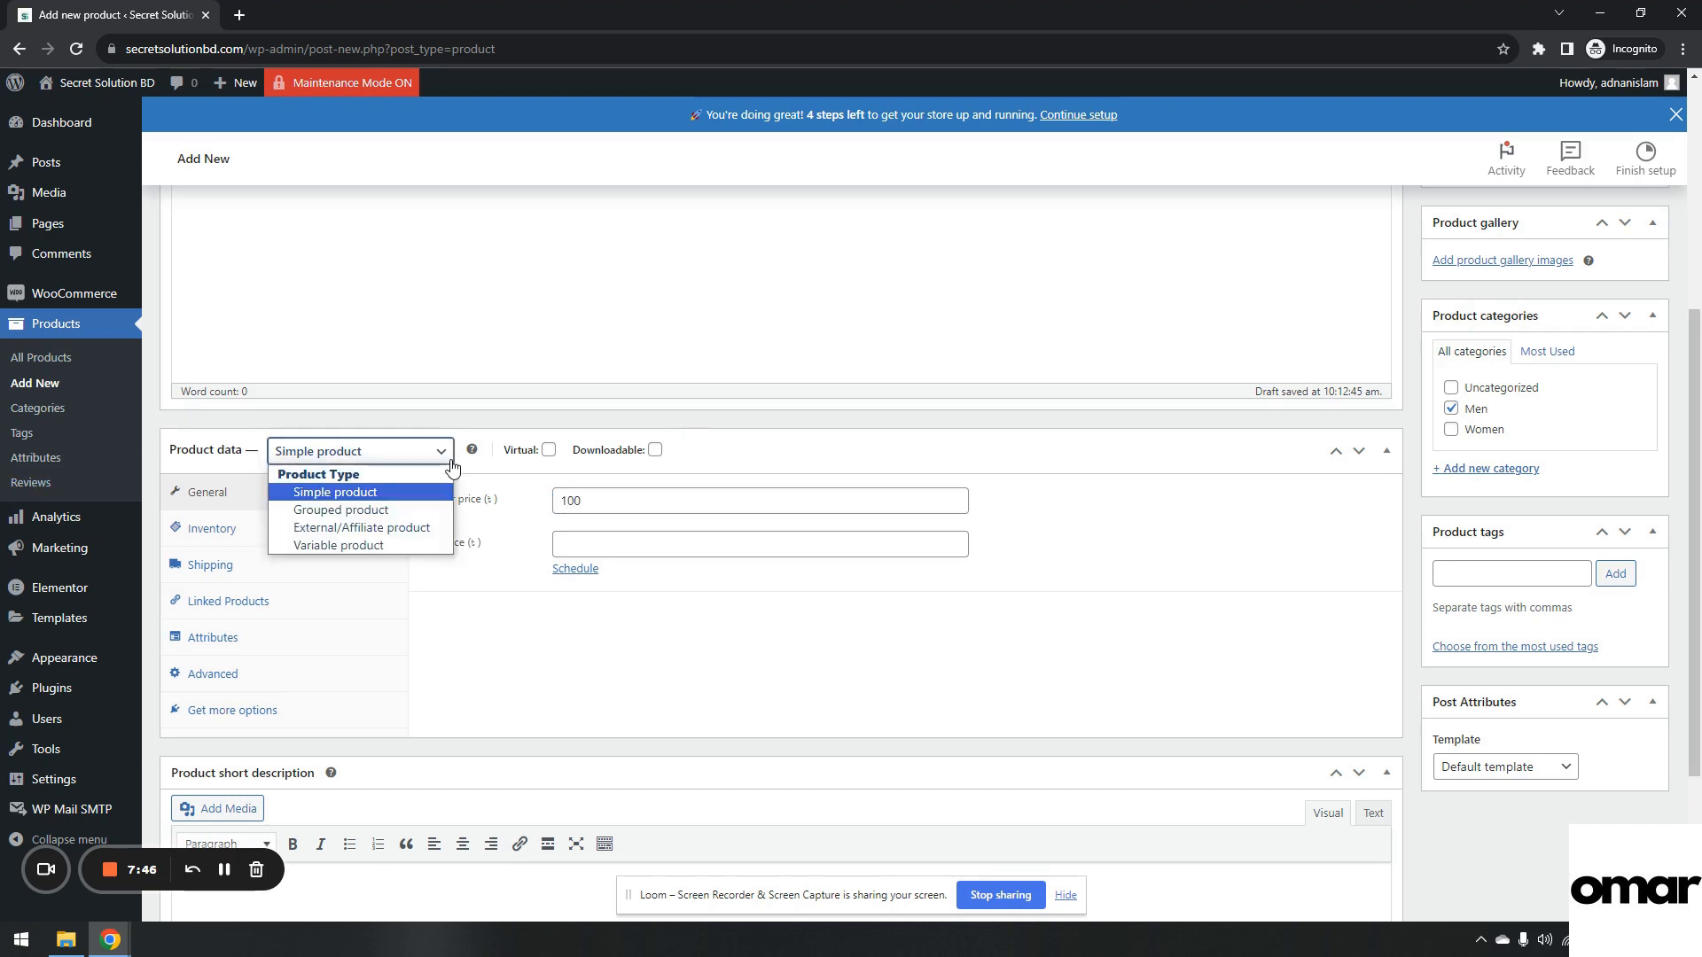
click(451, 464)
scroll(1363, 615, down, 3)
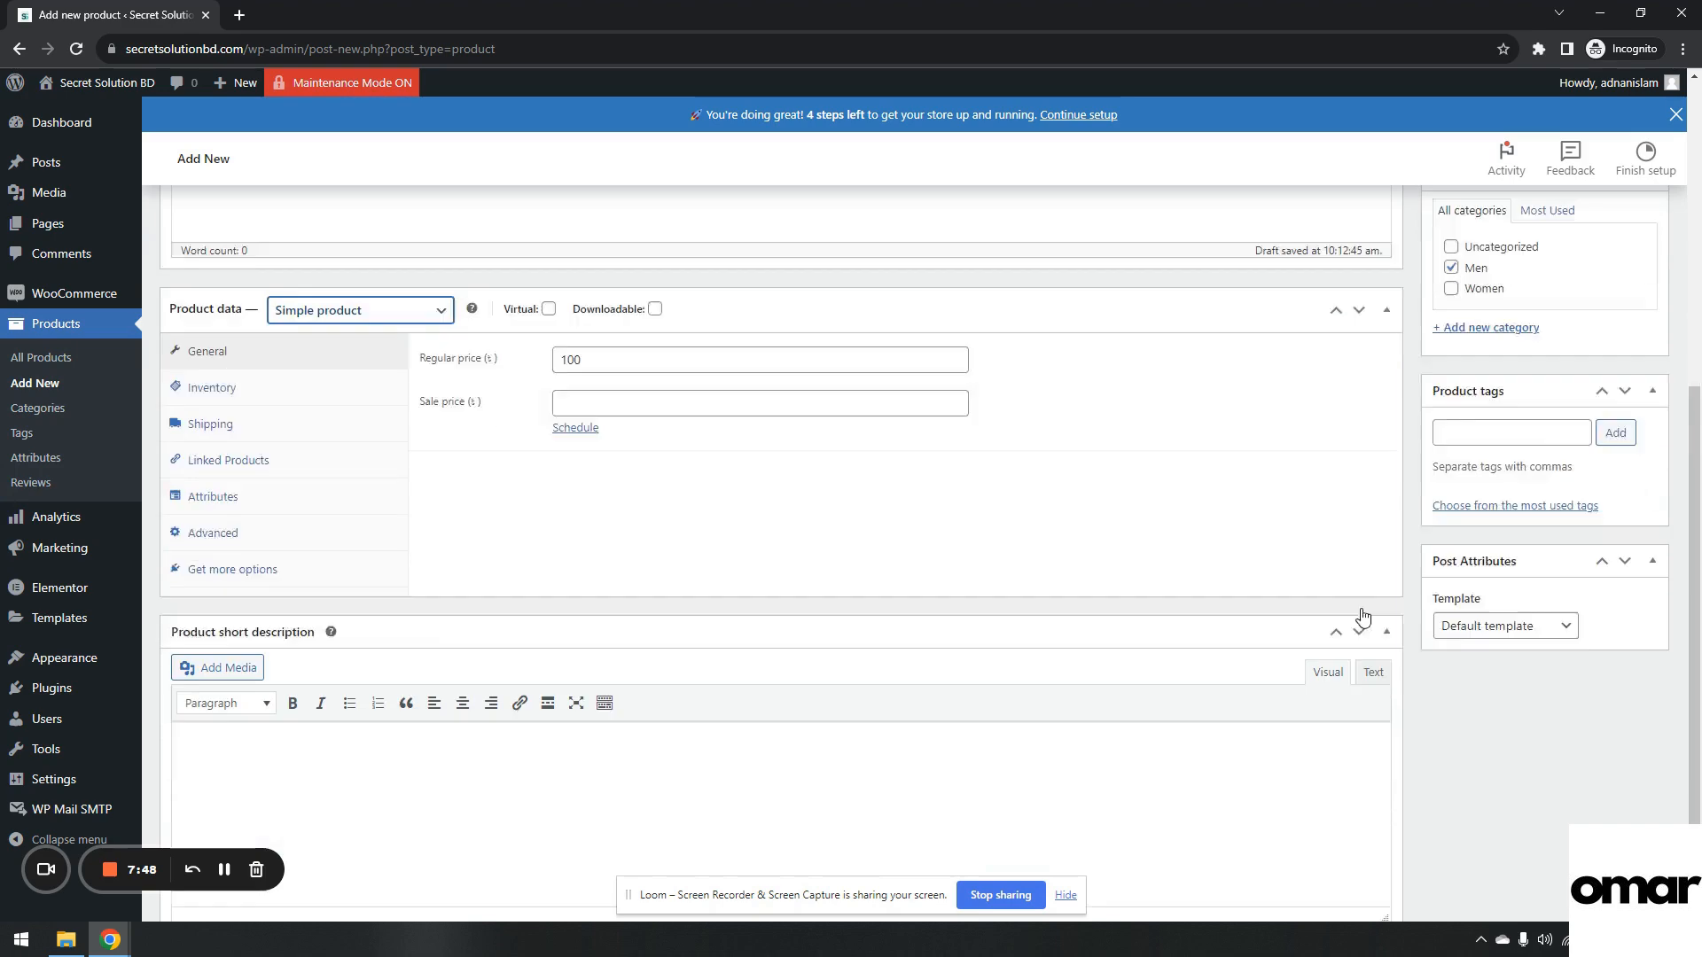
scroll(1363, 615, up, 7)
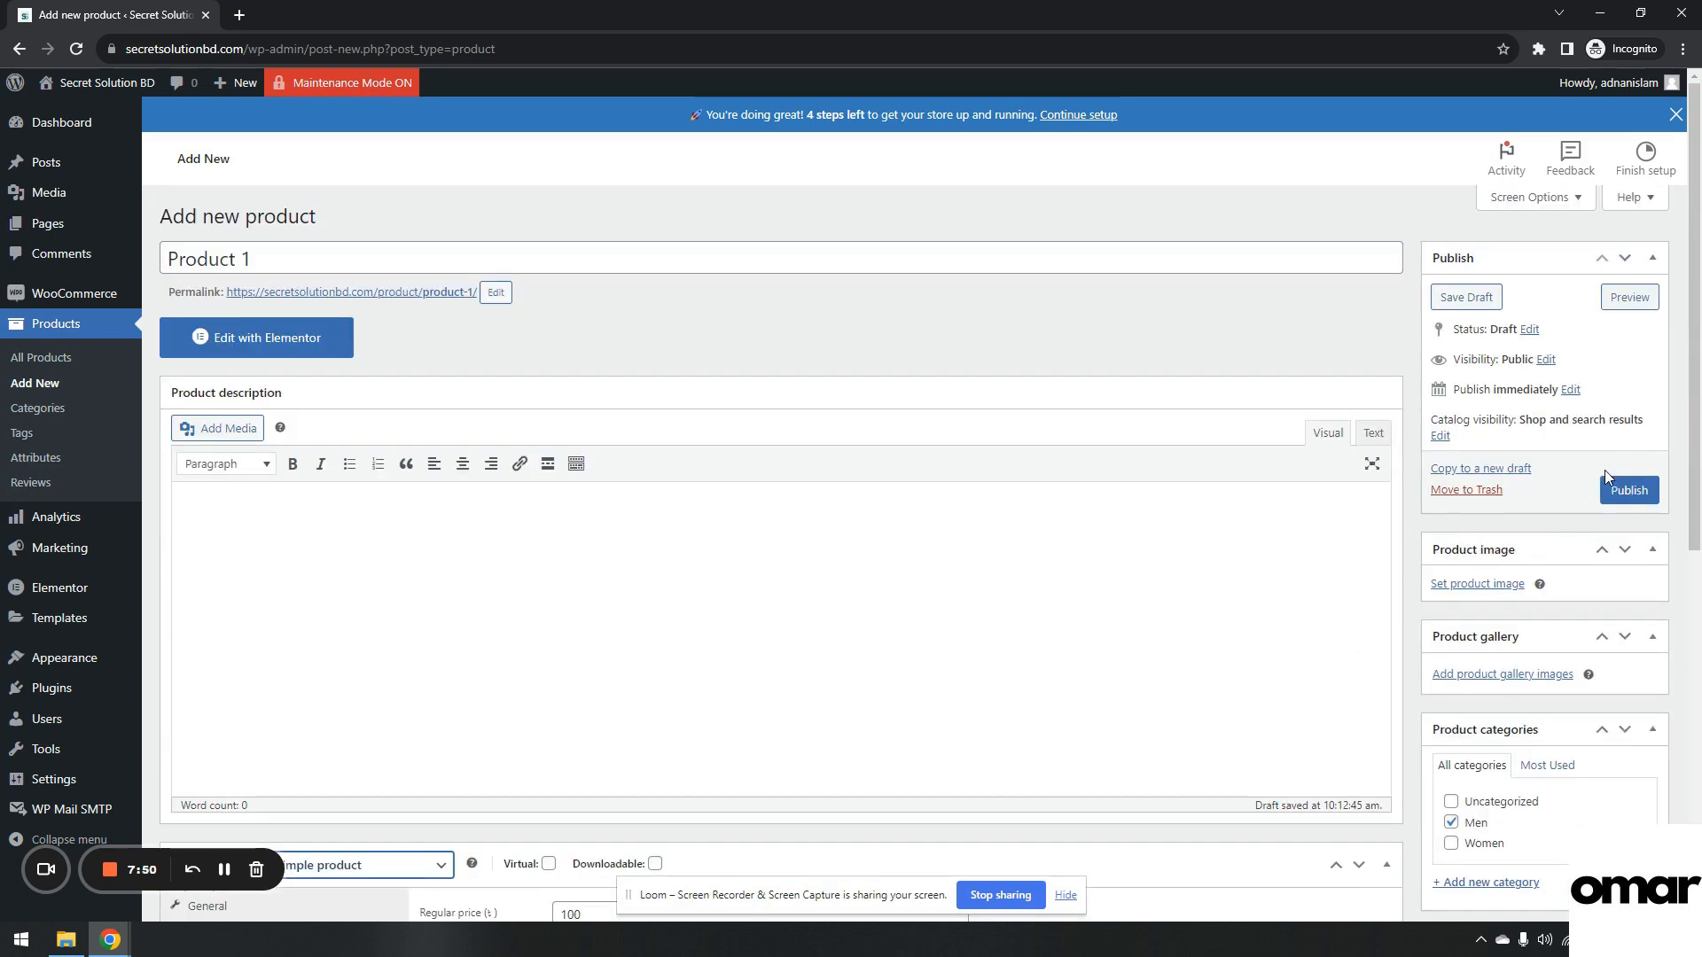
scroll(1604, 470, down, 3)
scroll(1525, 612, down, 4)
scroll(1504, 535, up, 7)
Open the media library for the product image, and load pexels.com in a new browser tab.
click(1489, 586)
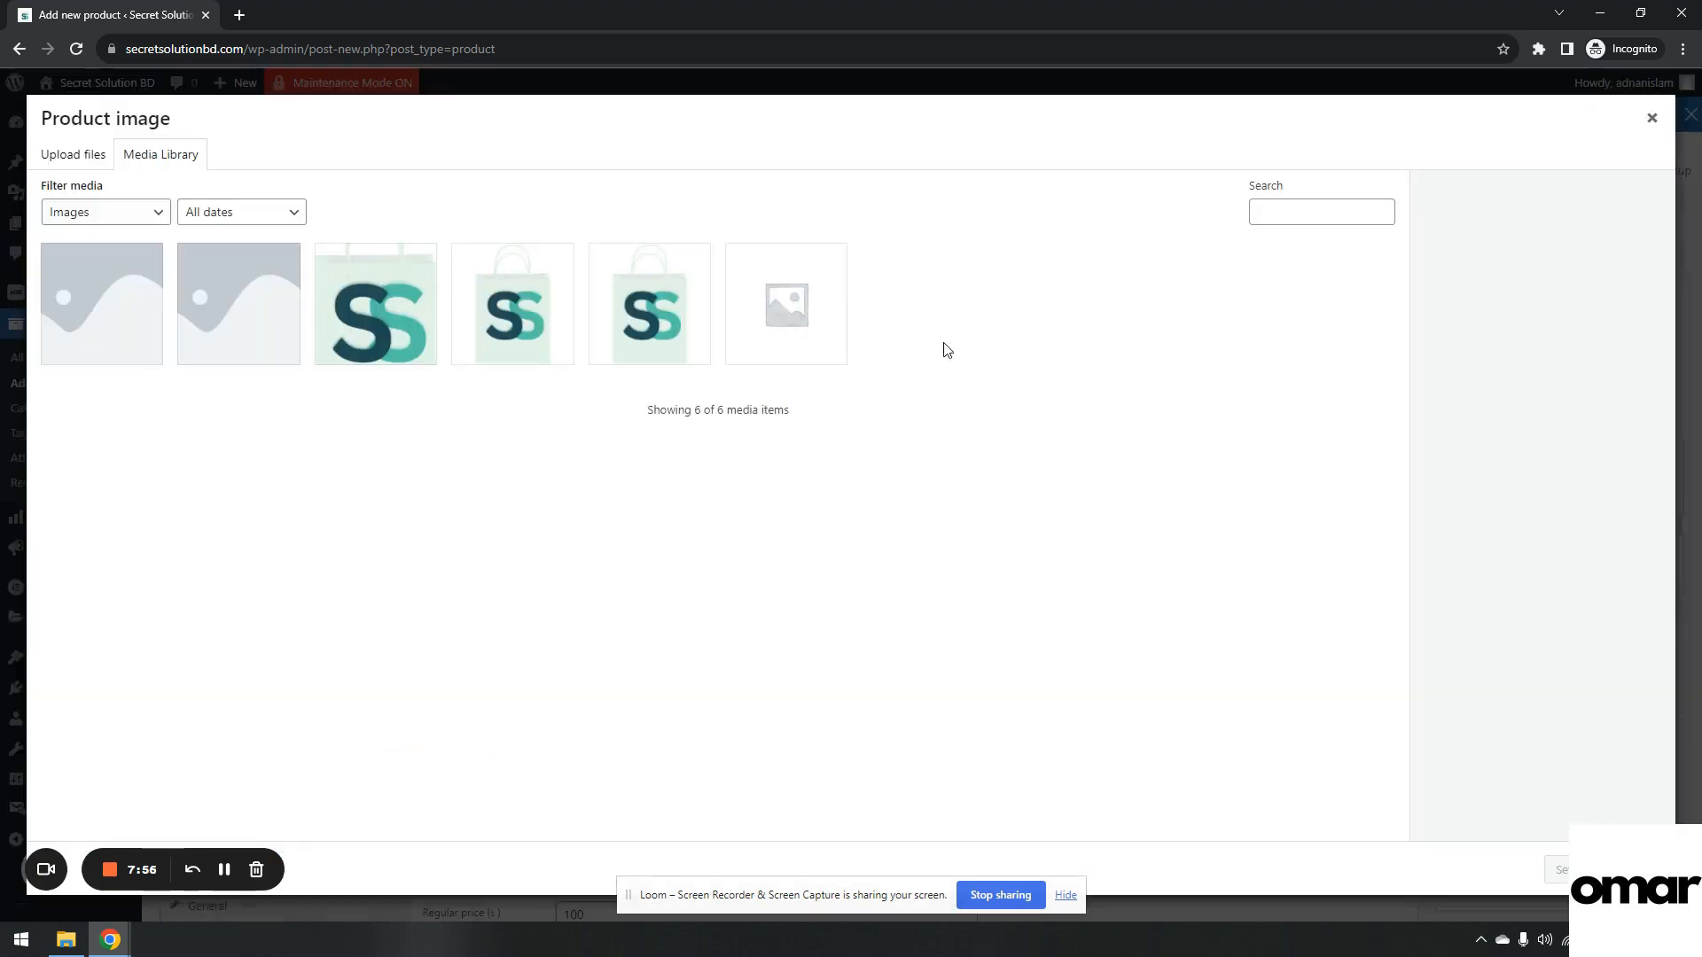
click(247, 15)
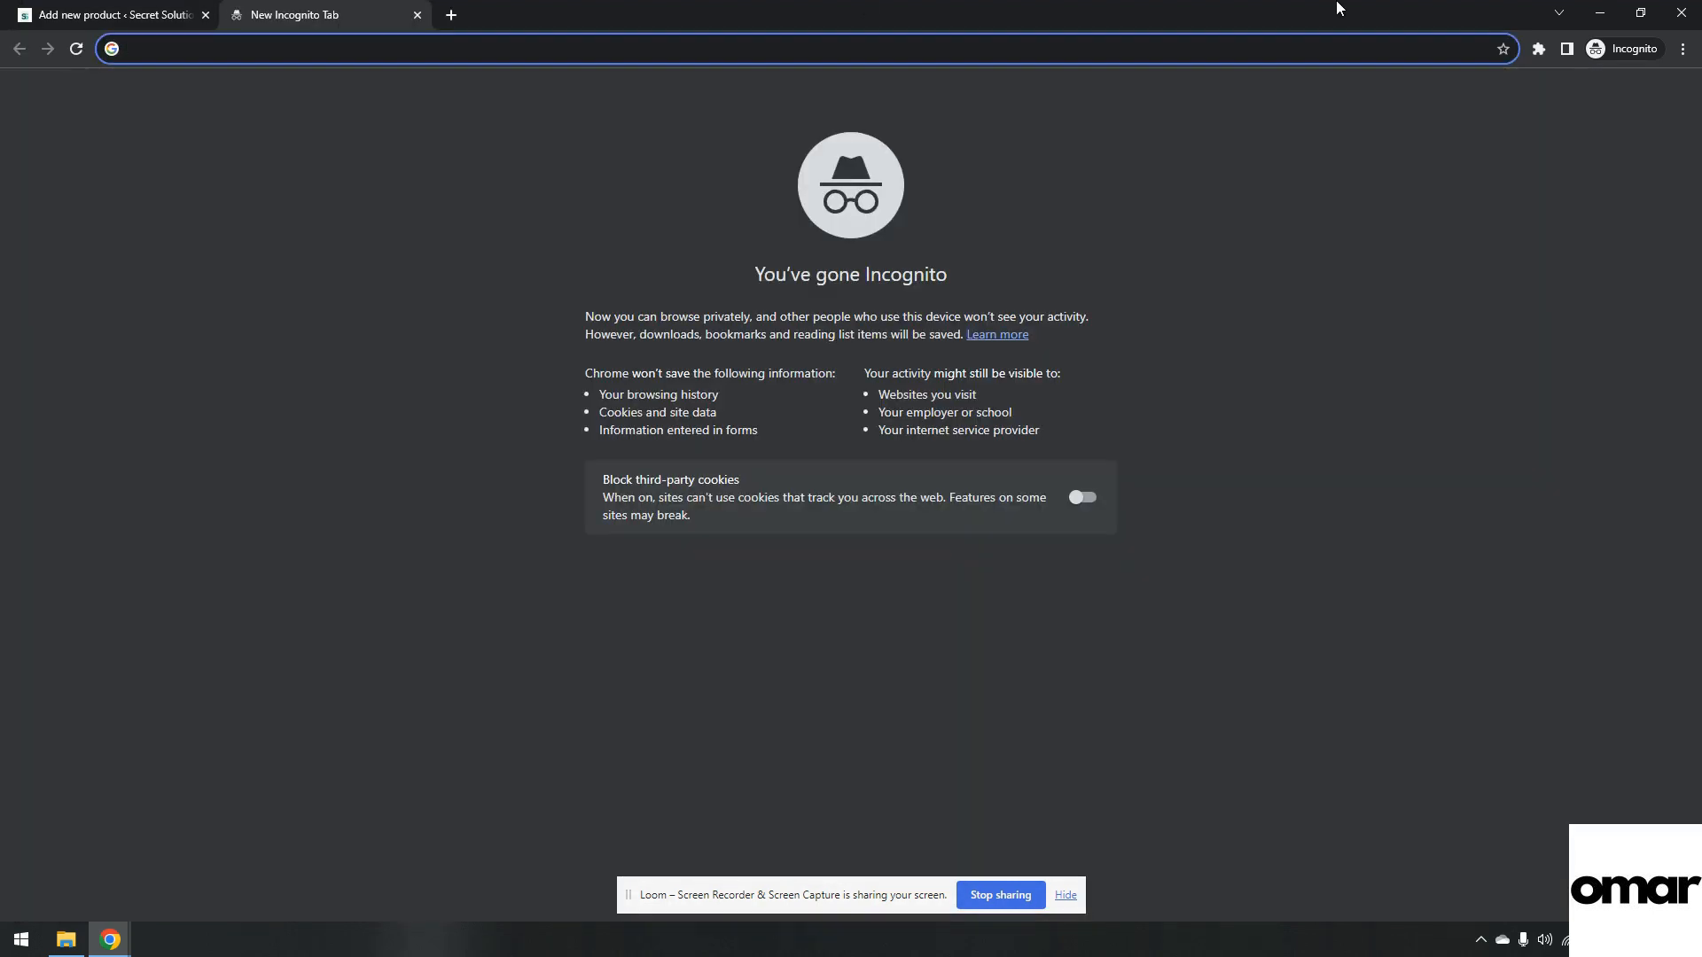
text(pexels.)
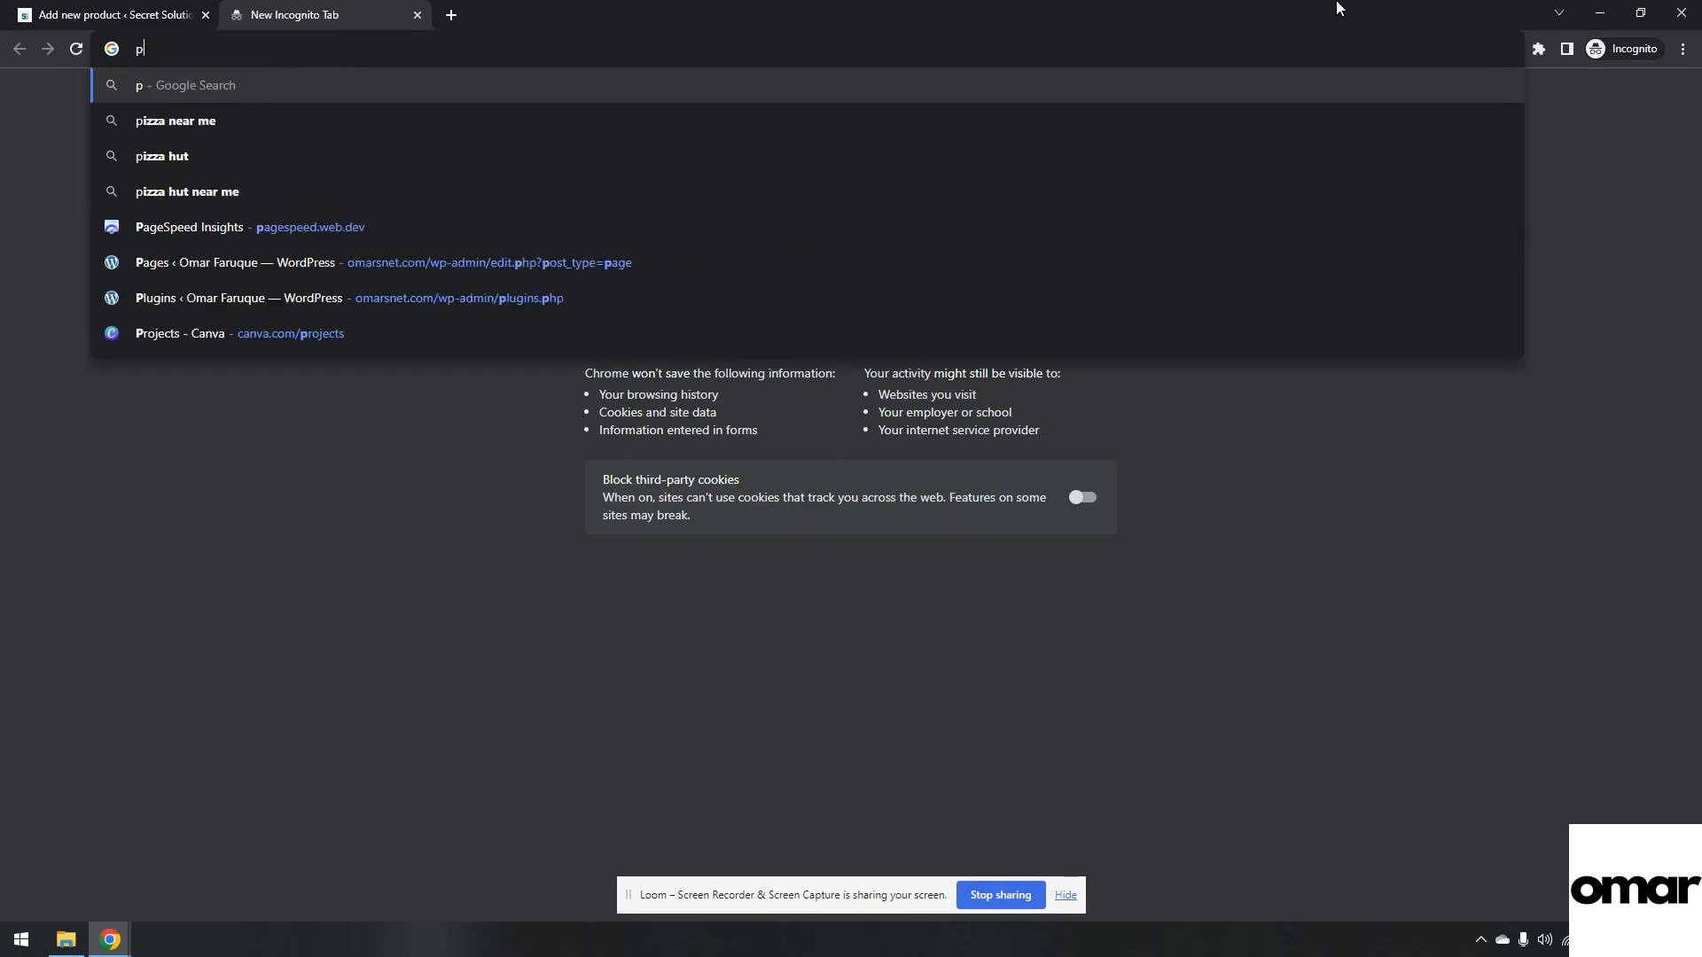
text(com)
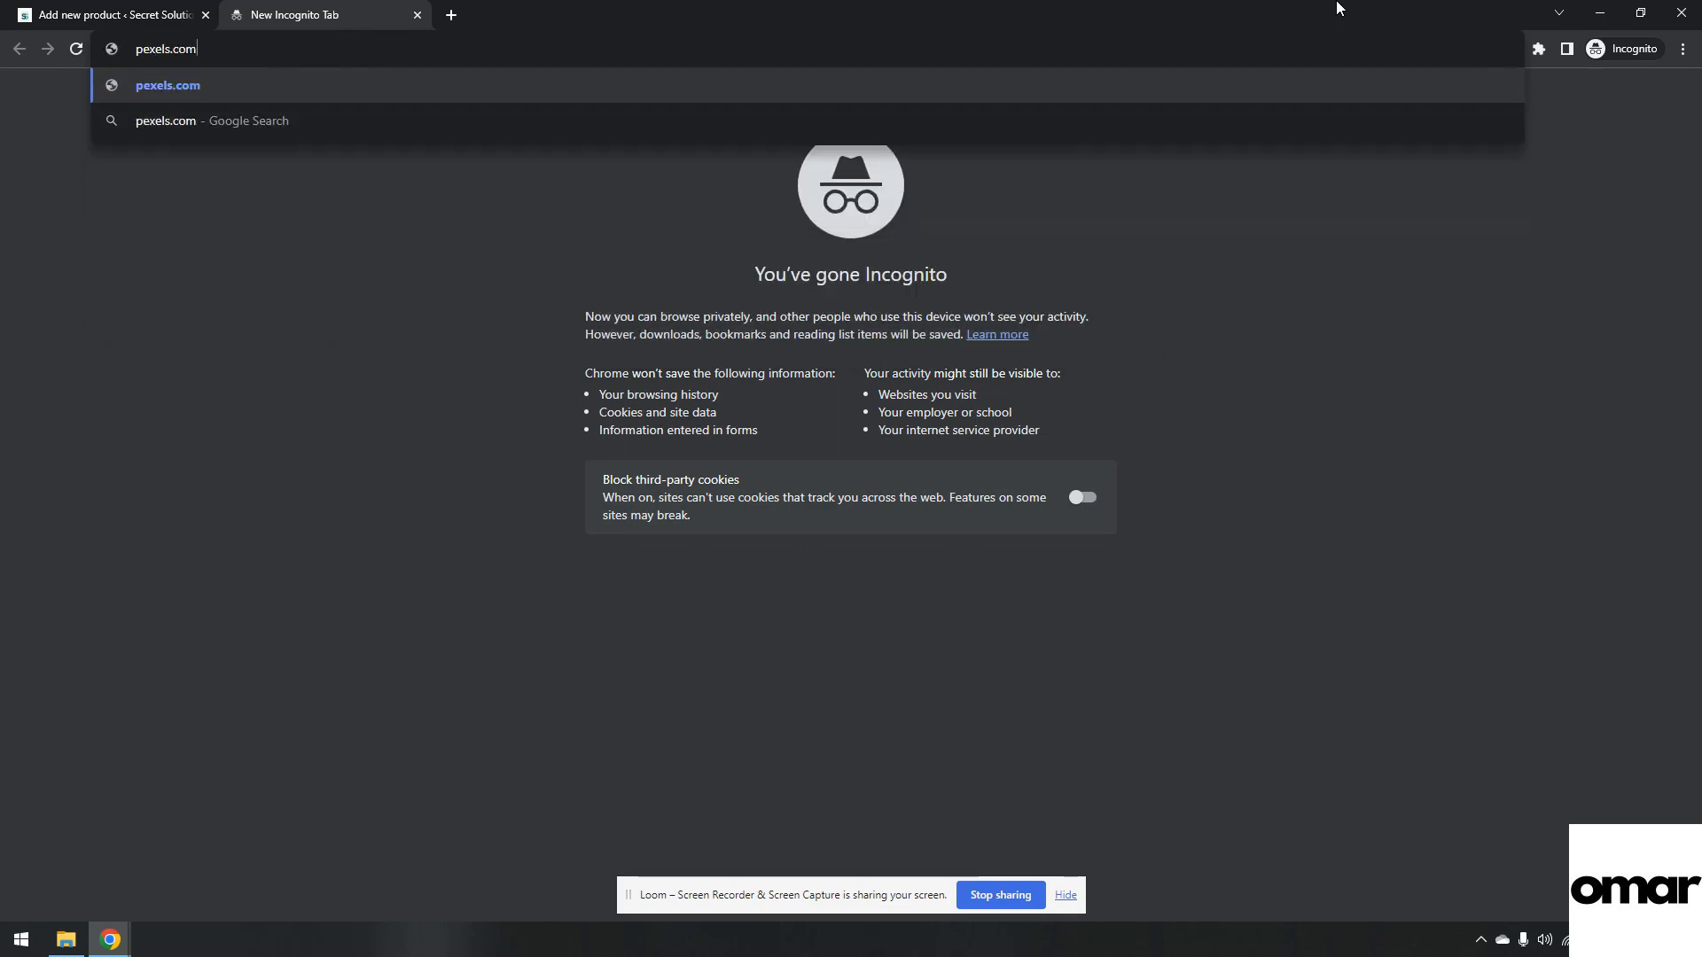
key(Return)
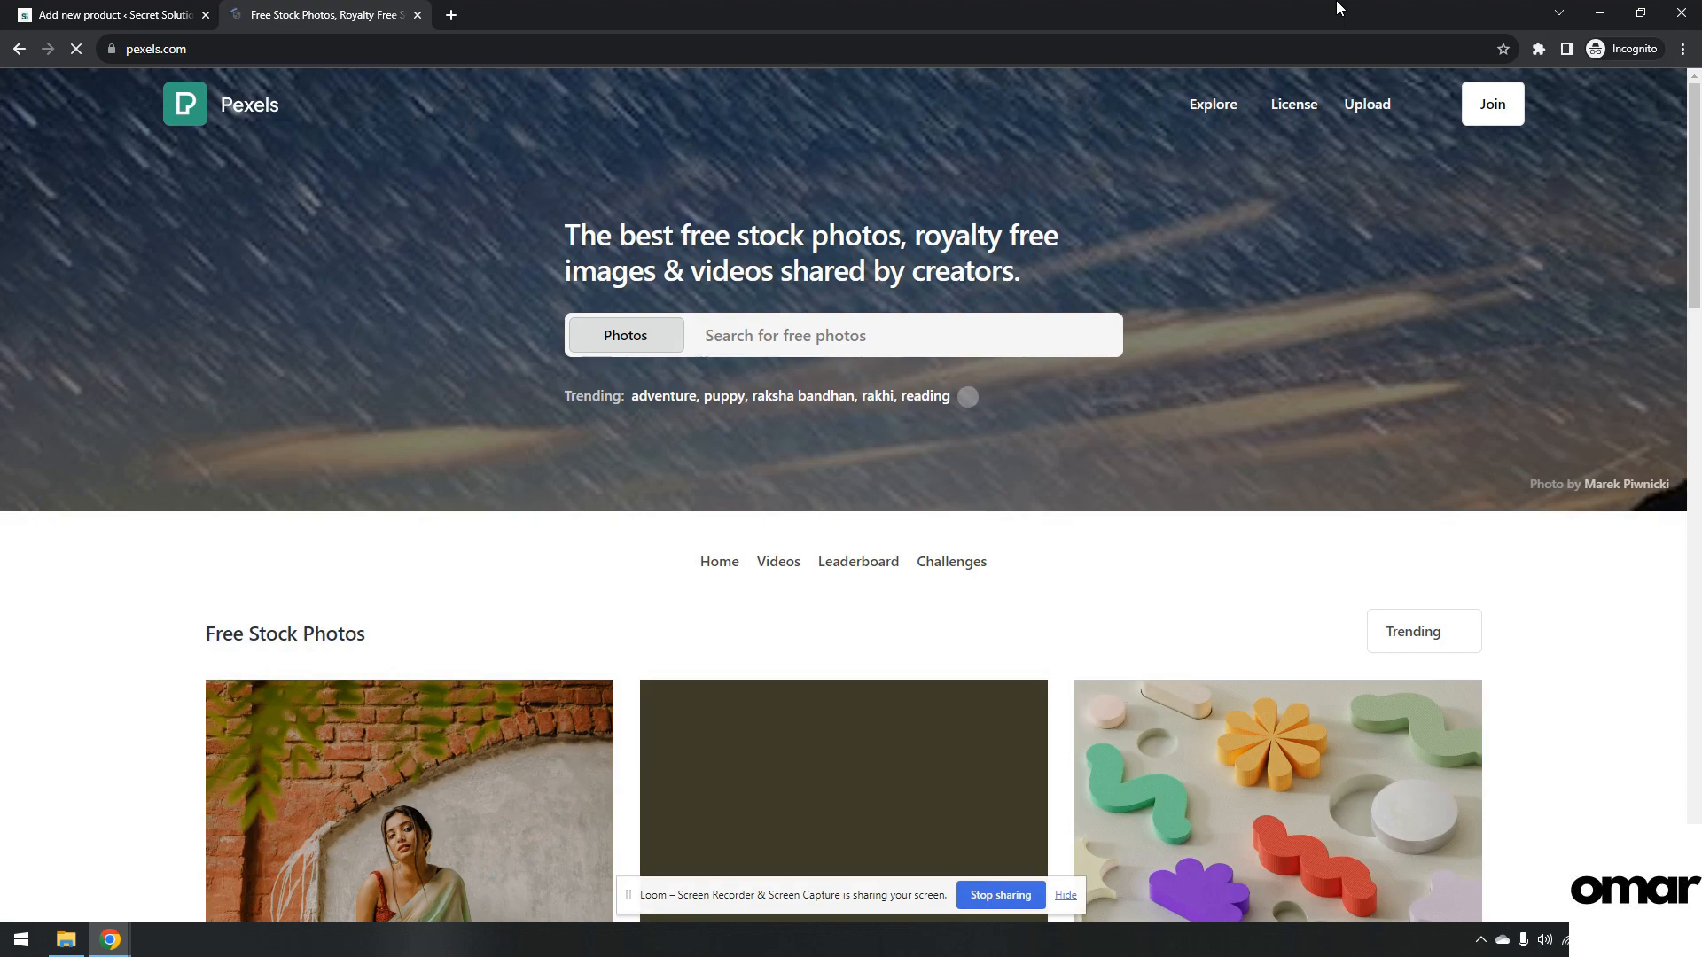
Download the photo of illustrated cards among plants from Pexels in the Small size, 640×899, and close the photo view.
scroll(1155, 241, down, 2)
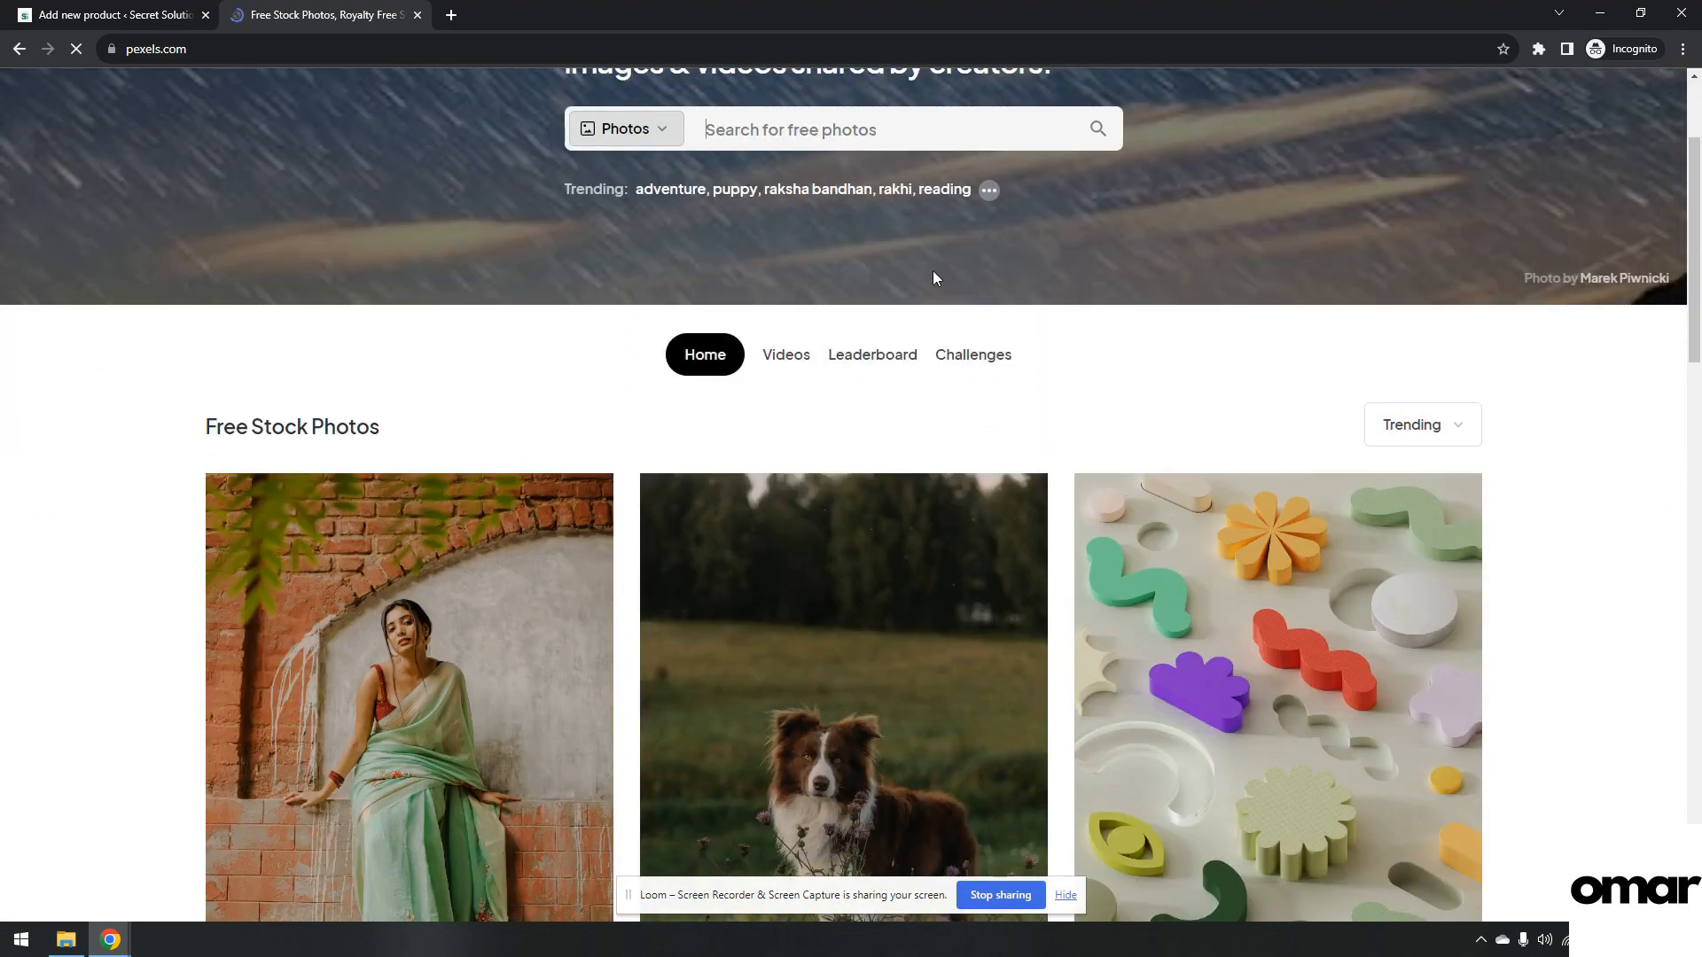
scroll(821, 346, down, 10)
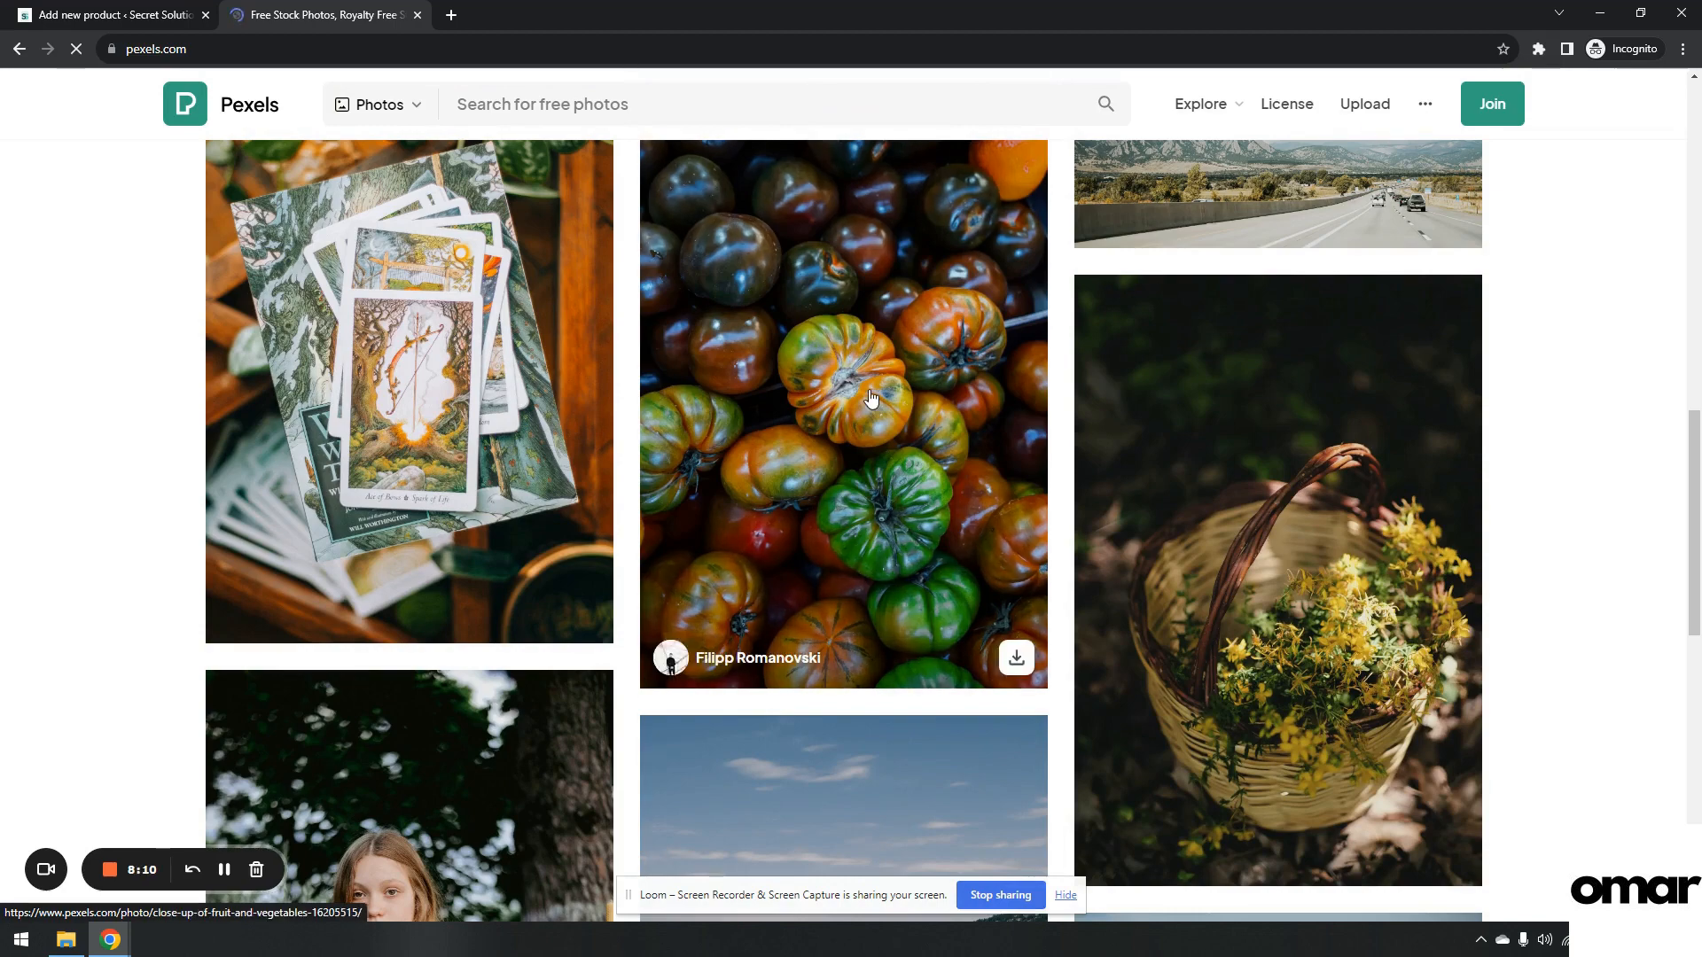
click(417, 399)
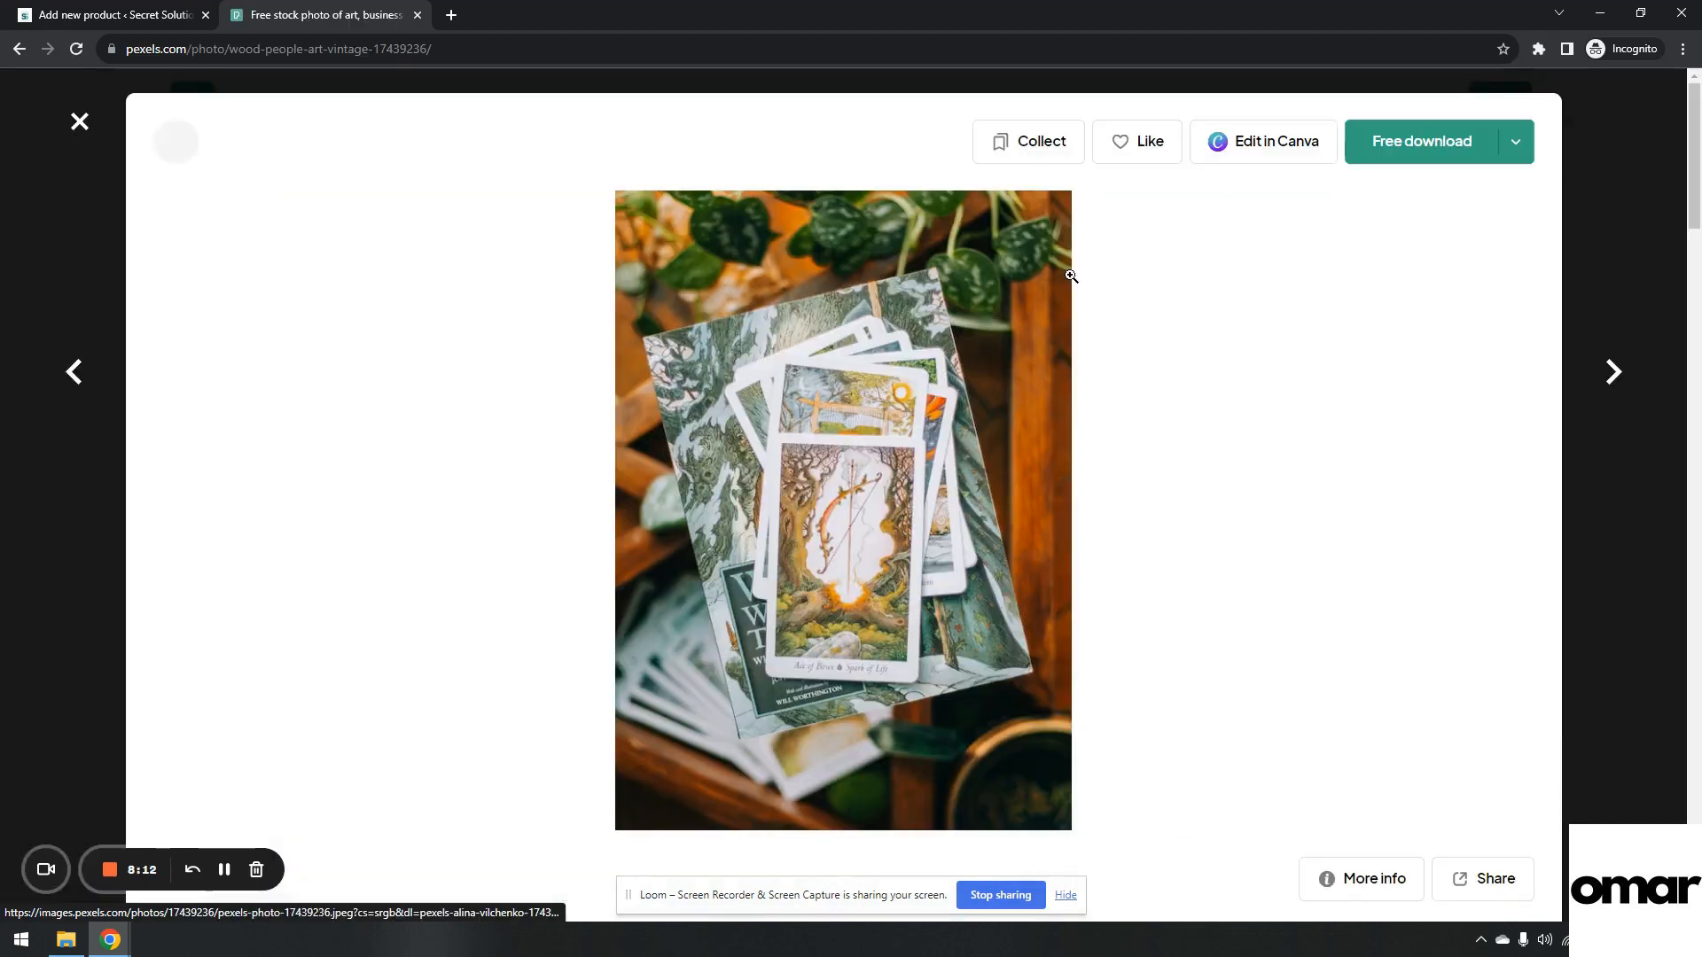
click(1516, 151)
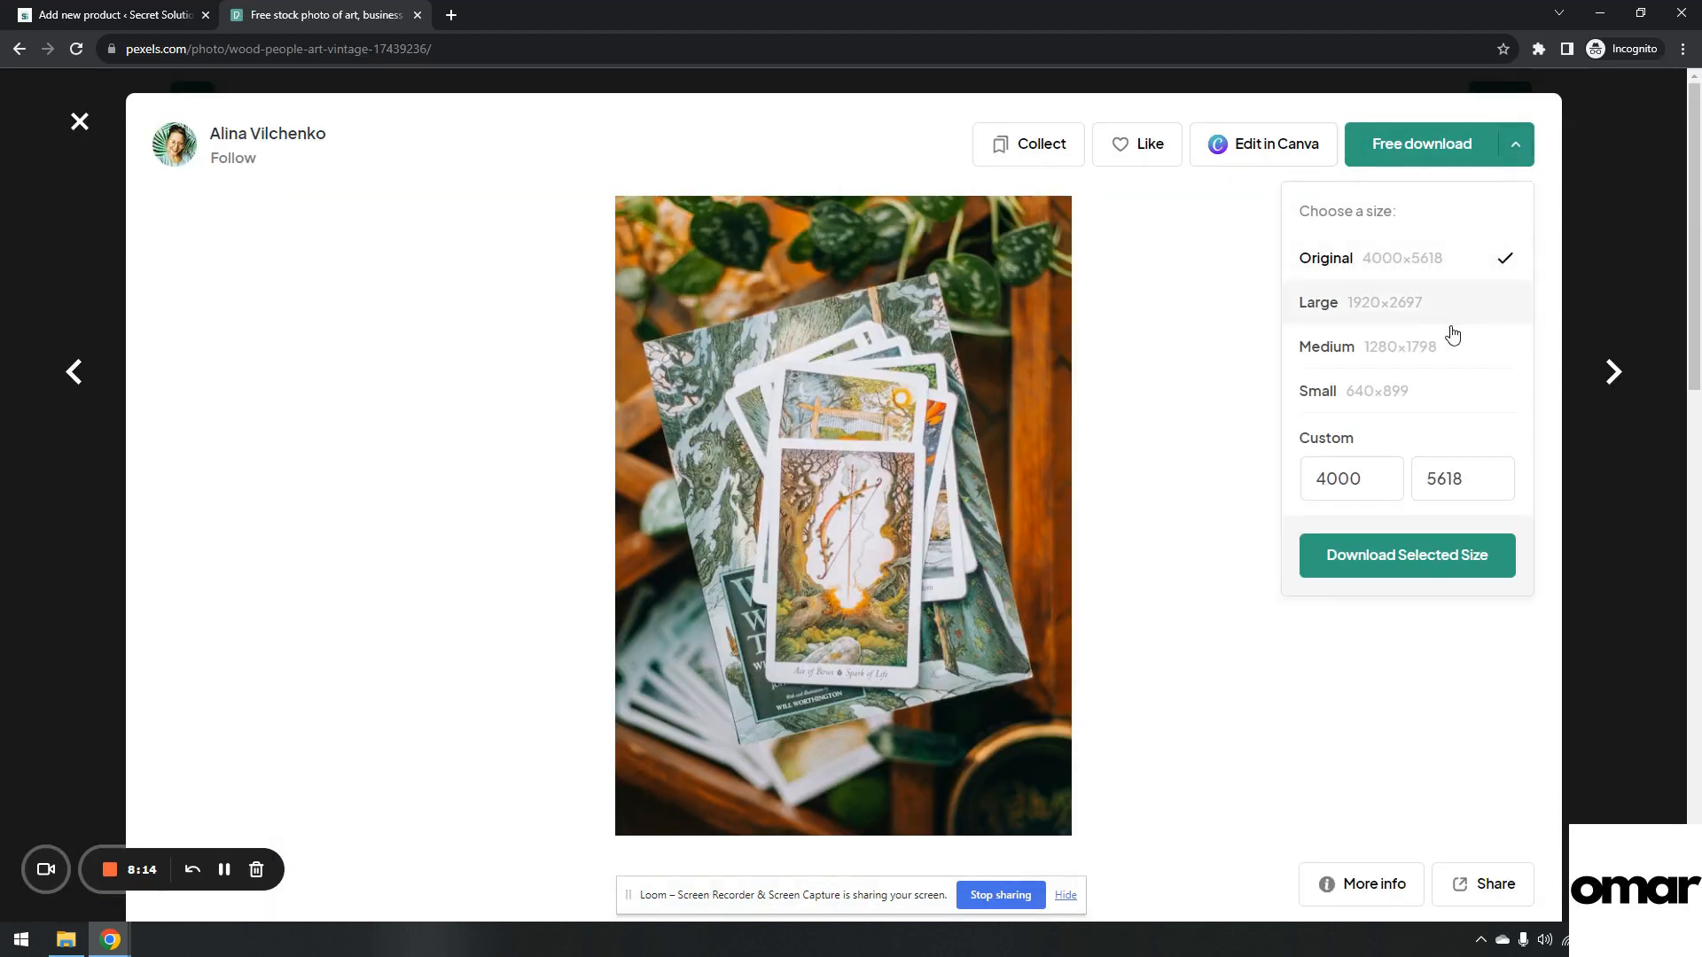
click(1383, 391)
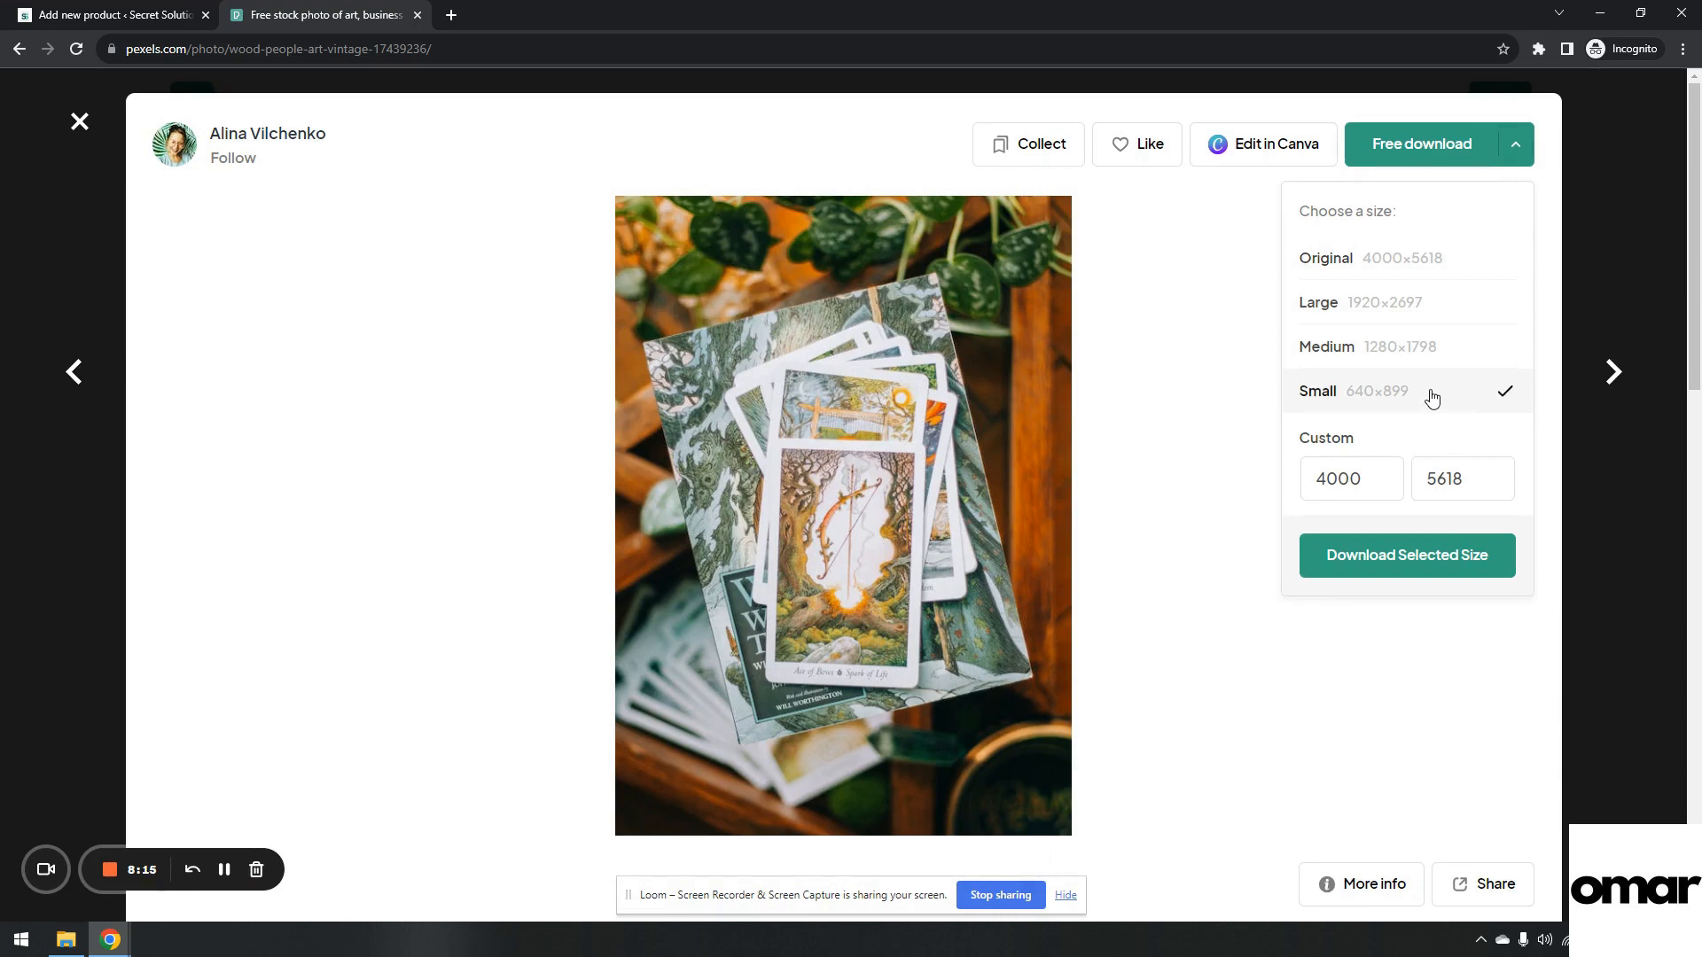
click(1436, 560)
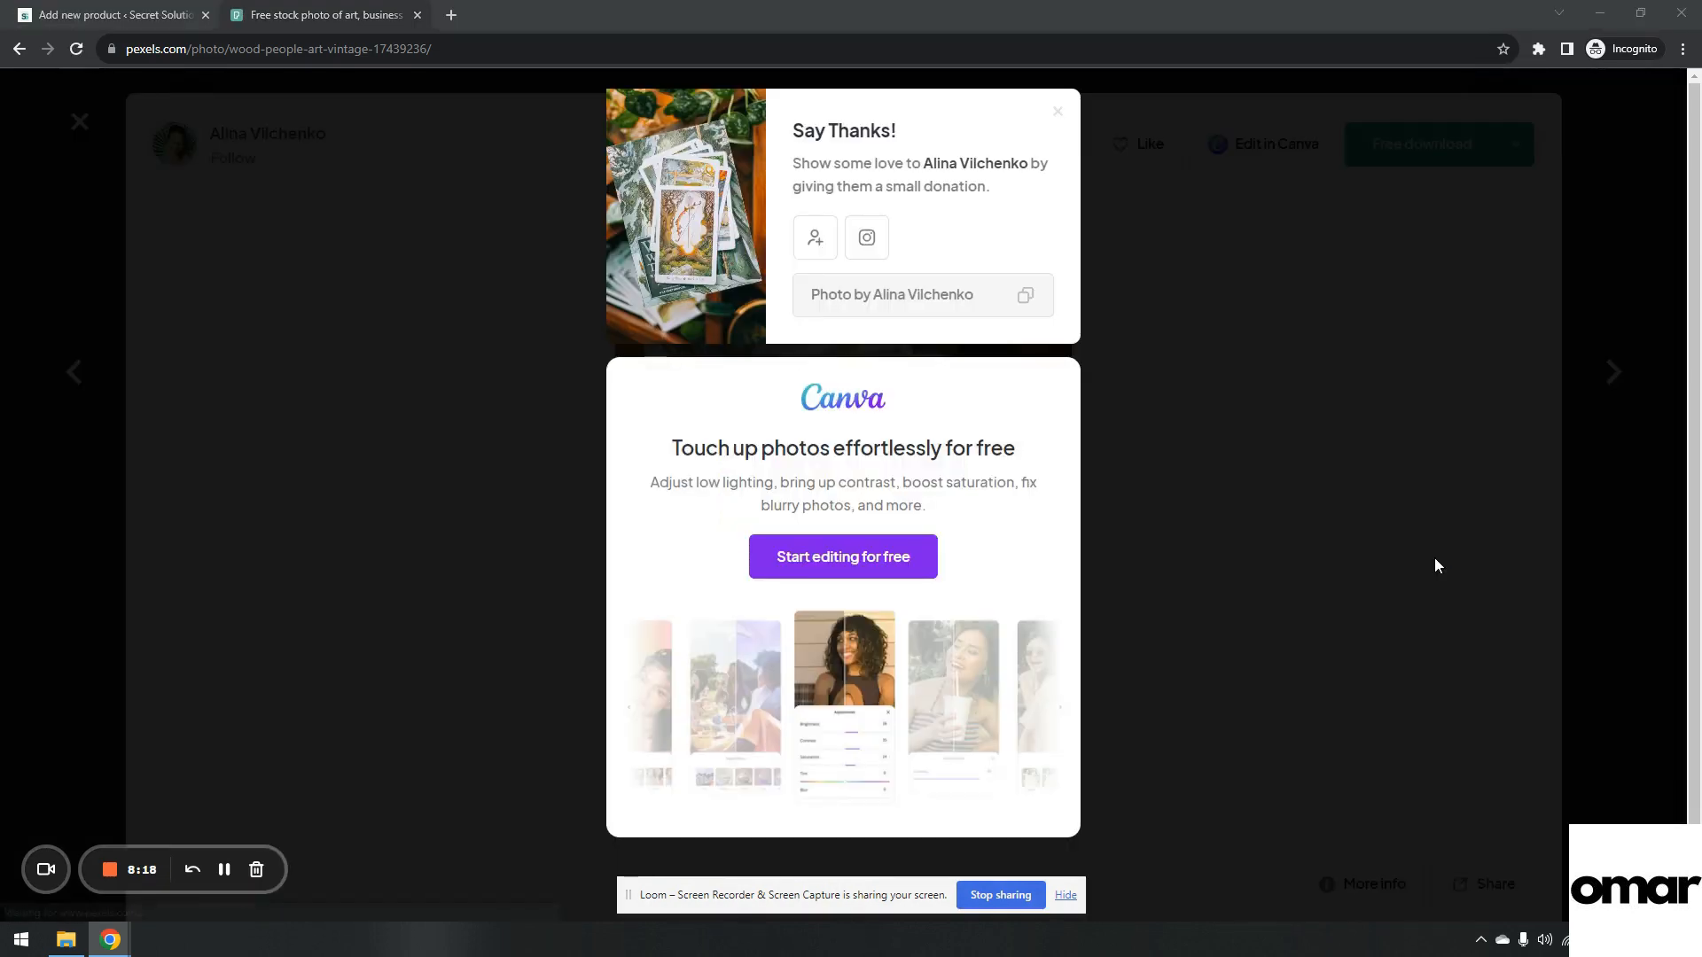
click(1223, 741)
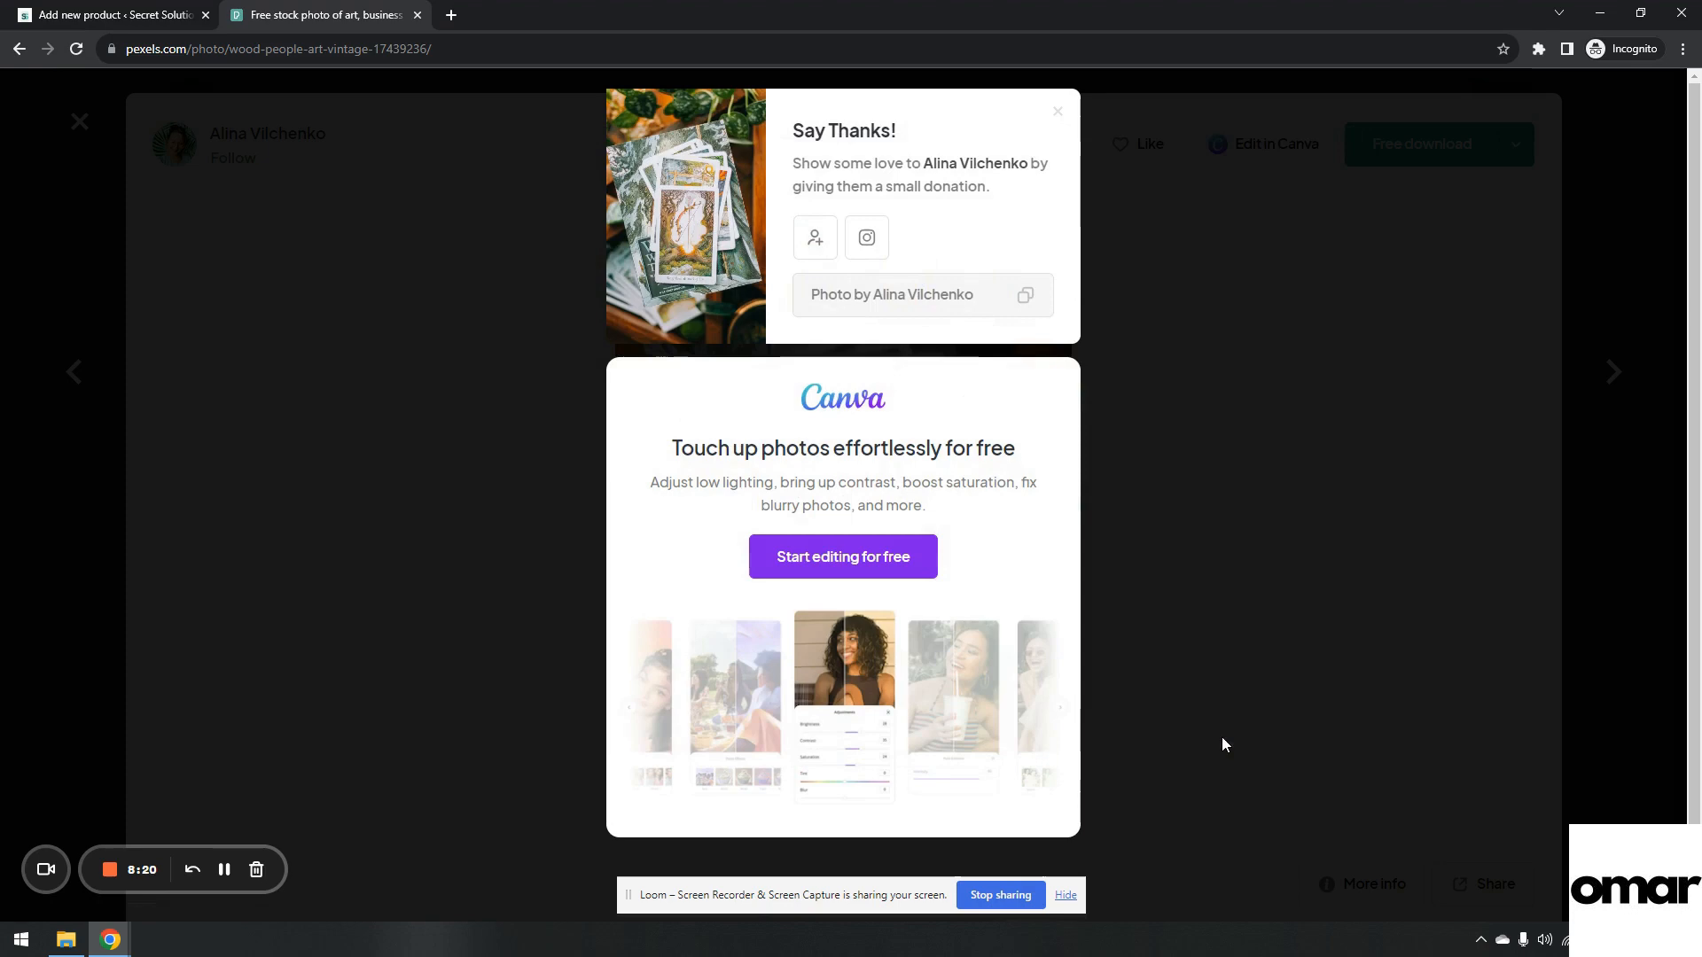
click(1596, 353)
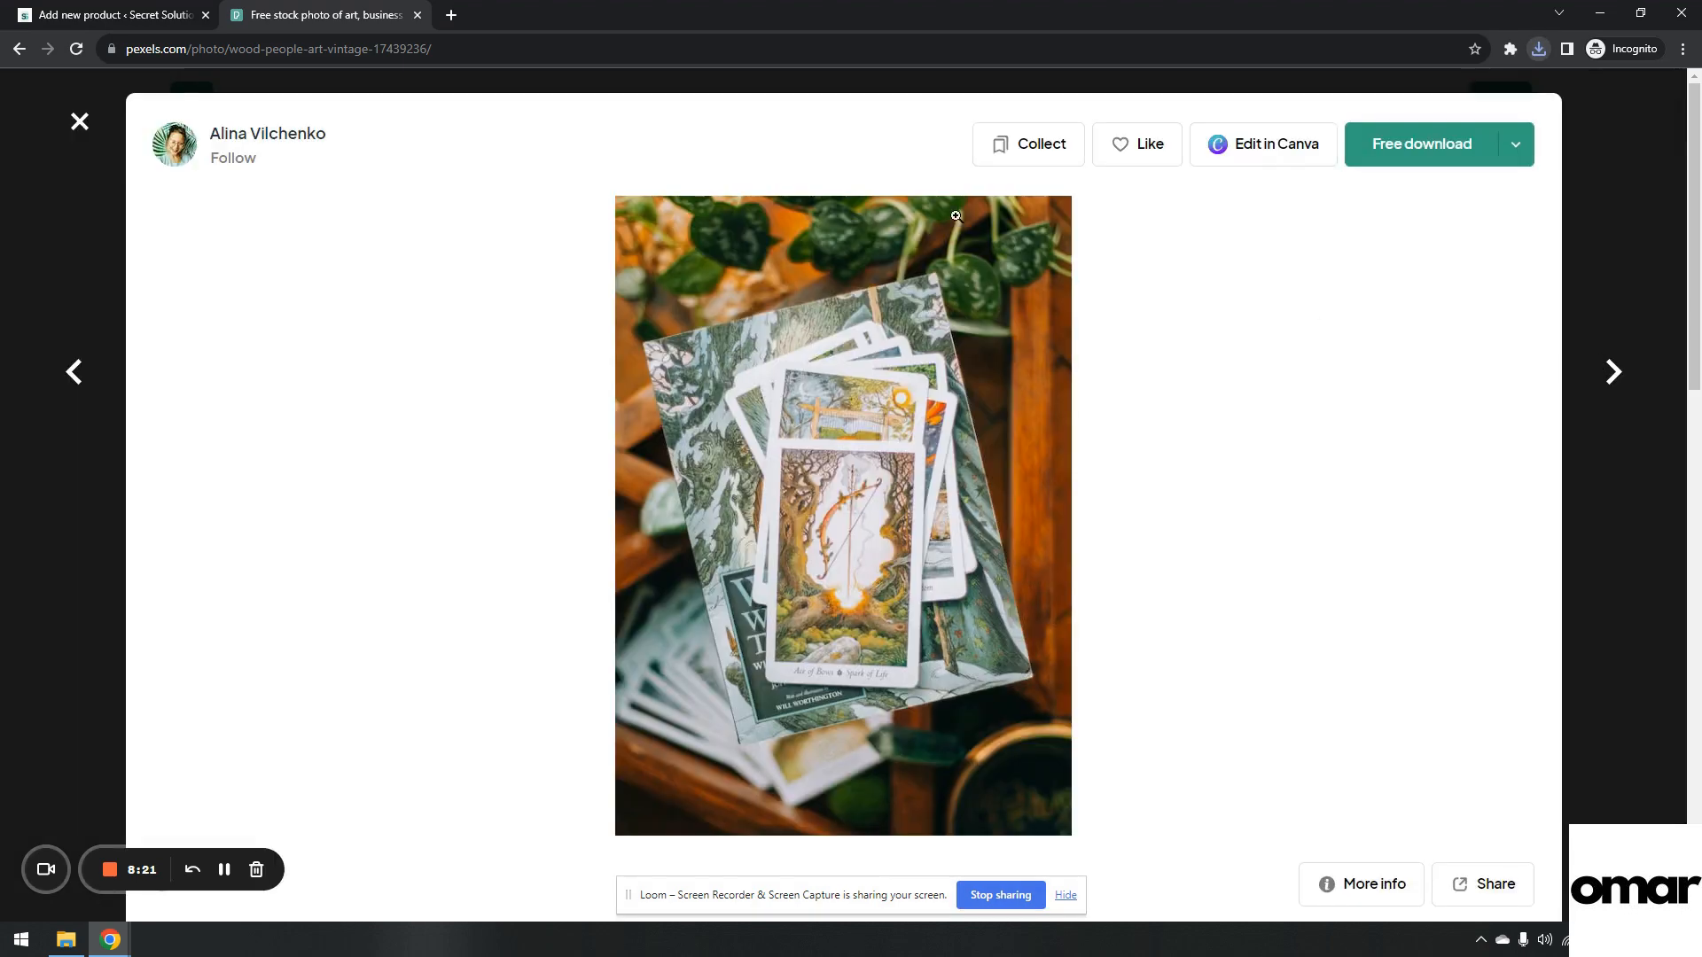
click(5, 242)
Compress the downloaded photo on tinyjpg.com in a new tab and save the result over the original file in the ridgellc folder.
click(451, 15)
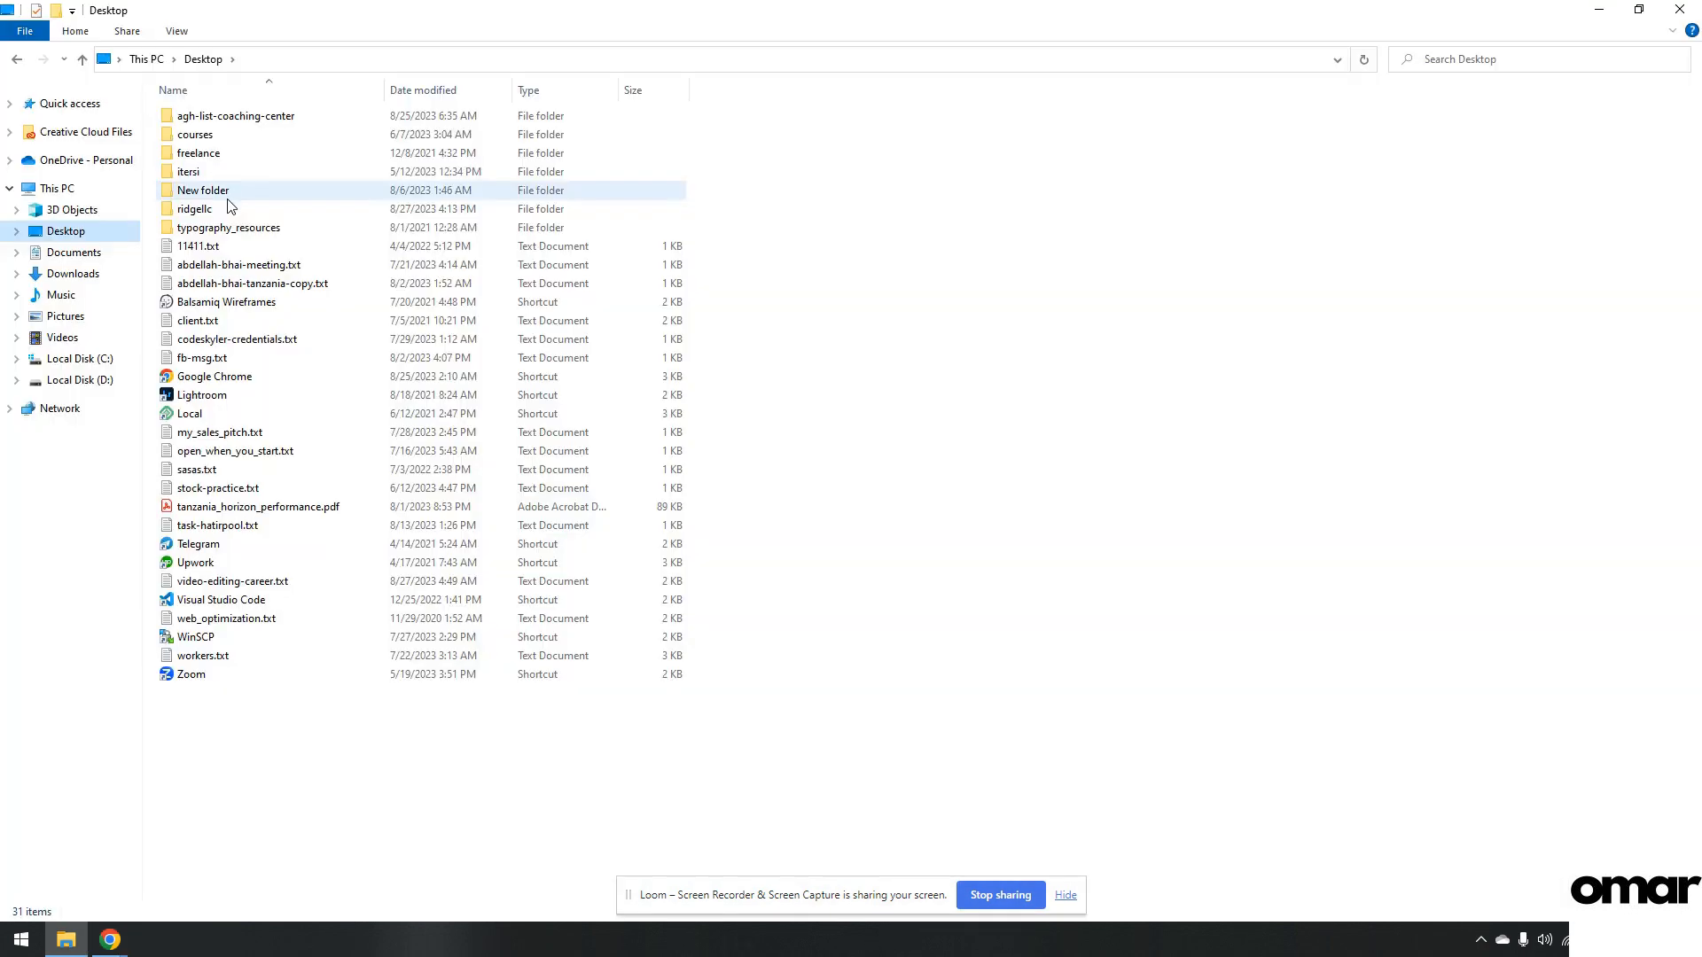
double_click(227, 206)
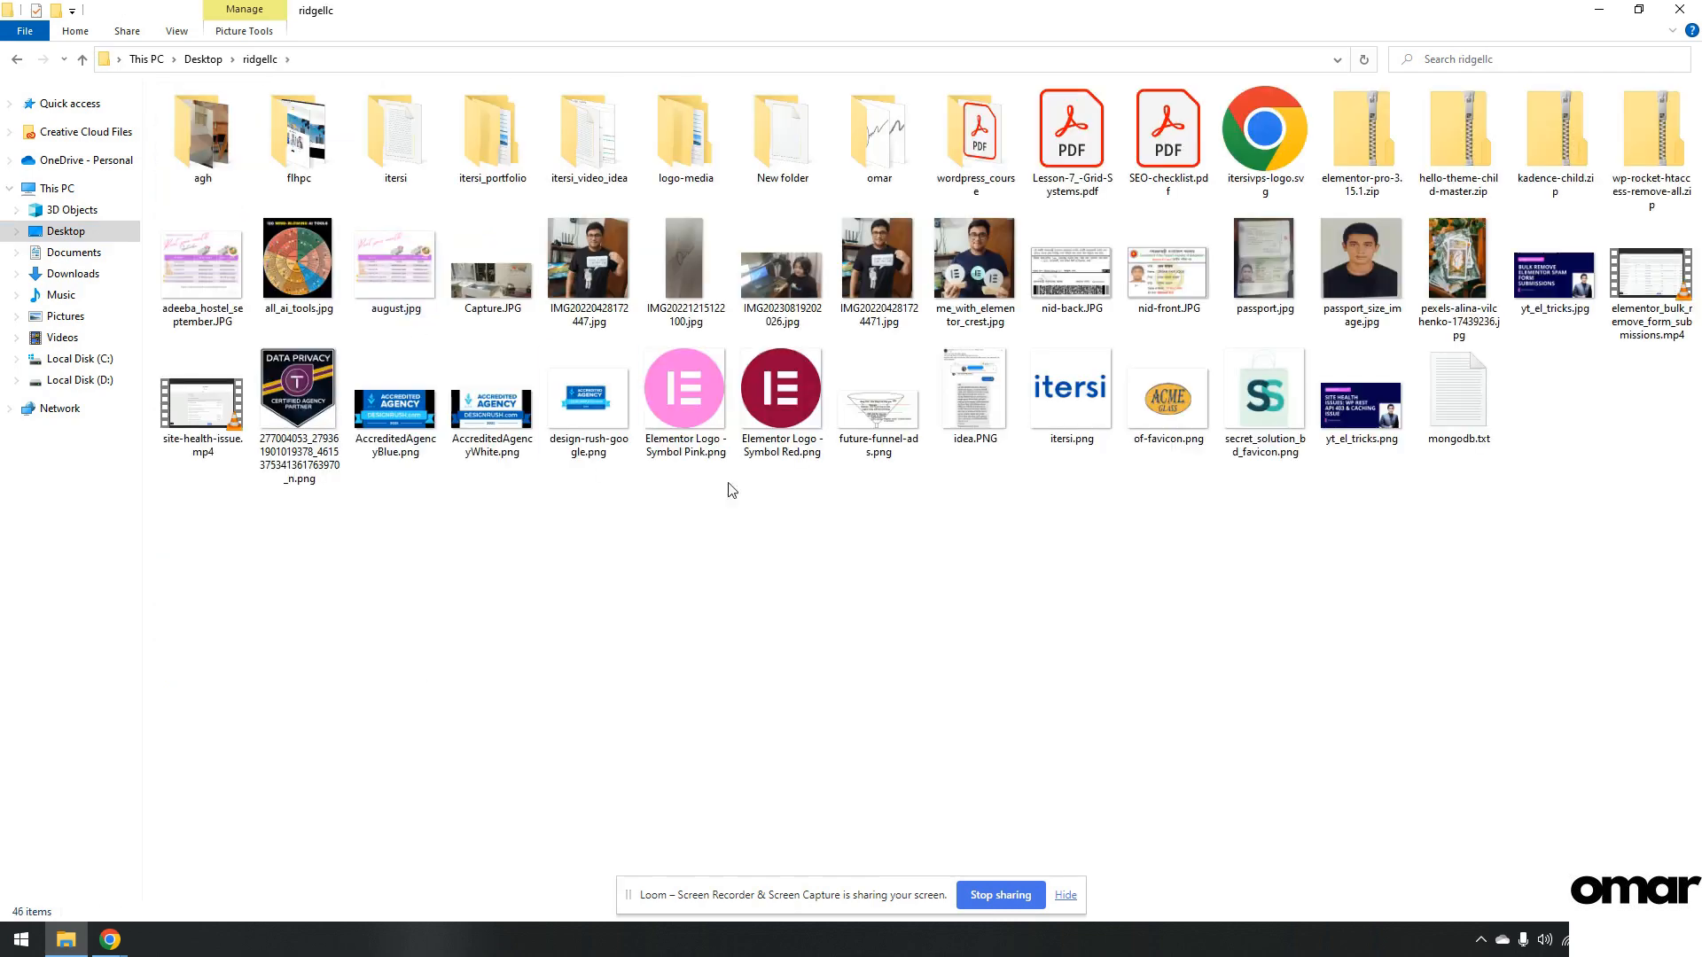
drag(1458, 266, 872, 309)
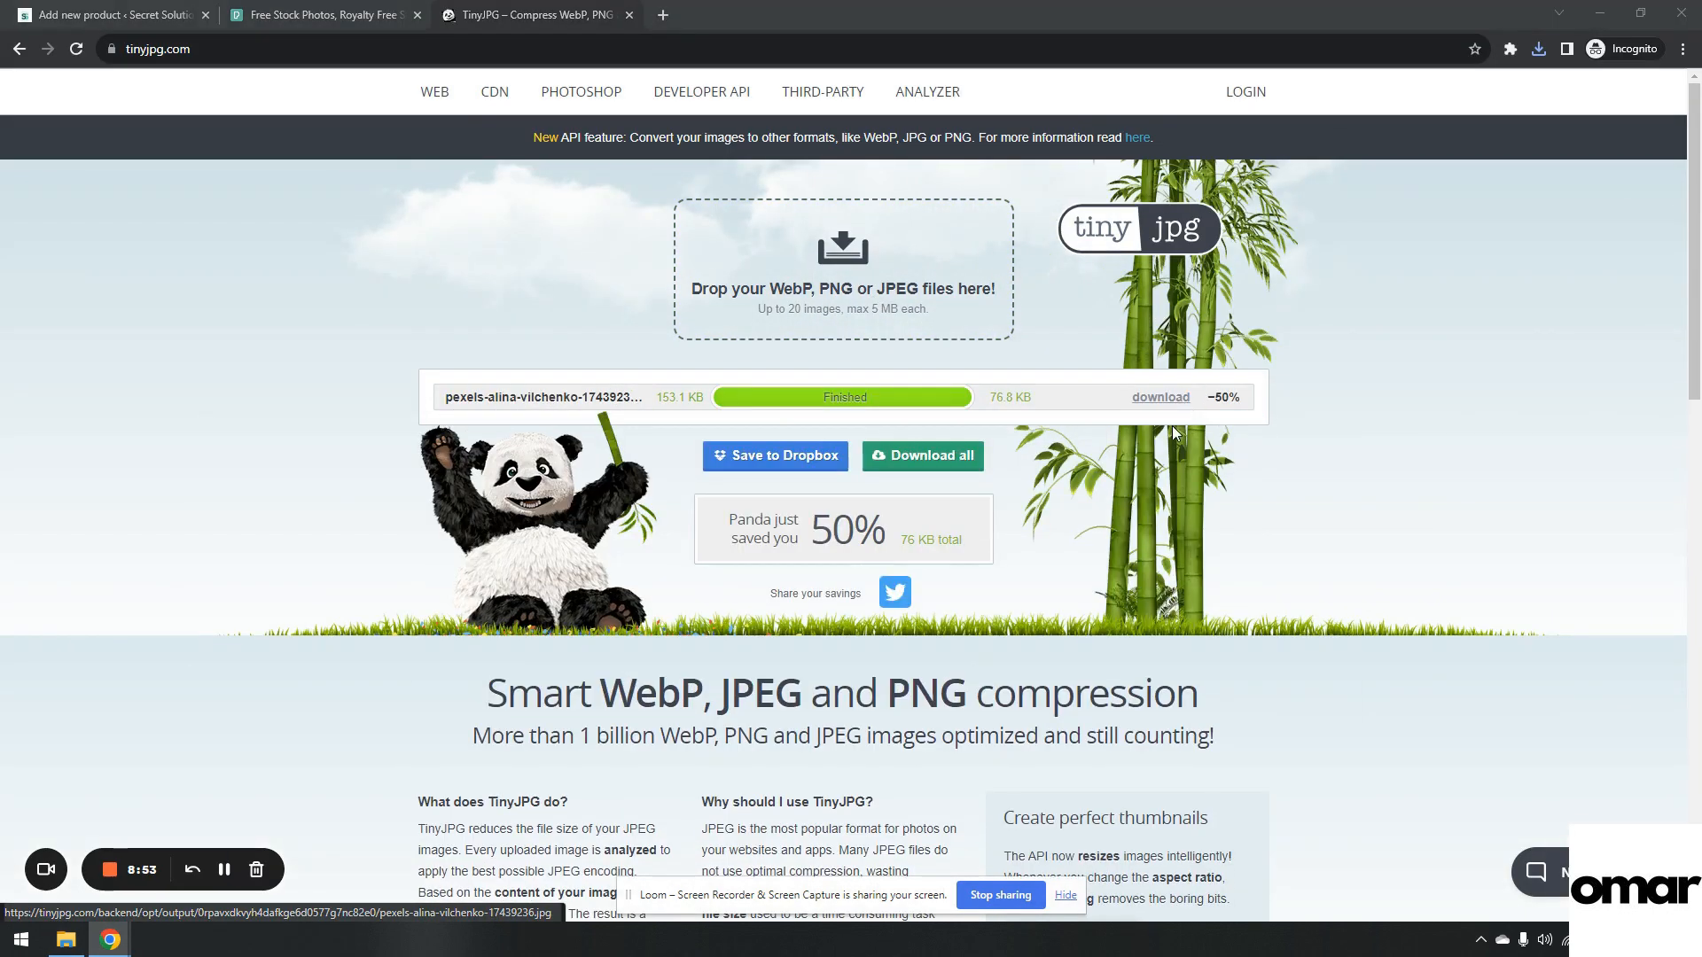
click(1172, 399)
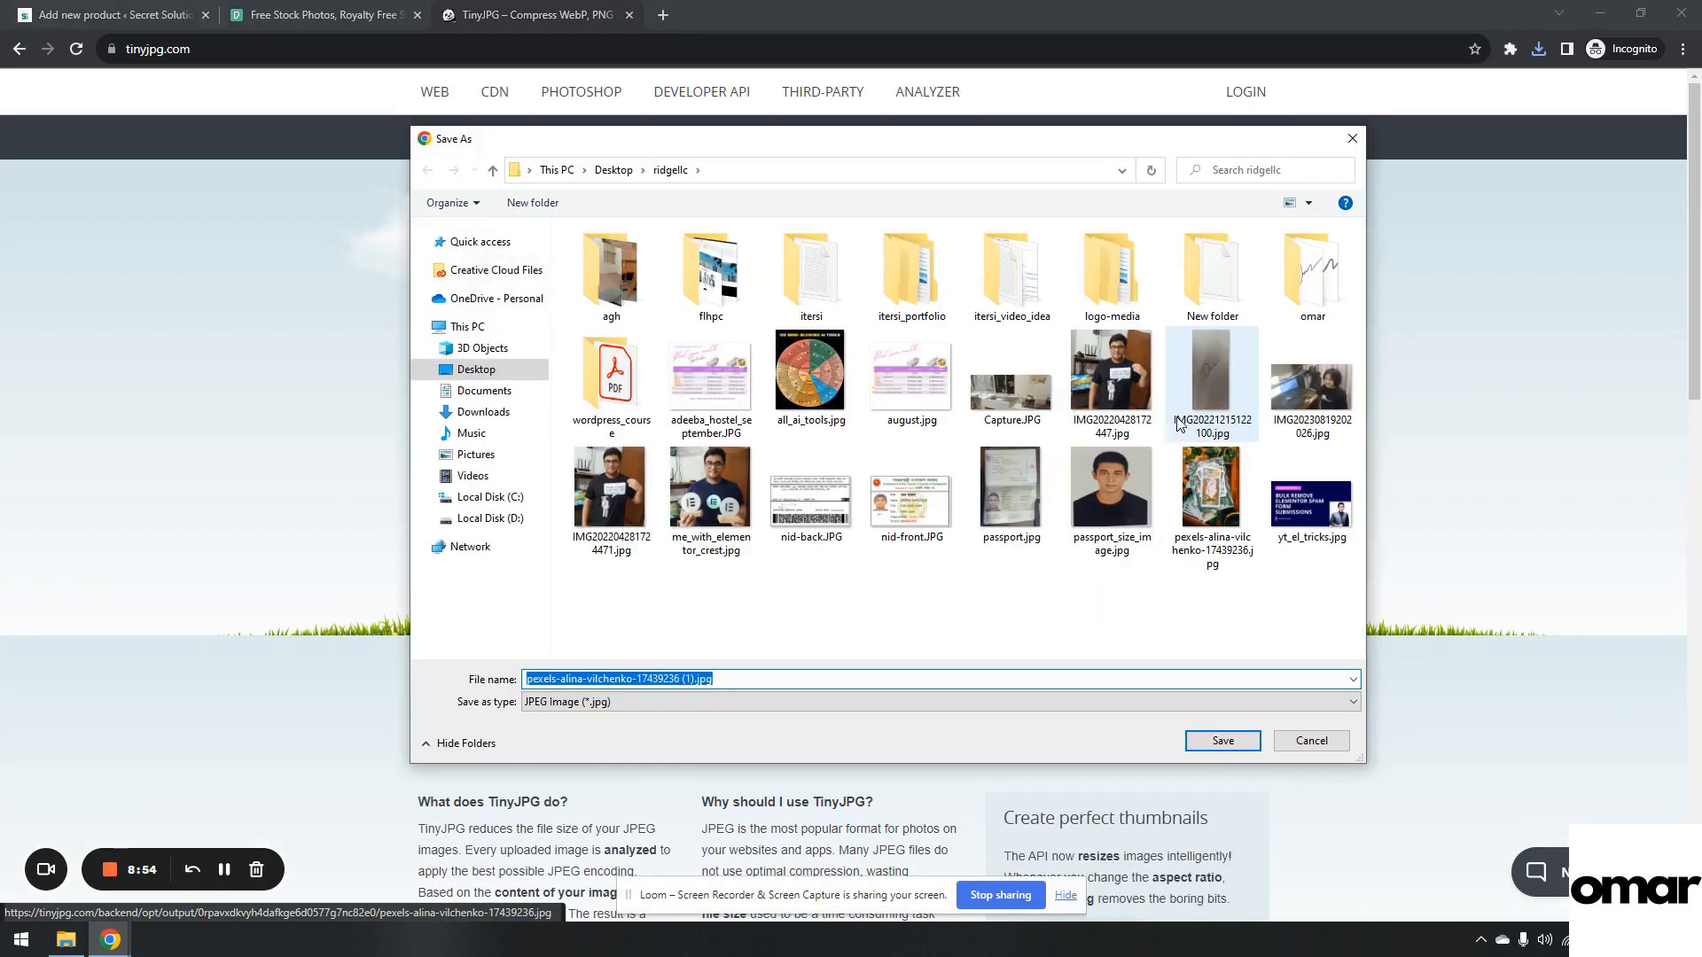
click(1229, 496)
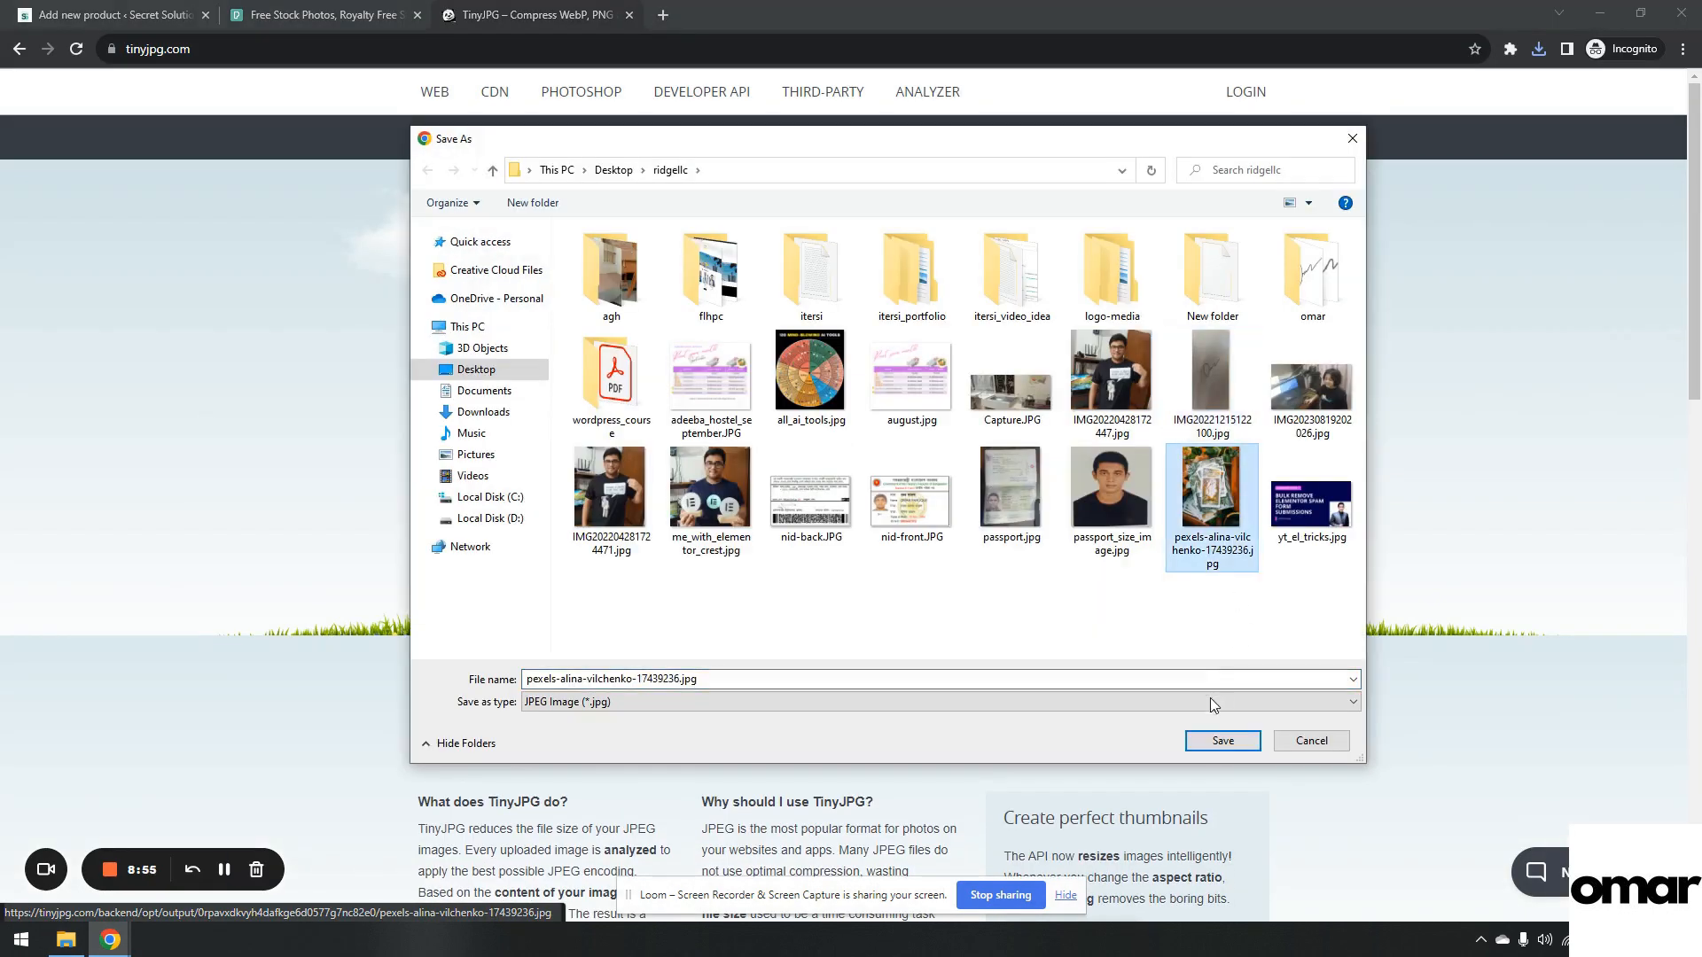
click(1221, 741)
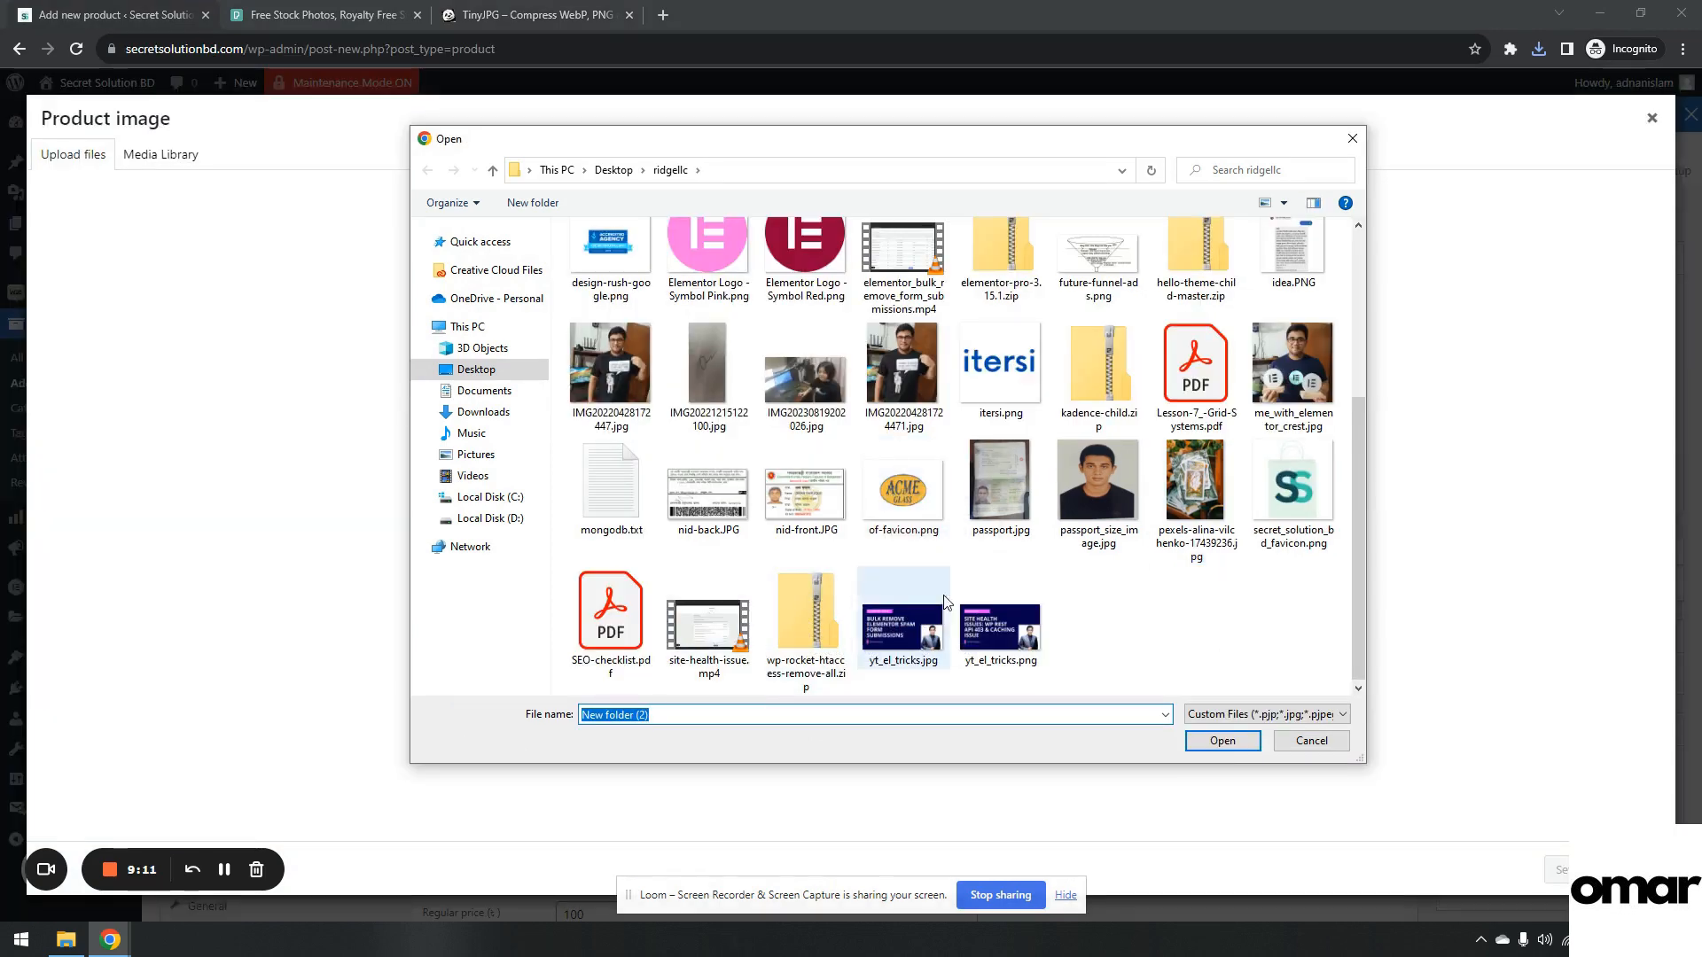
Upload the compressed card photo from the ridgellc folder as the product image and publish Product 1.
scroll(954, 603, up, 3)
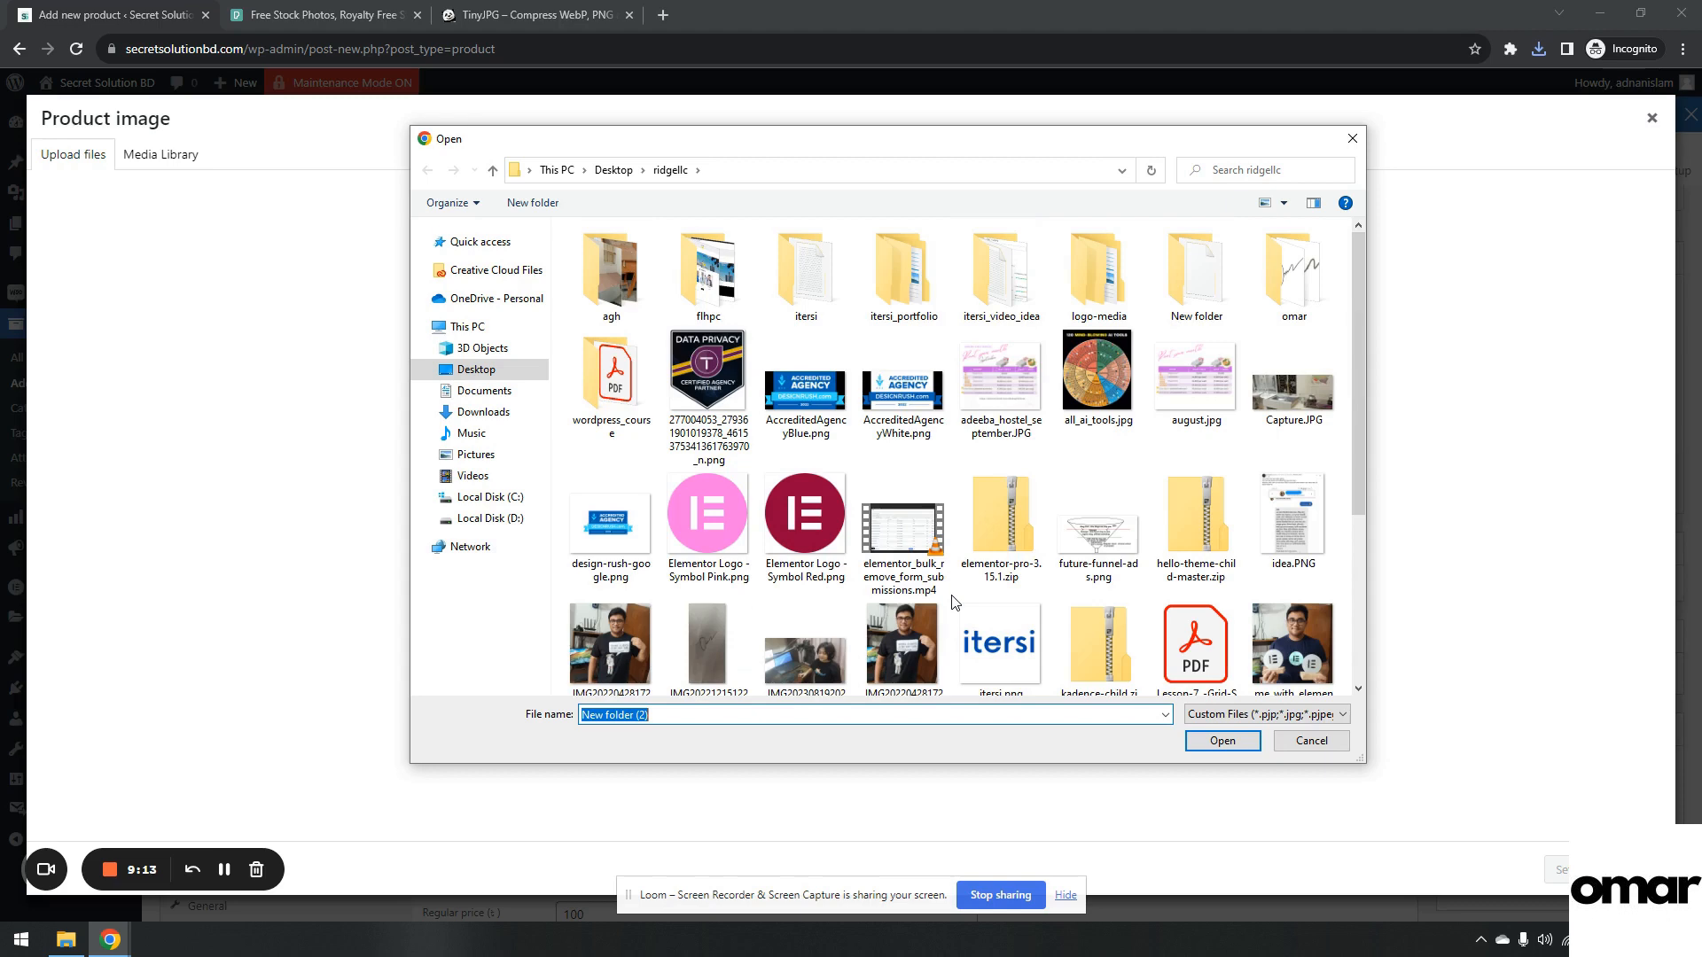
scroll(1108, 460, down, 2)
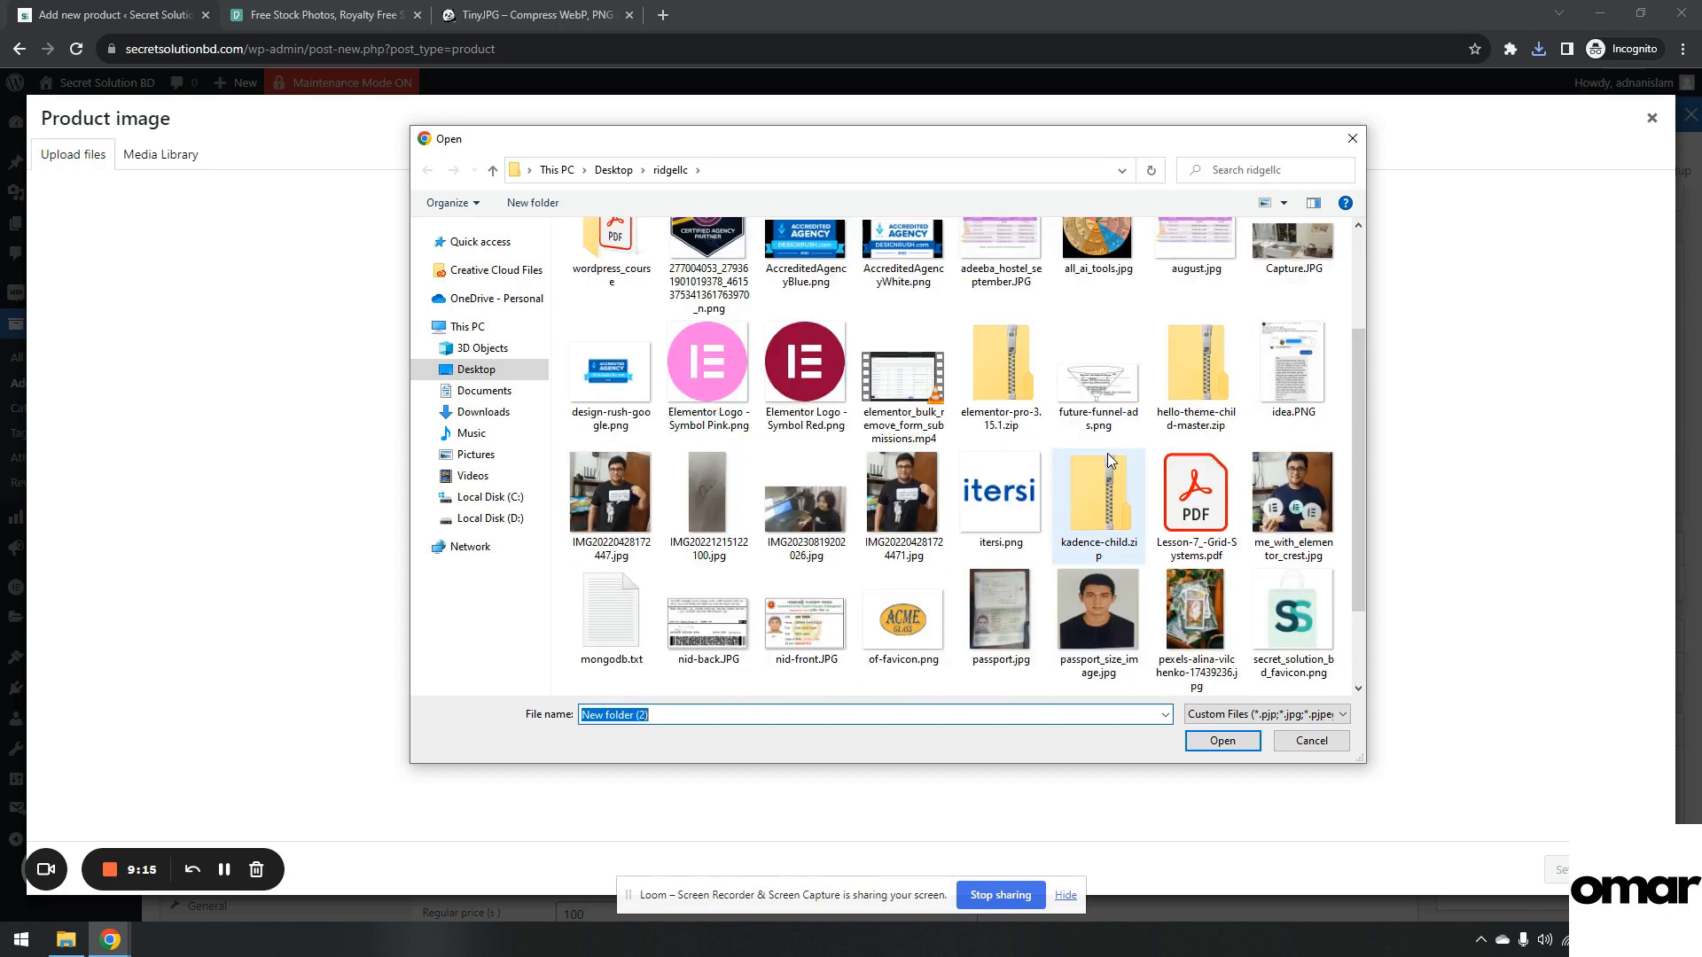
double_click(1172, 608)
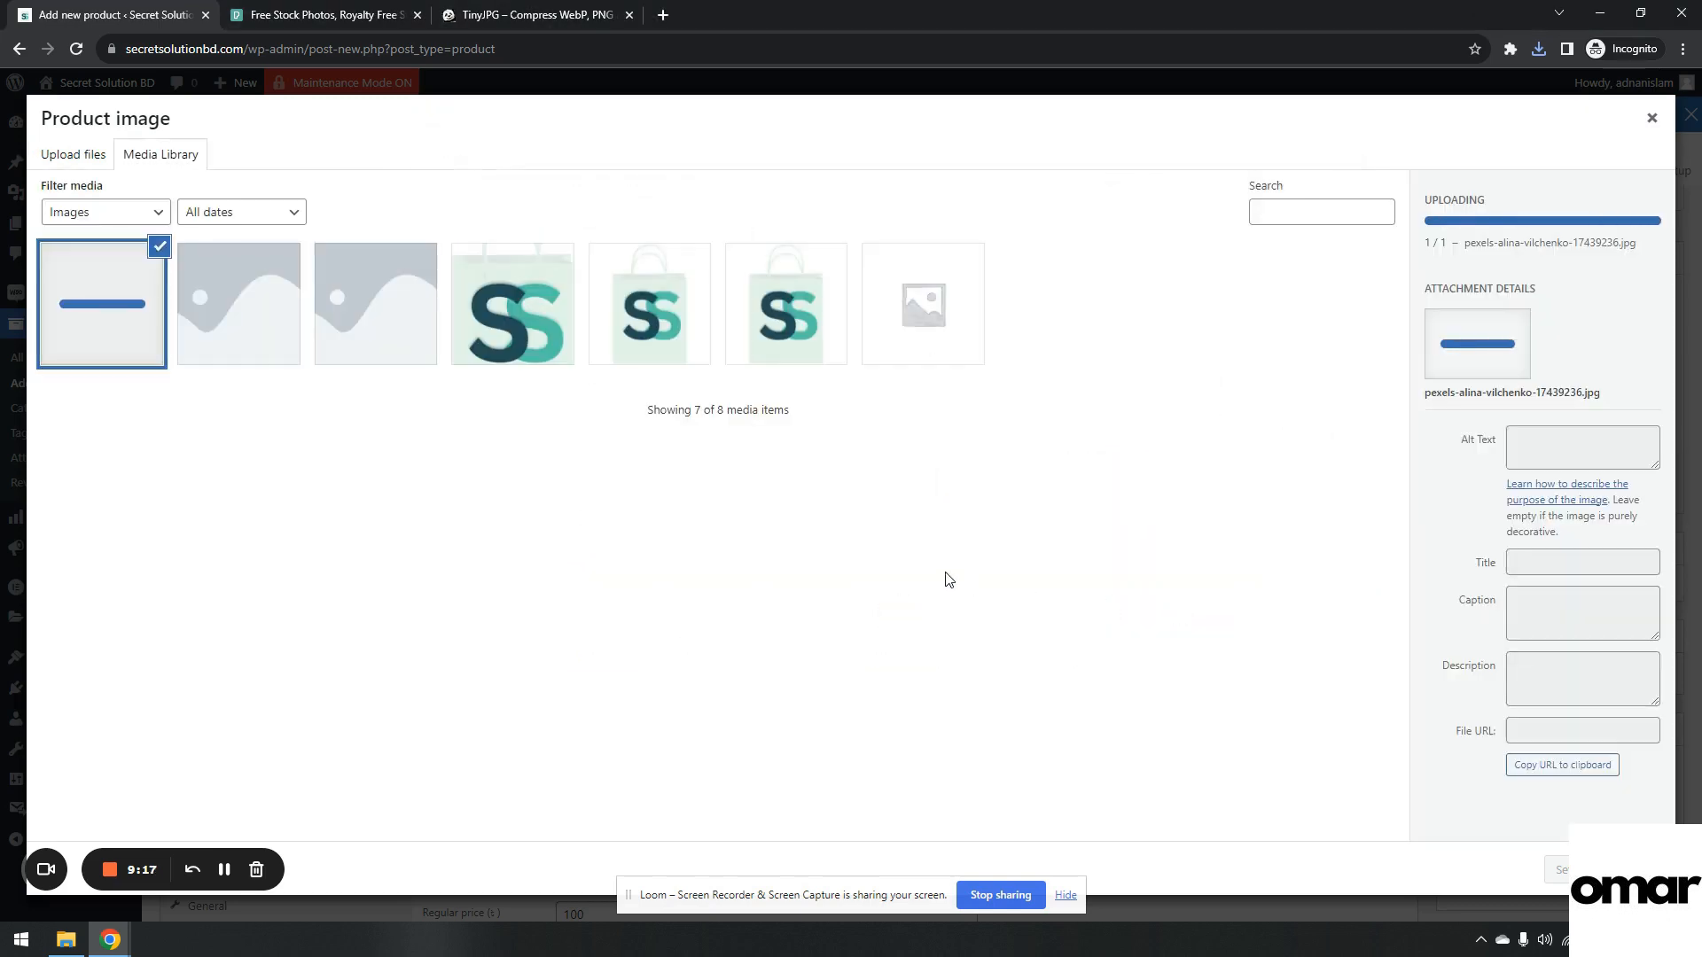
click(1557, 869)
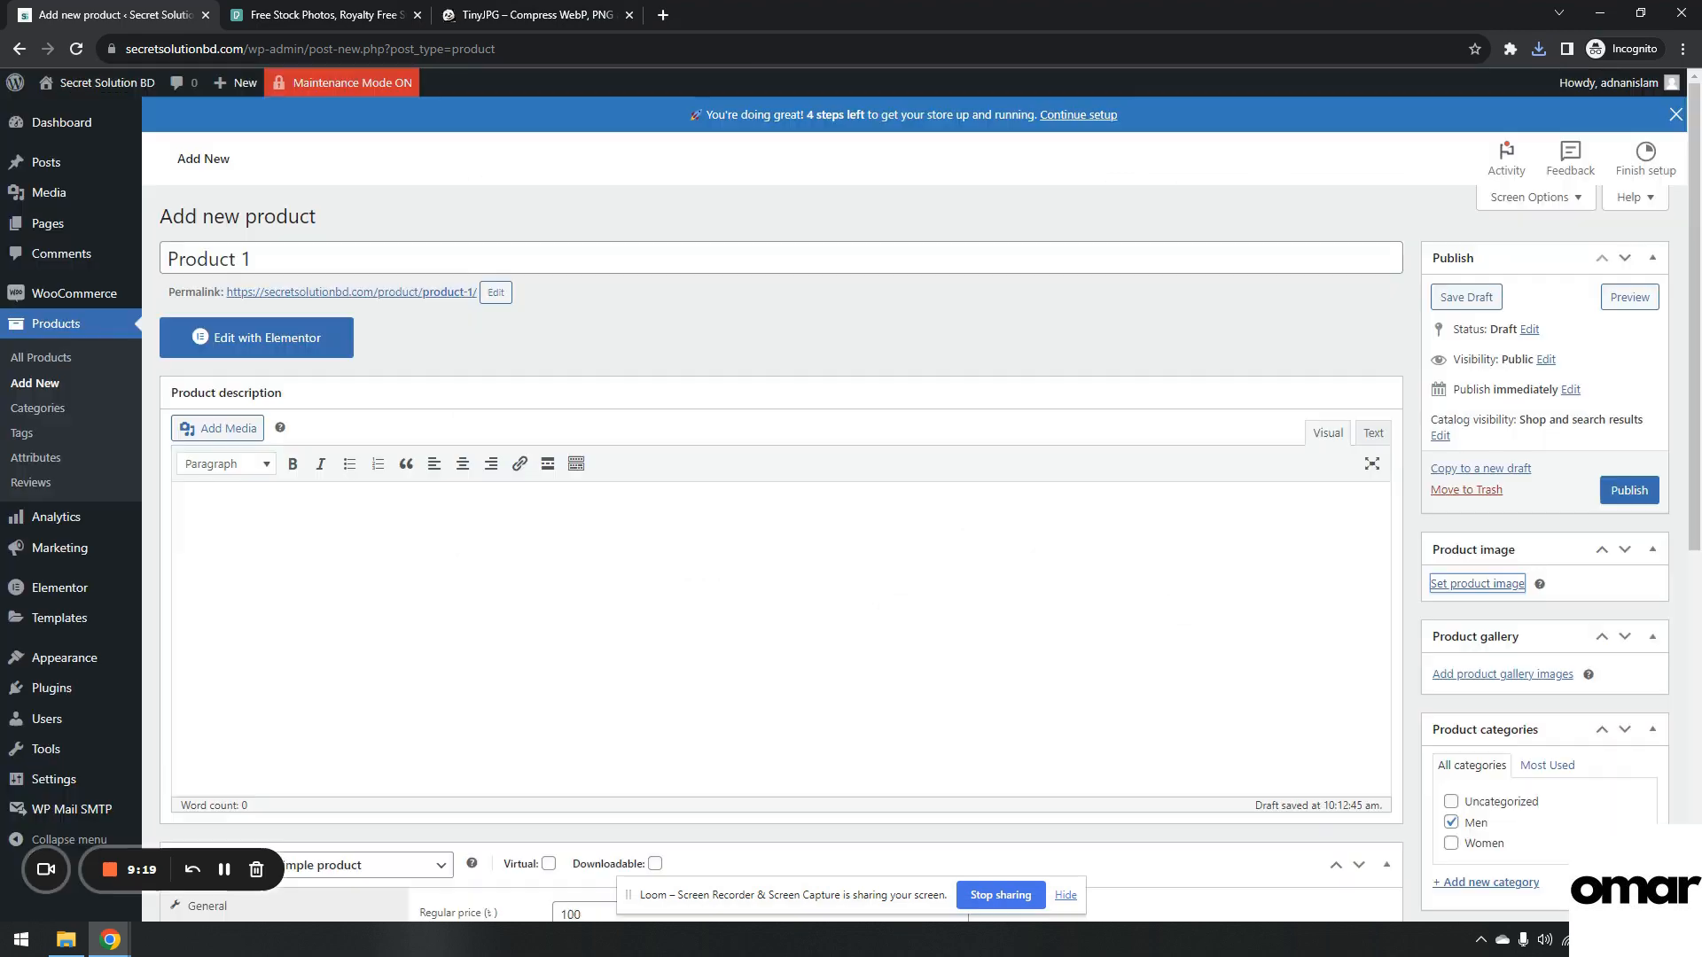
click(1611, 489)
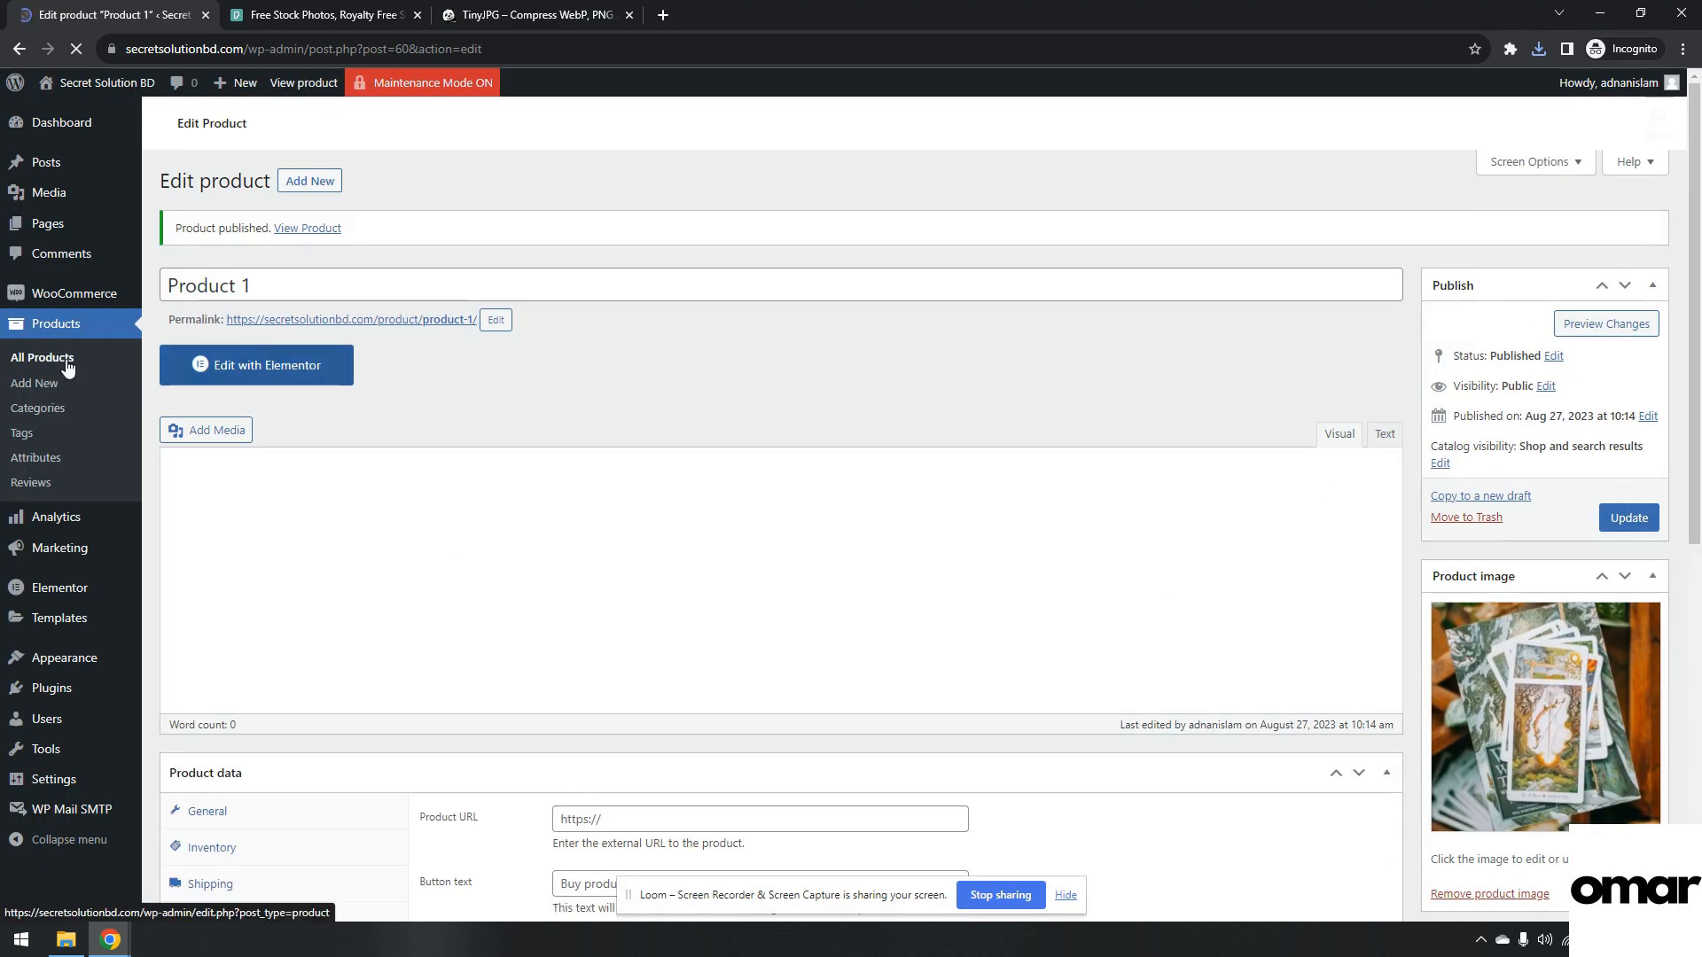
Duplicate Product 1 and its copies from the products list, numbering them in sequence up to Product 6, and publish them.
click(66, 364)
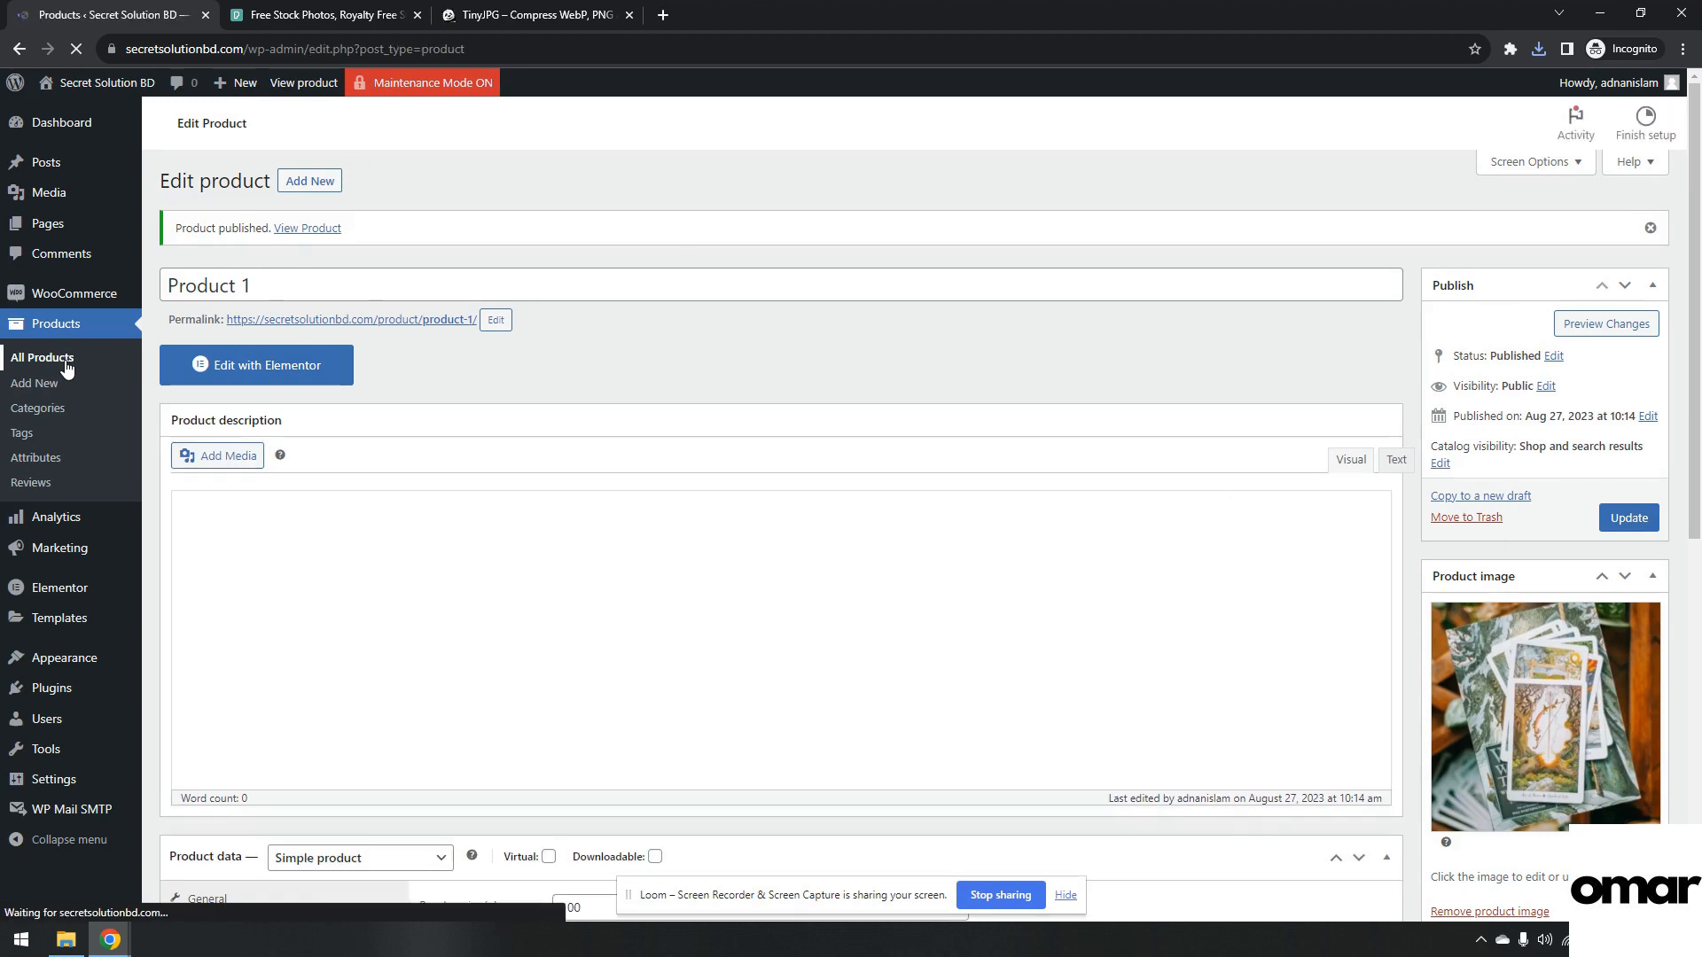
mouse_move(451, 343)
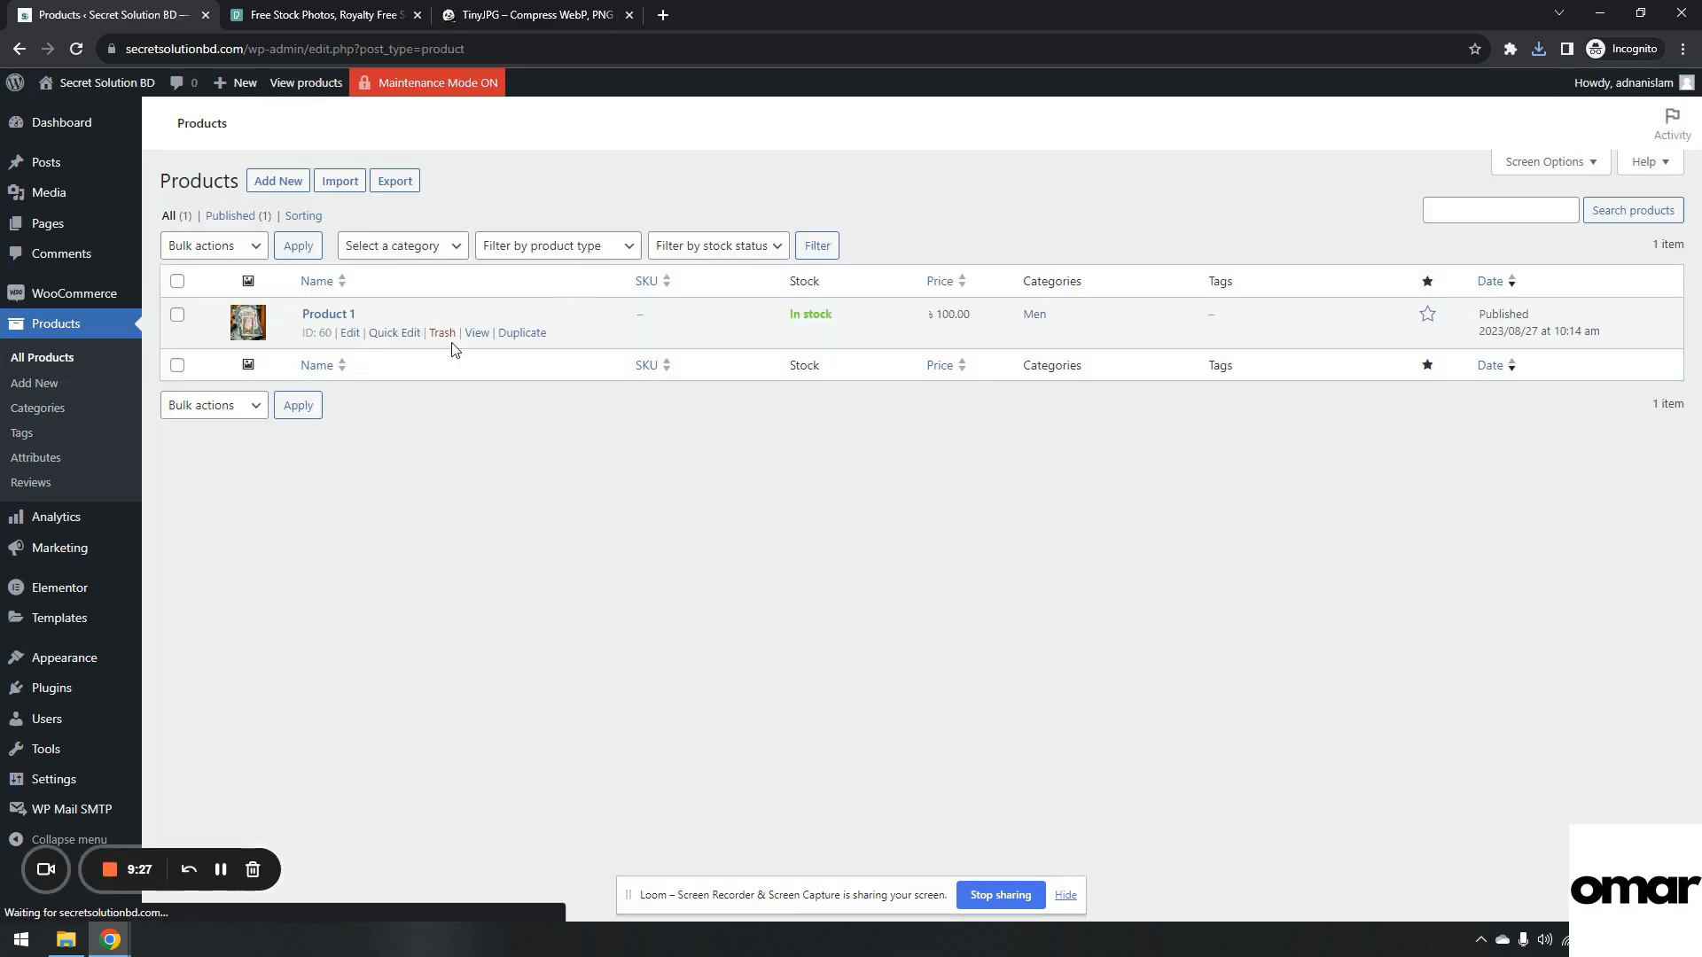
click(508, 335)
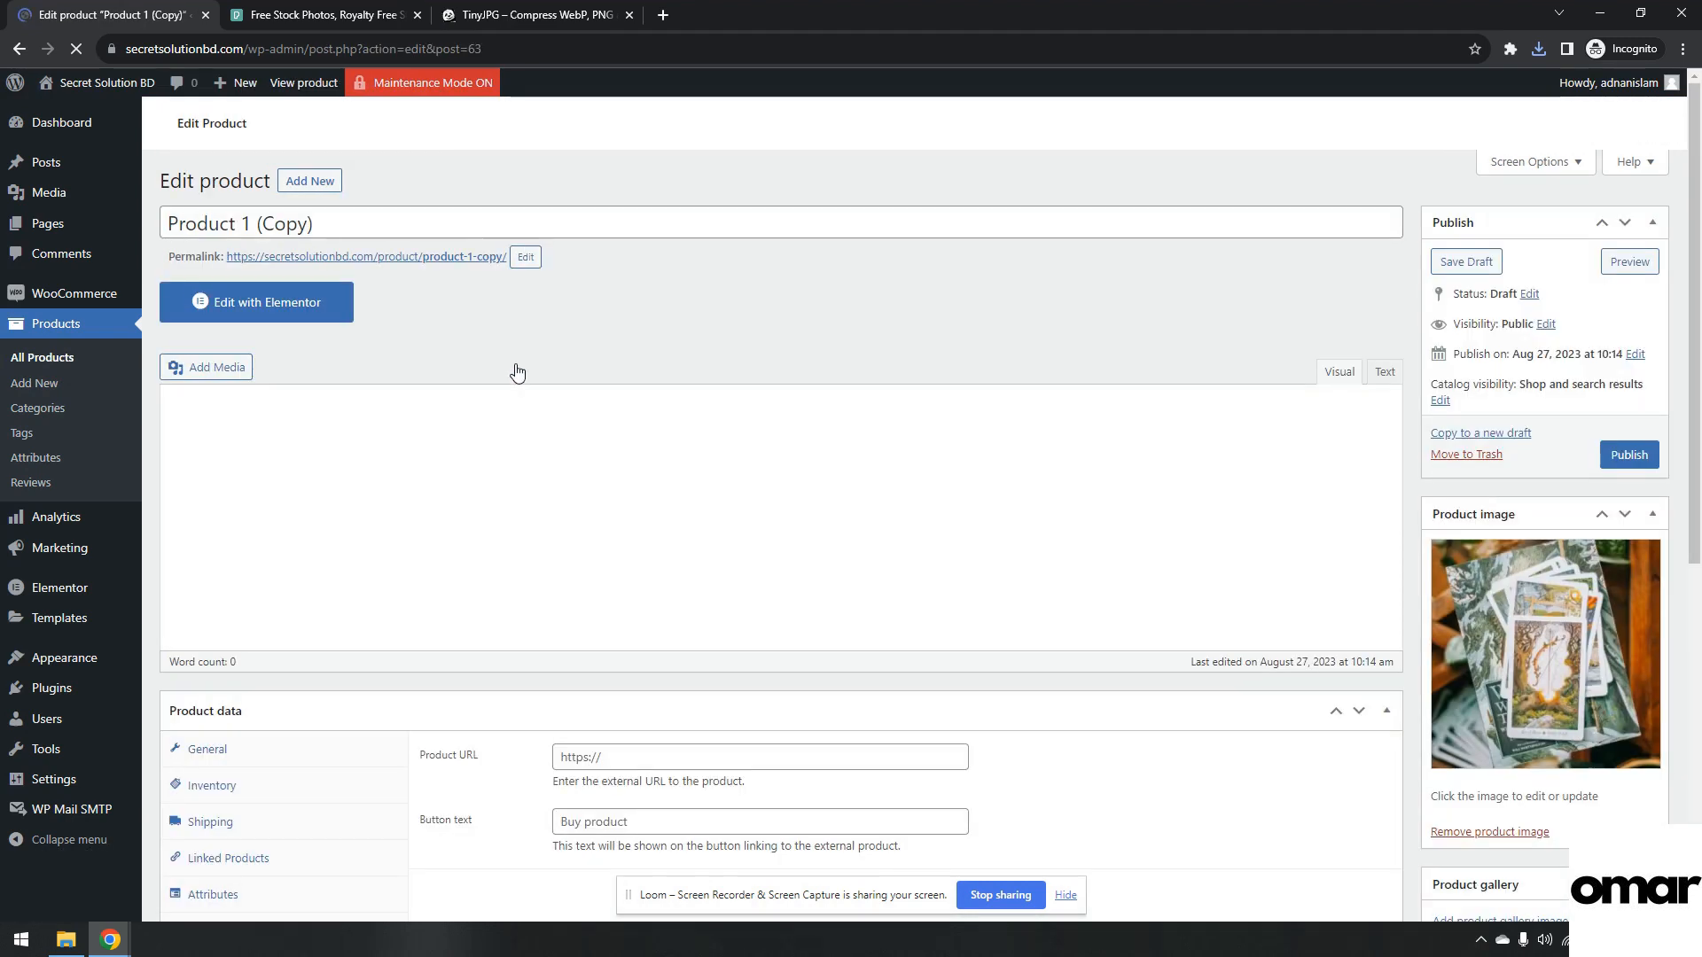
drag(245, 218, 391, 220)
text(6)
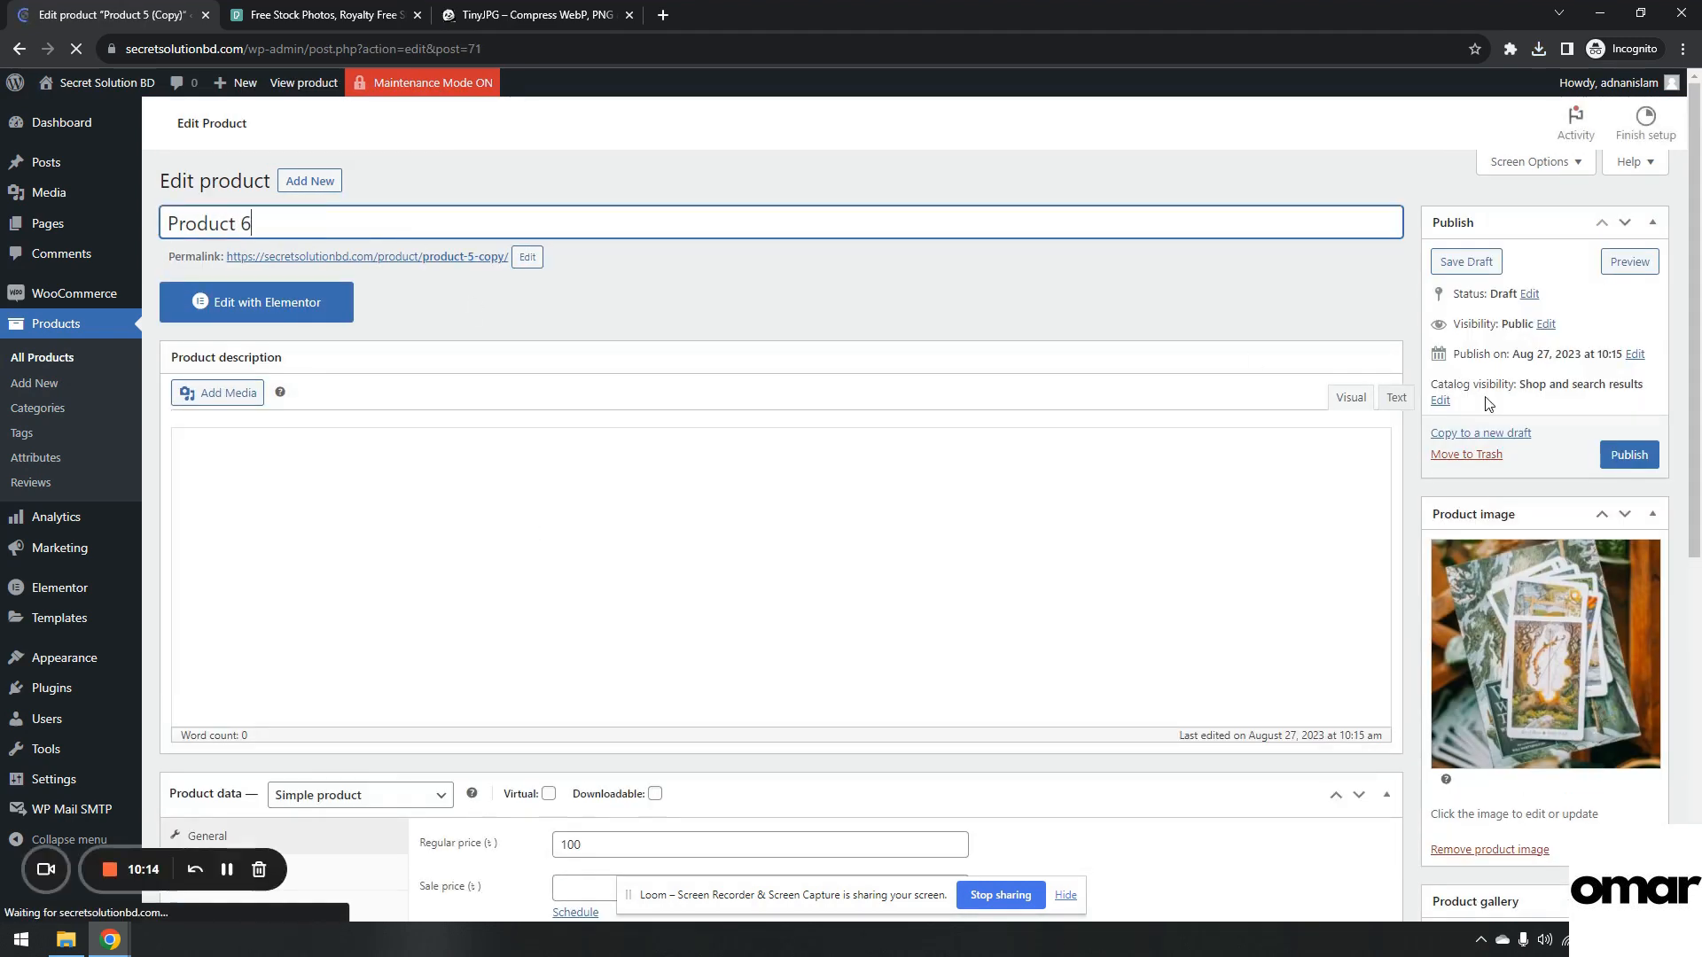
click(1631, 489)
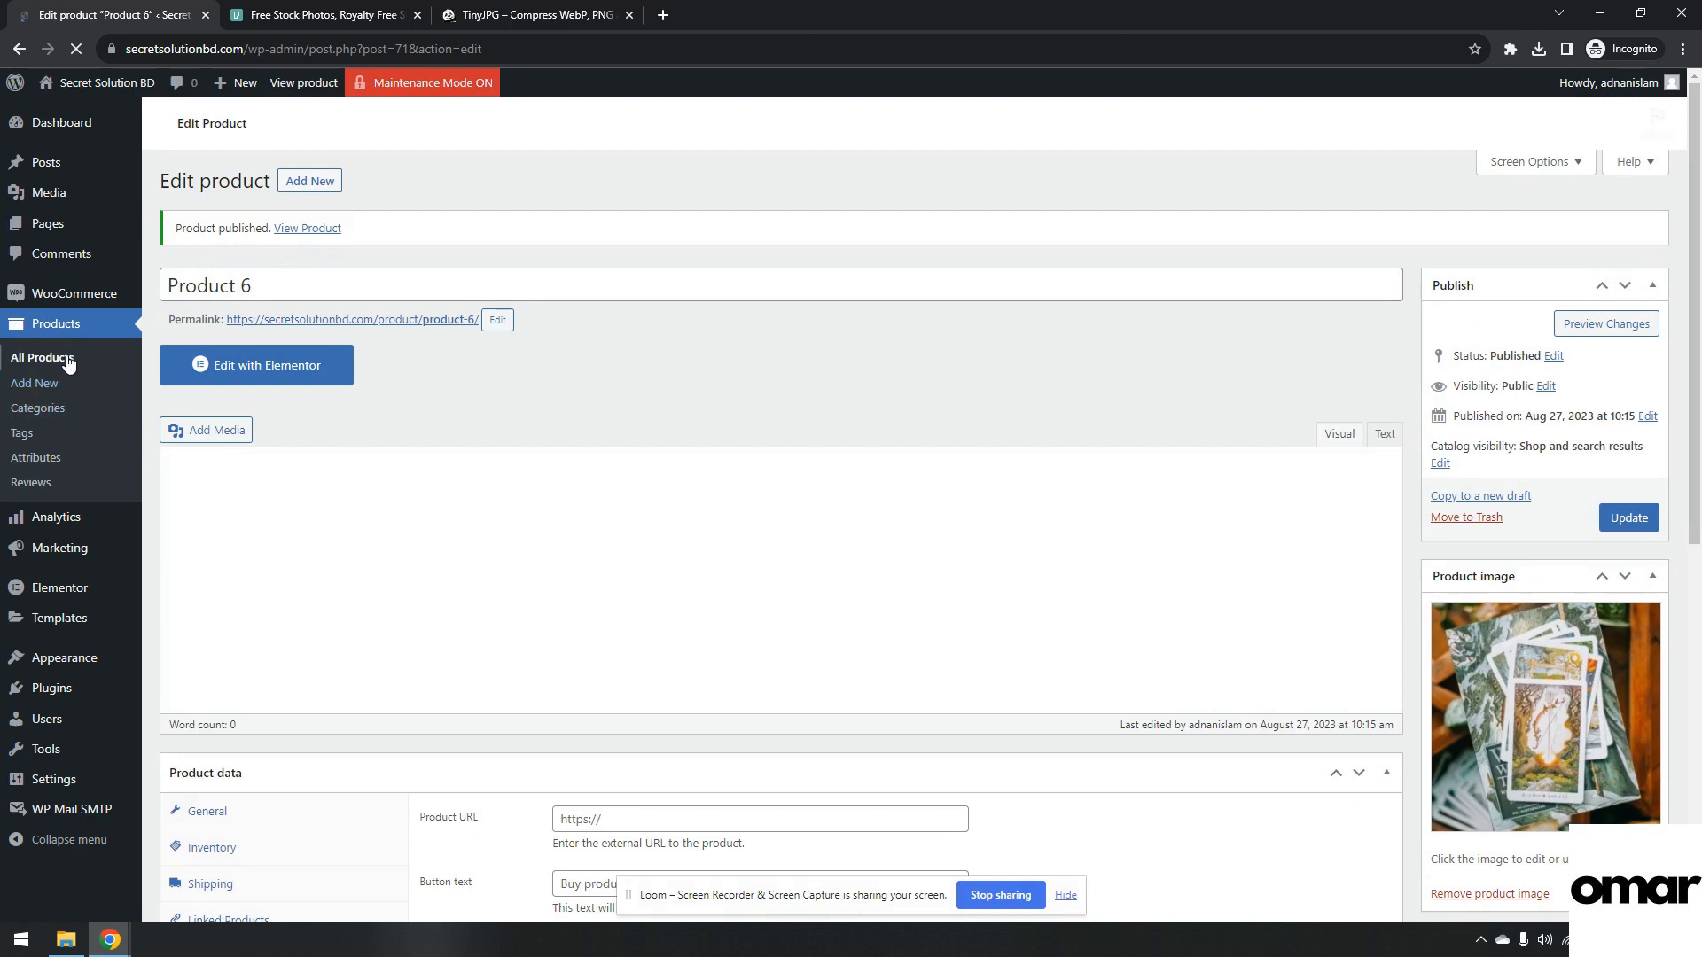
Duplicate Product 6 from the products list, rename the copy Product 7, and publish it.
click(68, 361)
mouse_move(482, 334)
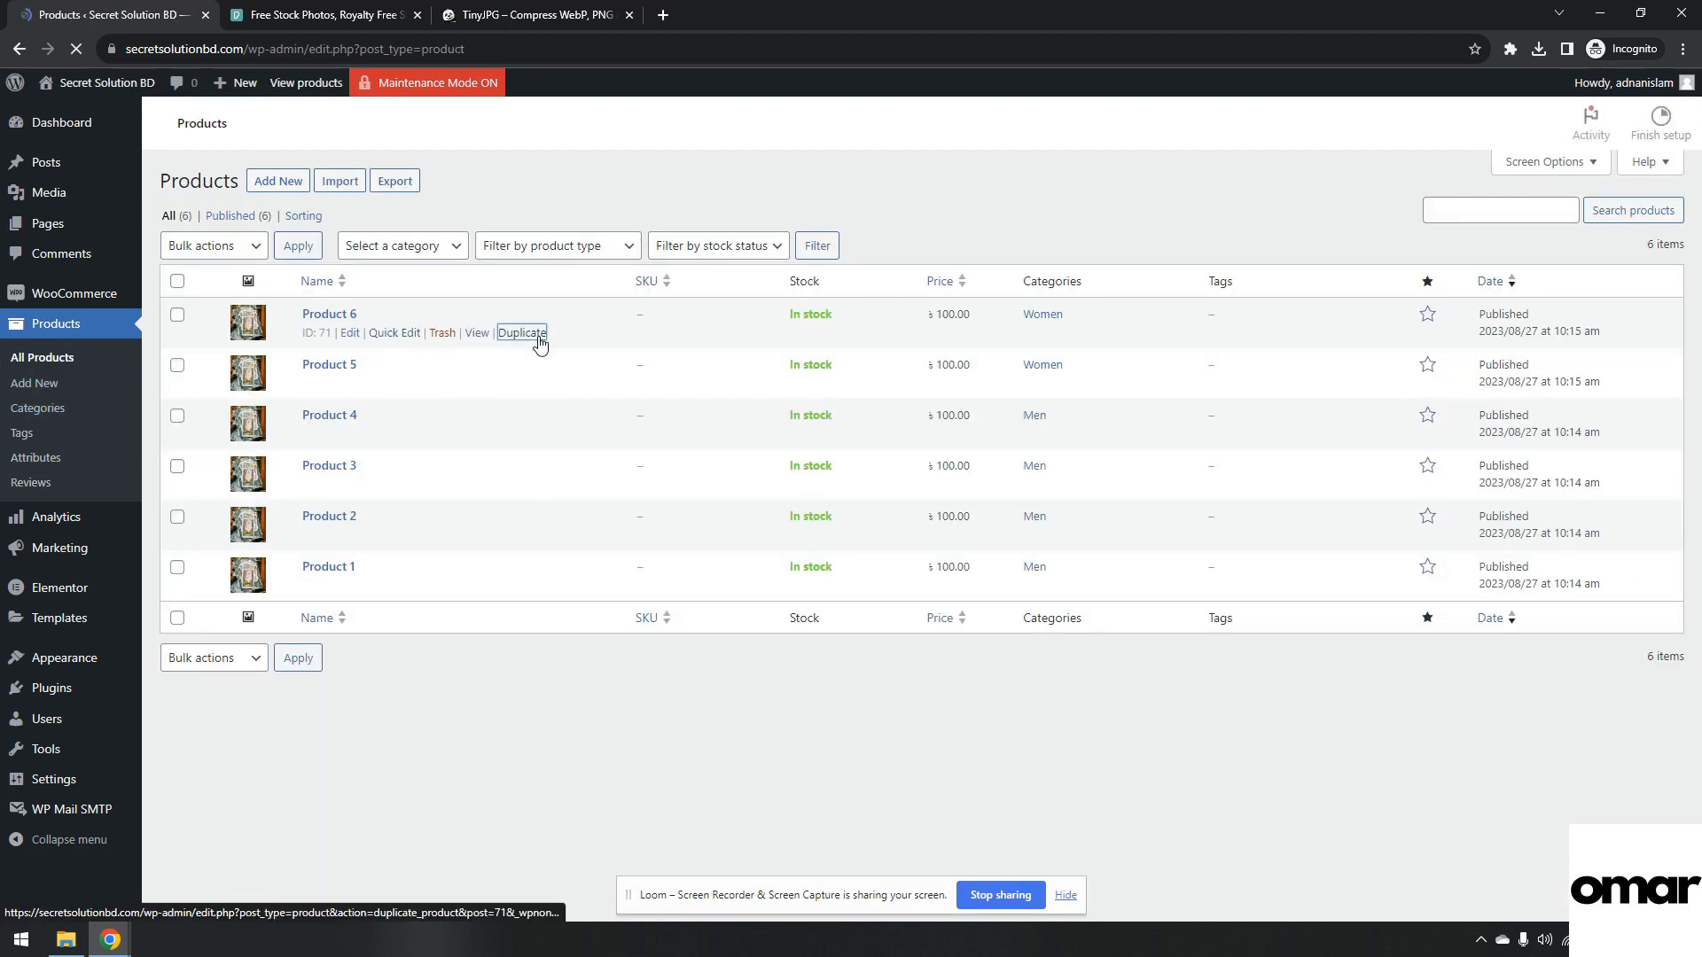
click(521, 333)
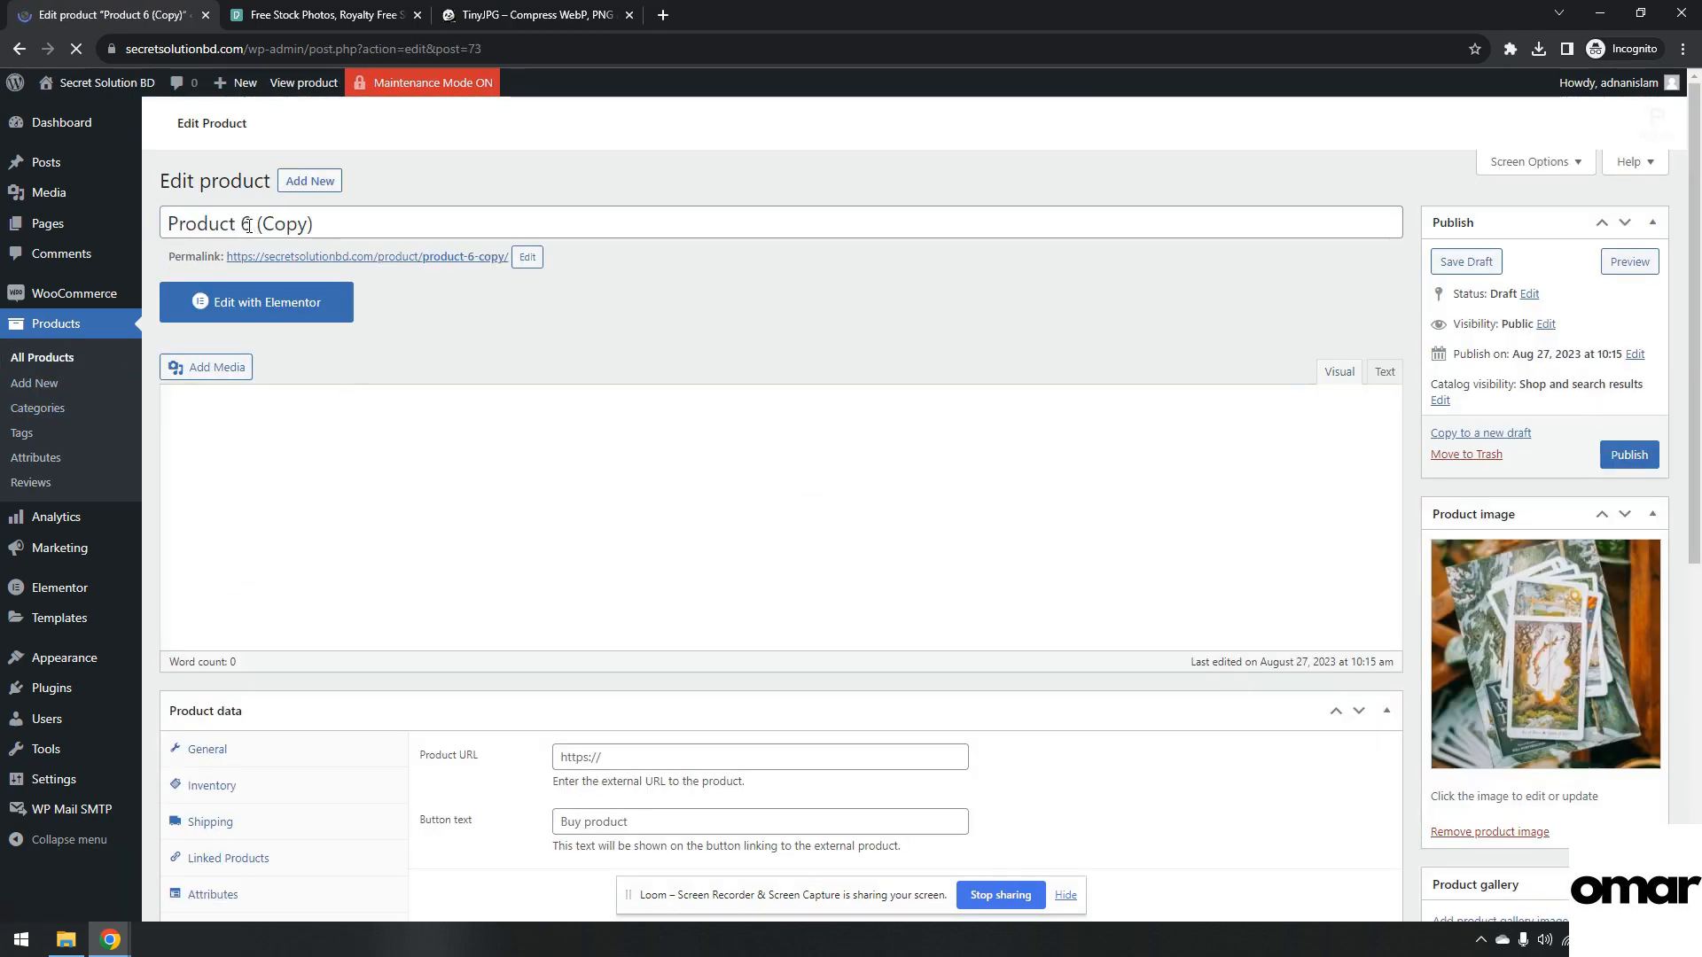
drag(243, 226, 315, 224)
text(7)
click(1629, 454)
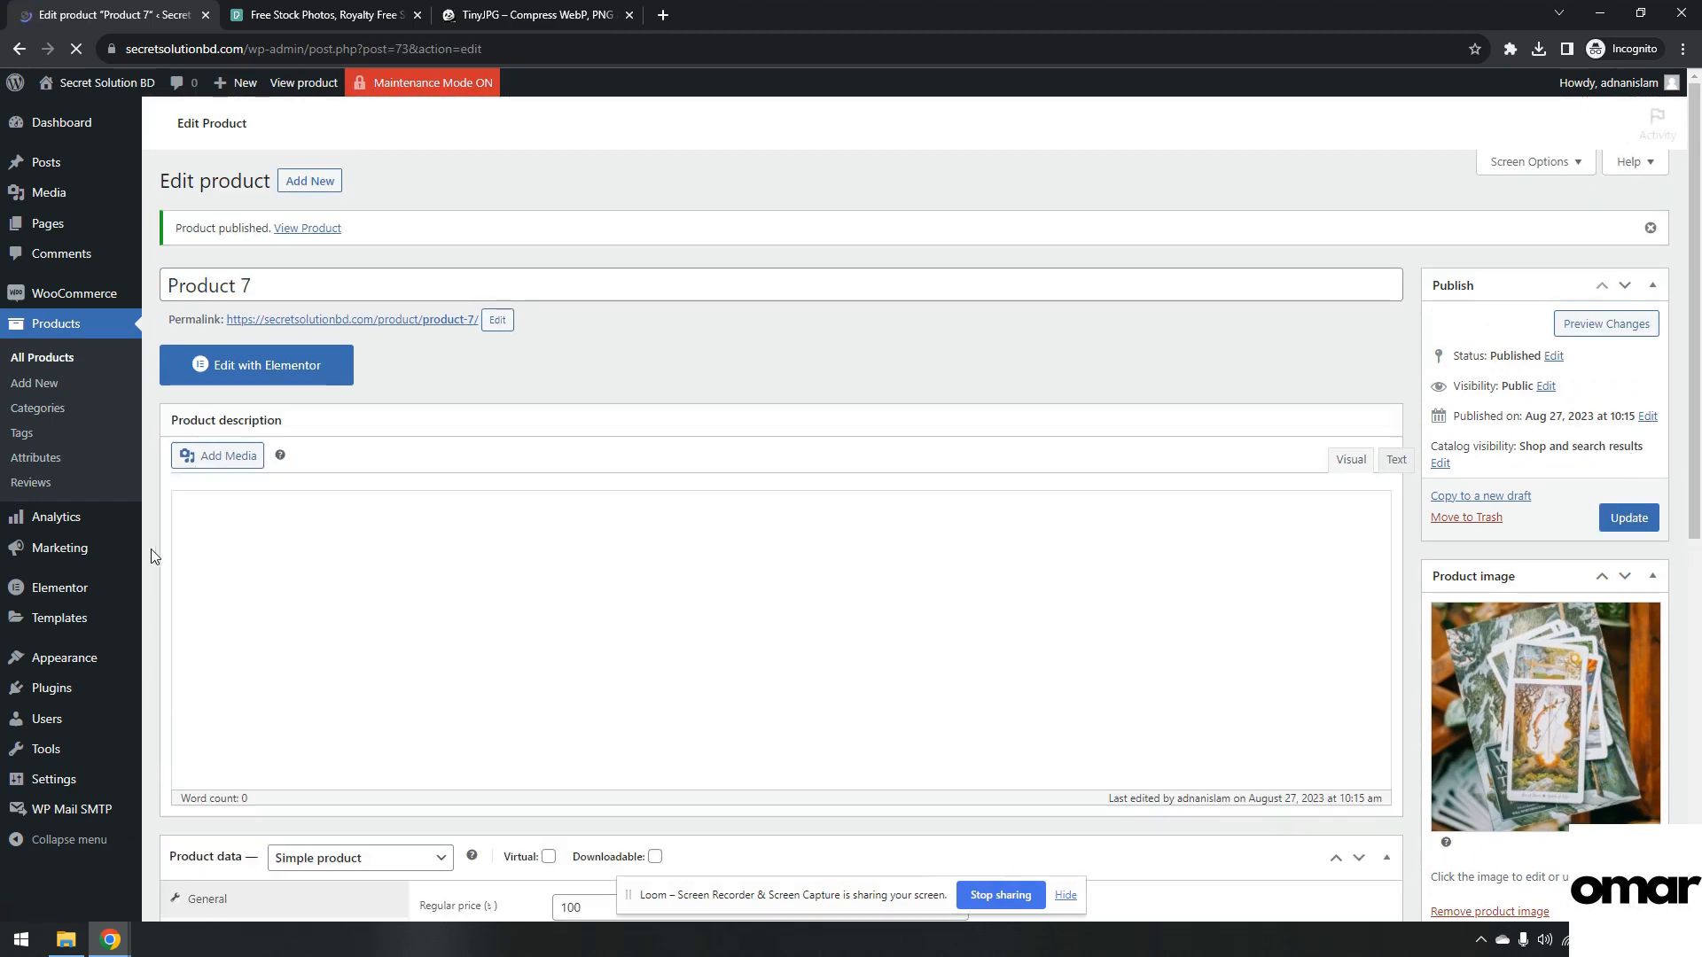
Open the WordPress dashboard in a separate tab and close the Product 7 editing tab.
mouse_move(107, 124)
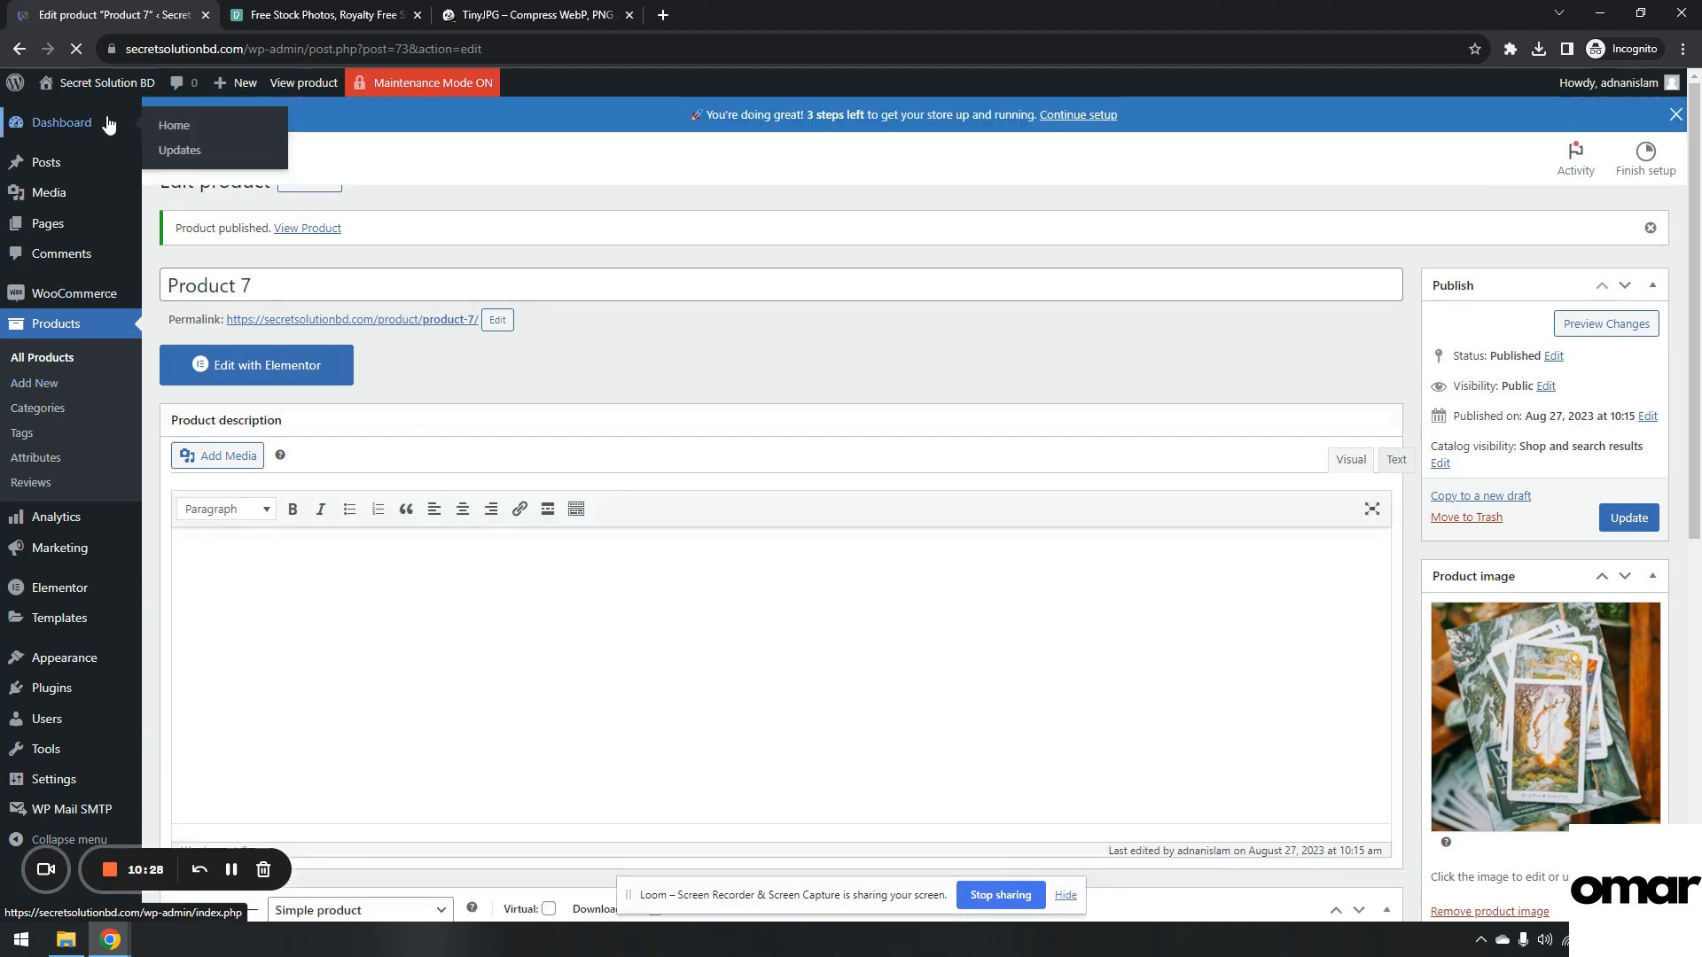
middle_click(191, 136)
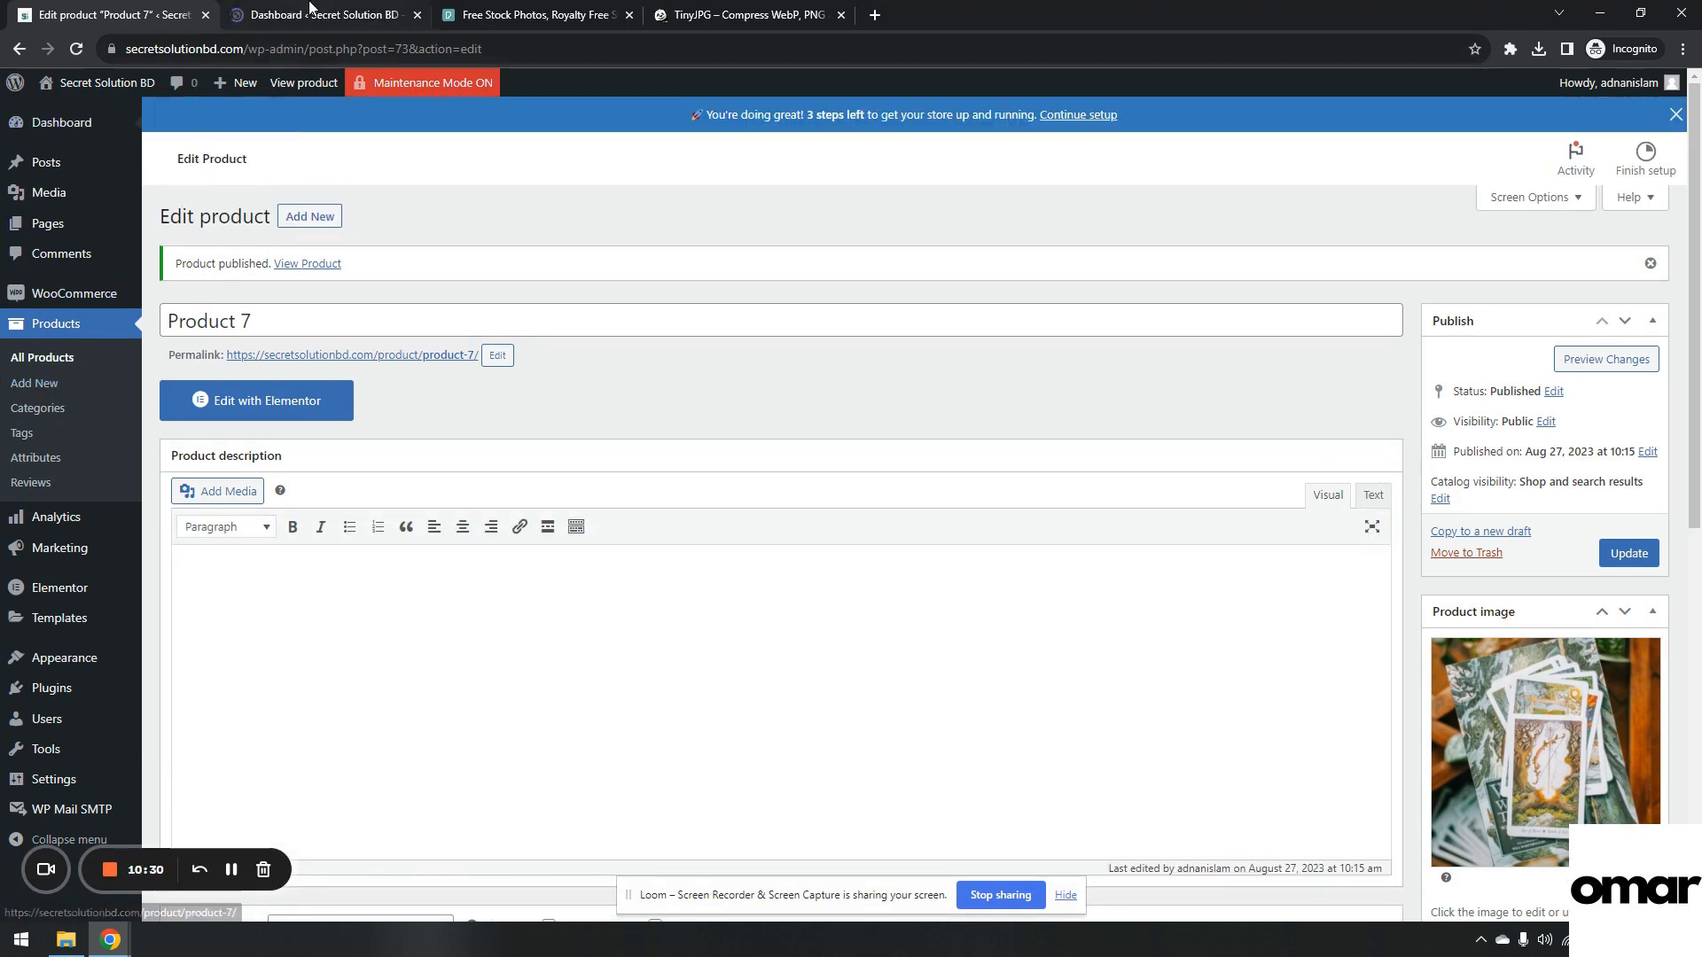
click(310, 13)
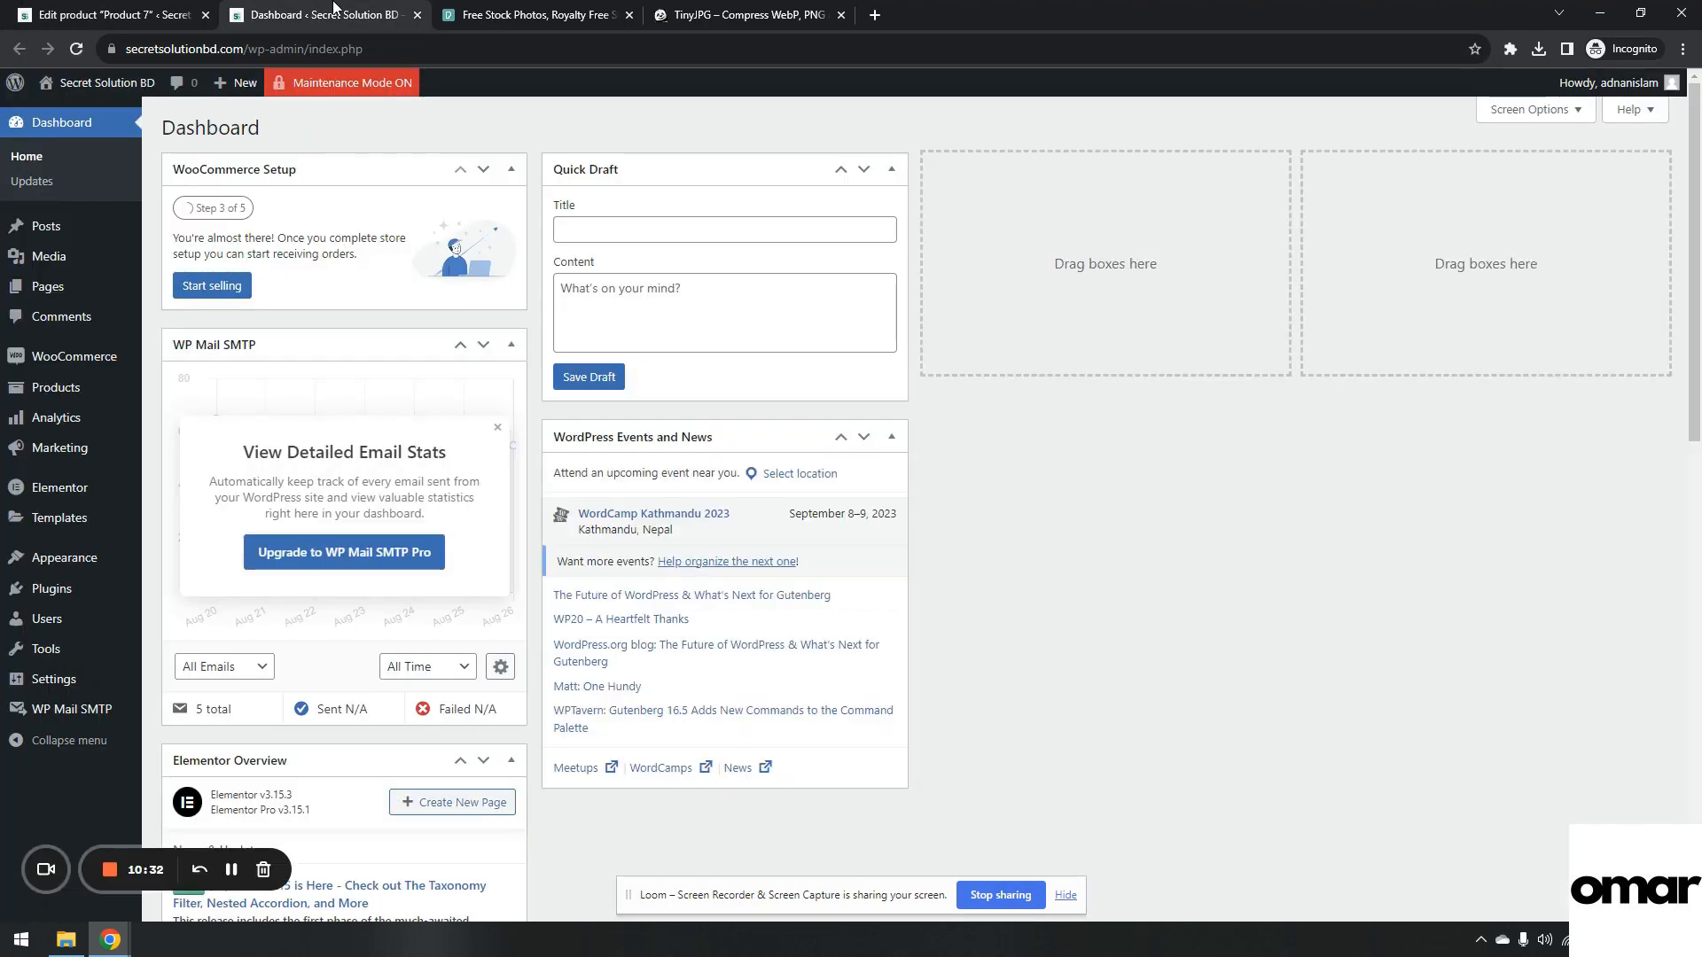
click(150, 7)
click(205, 14)
Open the Home front page from the pages list in a new tab and load it in the Elementor editor.
mouse_move(53, 286)
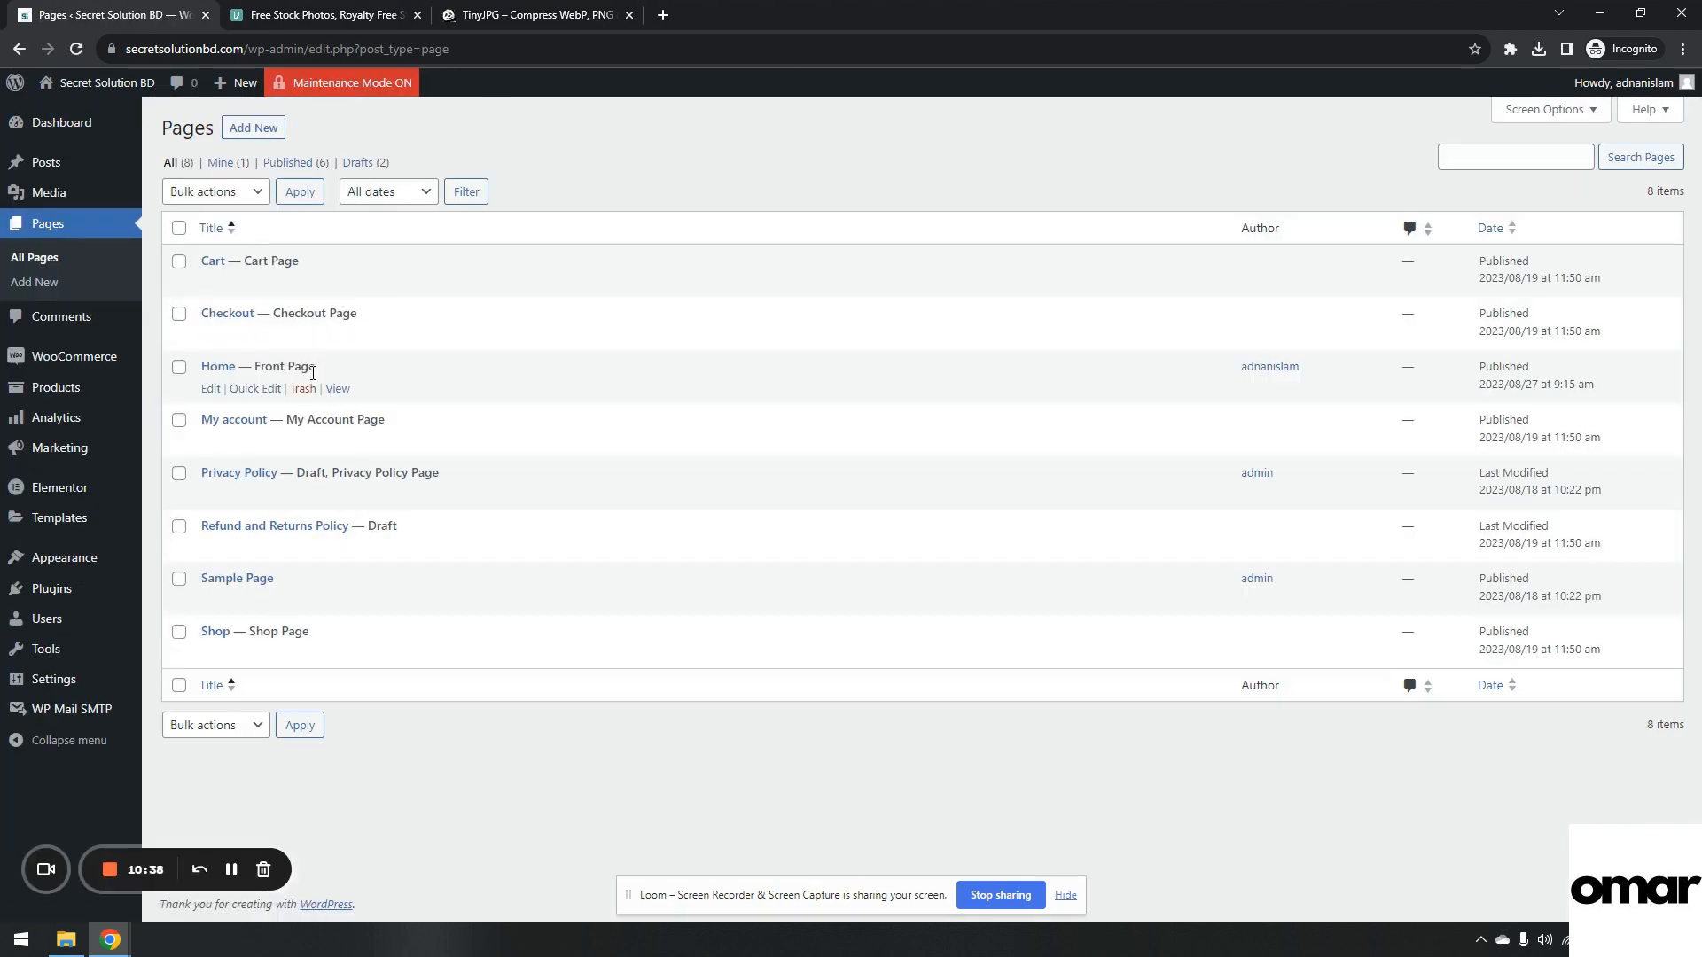
middle_click(213, 390)
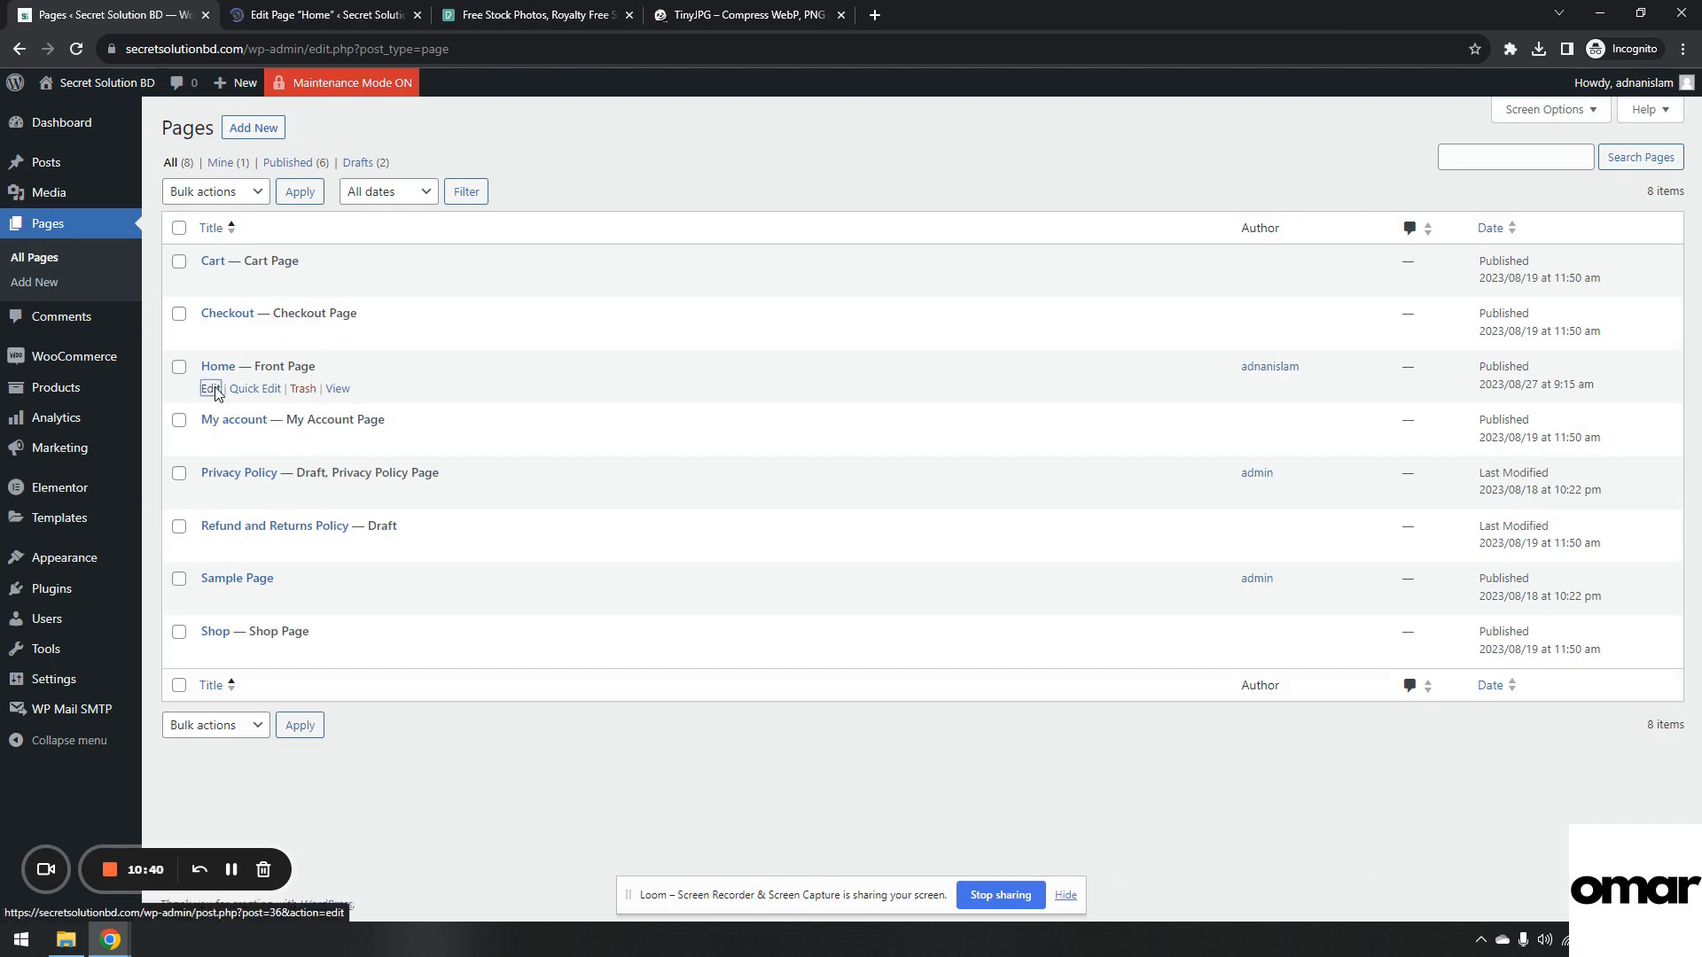
click(346, 14)
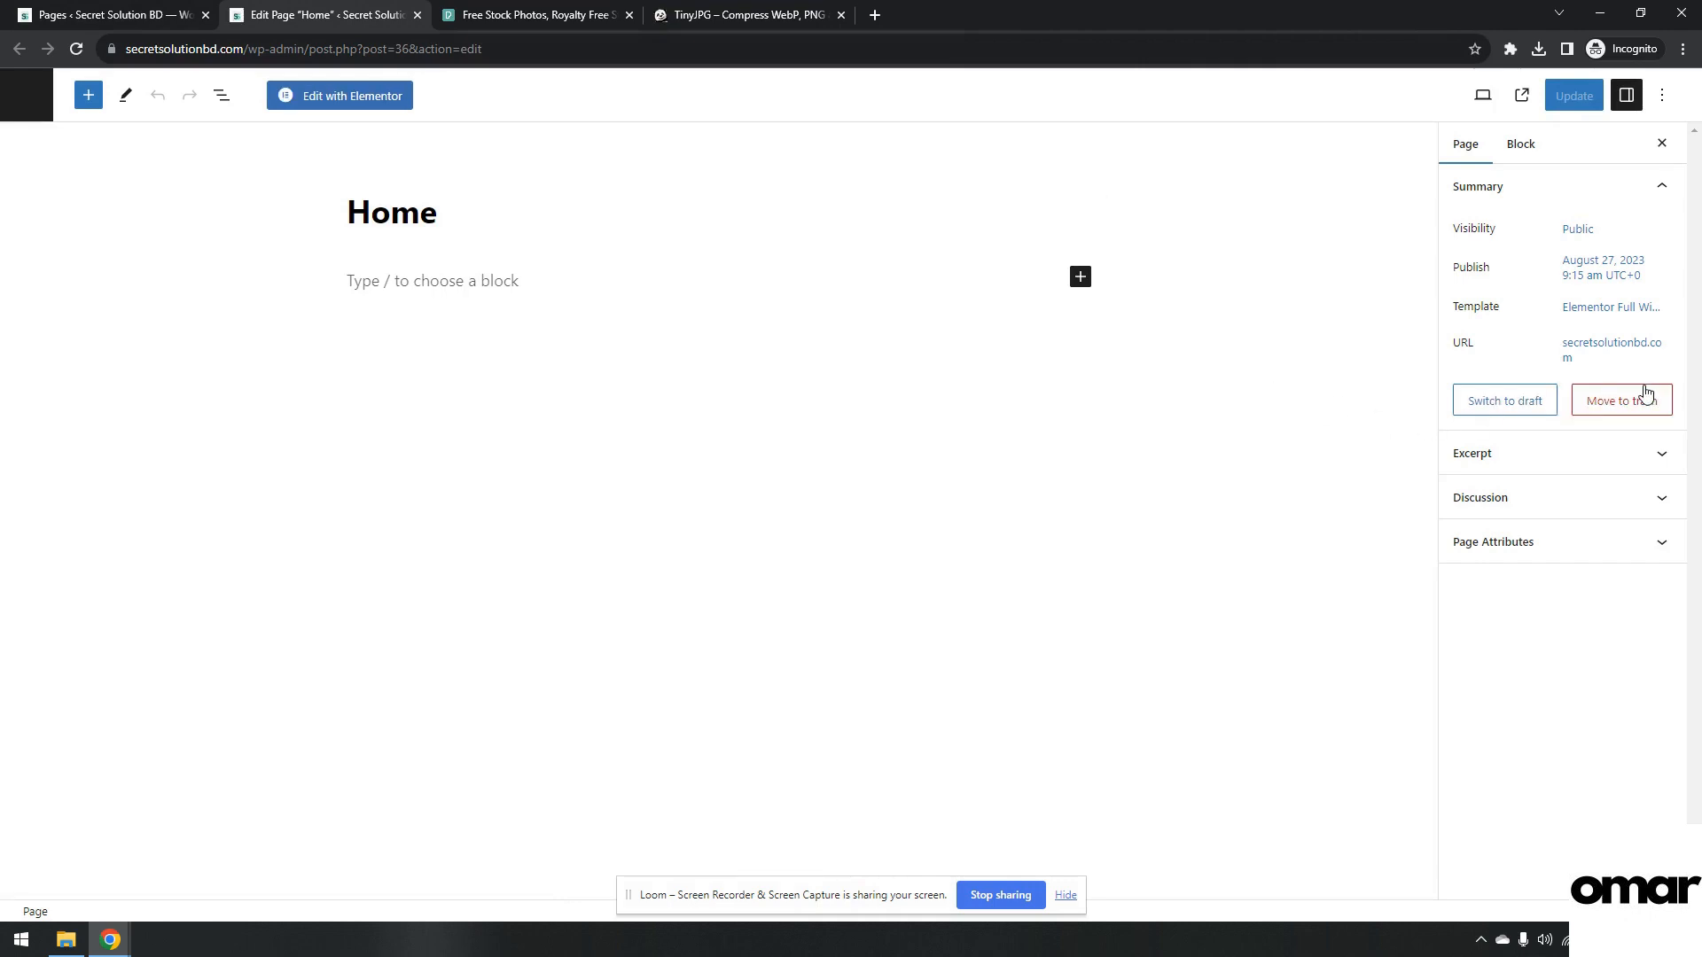
click(350, 106)
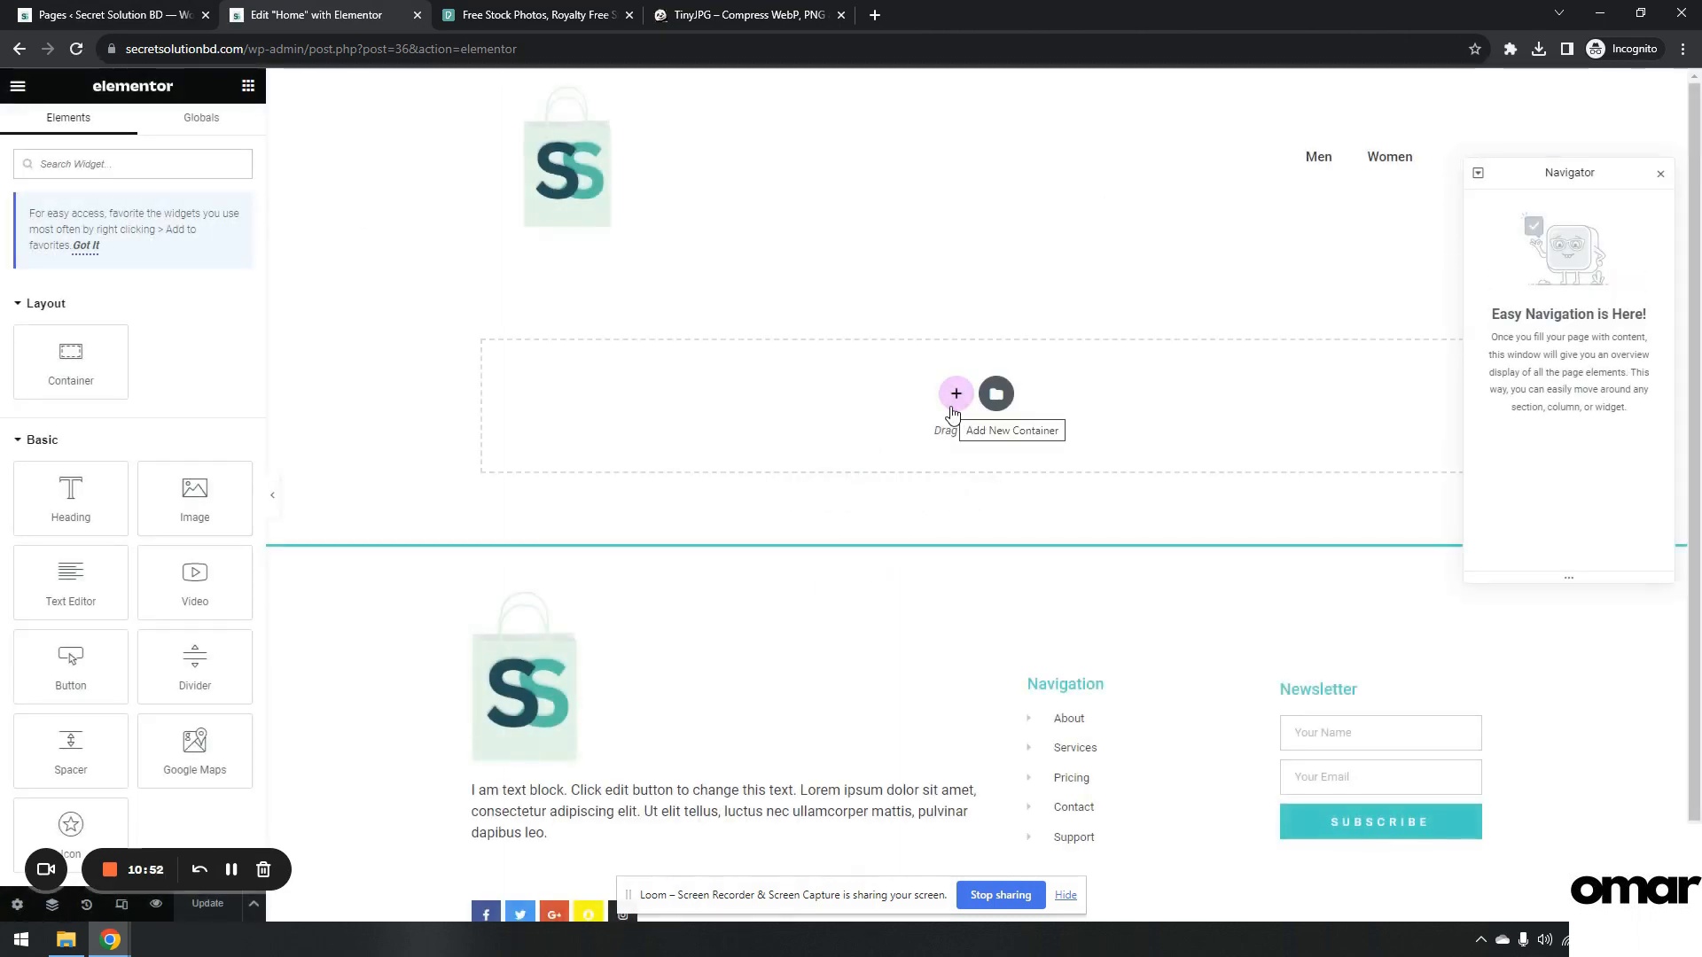
Add a new container with the horizontal row structure to the empty Home page.
click(954, 394)
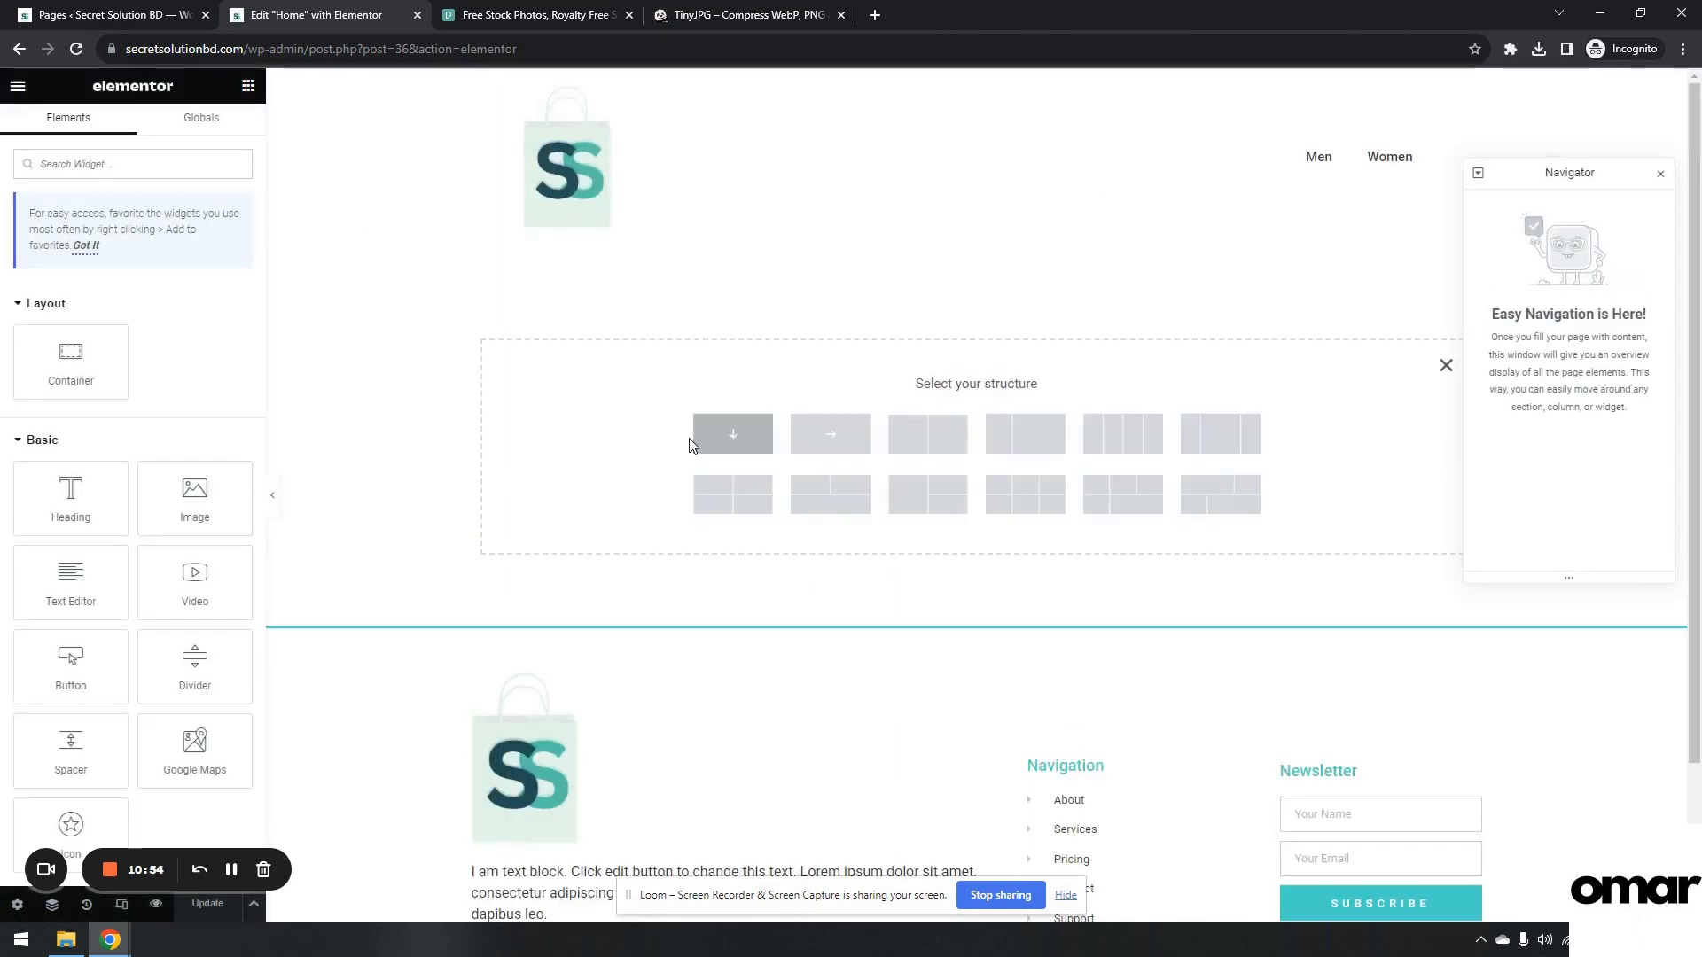
click(831, 434)
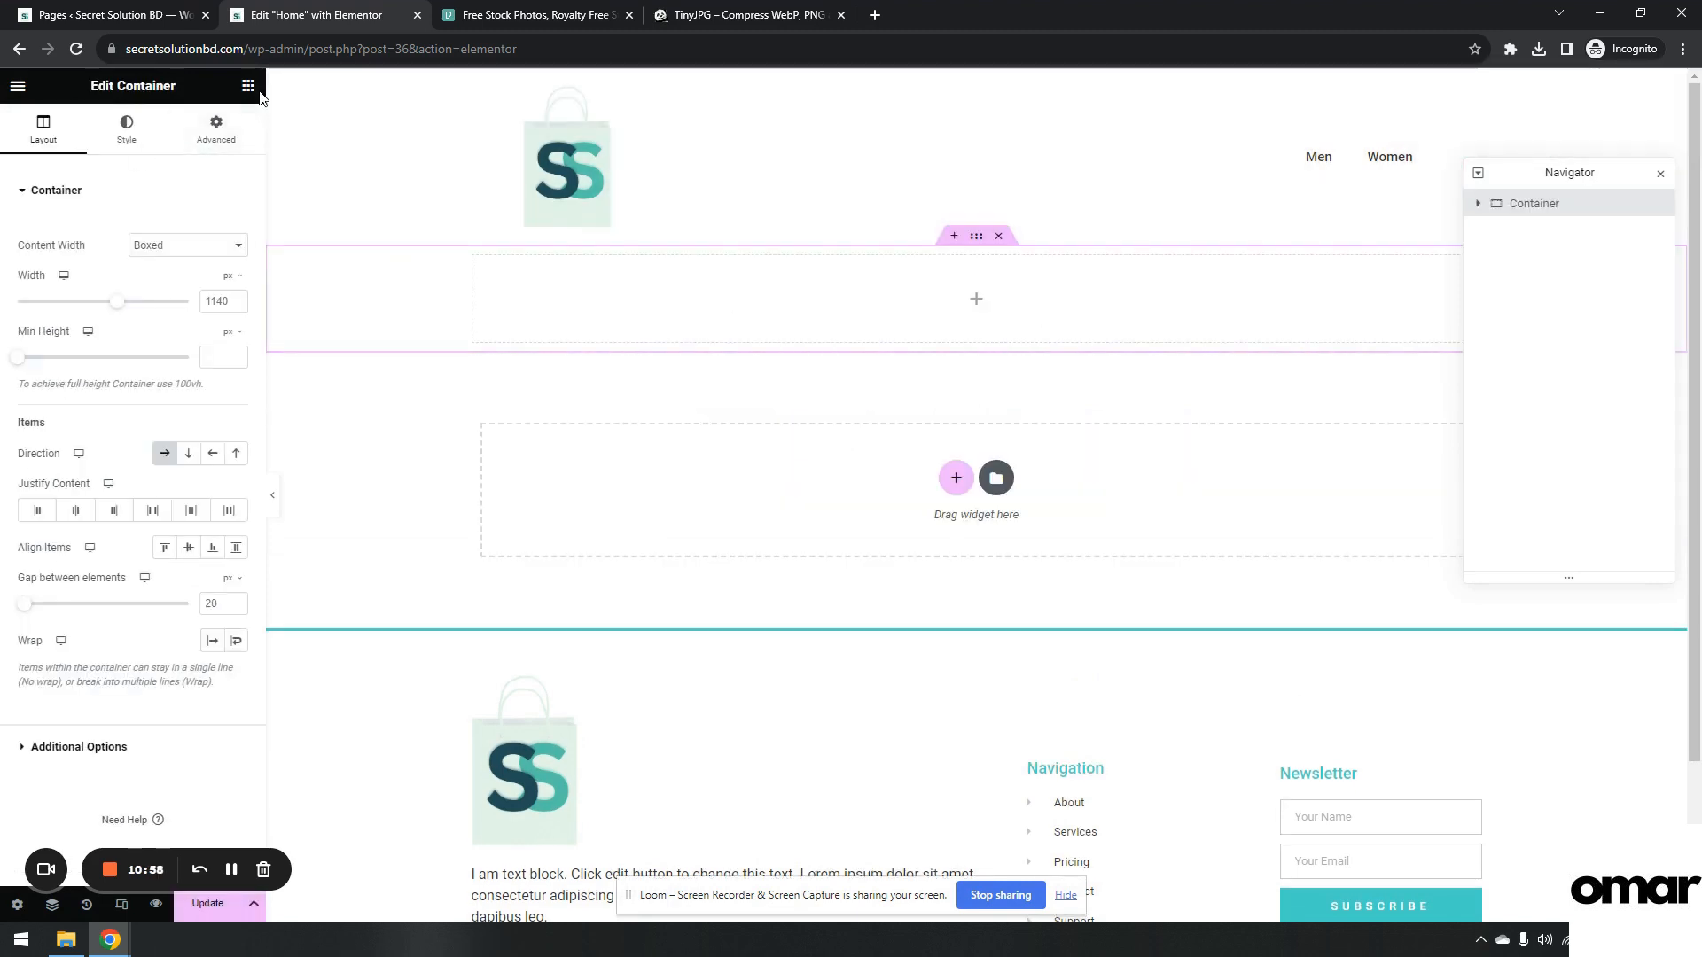
Try the Archive Products widget in the new container and delete it again.
click(249, 87)
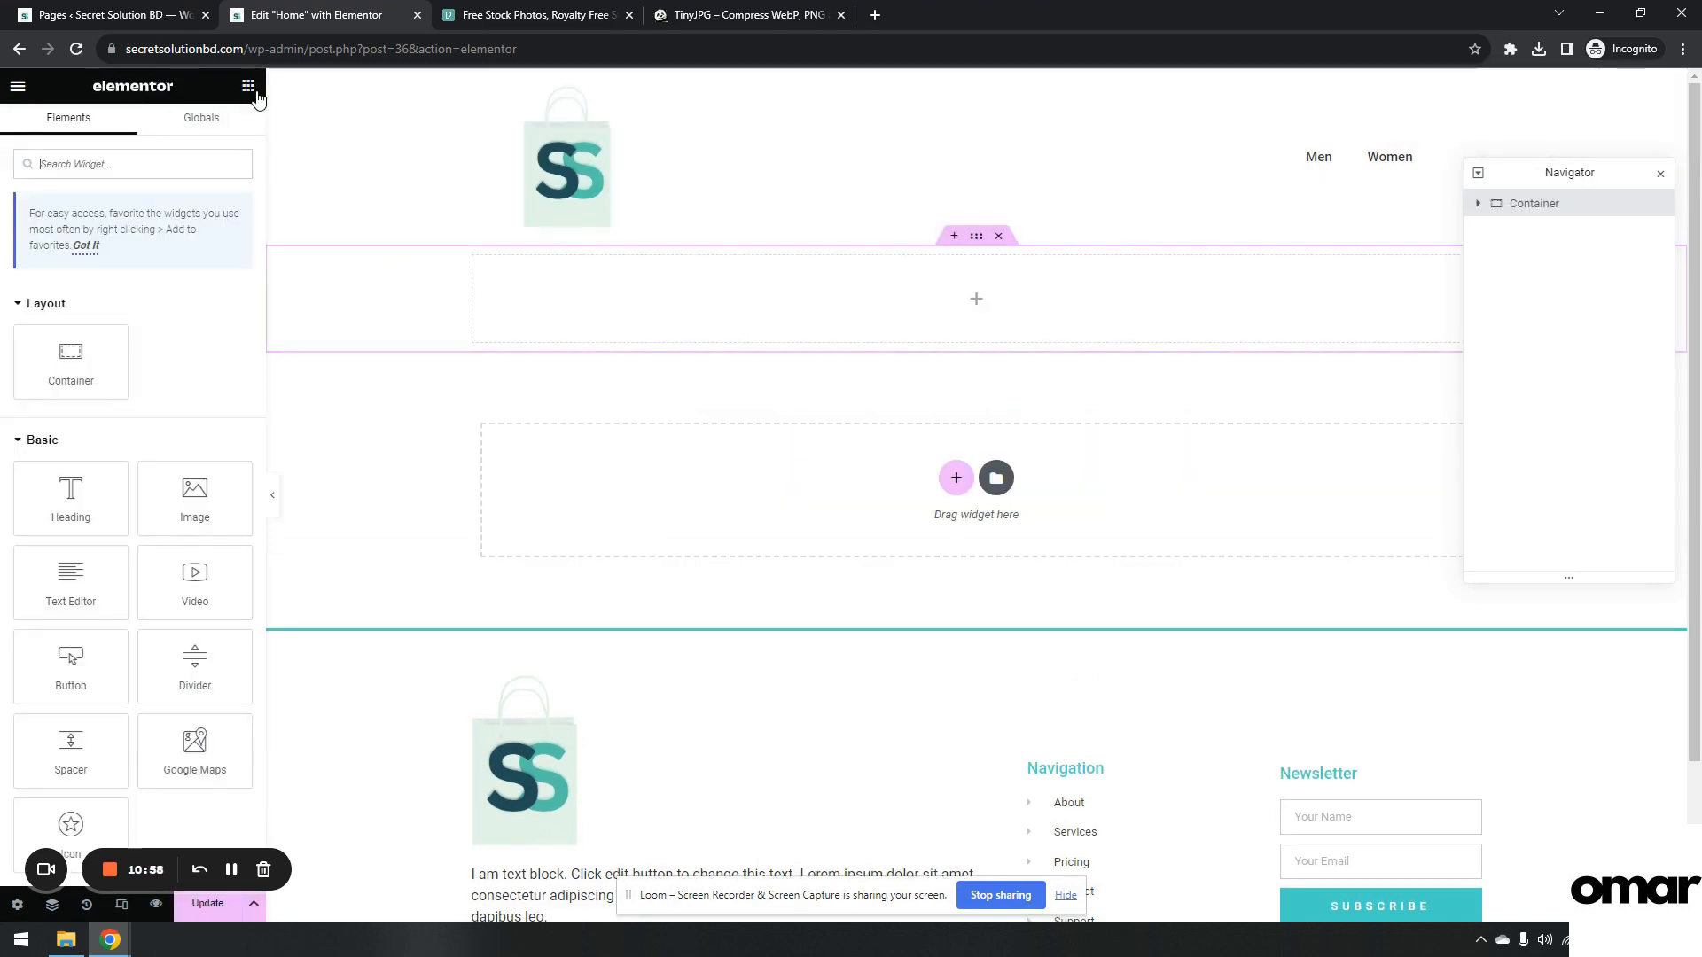
click(171, 172)
text(produc)
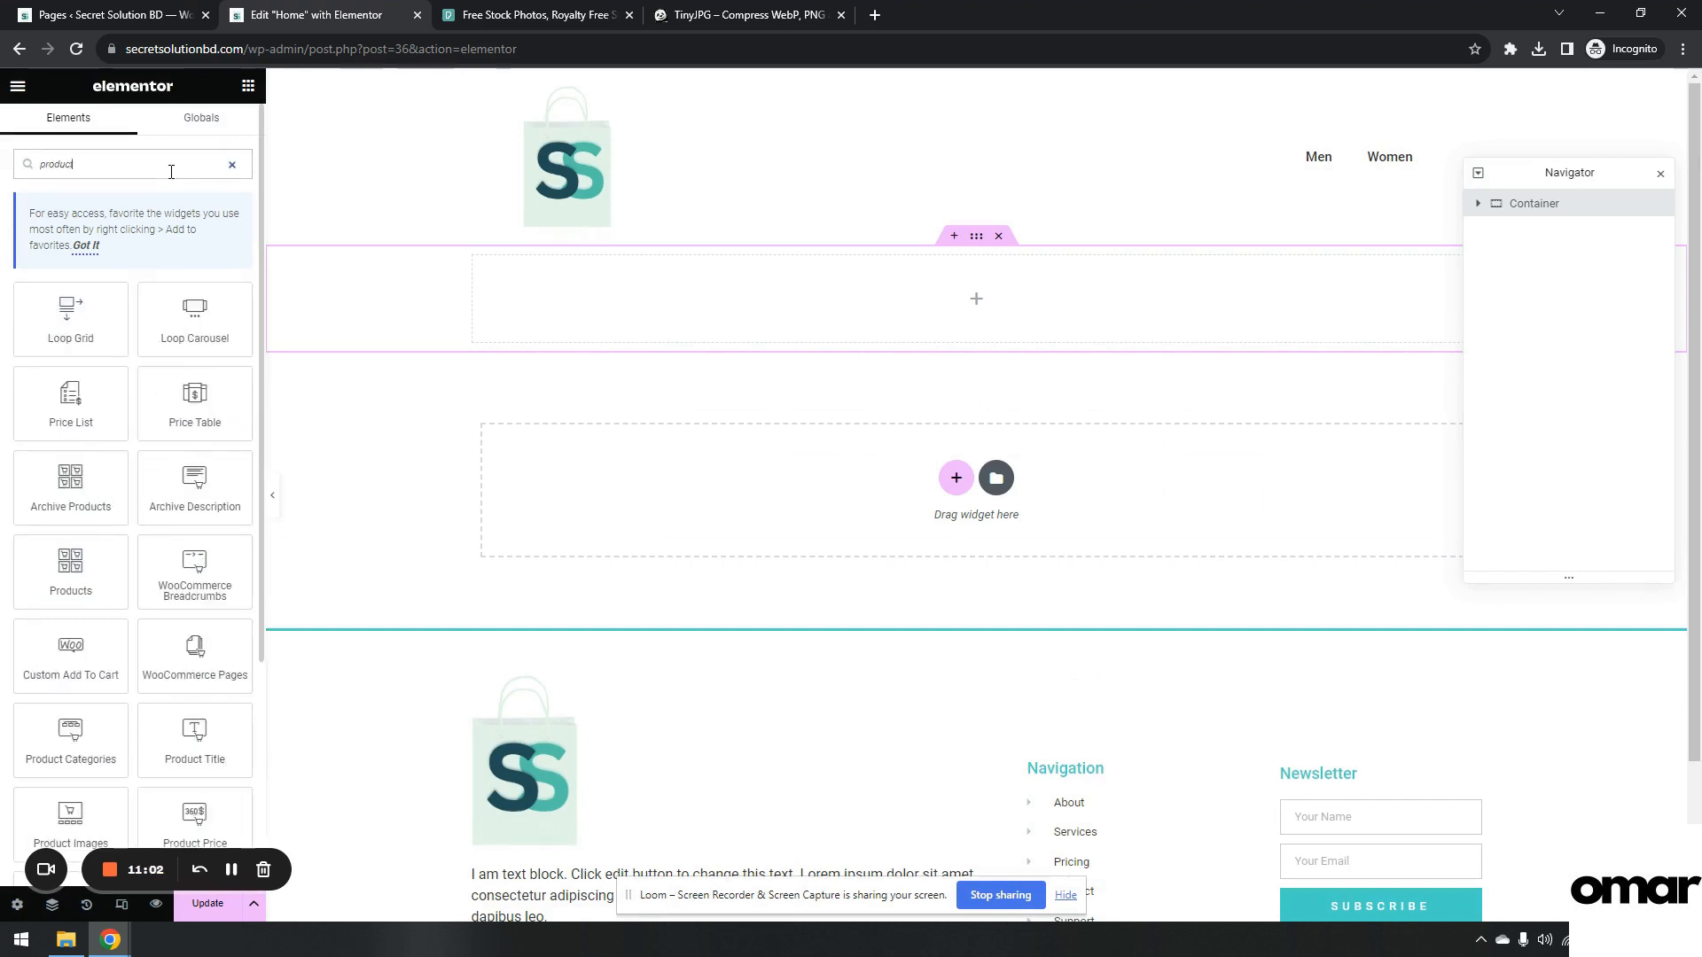
text(ts)
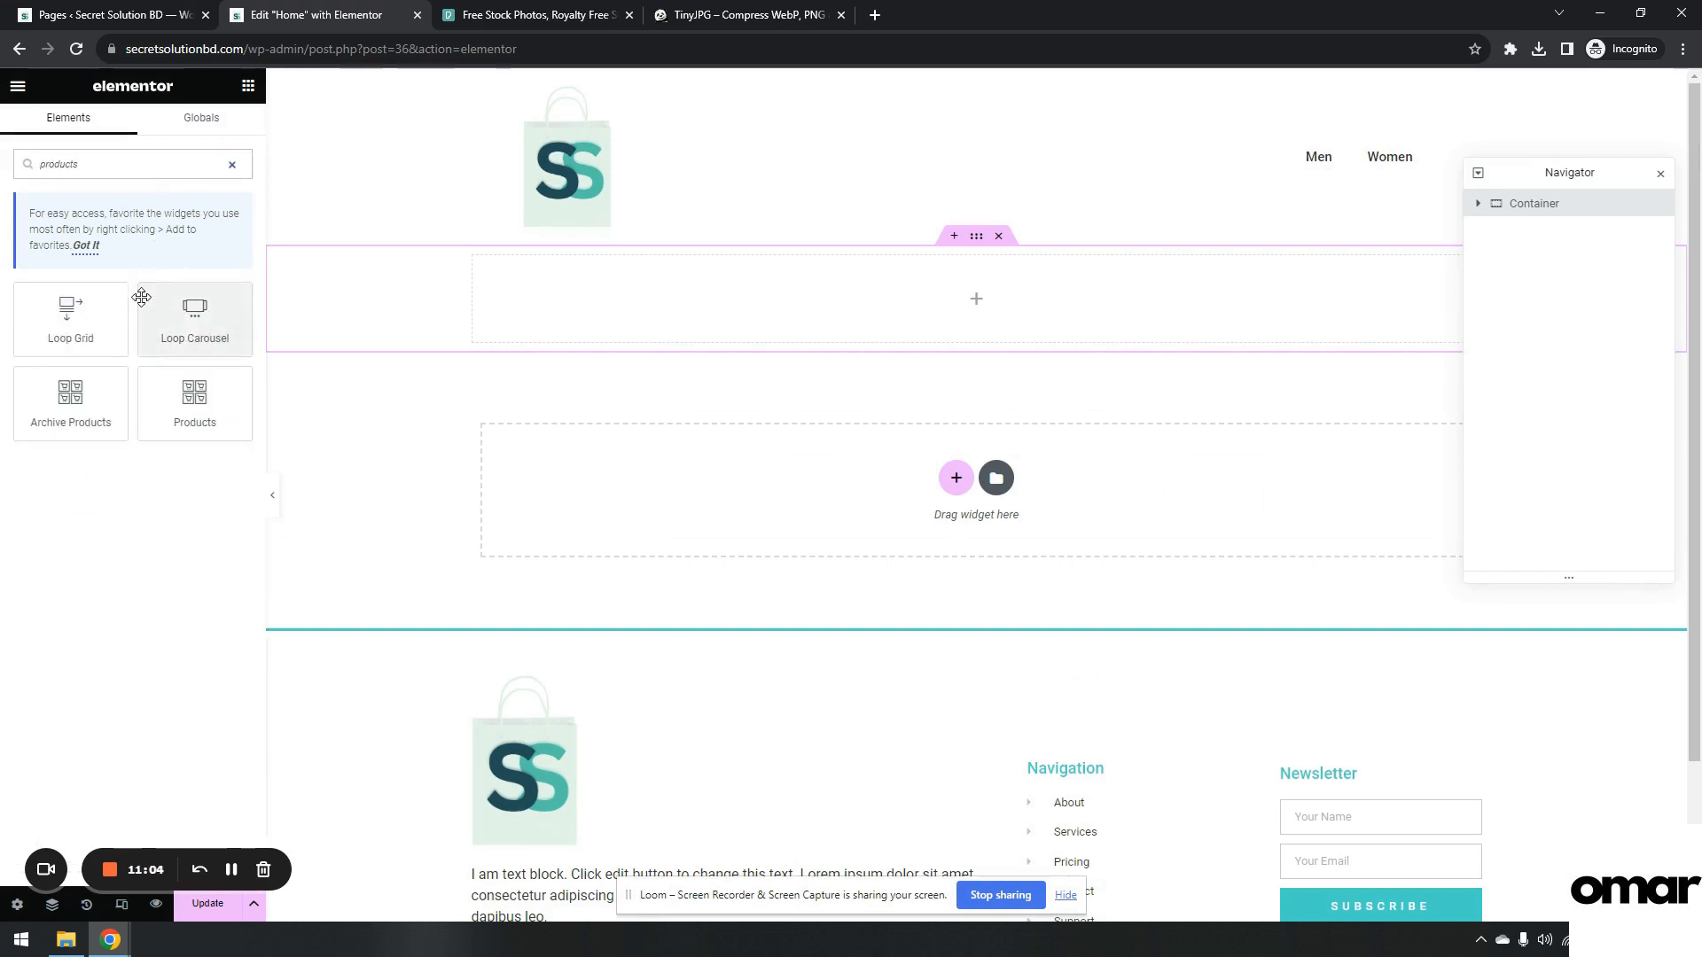
drag(70, 399, 807, 310)
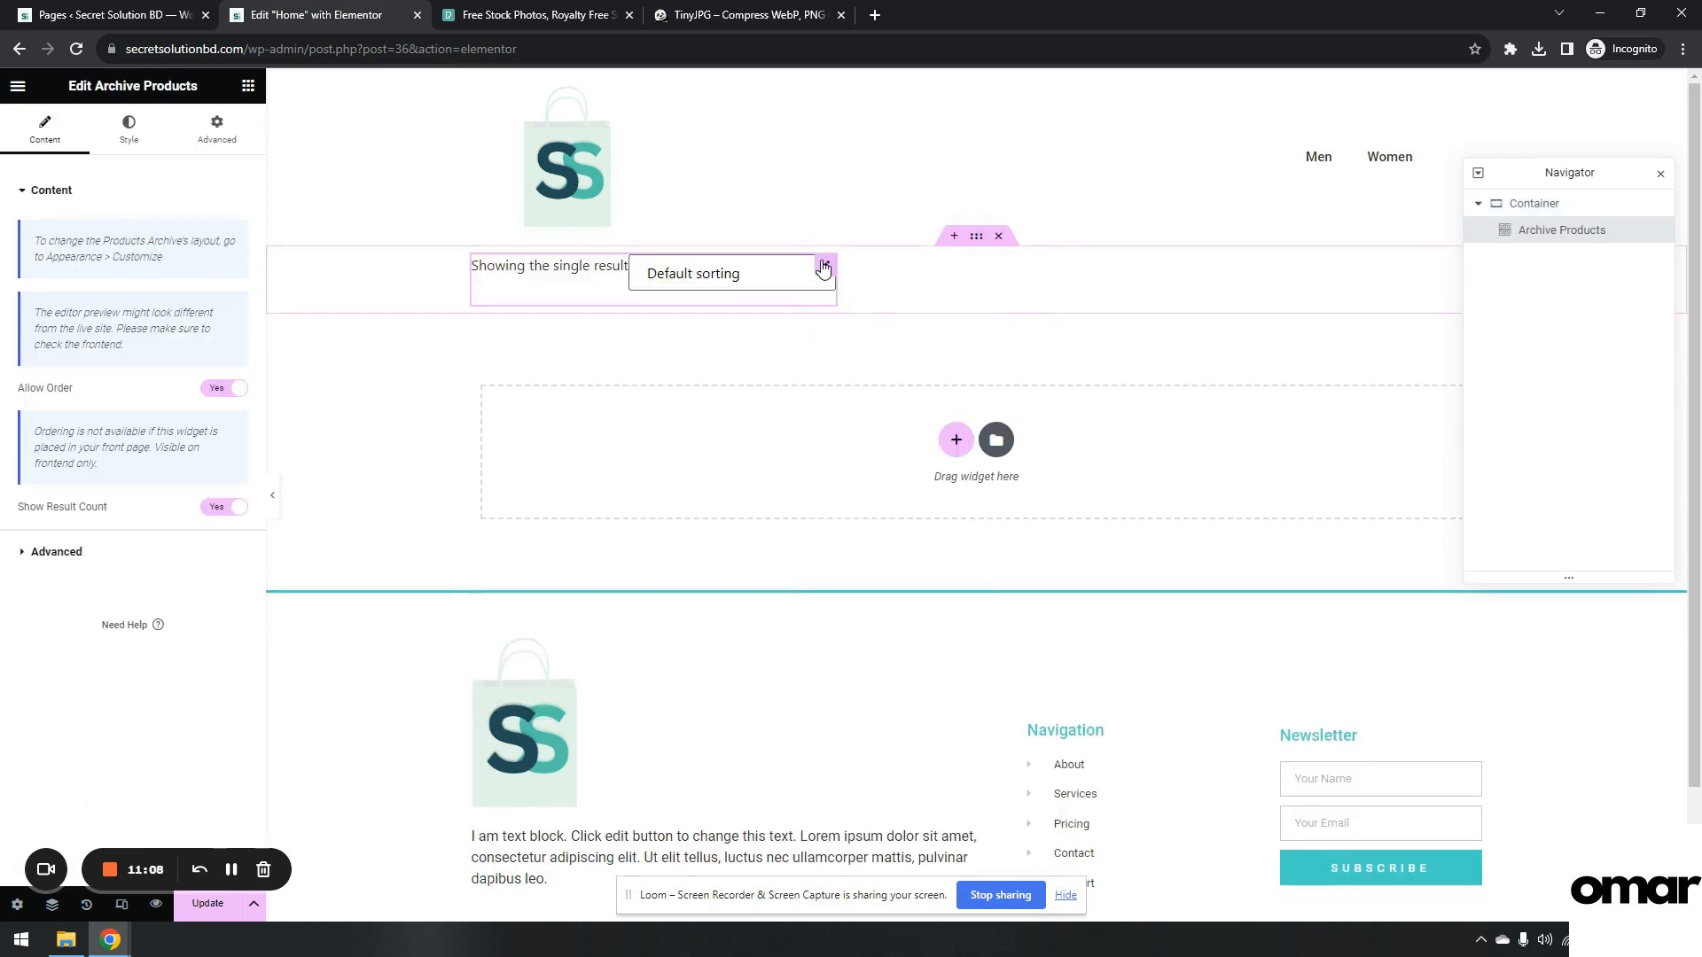
right_click(823, 268)
click(873, 617)
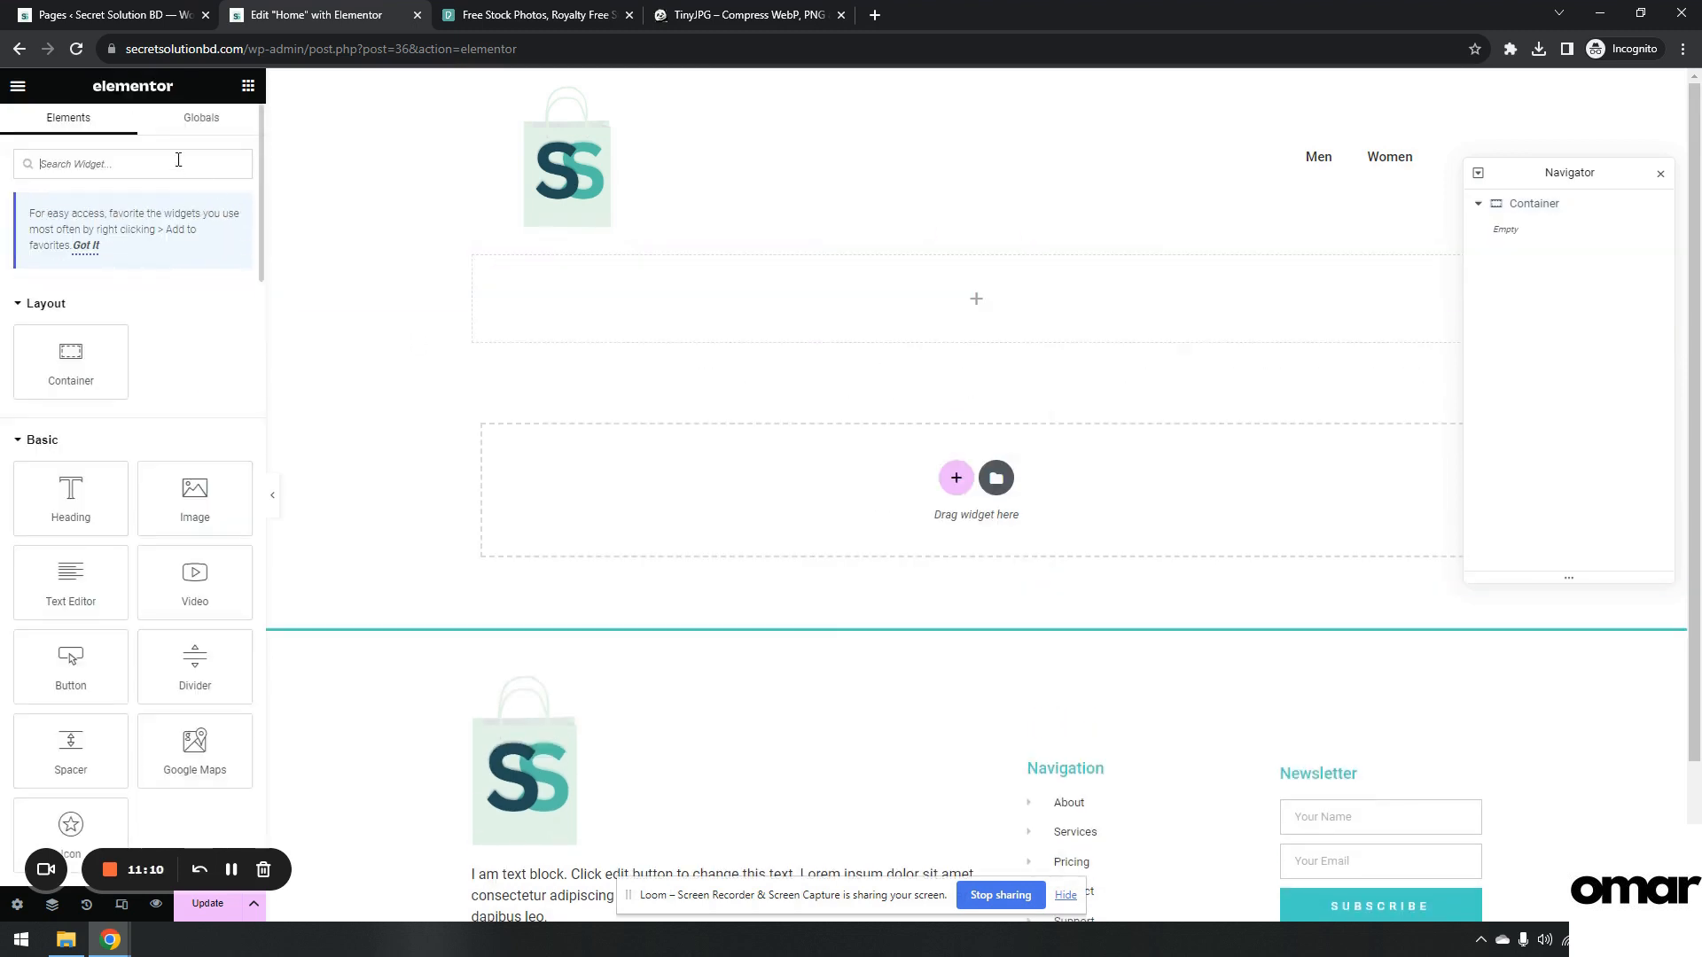
Search the widgets for products and place the Products widget in the empty container.
click(178, 159)
text(products)
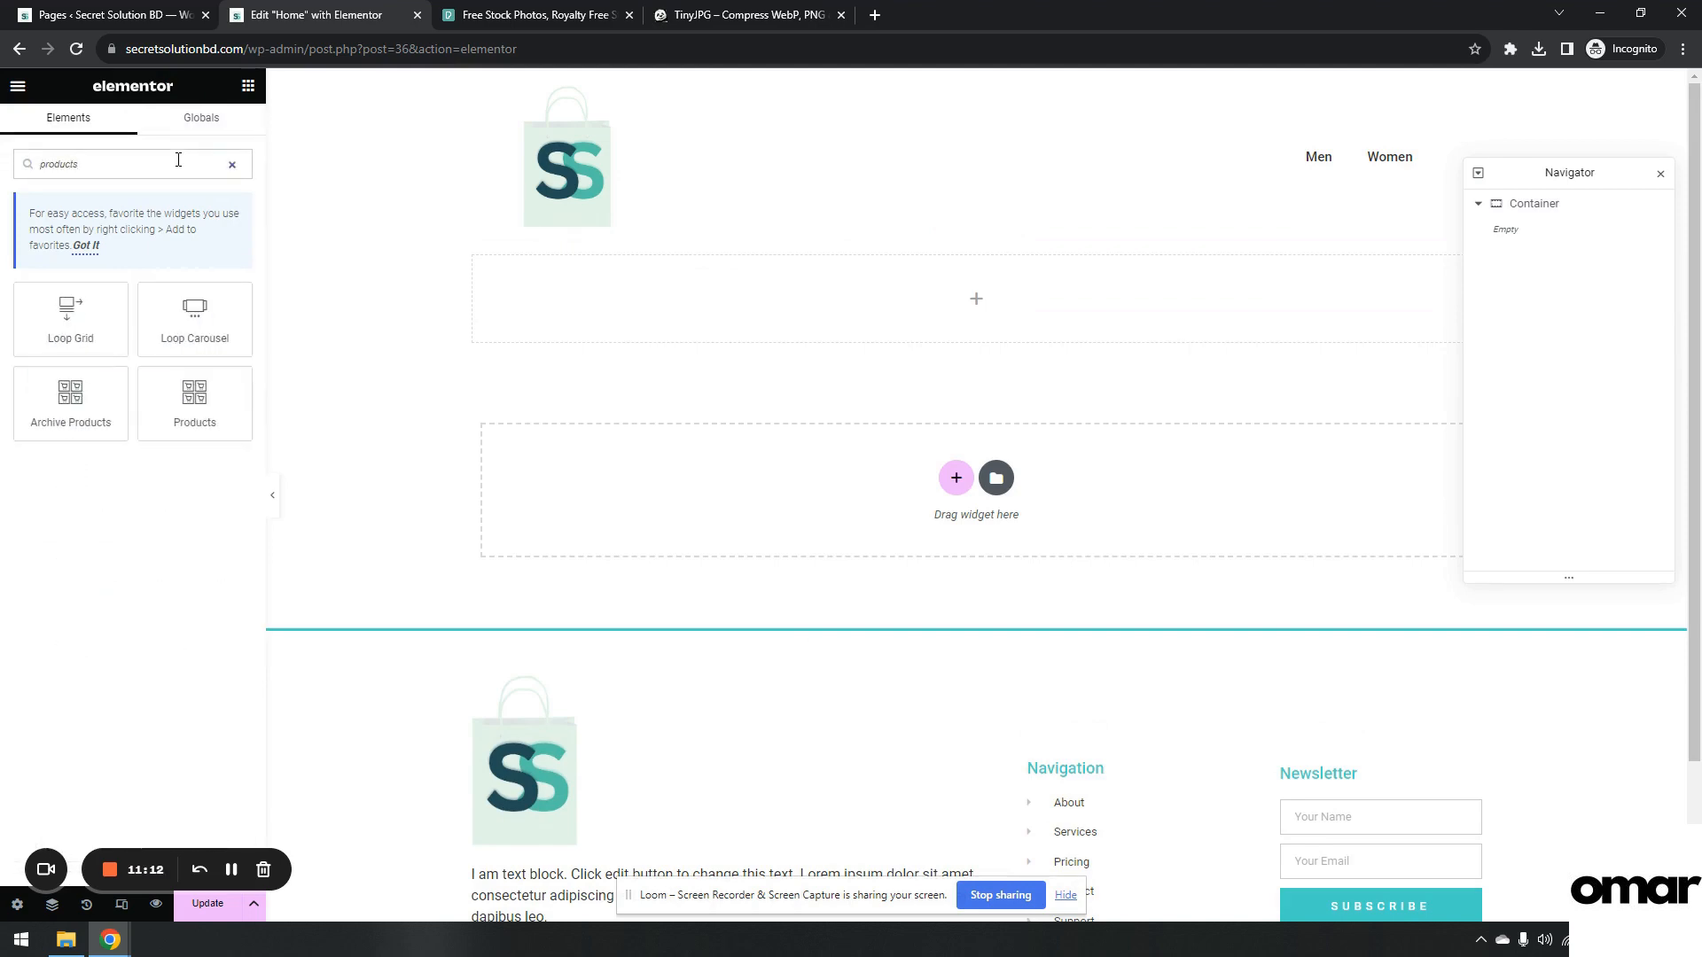
drag(199, 397, 1080, 269)
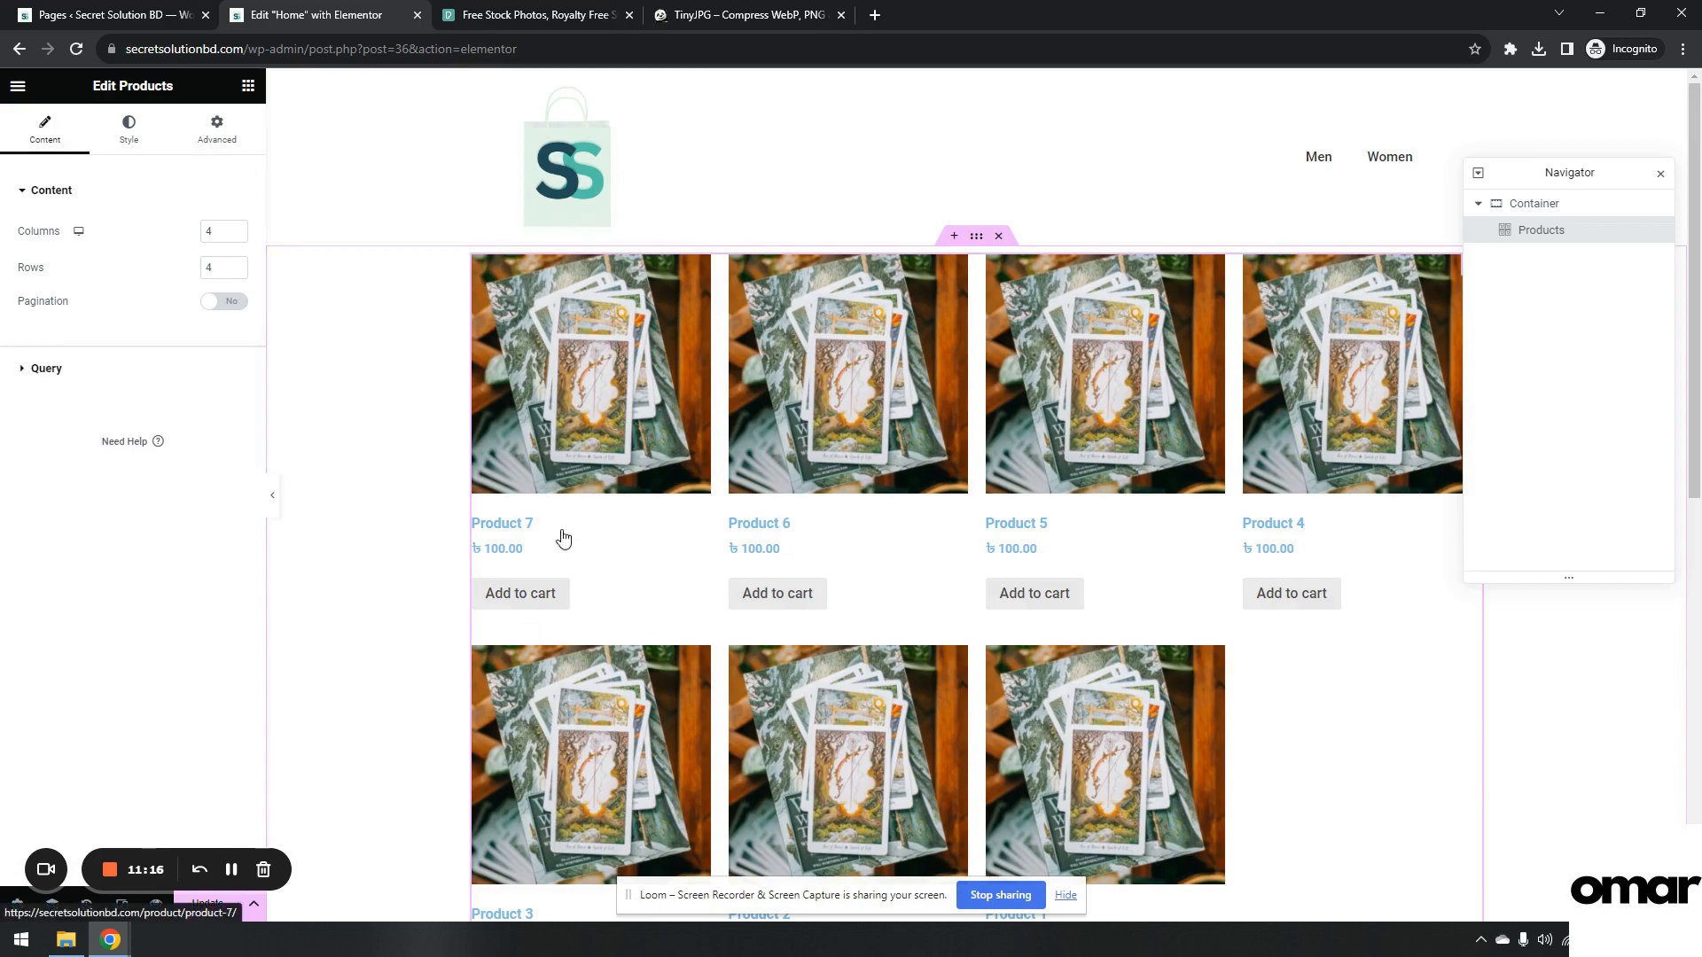
scroll(939, 434, down, 7)
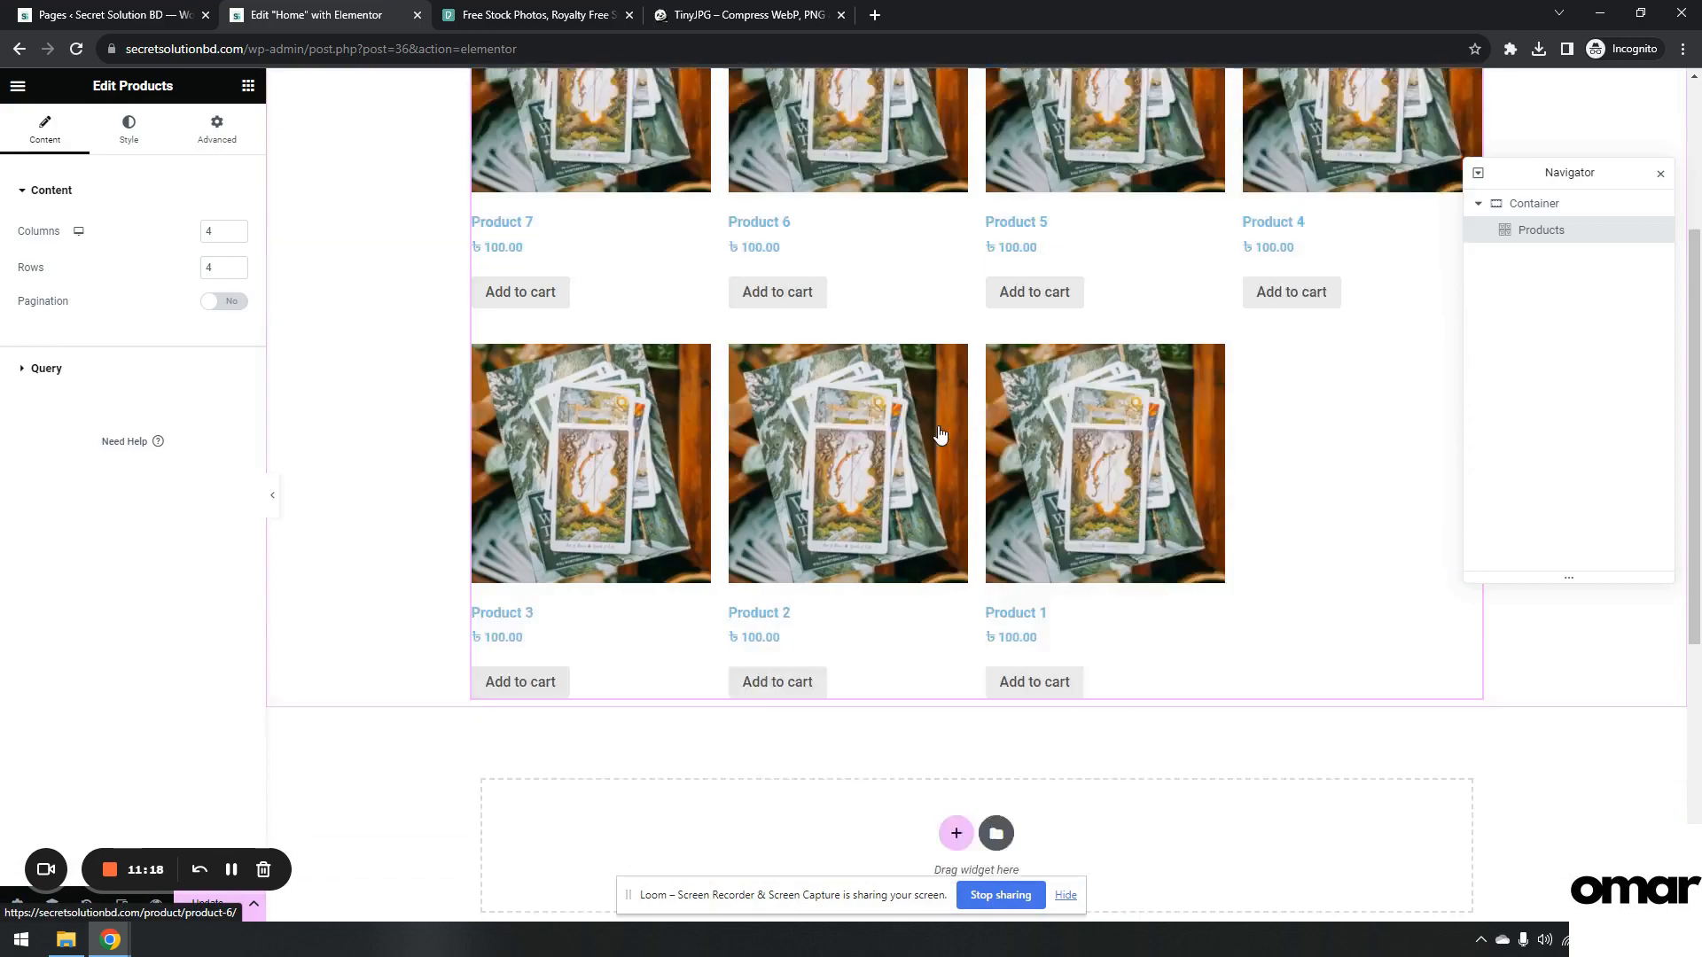
scroll(940, 434, up, 4)
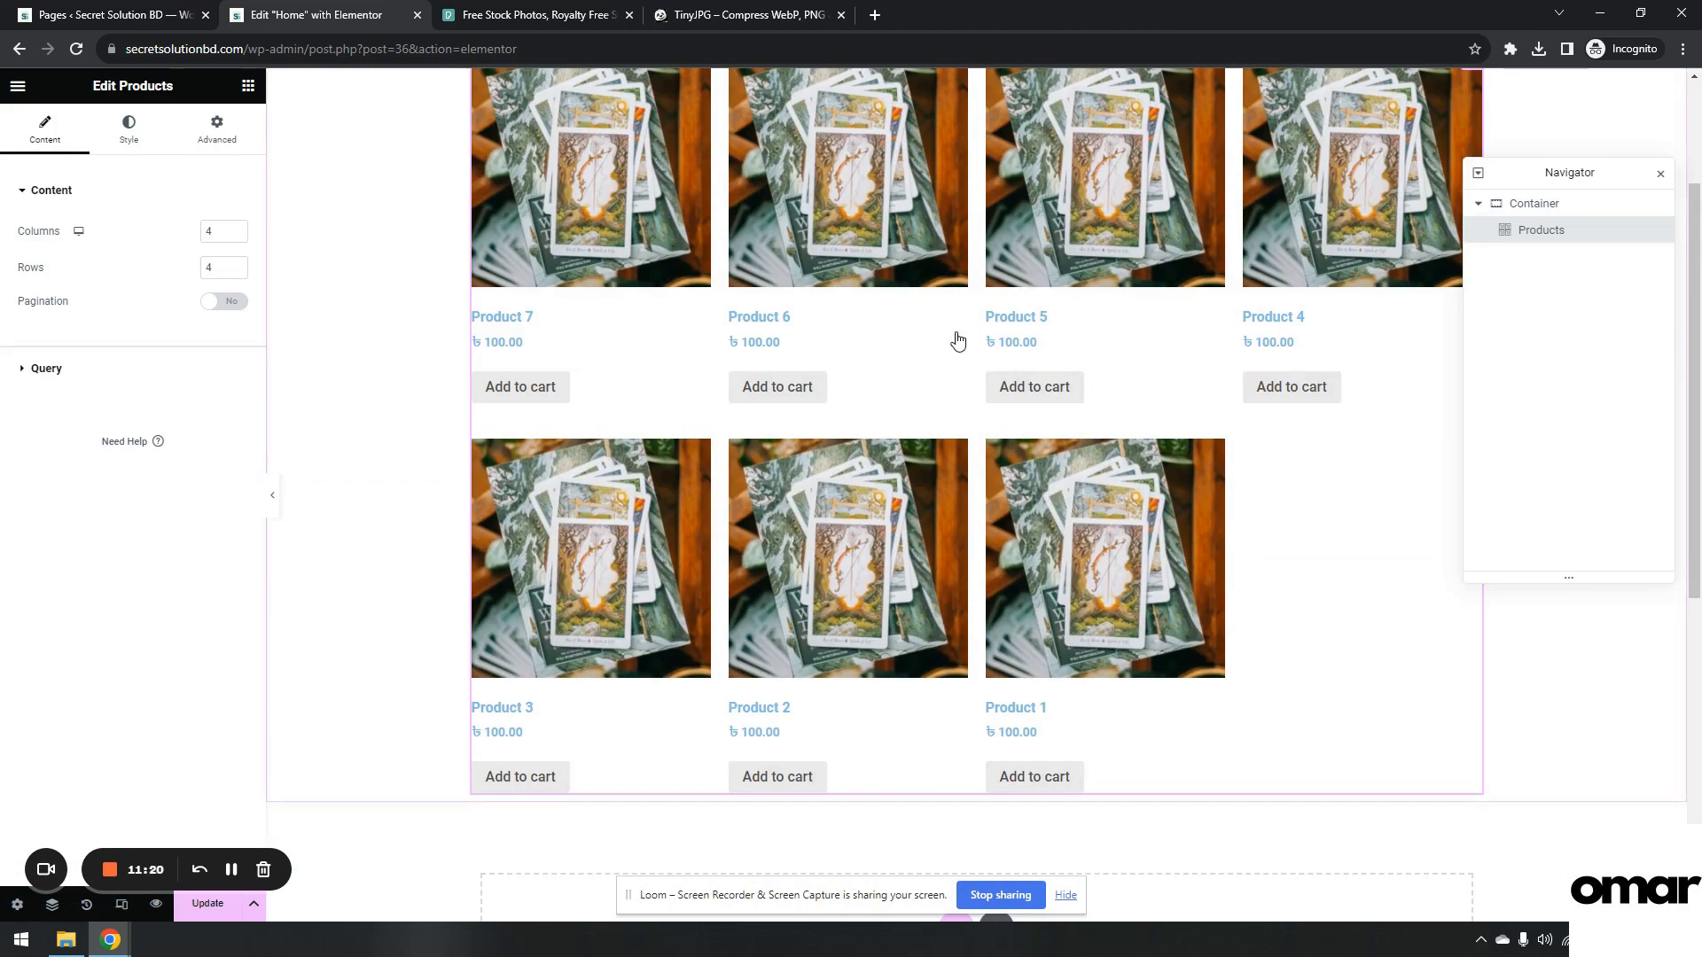
scroll(957, 342, up, 2)
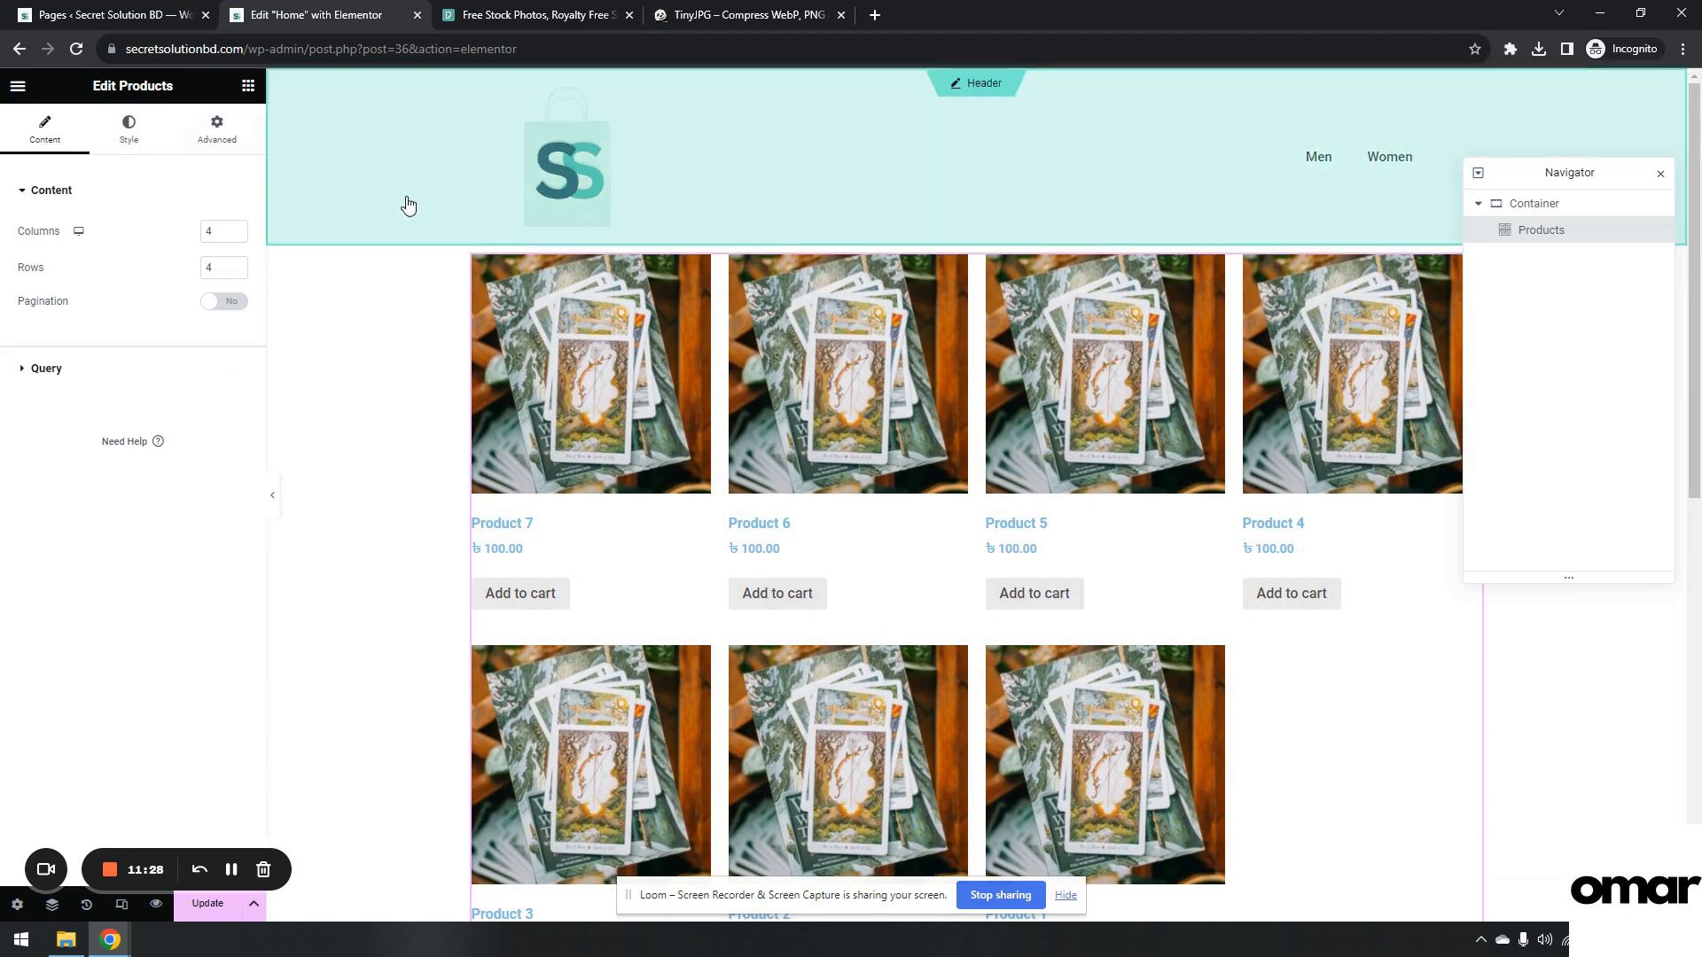
Insert a Heading widget before the products and set the container to column direction with content justified to the start.
click(248, 85)
drag(98, 492, 696, 301)
click(978, 236)
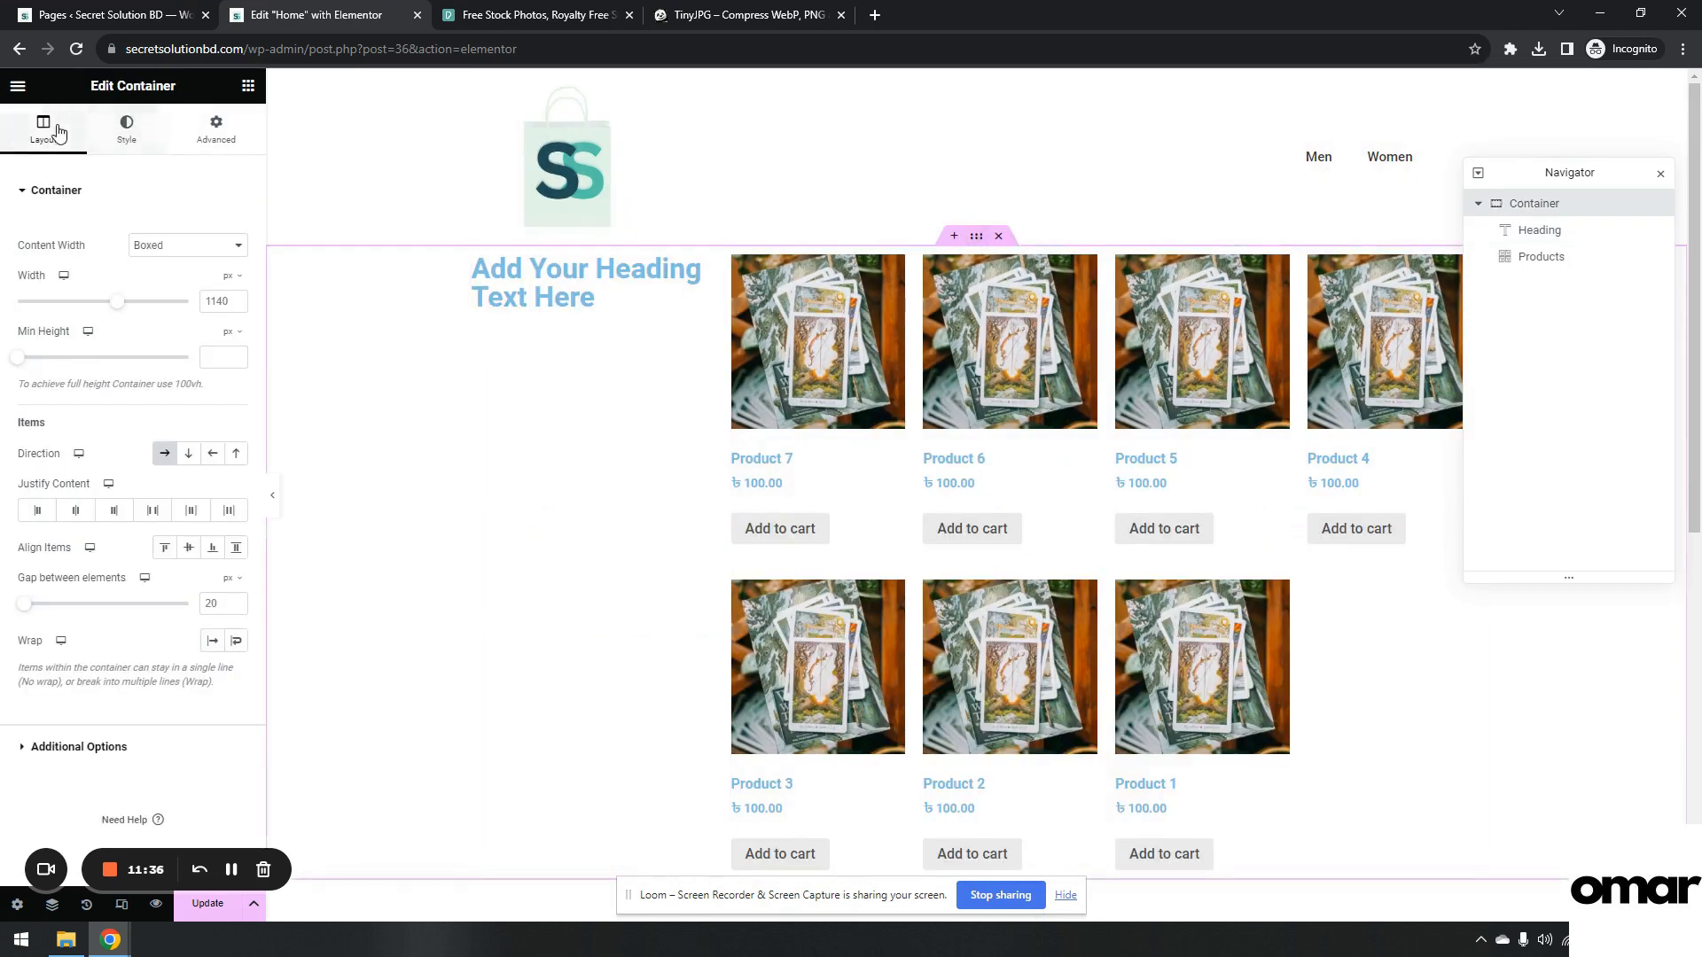
click(188, 452)
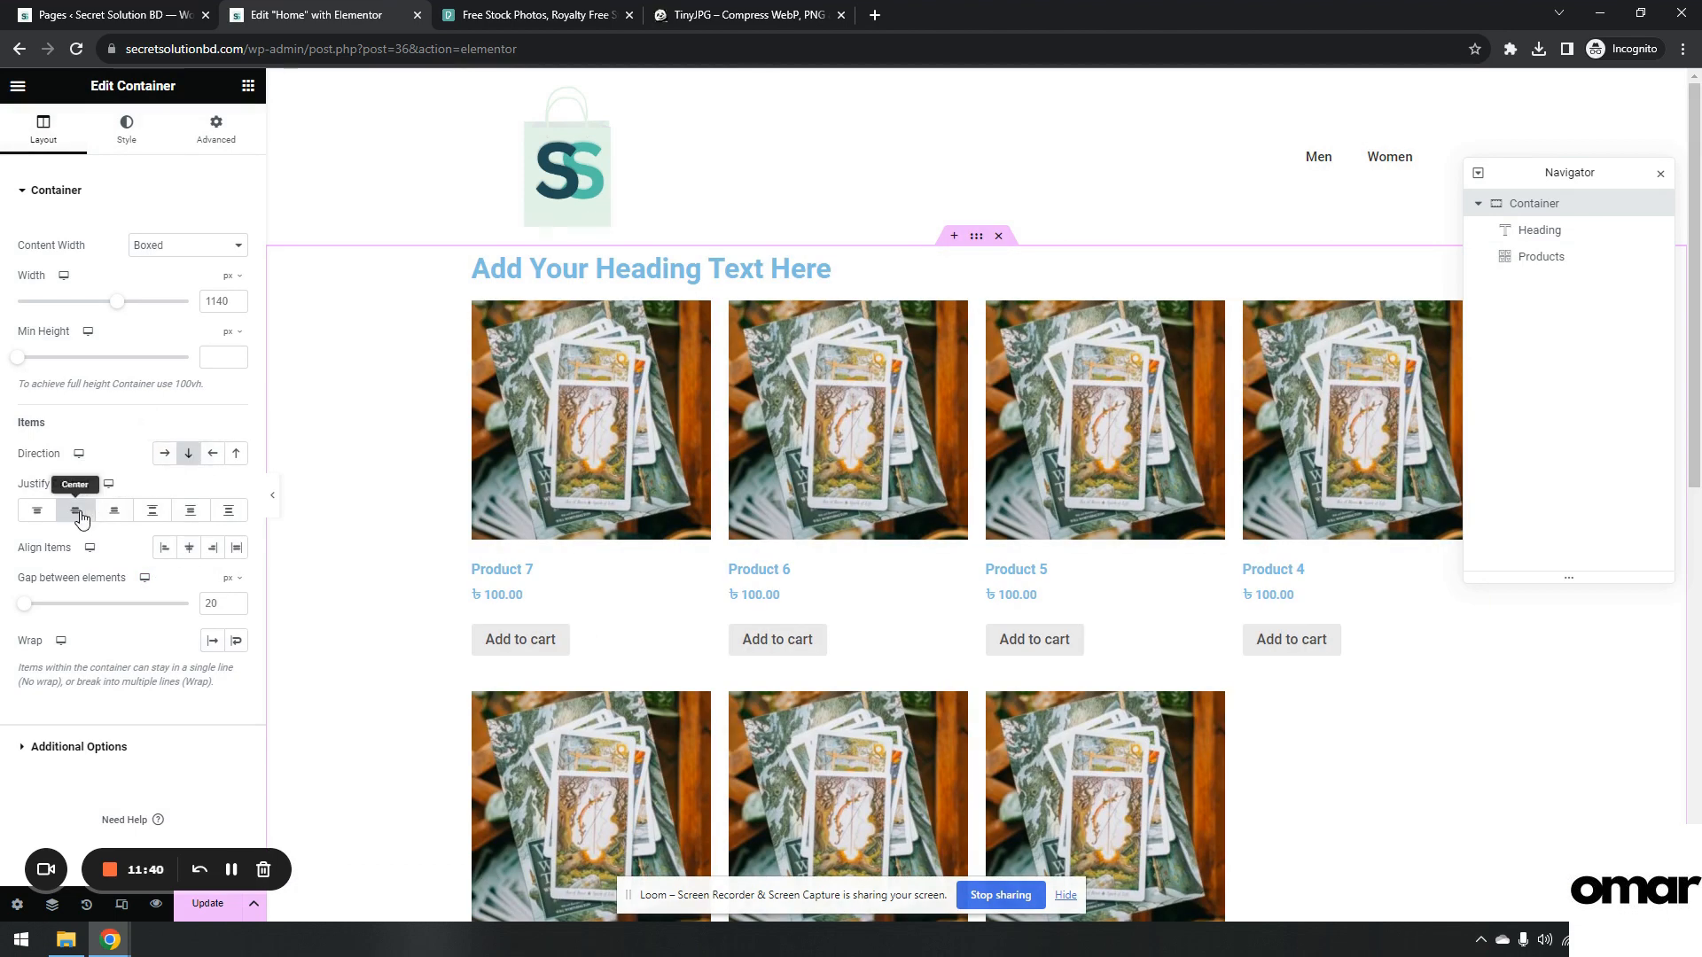
click(37, 510)
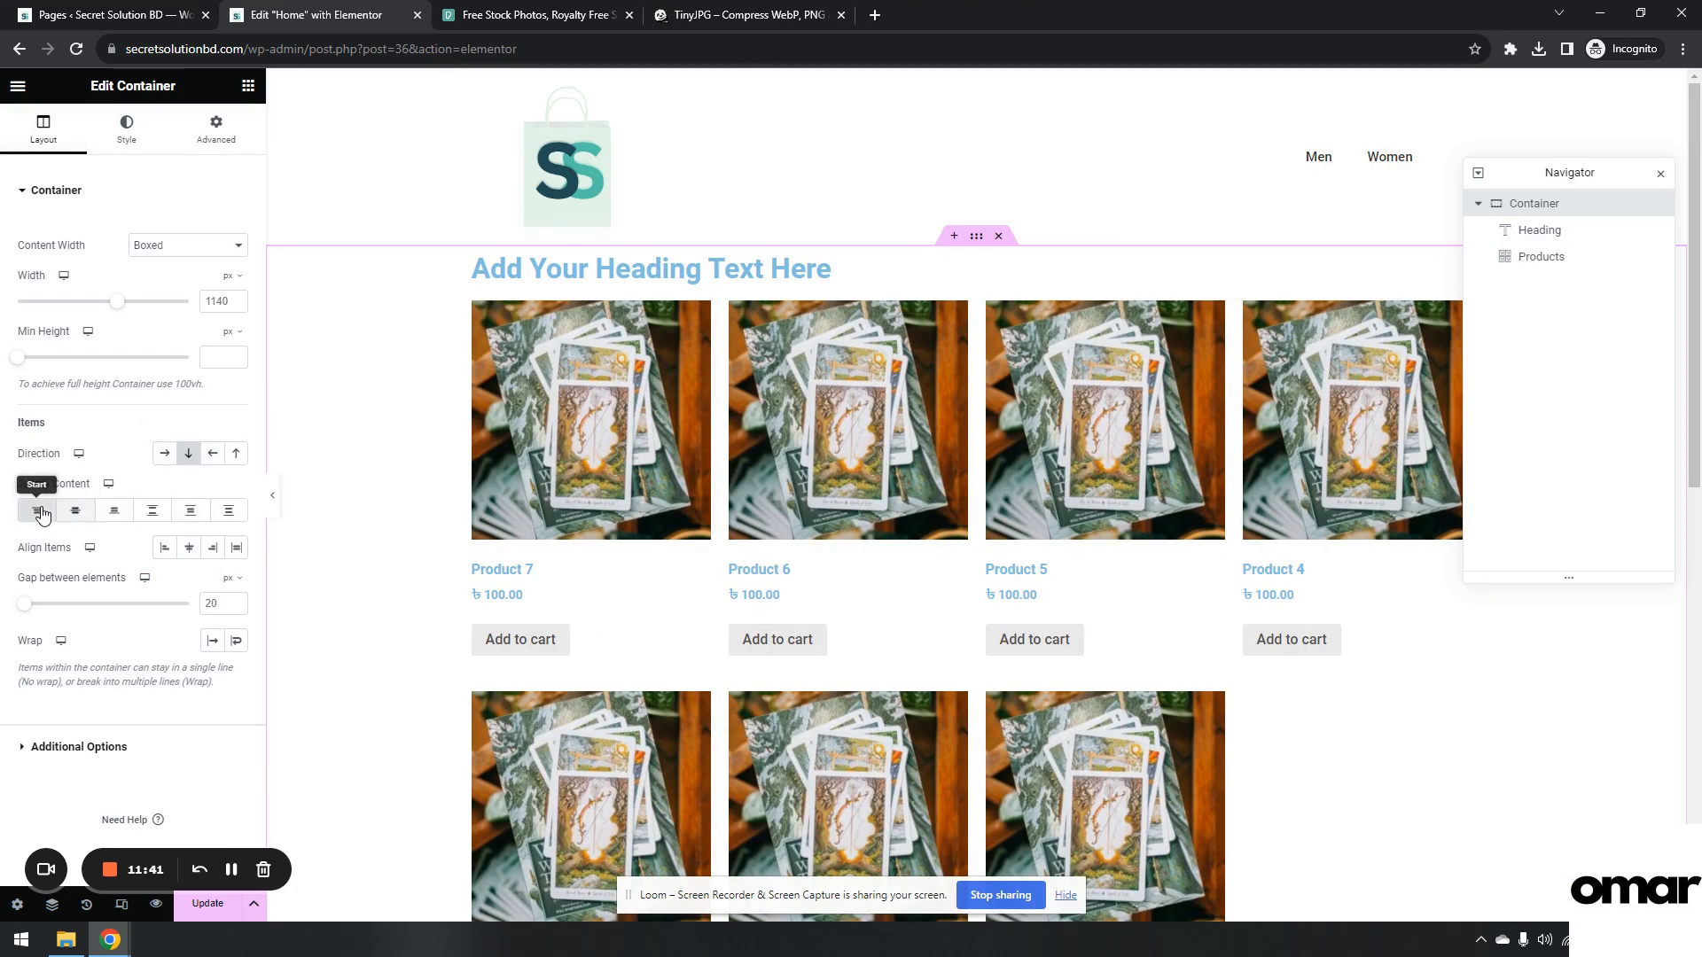
Change the heading text to Men and set its text color to the OF Primary global color.
click(938, 274)
triple_click(131, 266)
text(Men)
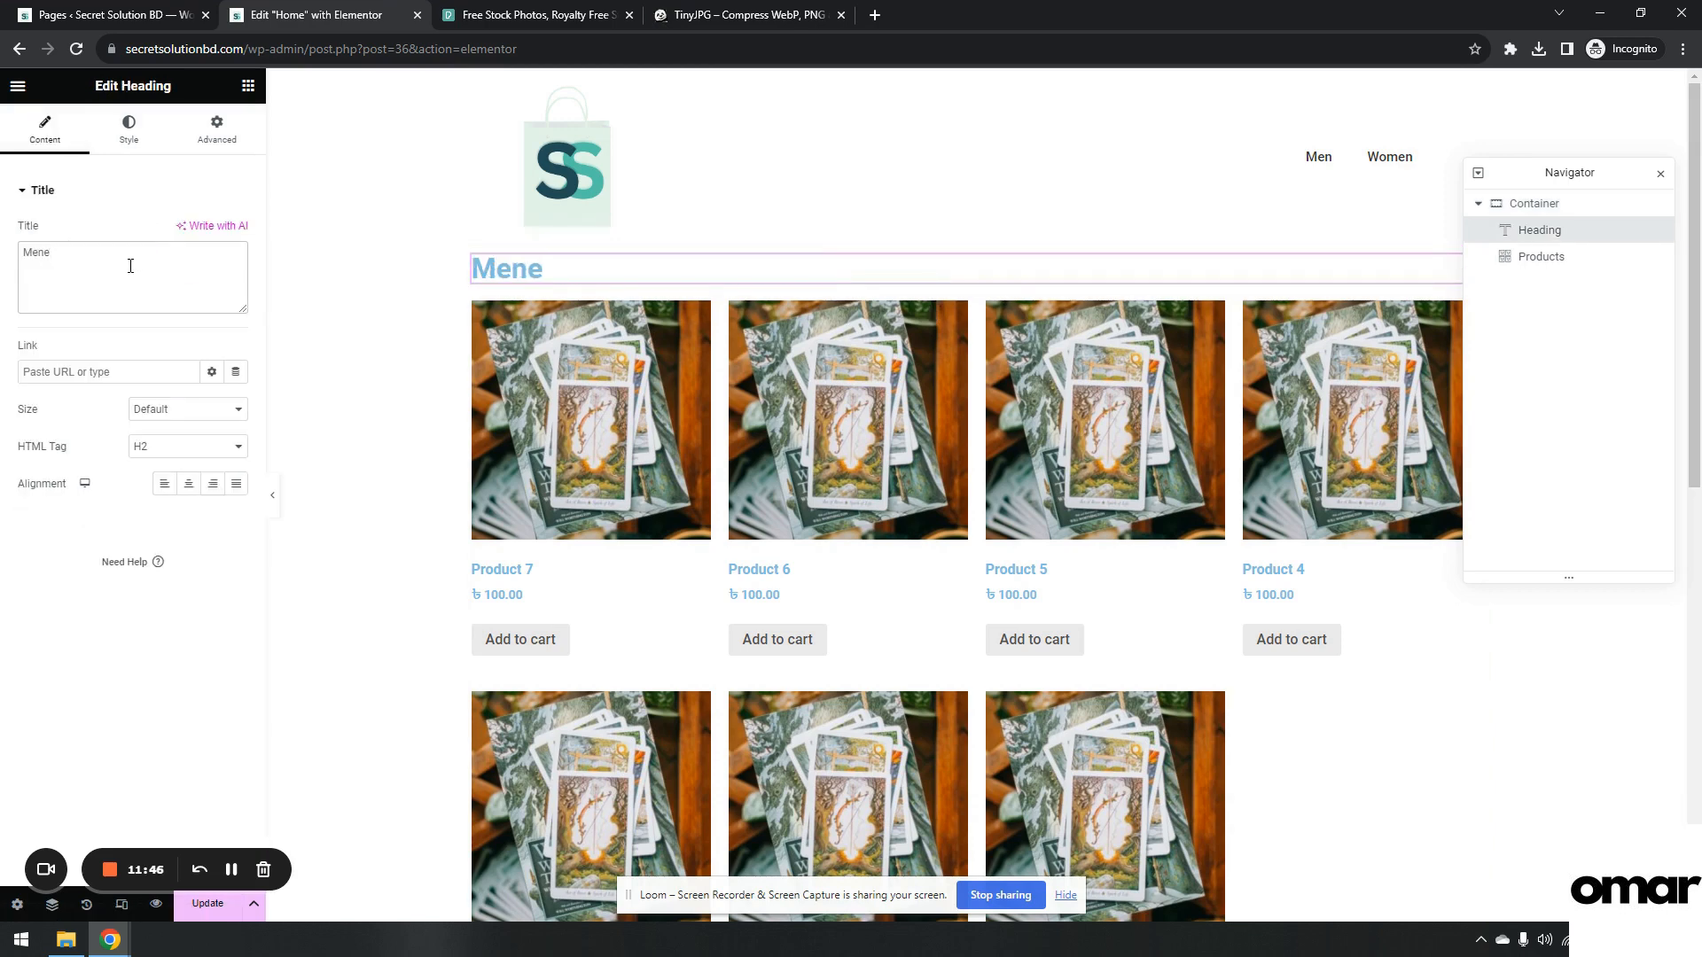
click(130, 130)
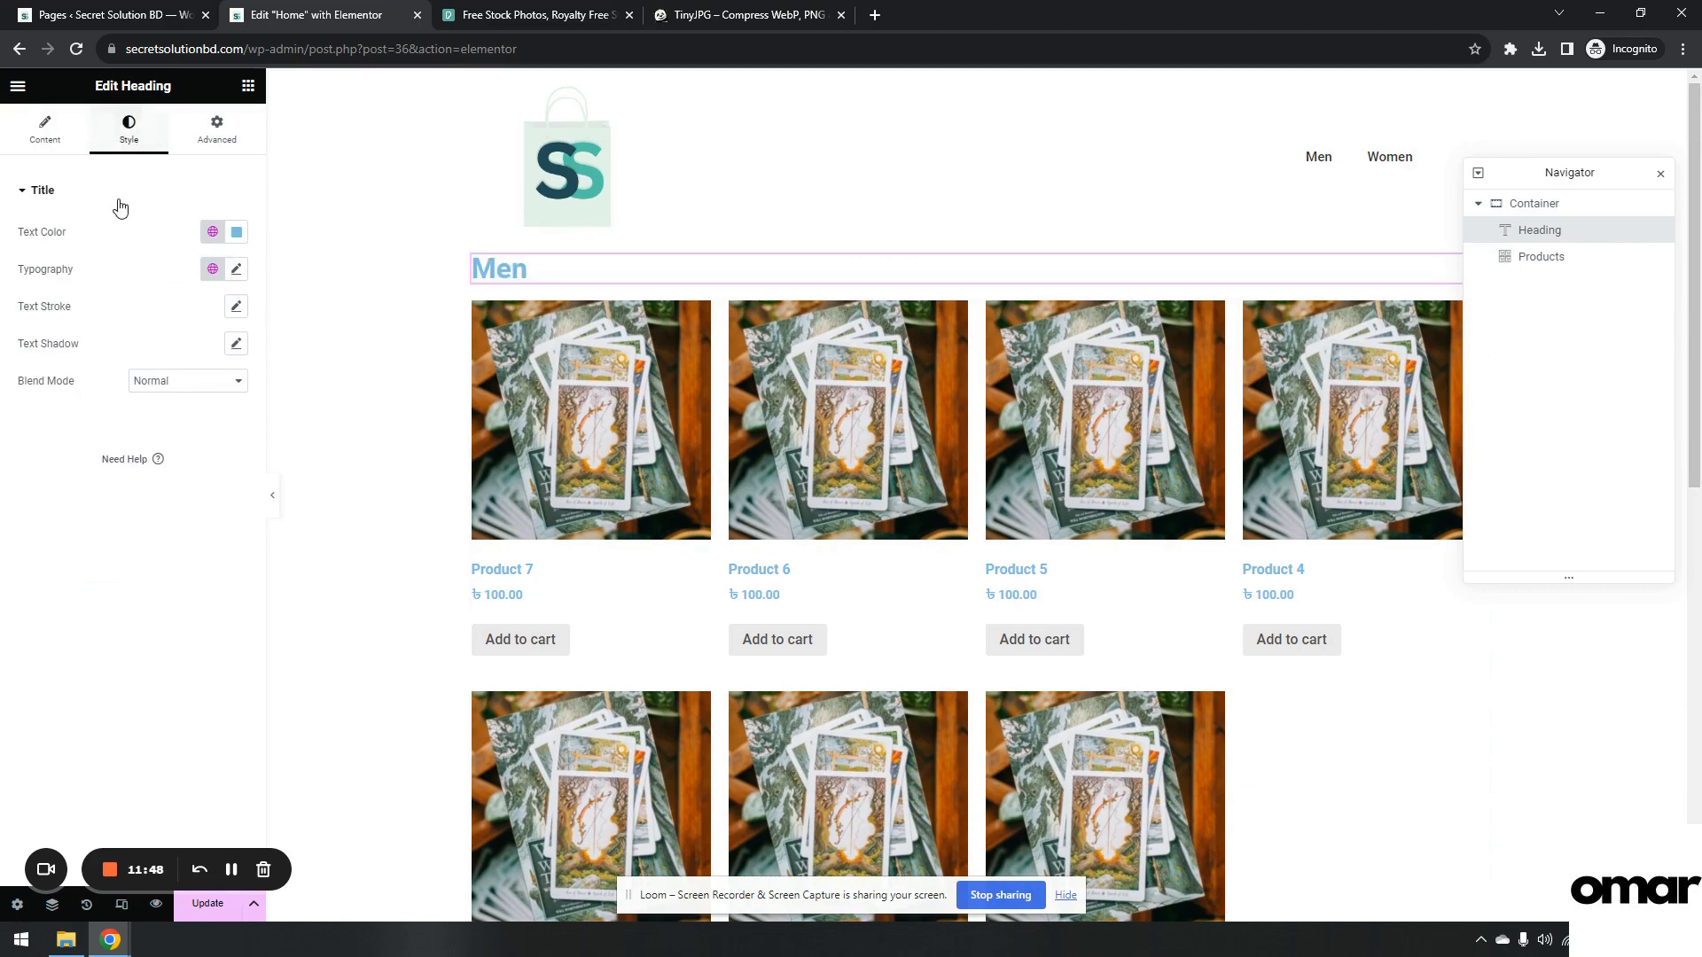
click(212, 233)
click(143, 434)
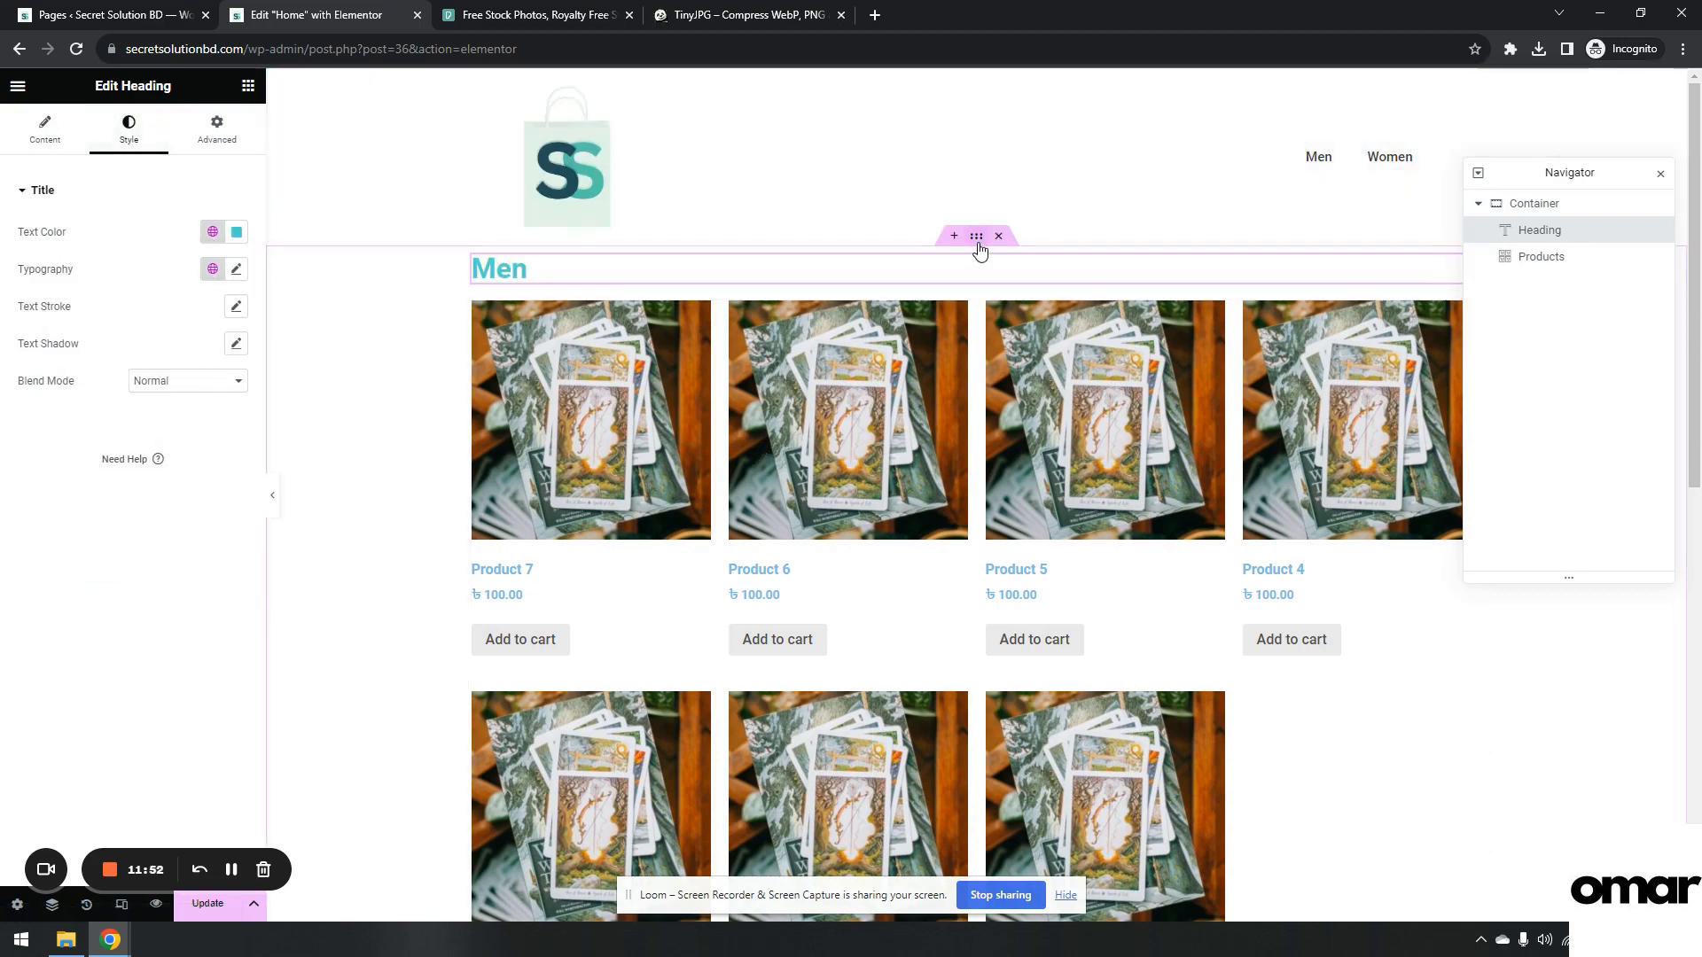
Move the floating Navigator down so it clears the edit handle of the Products widget.
scroll(991, 452, down, 5)
scroll(991, 452, up, 5)
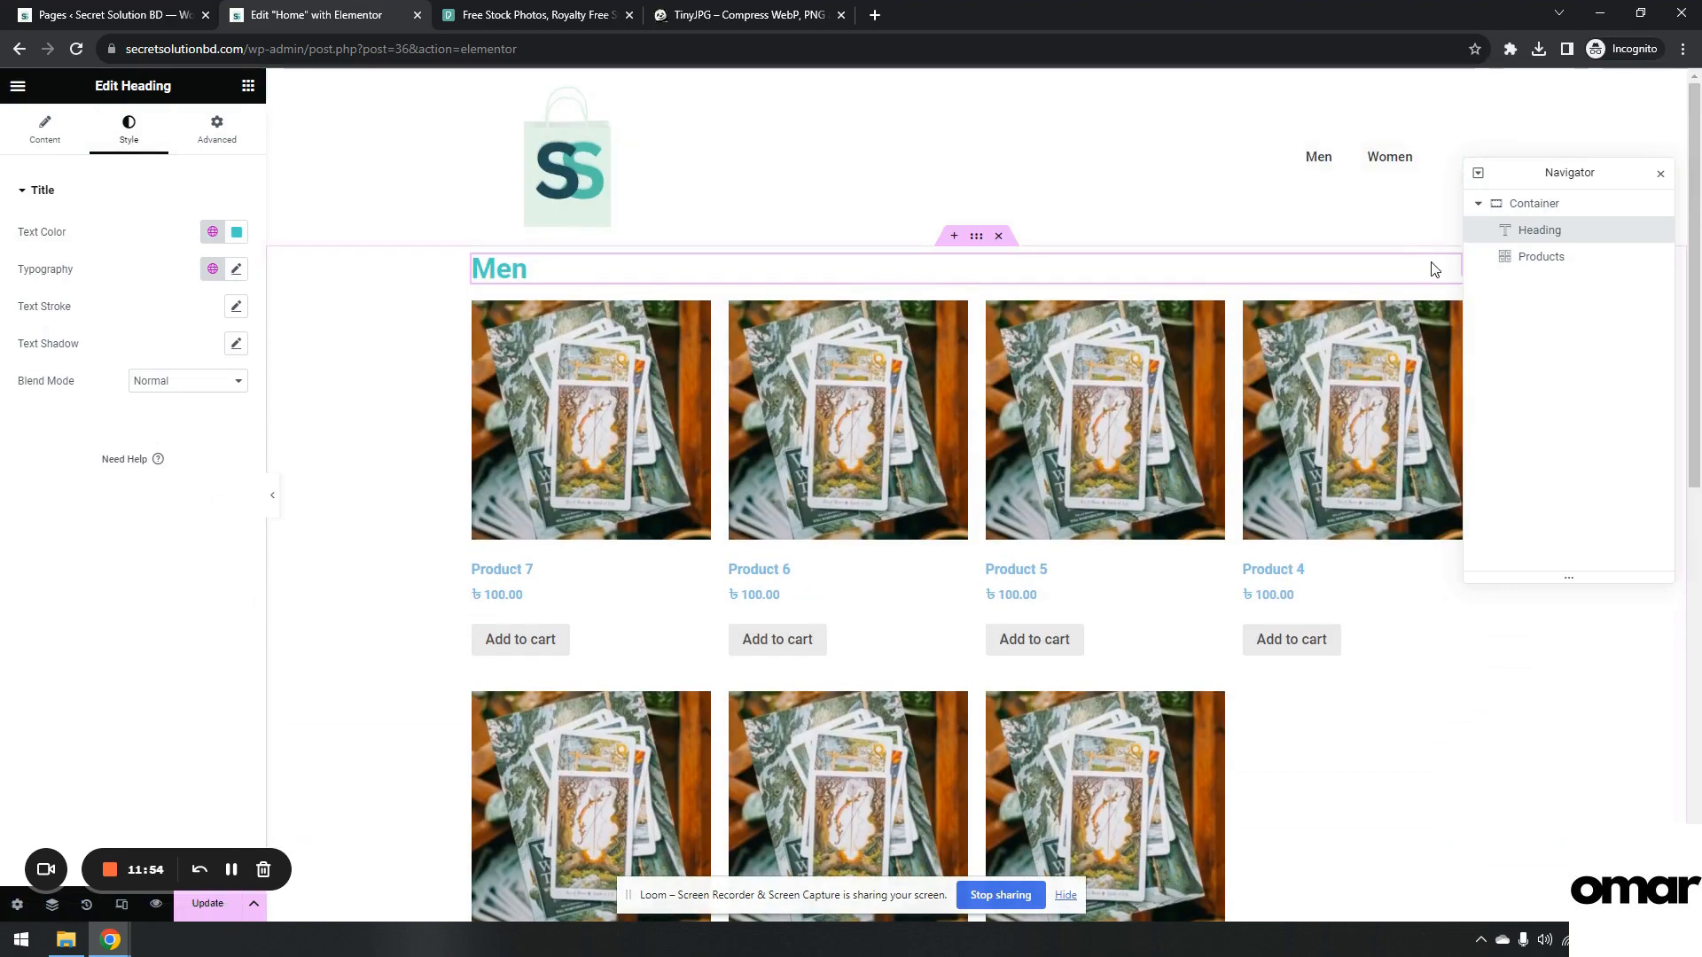
drag(1540, 179, 1520, 320)
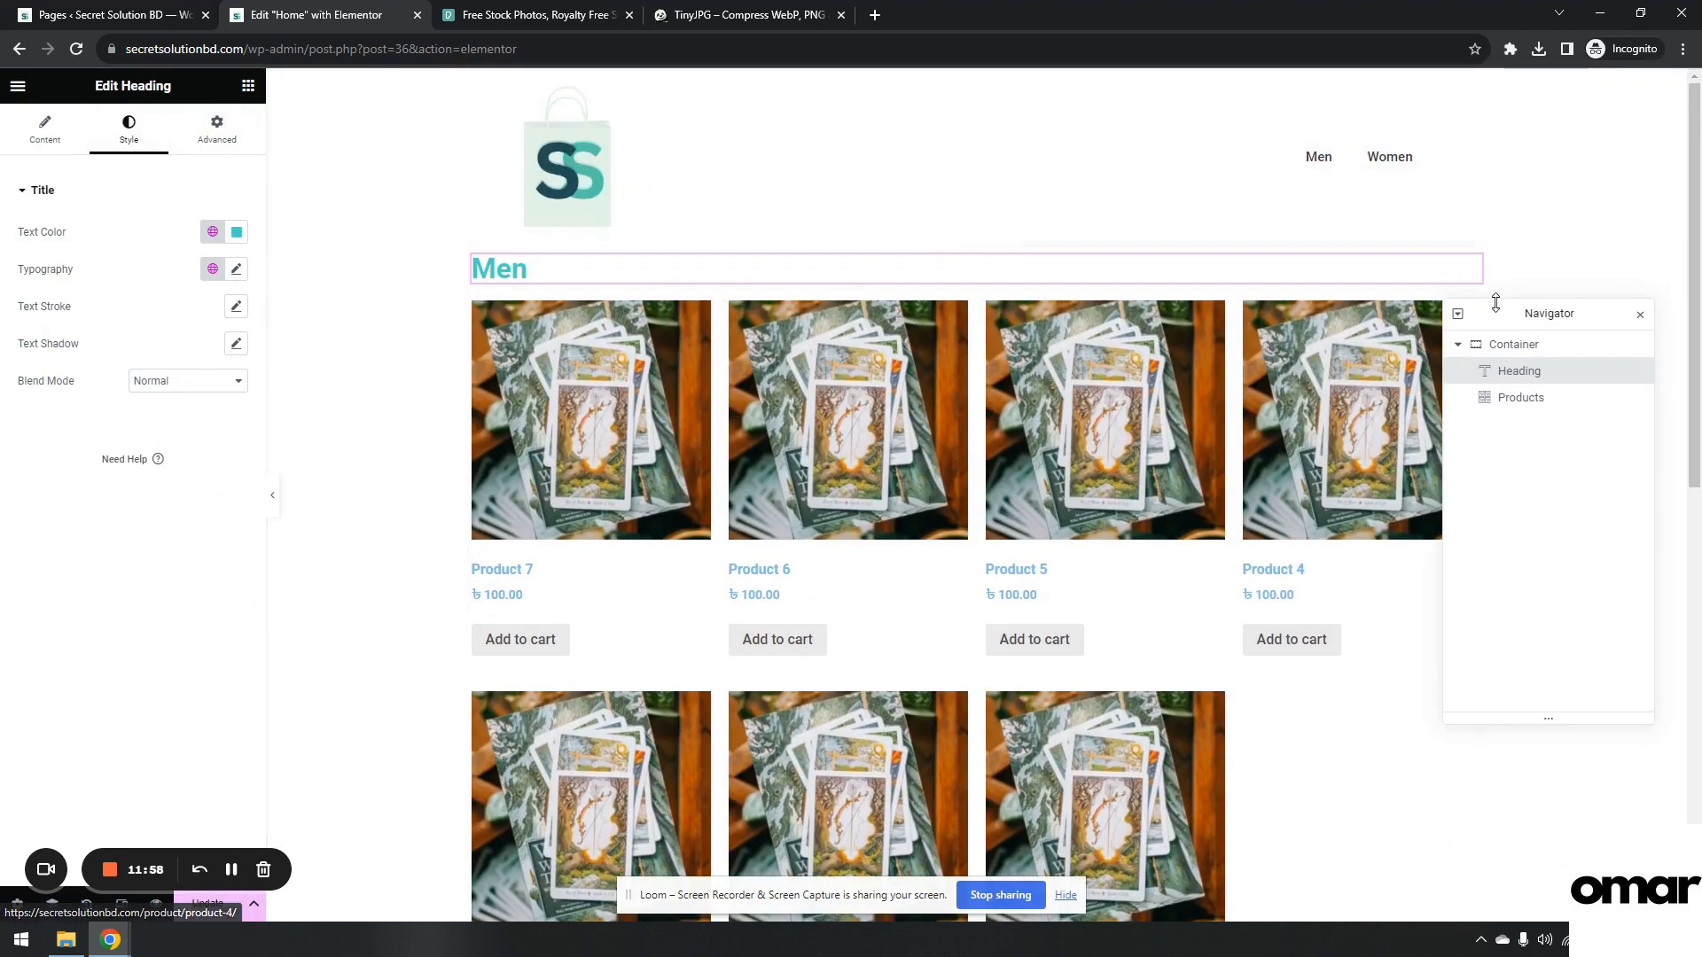
drag(1498, 311, 1496, 409)
Filter the Products widget's query by term to include only the product category Men.
click(1472, 313)
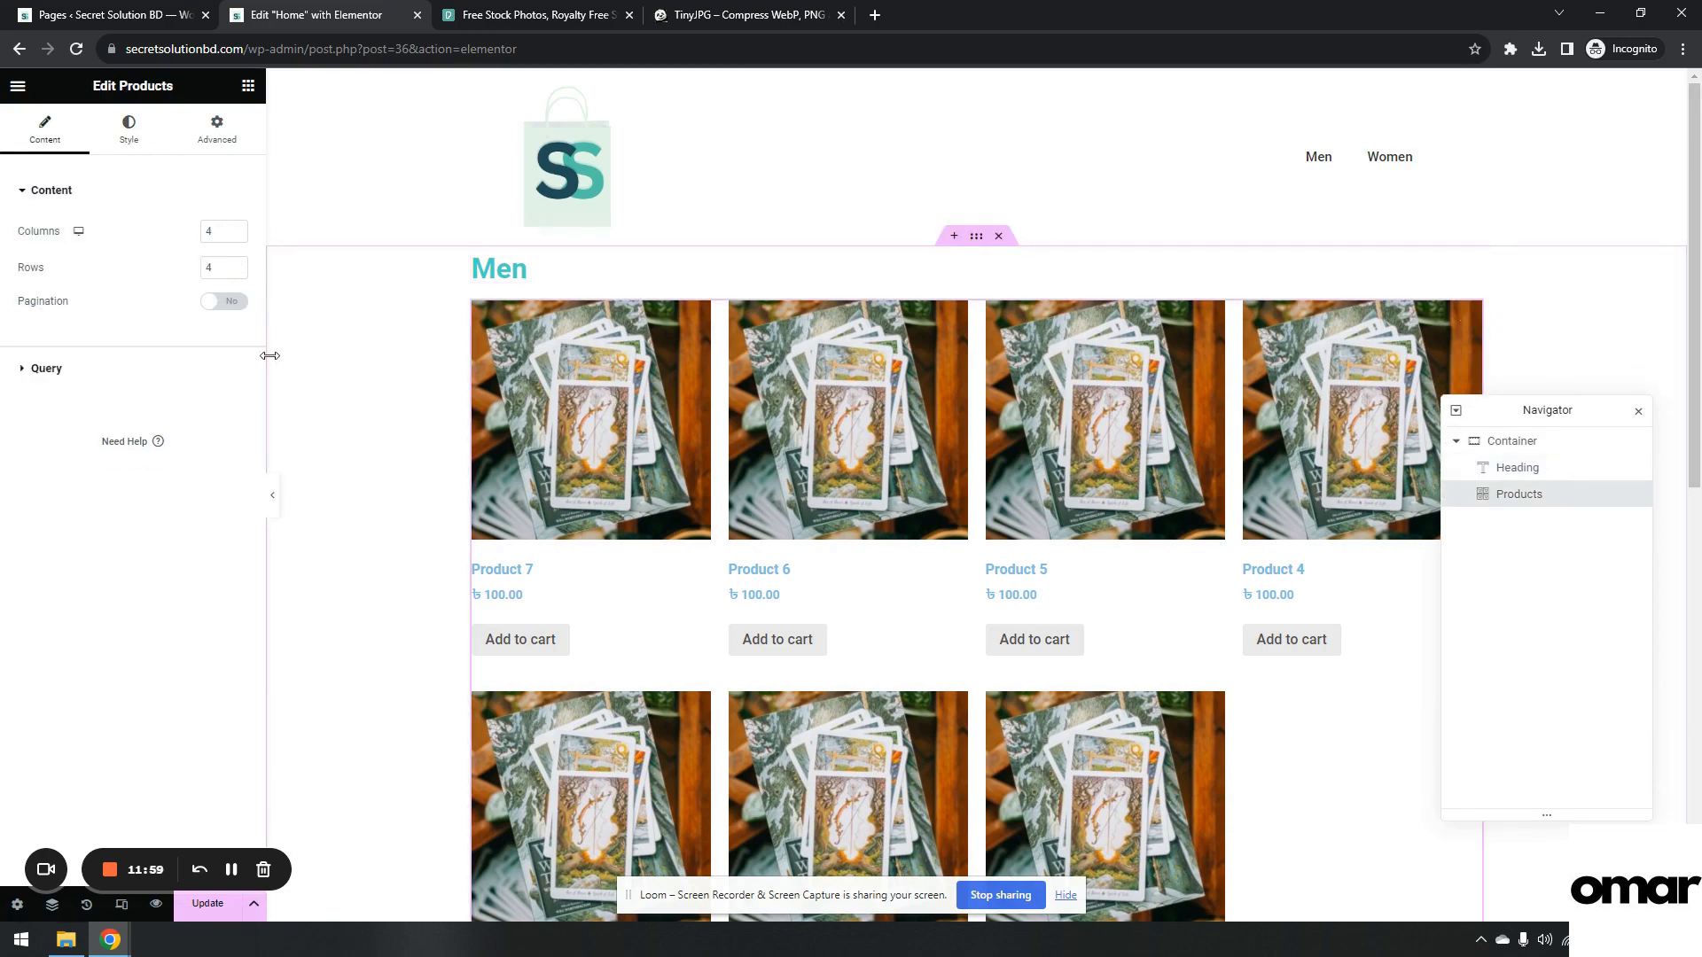
click(96, 370)
click(36, 372)
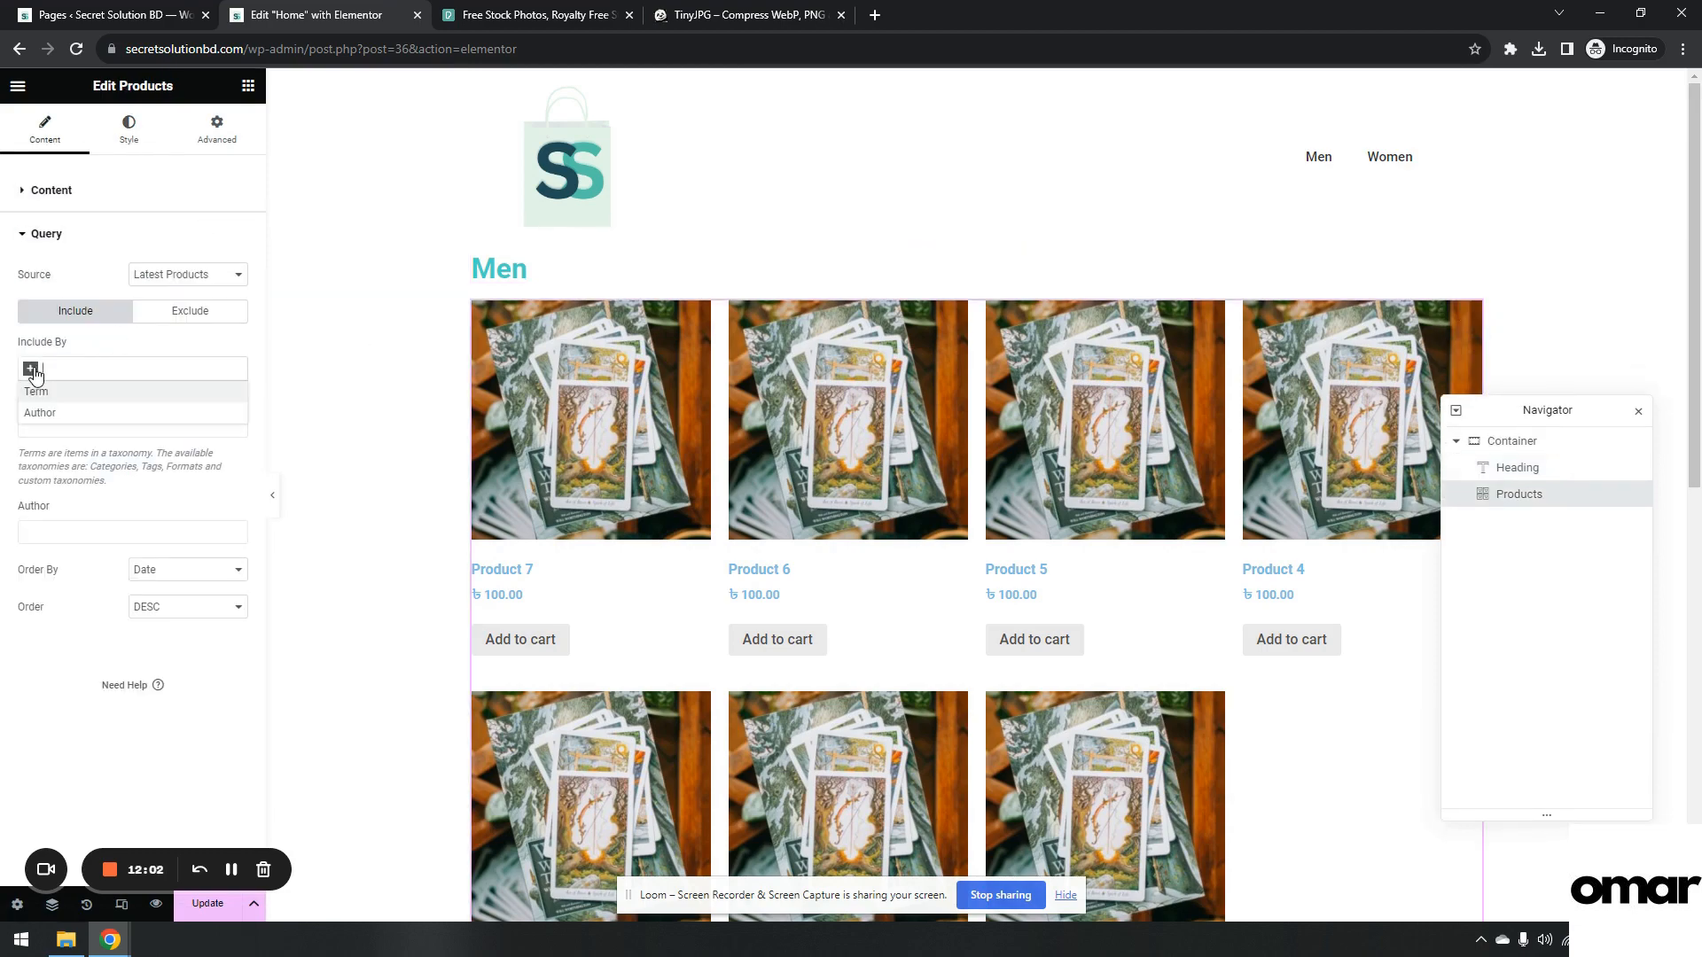
click(37, 390)
click(77, 421)
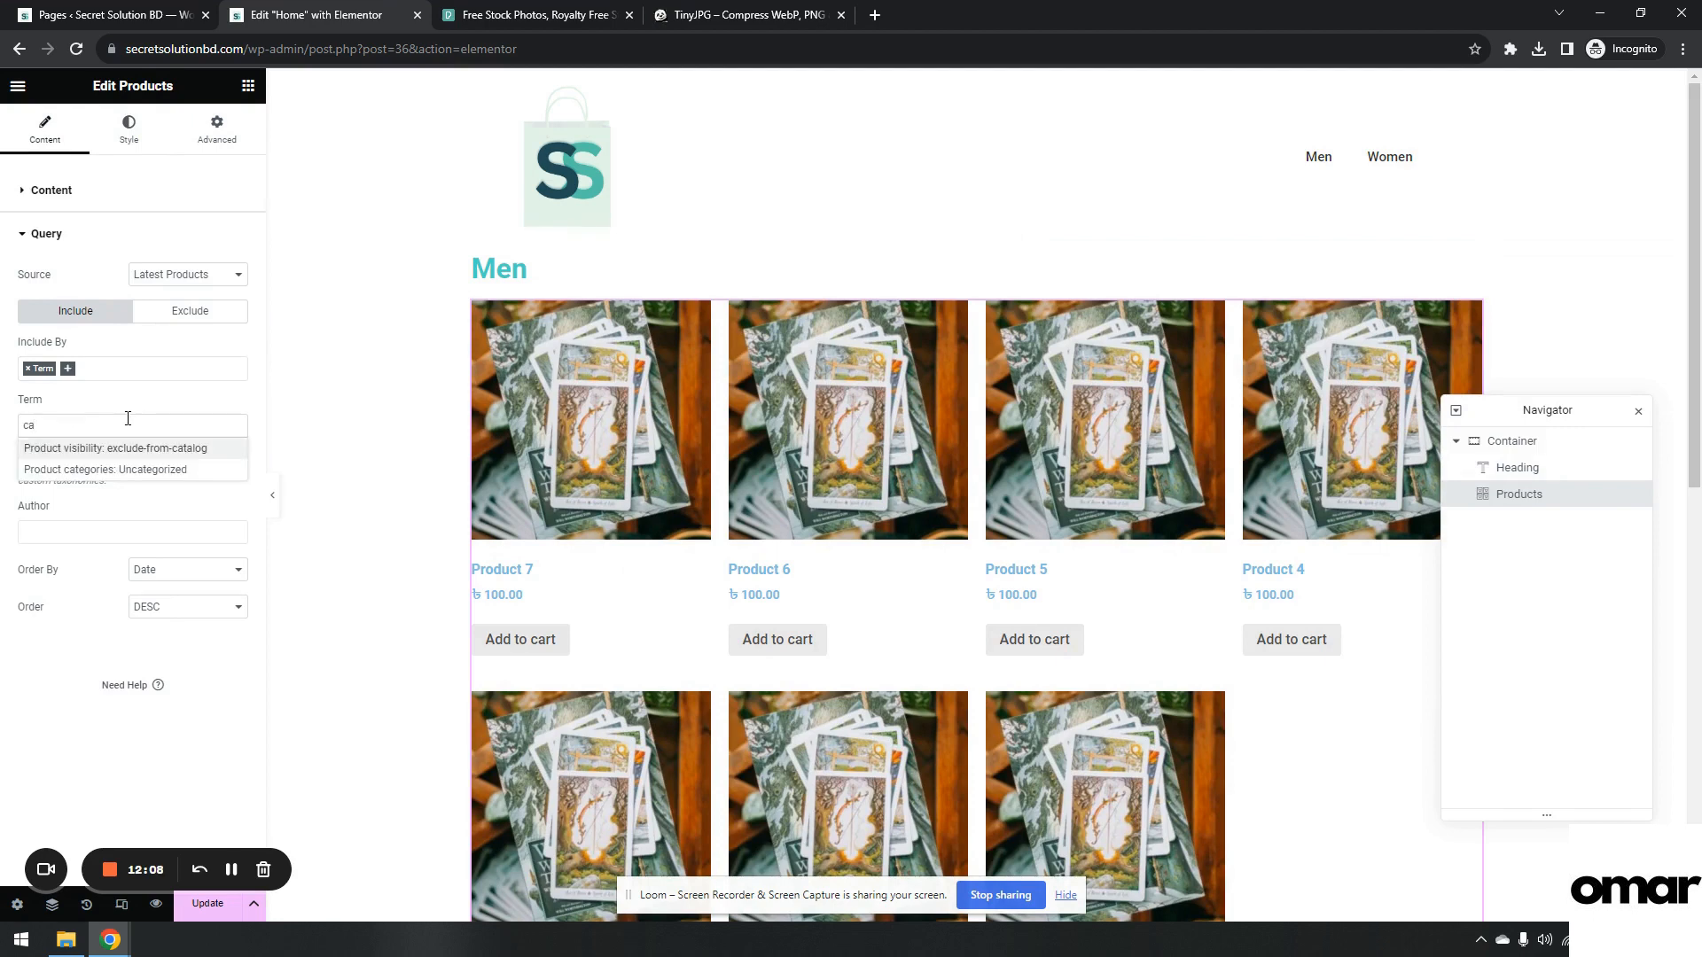
text(men)
click(178, 455)
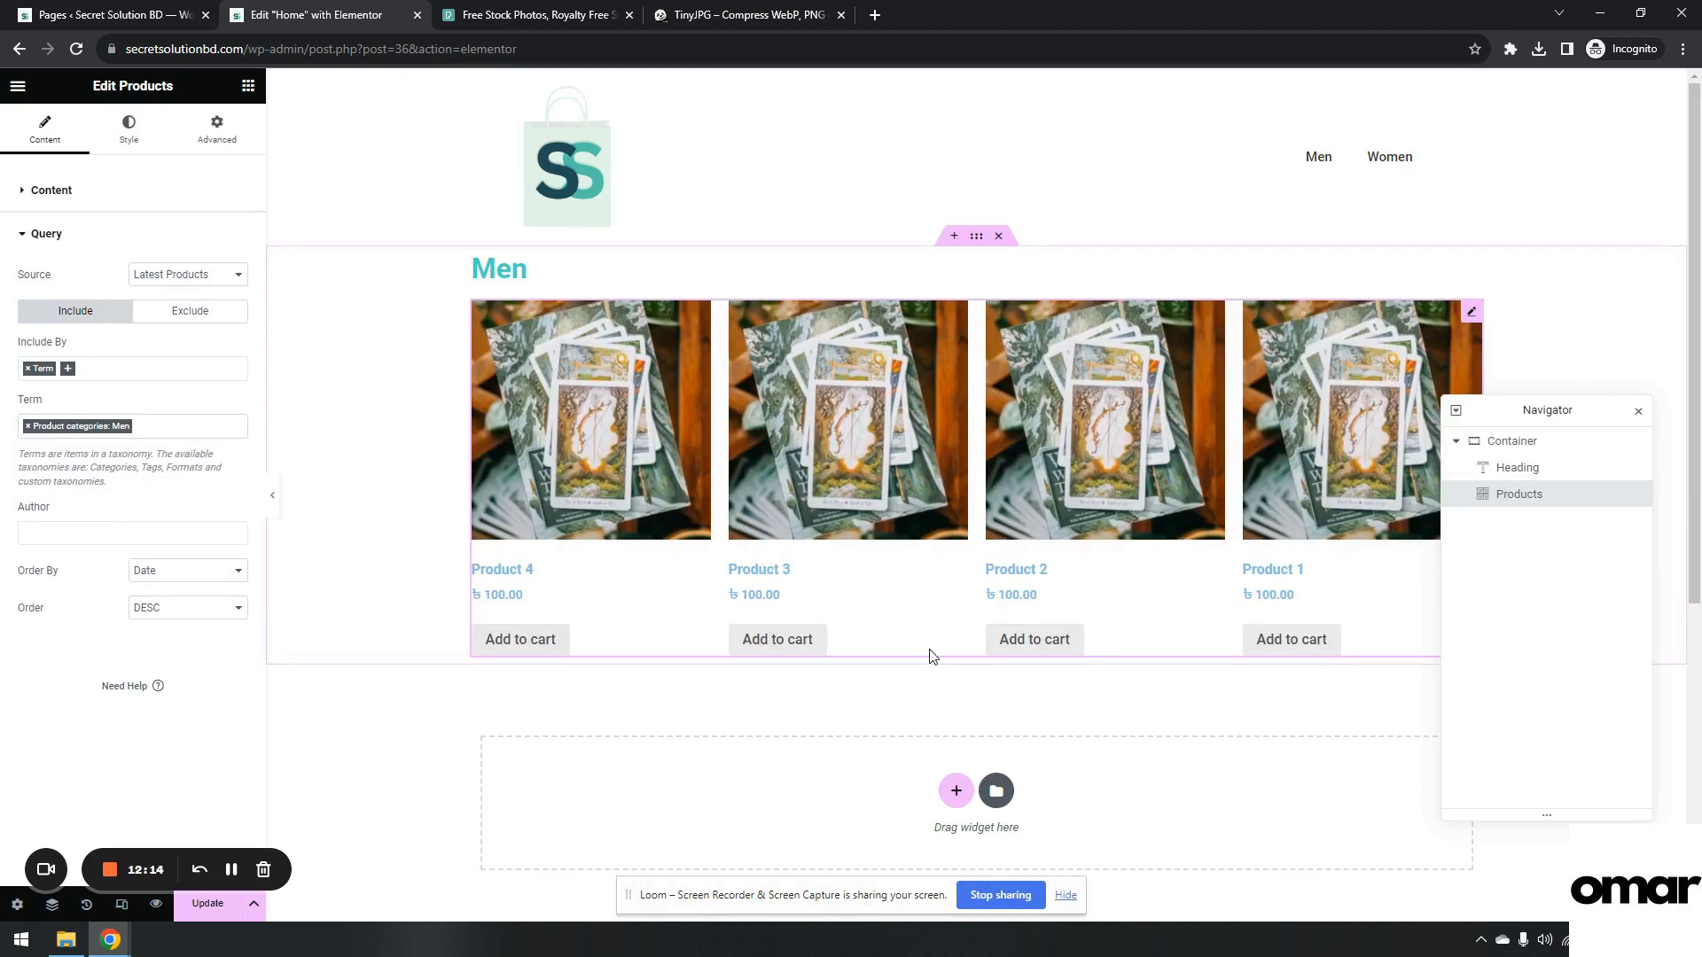
Try Current Query as the Products widget's source and switch back to Latest Products.
click(198, 282)
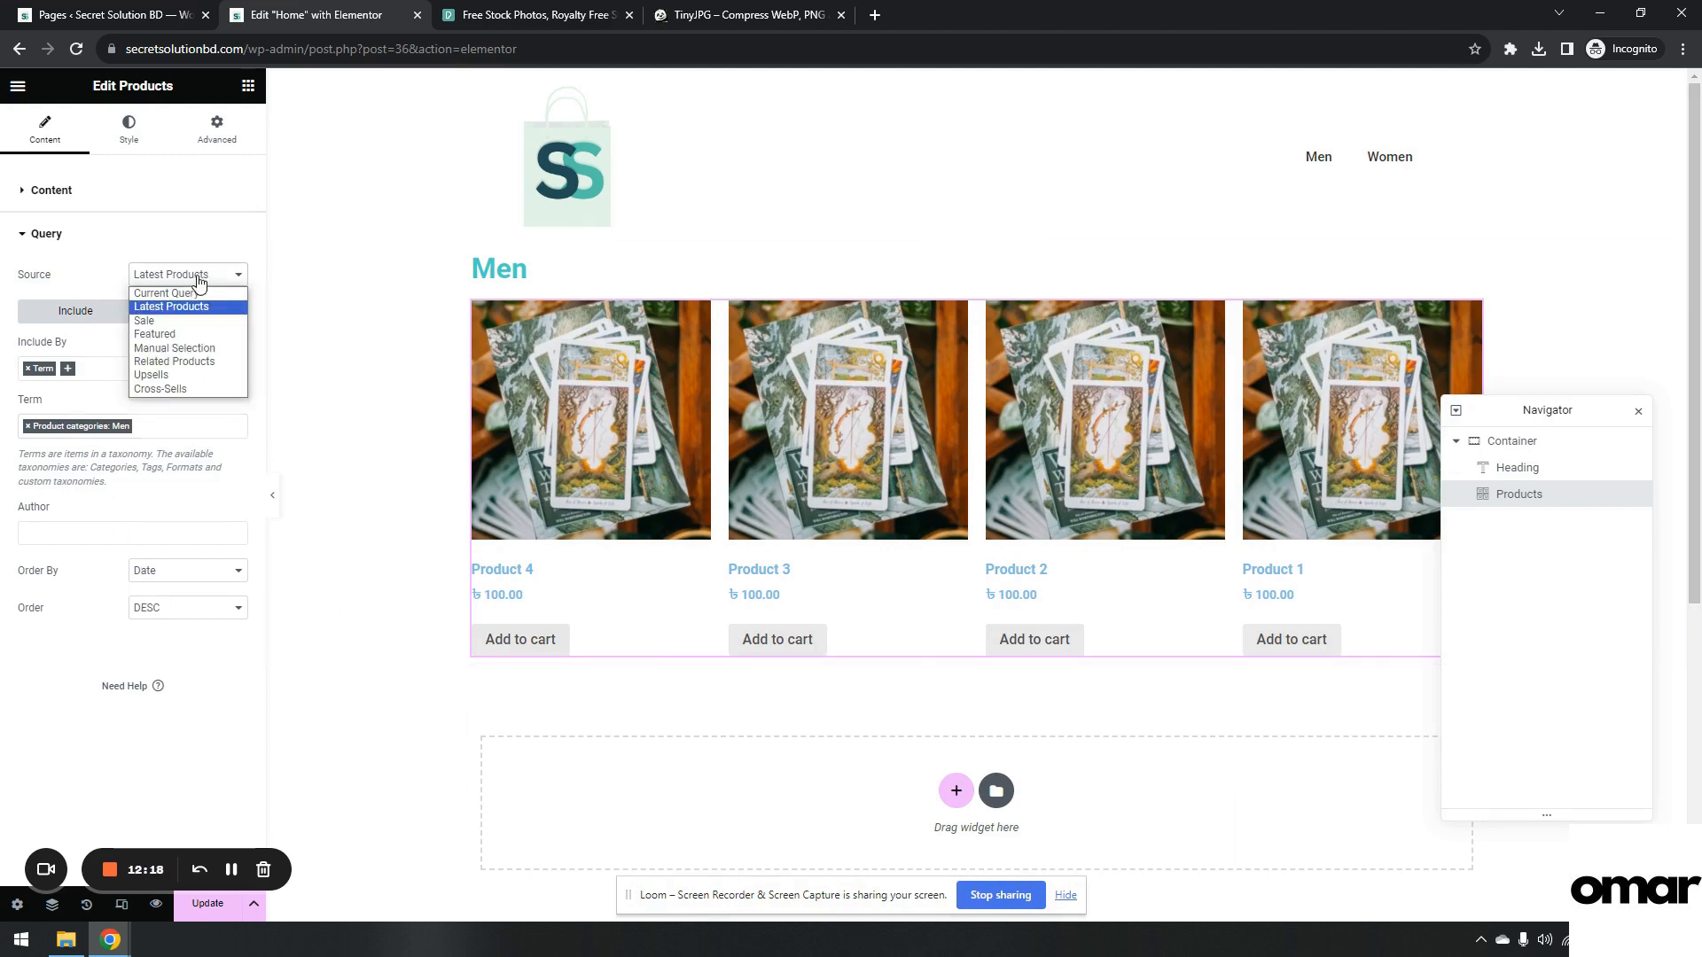
click(203, 293)
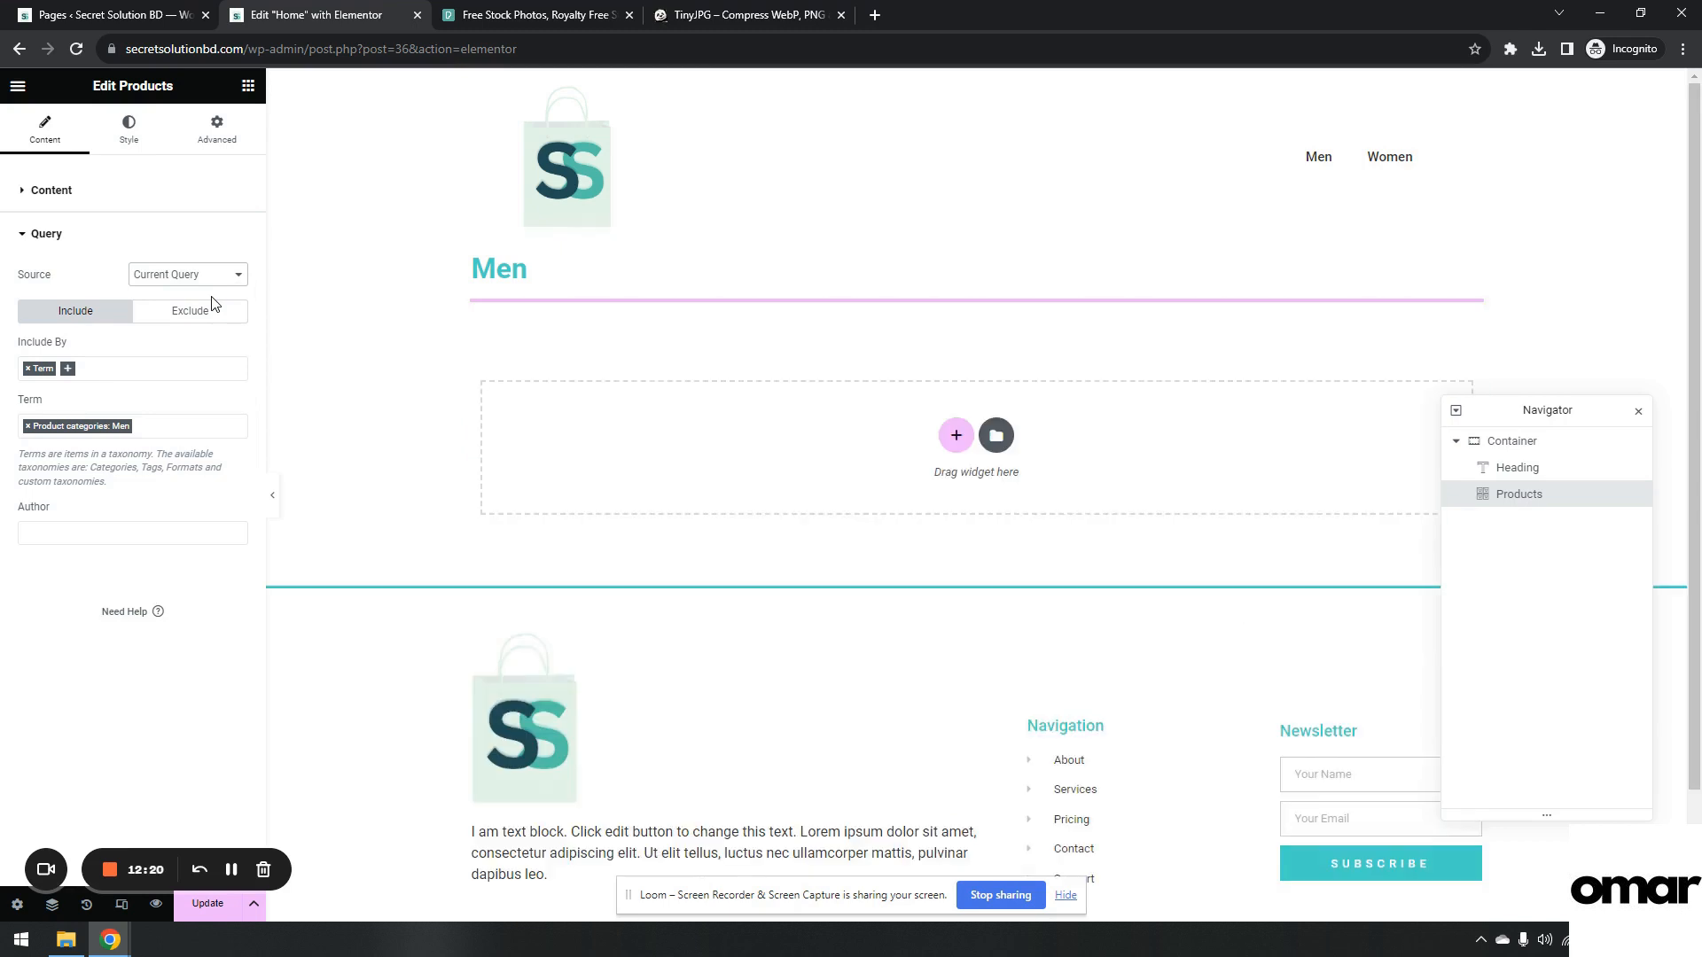
click(213, 282)
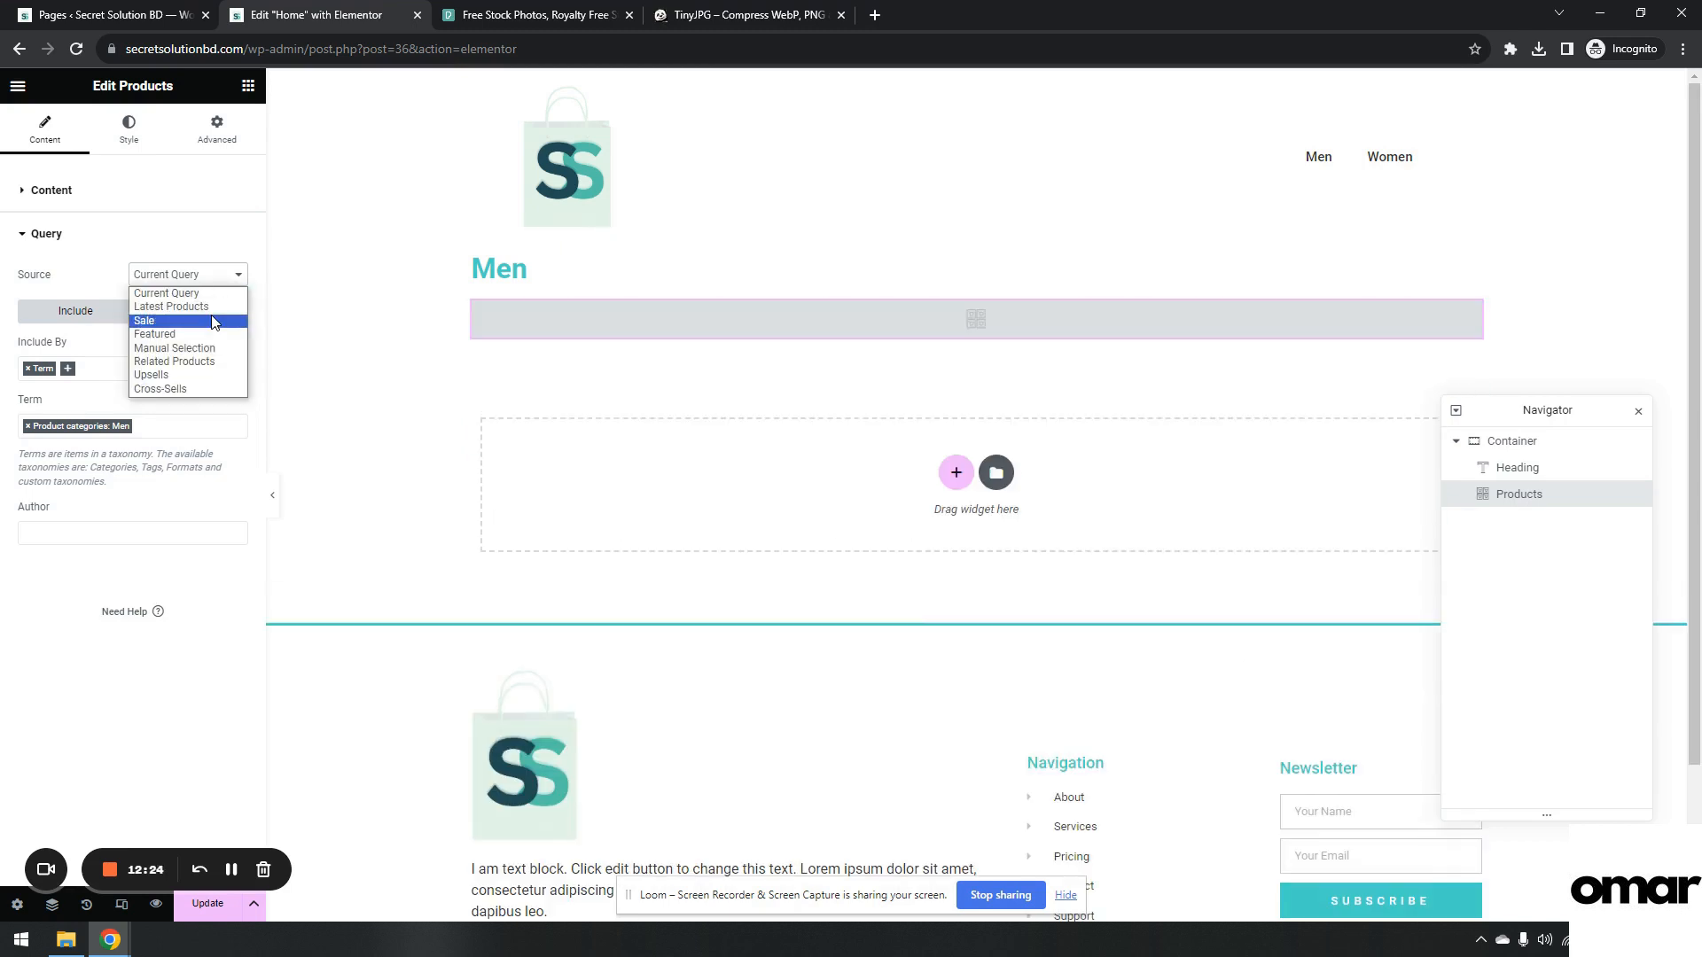
click(213, 308)
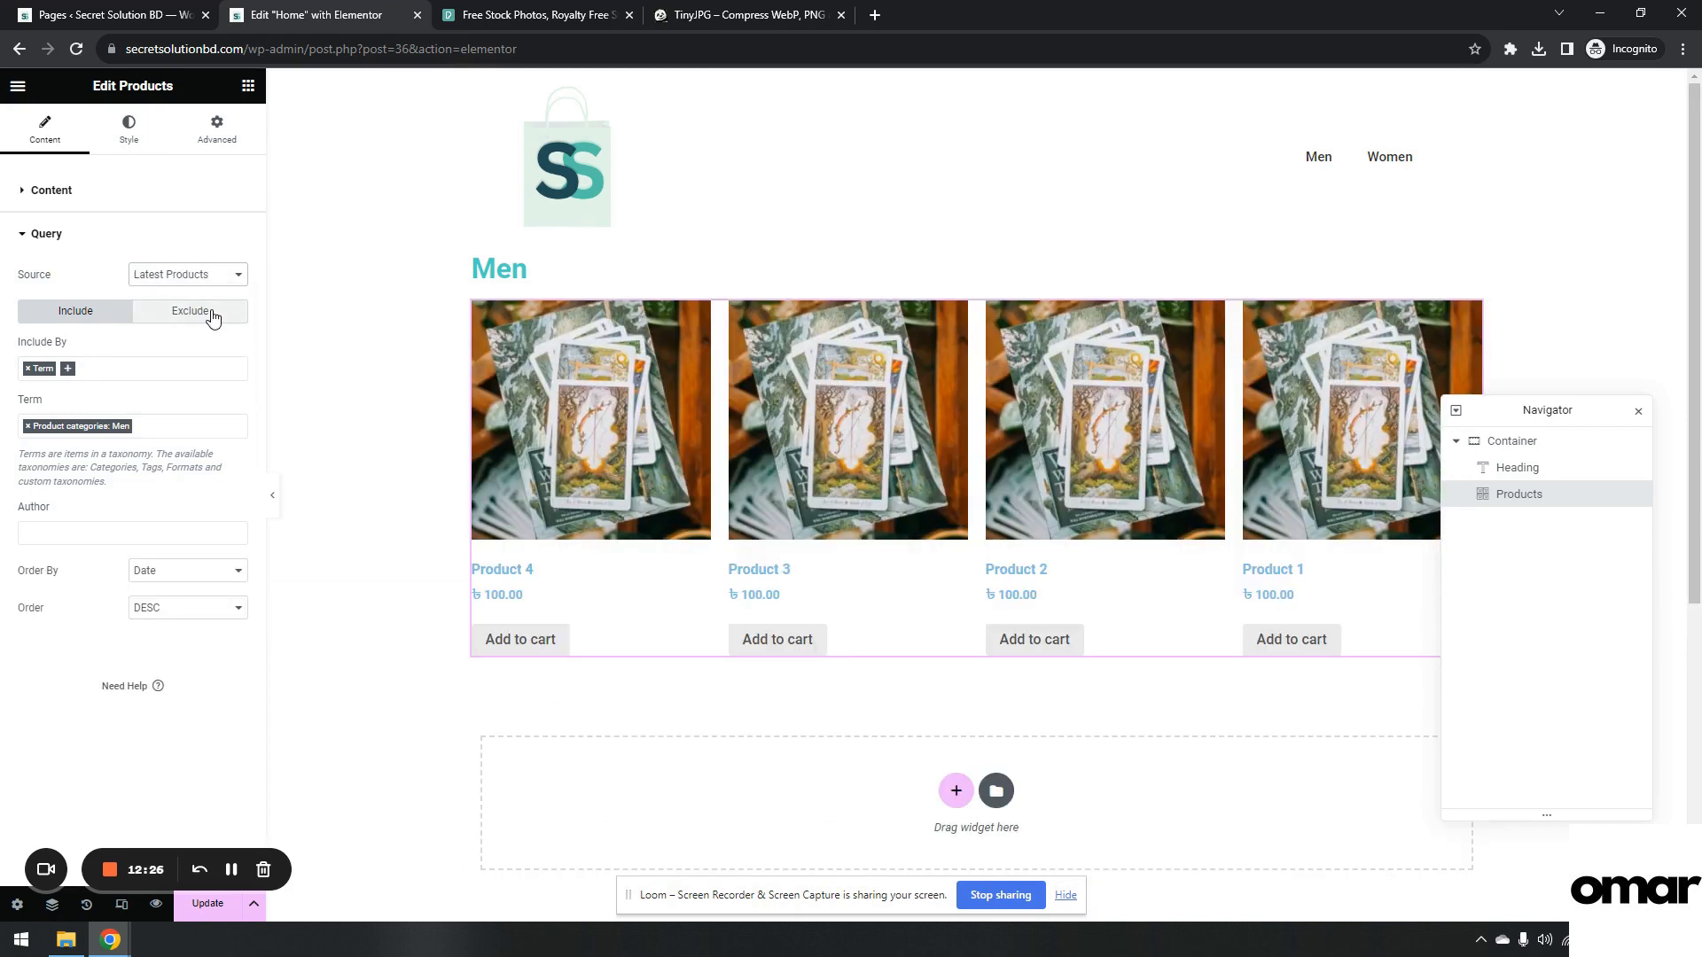
Set the Products widget's query source to Manual Selection.
click(222, 274)
click(205, 354)
click(206, 366)
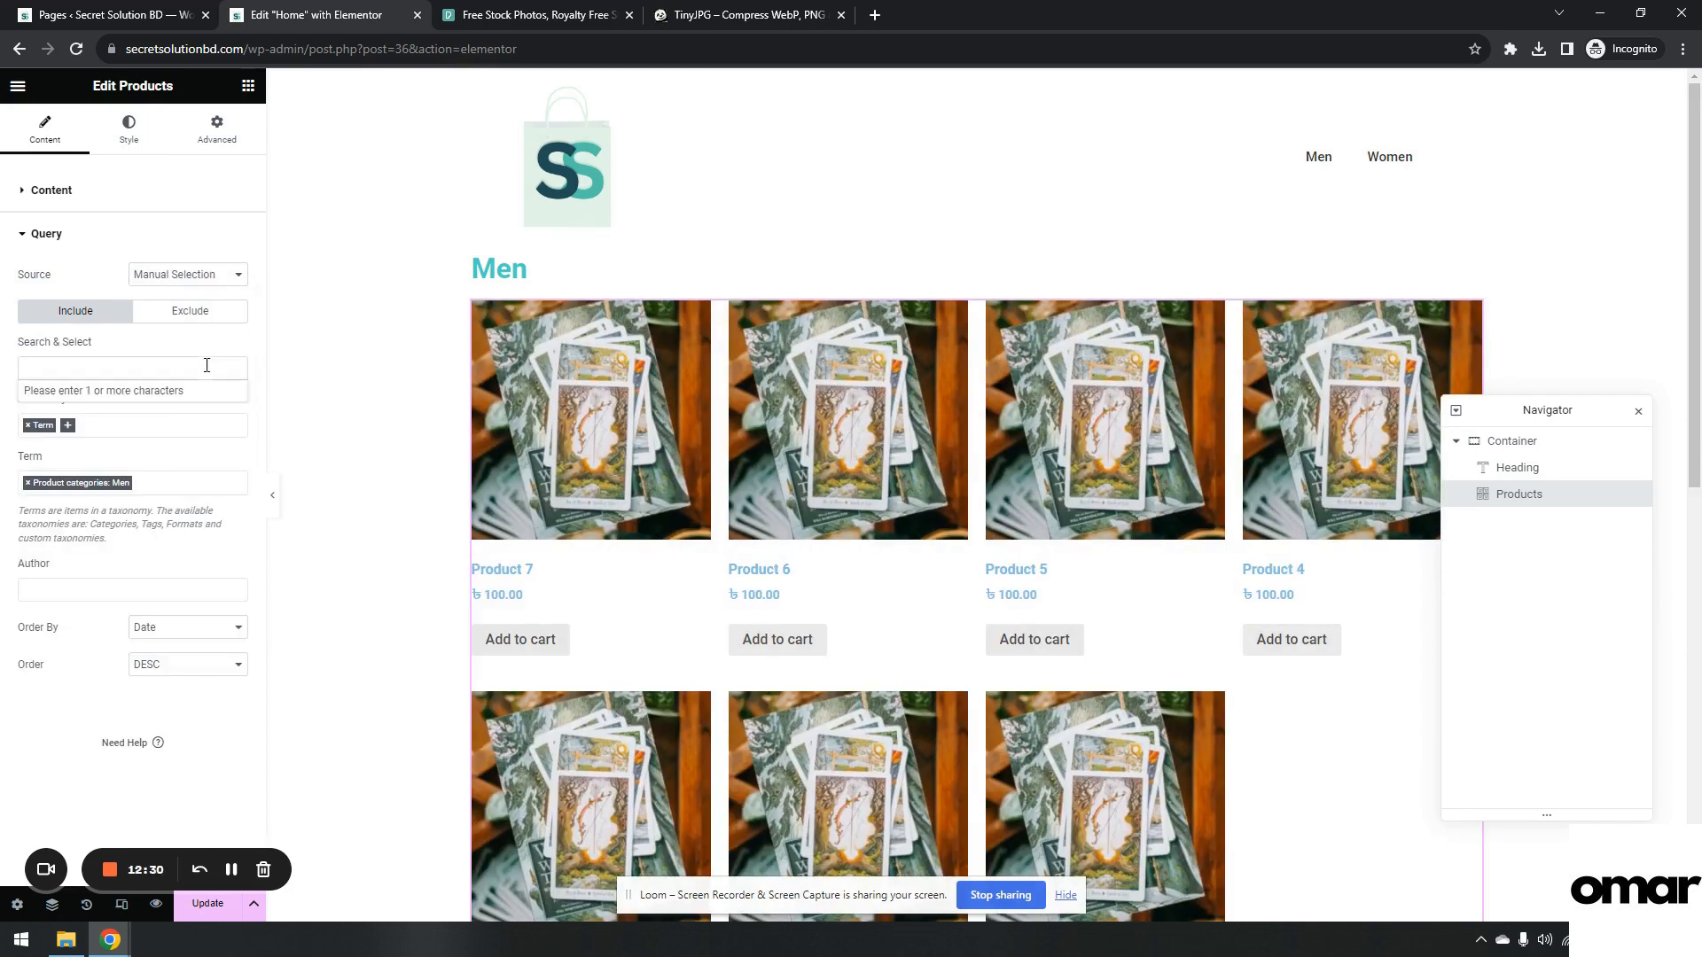
click(193, 449)
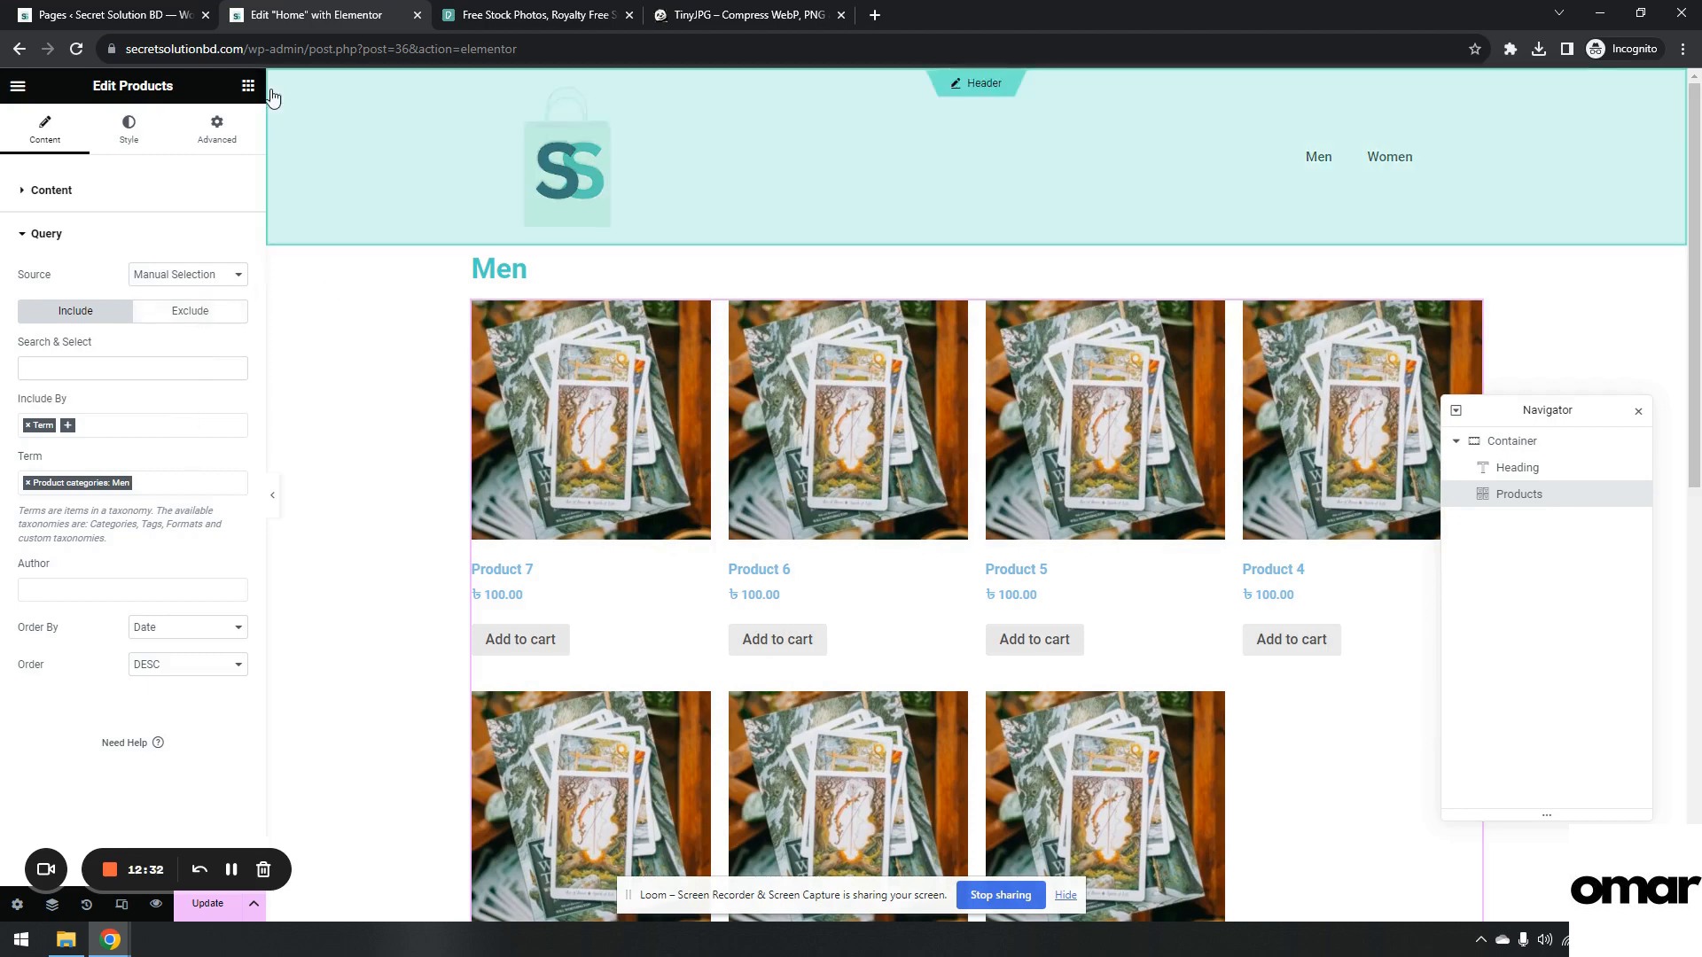
Insert a Button widget below the product grid inside the same container.
click(246, 87)
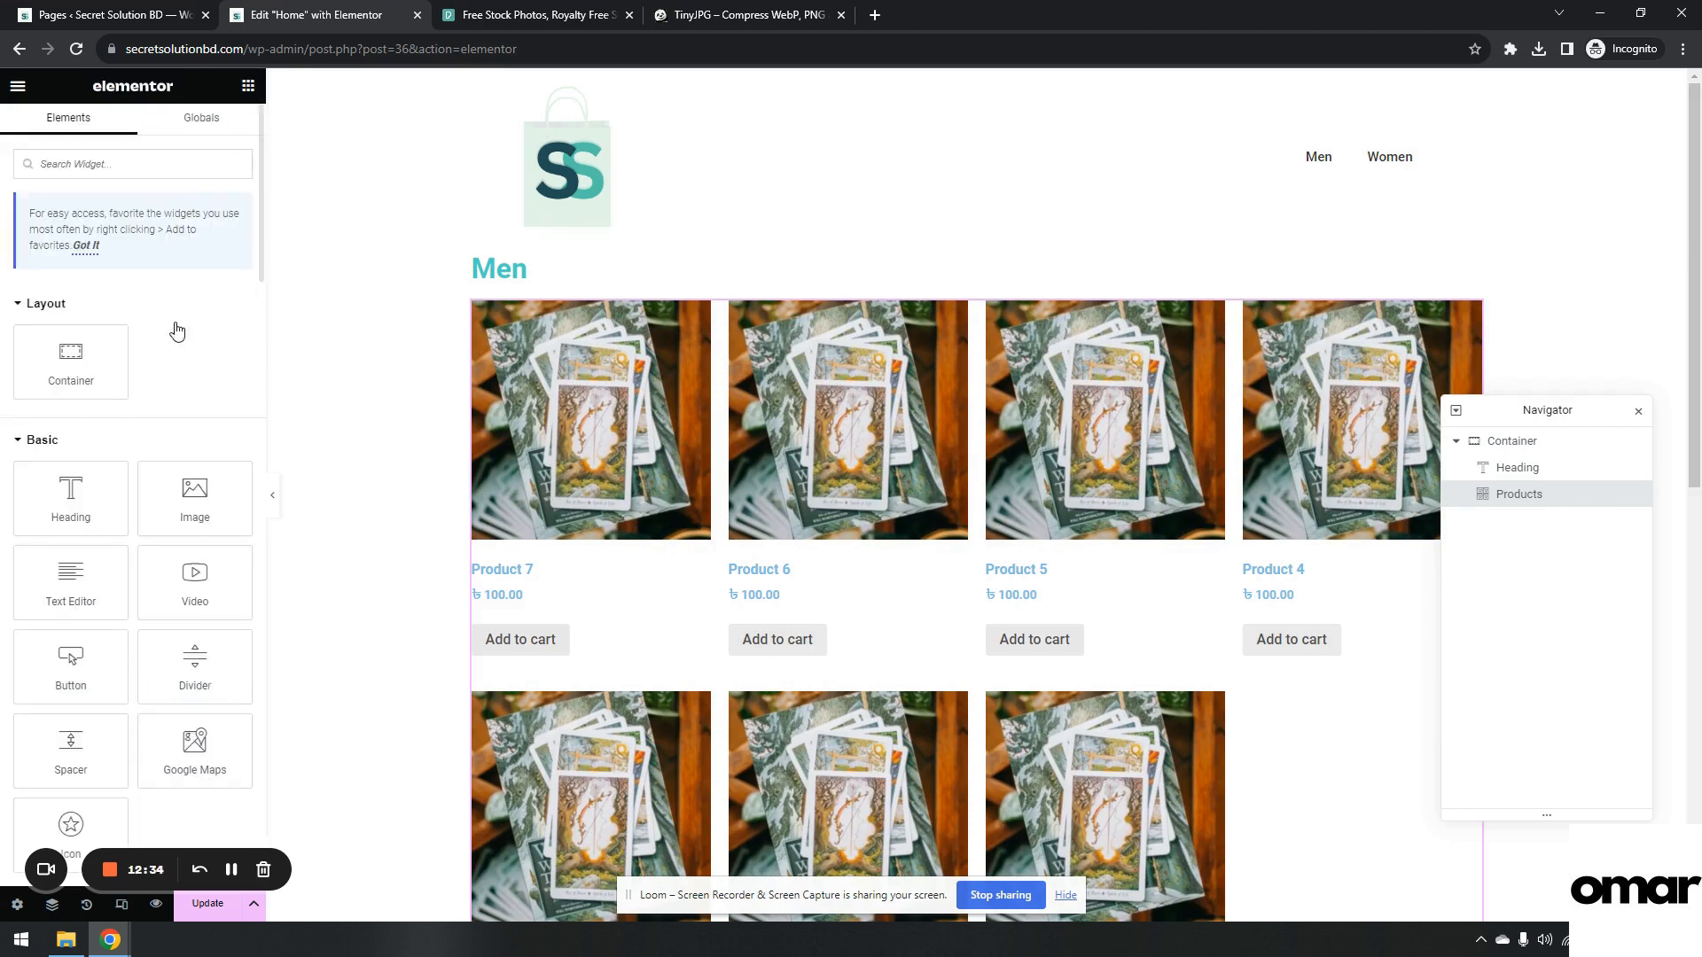
scroll(213, 569, down, 3)
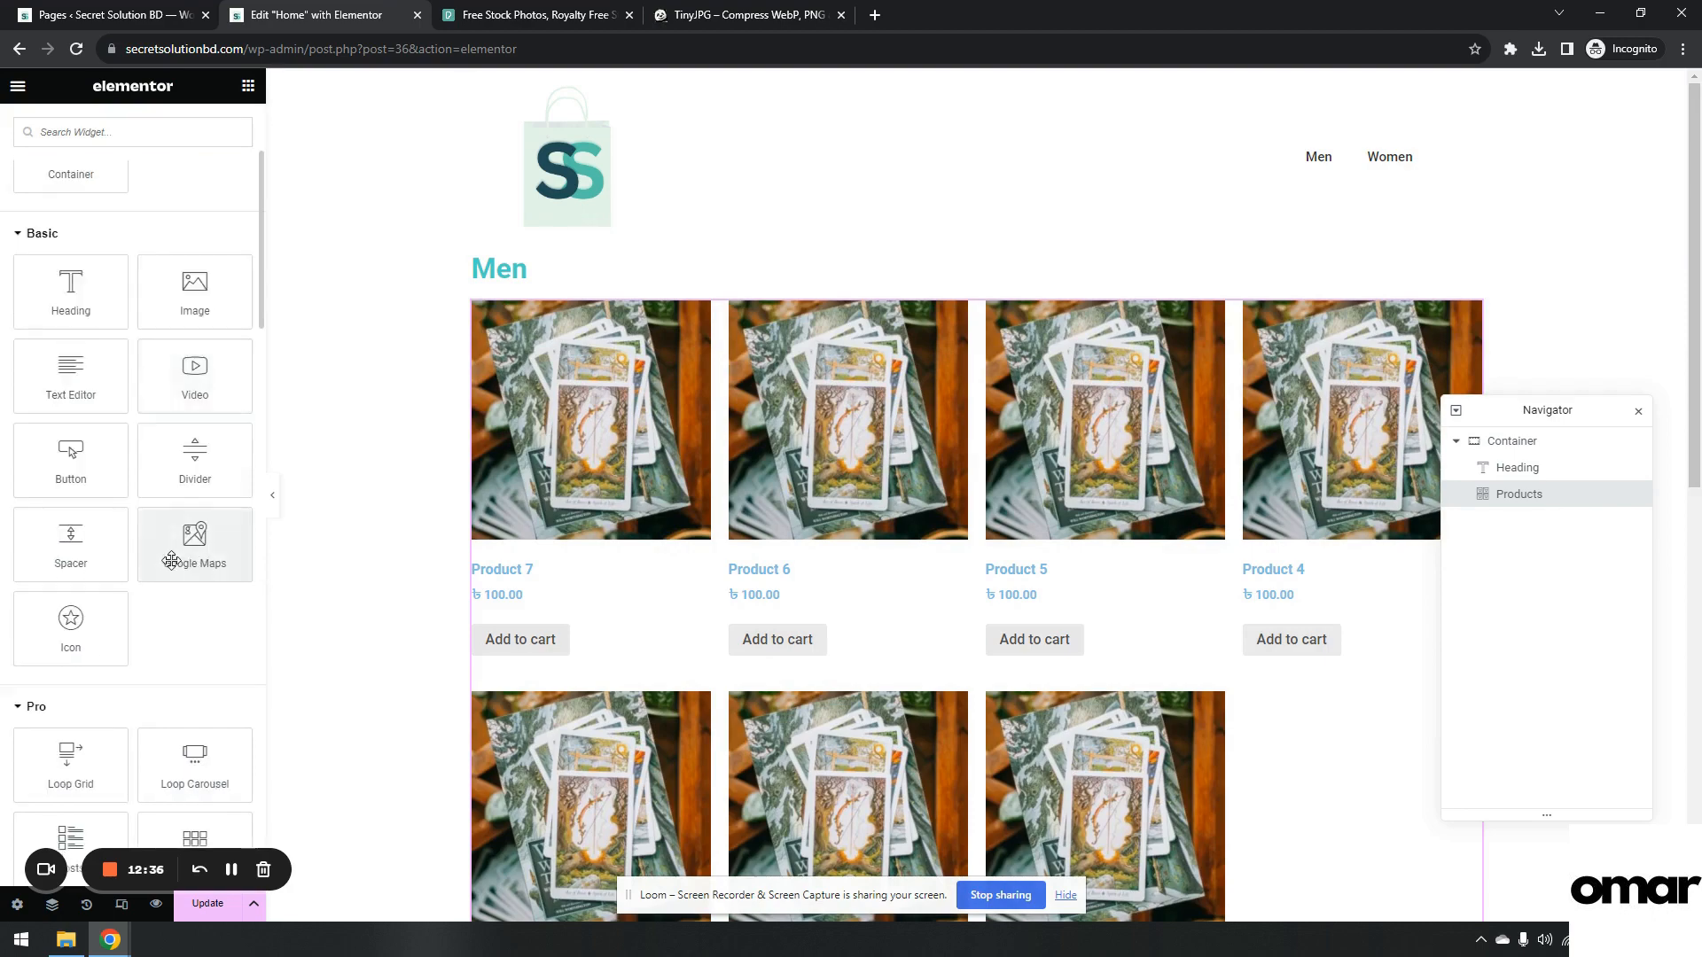
drag(70, 457, 1126, 811)
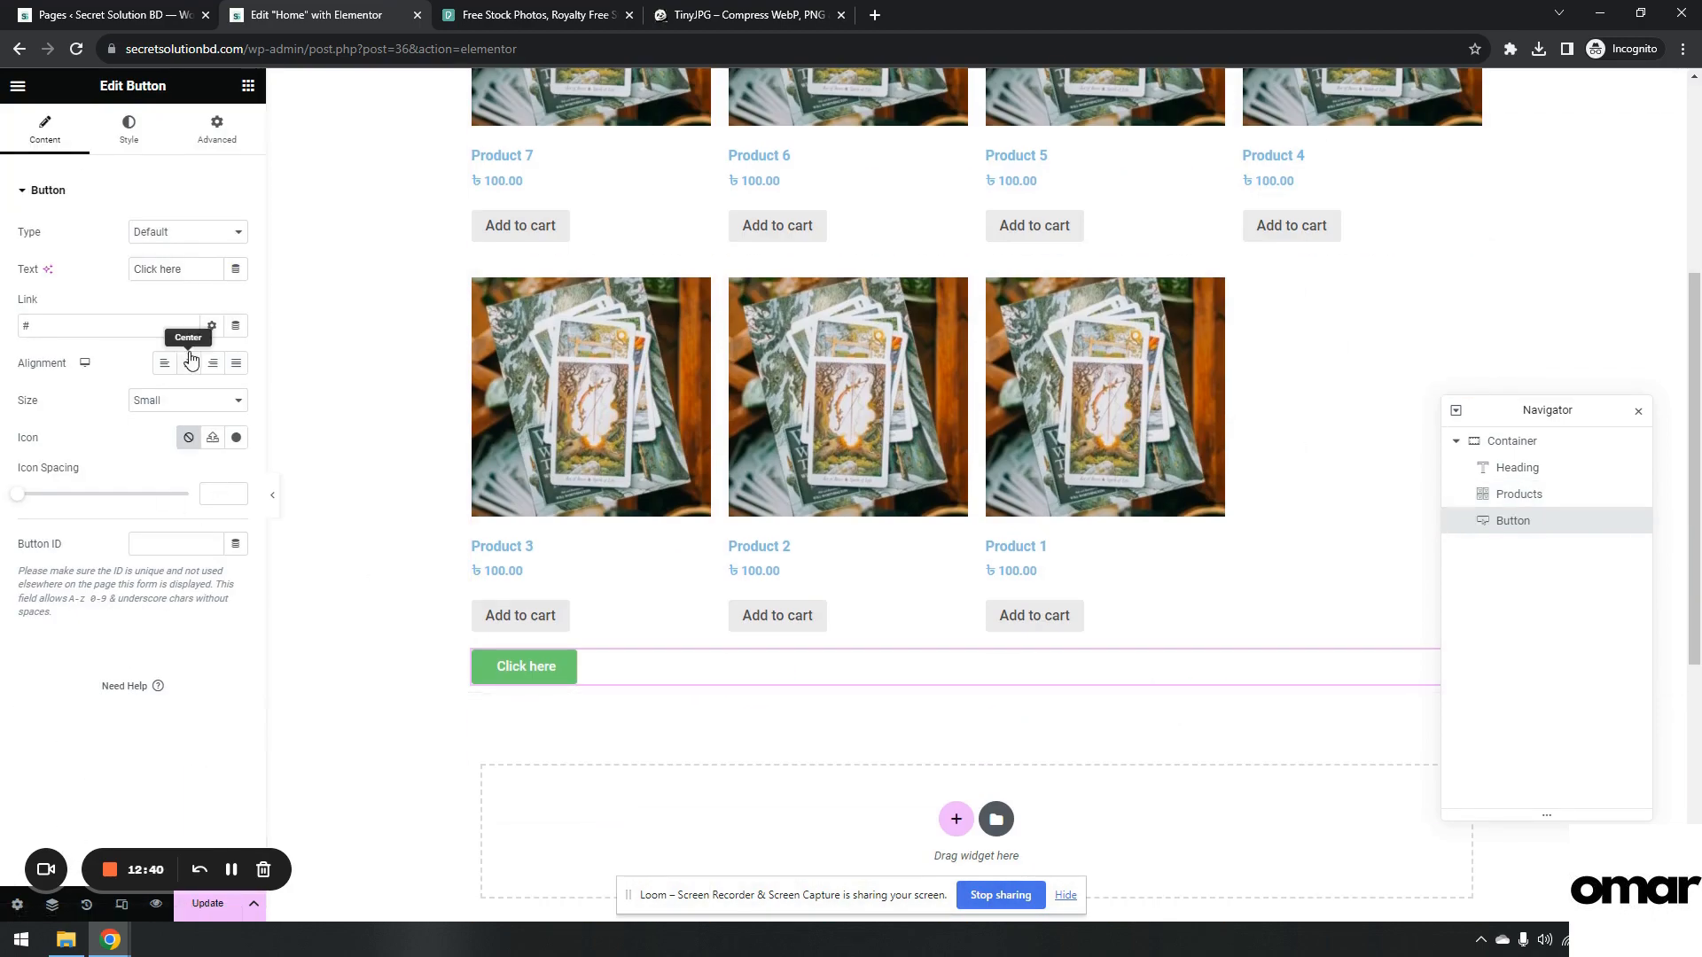
Justify the button across the full width, label it SHOW MORE PRODUCTS, and give it a larger size.
click(236, 362)
click(172, 231)
click(168, 248)
text(SHOW MORE PRODUCTS)
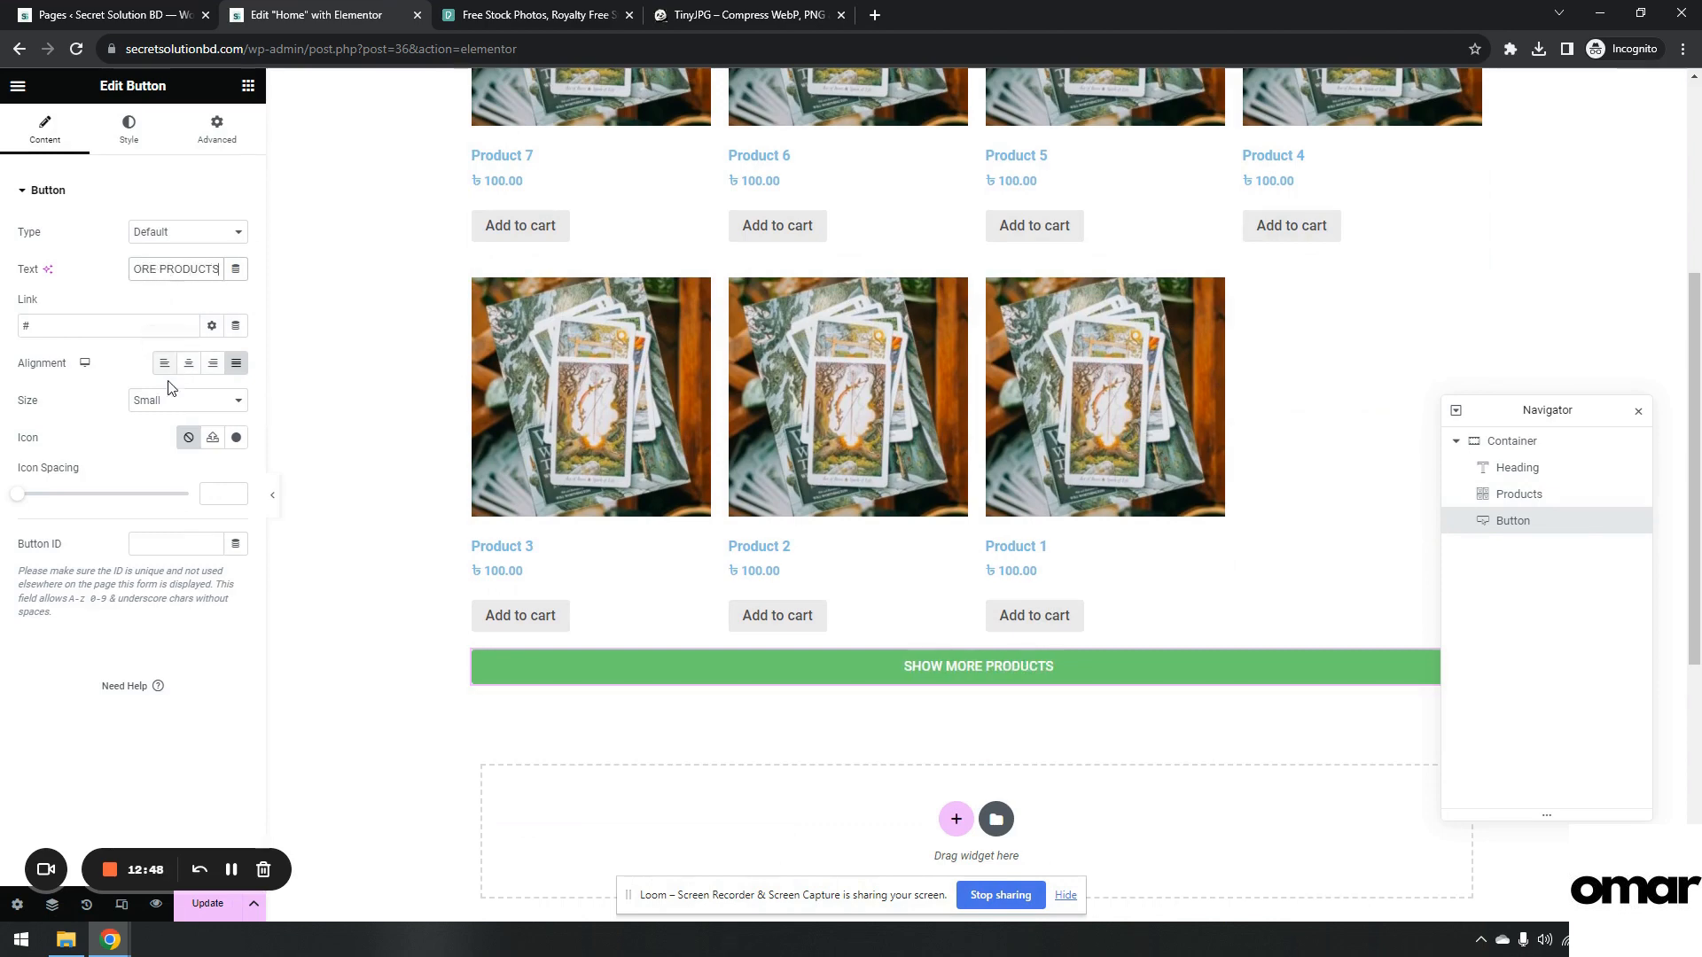
click(171, 398)
click(169, 463)
Set the SHOW MORE PRODUCTS button's background to the OF Primary global colour and preview the page without the editing panel.
click(129, 131)
click(212, 418)
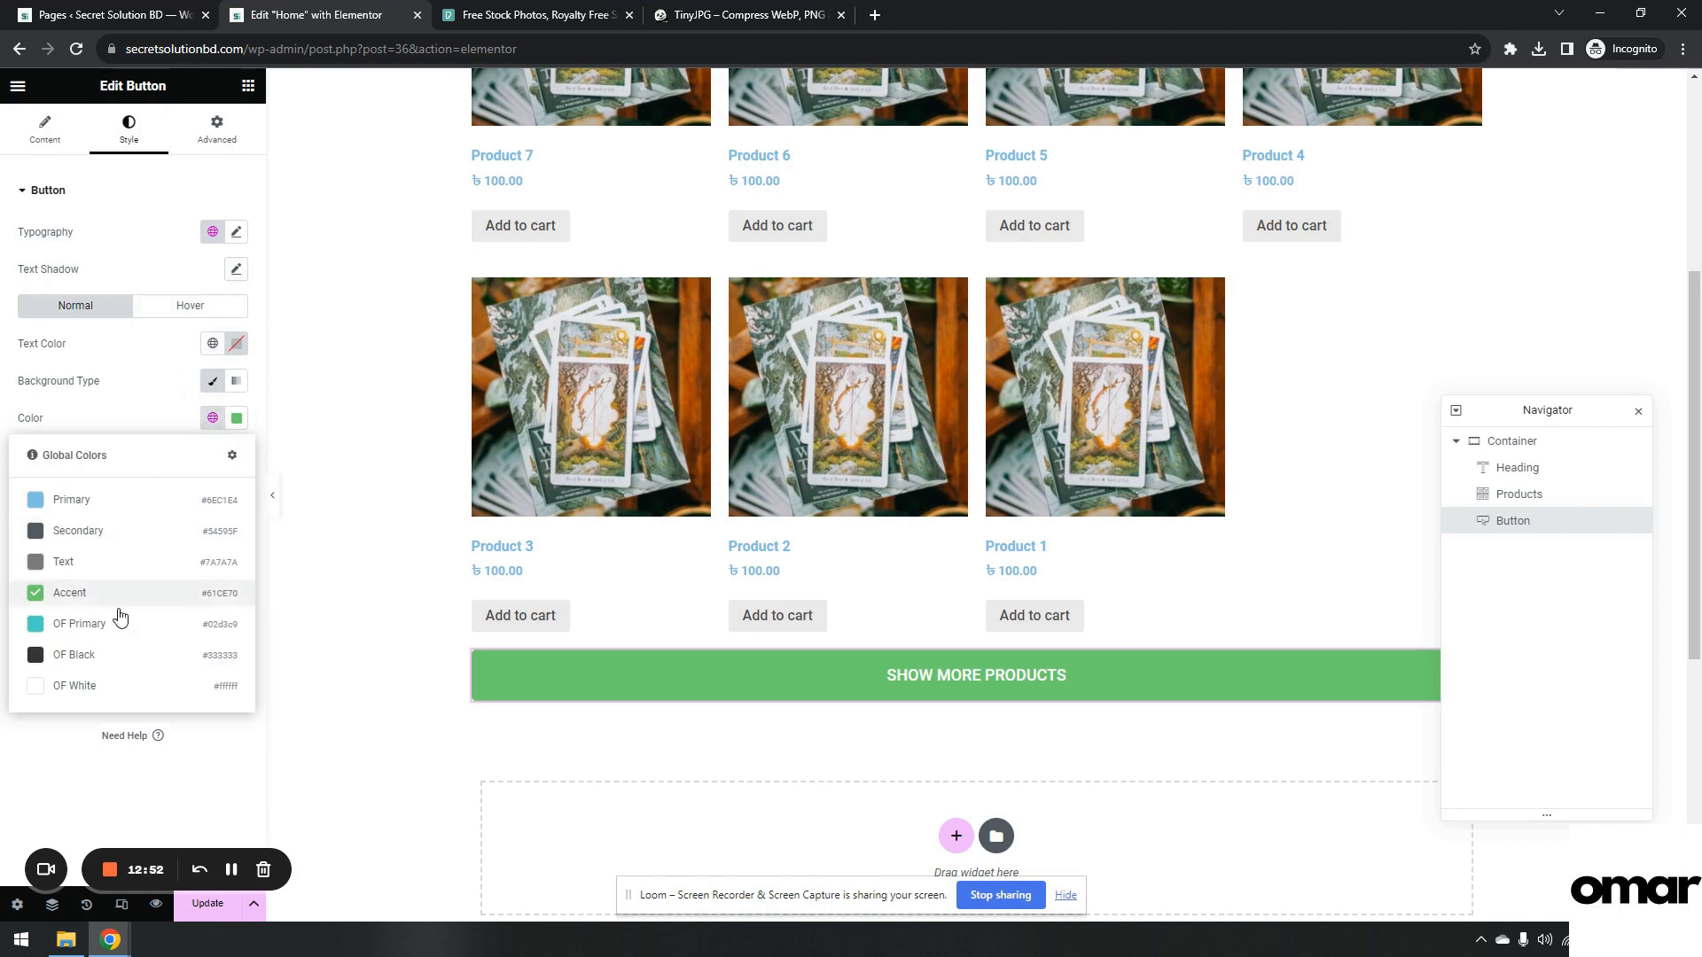
click(106, 627)
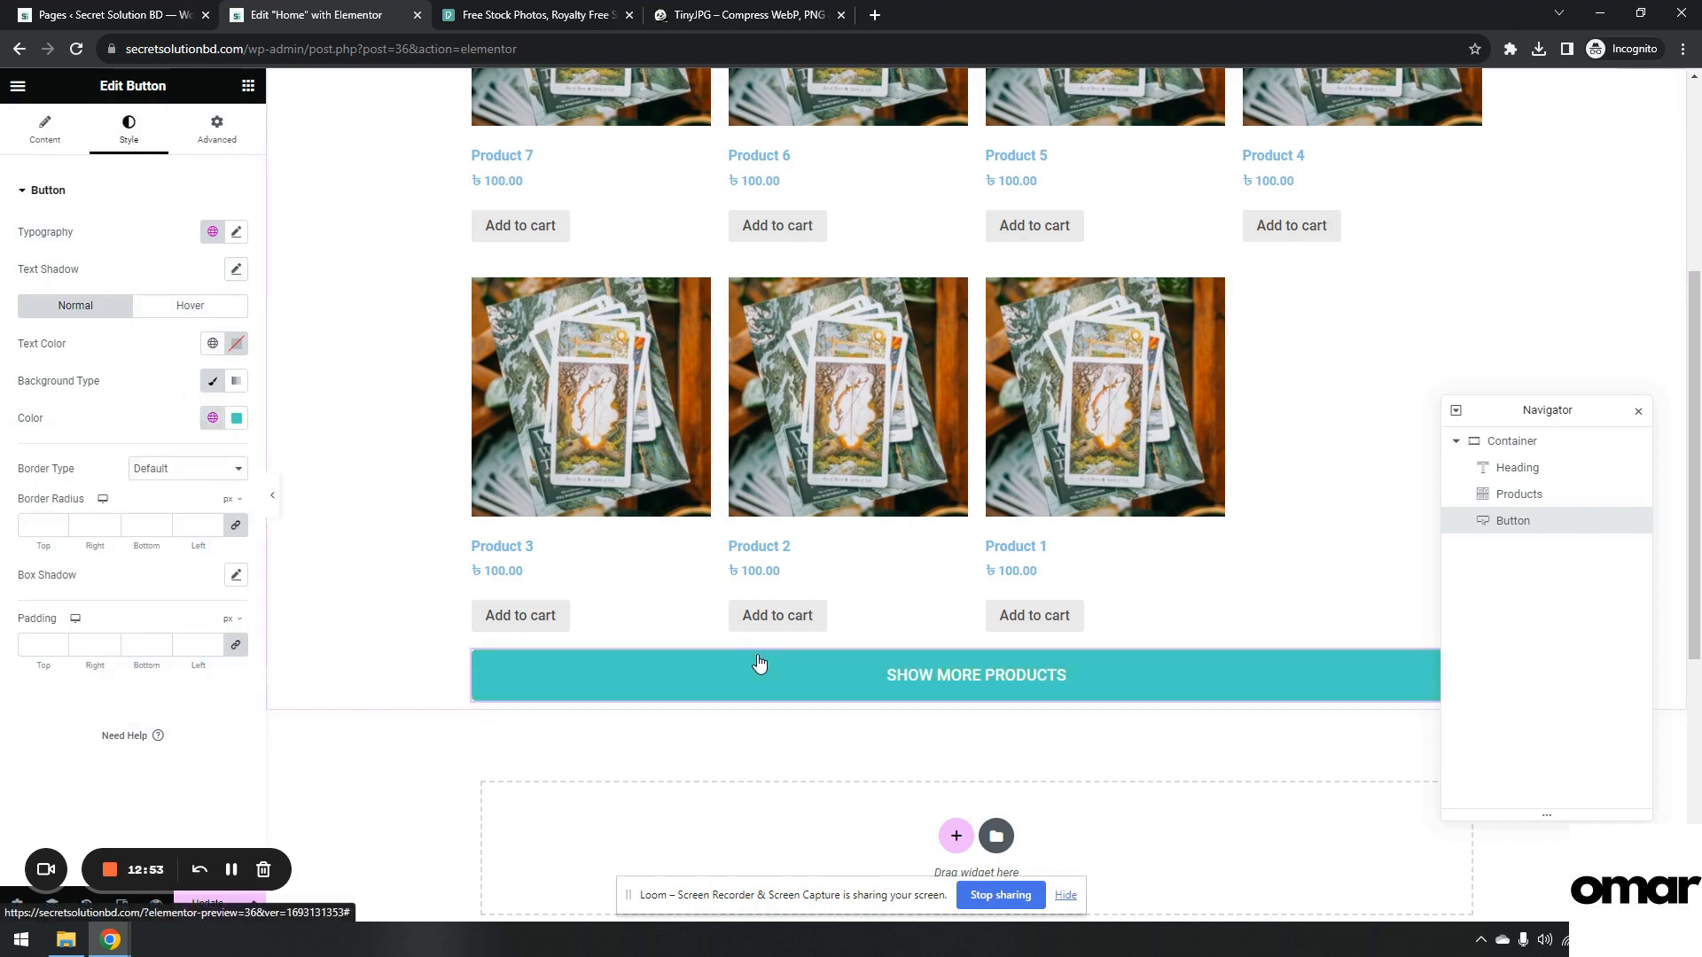
click(272, 495)
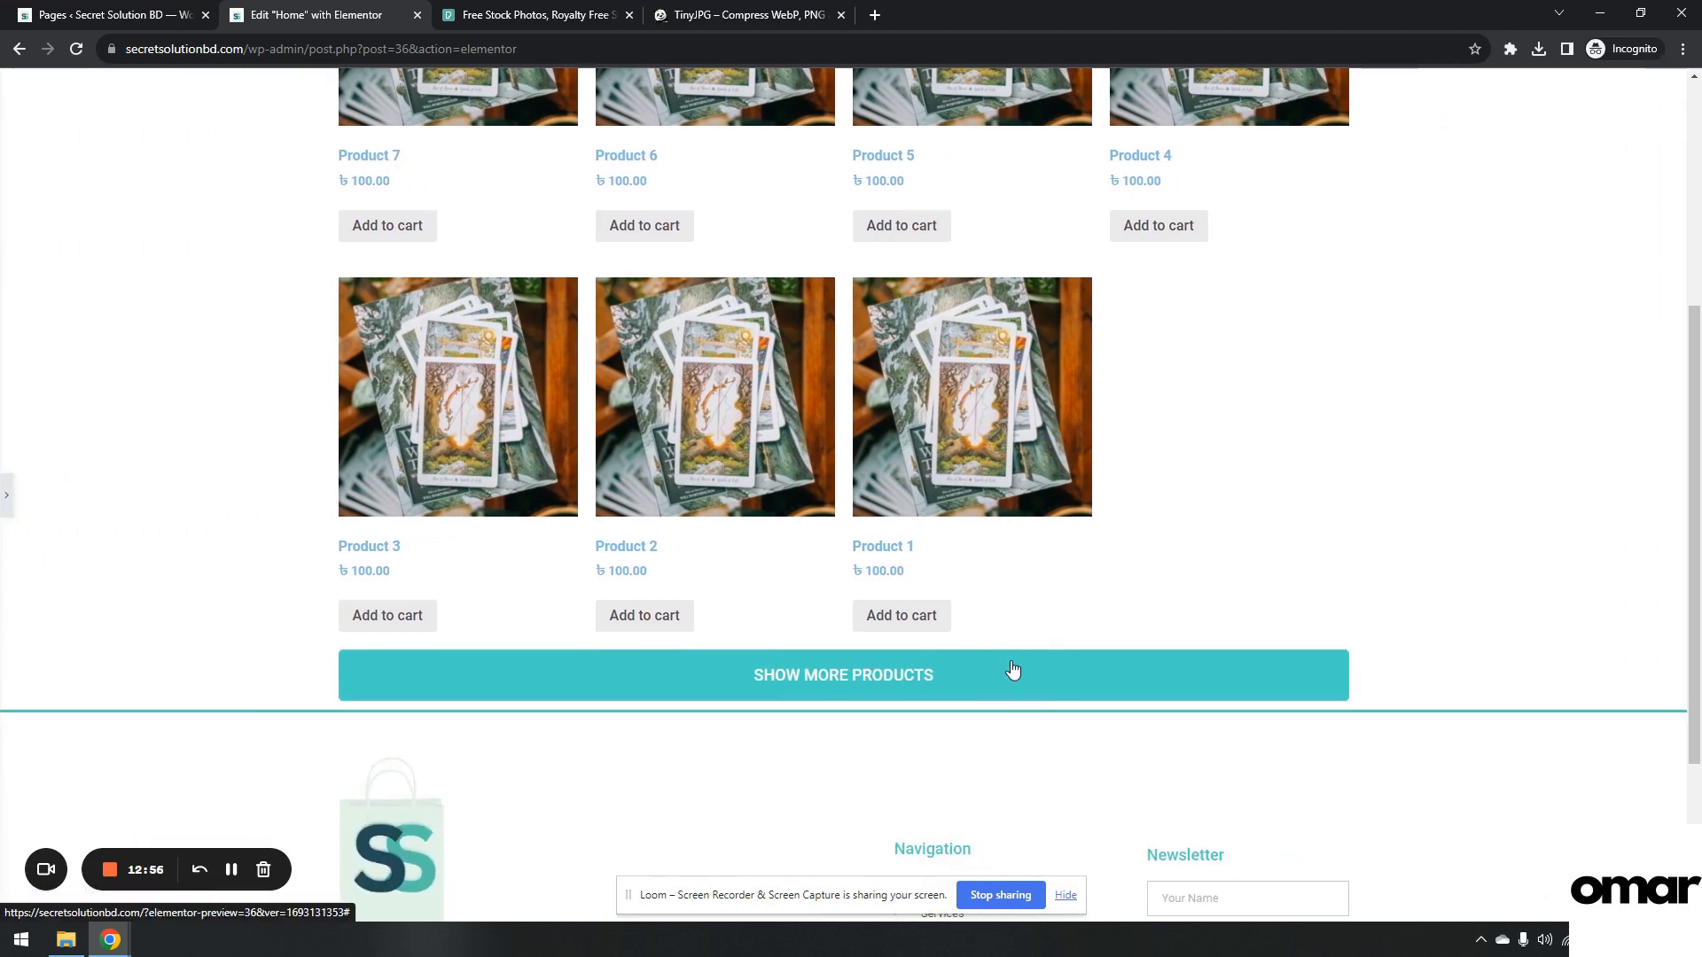
click(1013, 668)
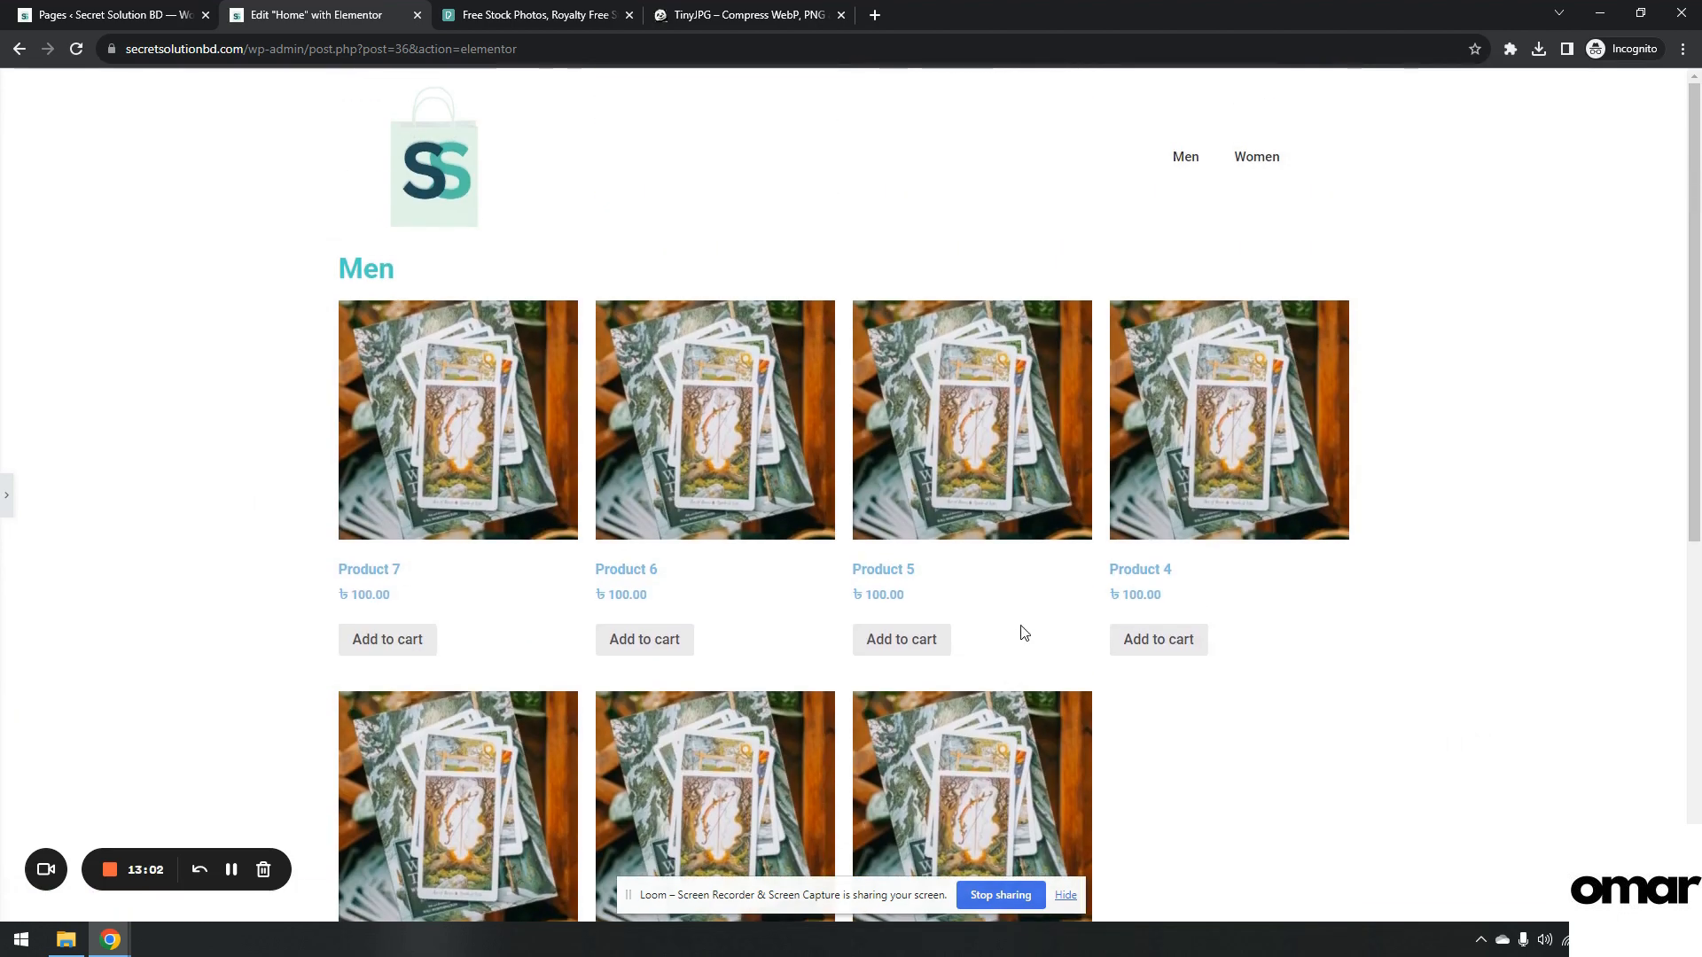
click(5, 518)
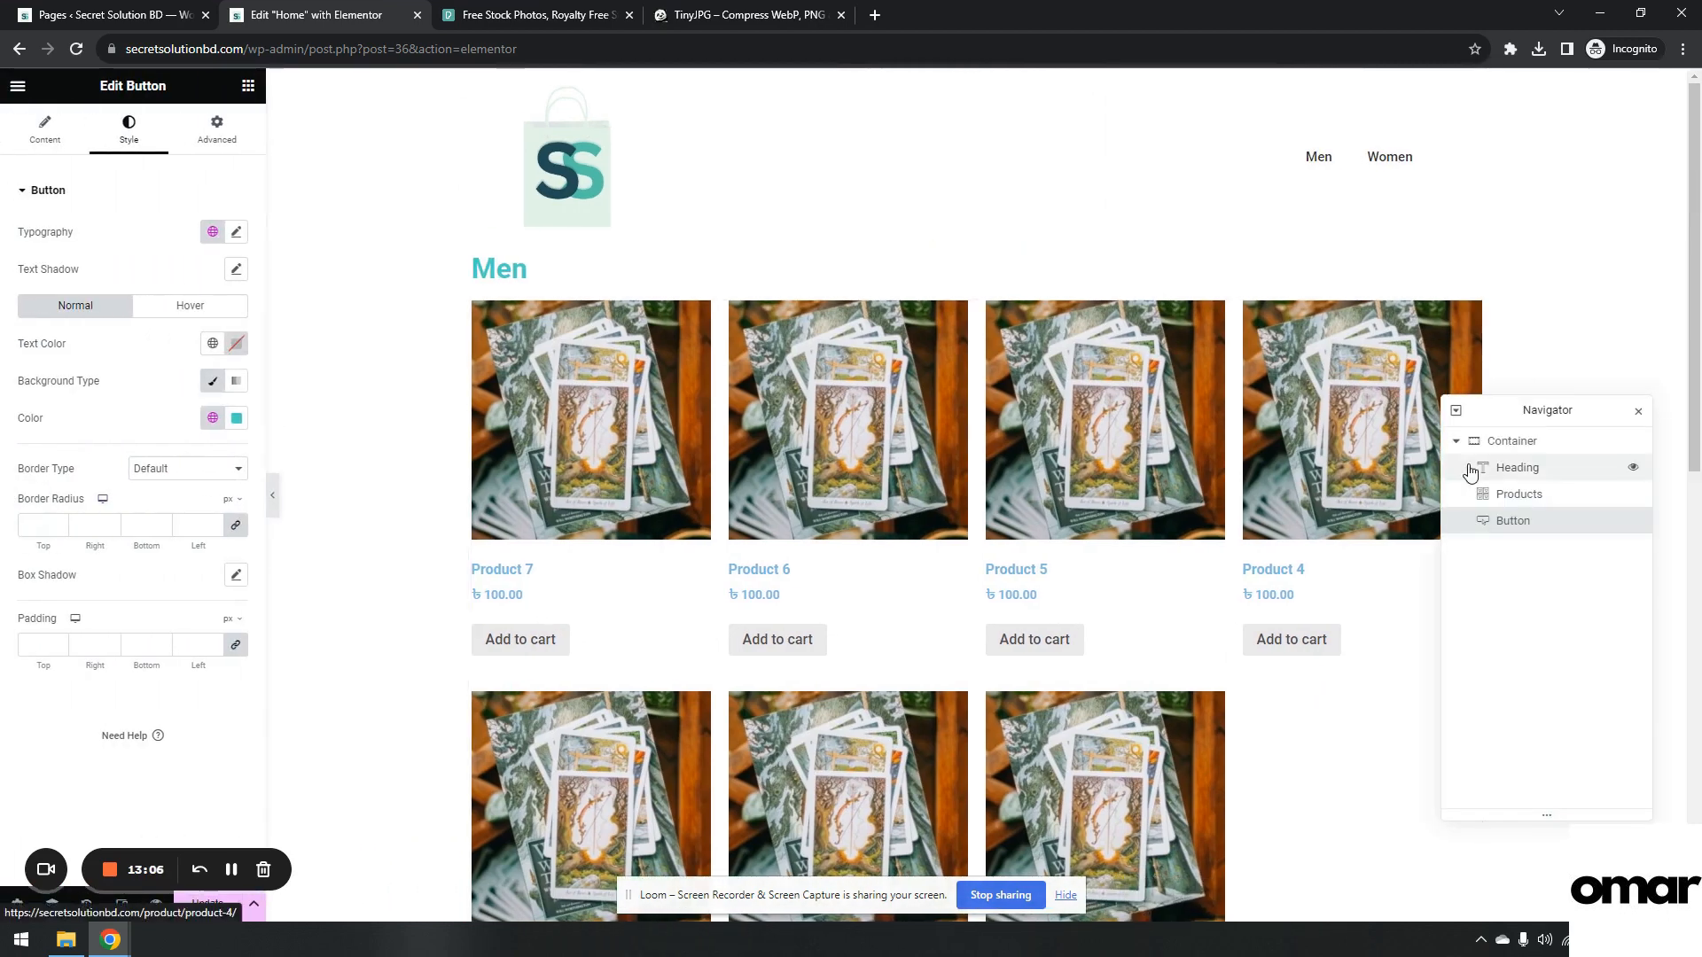
Duplicate the heading, Products widget and button, arranging the copies in the same order below the original button.
right_click(1545, 470)
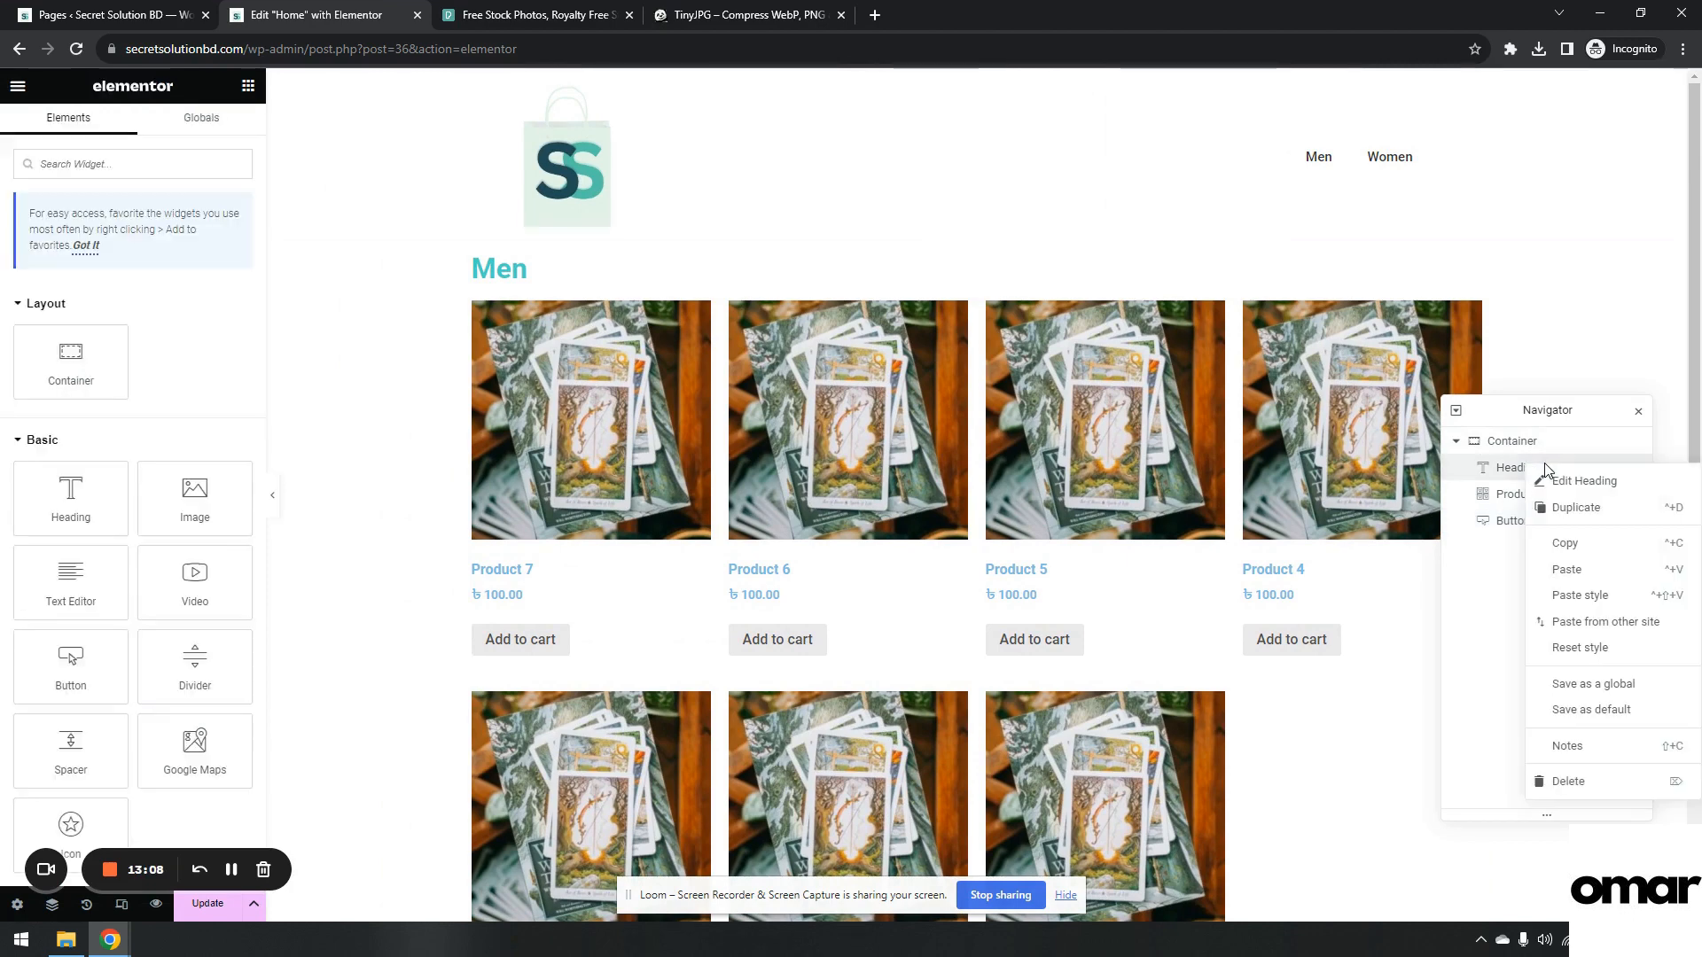
click(1569, 507)
drag(1608, 494, 1603, 556)
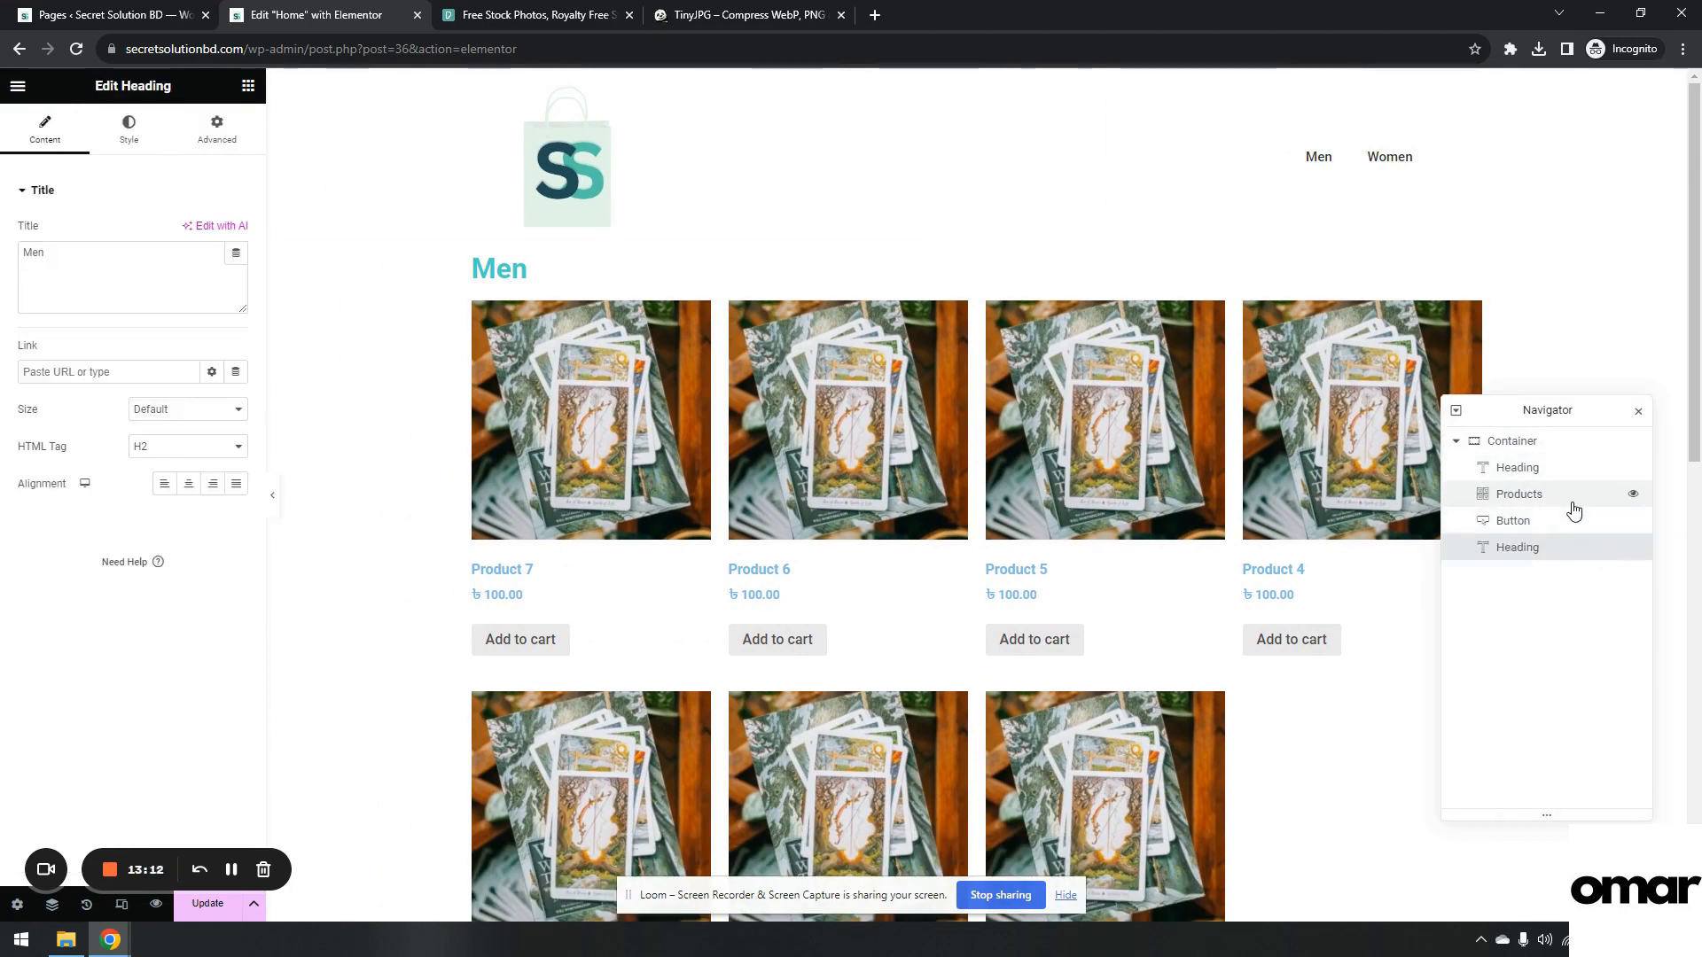
right_click(1573, 507)
click(1577, 546)
drag(1577, 521, 1555, 617)
right_click(1561, 525)
click(1567, 564)
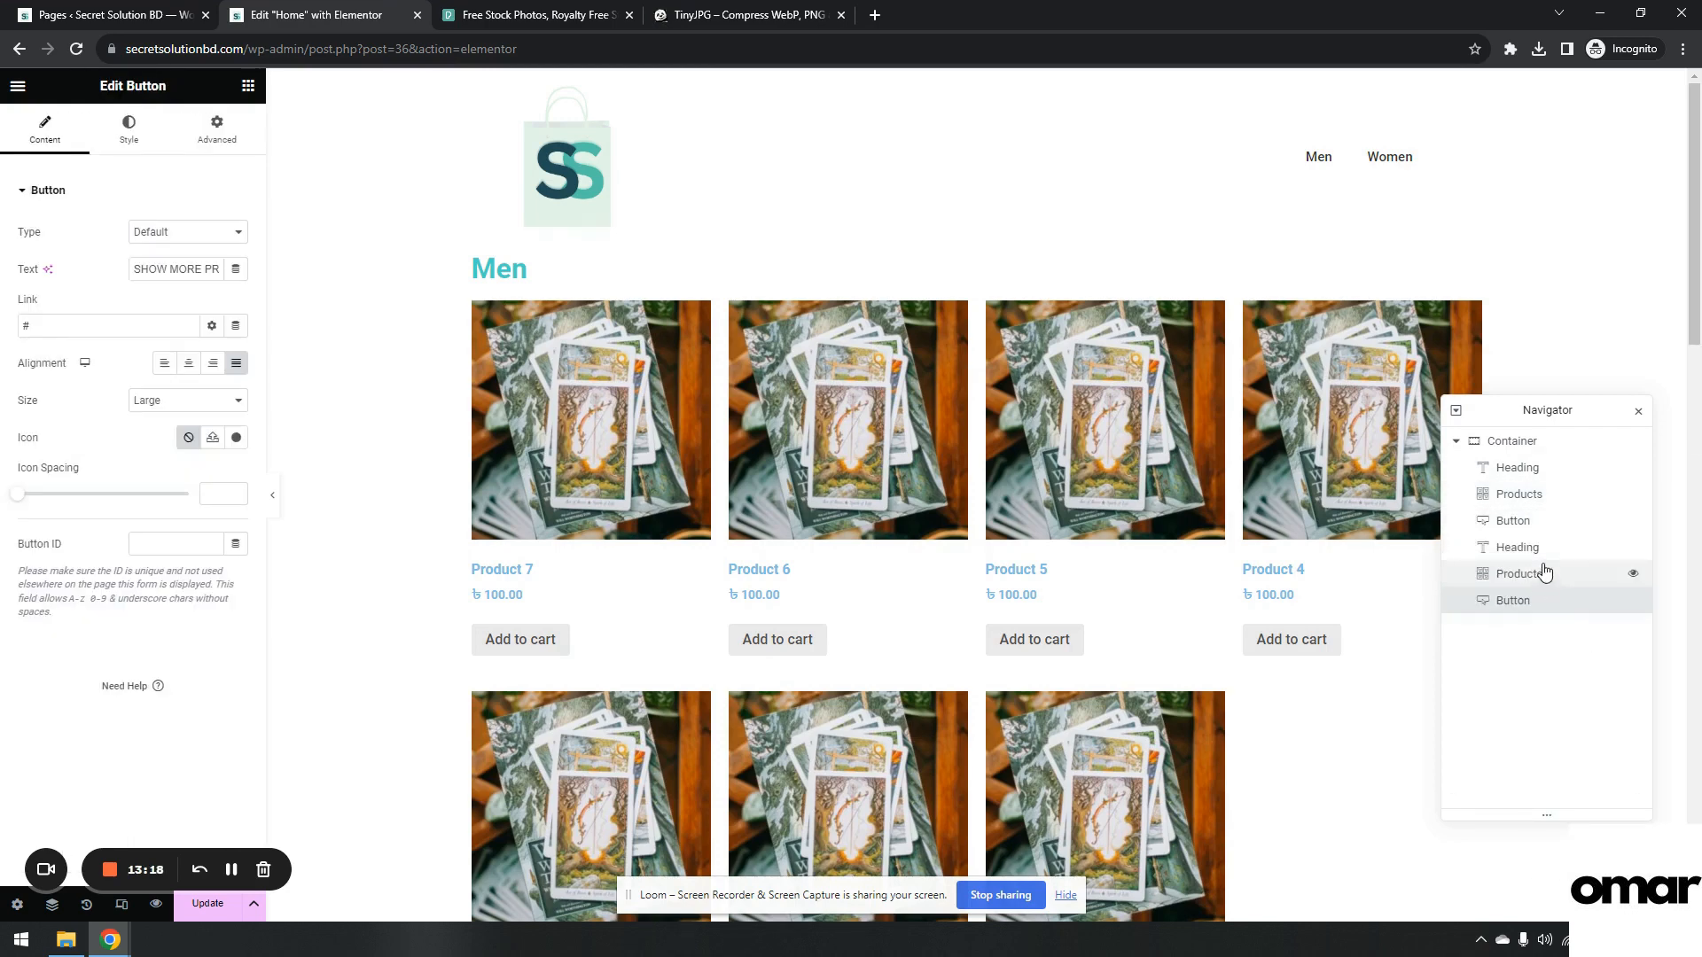
Change the title of the duplicated heading to Women.
click(1541, 553)
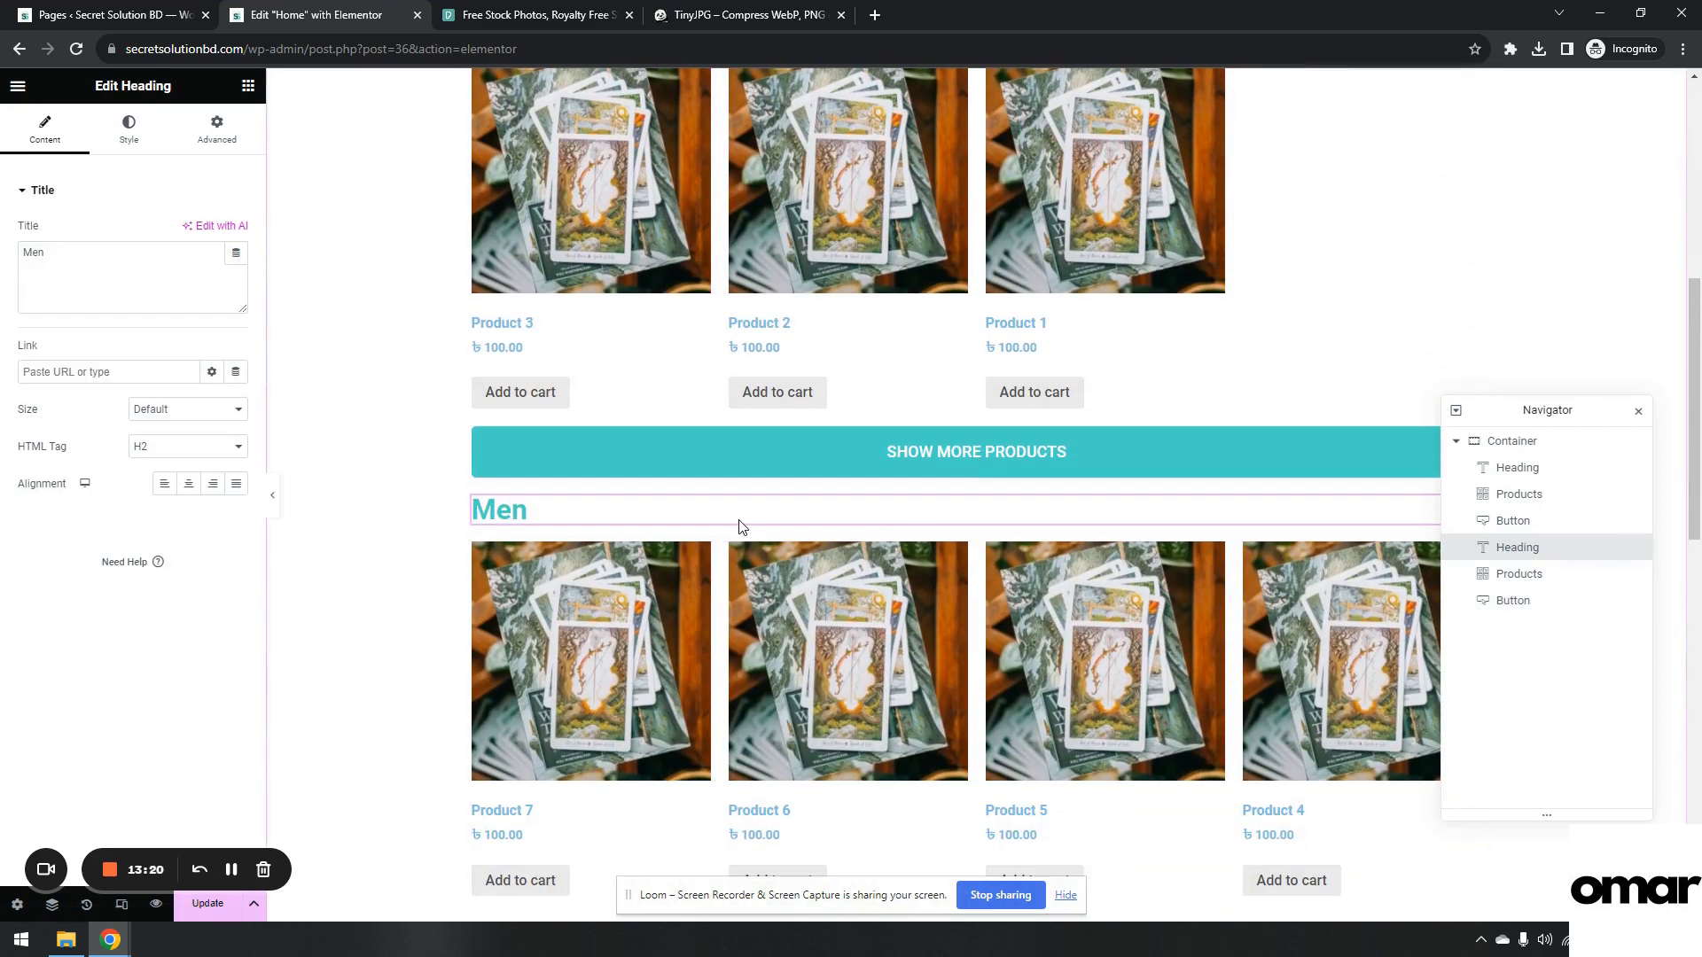
triple_click(102, 258)
text(Wom)
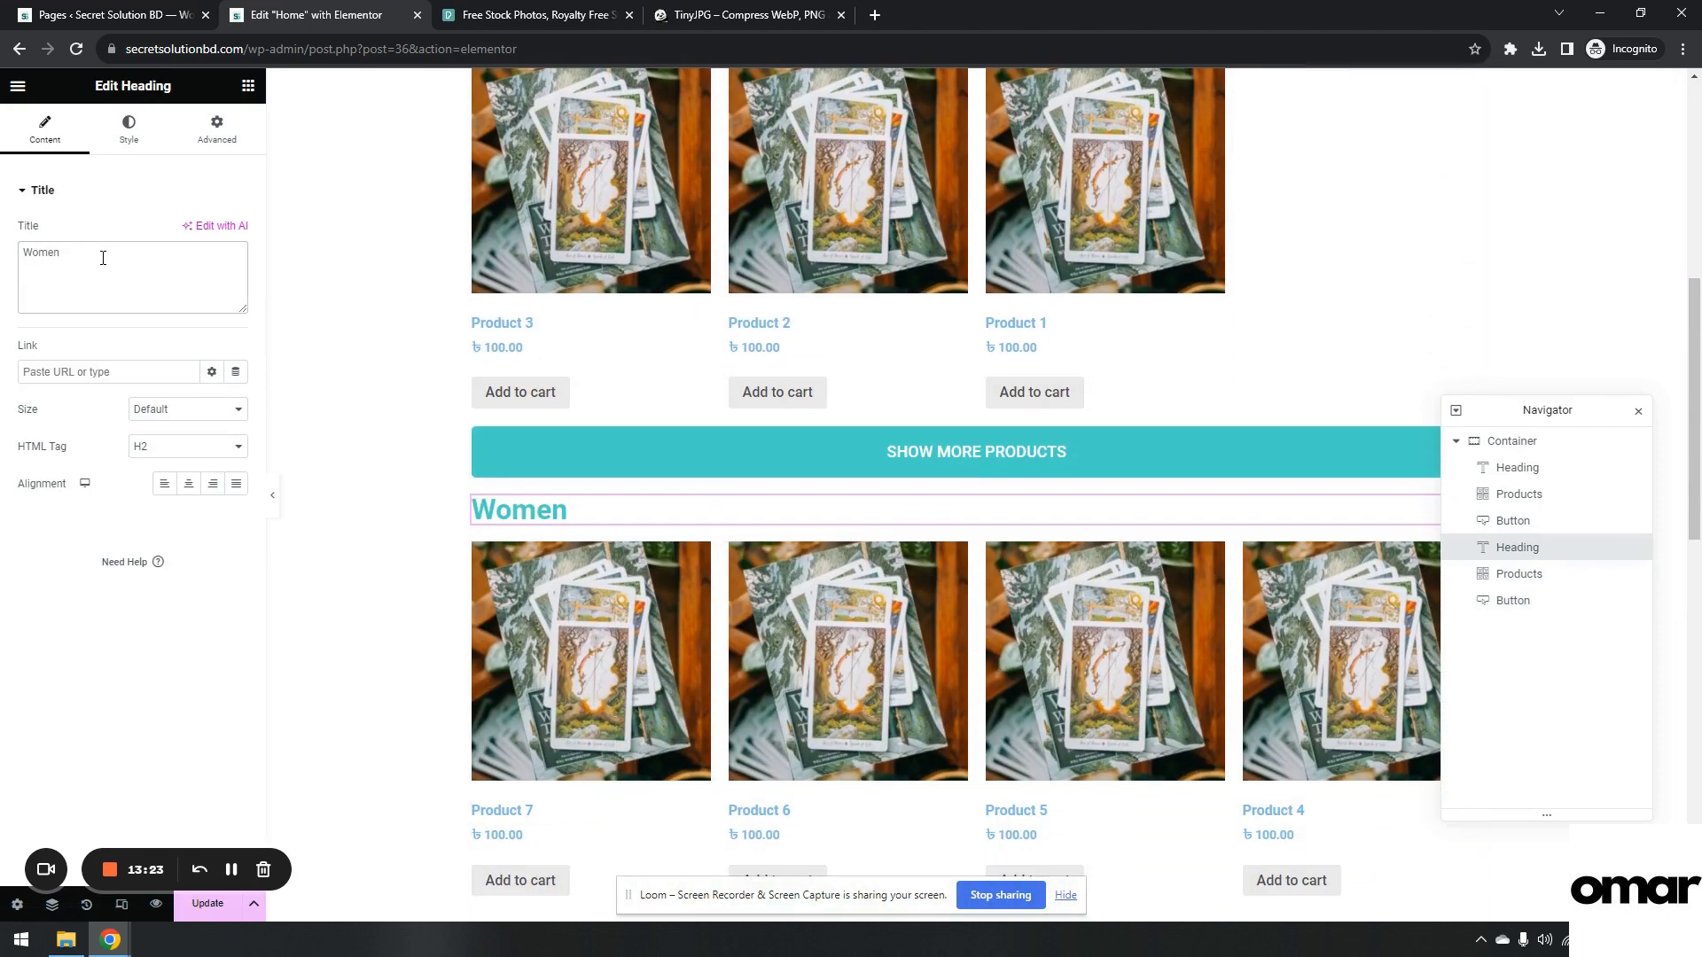
Replace the Men term in the second Products widget's query with the Women product category.
click(1524, 573)
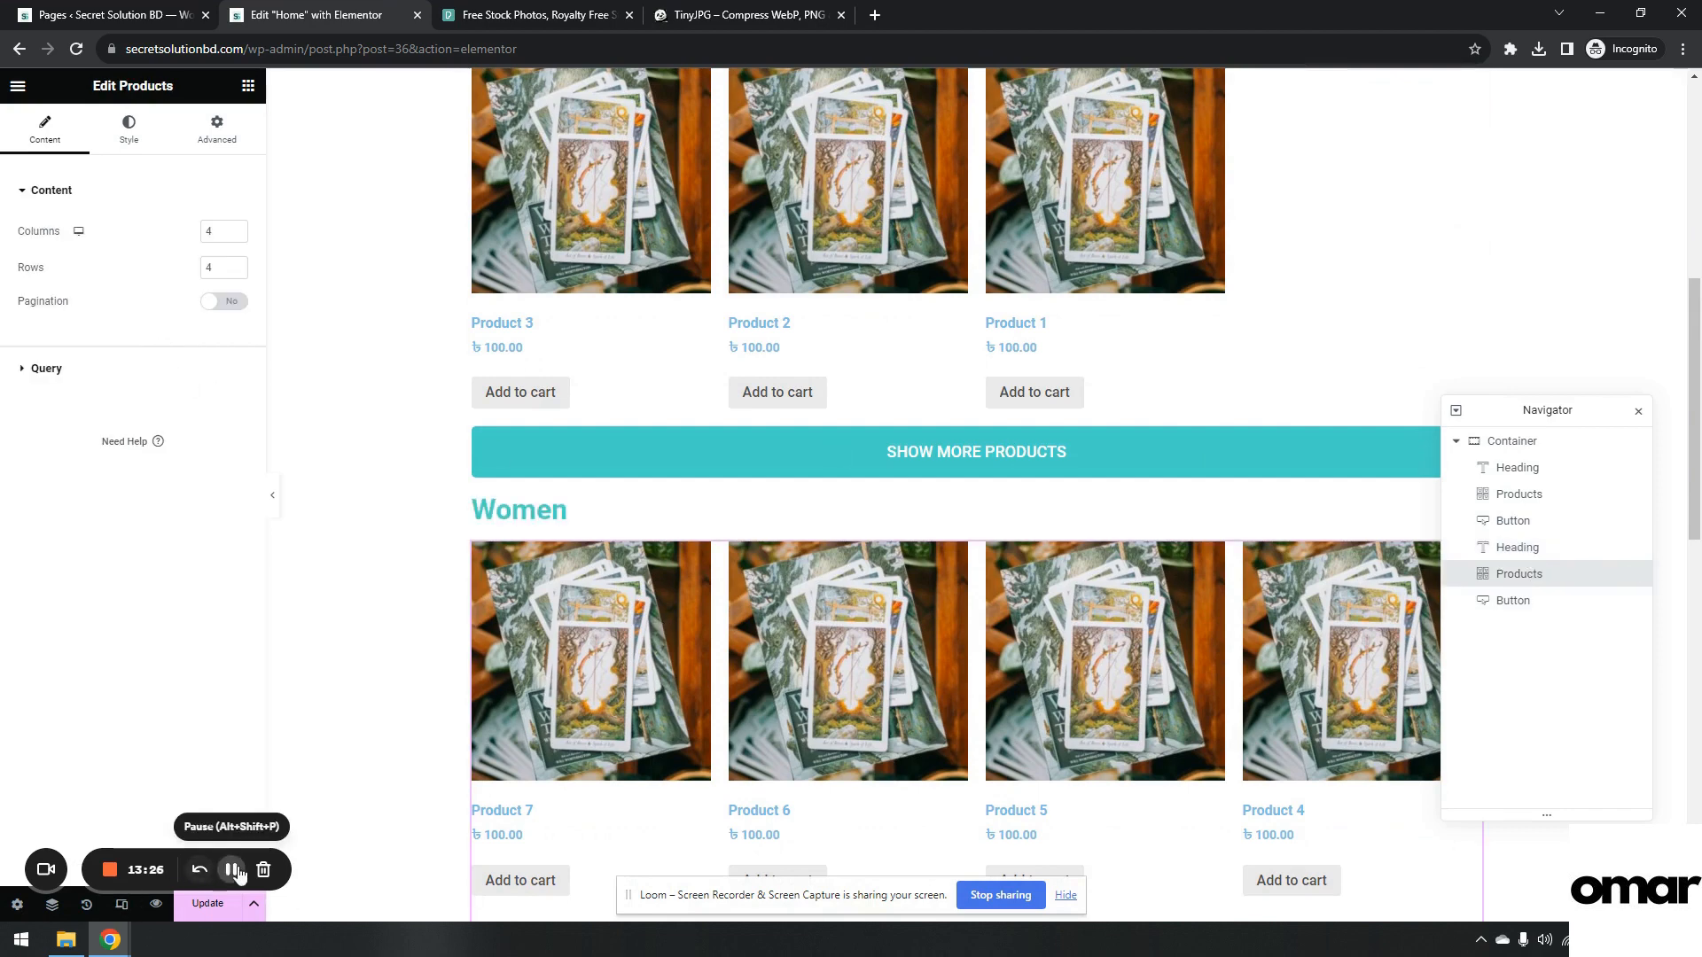
click(142, 379)
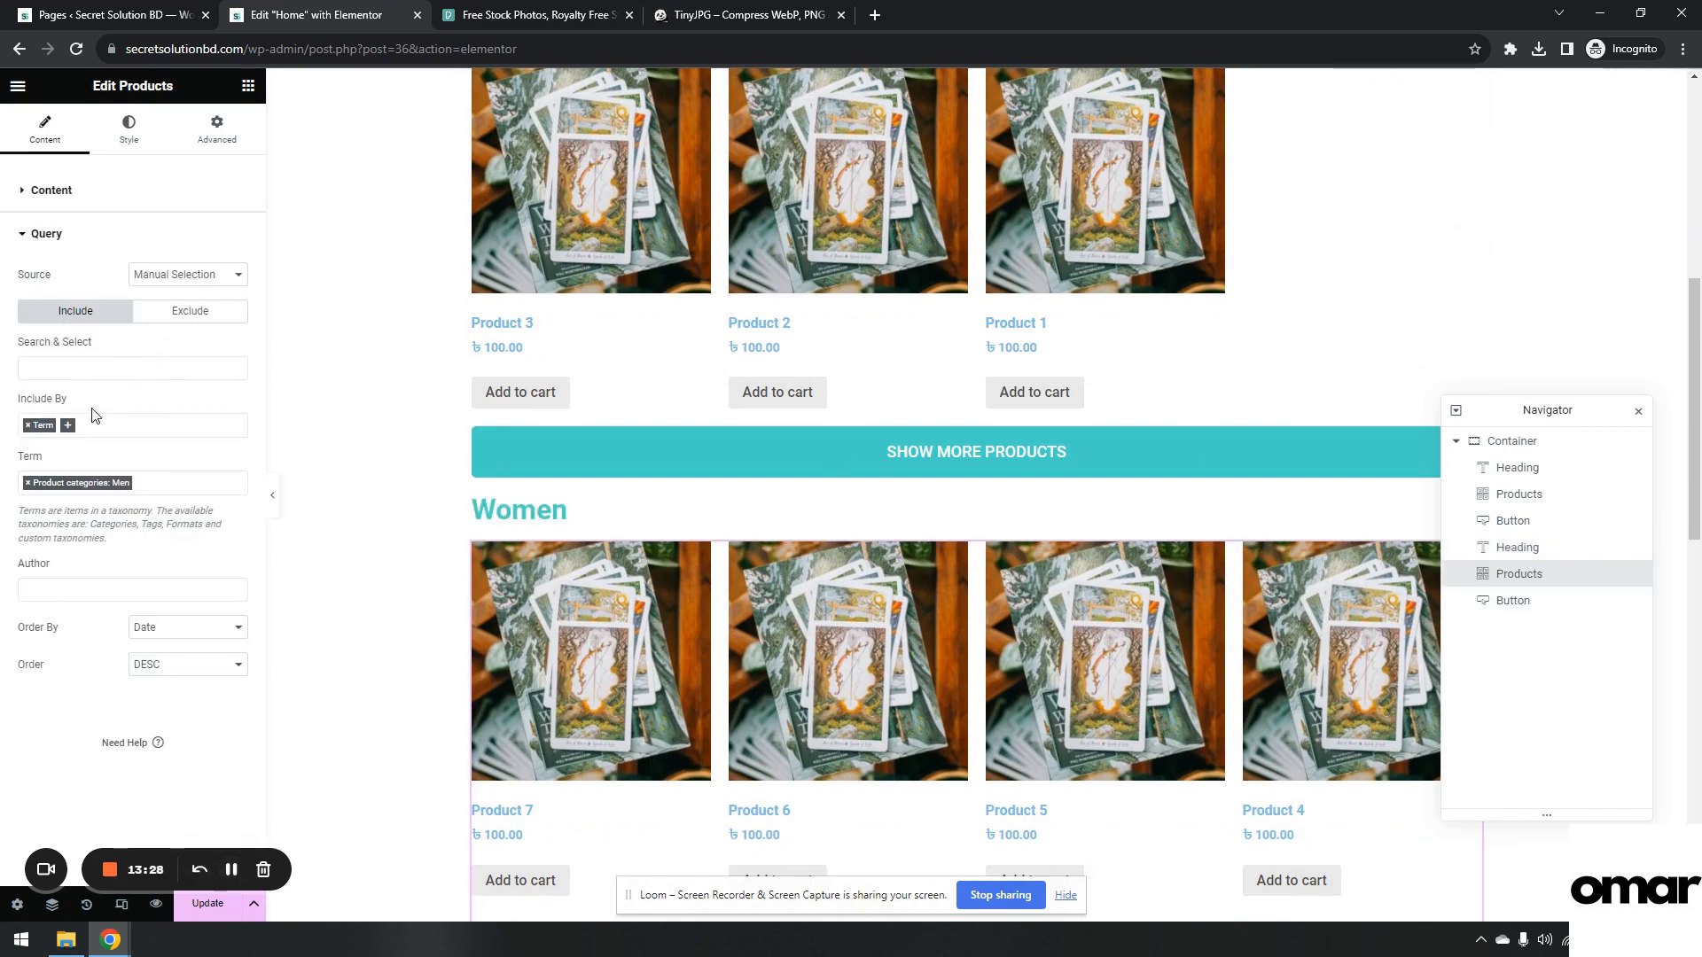
click(28, 483)
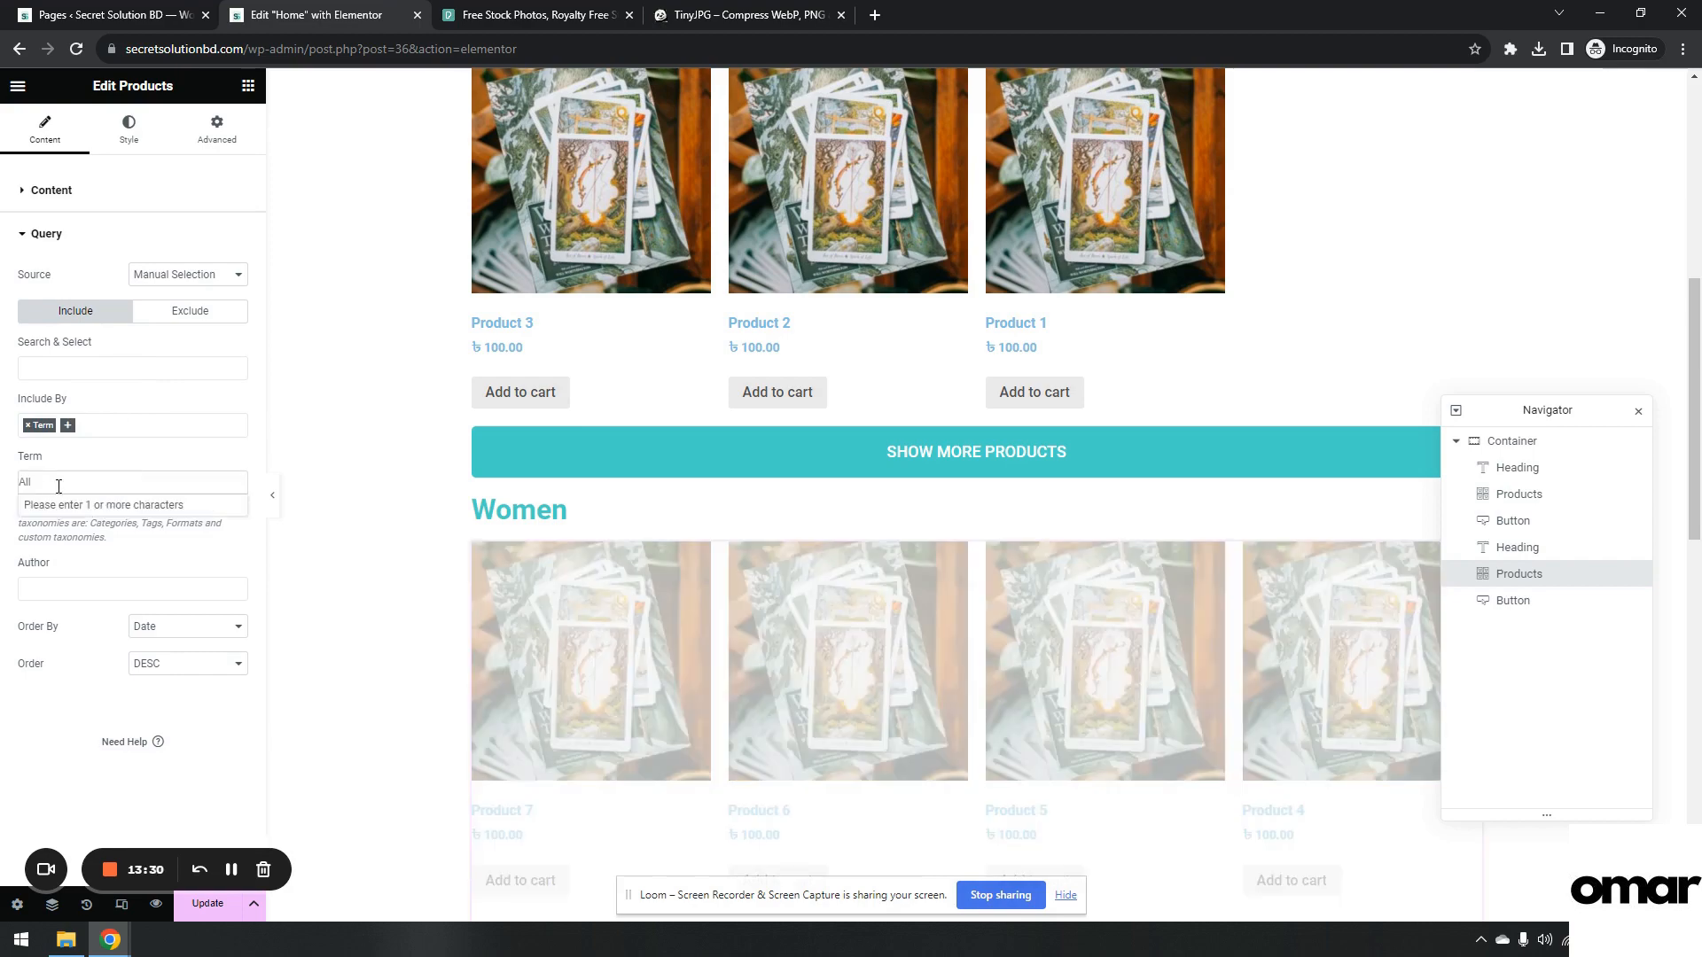
click(62, 486)
text(women)
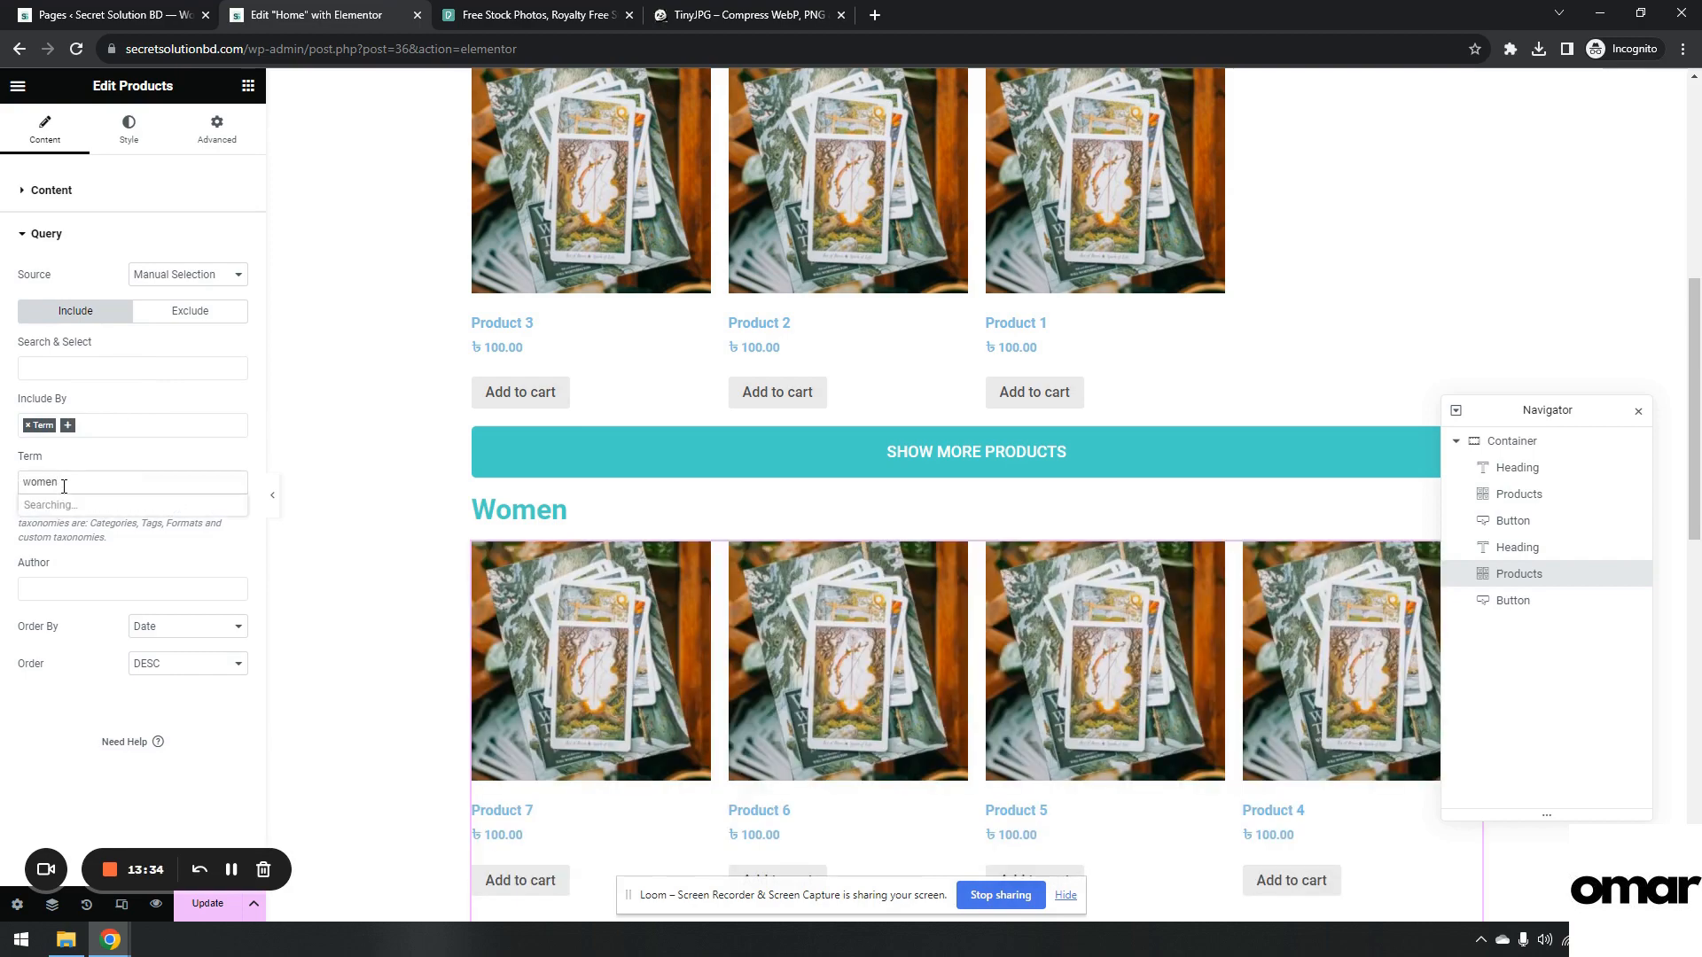
click(76, 506)
scroll(866, 647, down, 1)
scroll(867, 646, down, 6)
scroll(866, 646, up, 5)
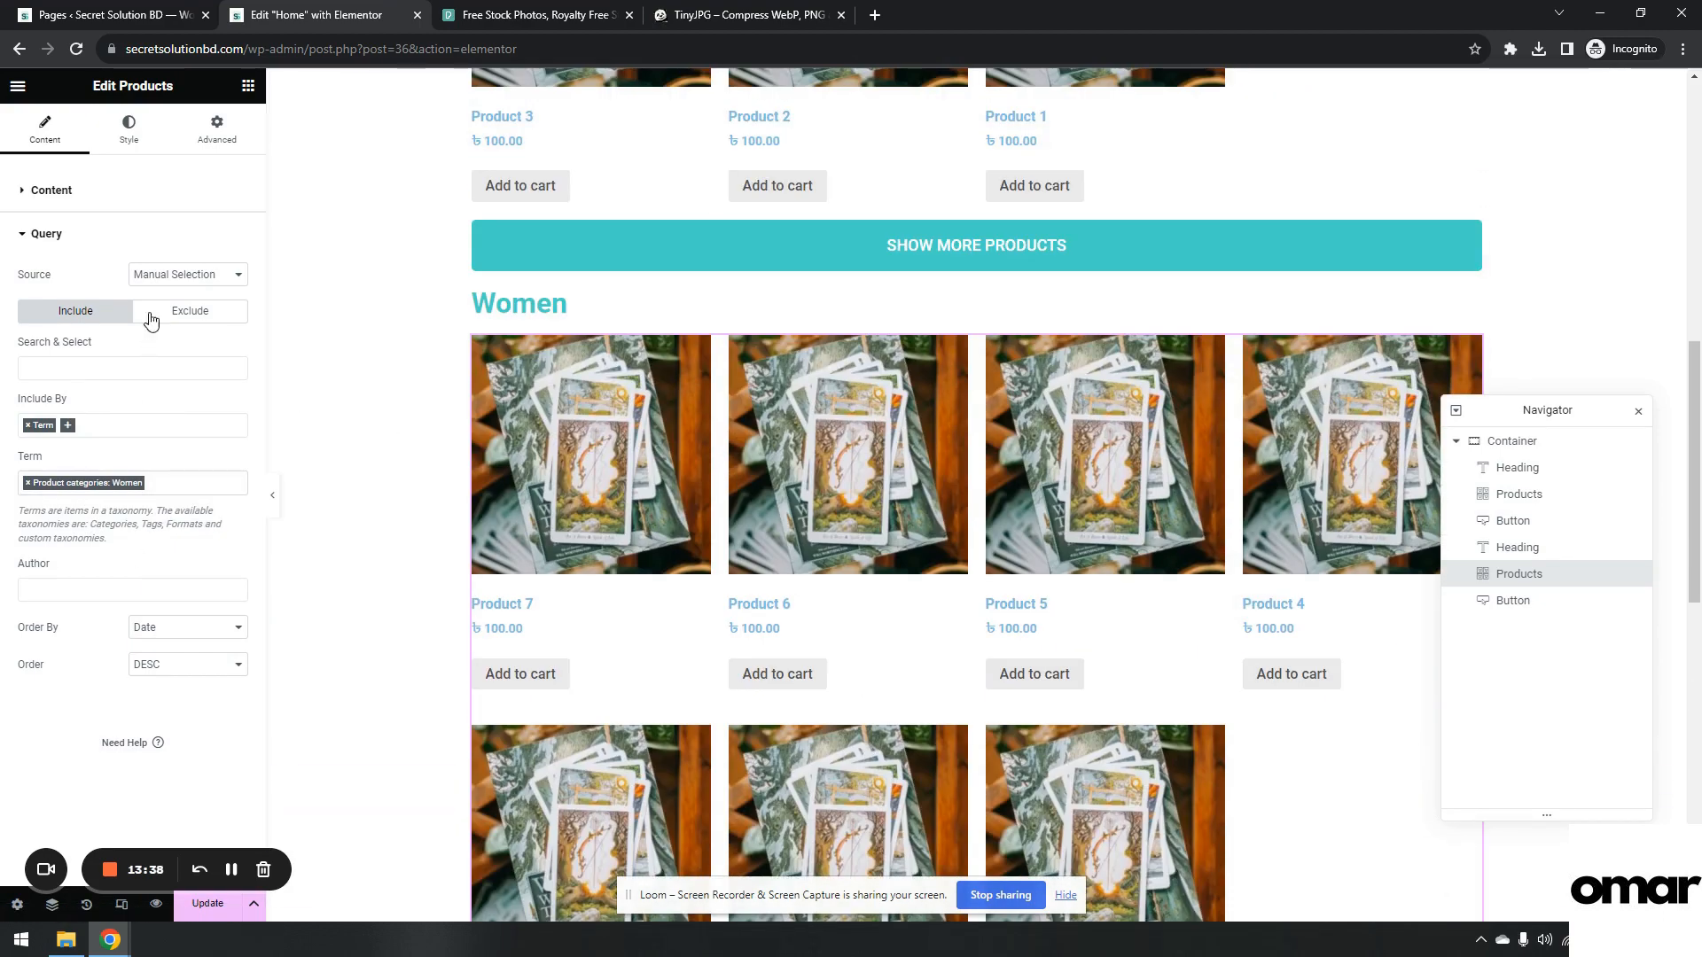
Try Current Query as the Women Products widget's source, then settle on Latest Products.
click(174, 282)
click(182, 292)
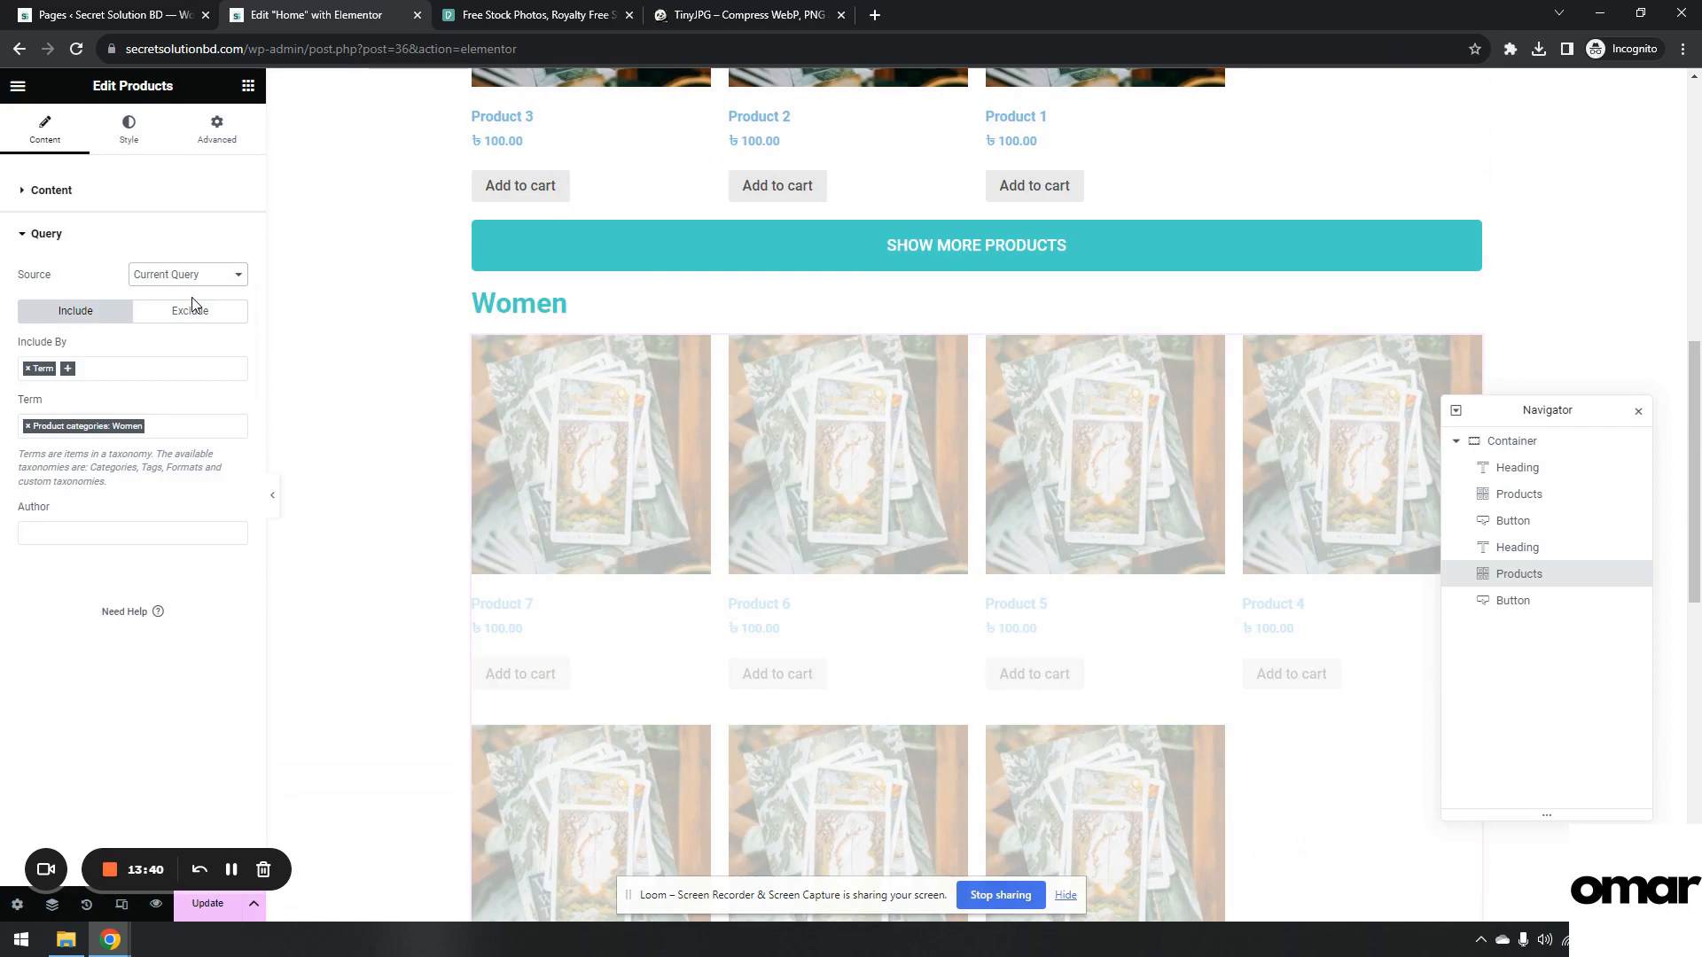
click(181, 234)
click(188, 274)
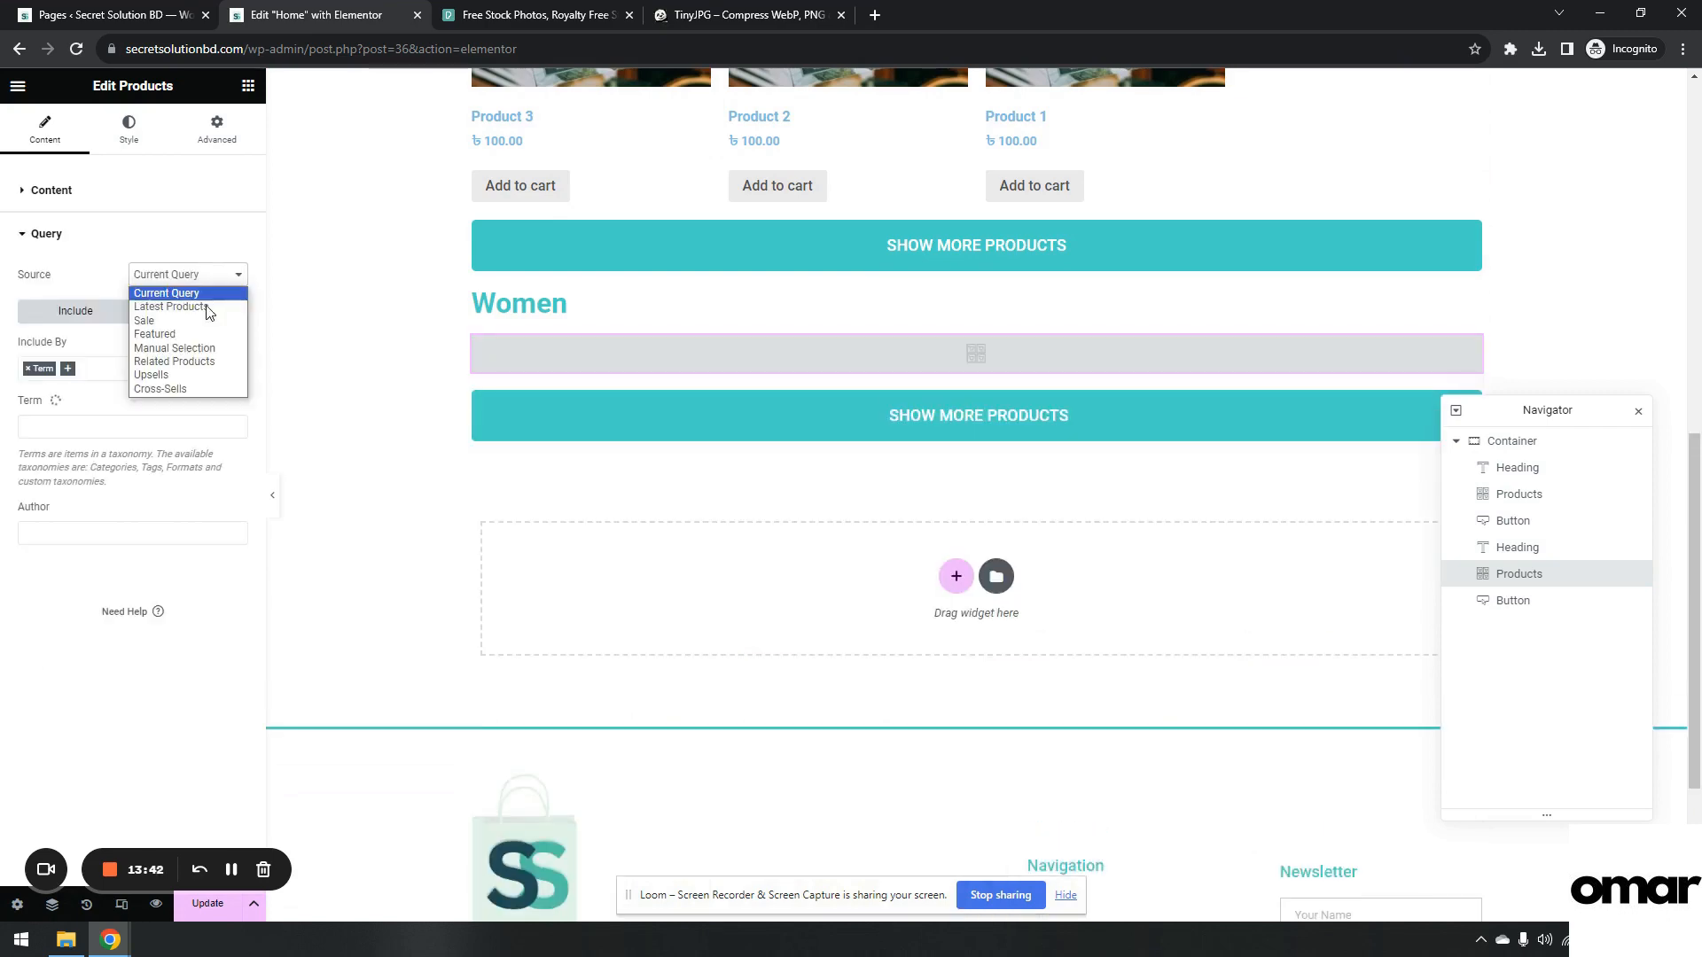
click(207, 294)
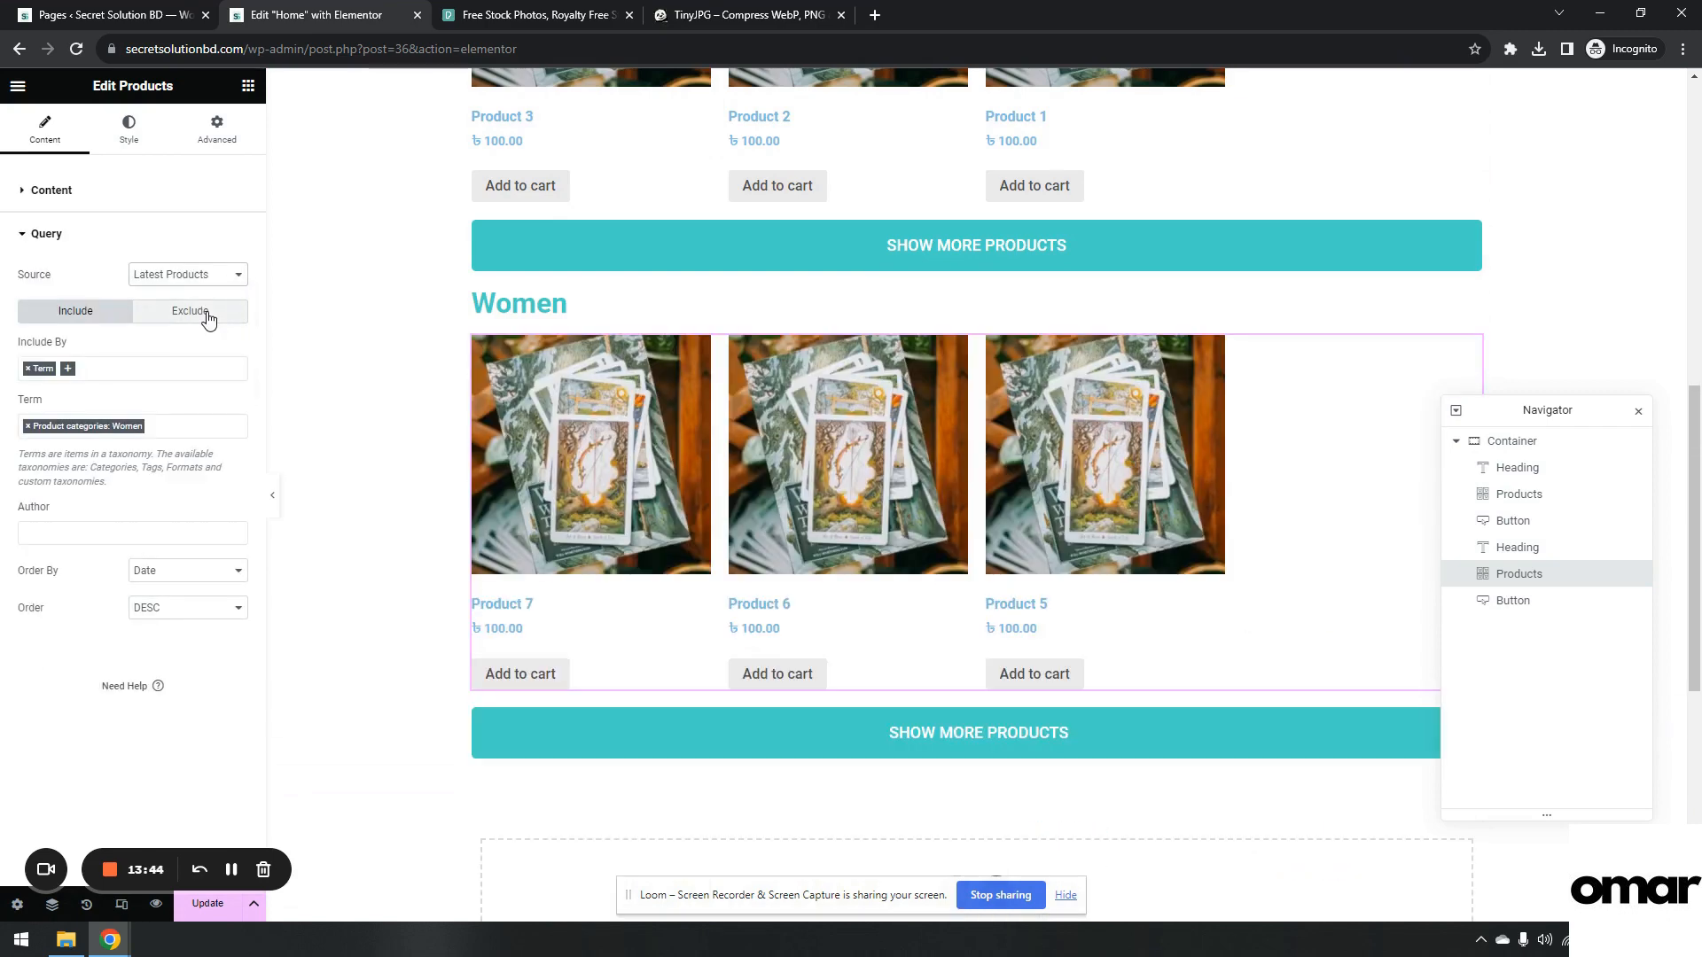
Set the query source of the Products widget in the Men section to Latest Products.
scroll(1090, 577, up, 7)
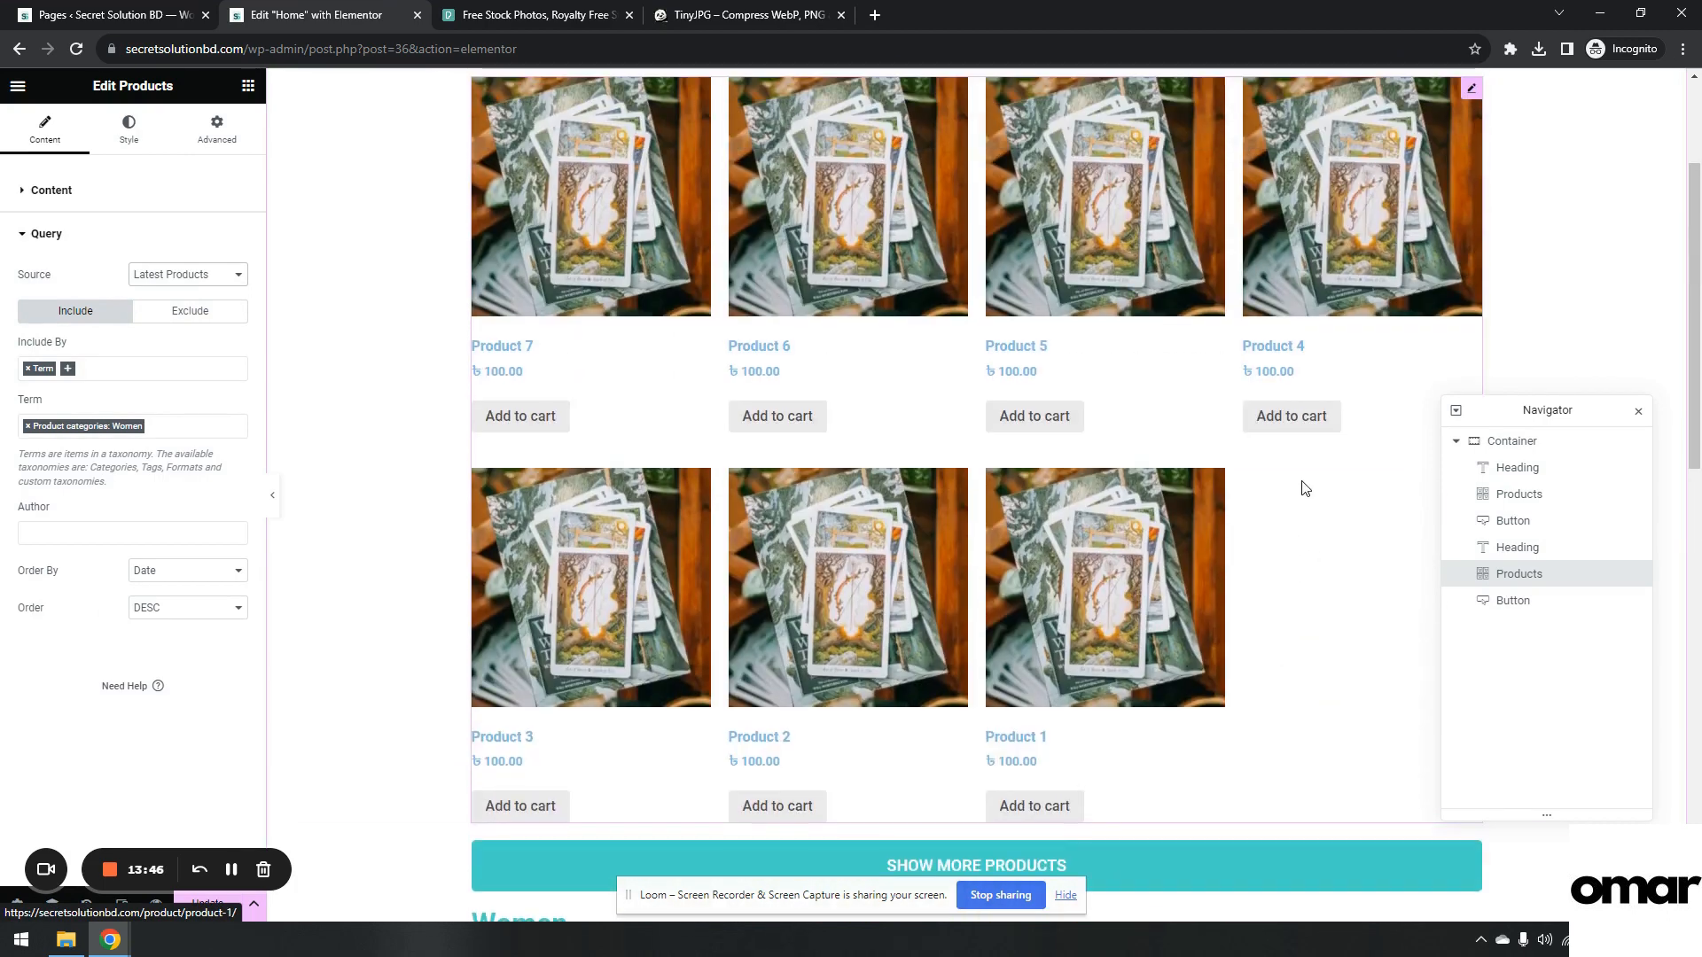
click(1303, 488)
click(91, 380)
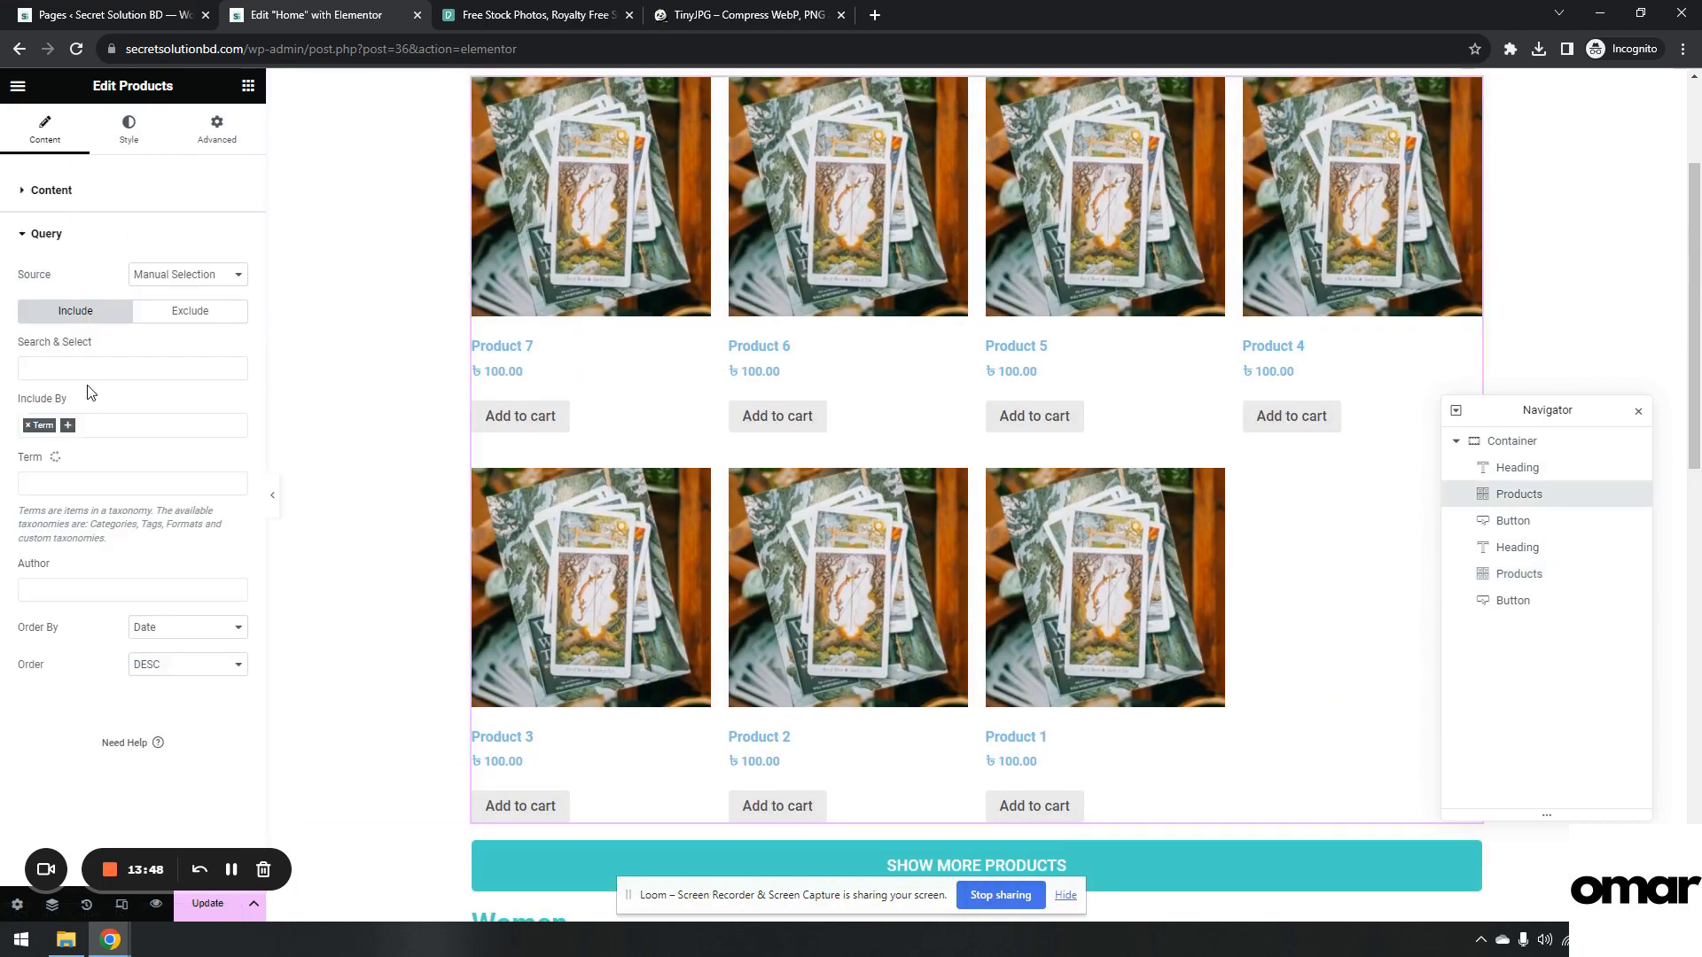
click(190, 276)
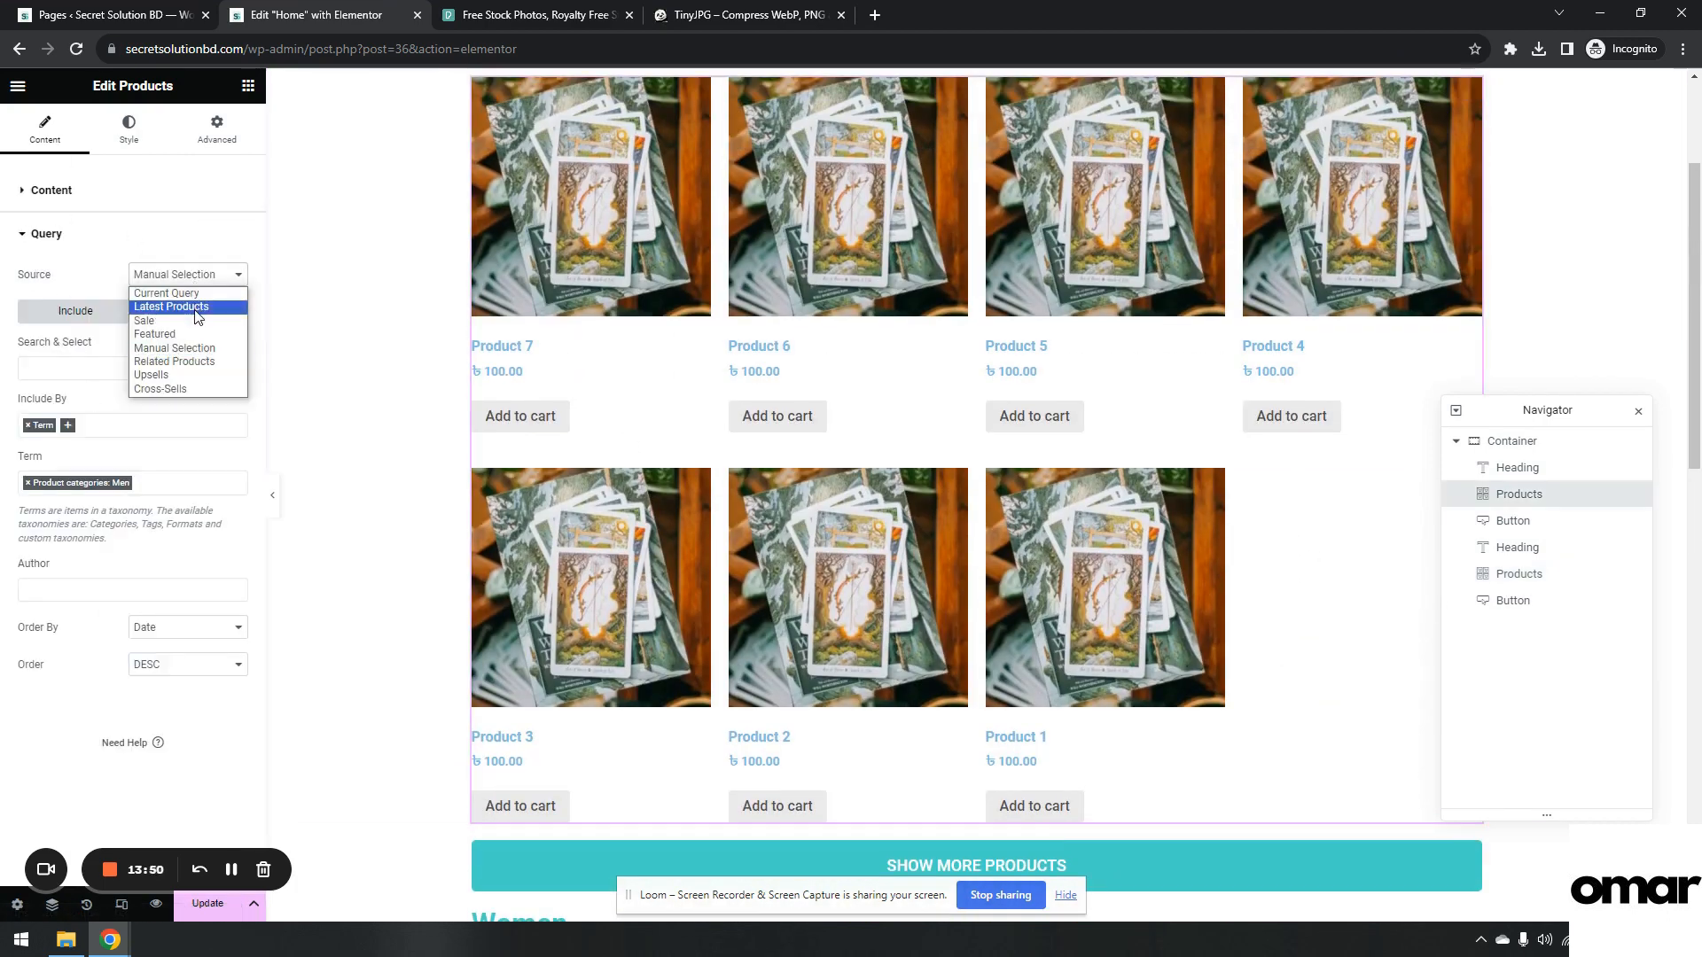
click(196, 289)
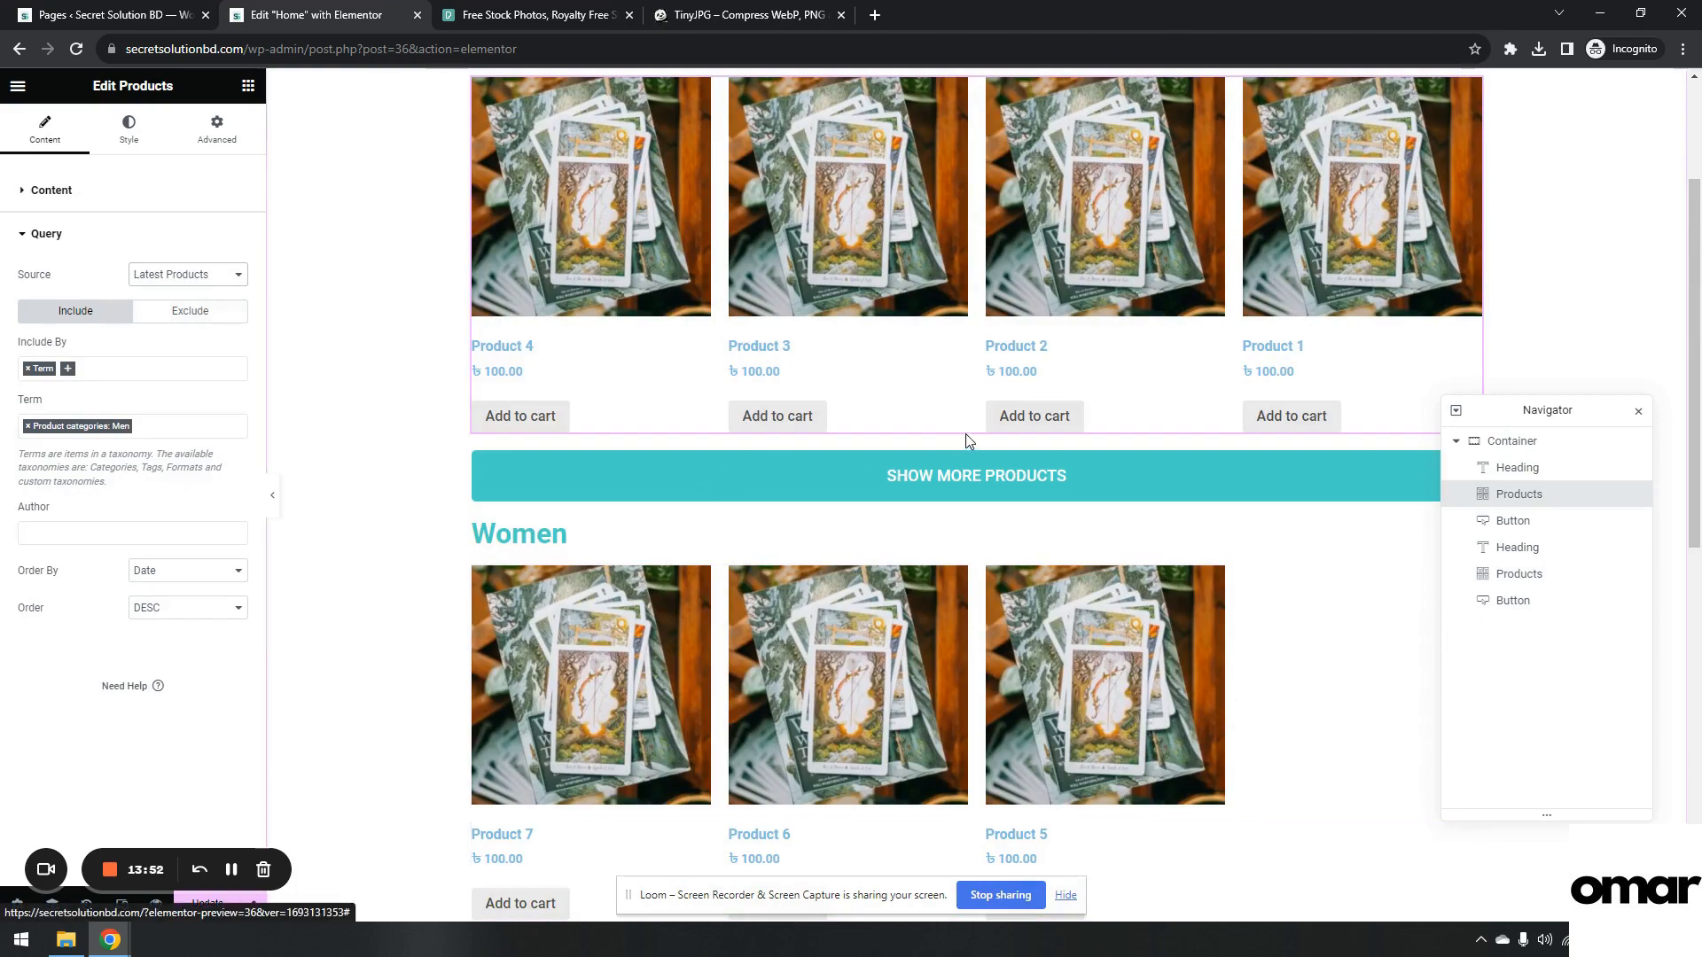
Give the Men section's Products widget a bottom margin of 100 px.
scroll(1147, 462, up, 1)
scroll(1147, 462, up, 1)
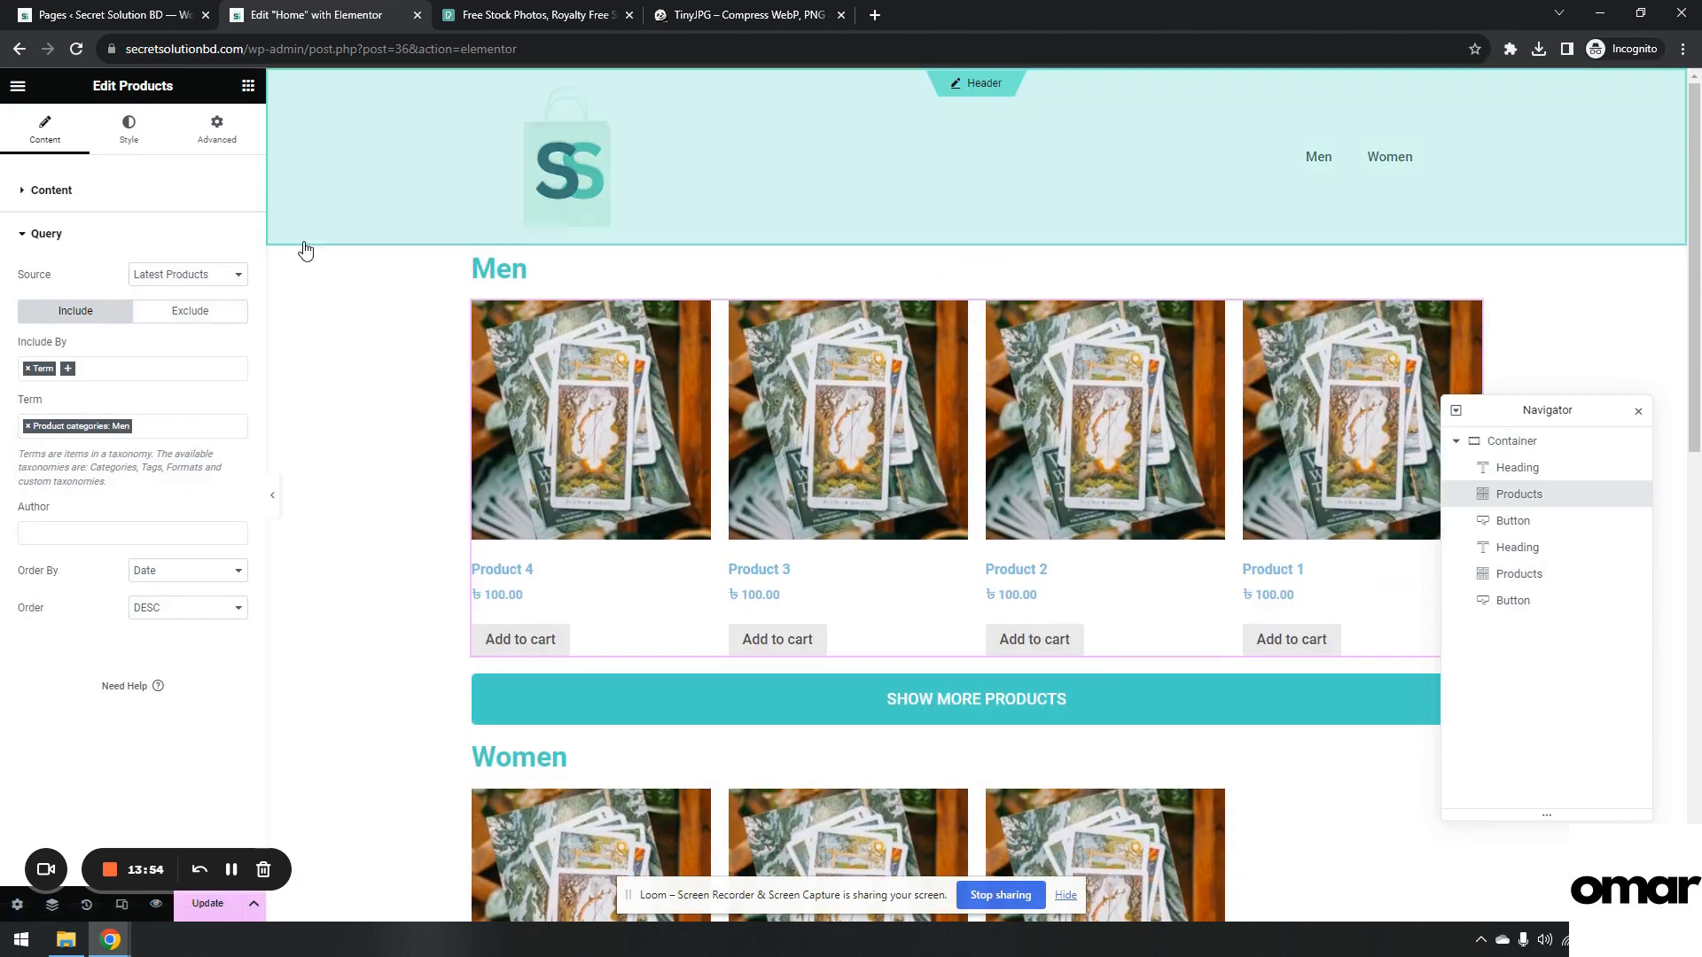
click(218, 133)
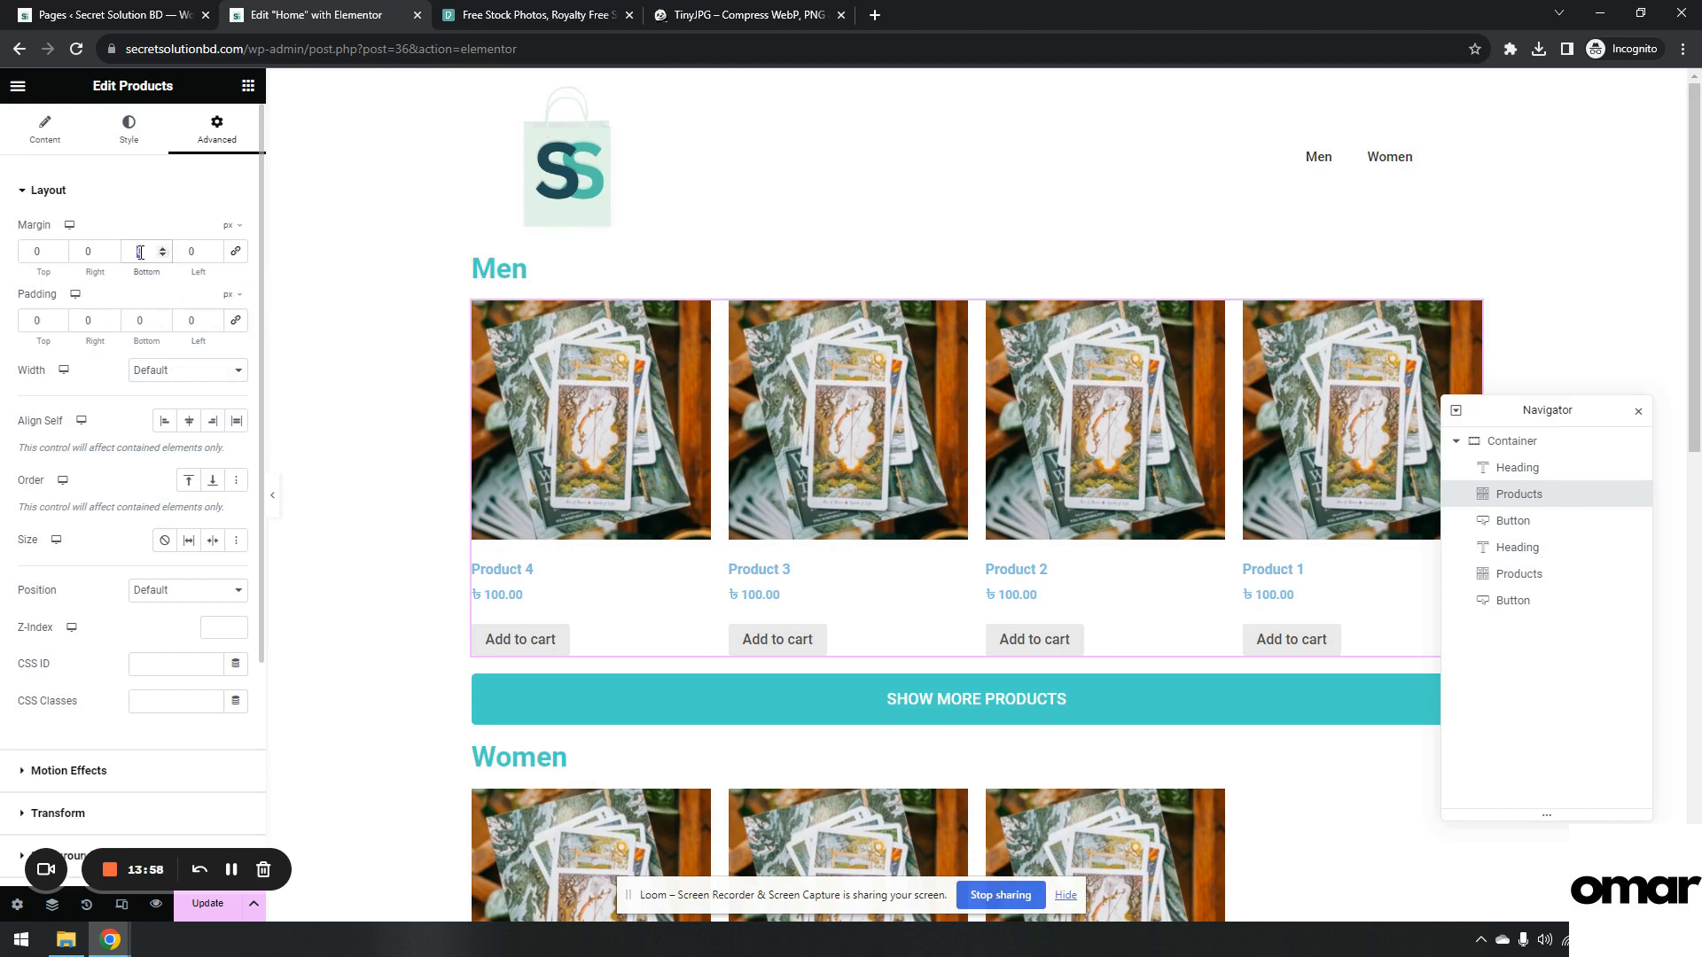
text(100)
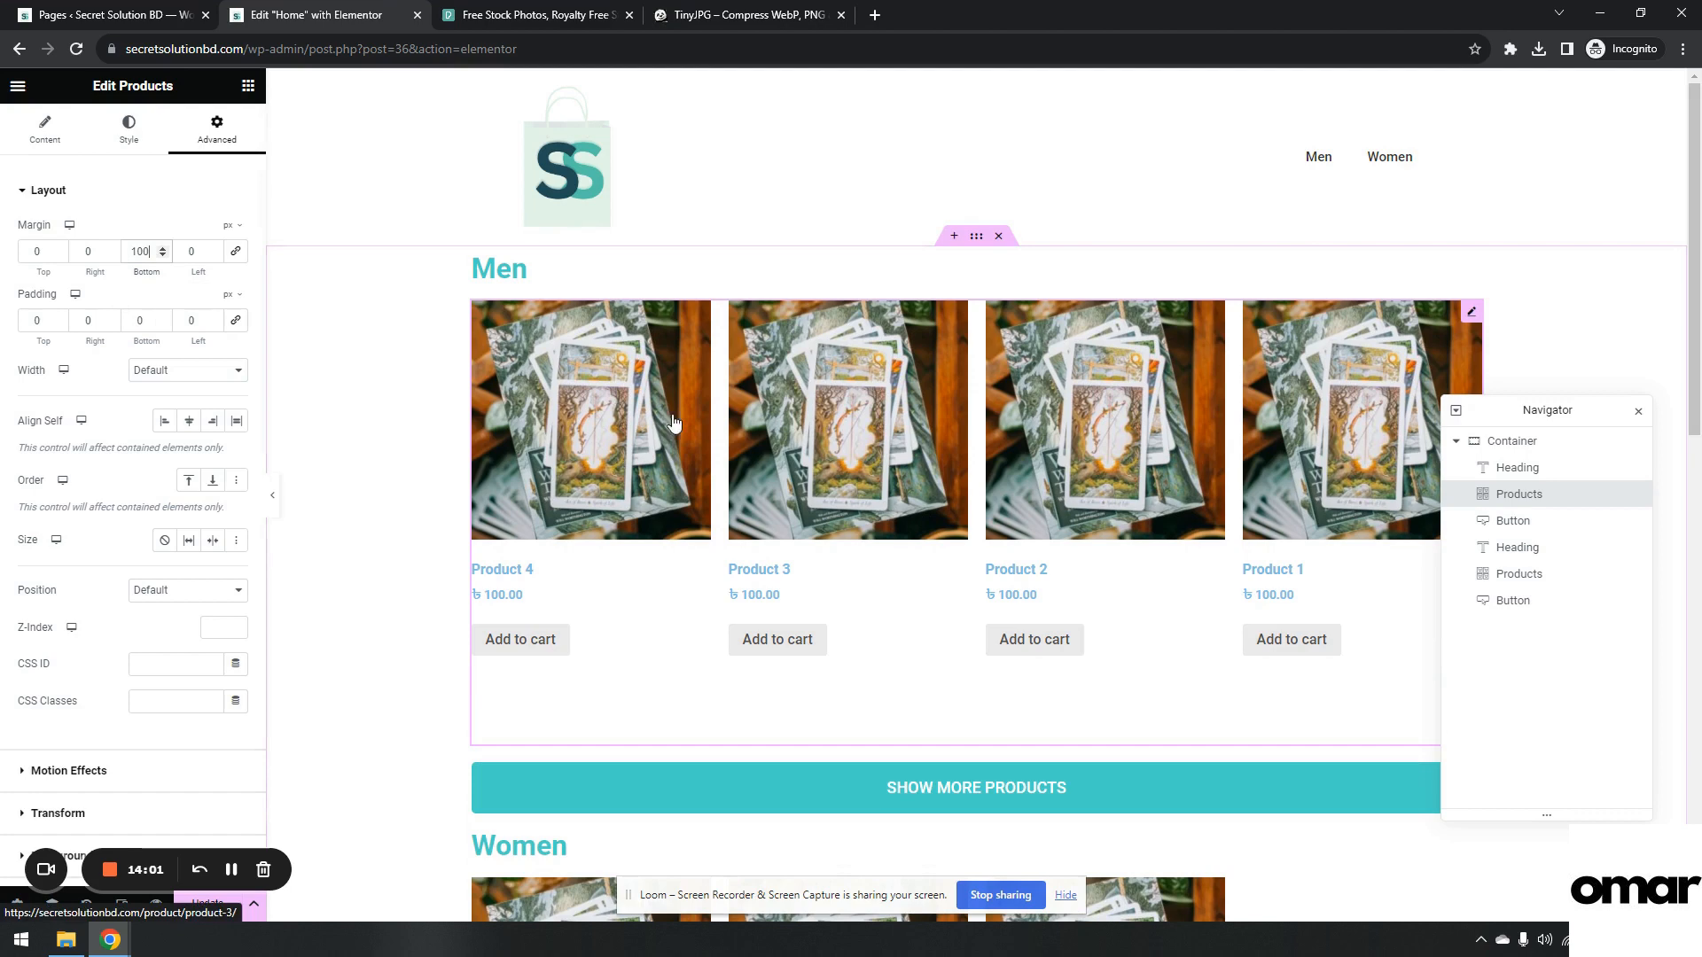
Unlink the container's margin and padding values and set its top and bottom padding to 50 px.
click(977, 238)
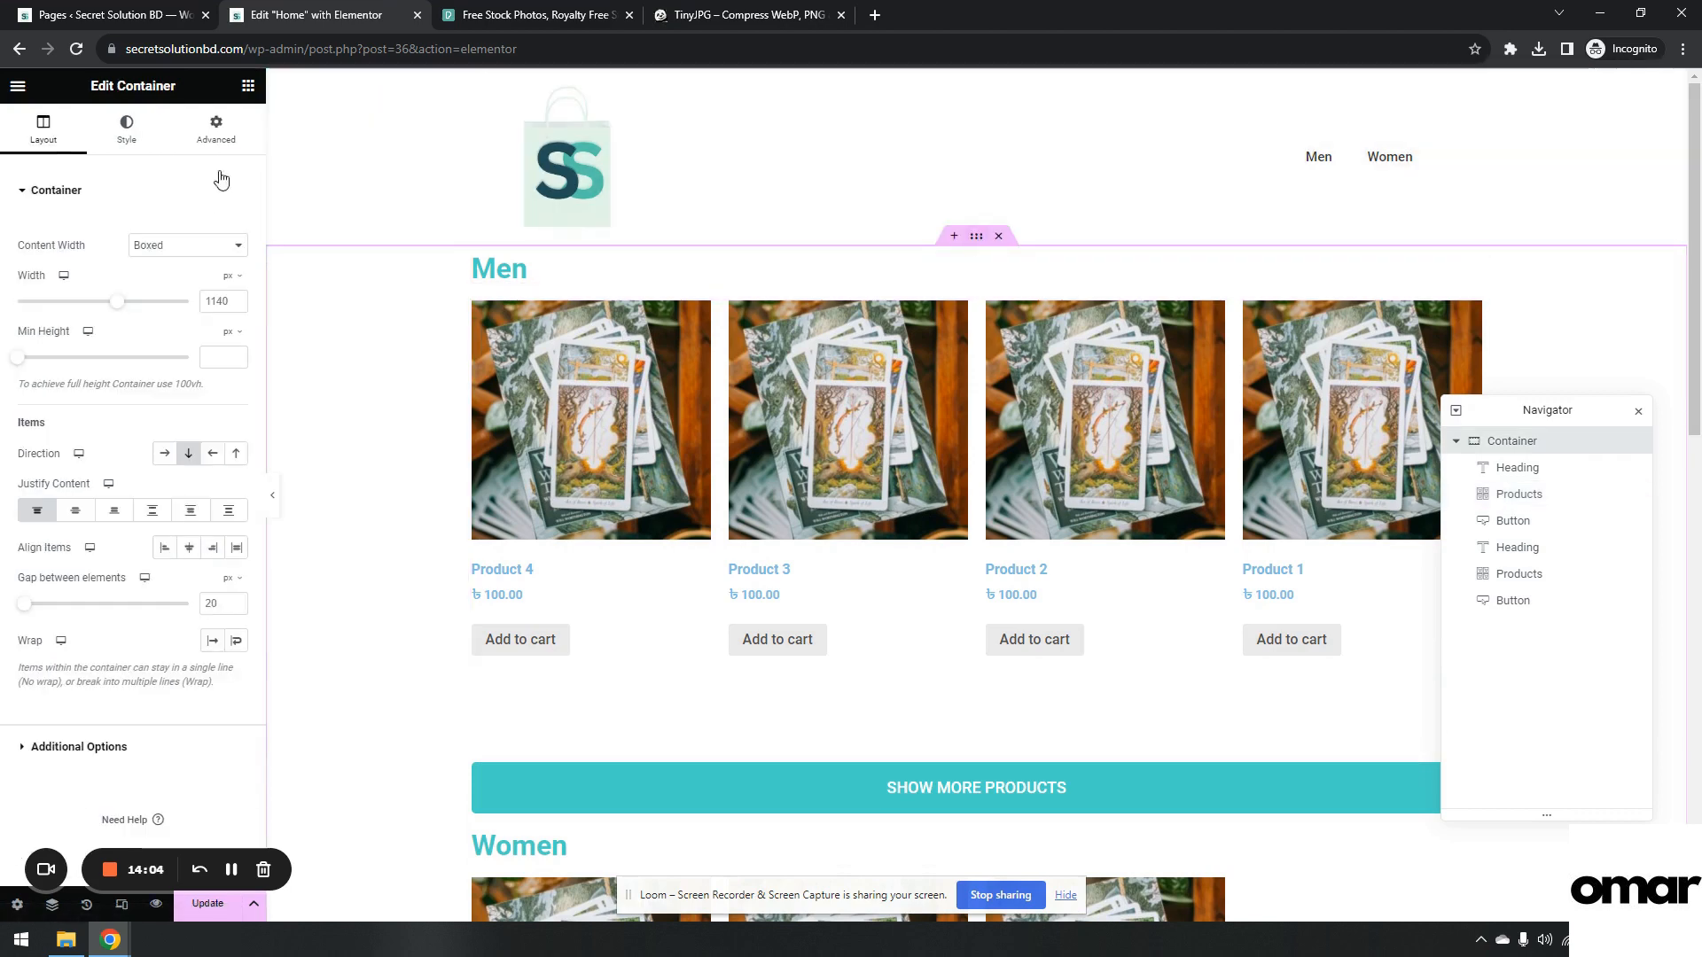
click(217, 132)
click(235, 254)
click(236, 323)
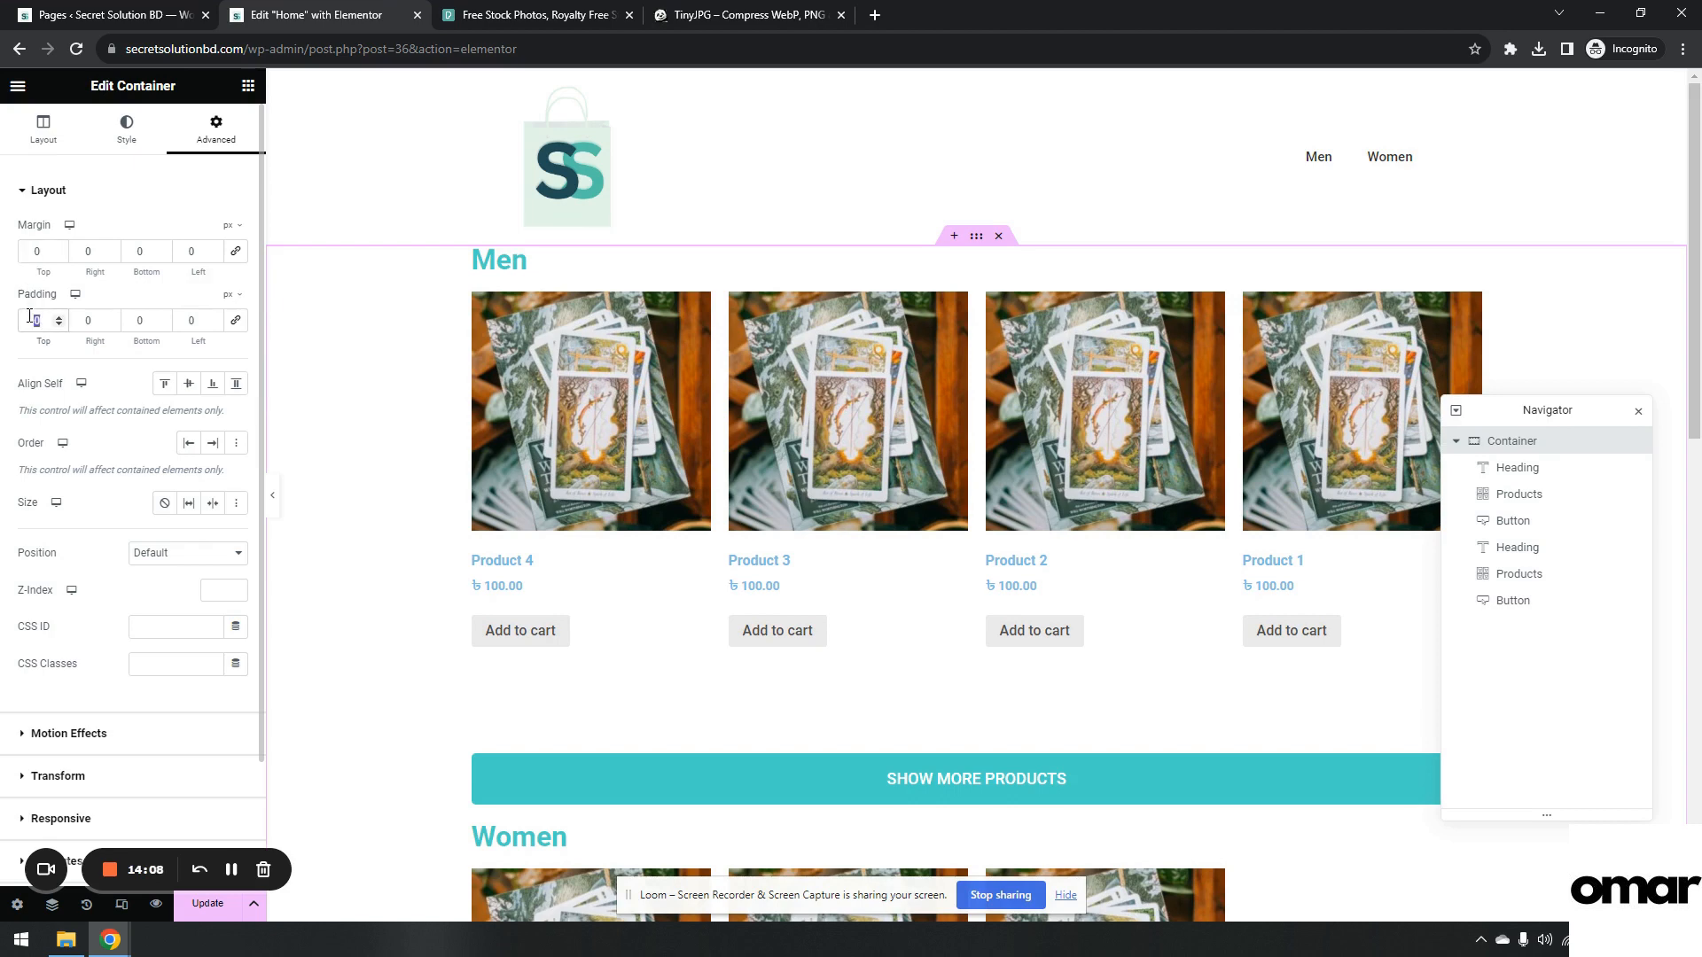
text(50)
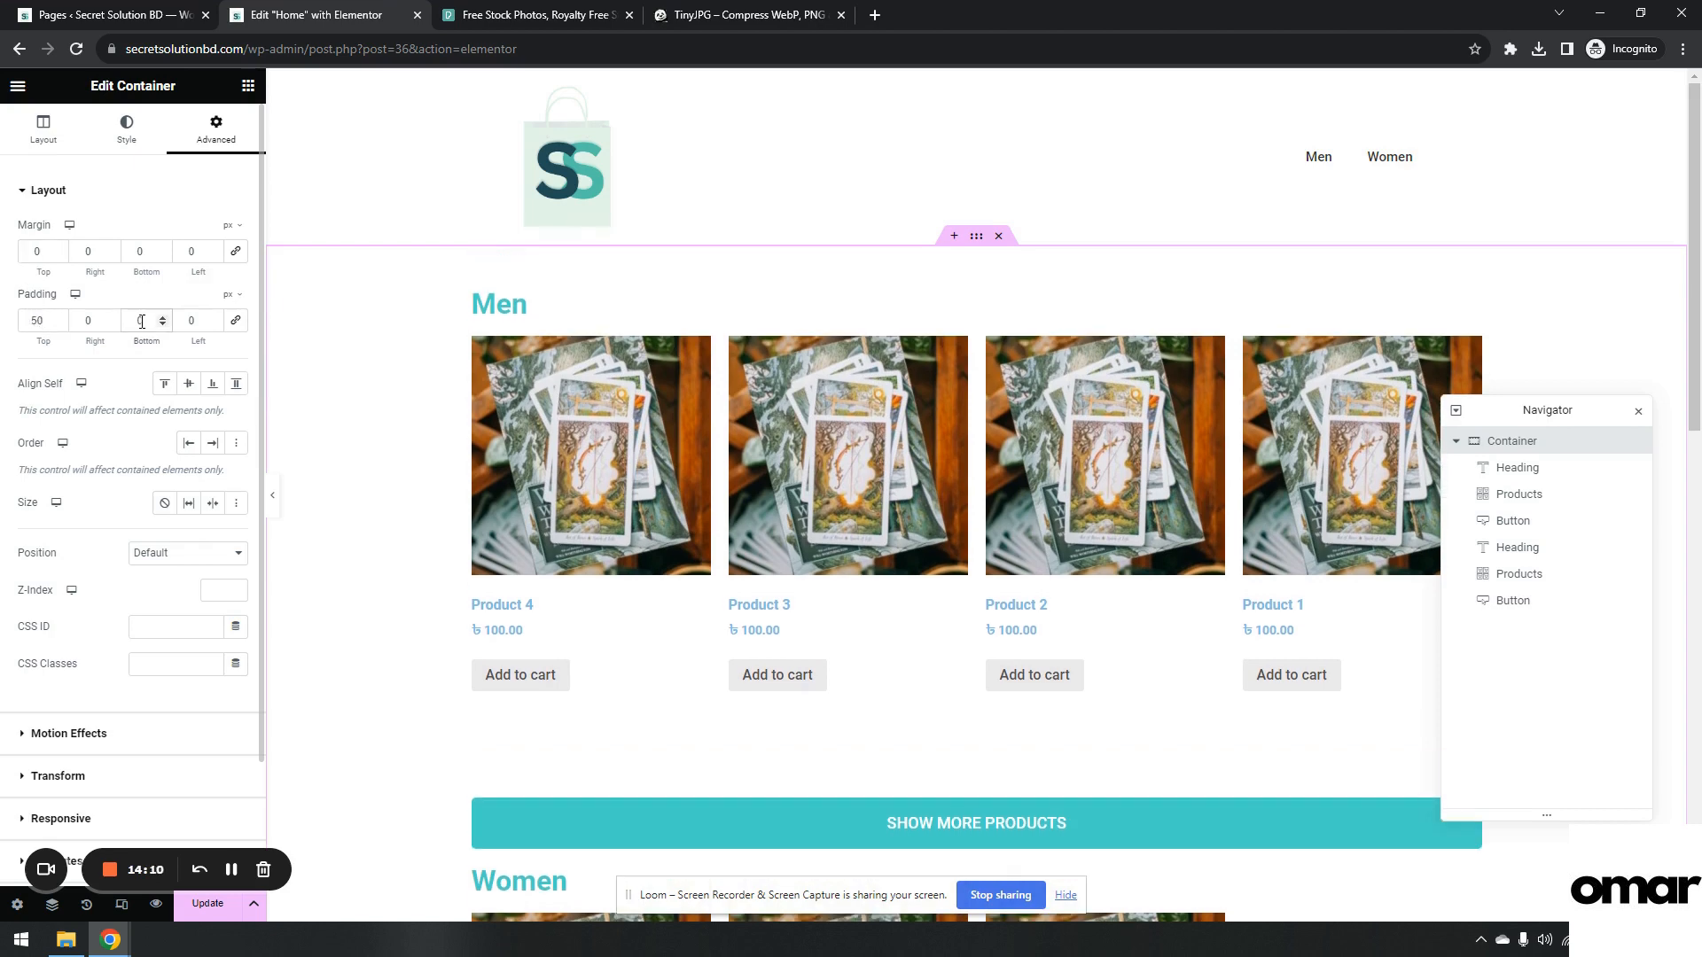
scroll(975, 446, down, 3)
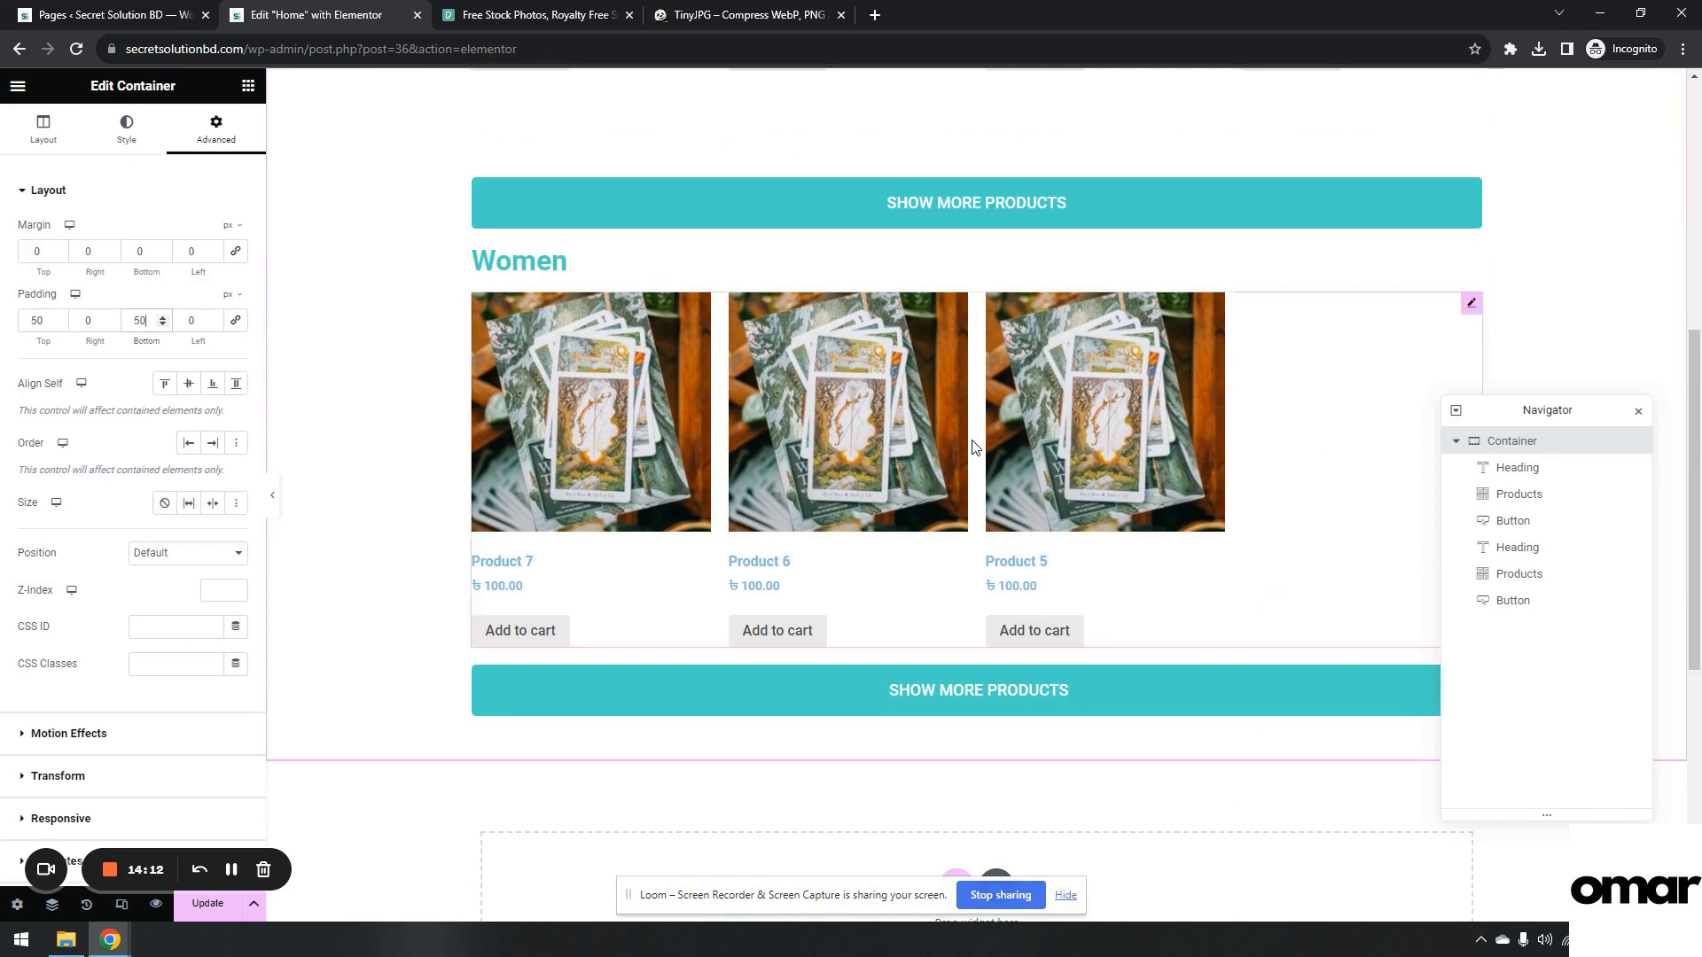
scroll(975, 445, up, 1)
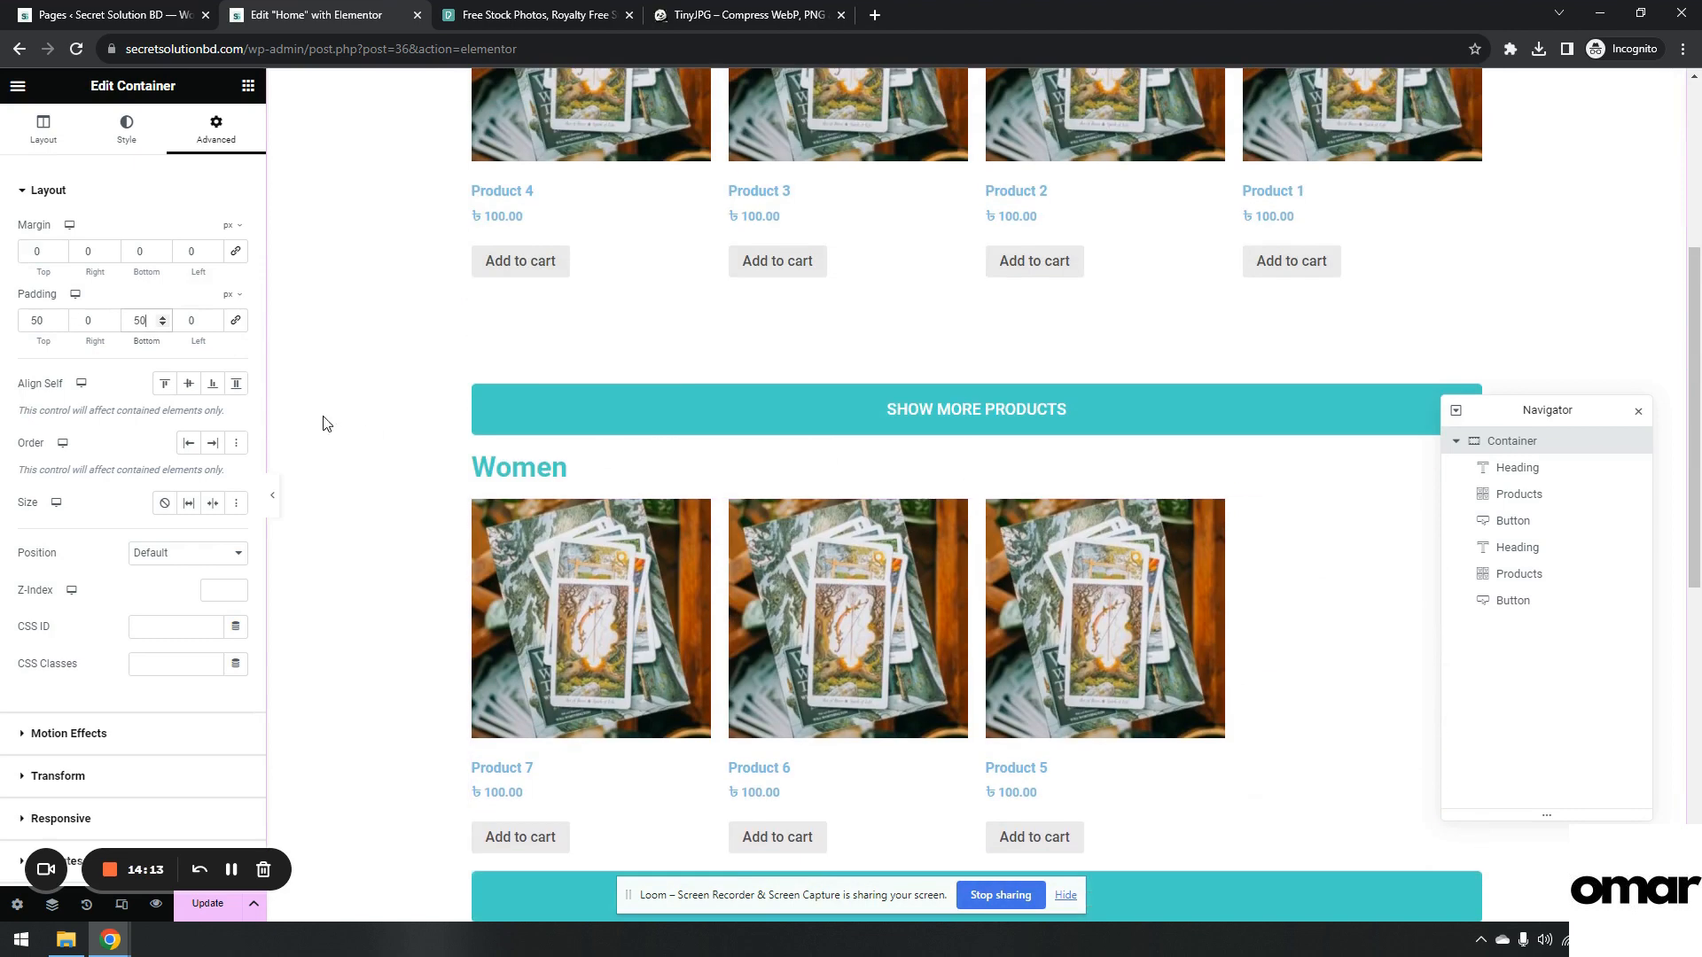
Give the Women heading a top margin of 50 px.
click(860, 467)
click(216, 129)
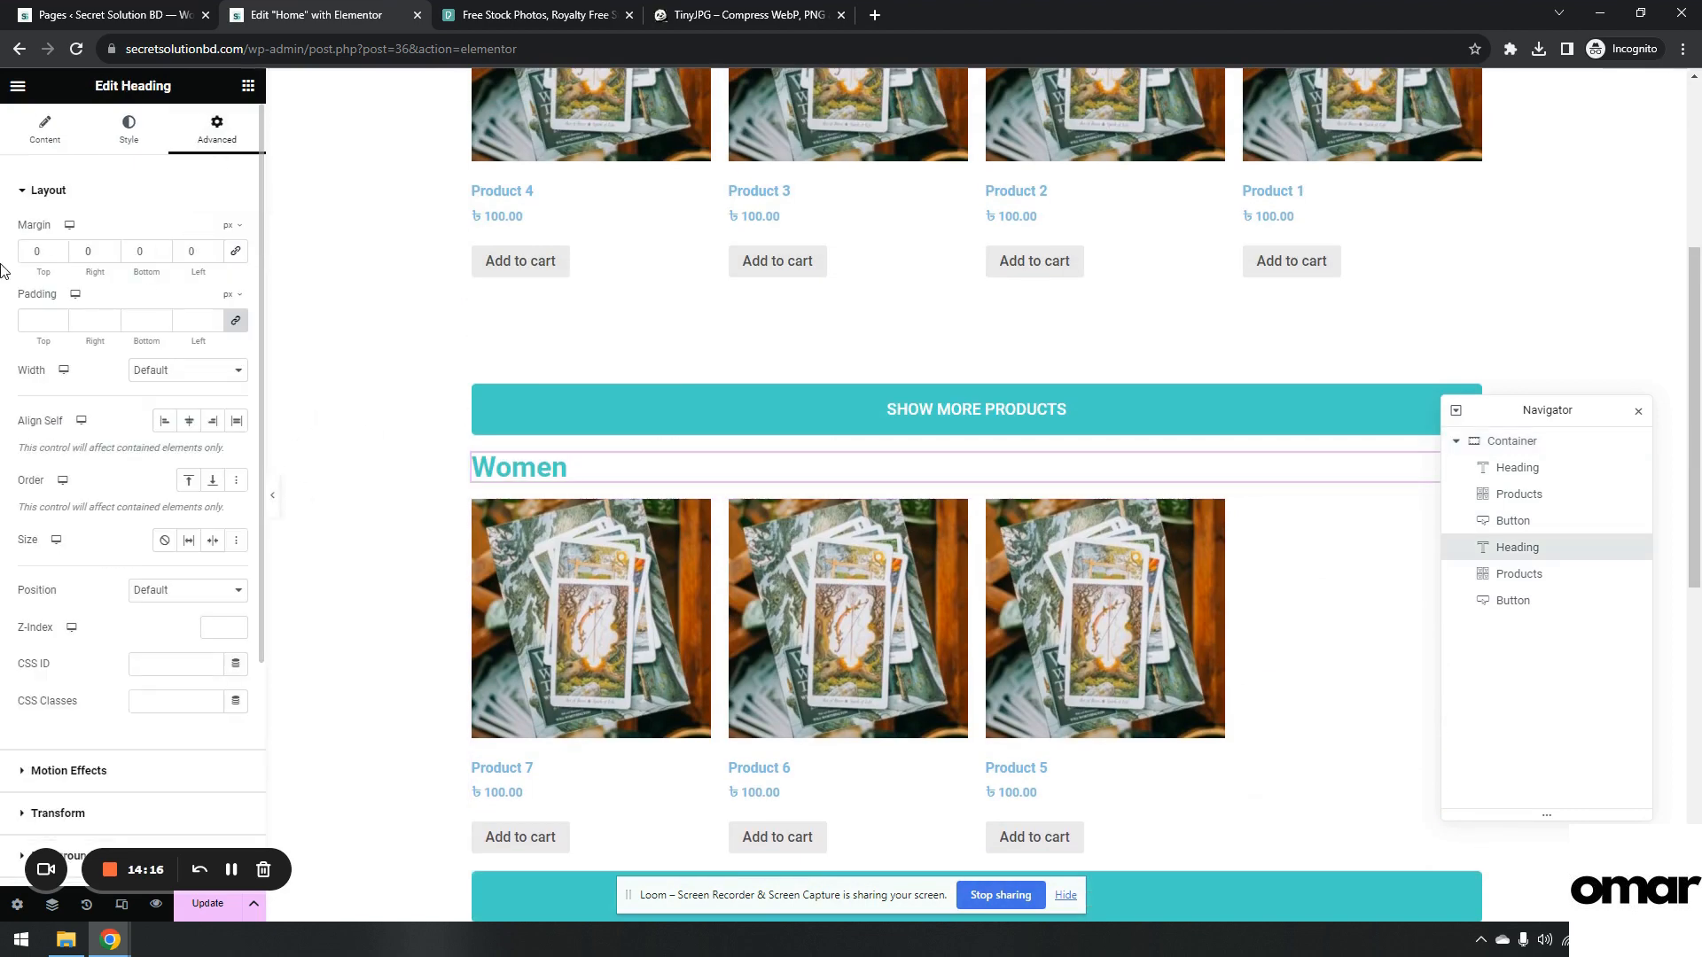
text(50)
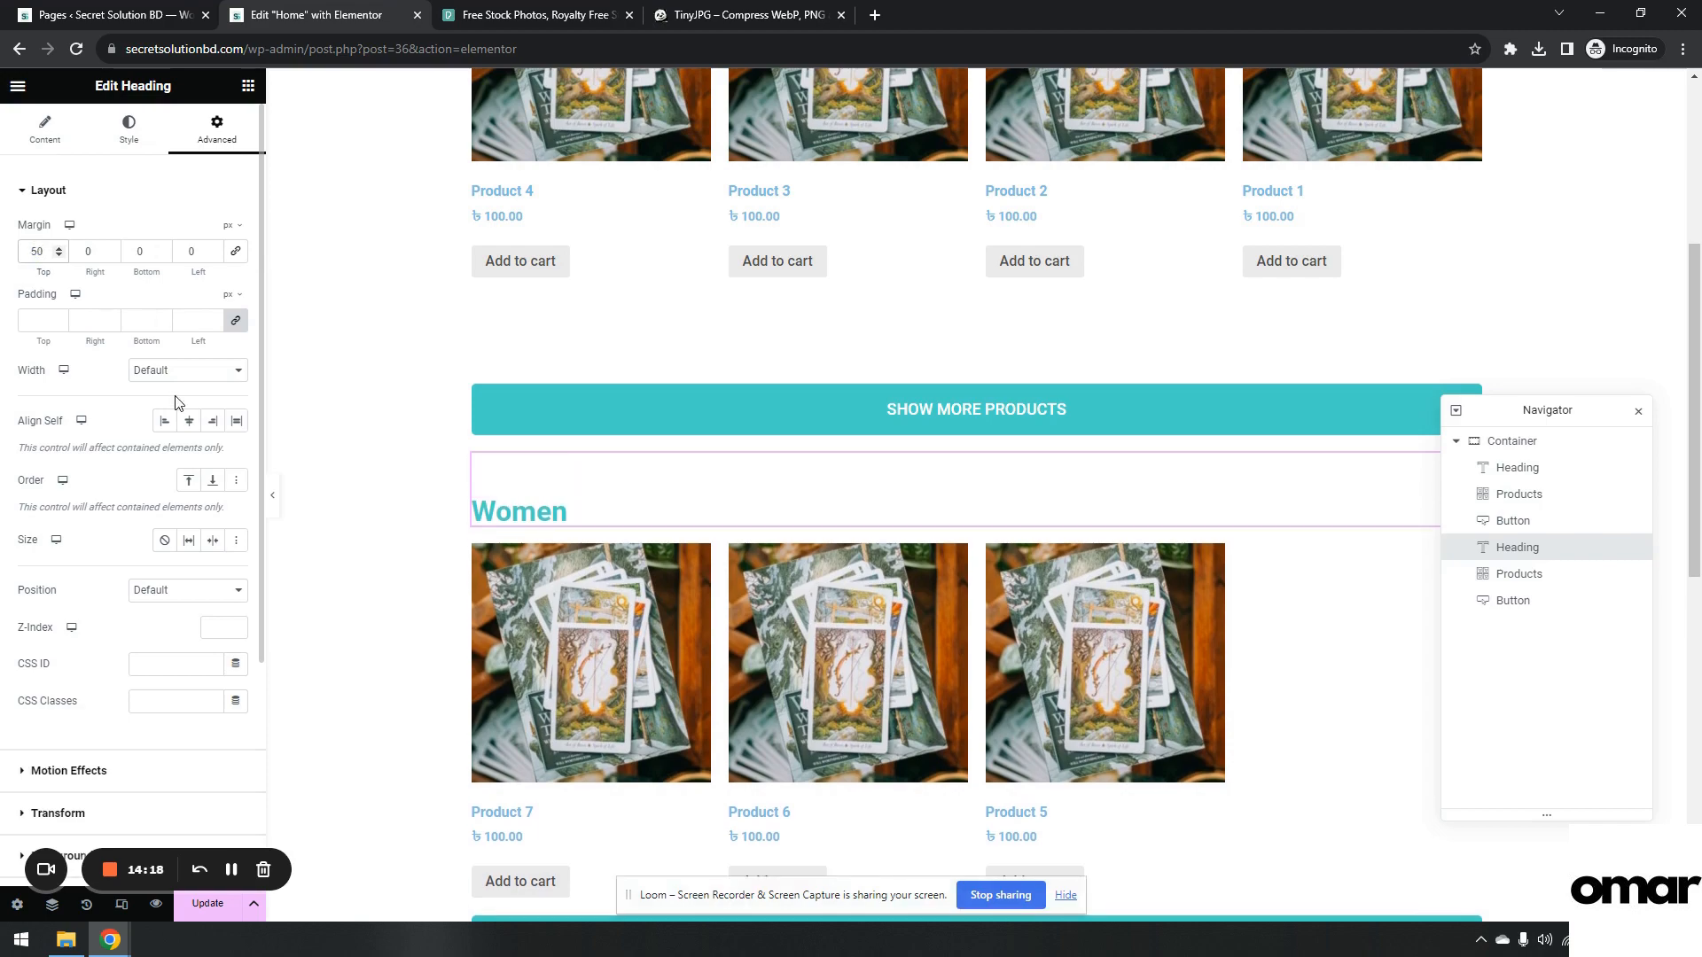
Center-align the SHOW MORE PRODUCTS button below the Men product grid.
click(272, 495)
scroll(946, 565, down, 5)
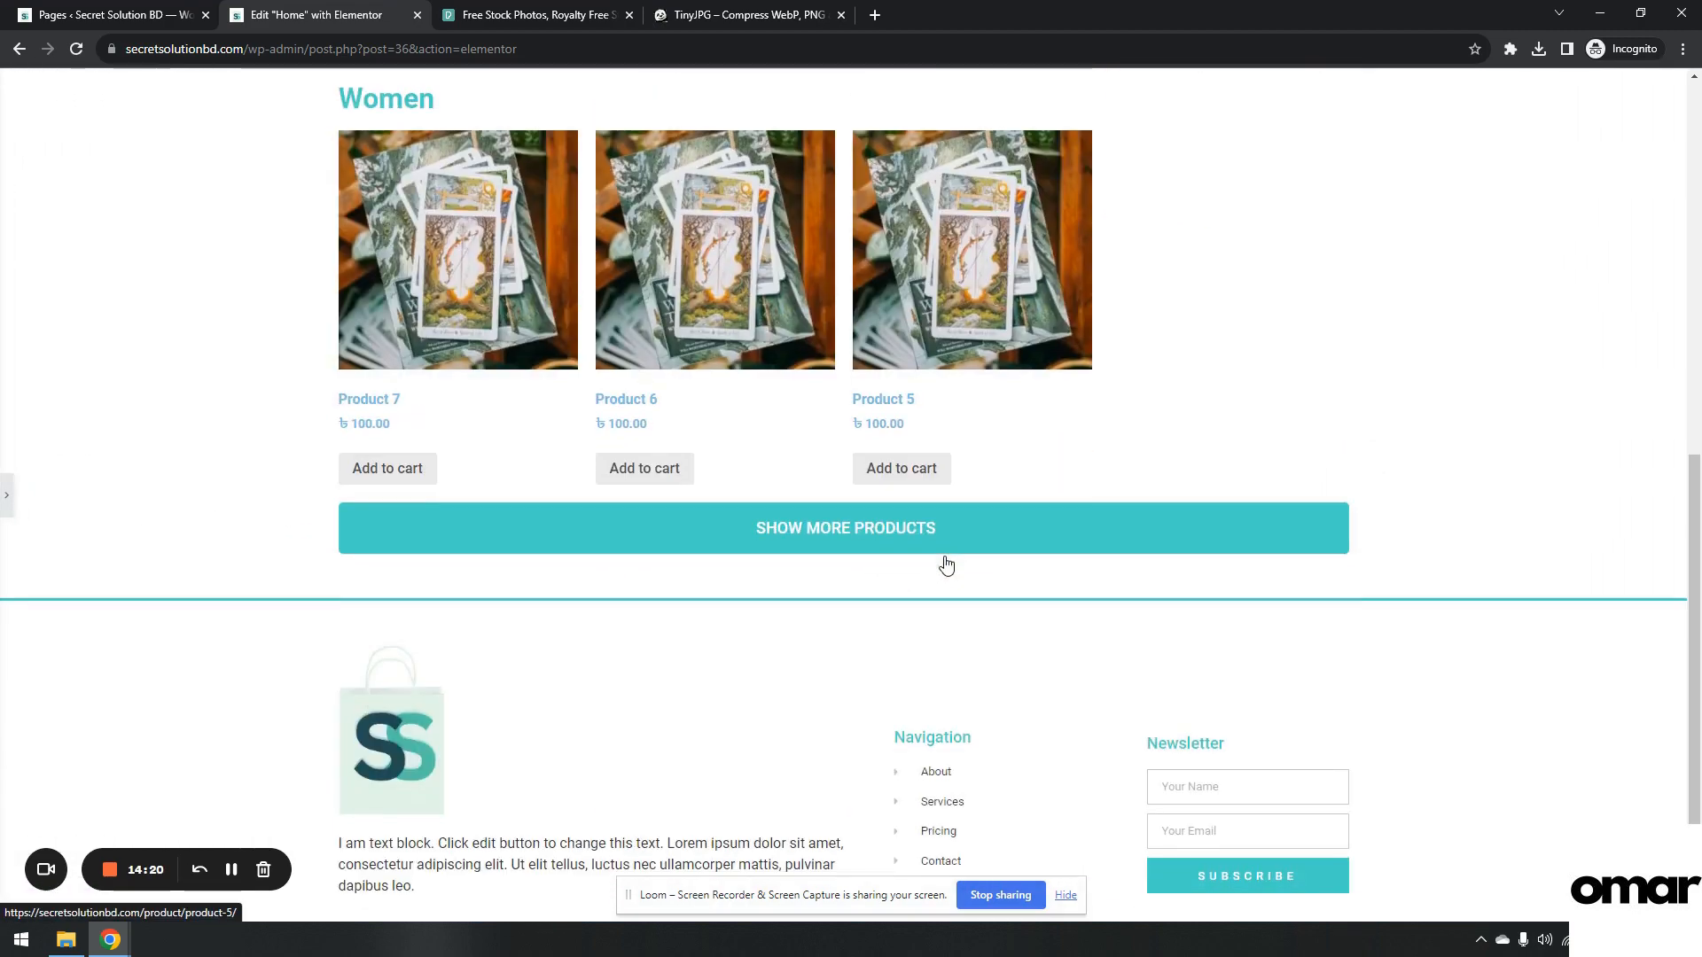
scroll(946, 565, up, 9)
scroll(944, 556, down, 5)
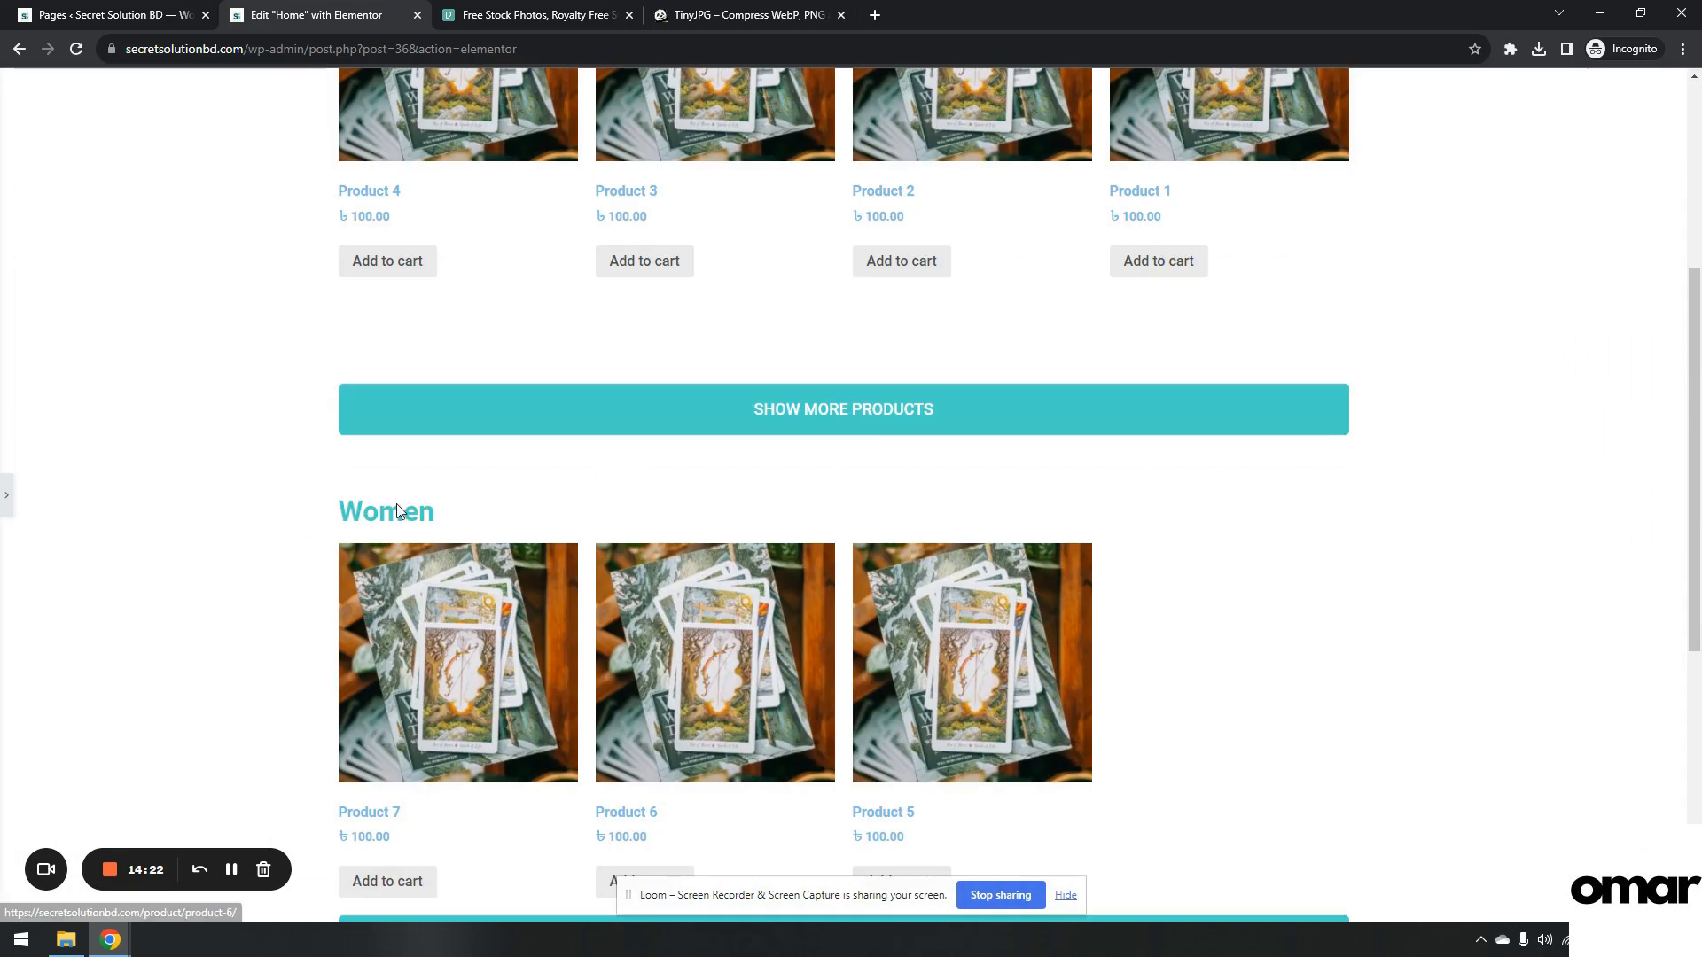
click(8, 499)
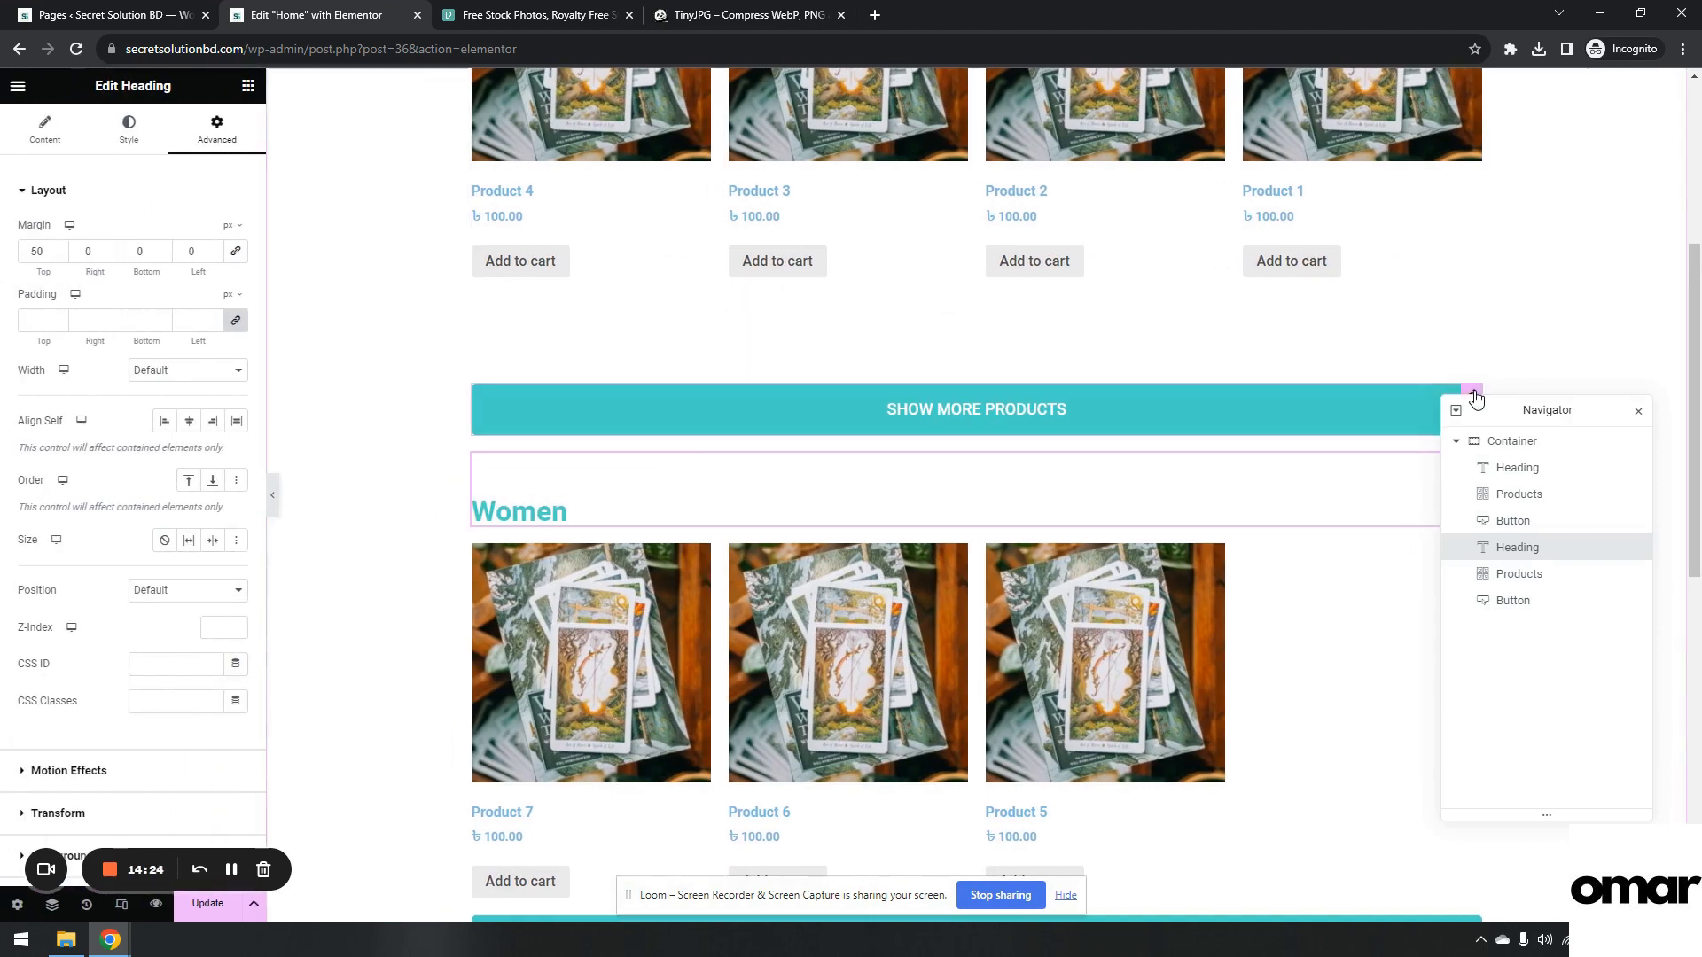
click(1472, 395)
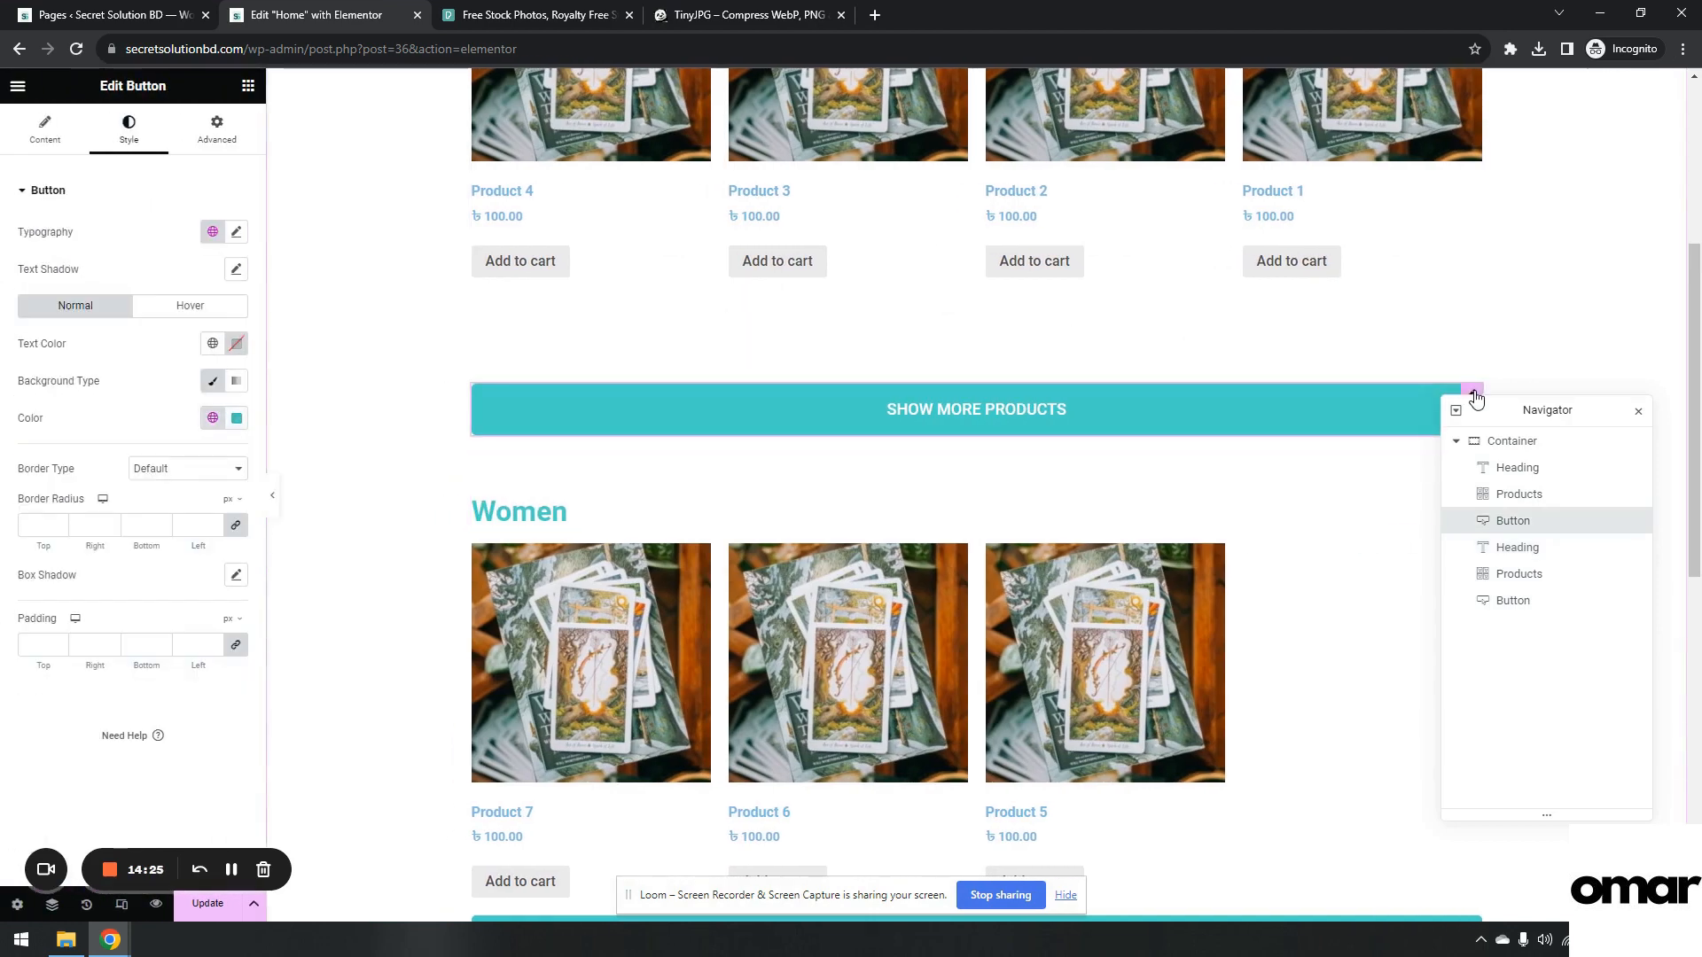
click(40, 140)
click(188, 363)
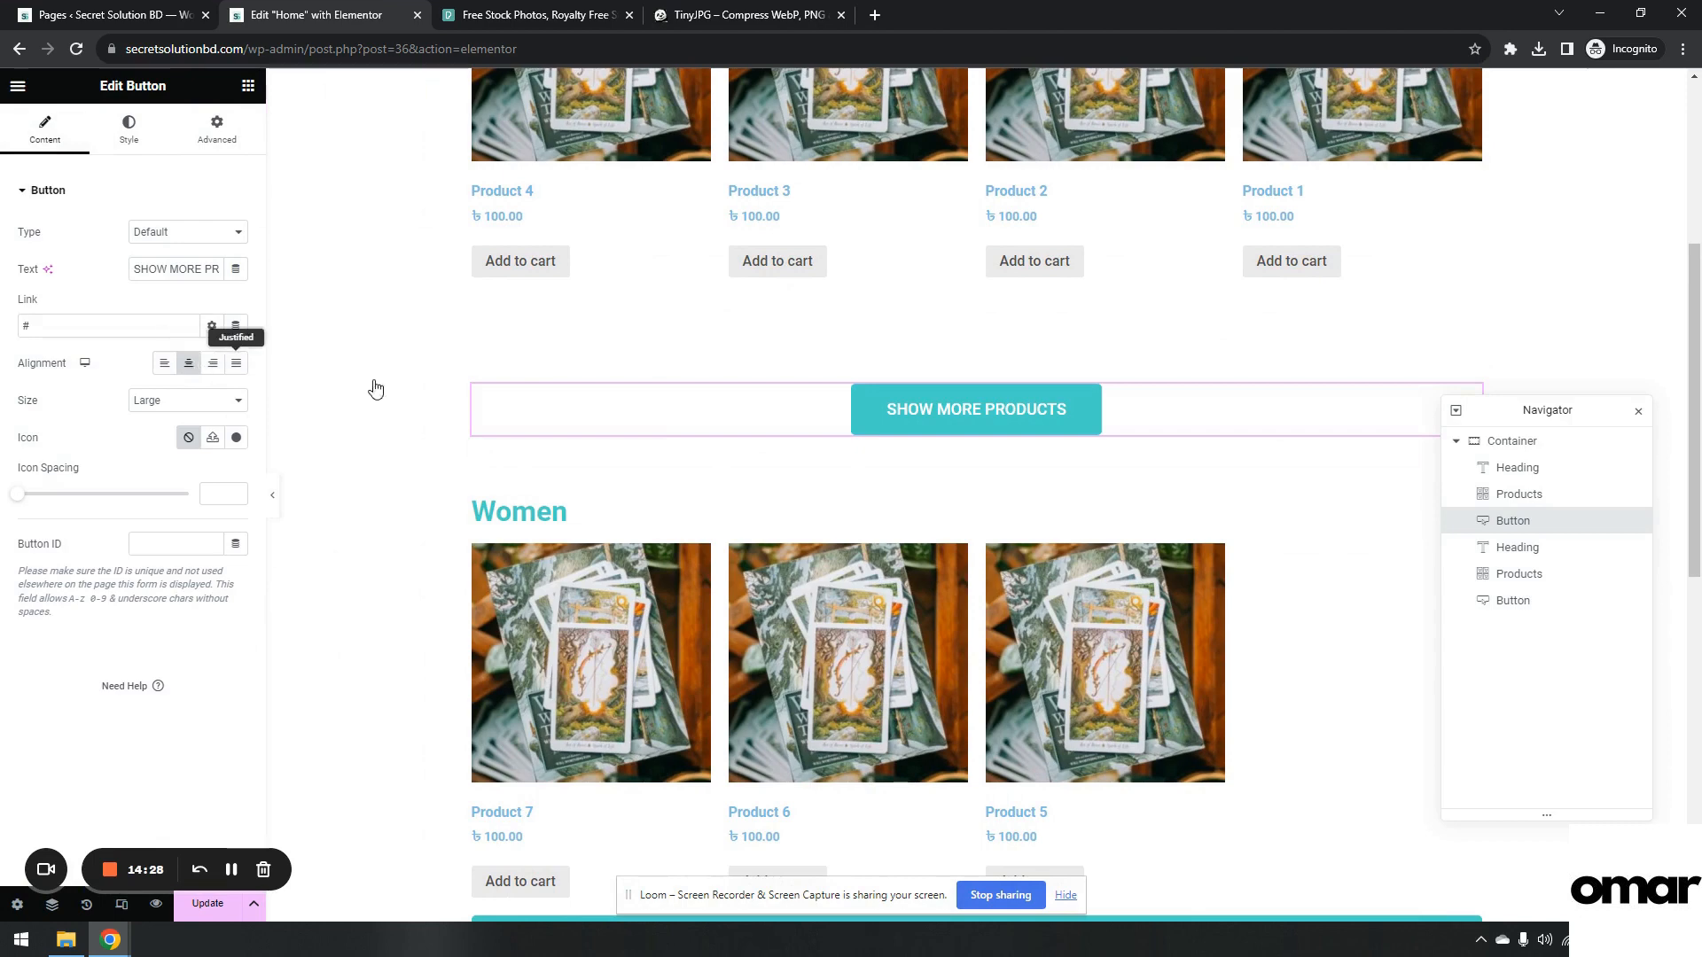
Center-align the SHOW MORE PRODUCTS button below the Women product grid and check the layout.
scroll(376, 389, down, 2)
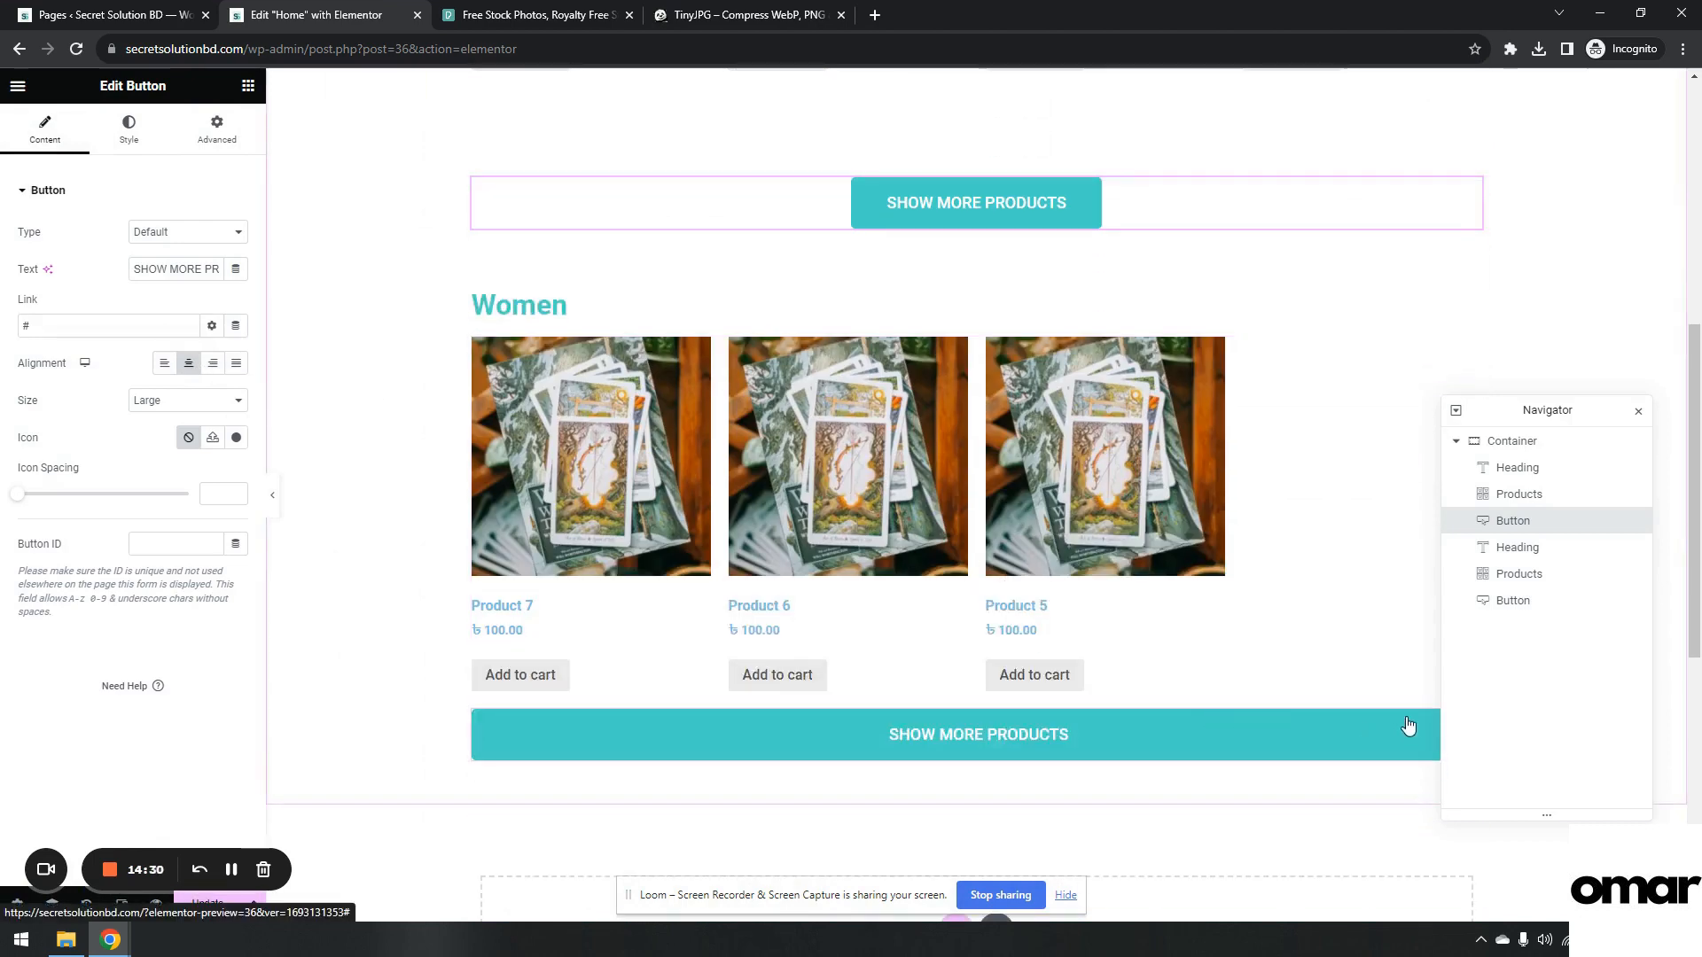
click(1516, 602)
click(188, 363)
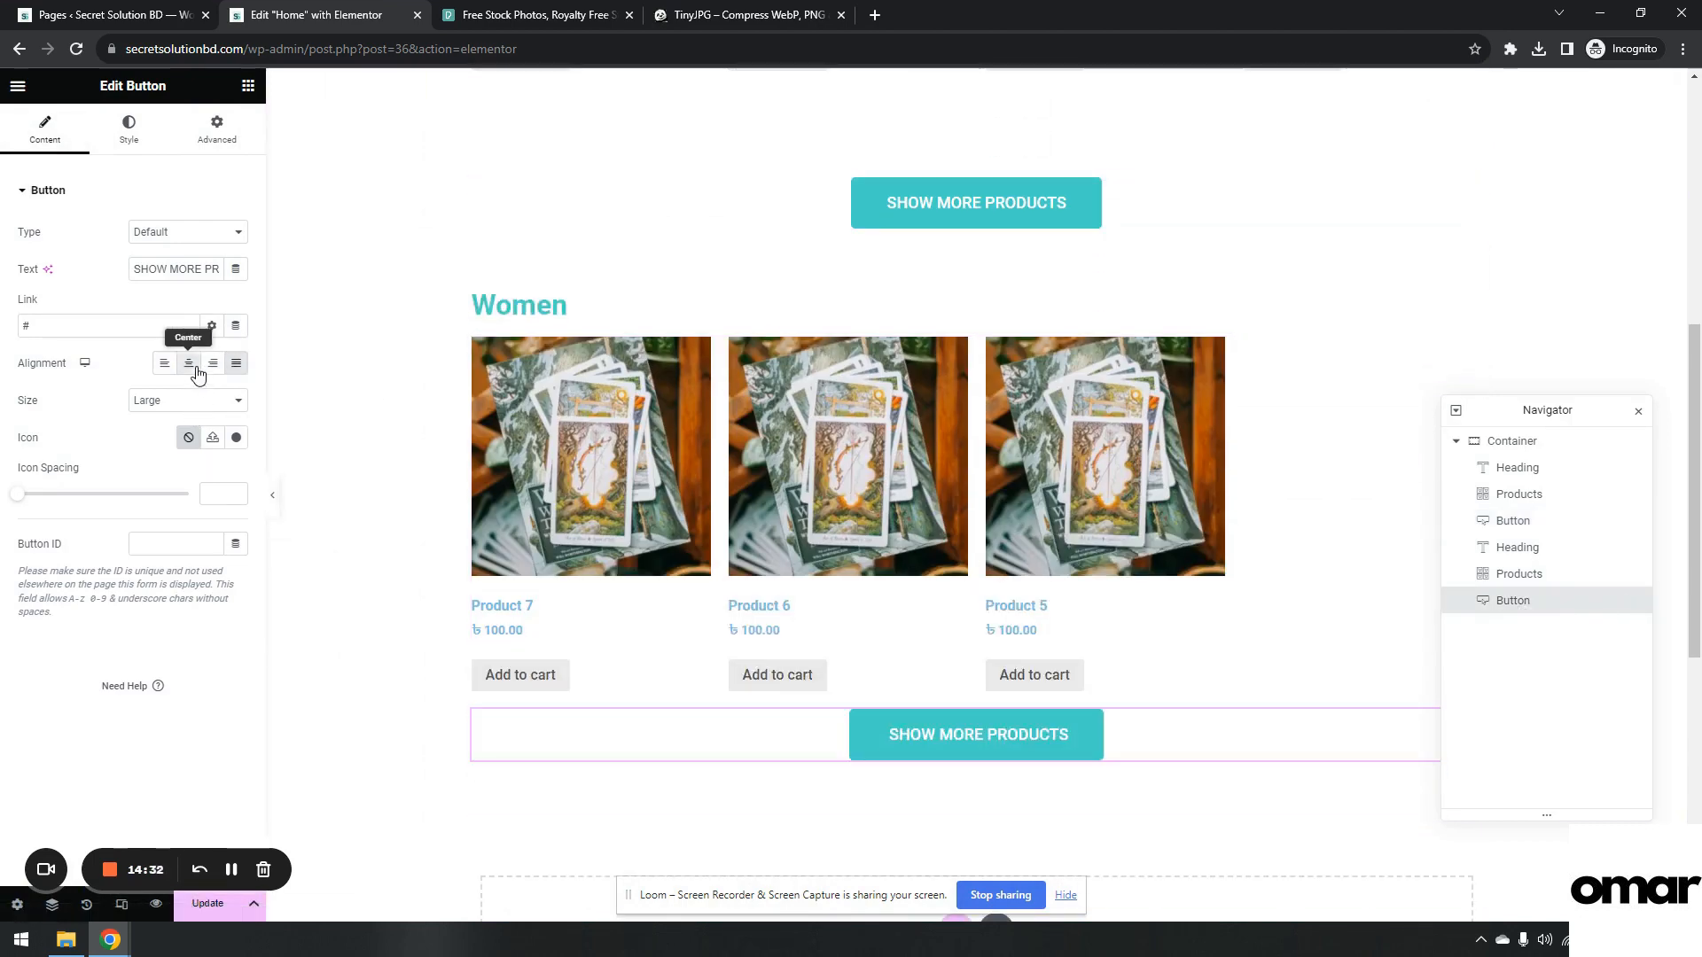
click(272, 494)
scroll(1096, 525, up, 5)
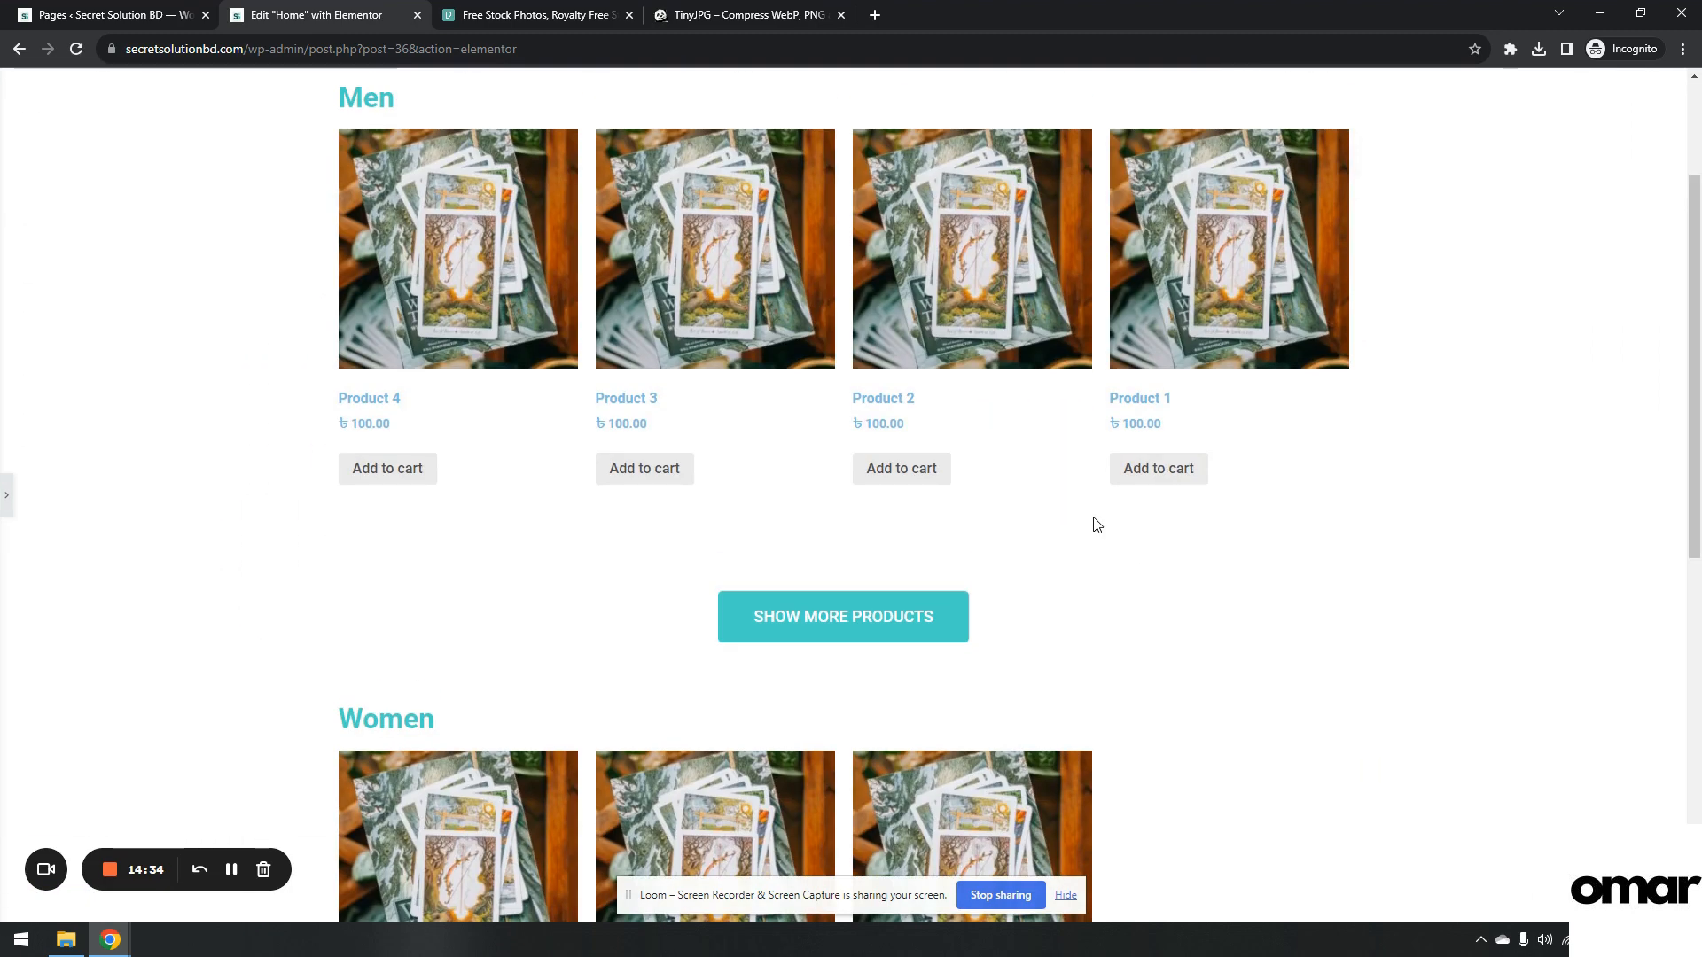
Set the Women products grid's bottom padding to 50 px and check the spacing across the page.
click(6, 494)
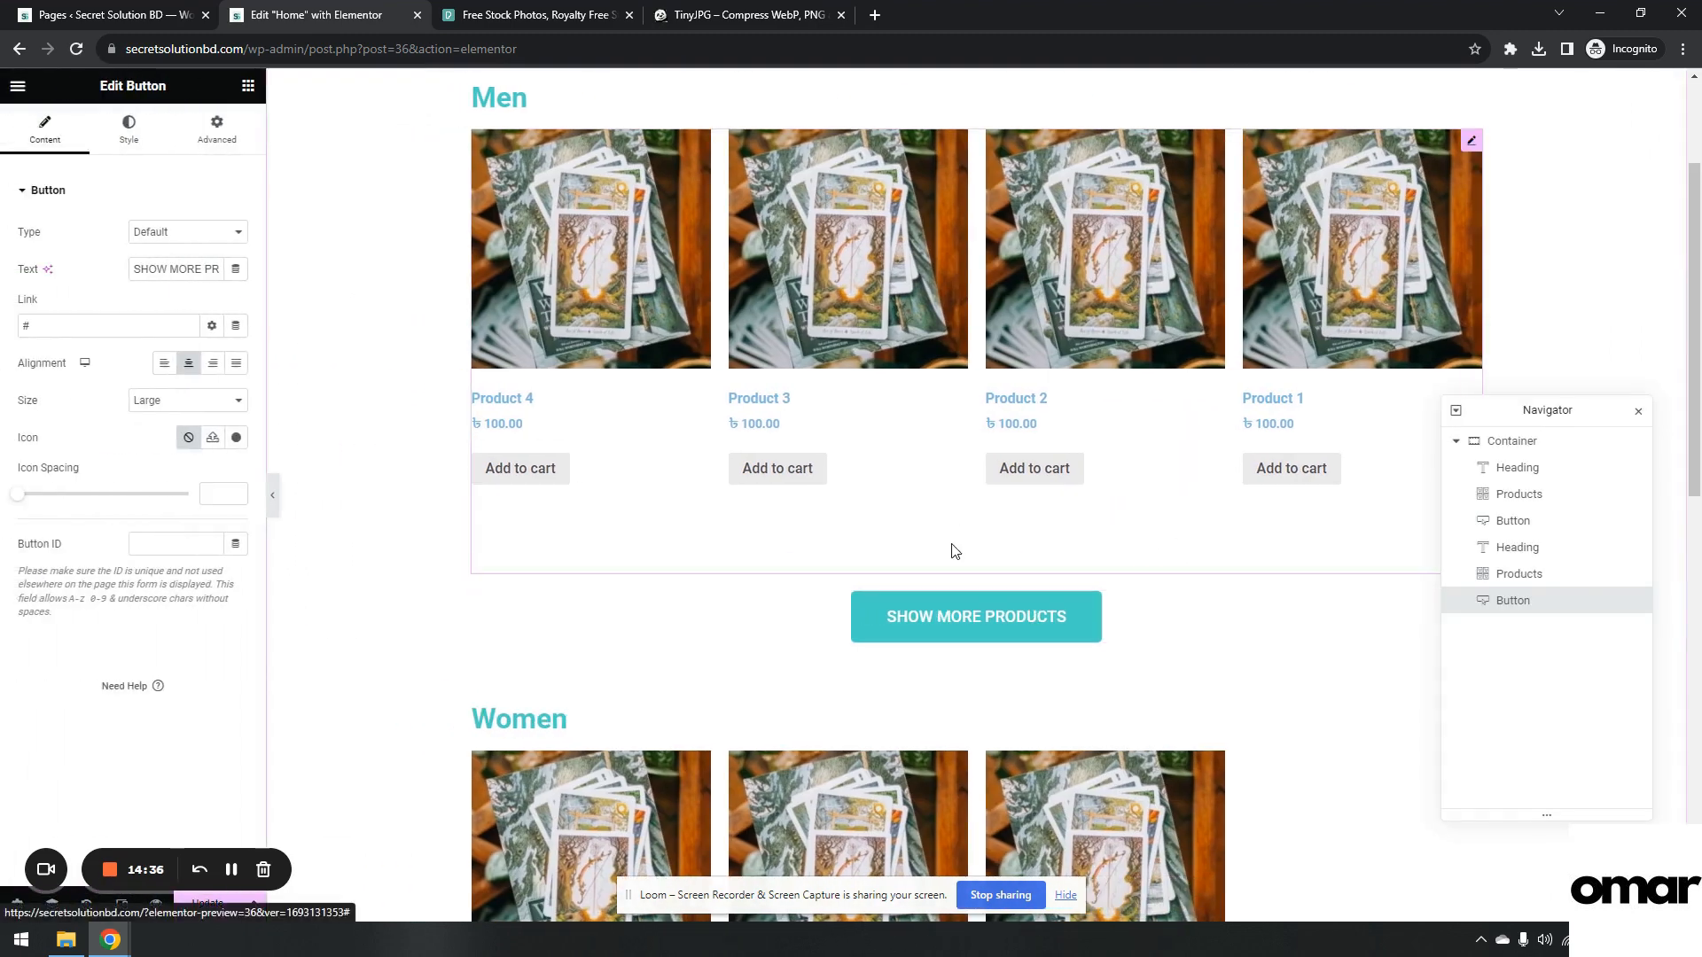
scroll(955, 547, down, 5)
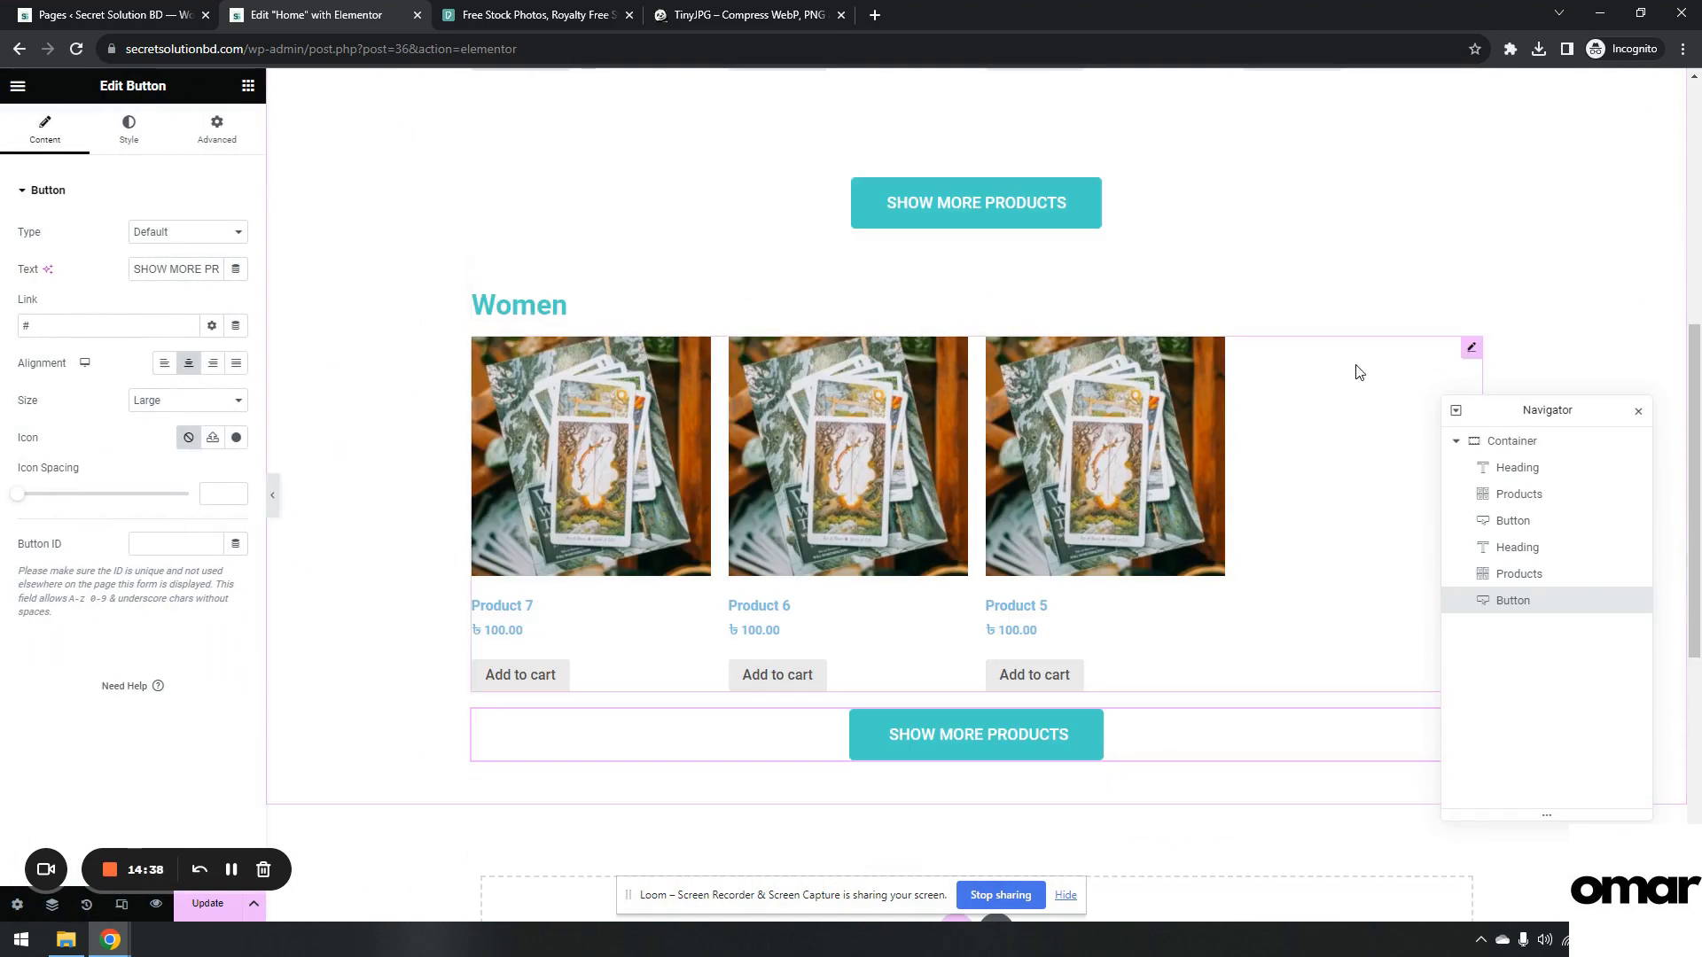
click(1344, 471)
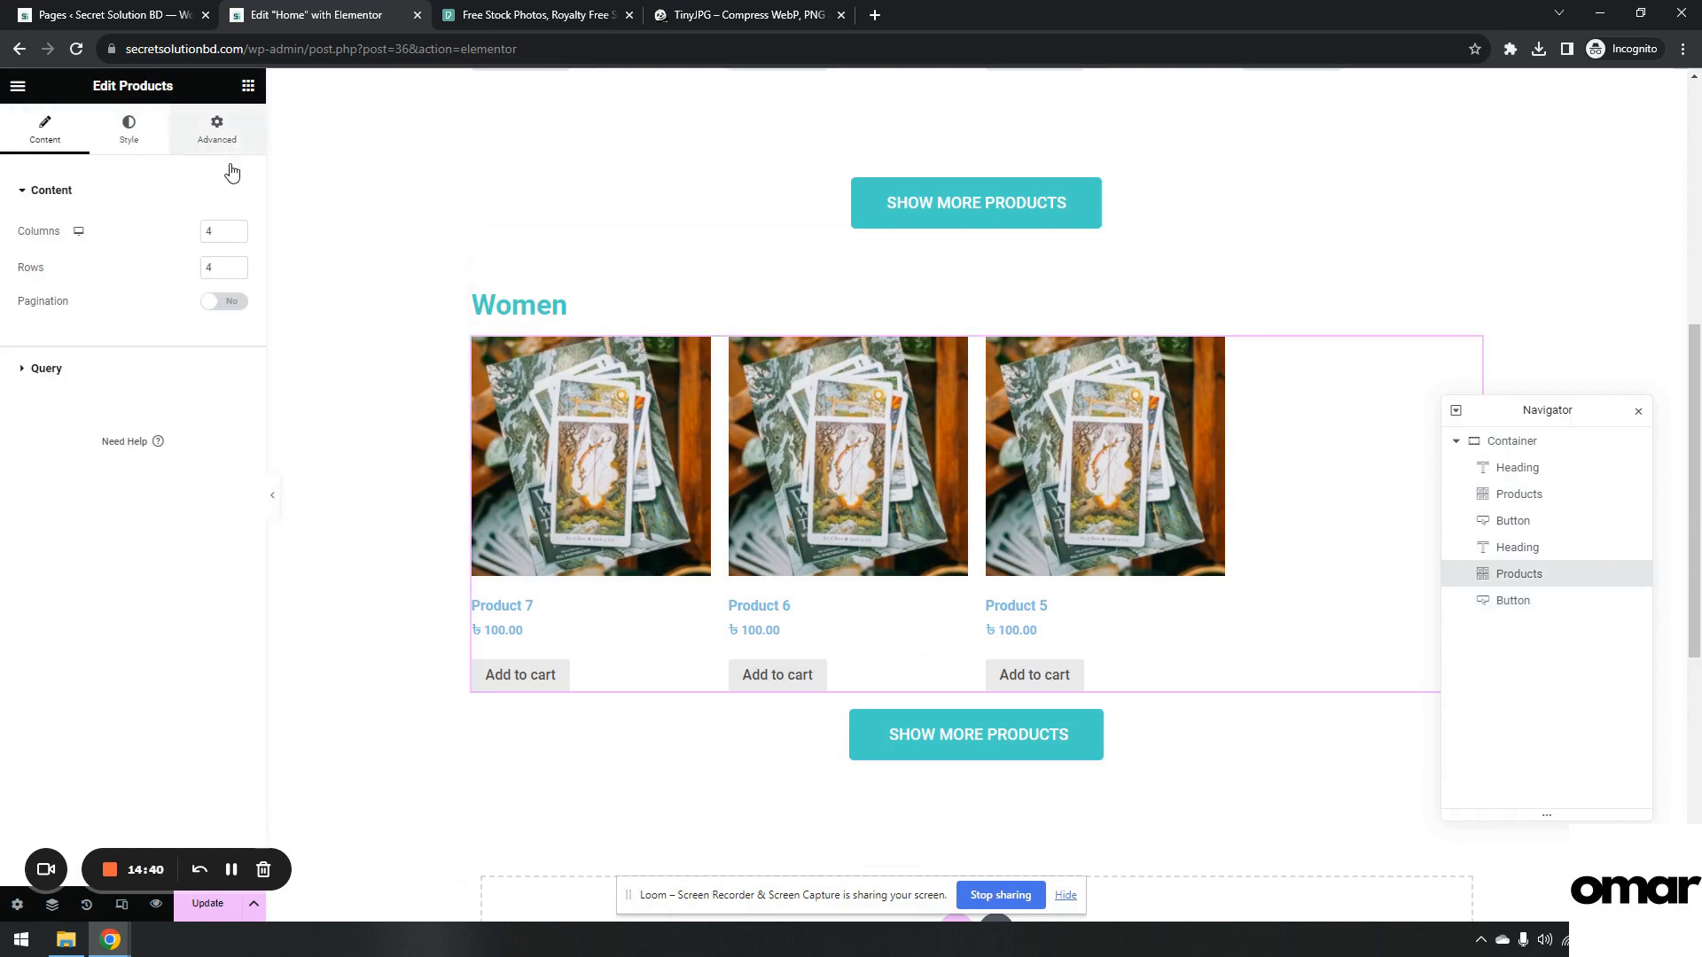
click(221, 134)
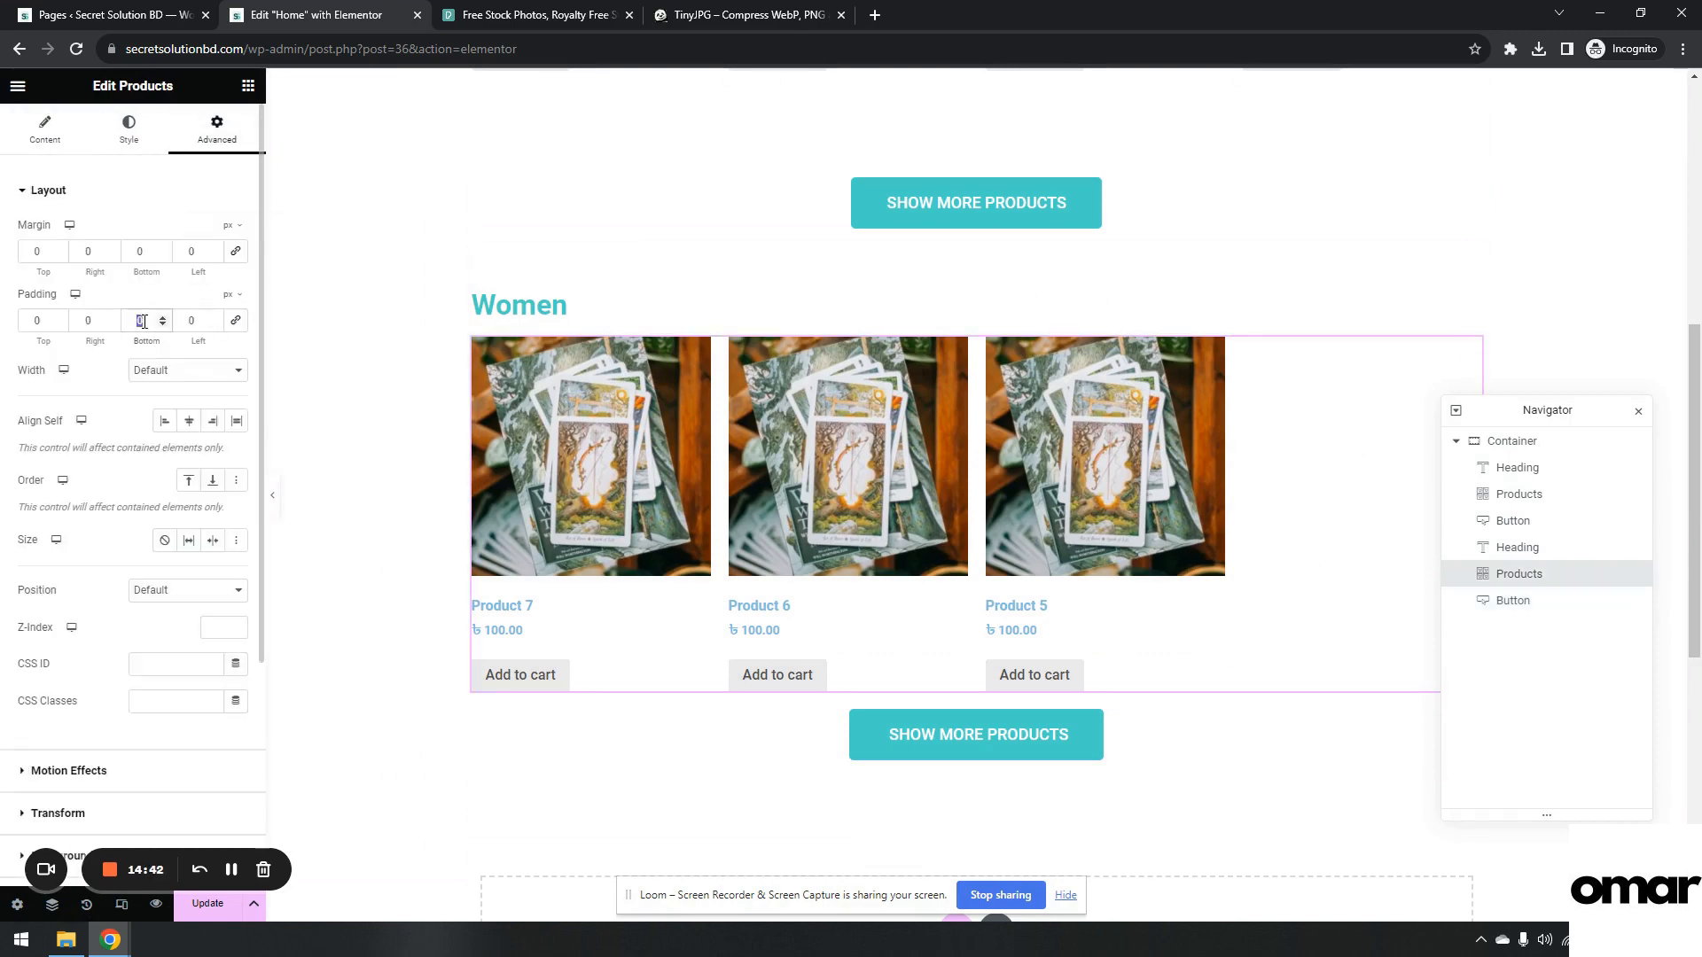
text(50)
click(273, 494)
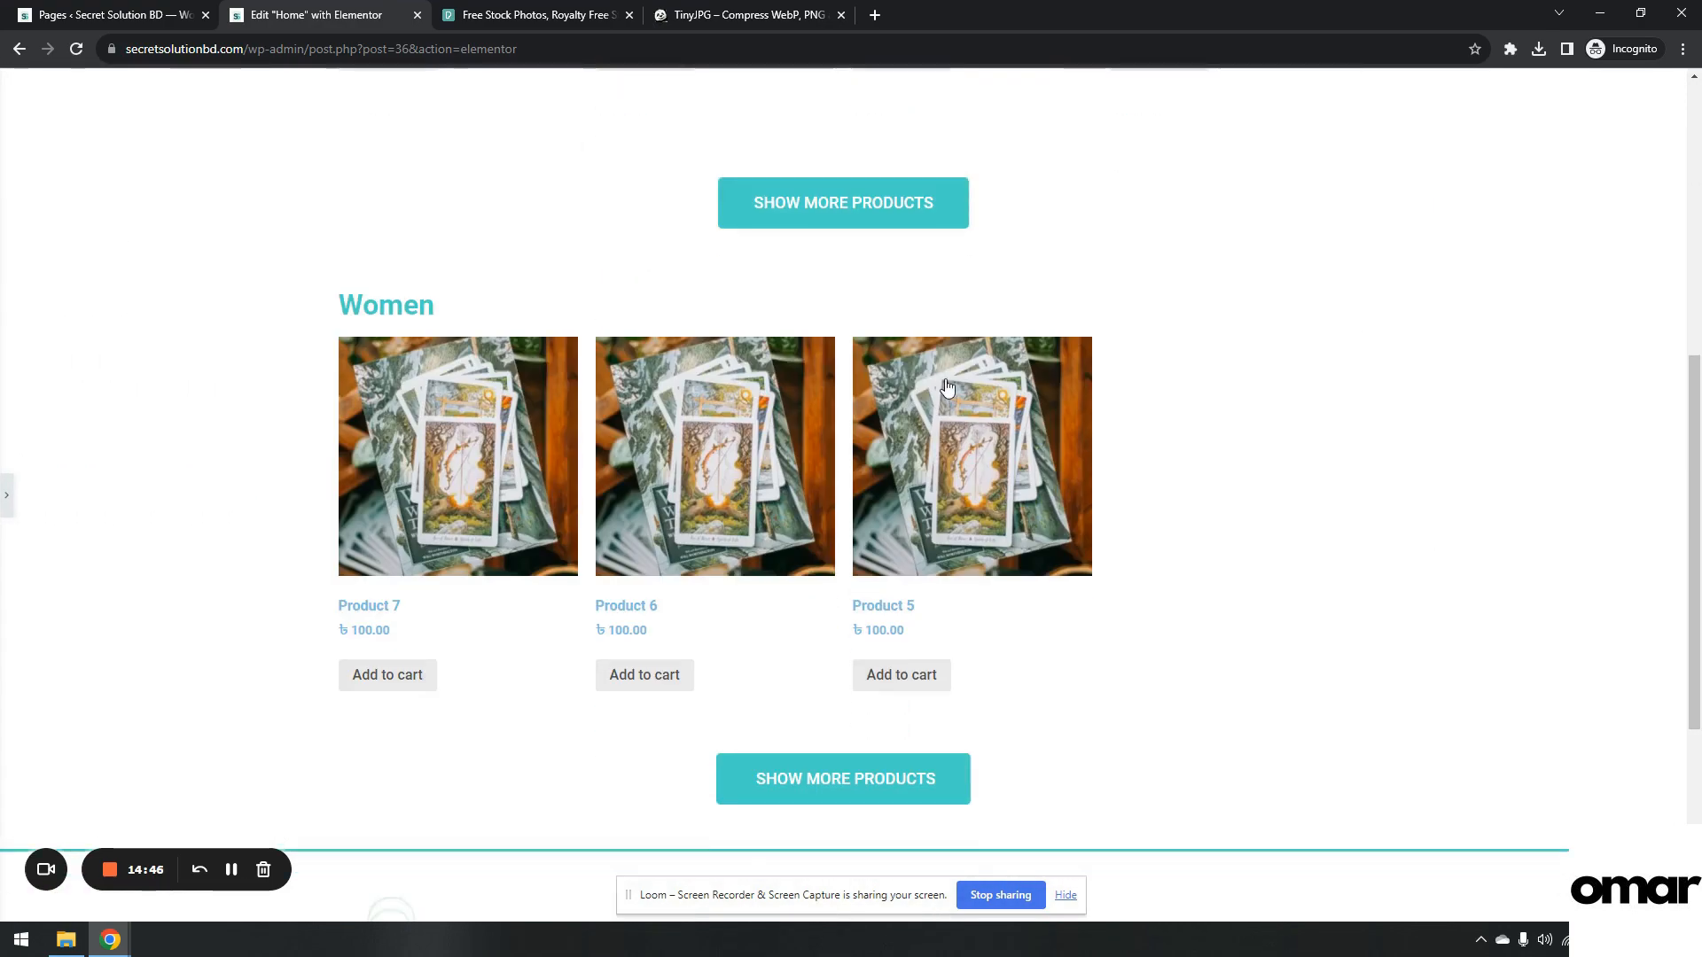
scroll(1120, 447, up, 2)
scroll(1121, 446, down, 5)
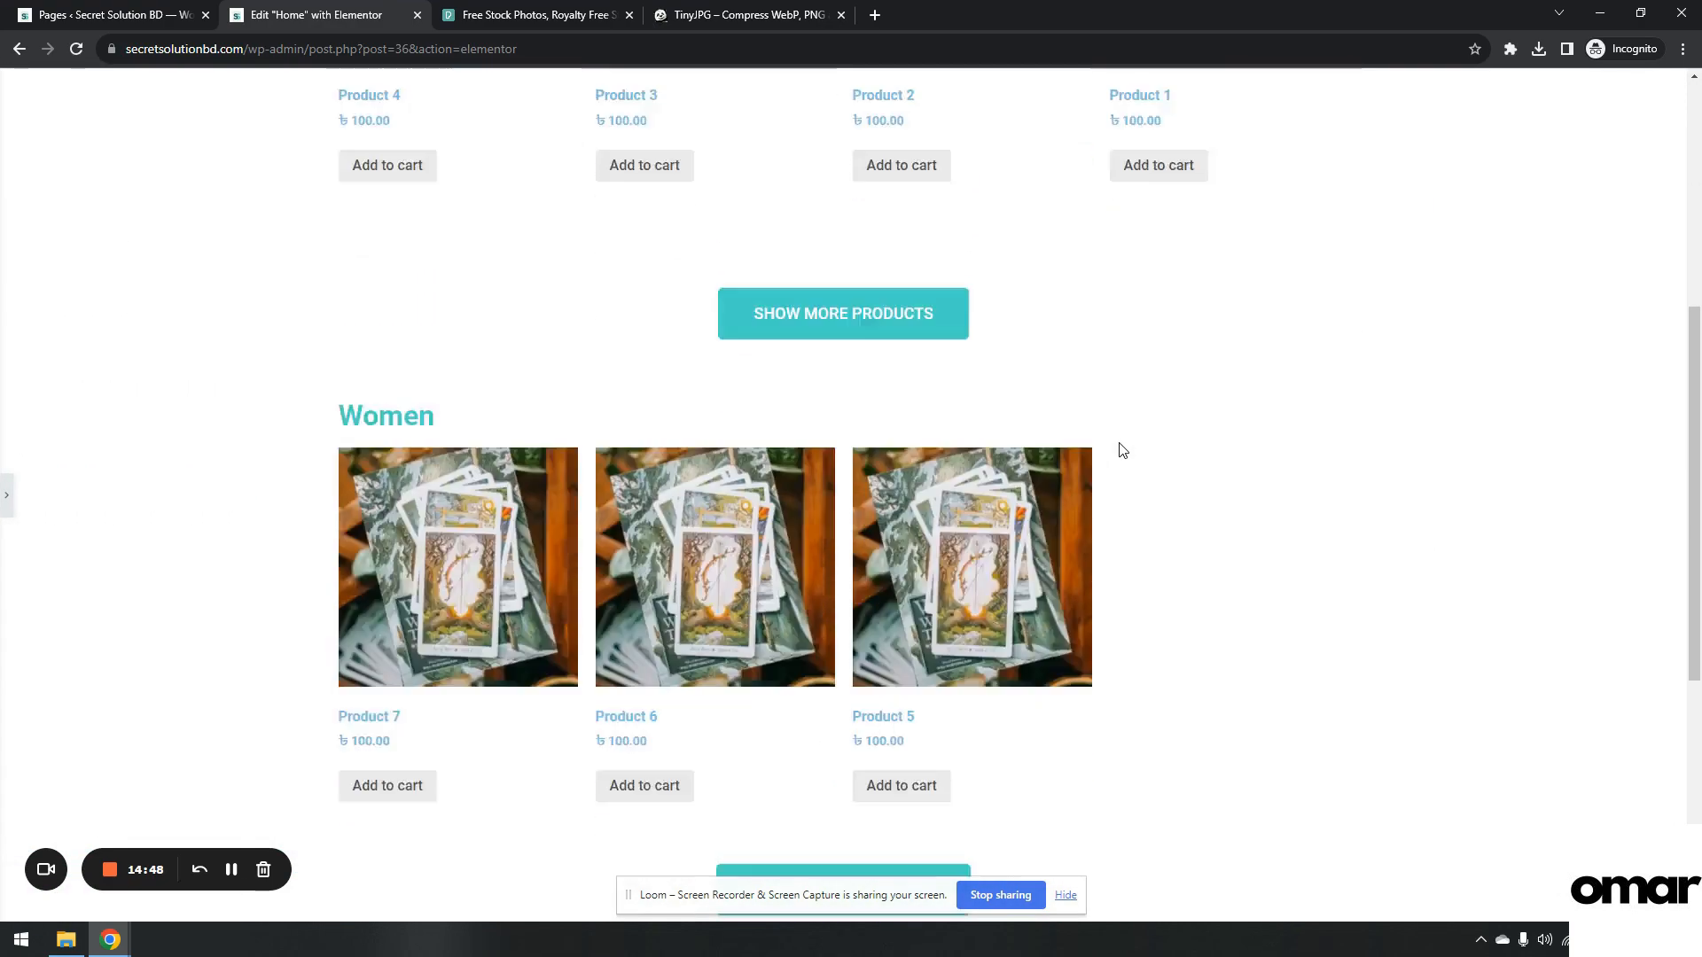
scroll(1124, 444, up, 7)
scroll(1124, 444, up, 3)
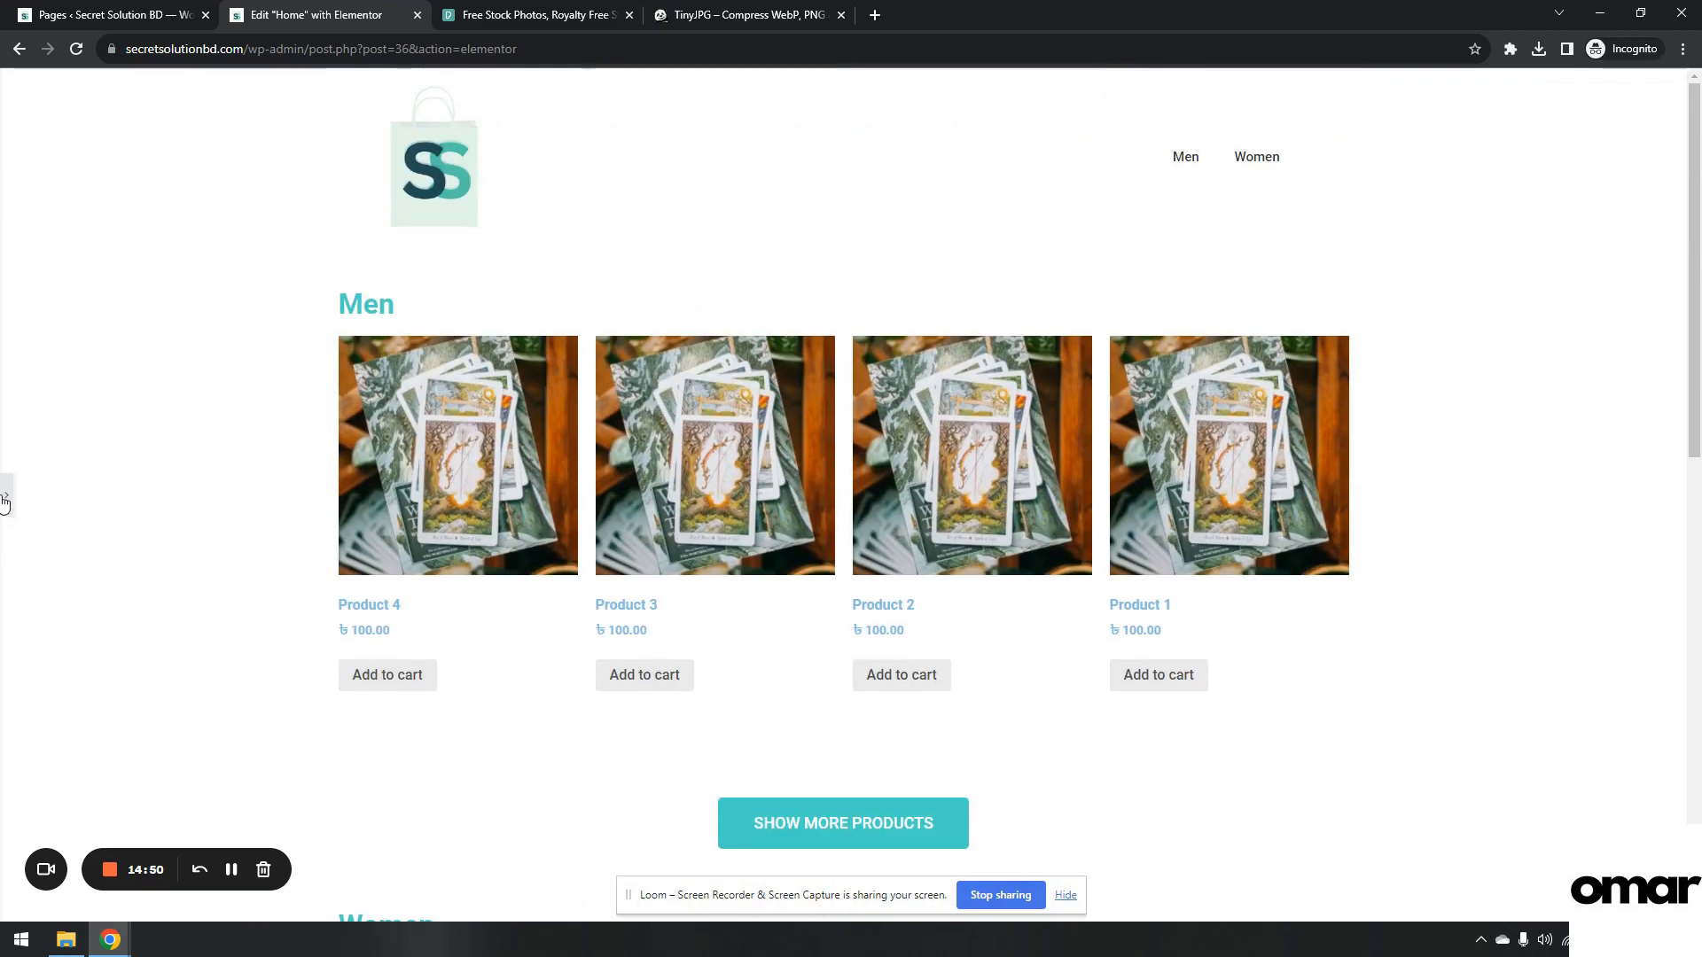
Set the Women products' title color to OF Primary and choose a global font for the title typography.
click(4, 500)
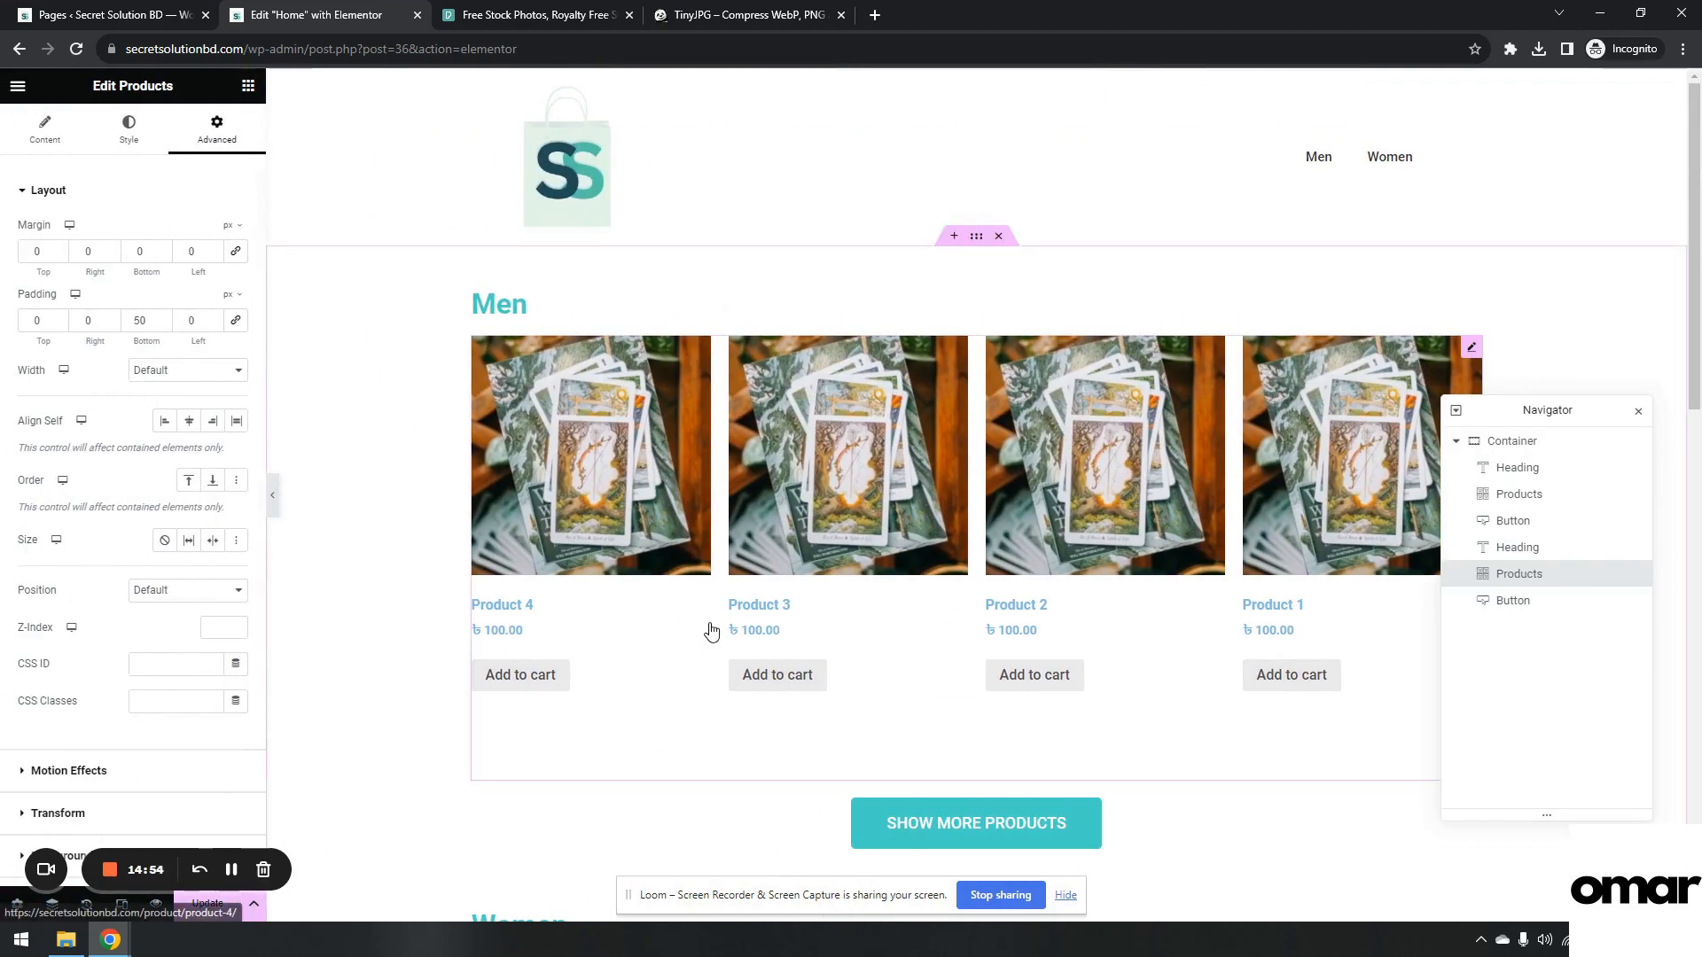
click(137, 137)
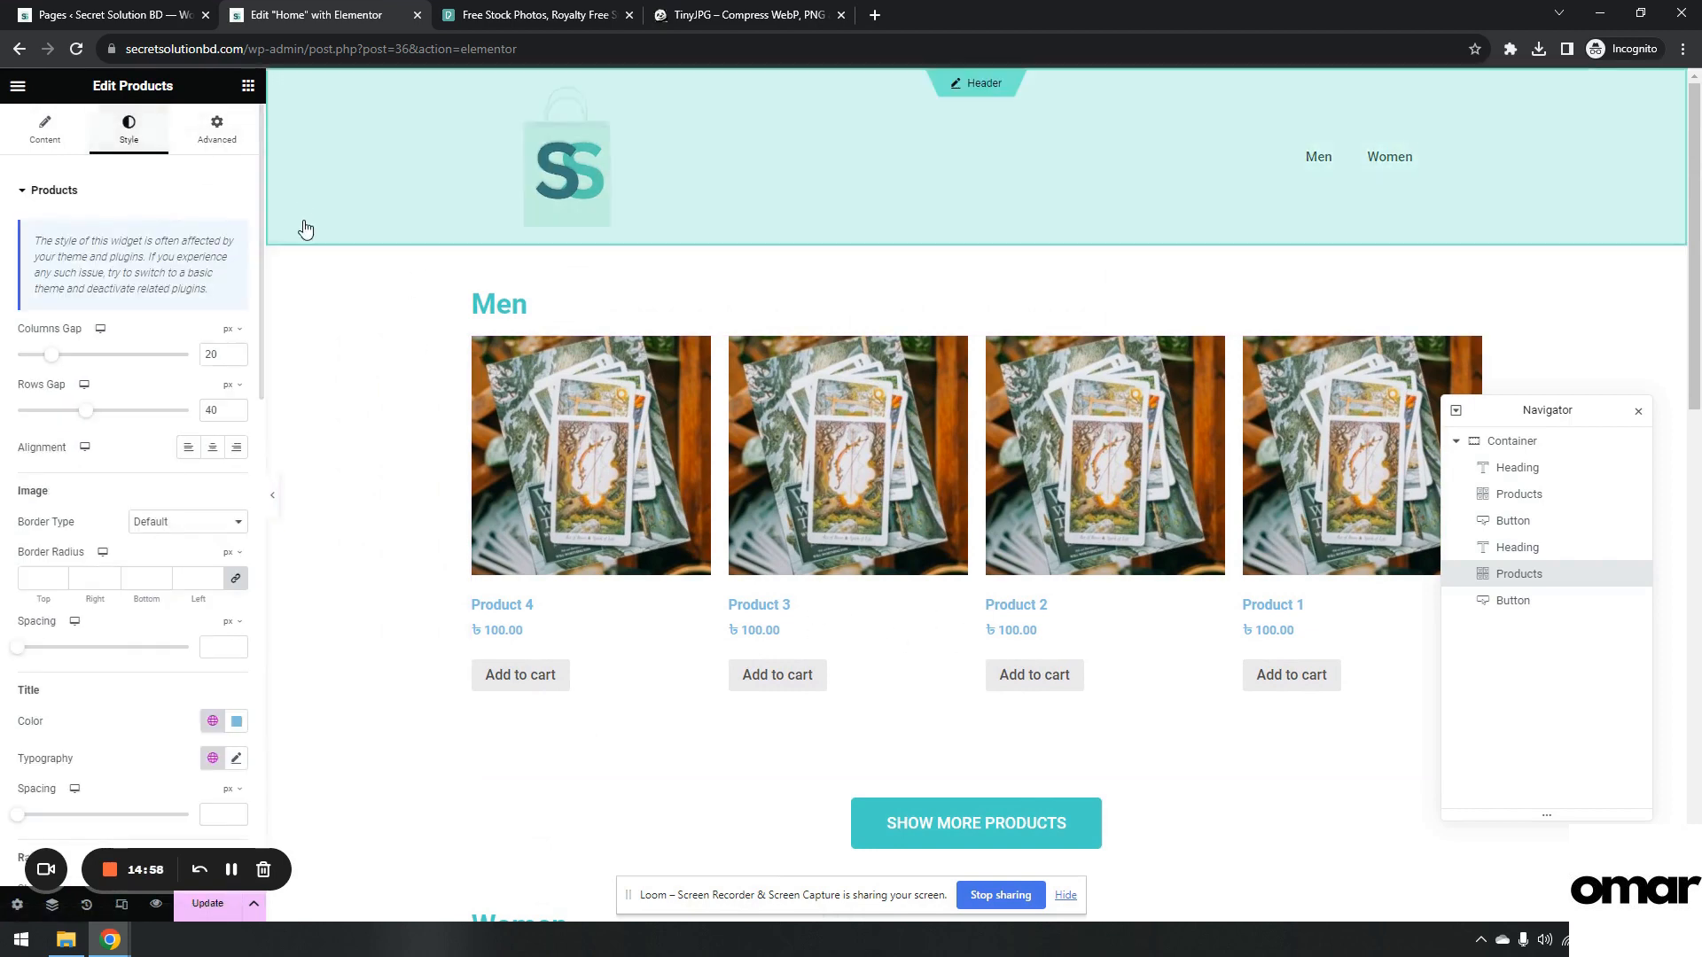
scroll(253, 433, down, 5)
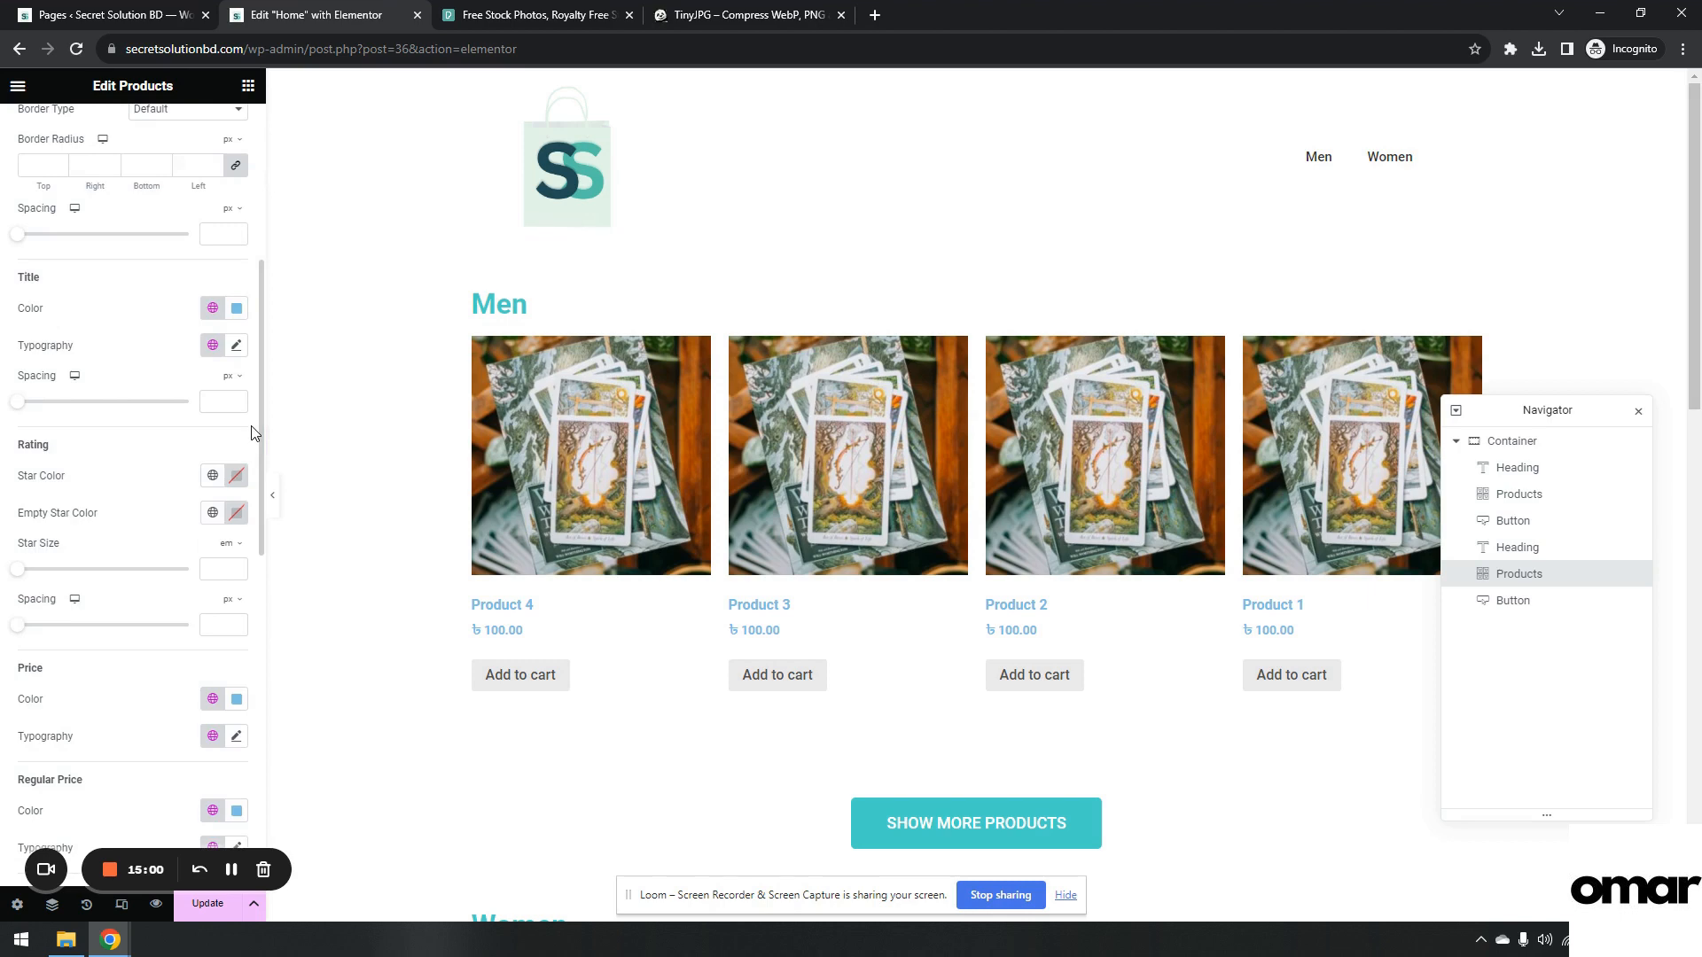
scroll(253, 433, down, 2)
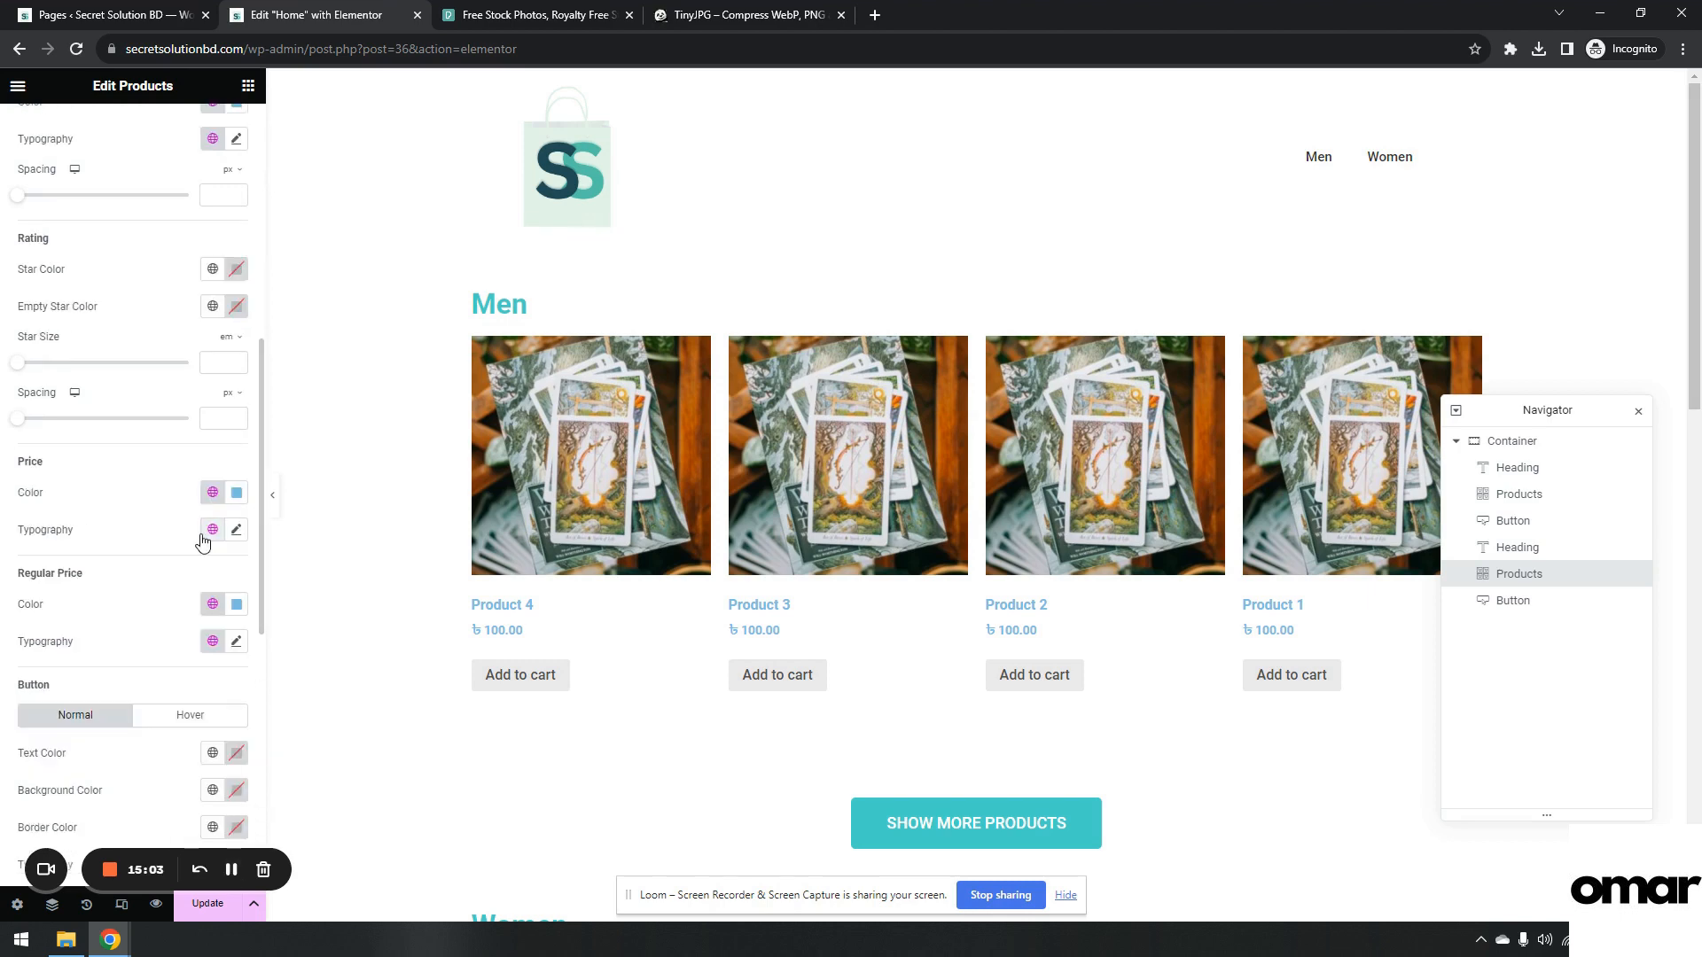
scroll(68, 532, up, 8)
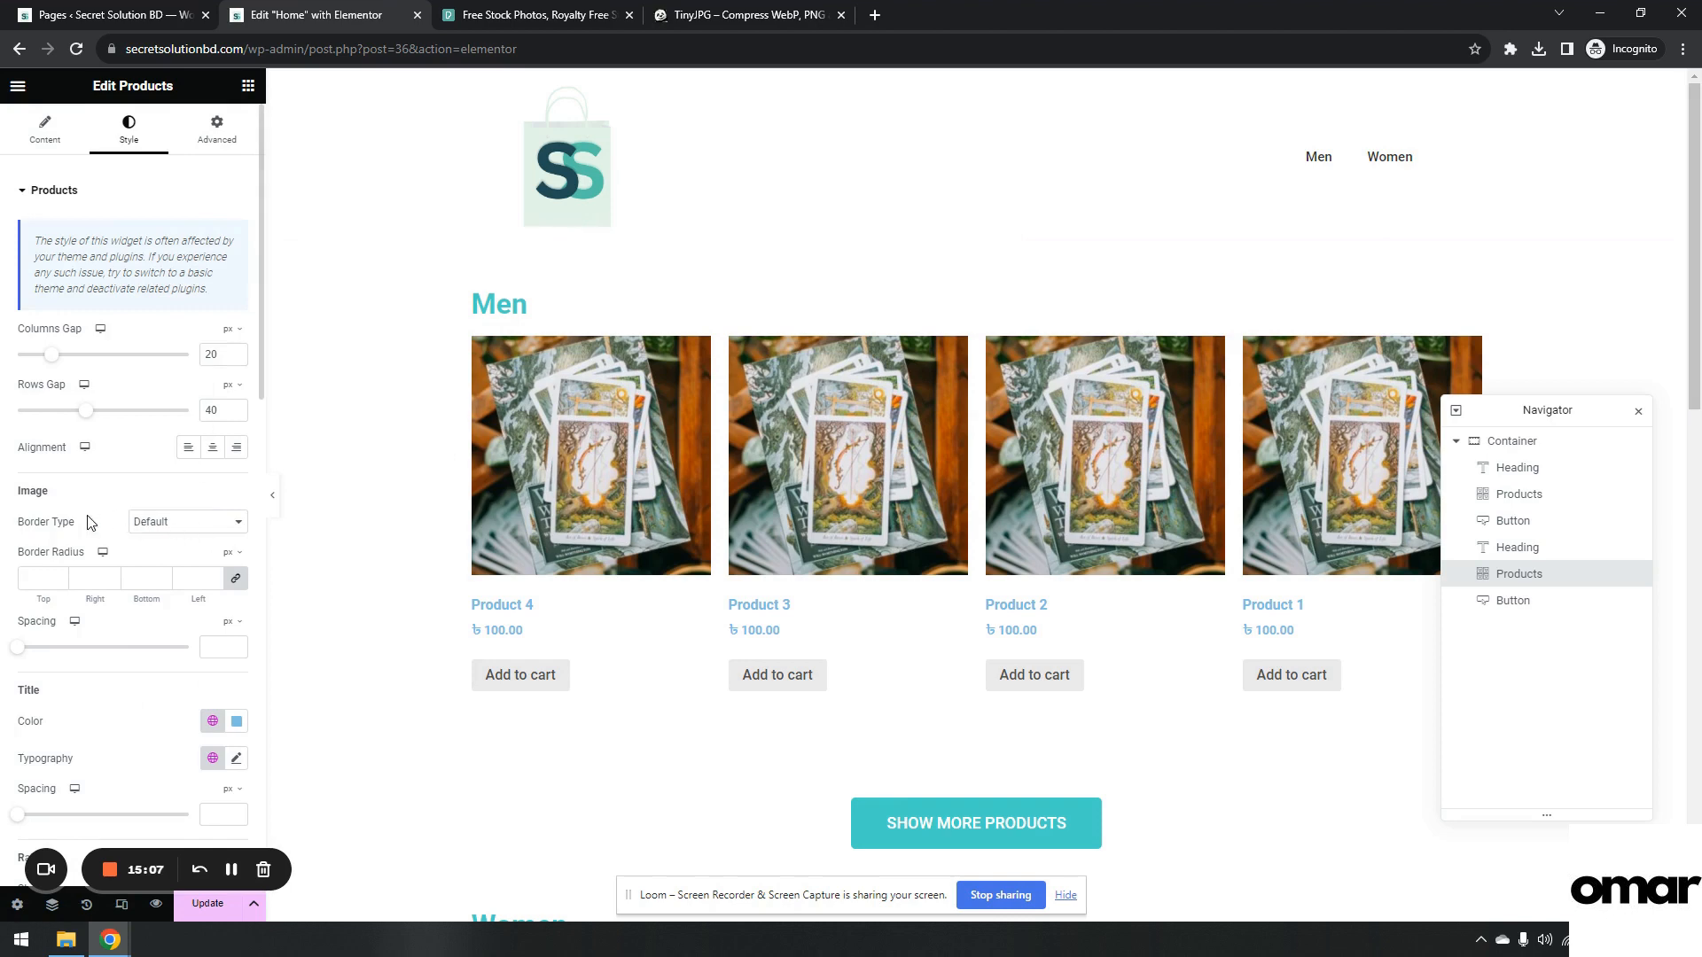
scroll(88, 522, down, 2)
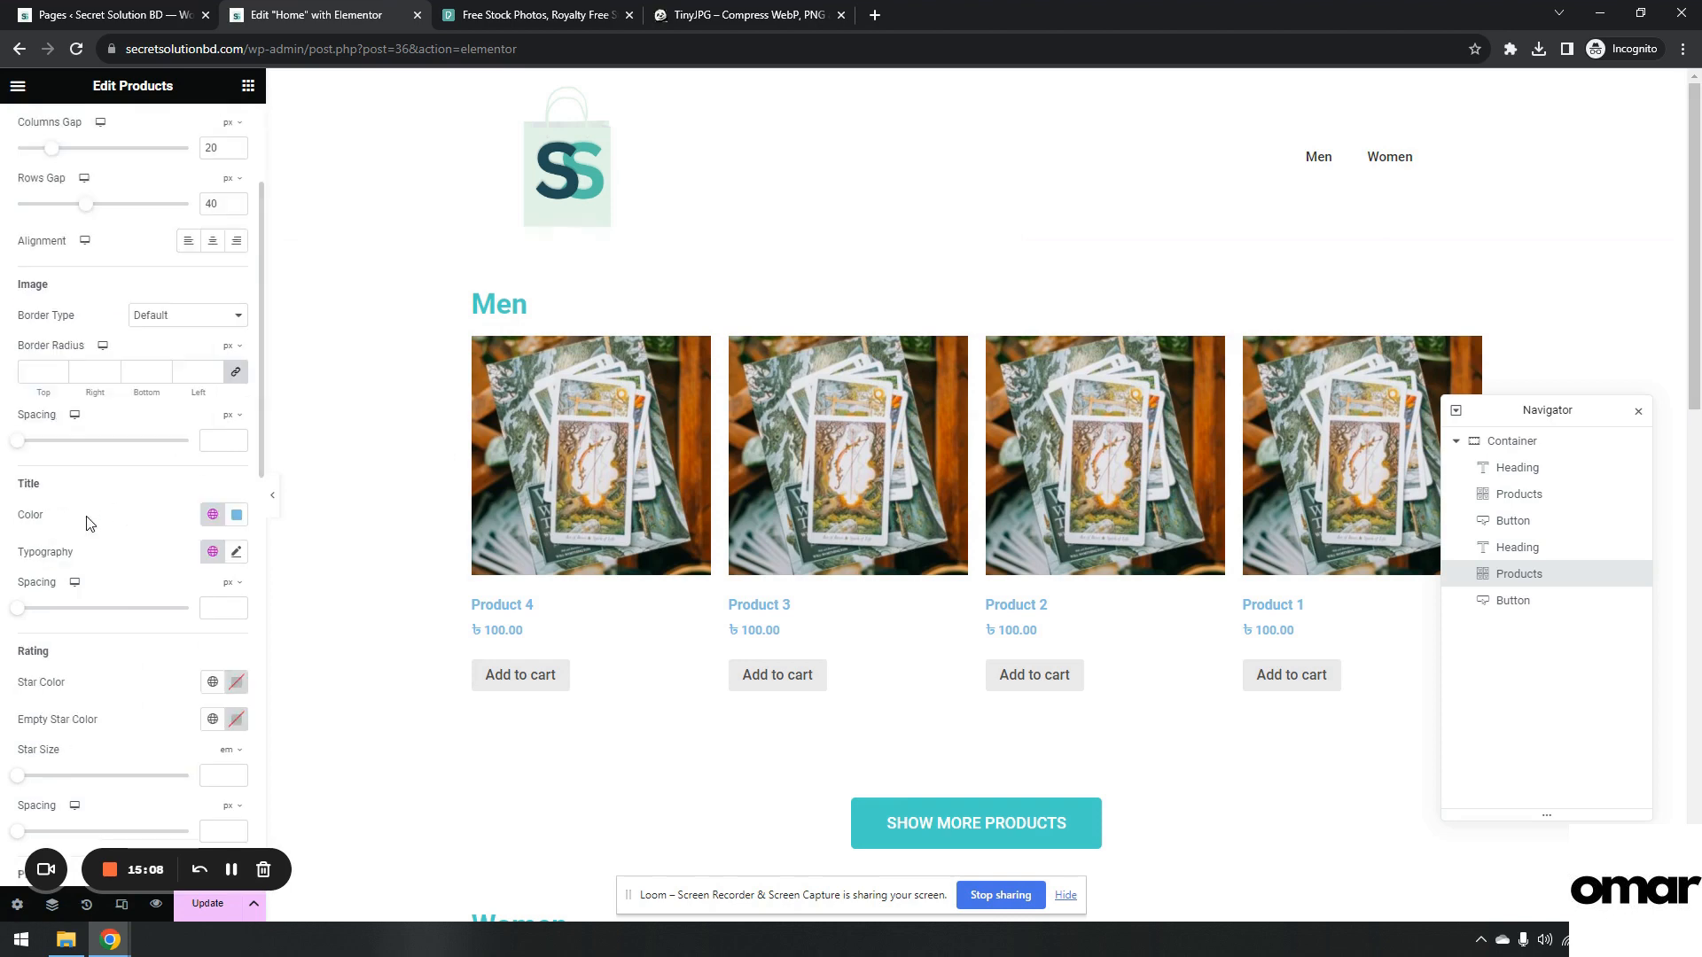
click(213, 516)
click(102, 721)
click(213, 552)
click(152, 654)
click(213, 551)
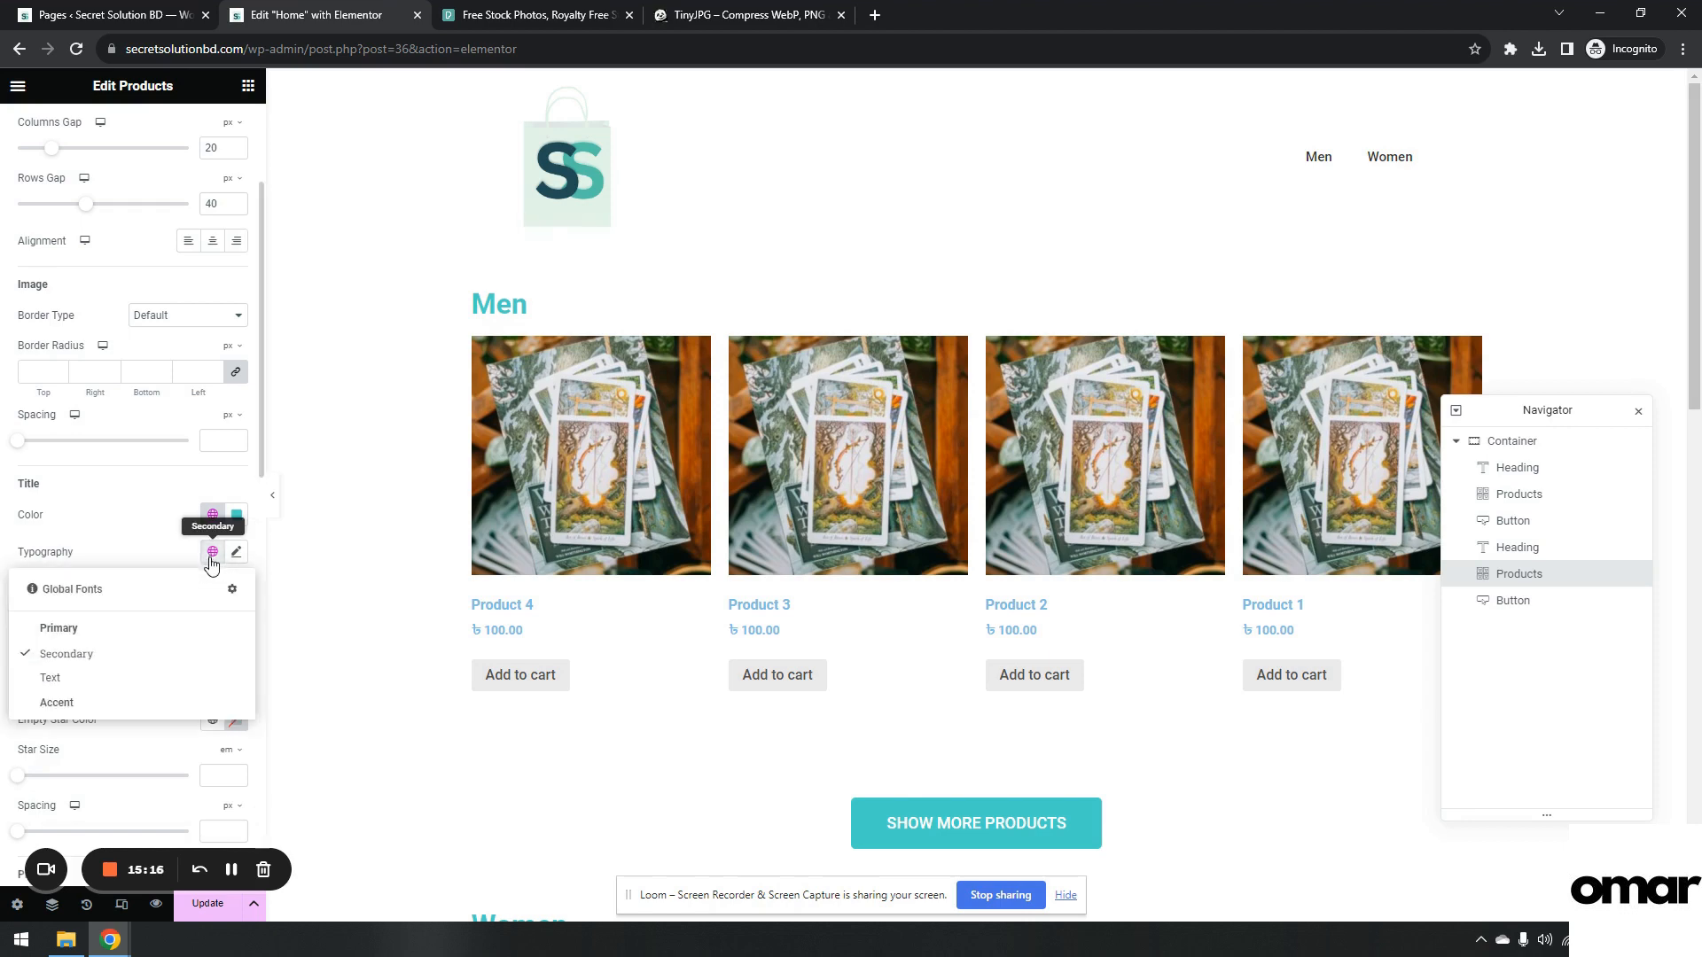
click(142, 642)
Set both the price and regular price colors of the Women products to OF Black.
scroll(163, 560, down, 5)
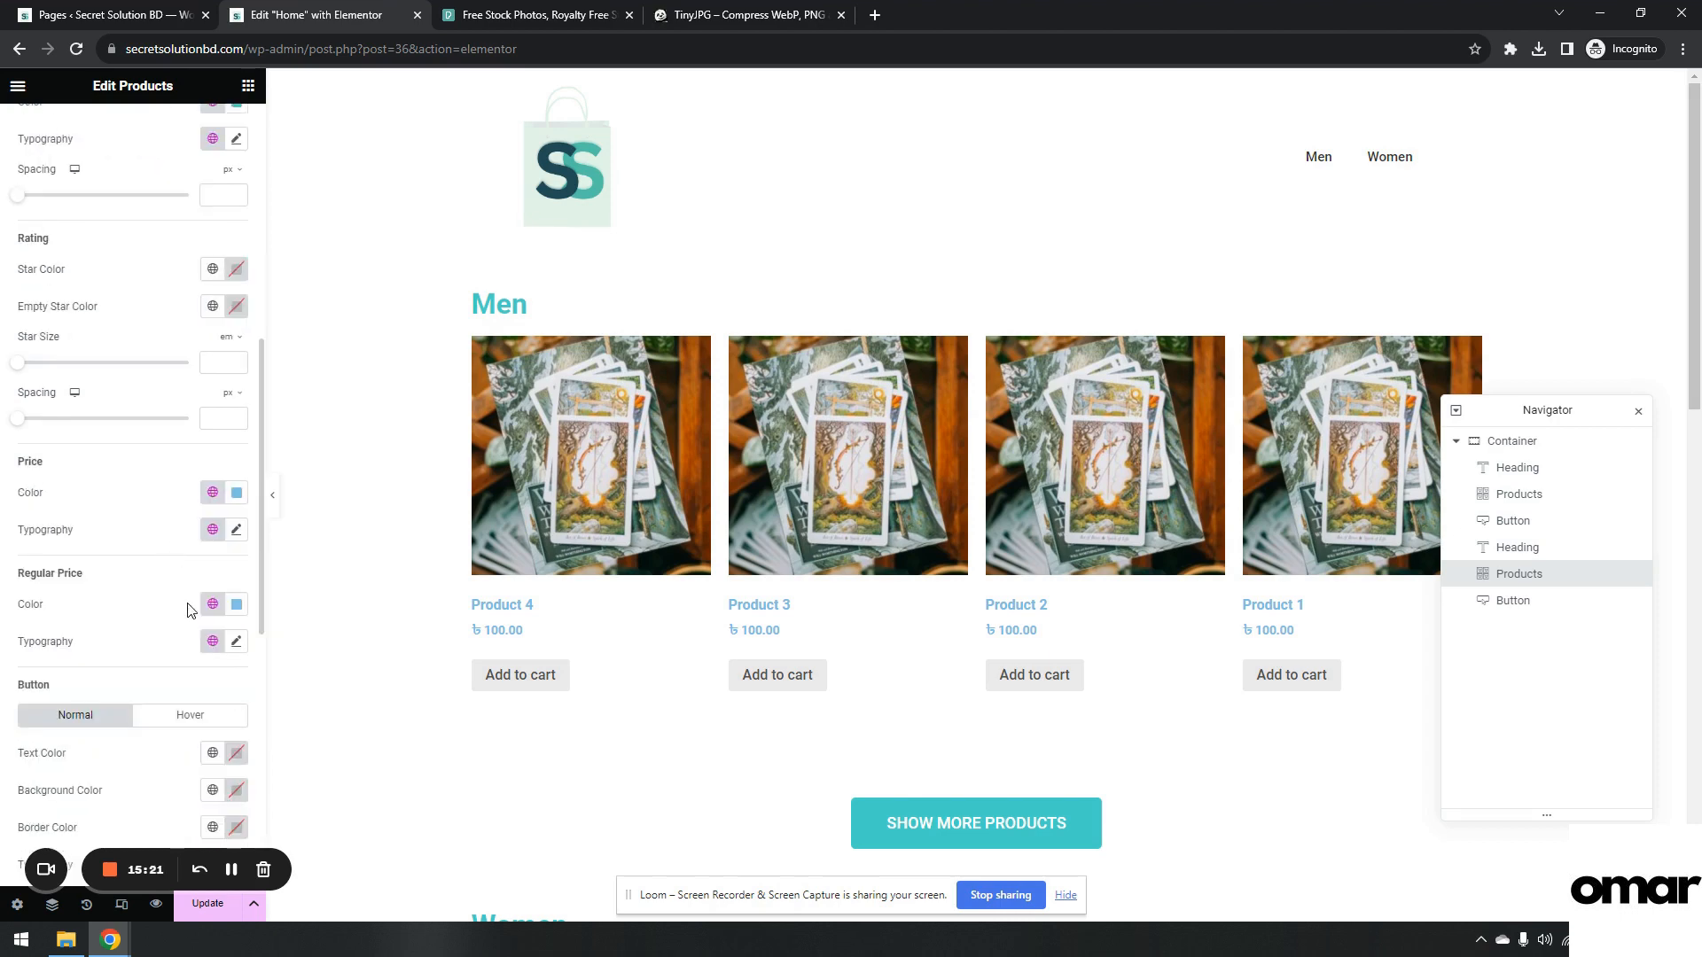
click(213, 493)
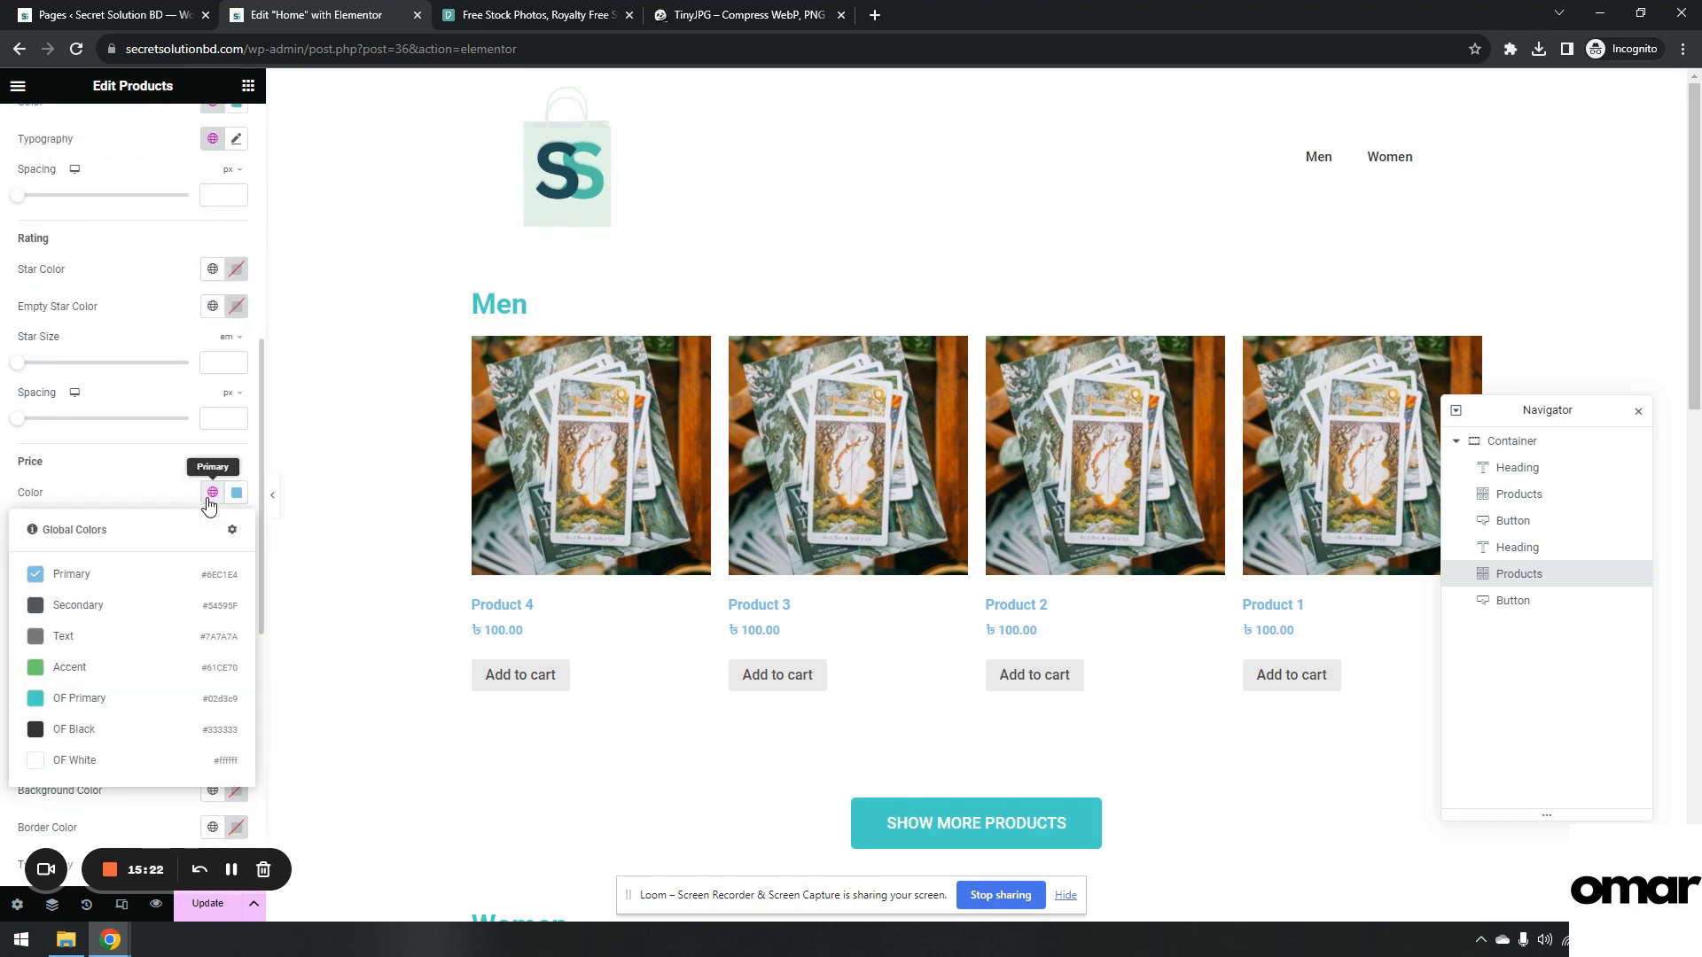
click(130, 738)
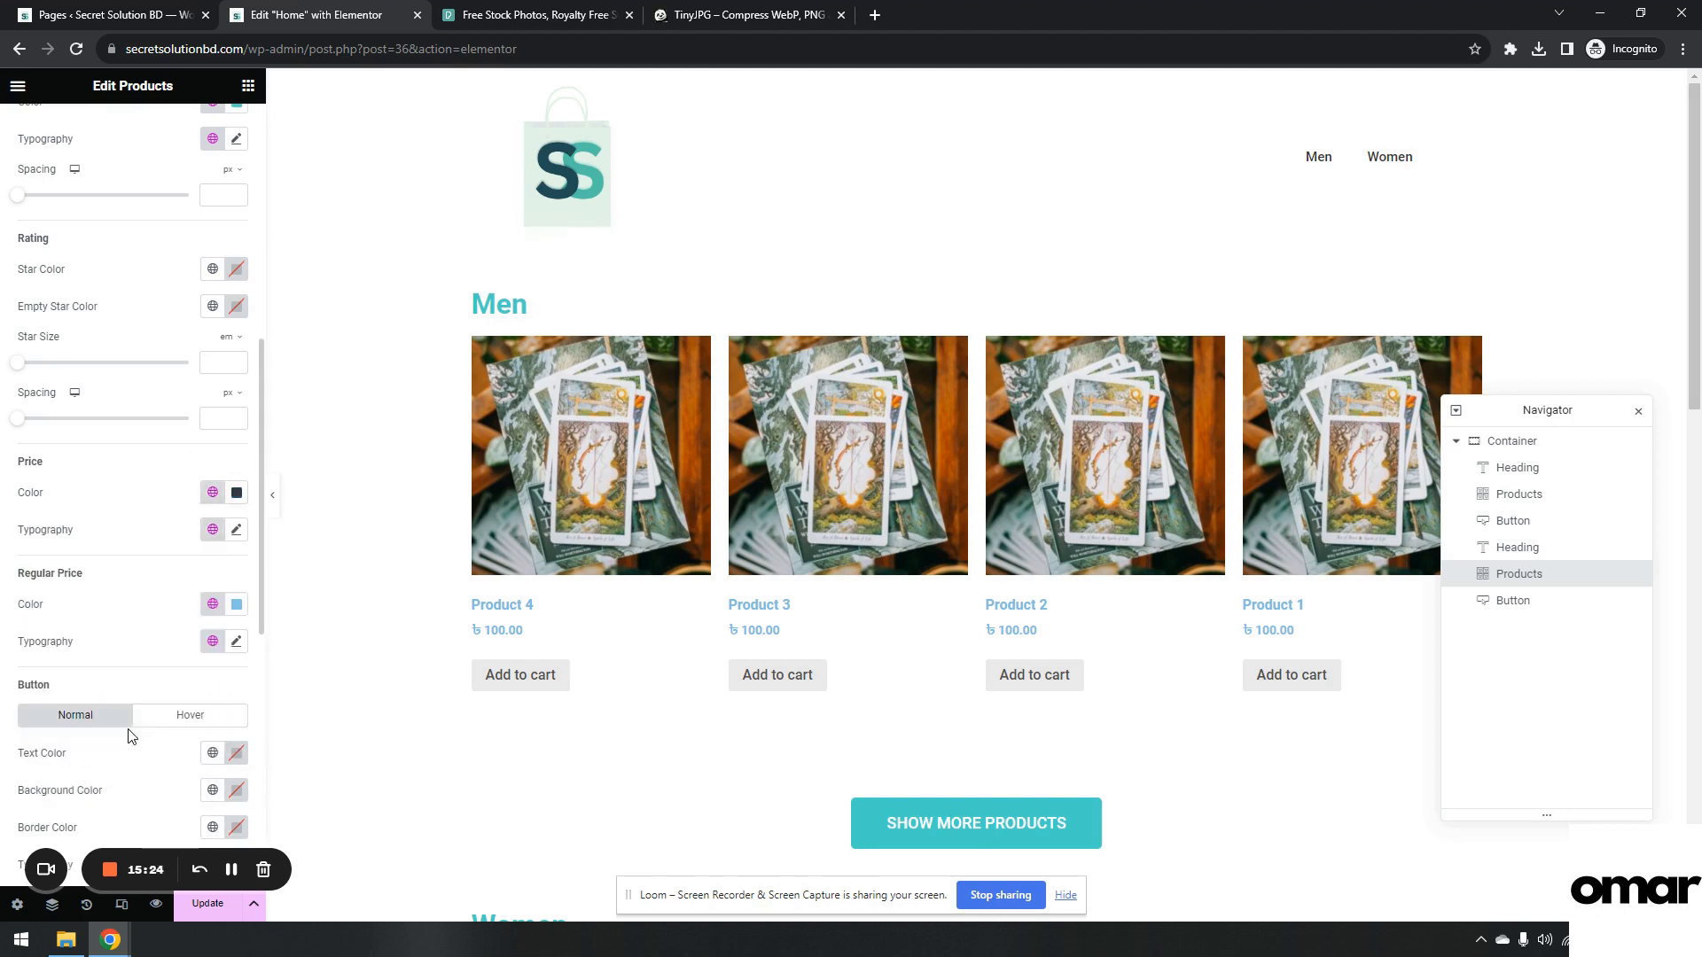
click(211, 606)
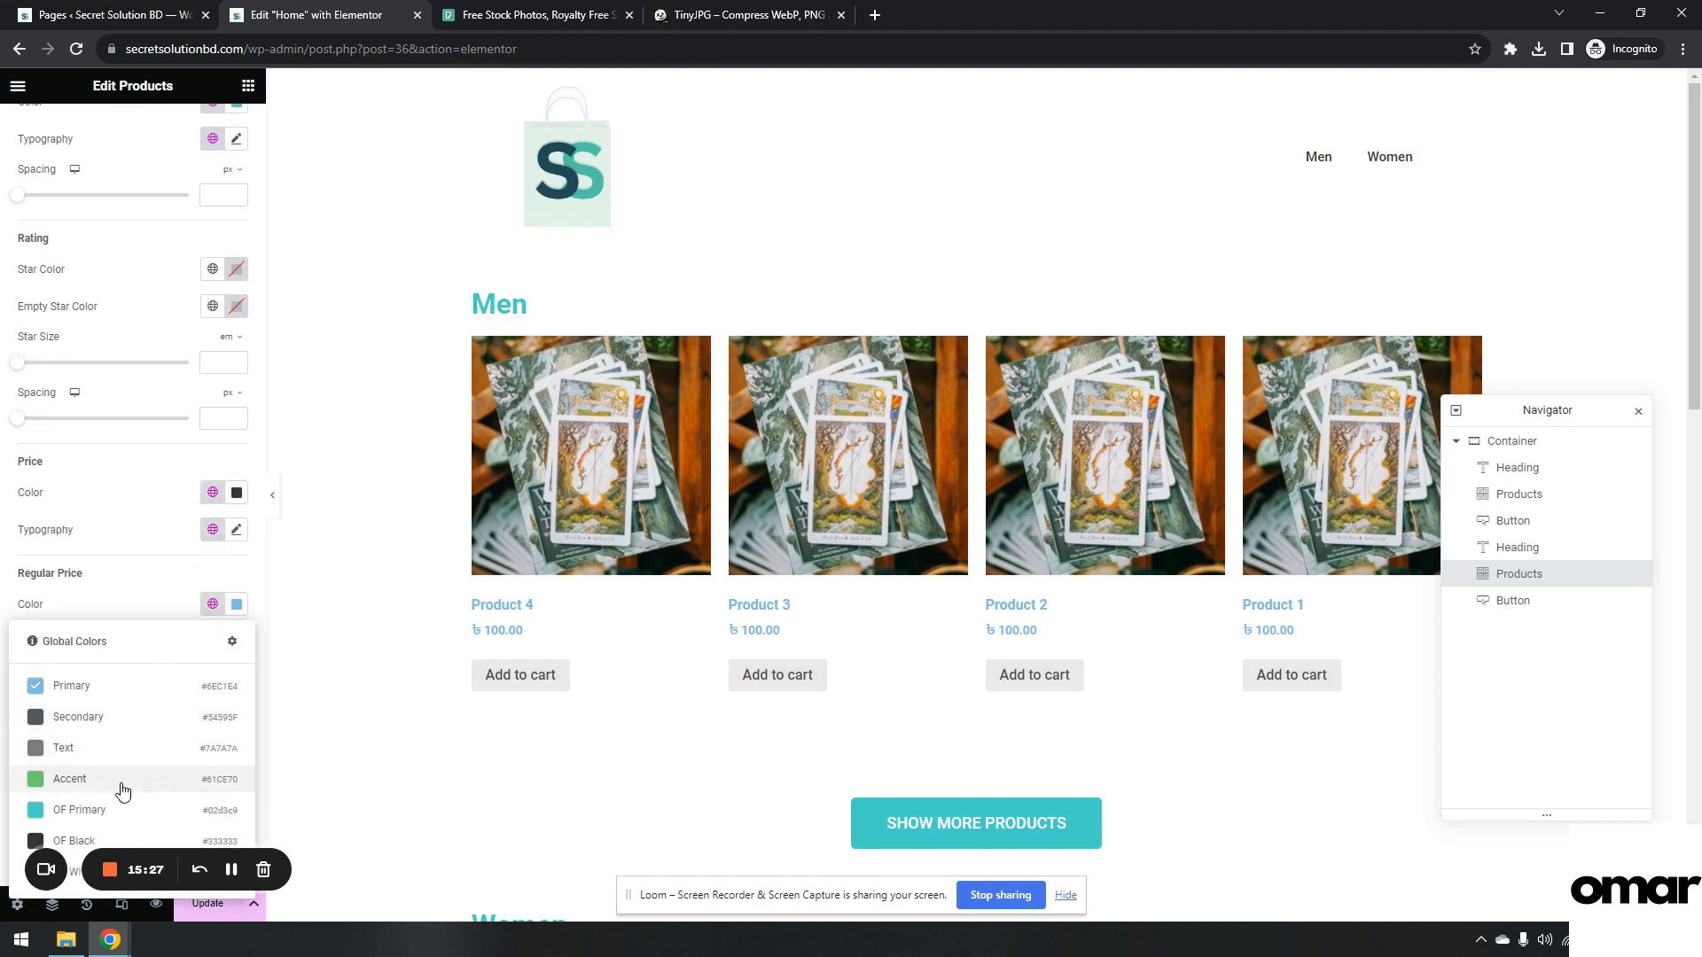
click(104, 842)
Give the Women product boxes a 1 px border, 2 px padding and a default 10 px blur shadow, and update the page.
scroll(140, 710, down, 7)
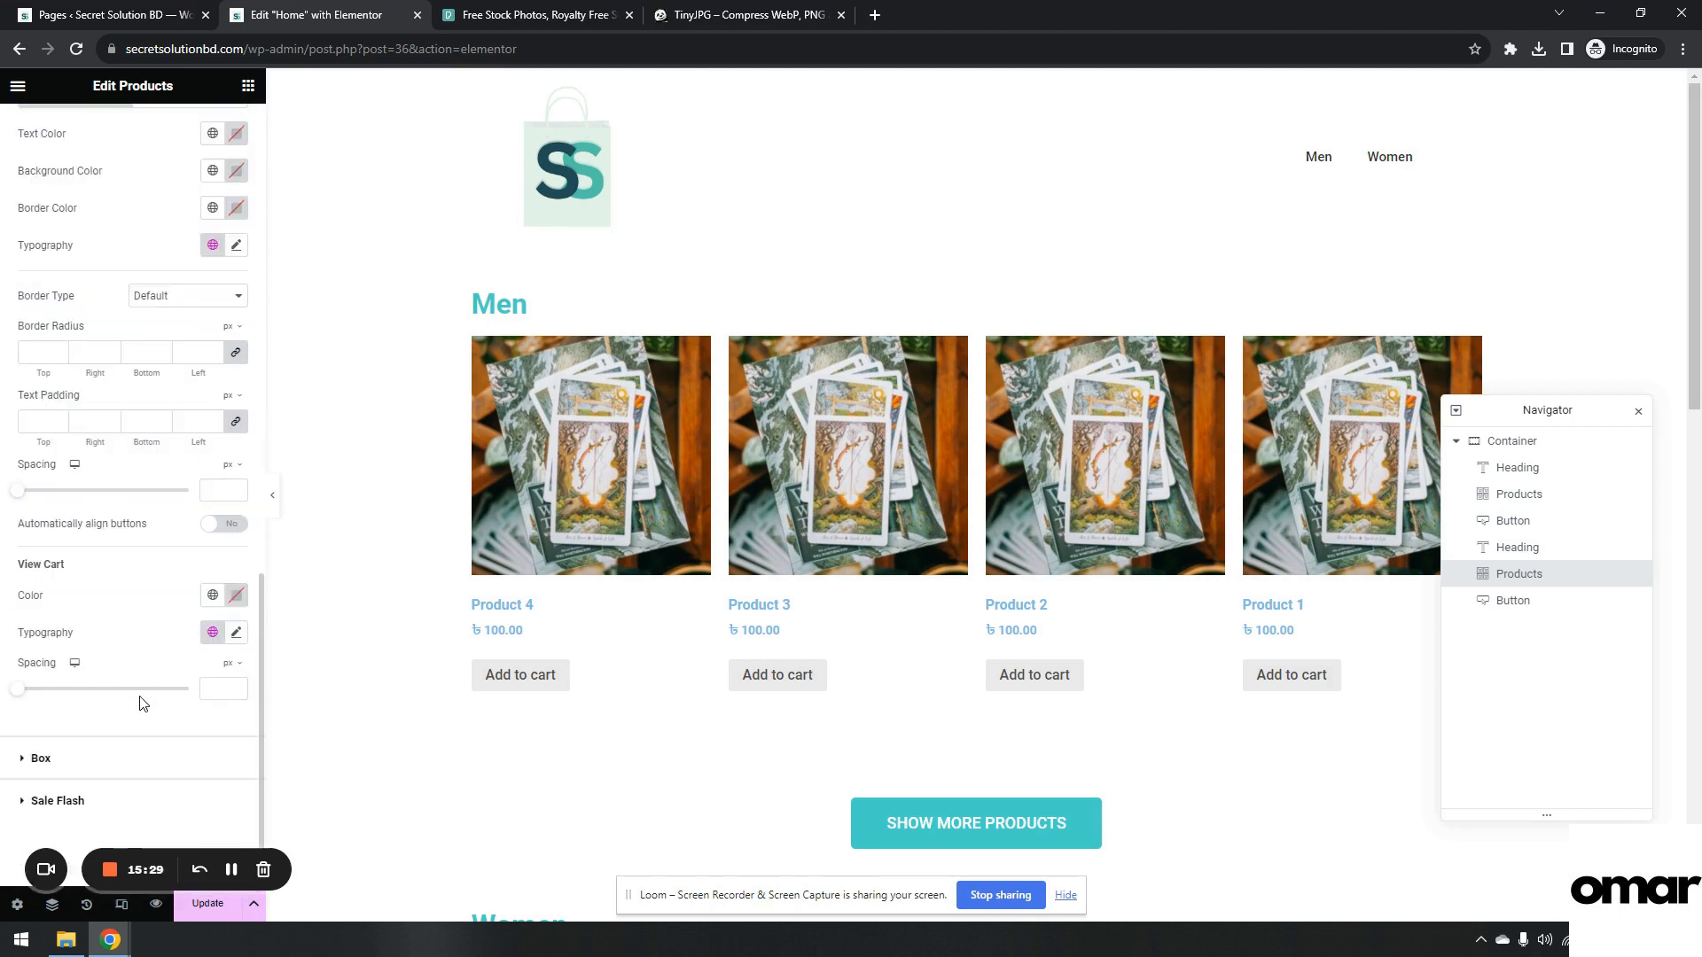
click(121, 760)
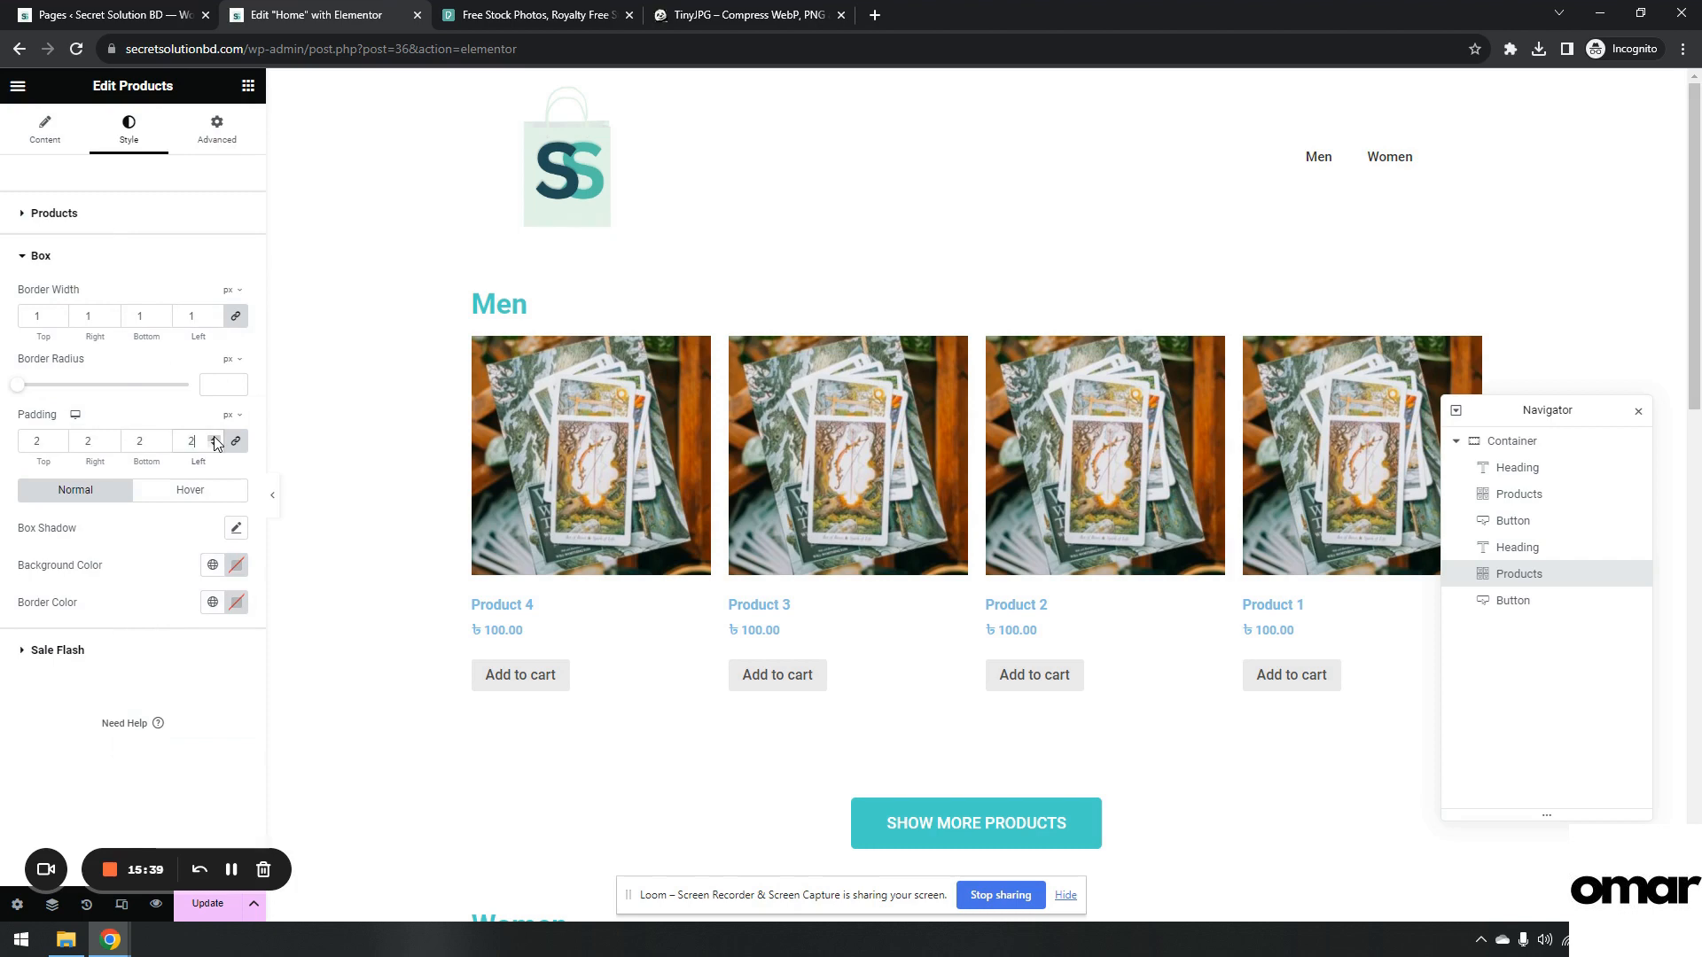
click(236, 528)
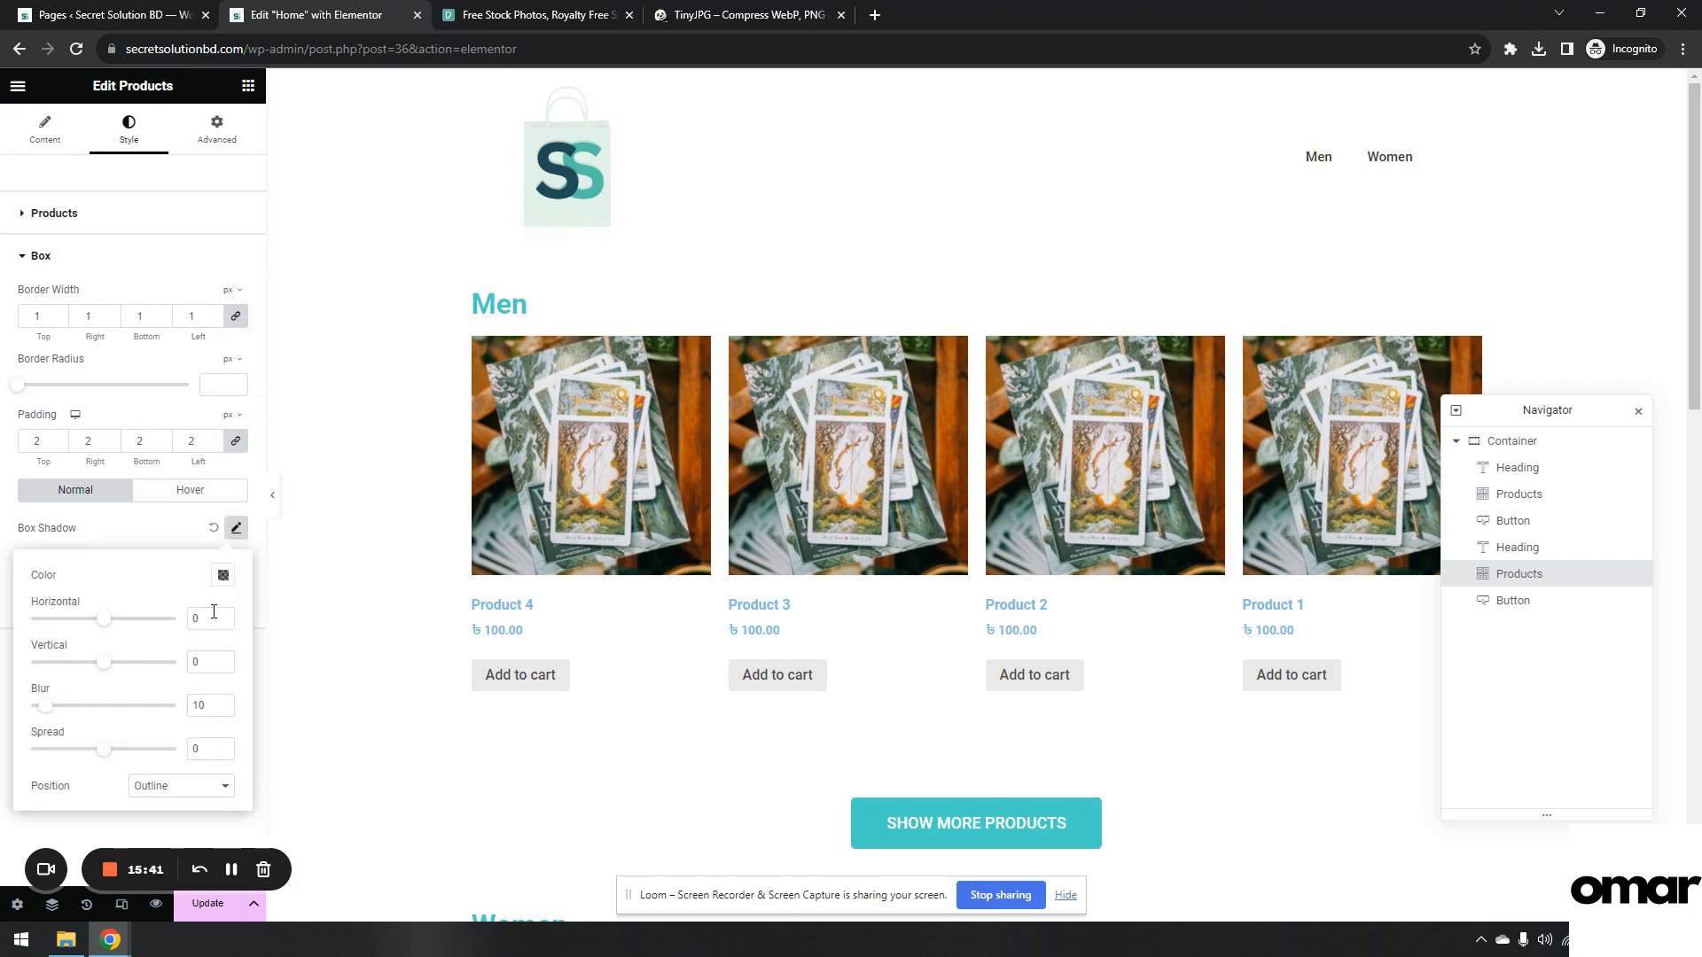
click(155, 532)
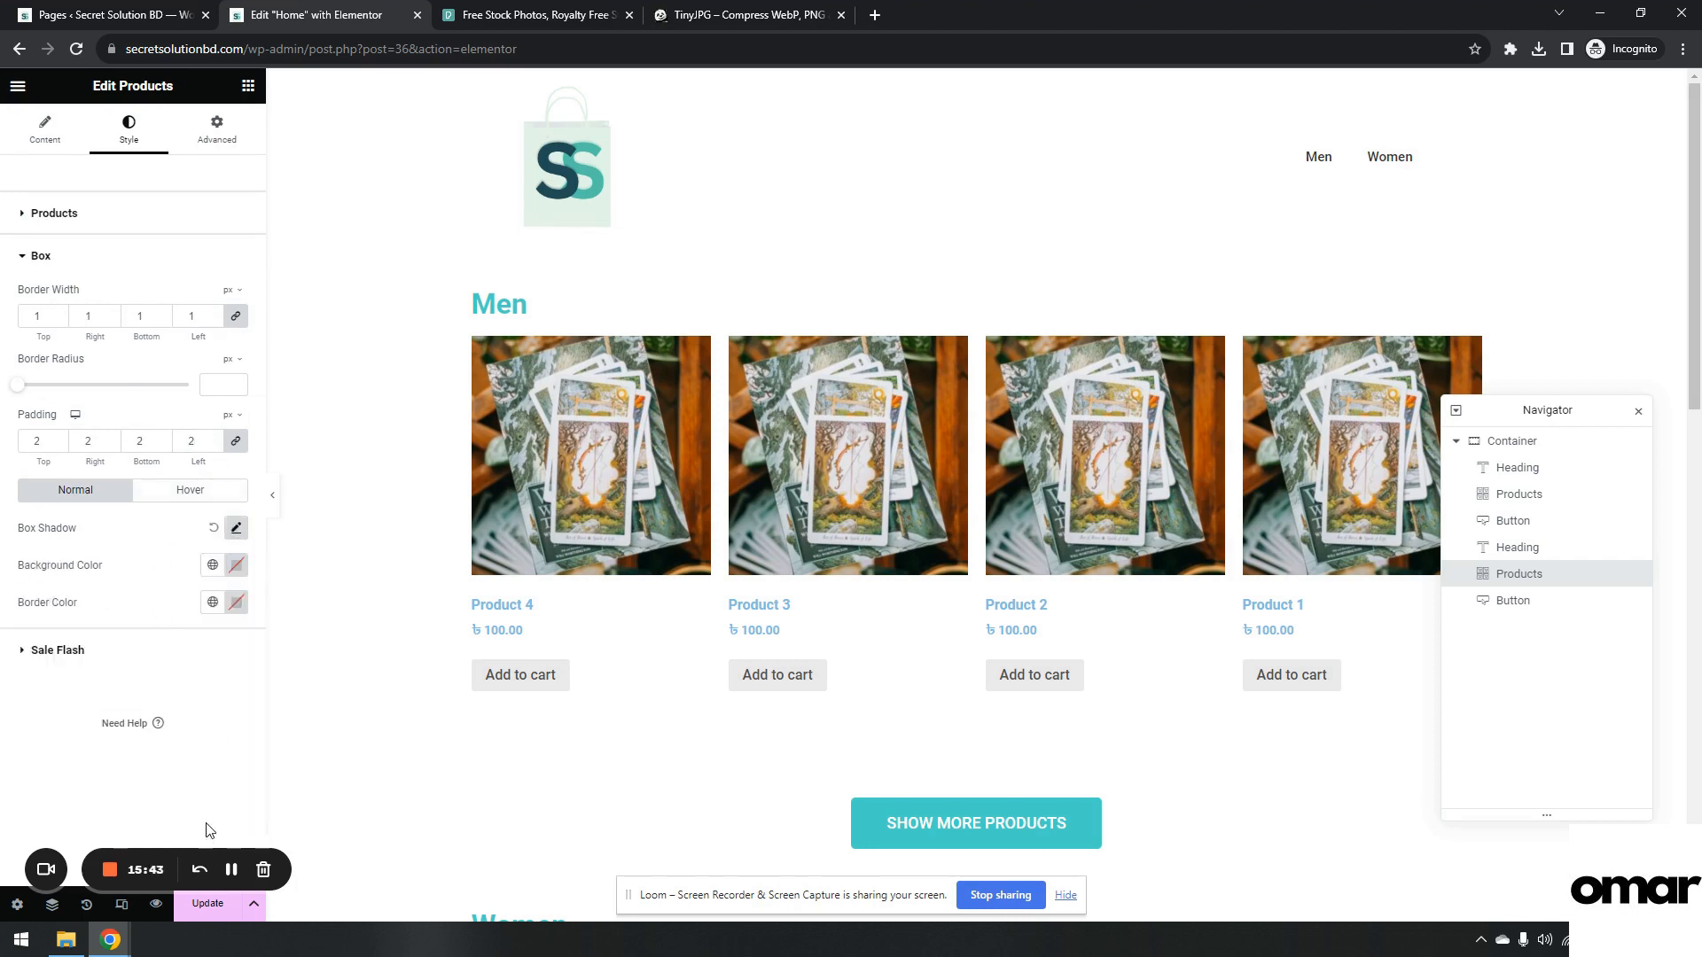
click(213, 904)
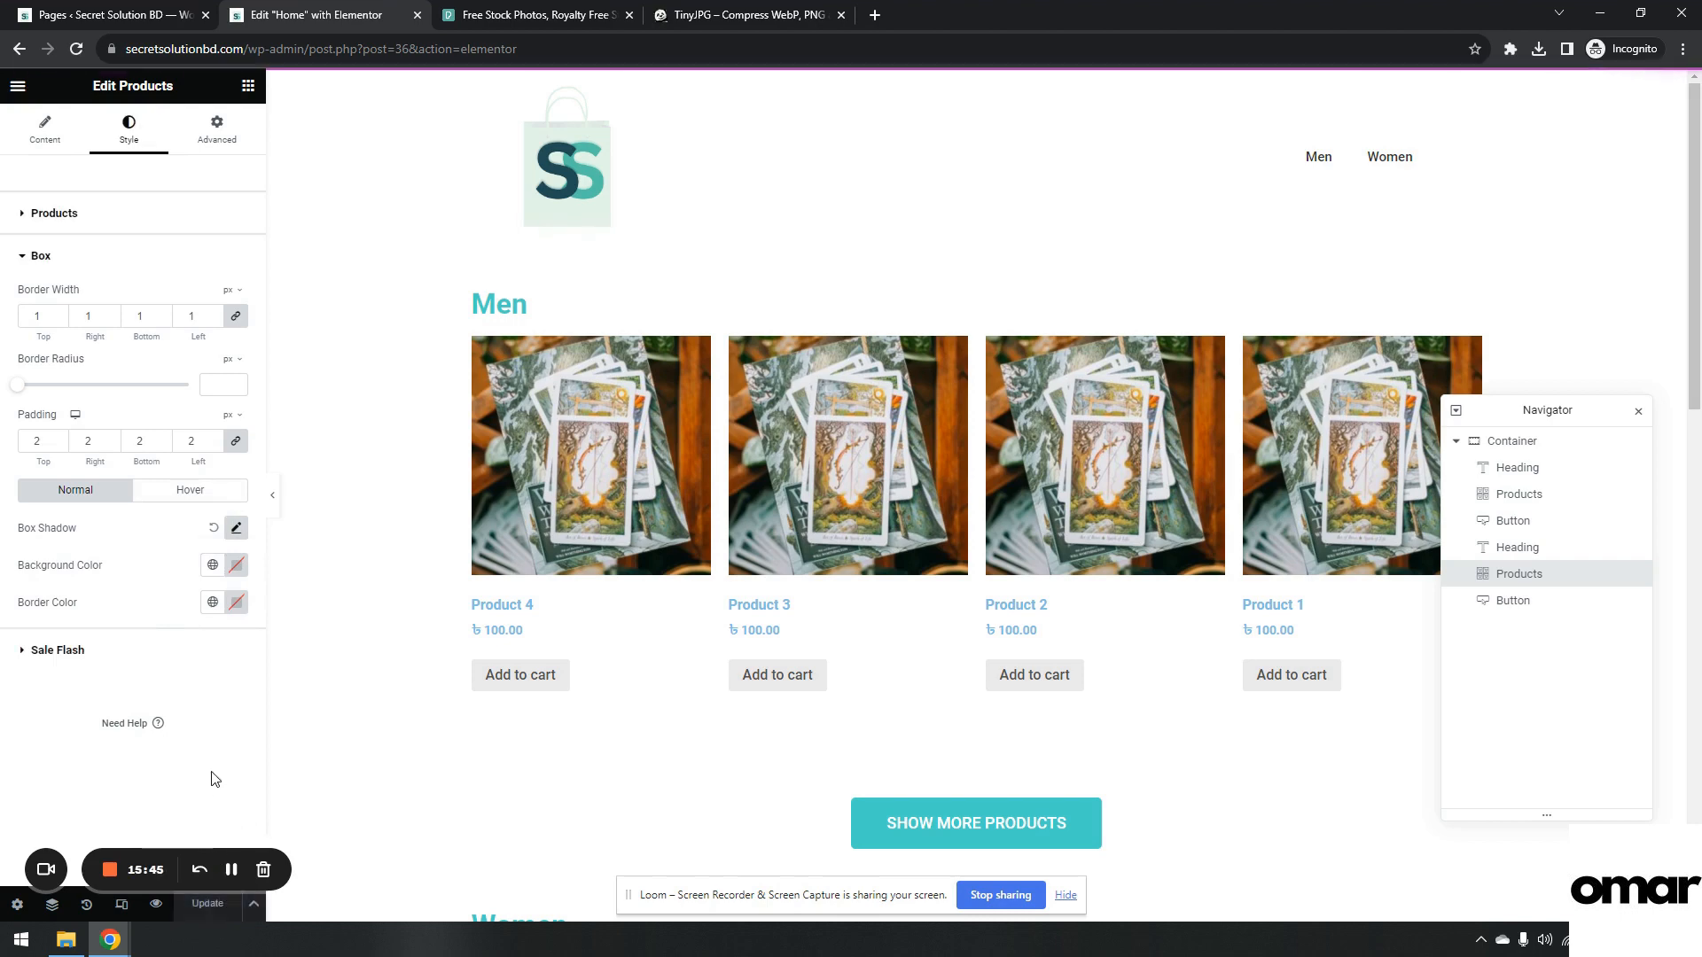
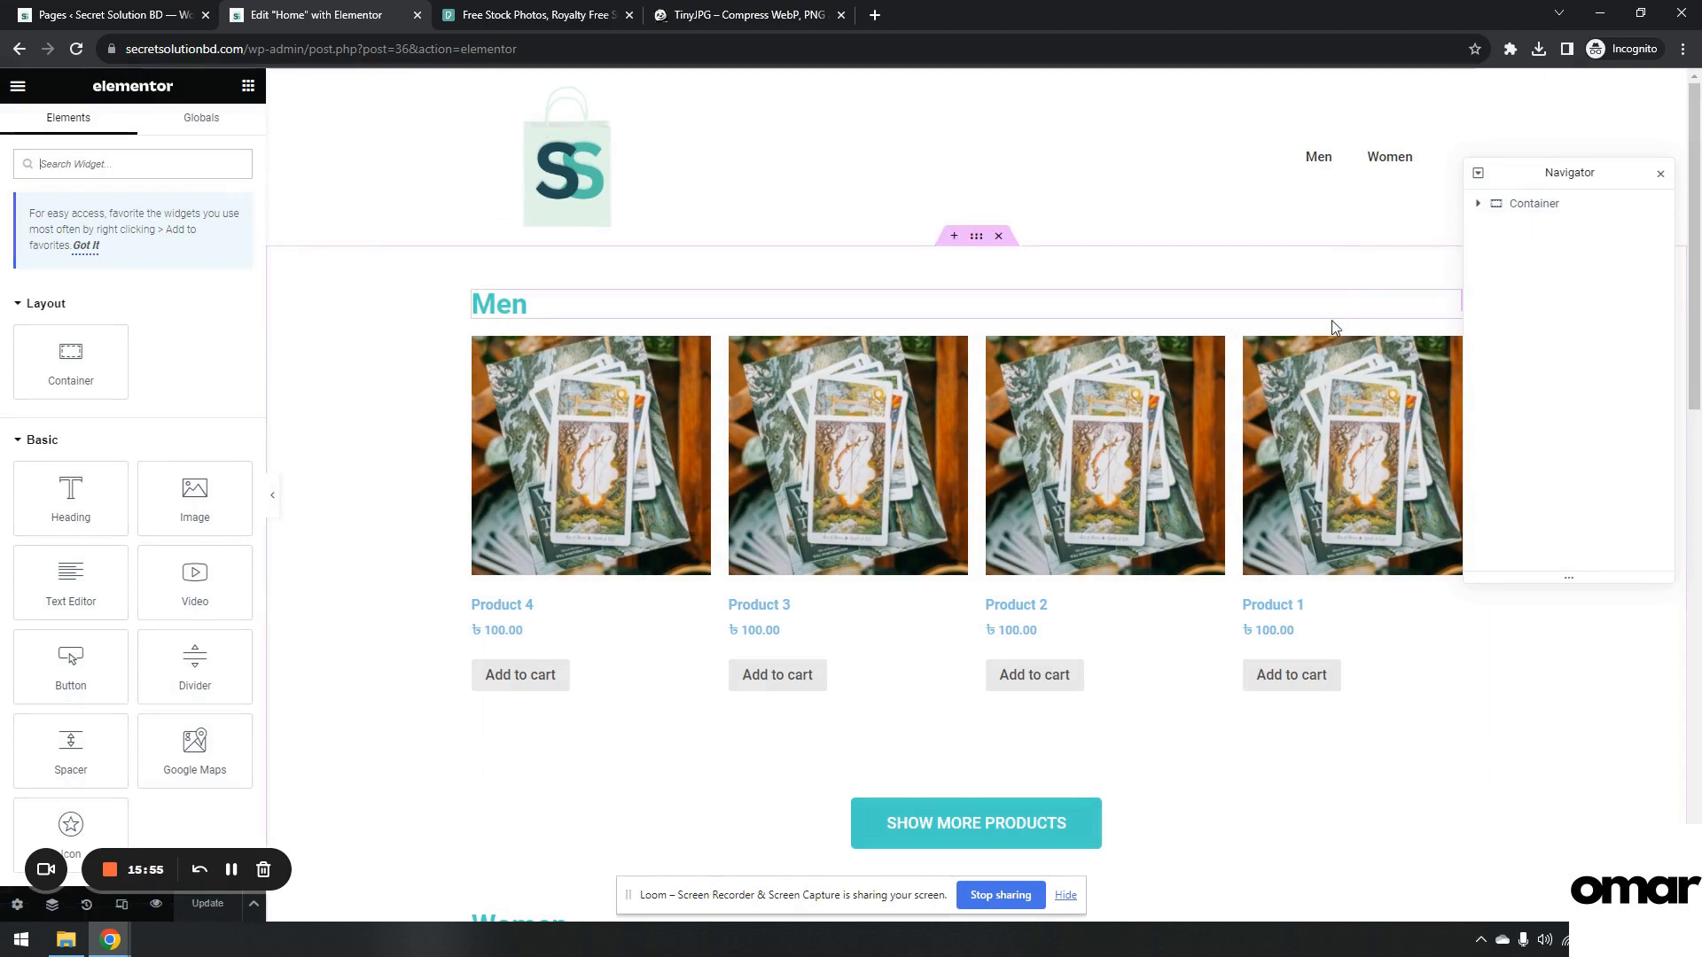
Set the Women products' Add to cart button background to OF Primary and its text color to OF White.
scroll(1208, 463, down, 7)
click(1257, 381)
click(189, 140)
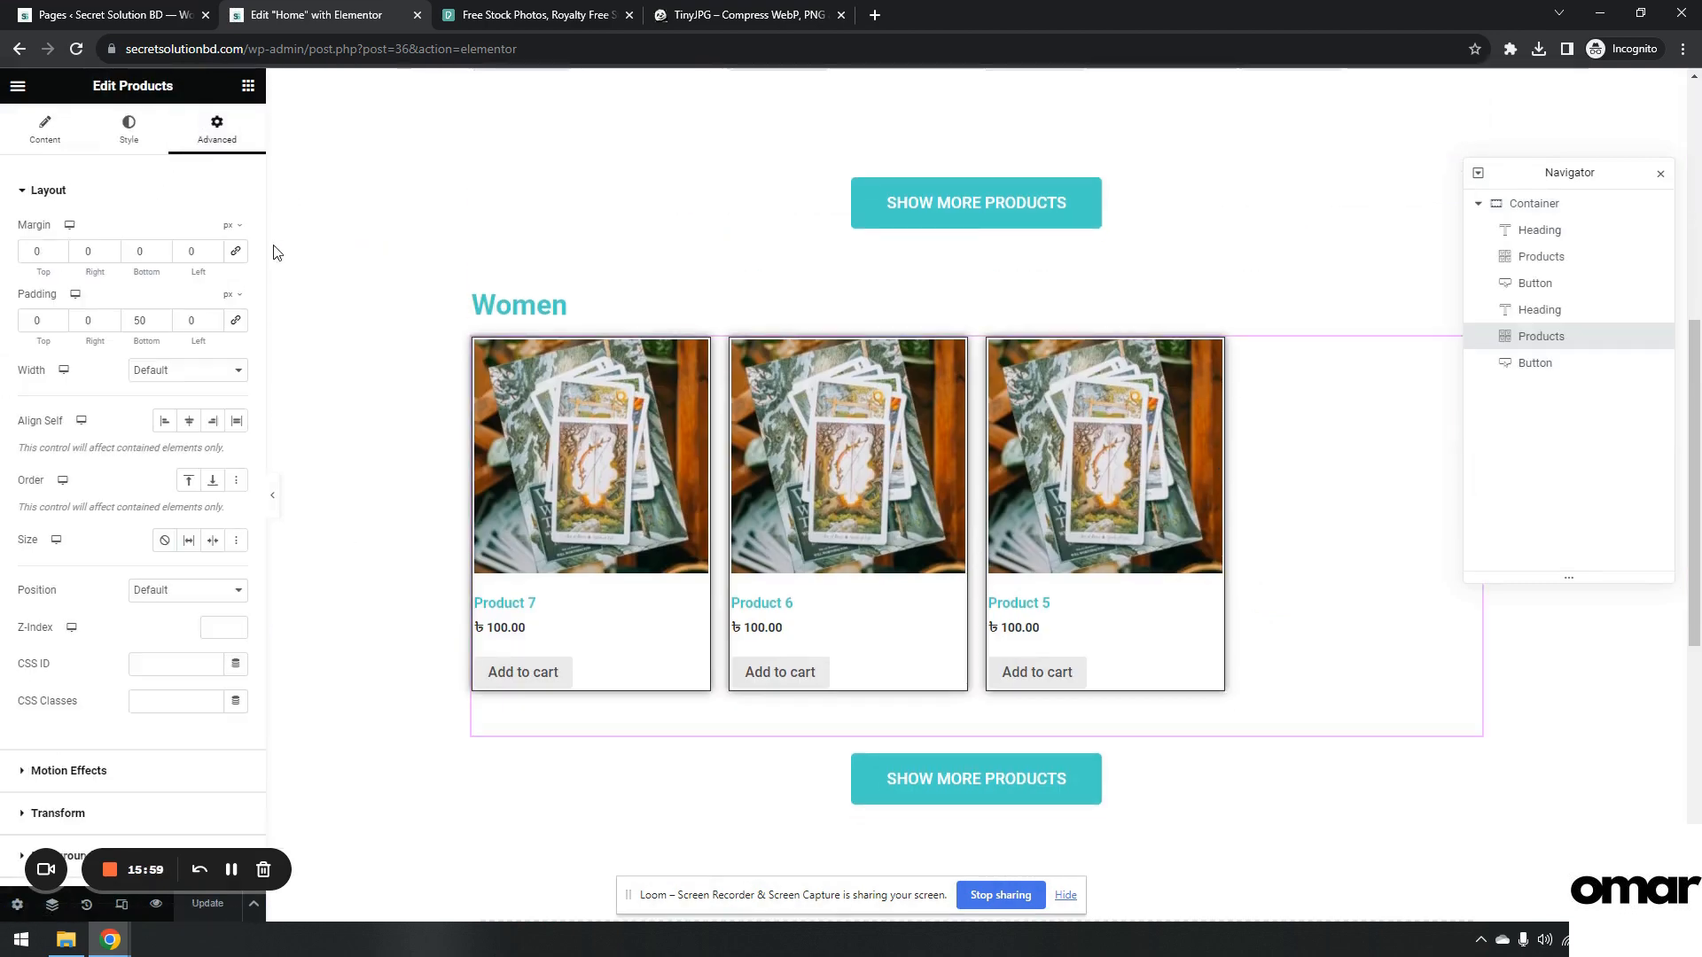
click(128, 130)
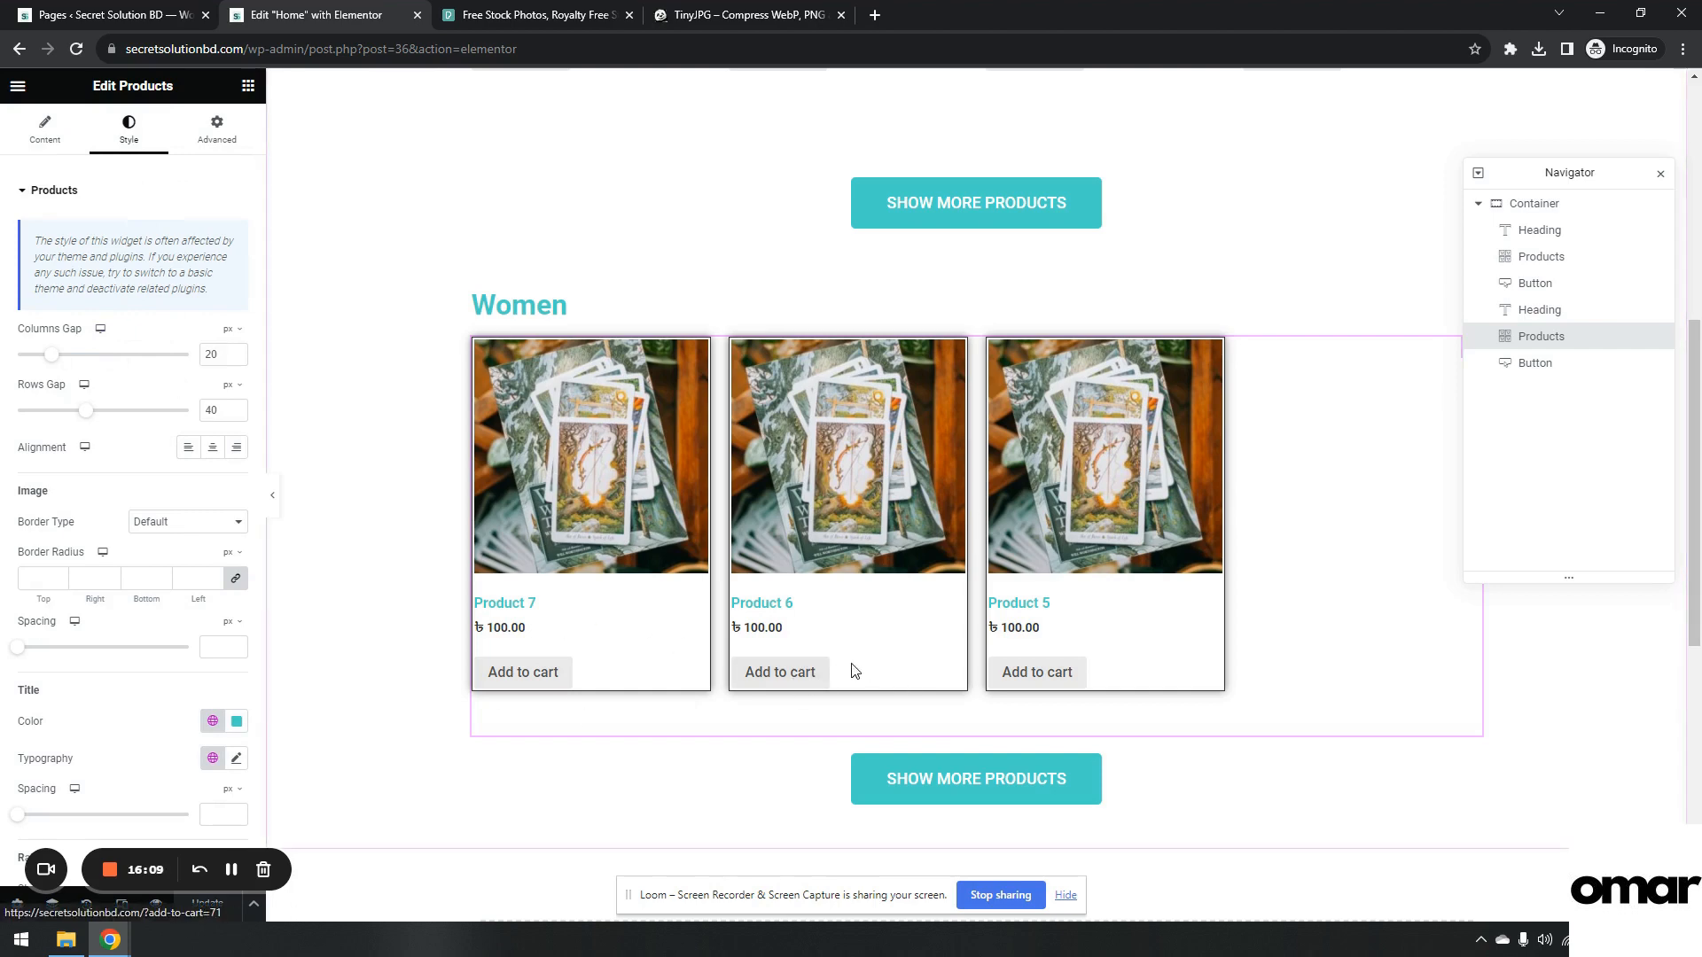
scroll(182, 545, down, 2)
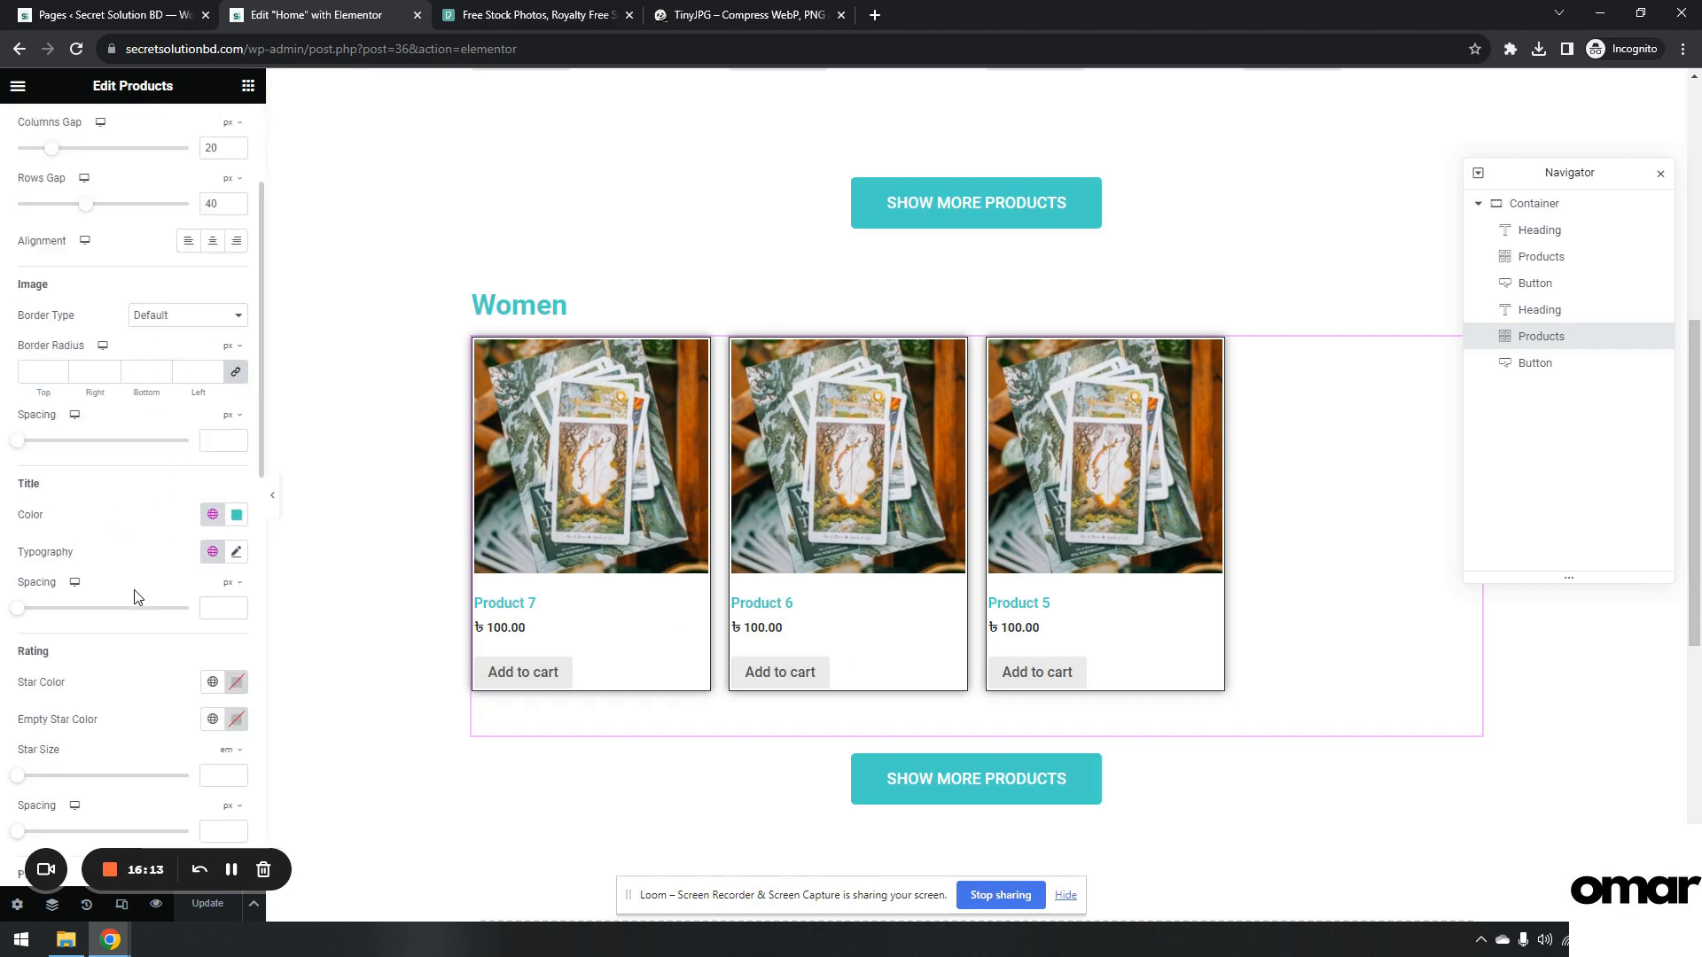
scroll(137, 596, down, 6)
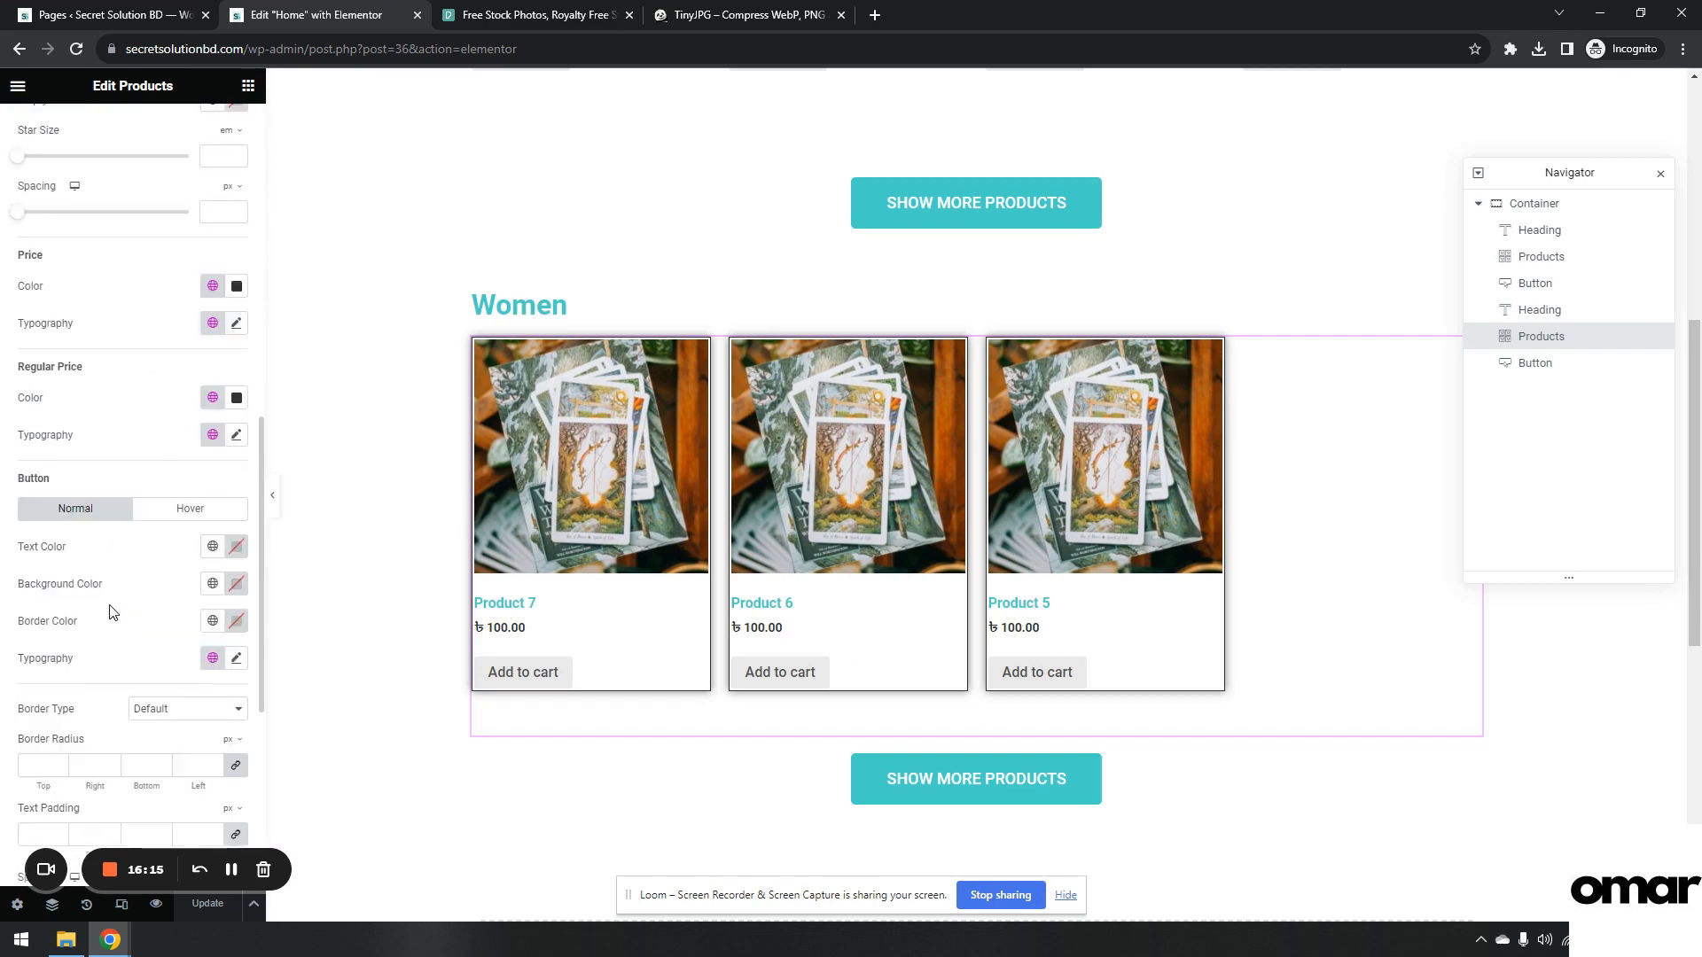
click(213, 583)
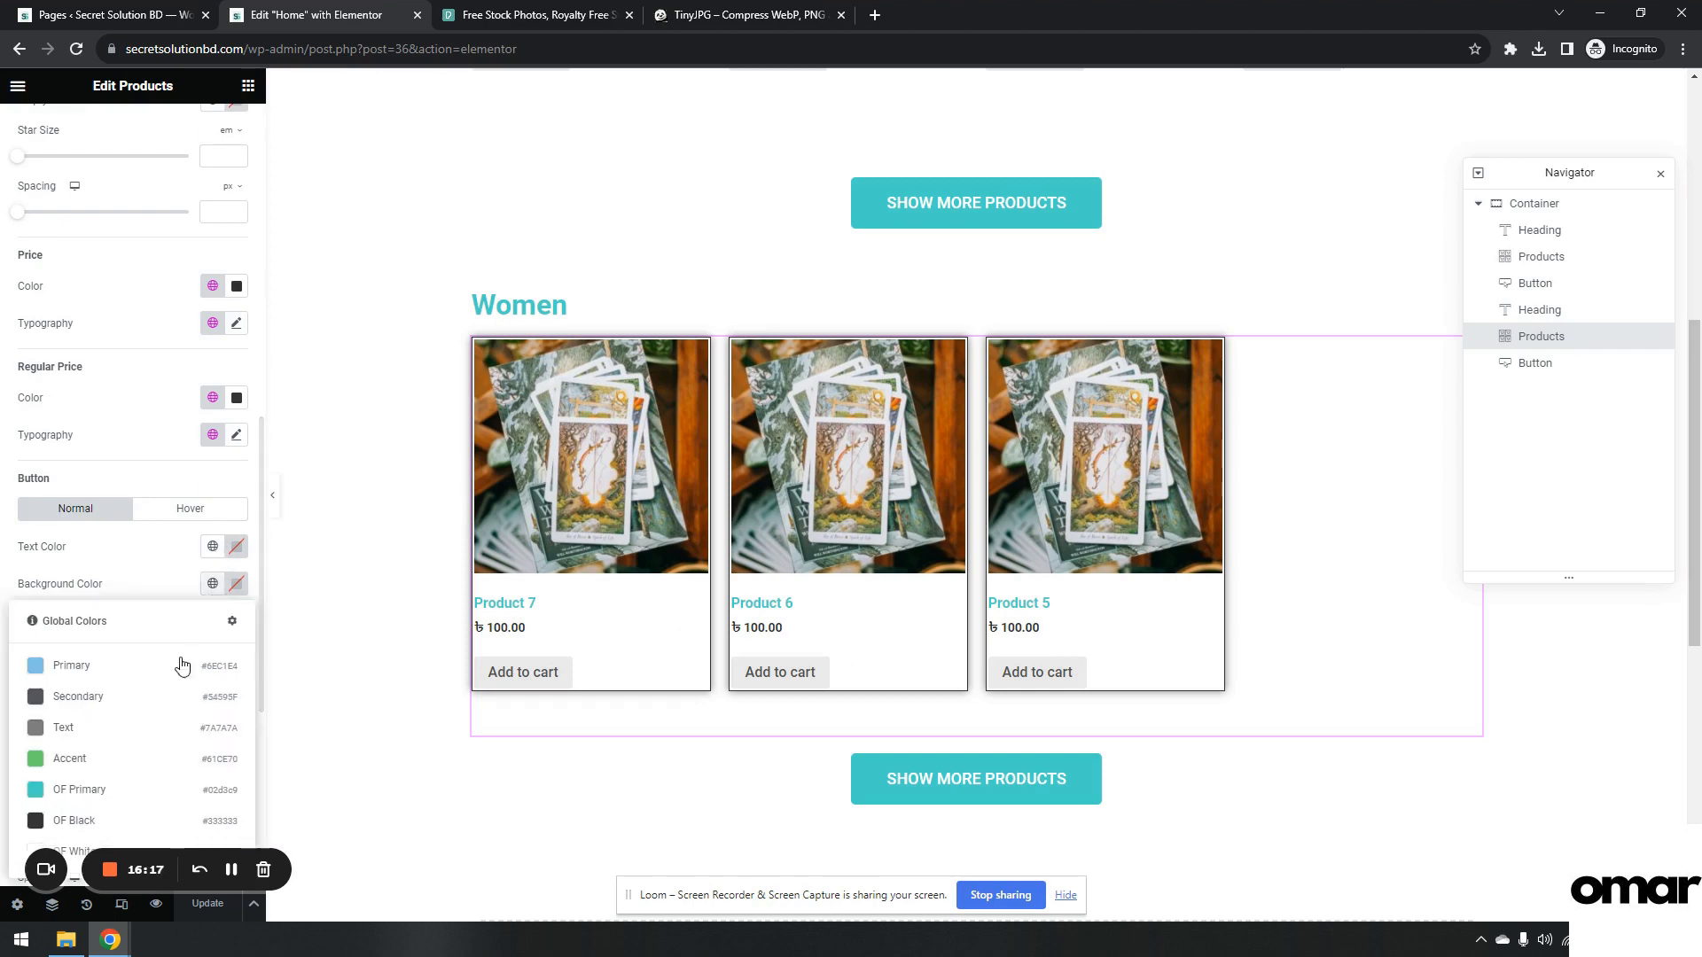
click(137, 795)
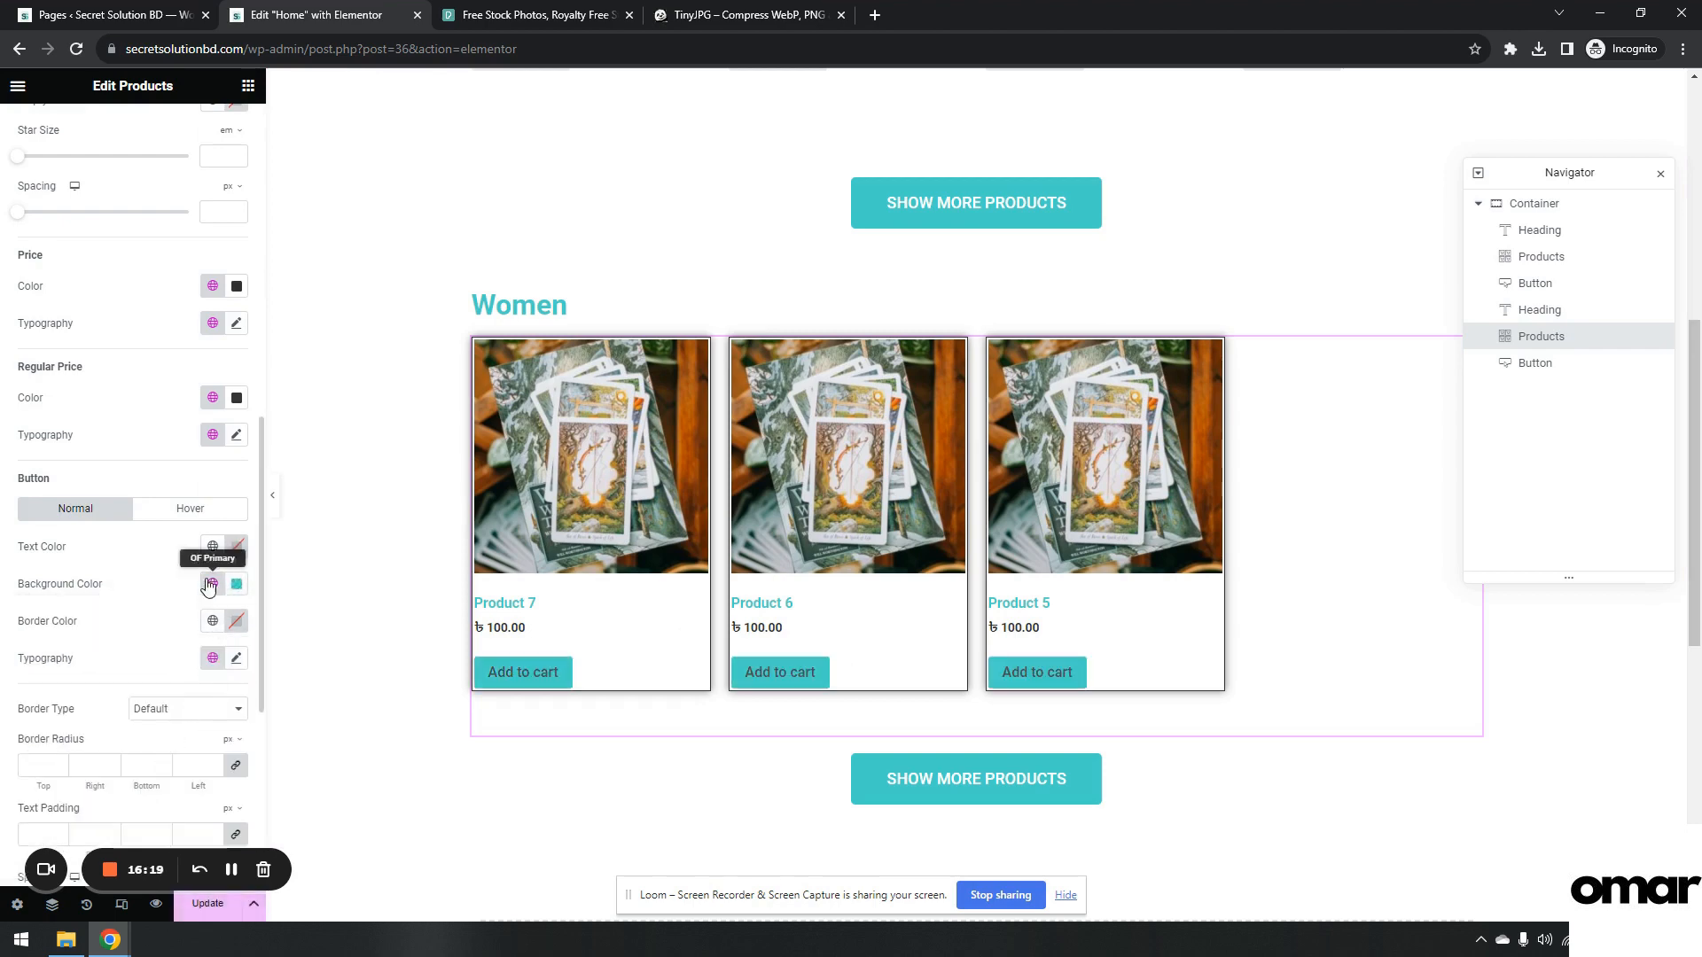
click(210, 550)
click(92, 803)
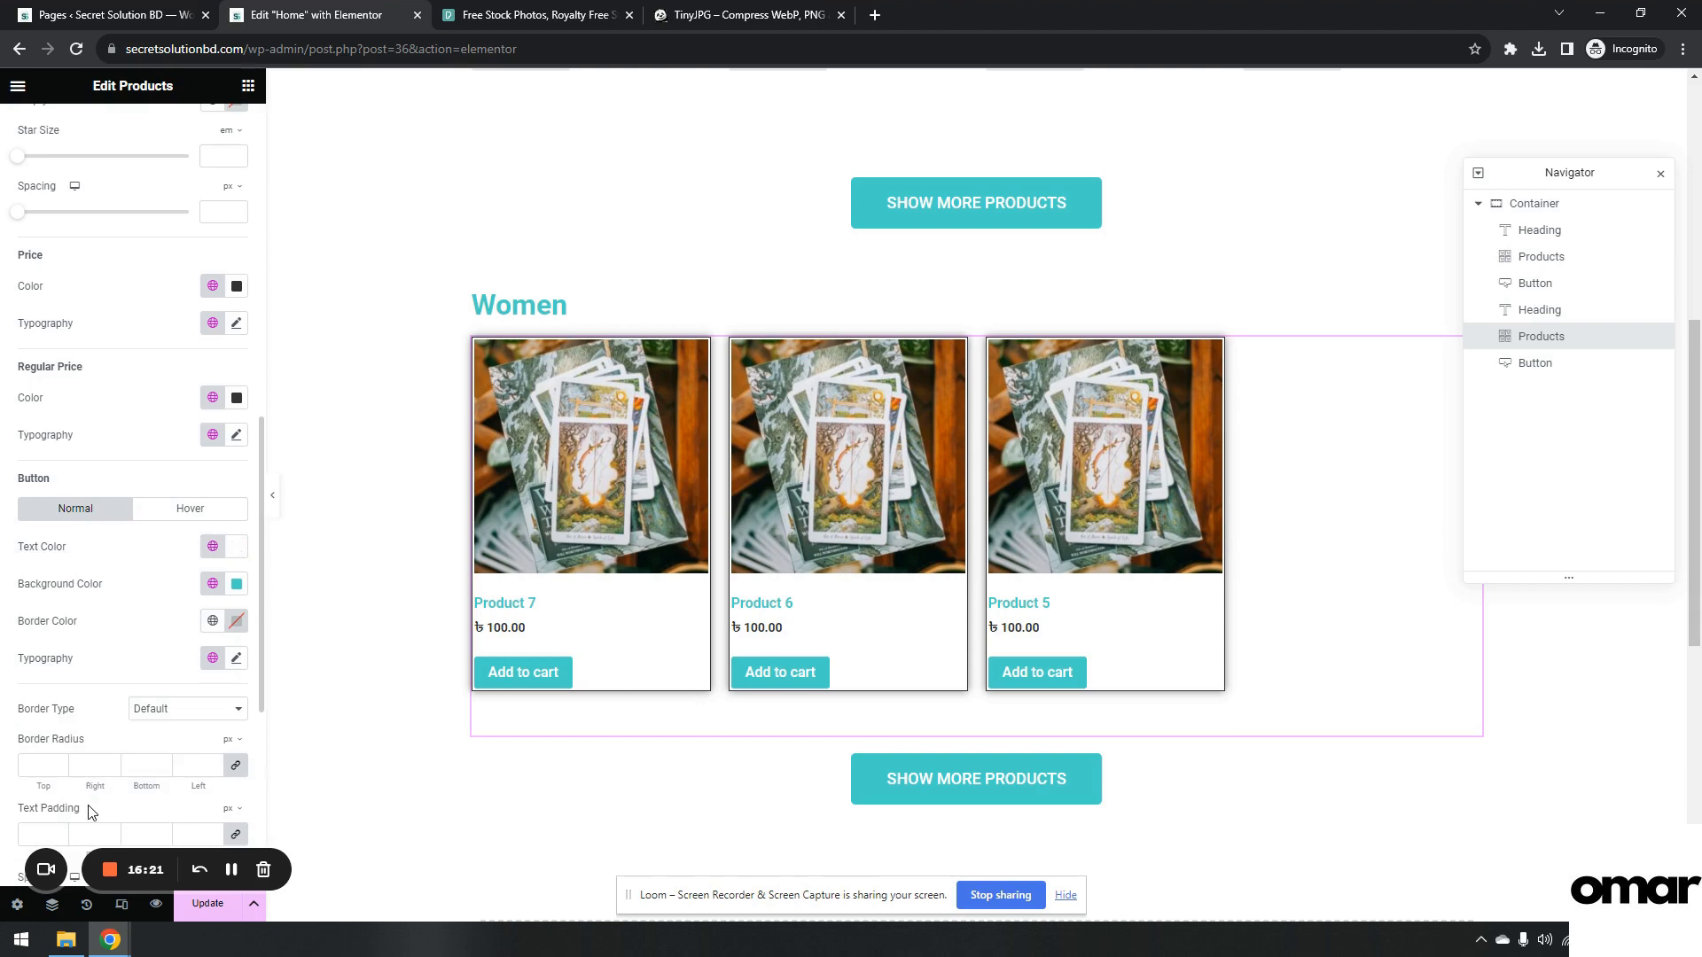
Review the Women products' remaining style settings for button spacing and alignment, prices, ratings and titles.
scroll(135, 629, down, 2)
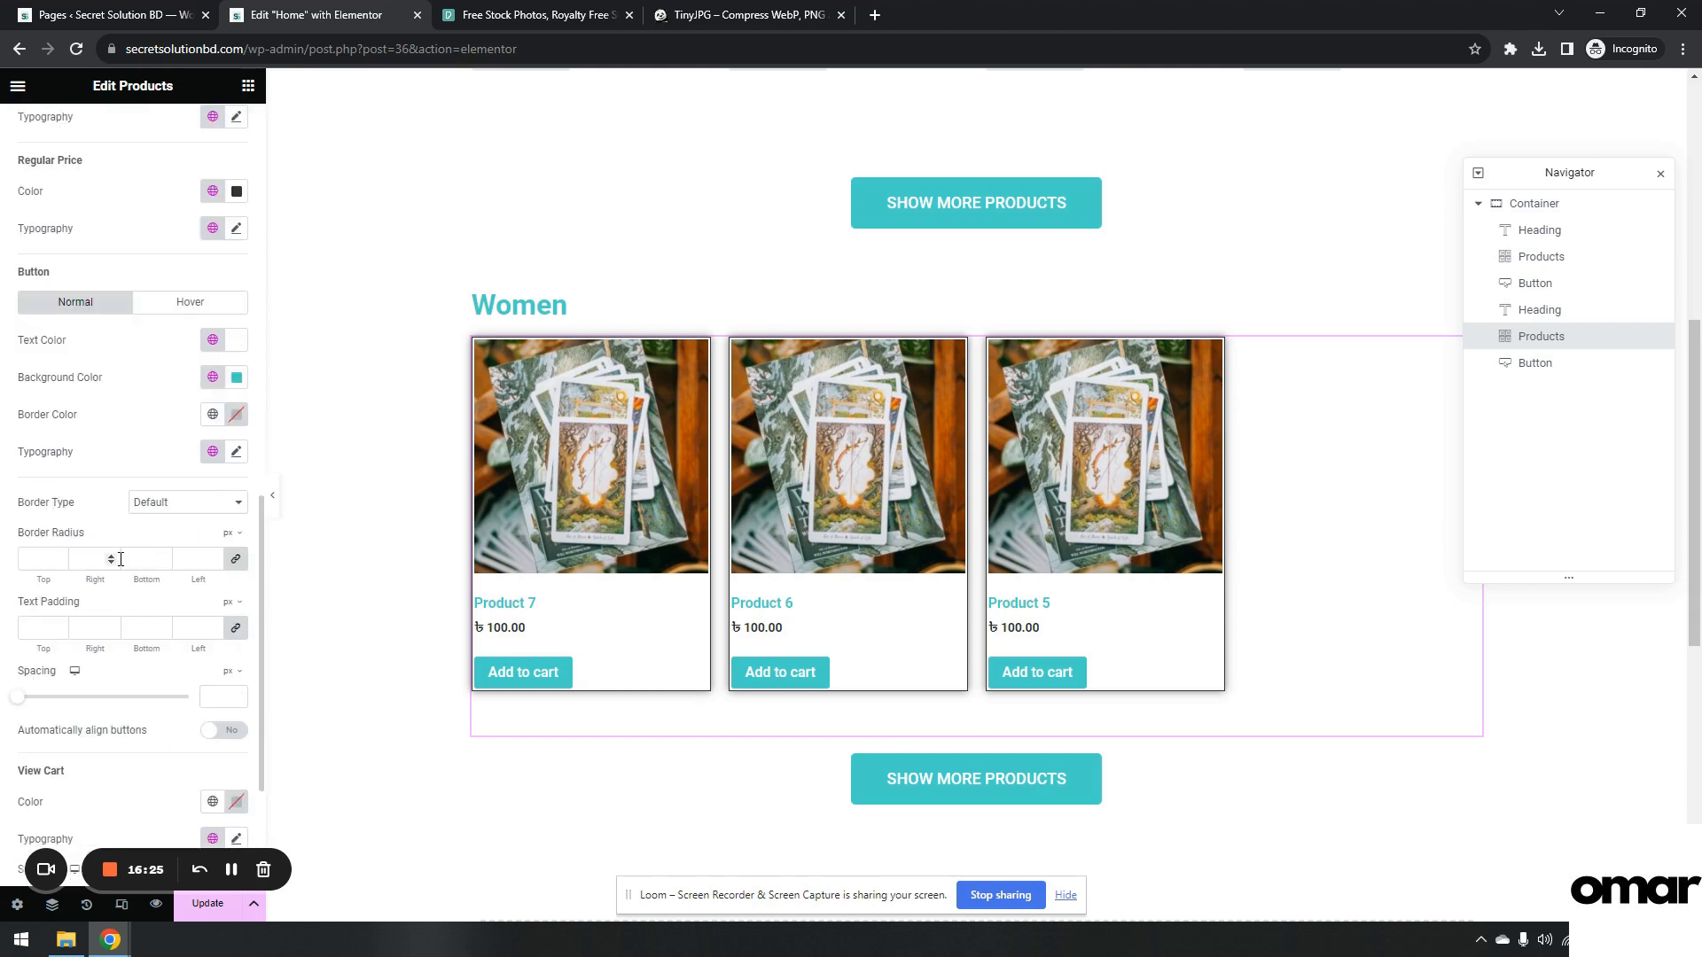
scroll(120, 559, down, 3)
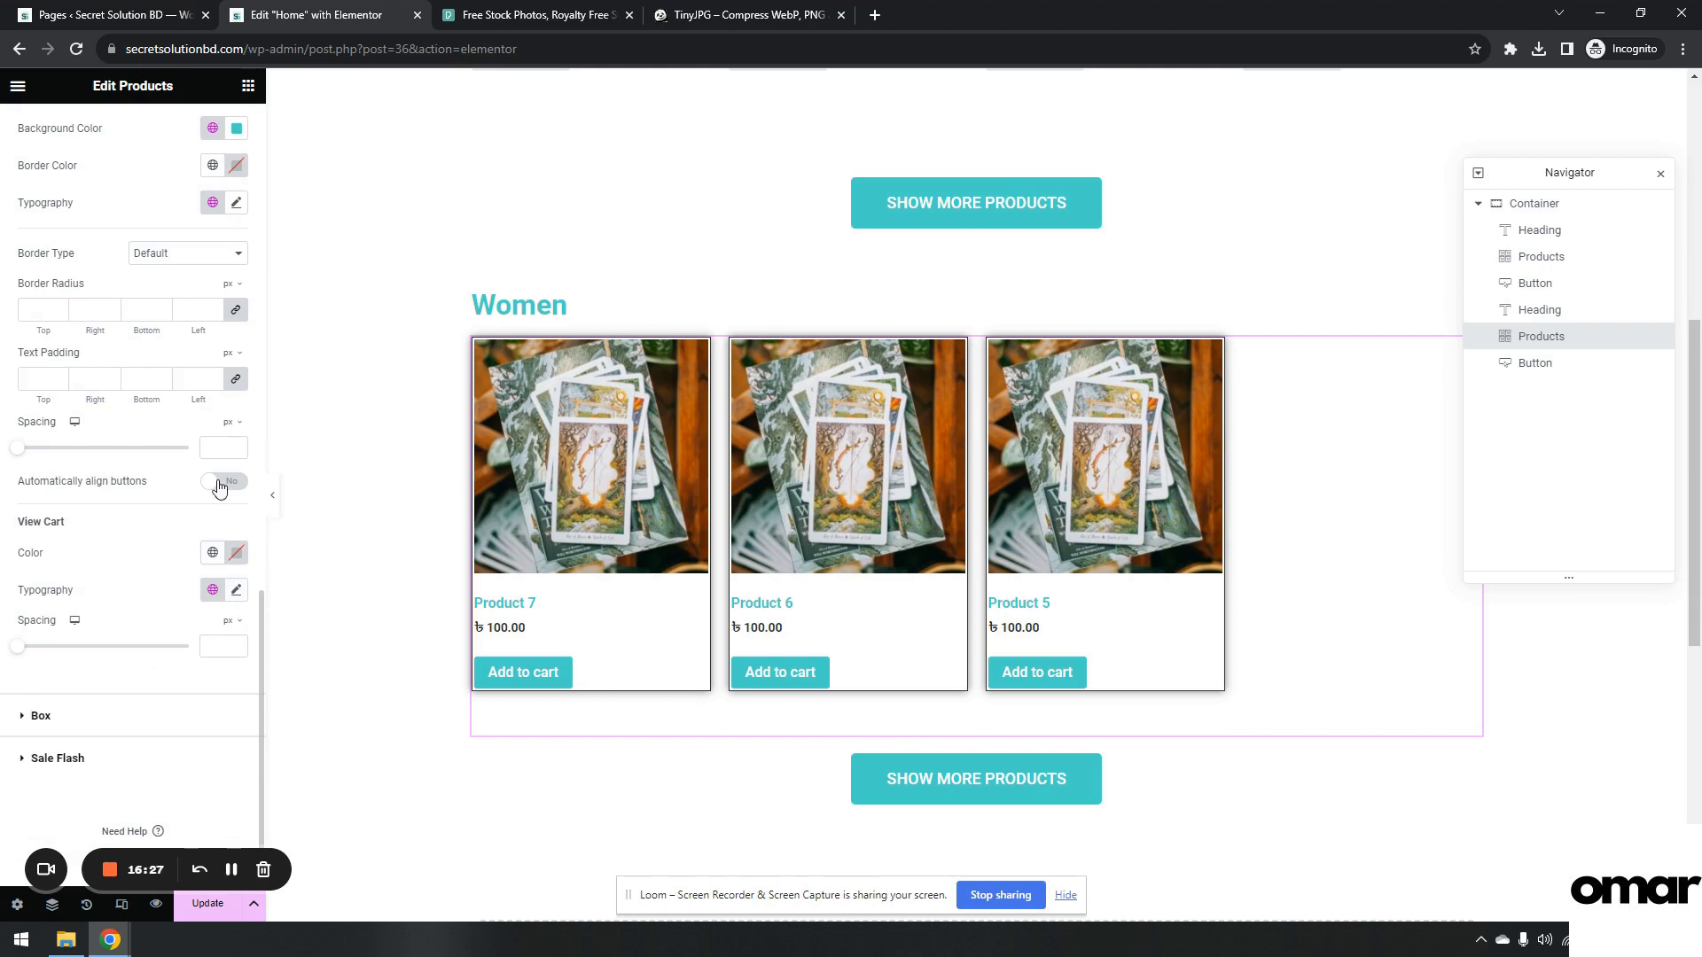
scroll(118, 181, up, 4)
scroll(134, 416, down, 4)
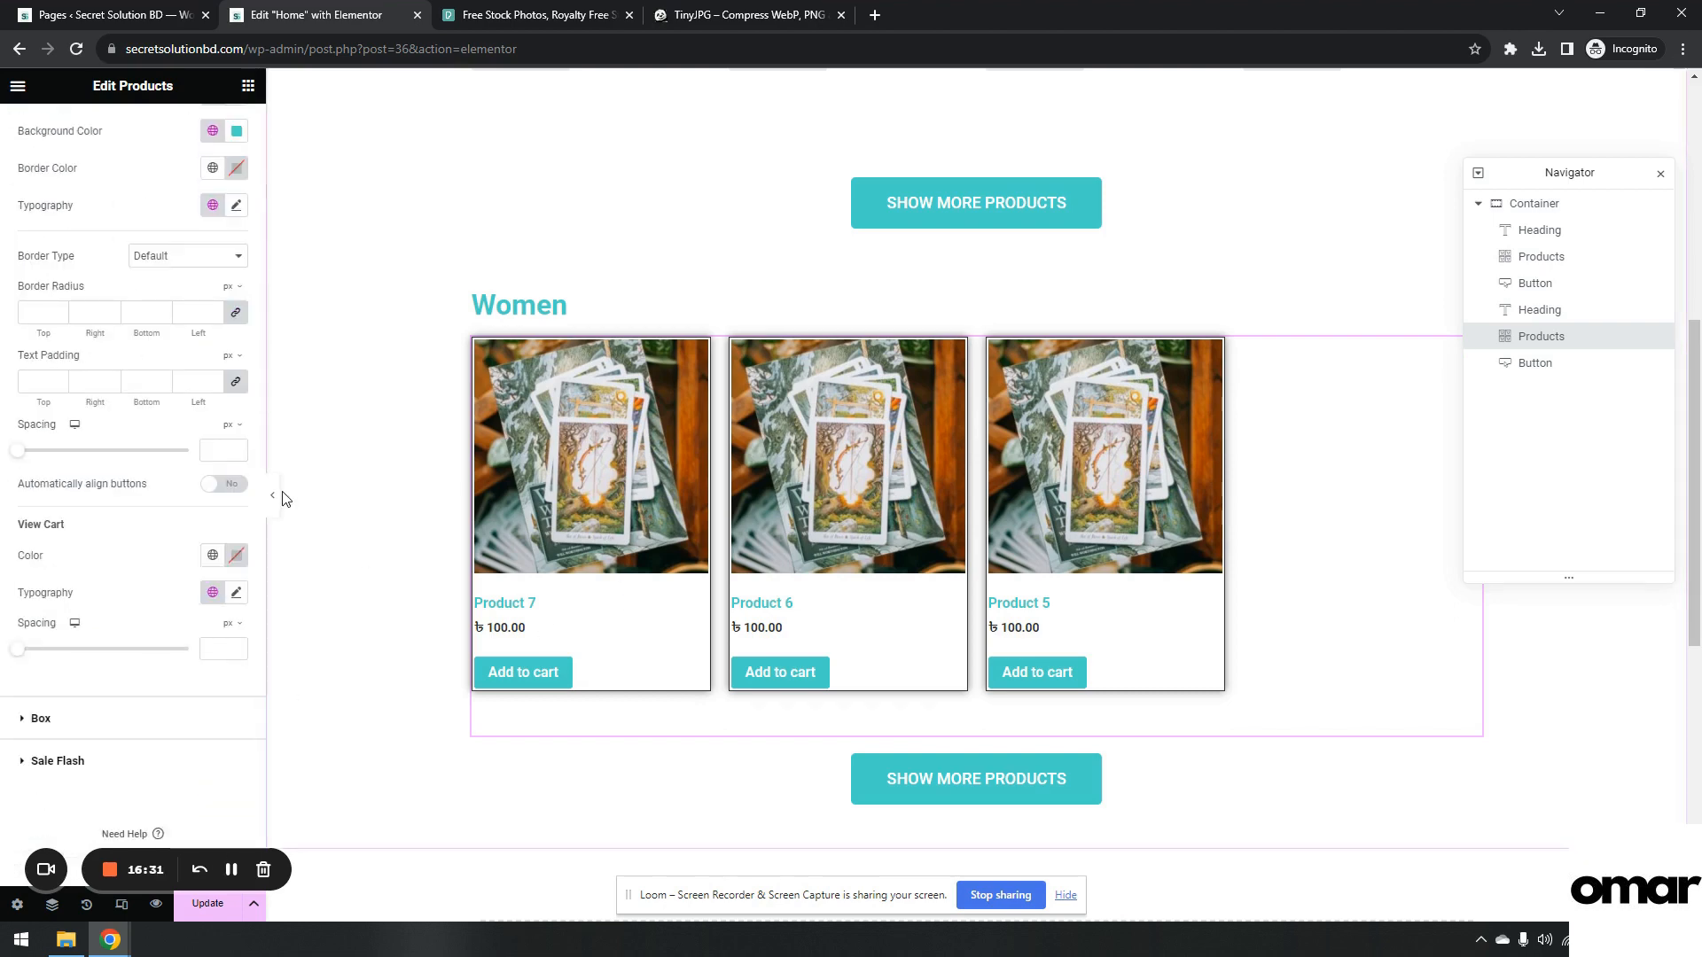
scroll(160, 301, up, 4)
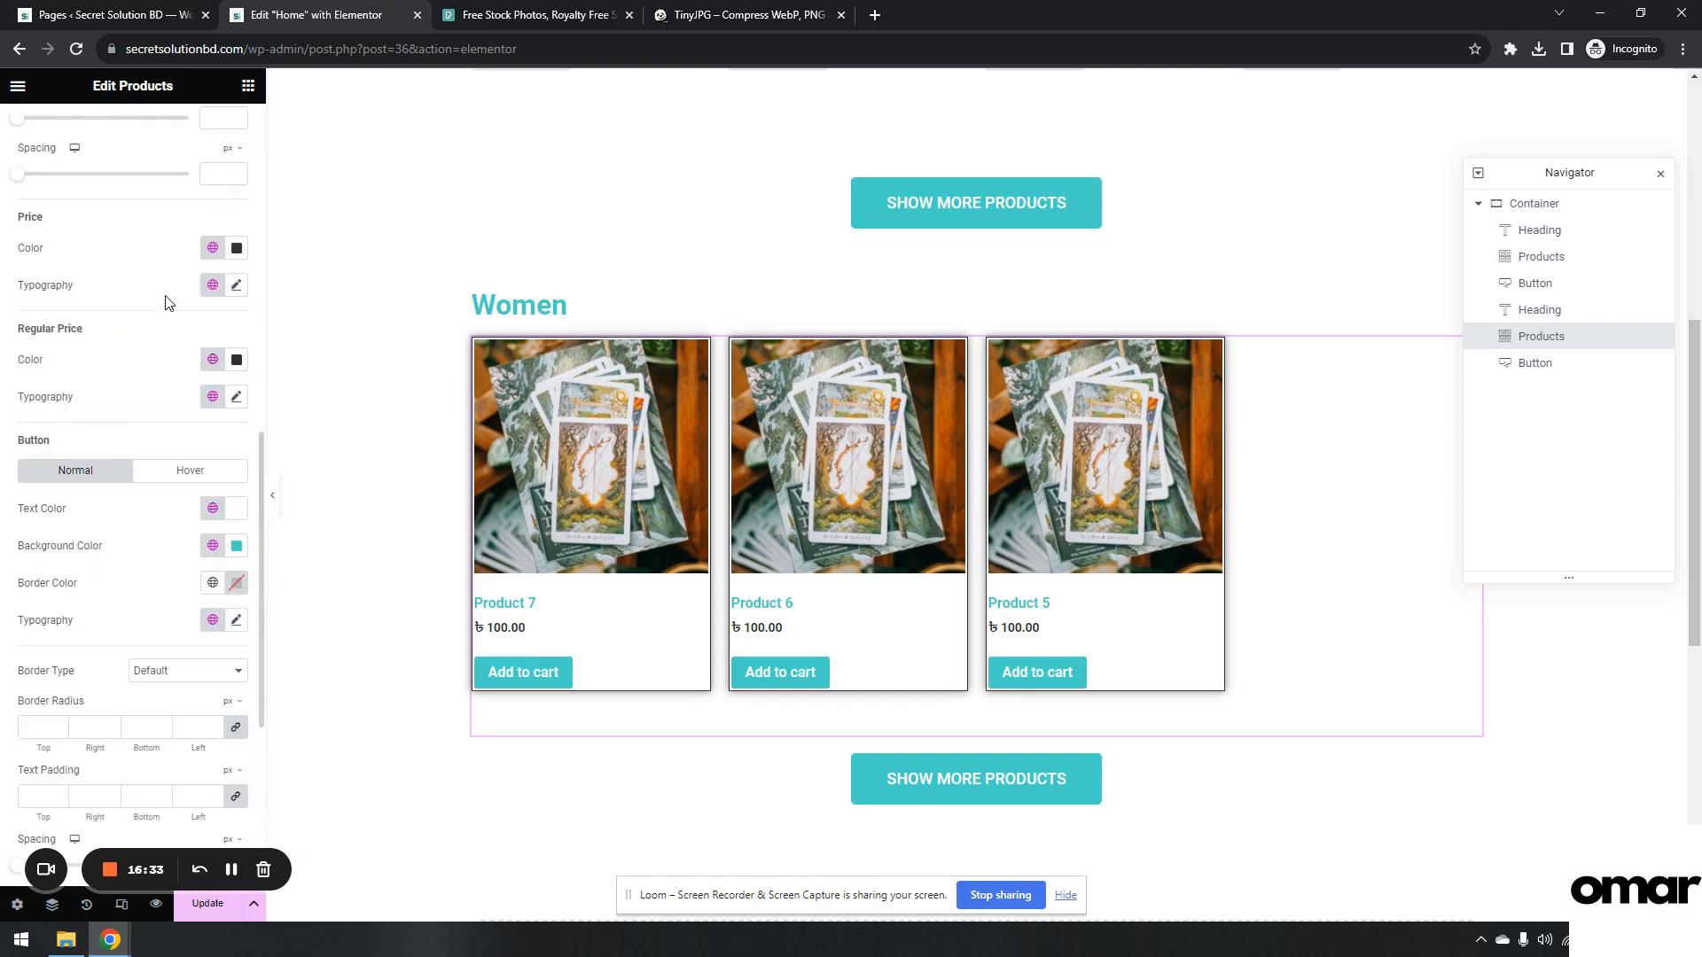
scroll(169, 303, up, 9)
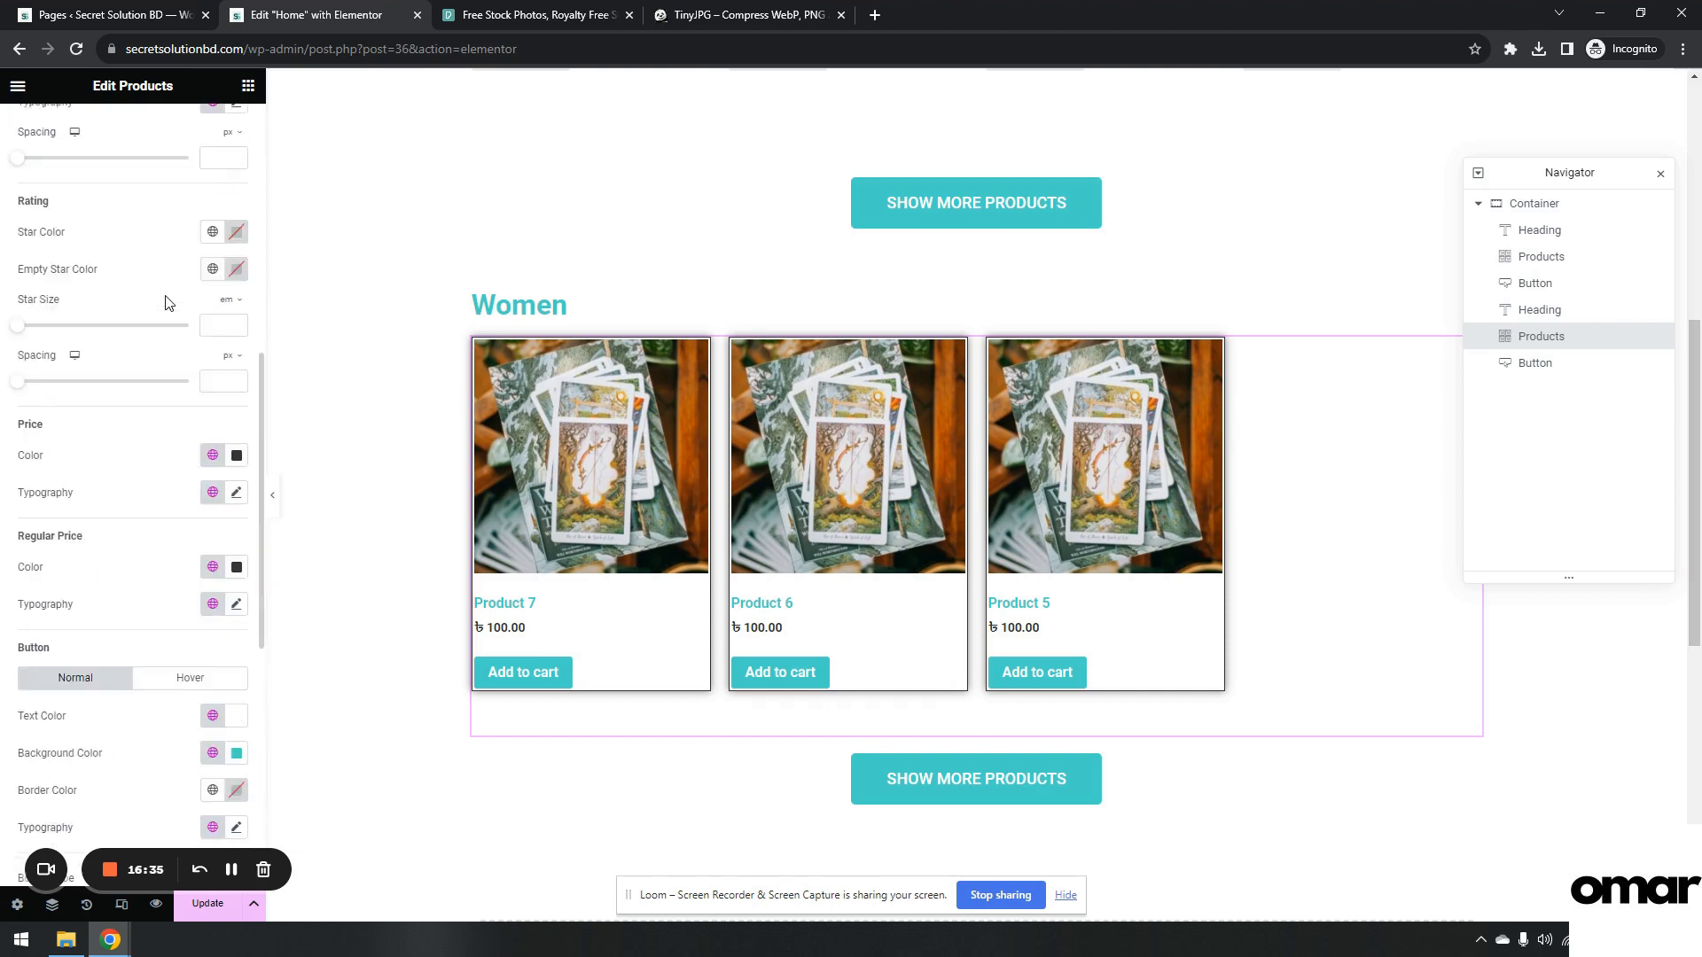
scroll(168, 302, down, 4)
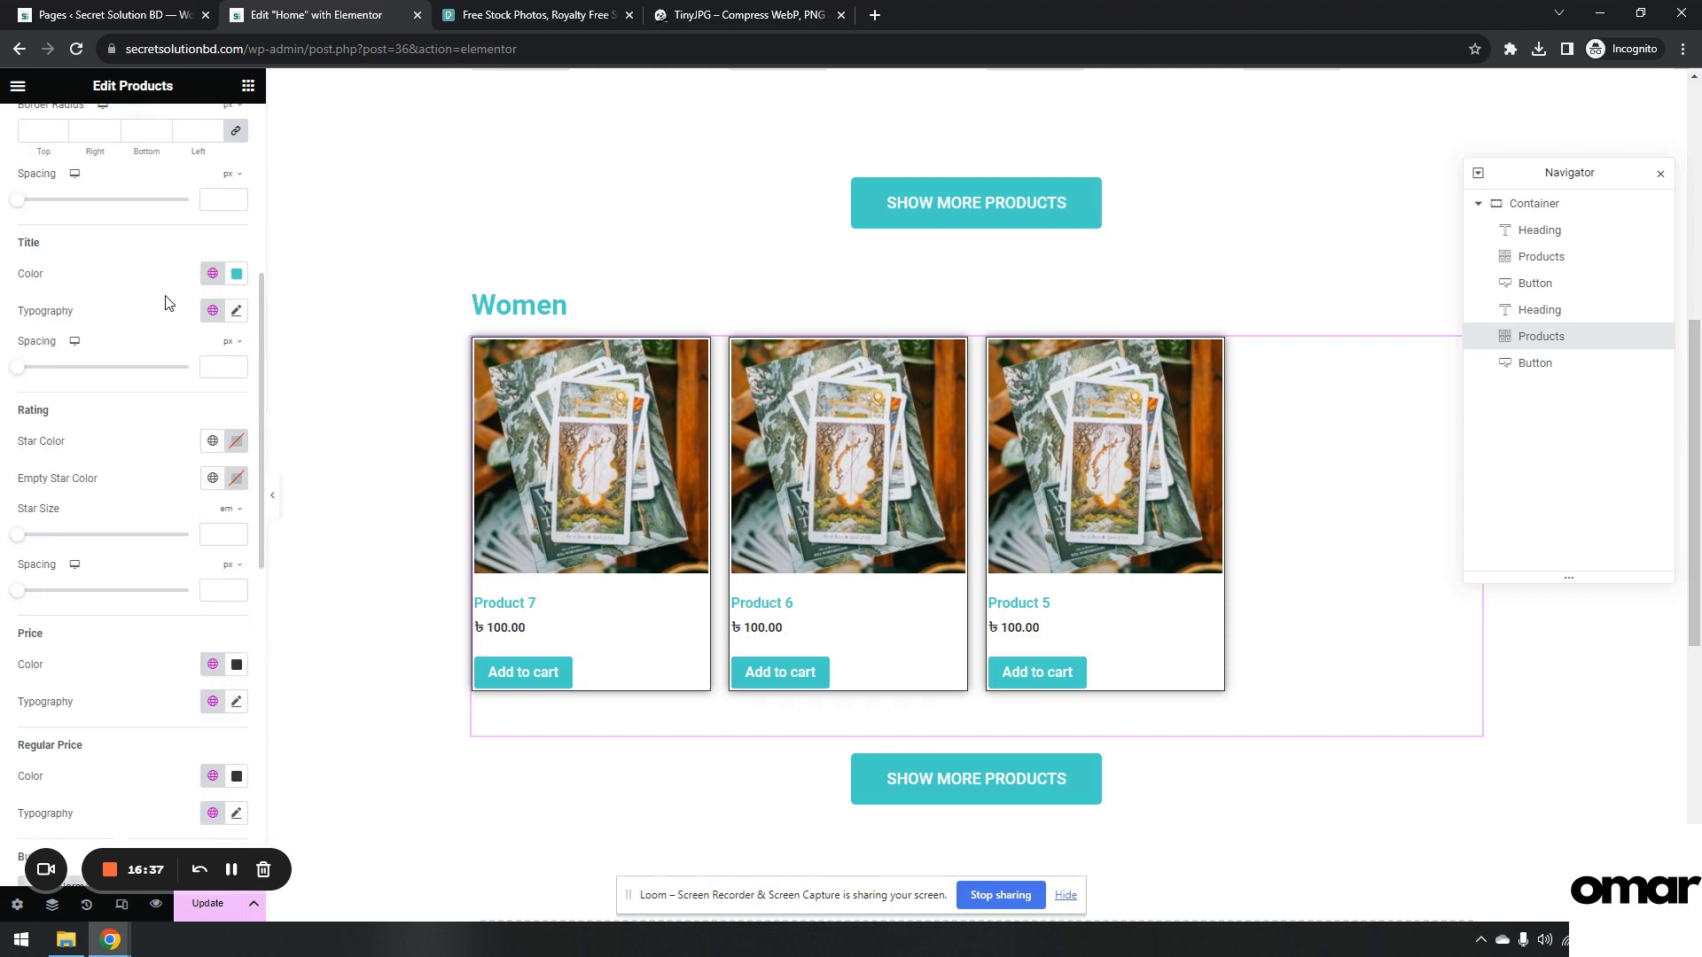
scroll(169, 302, down, 4)
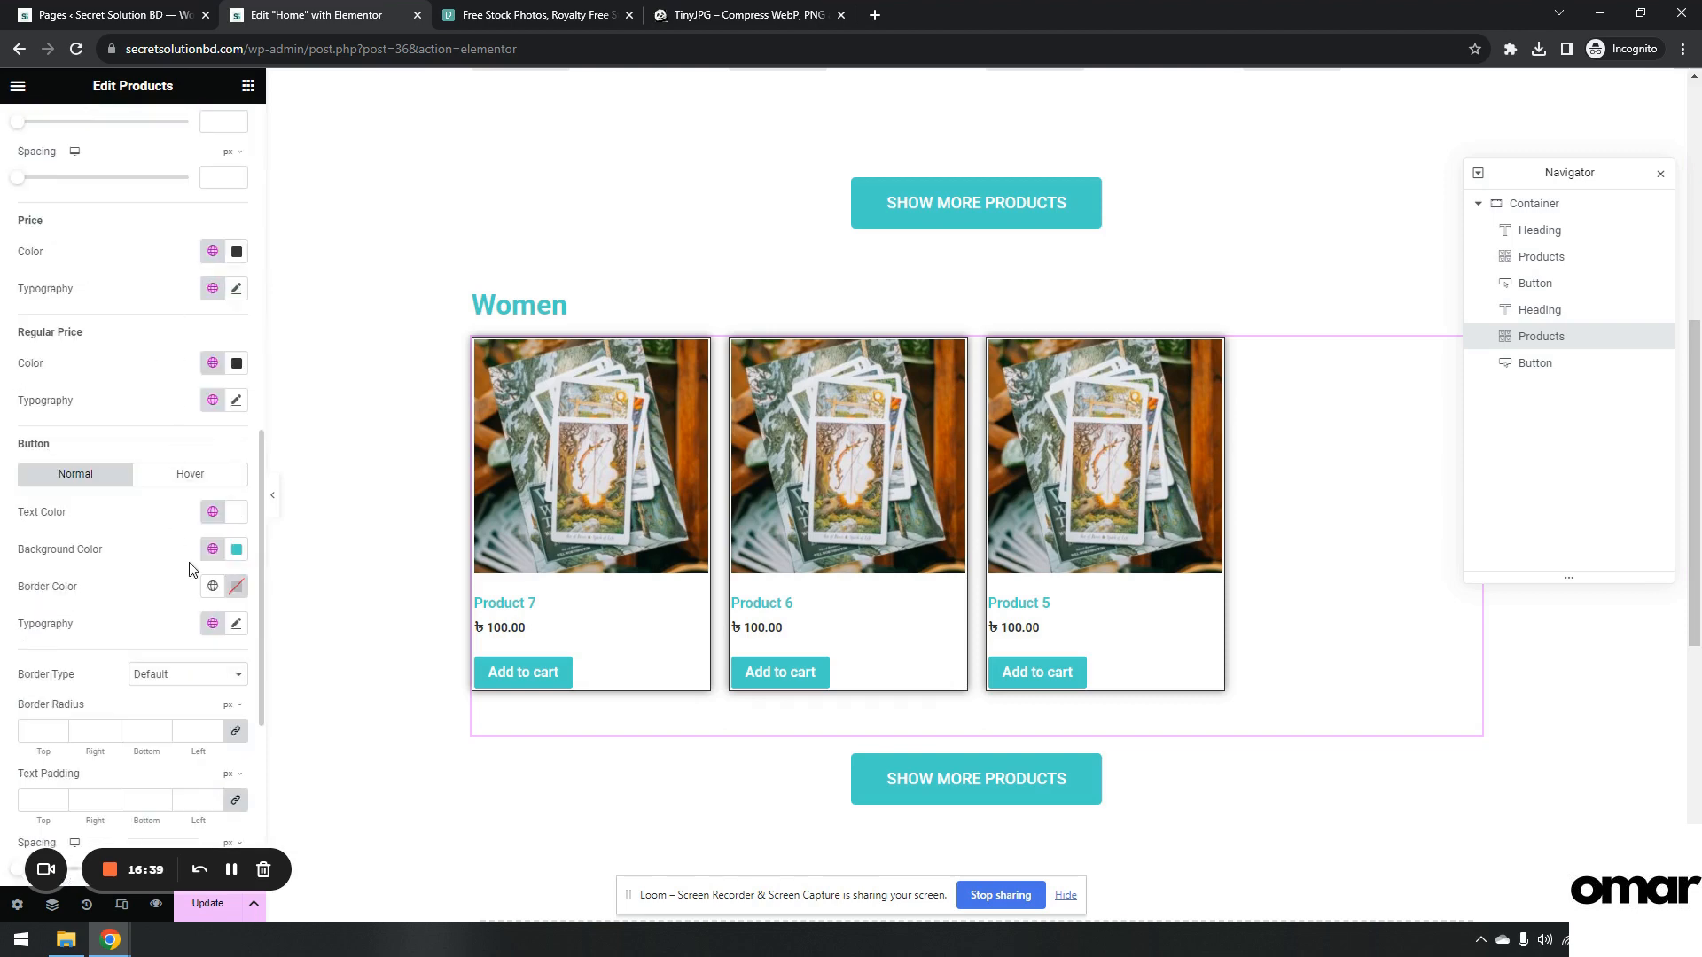
scroll(176, 570, down, 2)
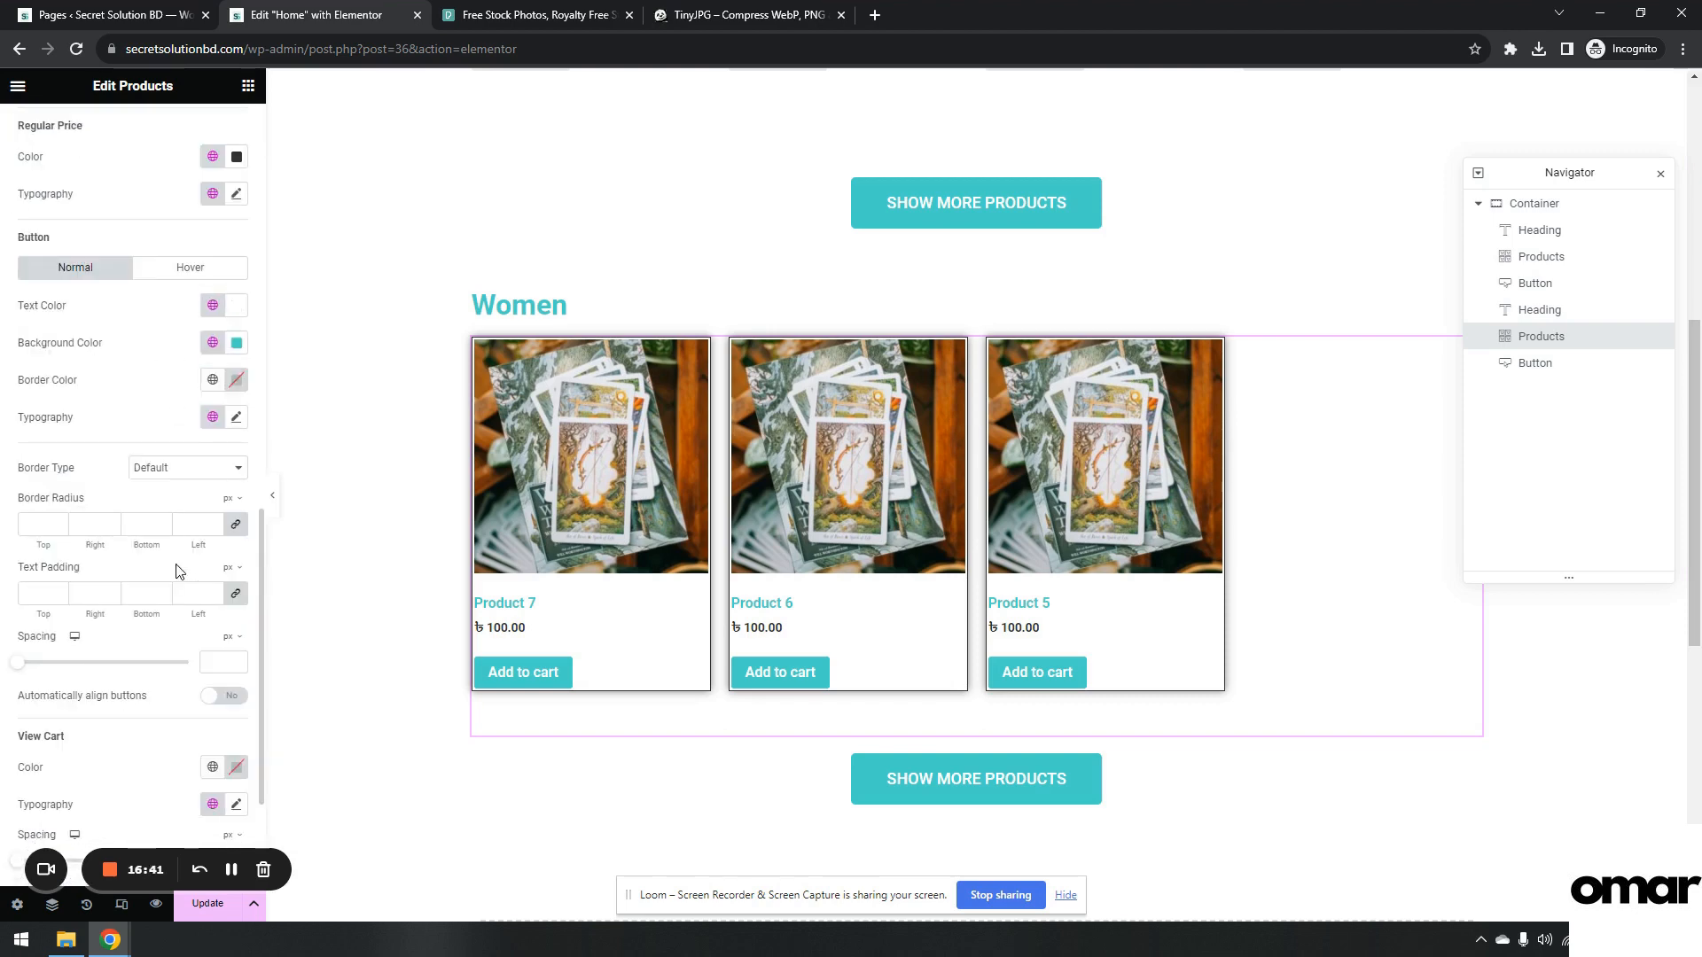
scroll(168, 514, down, 2)
scroll(168, 514, up, 12)
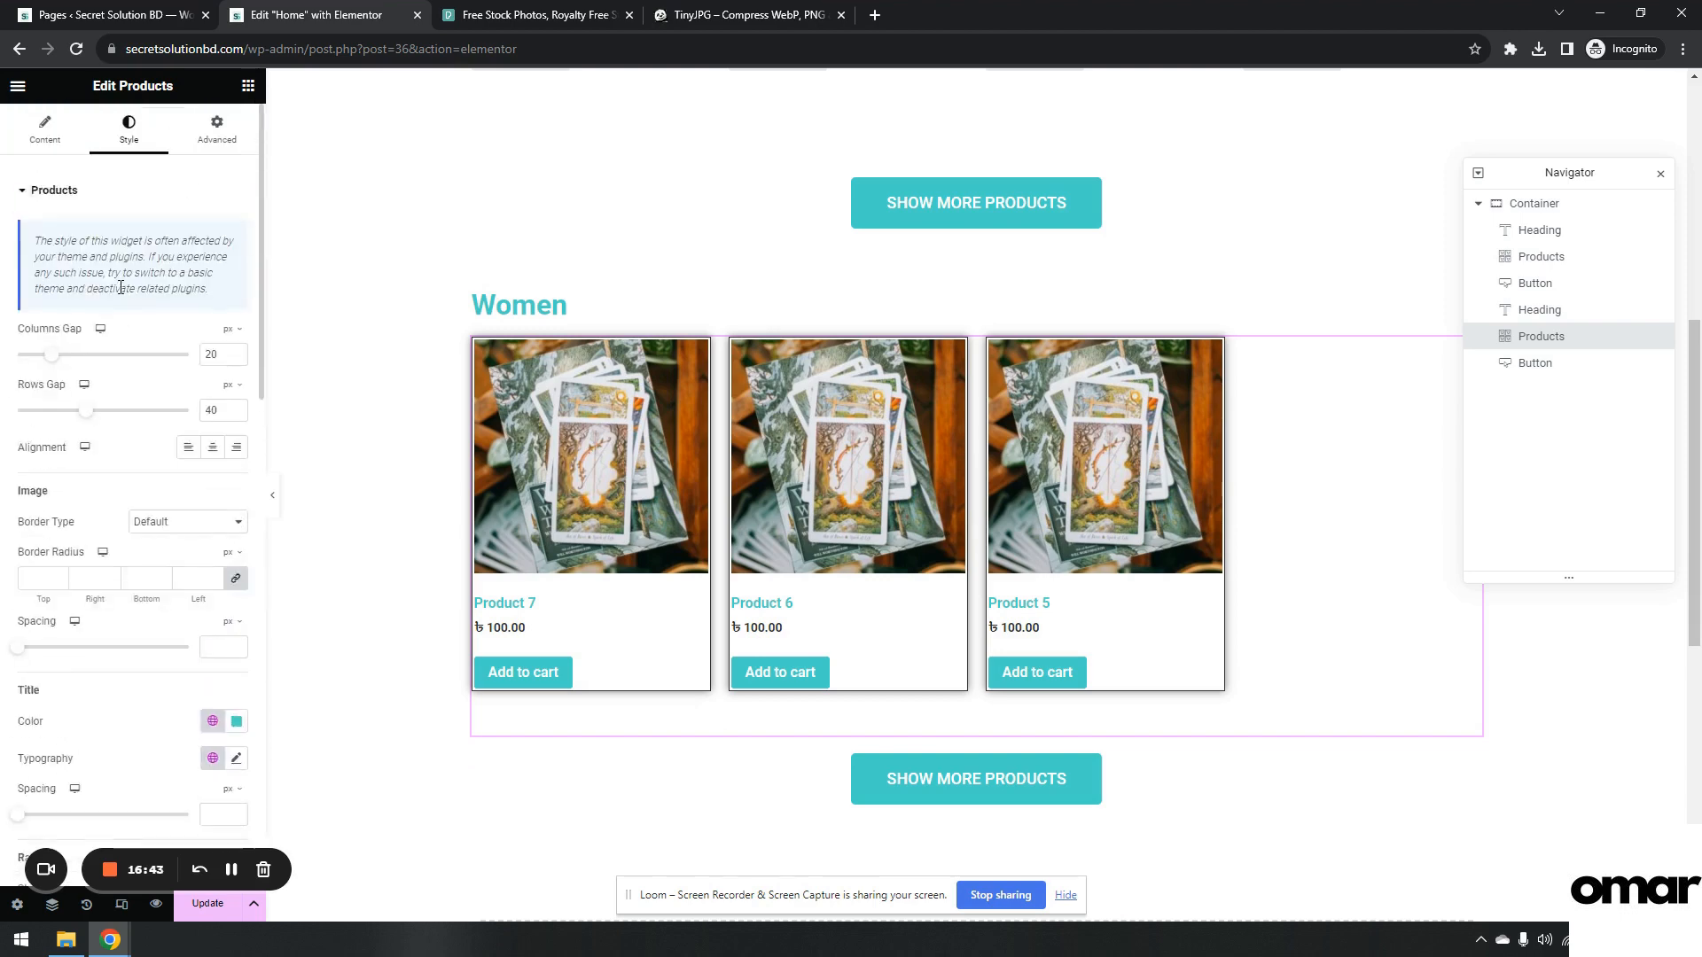
Set the Women product boxes' border width to 0 px, preview the page at full width and update it.
click(81, 207)
click(83, 253)
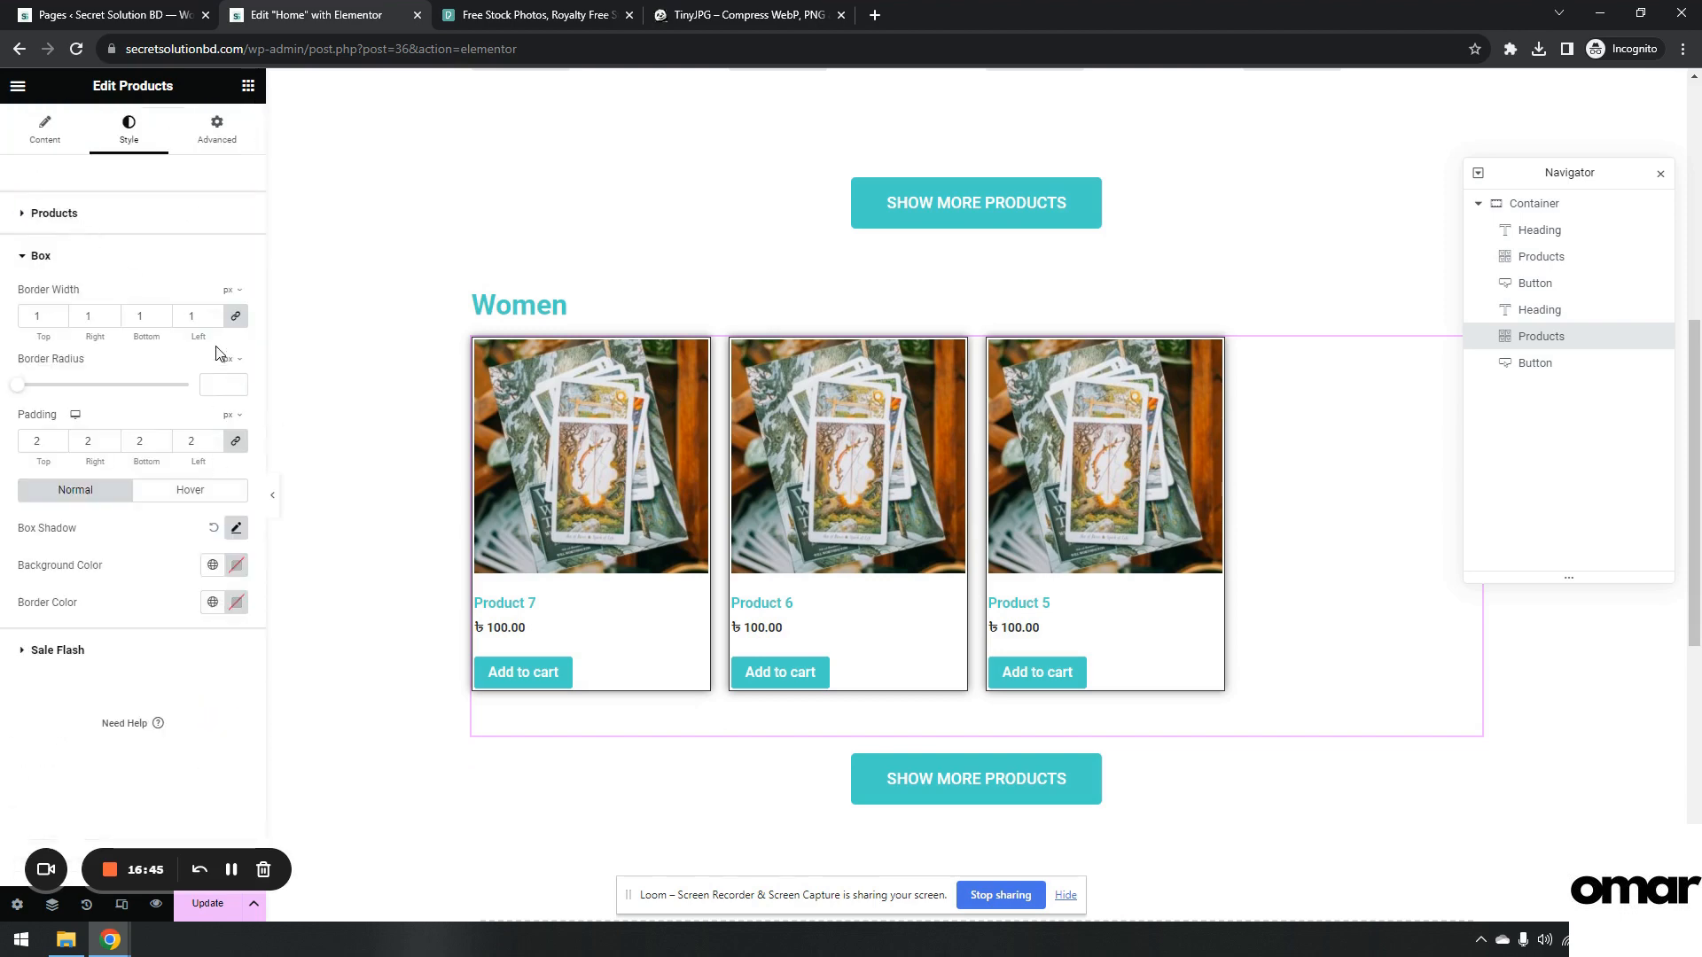
click(214, 320)
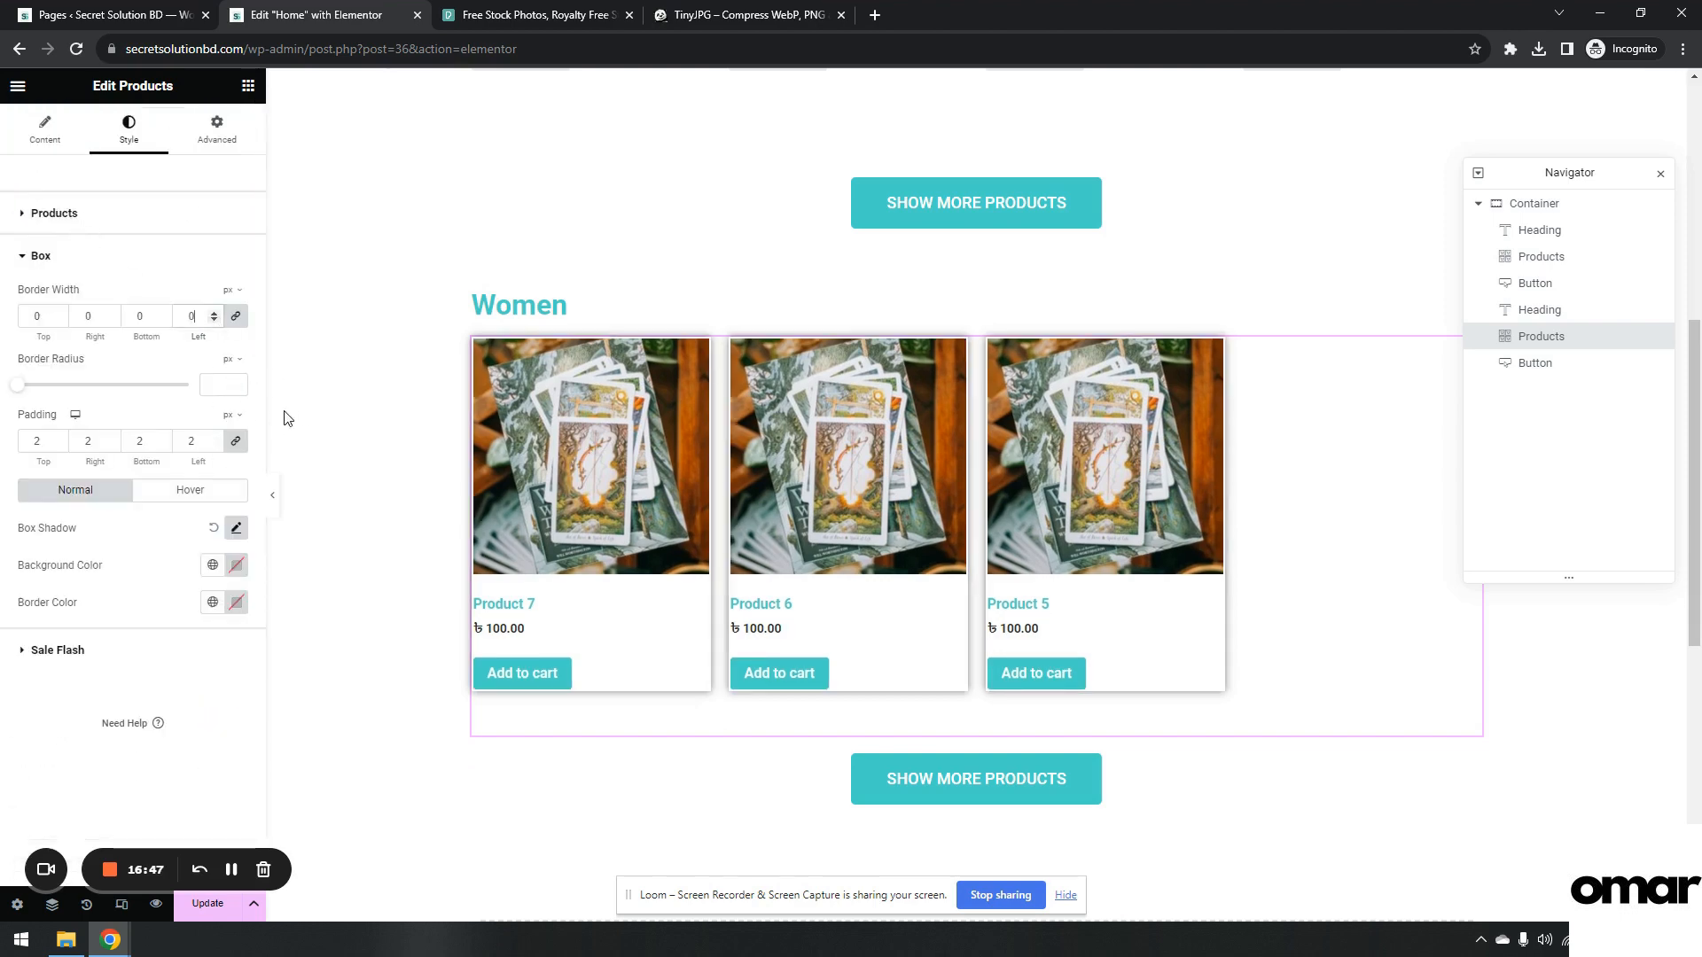
click(273, 494)
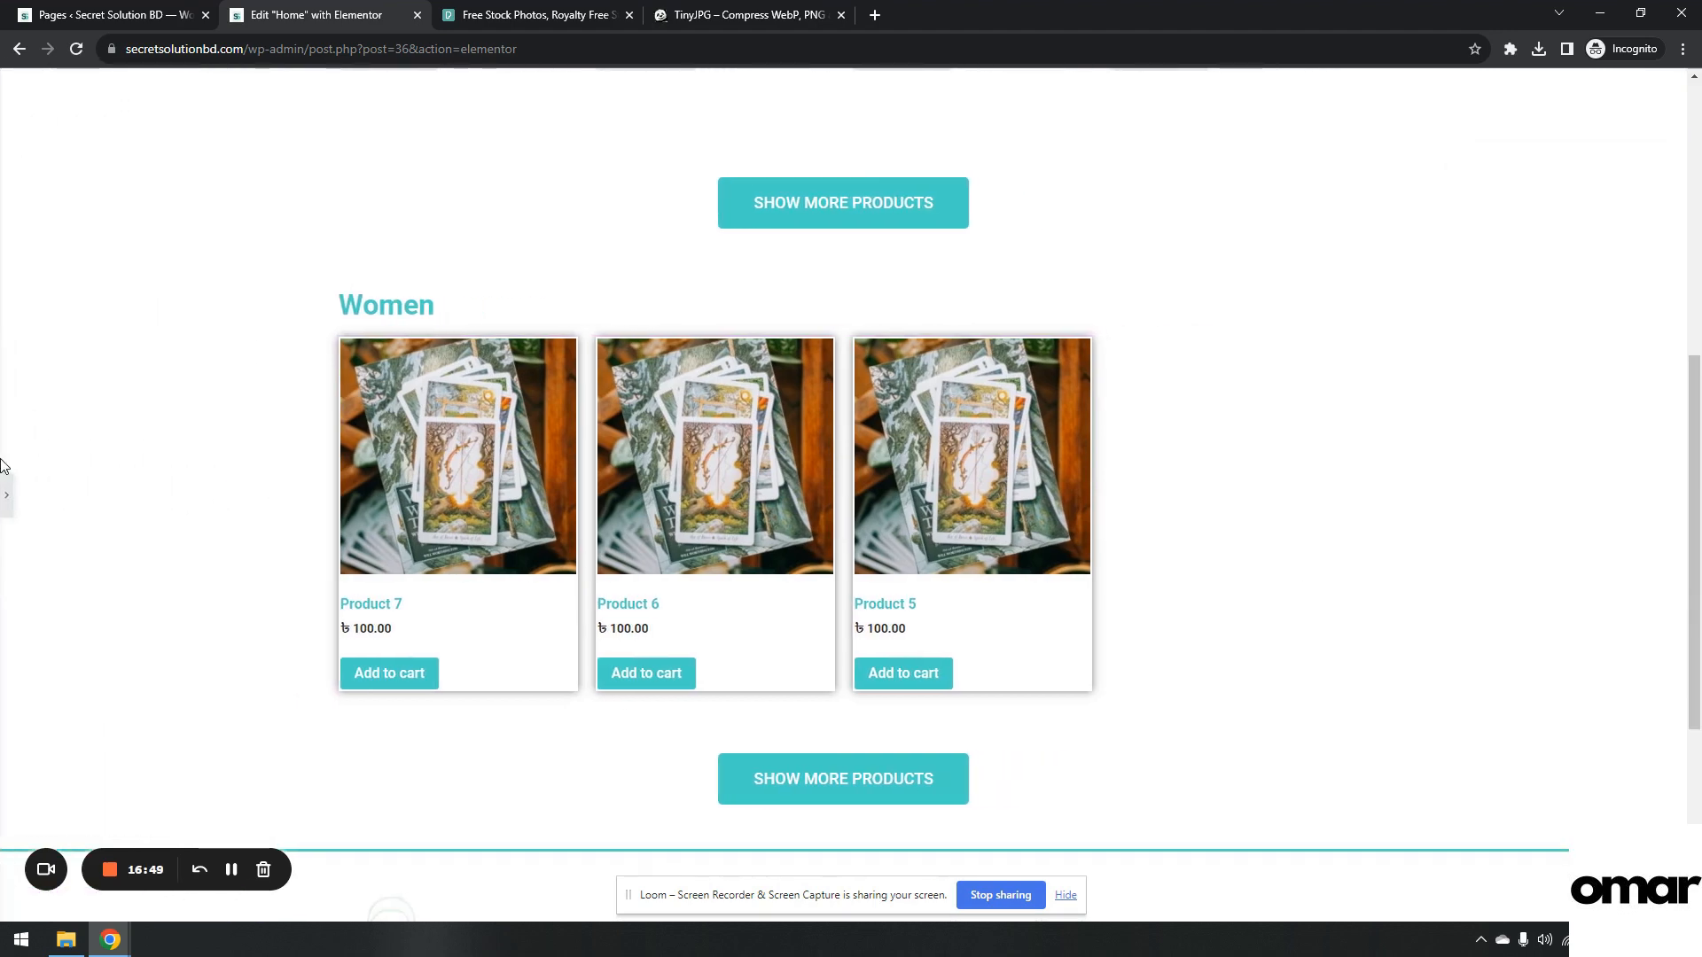
click(6, 494)
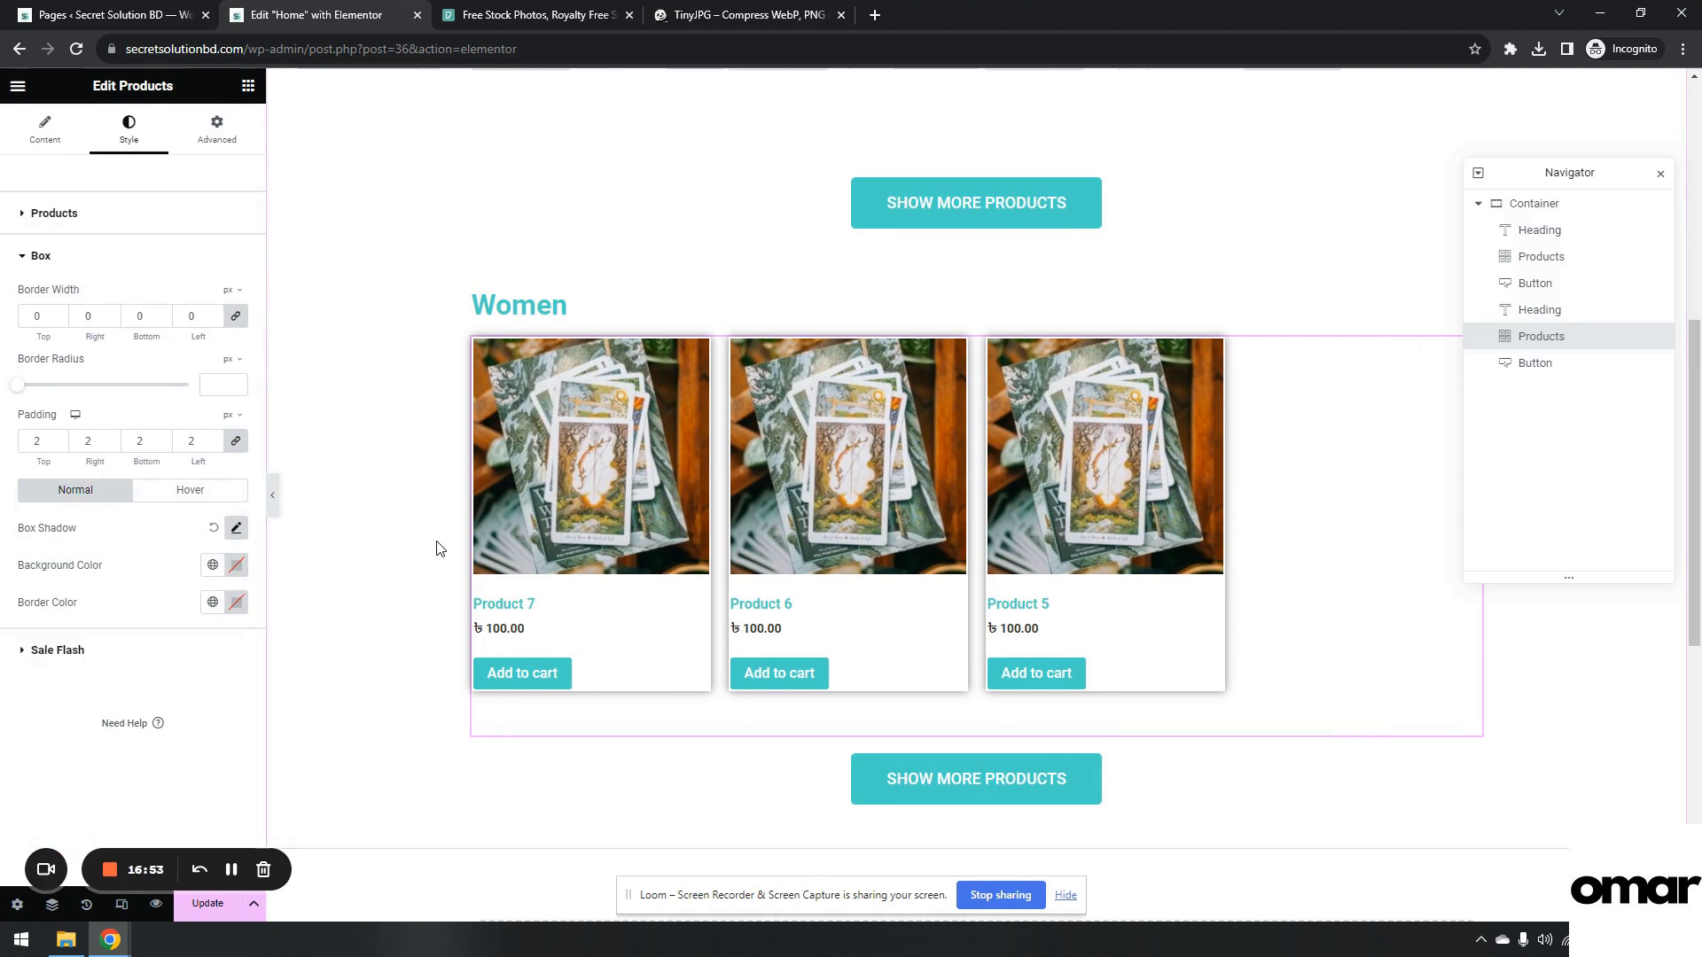
click(208, 903)
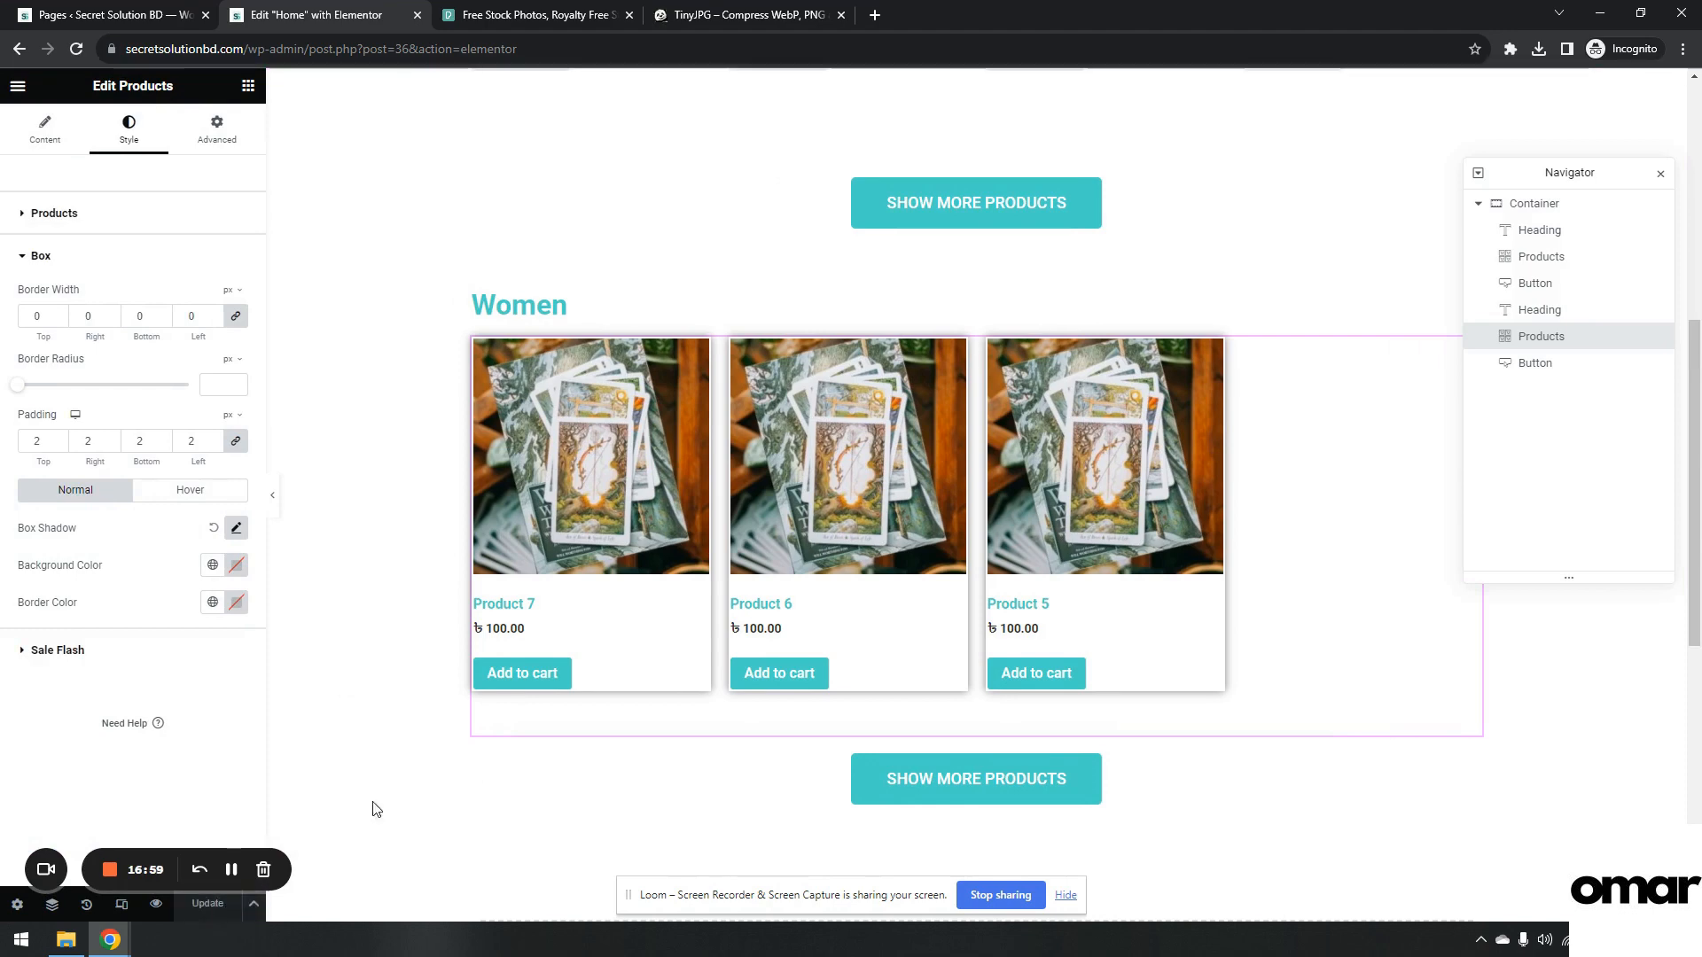
Copy the Women products widget's style onto the Men products widget and update the page.
scroll(523, 716, up, 7)
scroll(716, 467, down, 7)
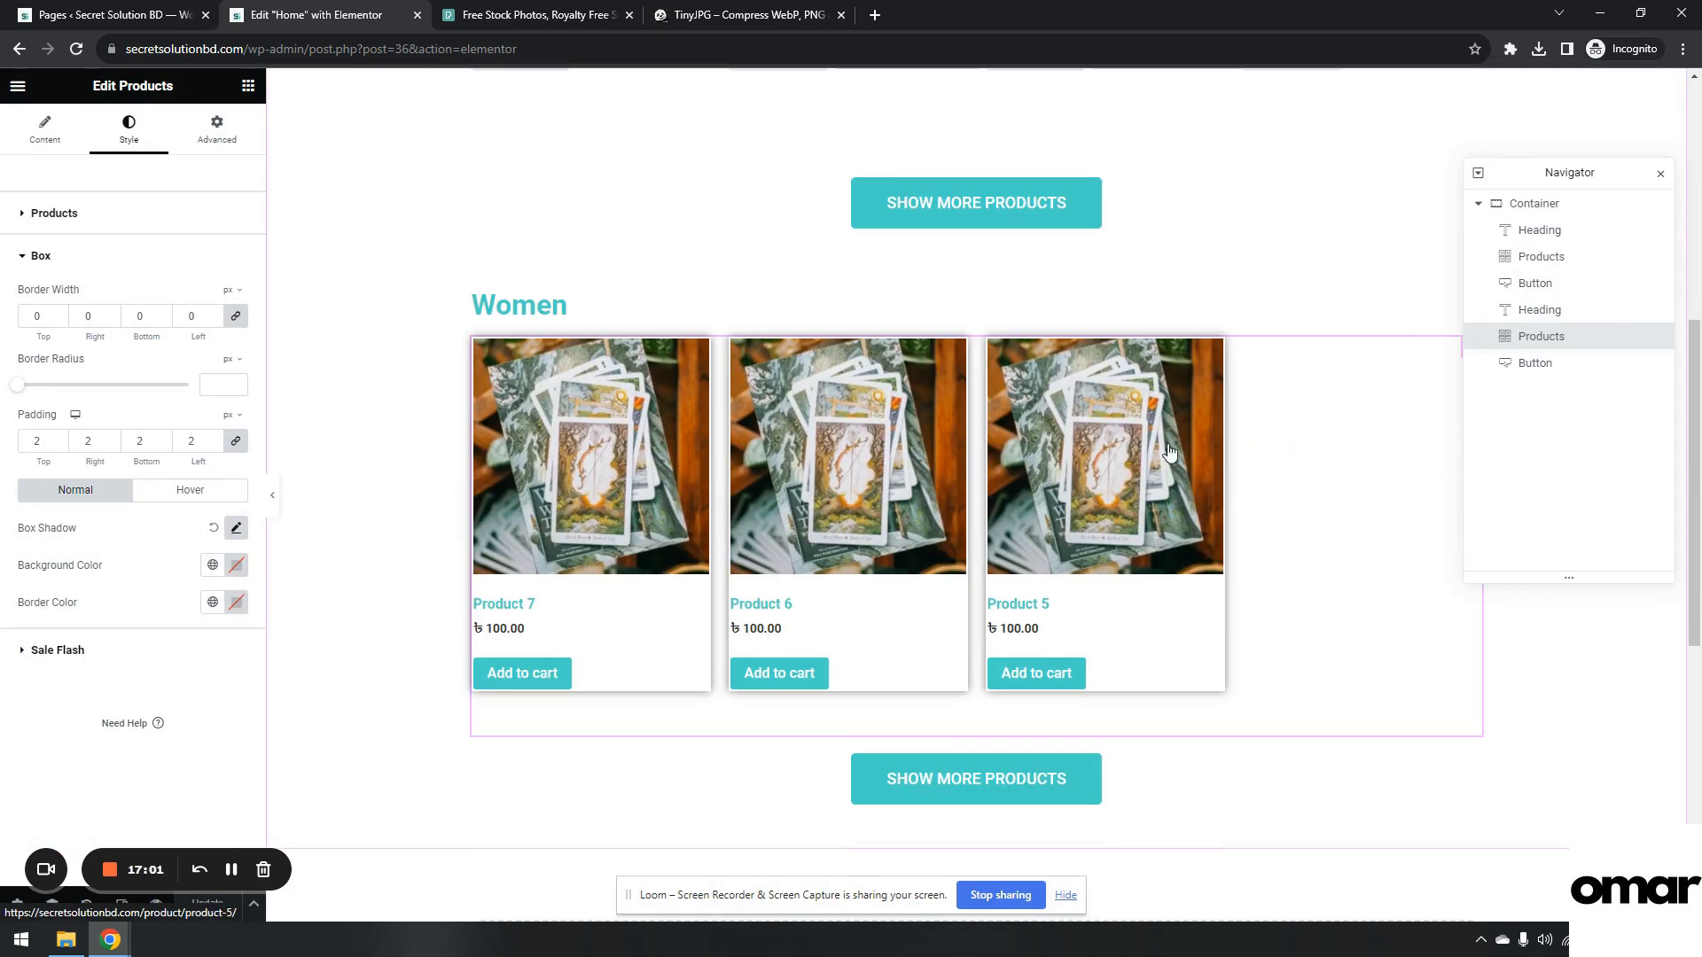
right_click(1349, 457)
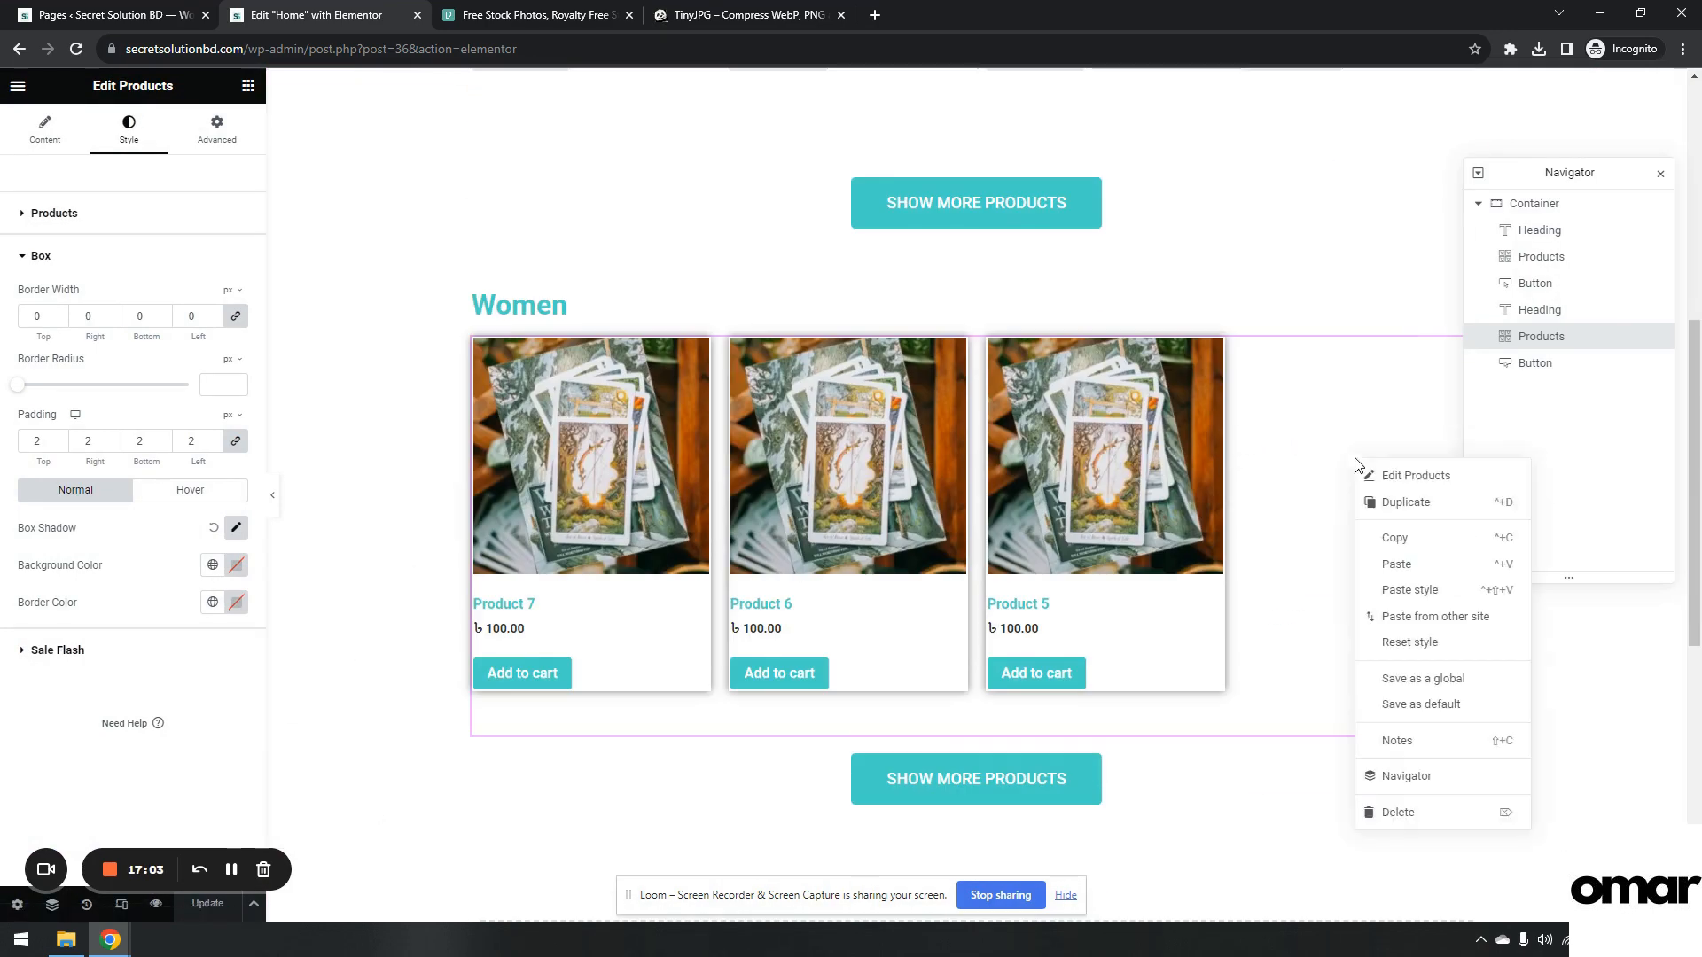
scroll(1303, 539, up, 7)
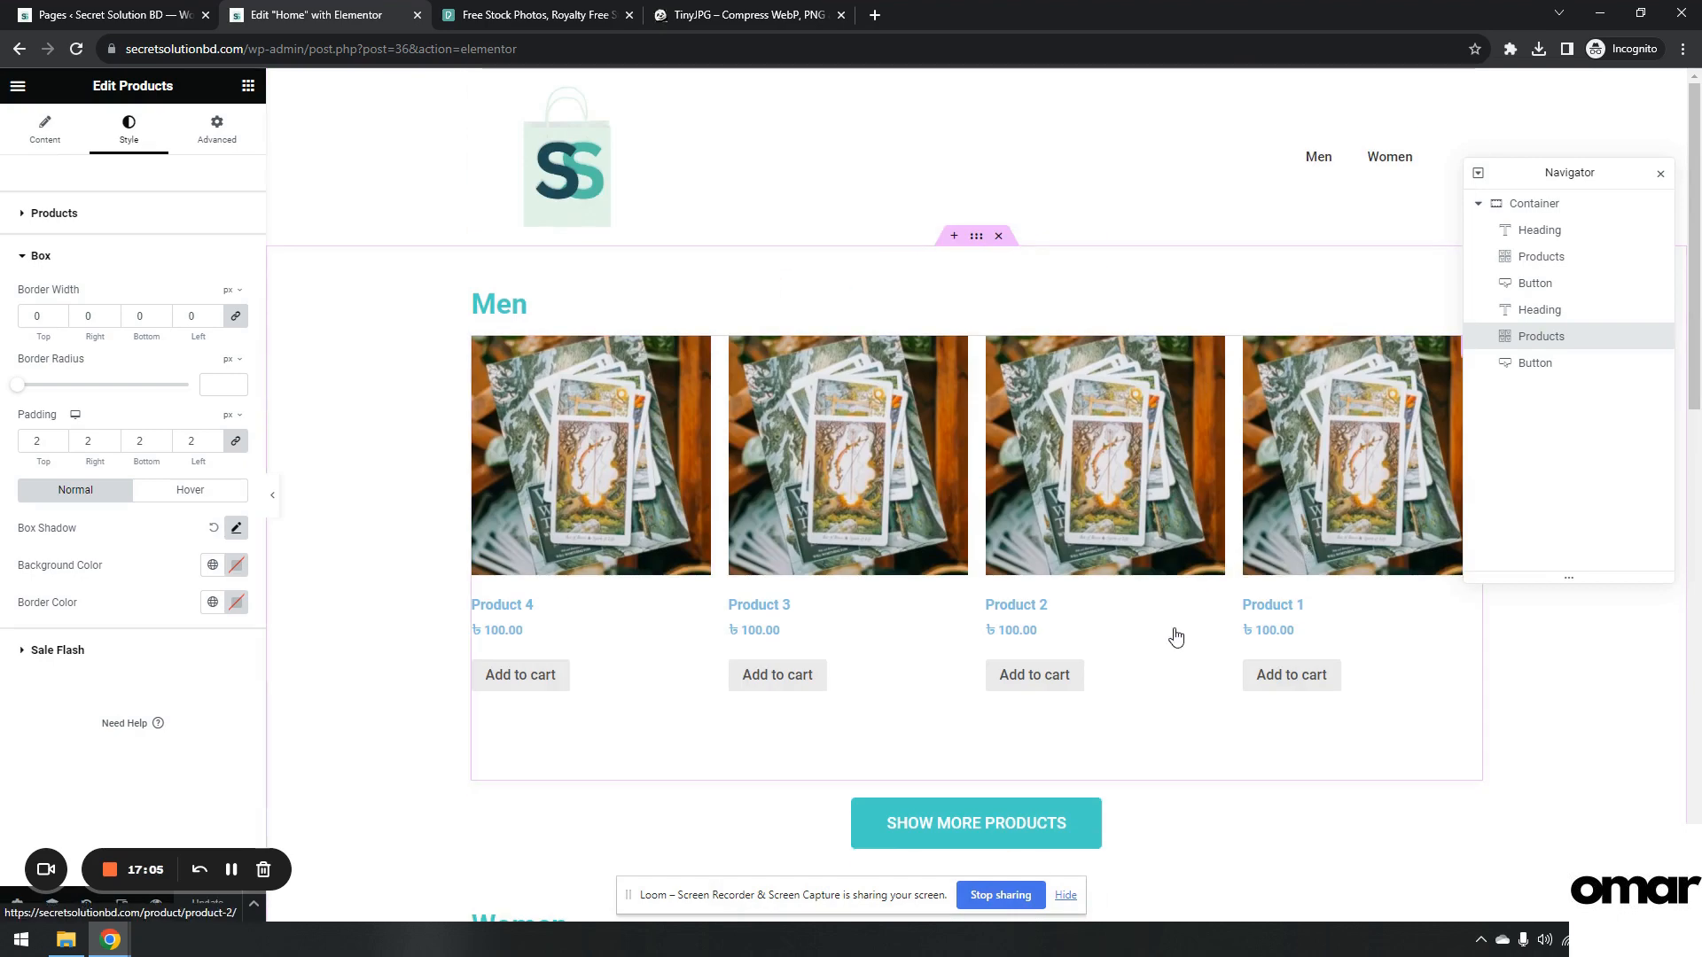
right_click(1176, 636)
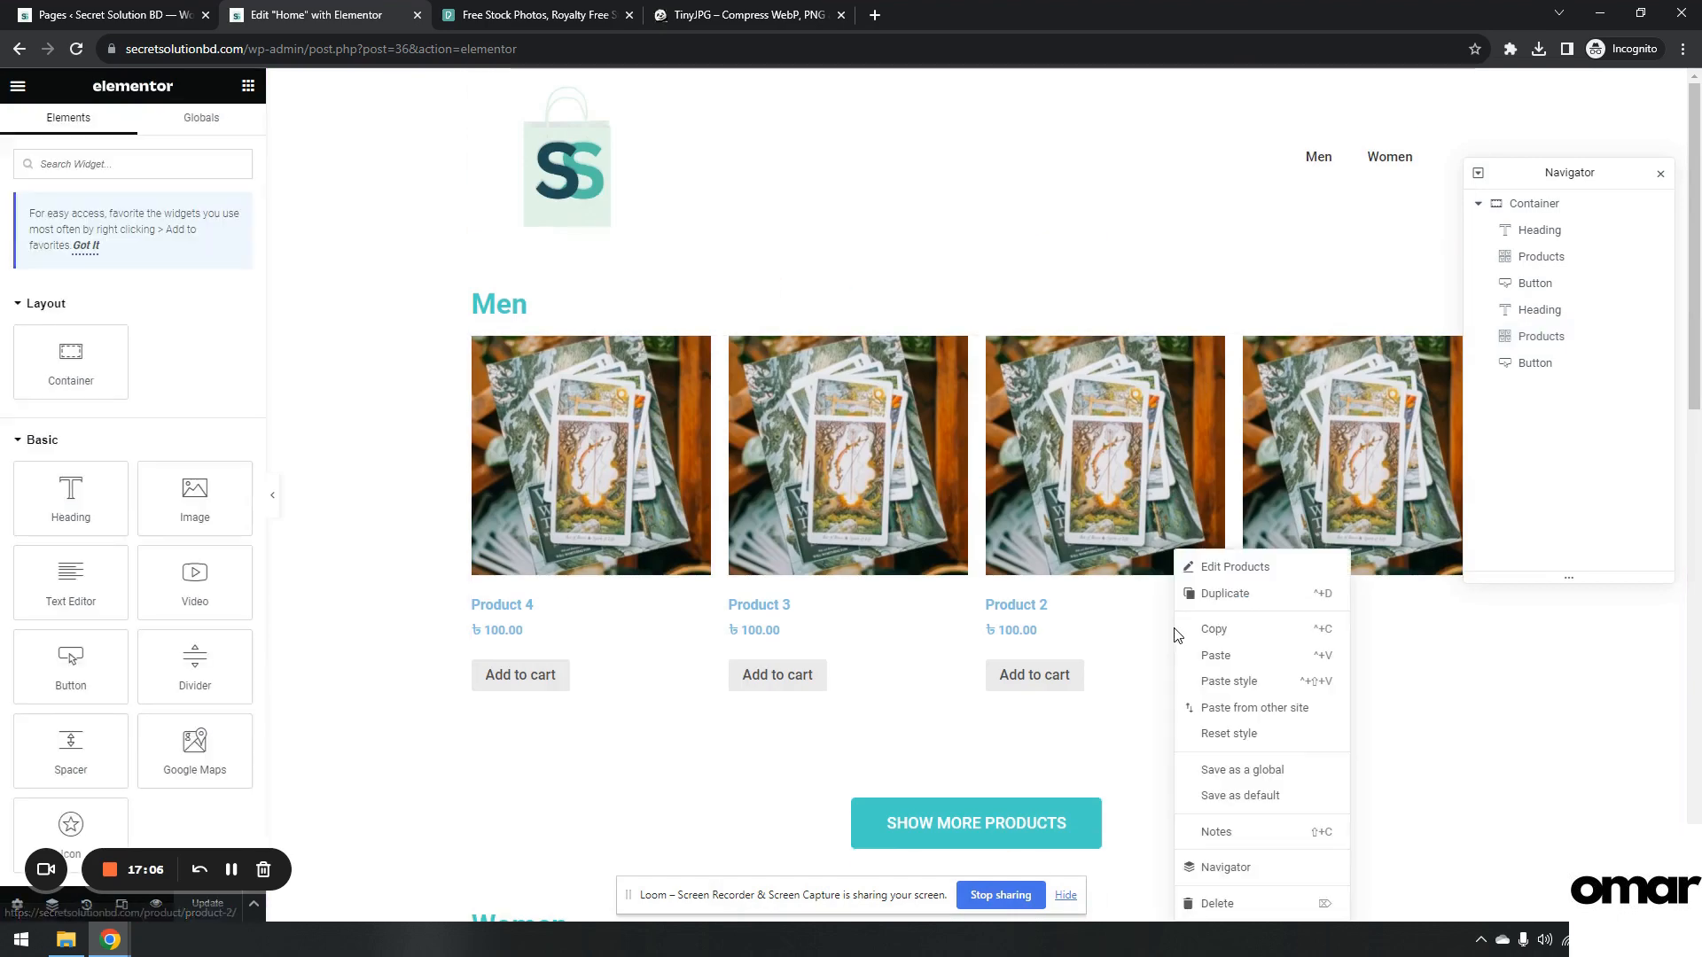
click(1244, 685)
click(198, 906)
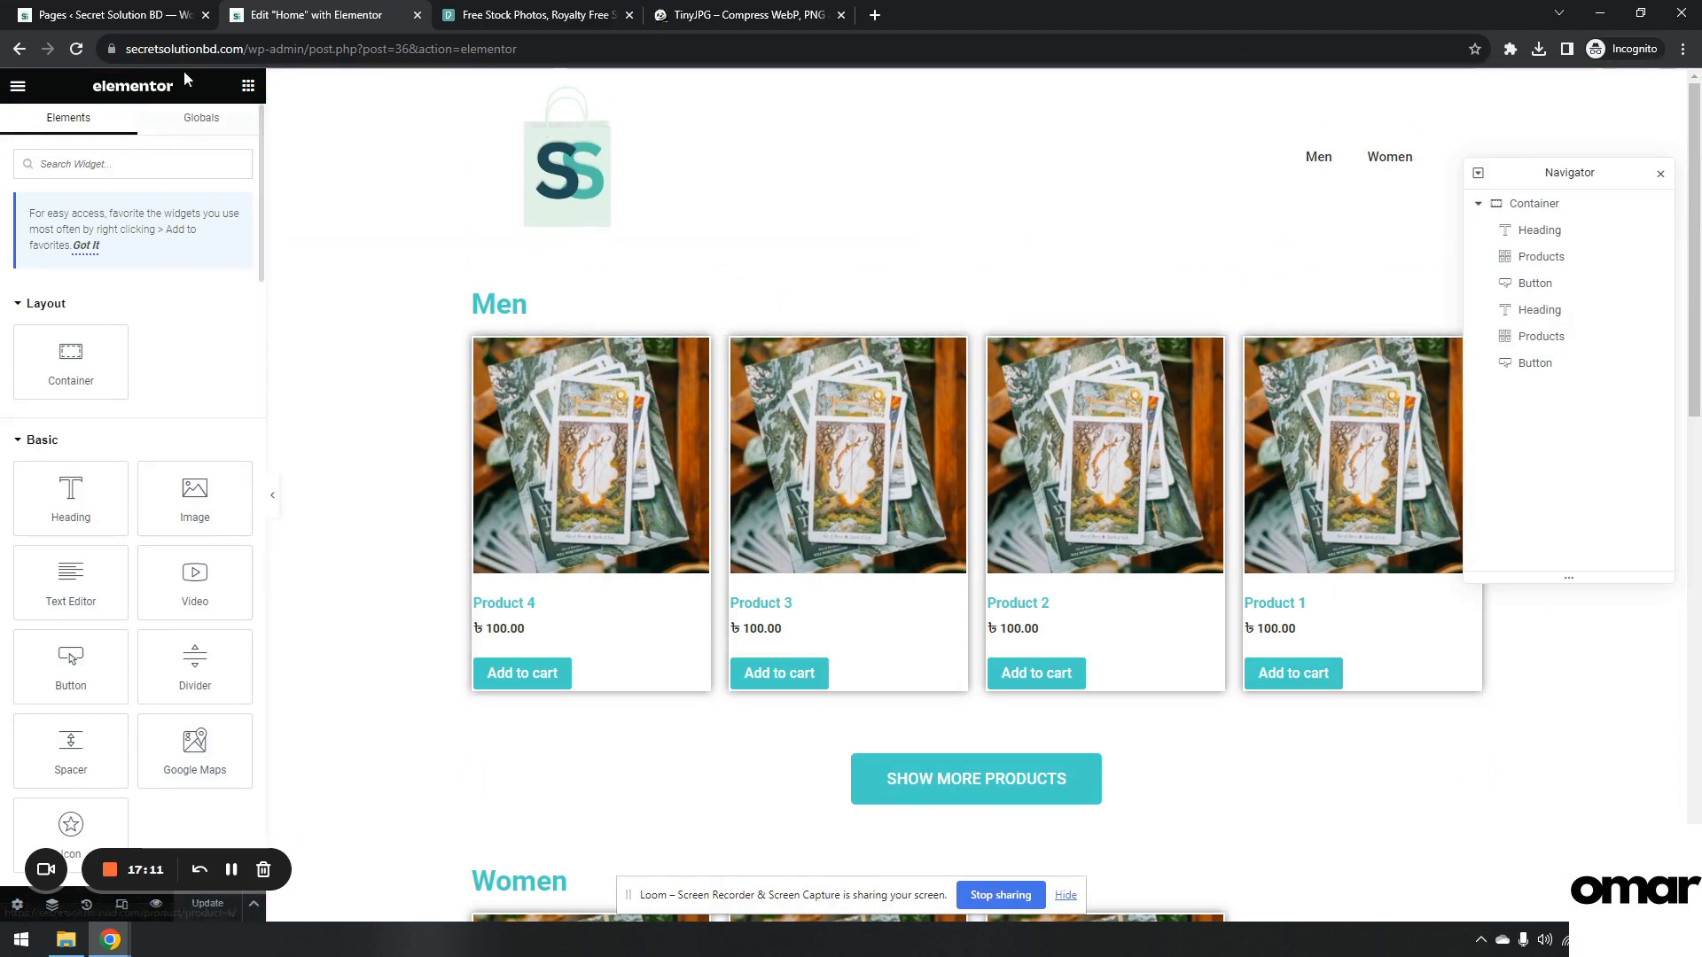
Open the live site in a new browser tab, check the home page down to the footer and test the Women section's SHOW MORE PRODUCTS button.
click(140, 16)
mouse_move(88, 83)
middle_click(55, 113)
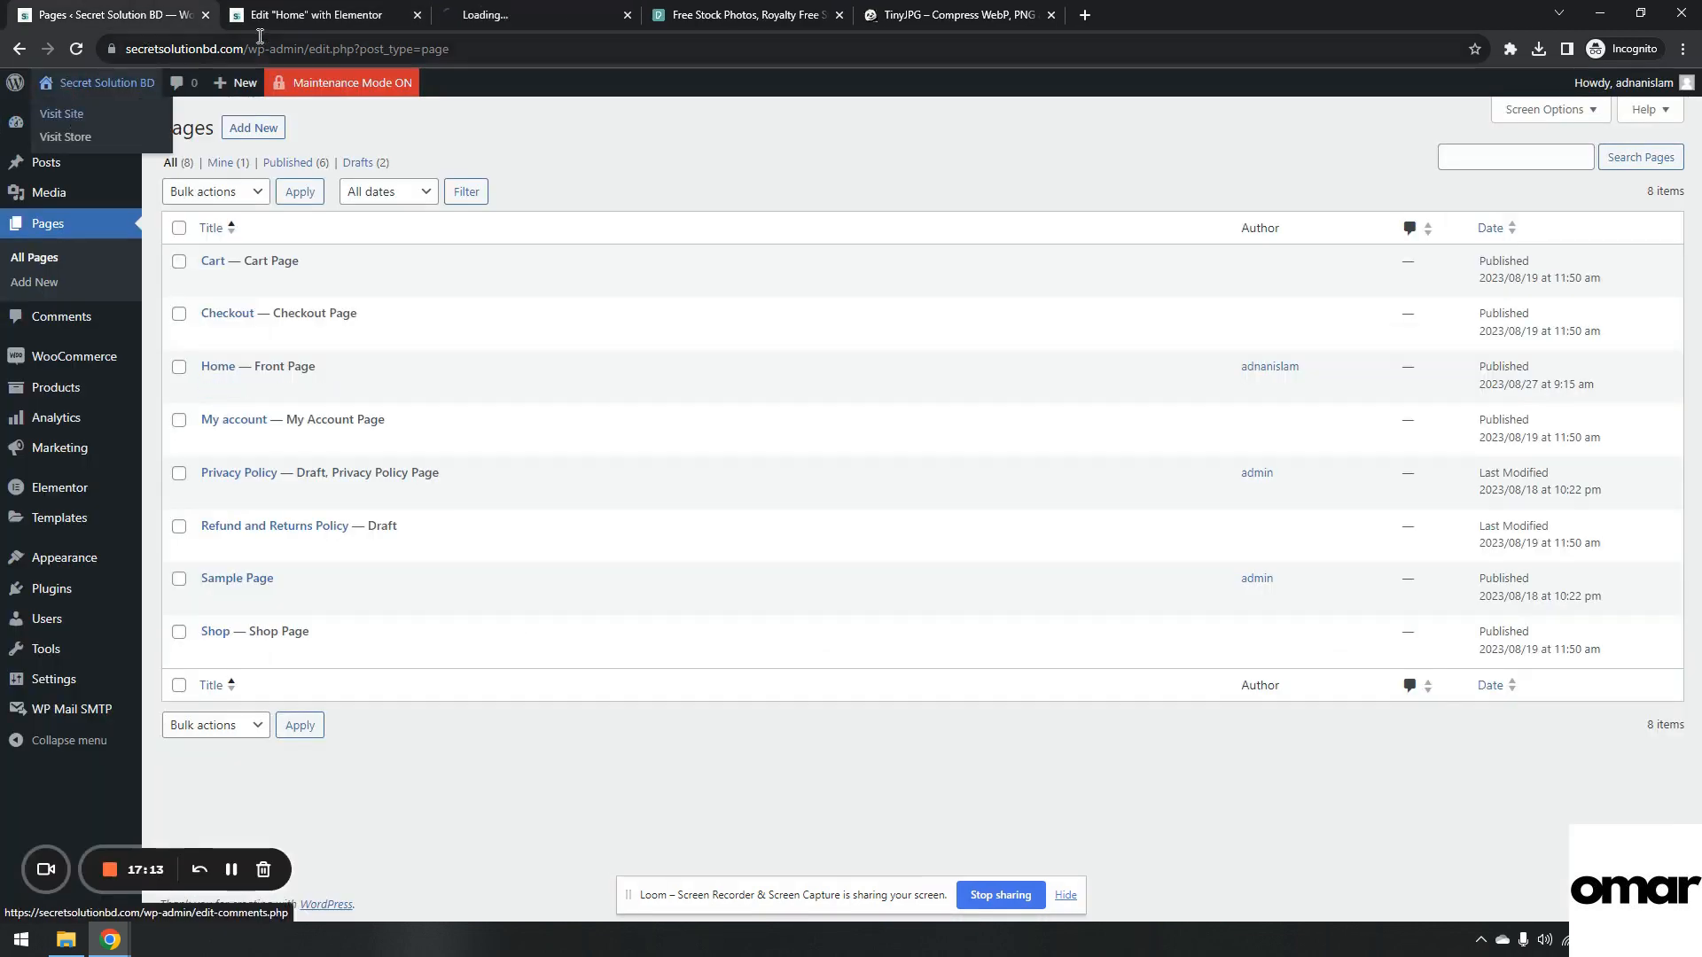
click(562, 11)
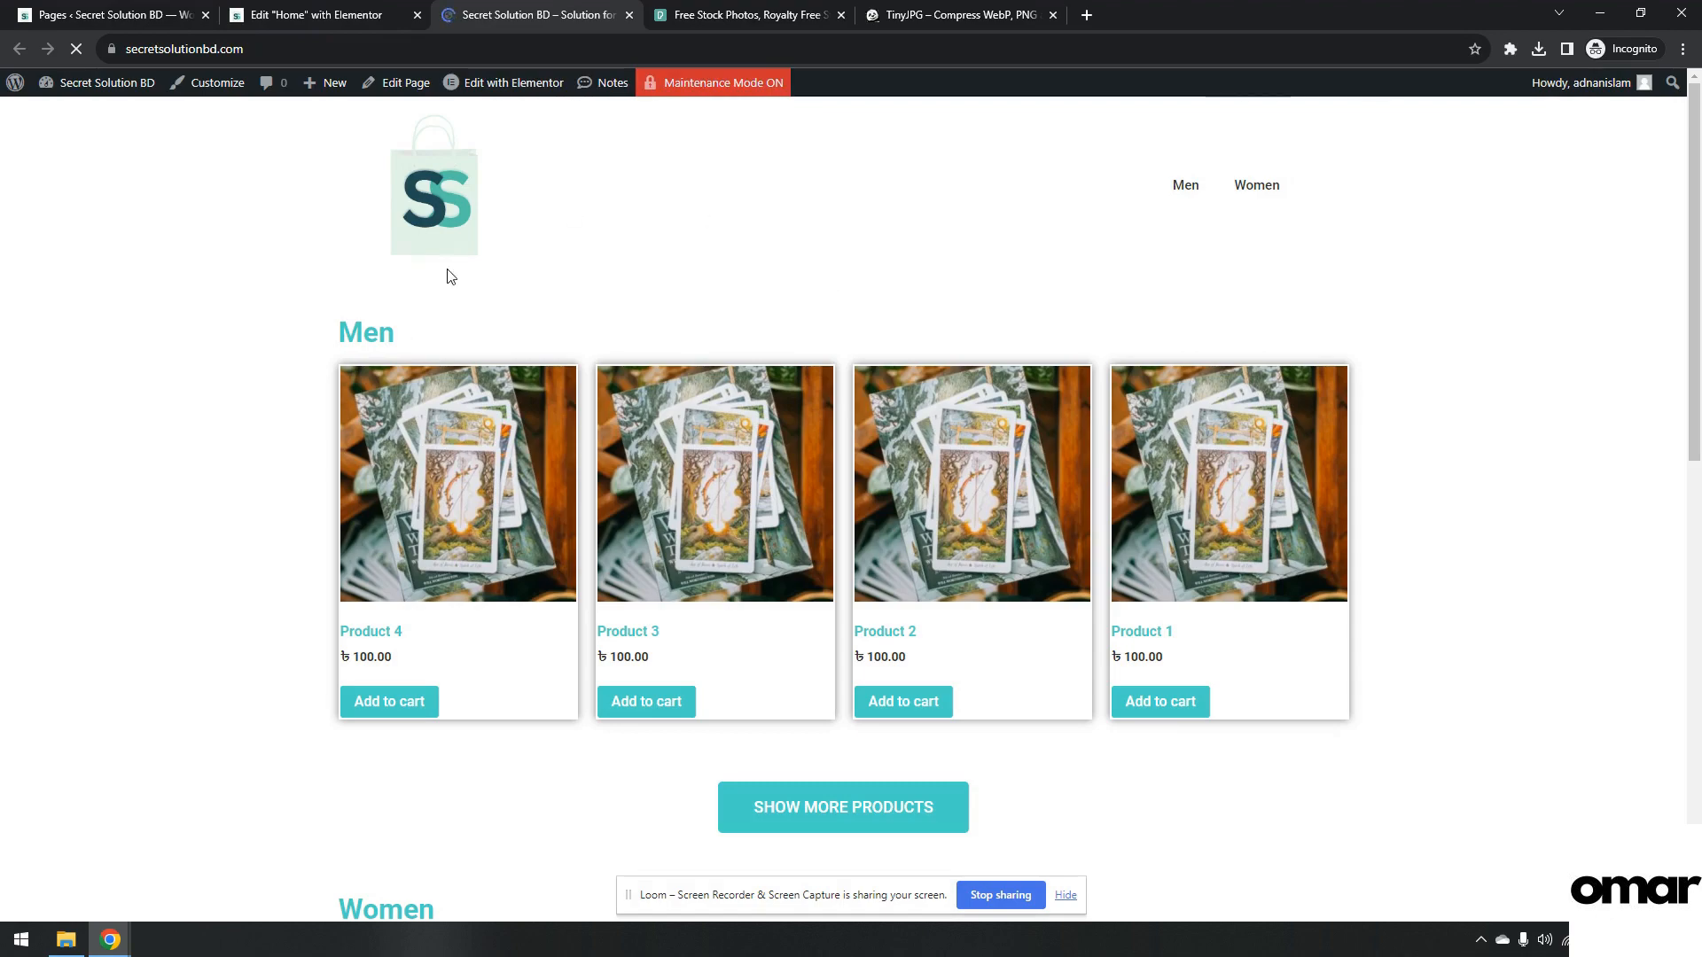
scroll(945, 343, down, 10)
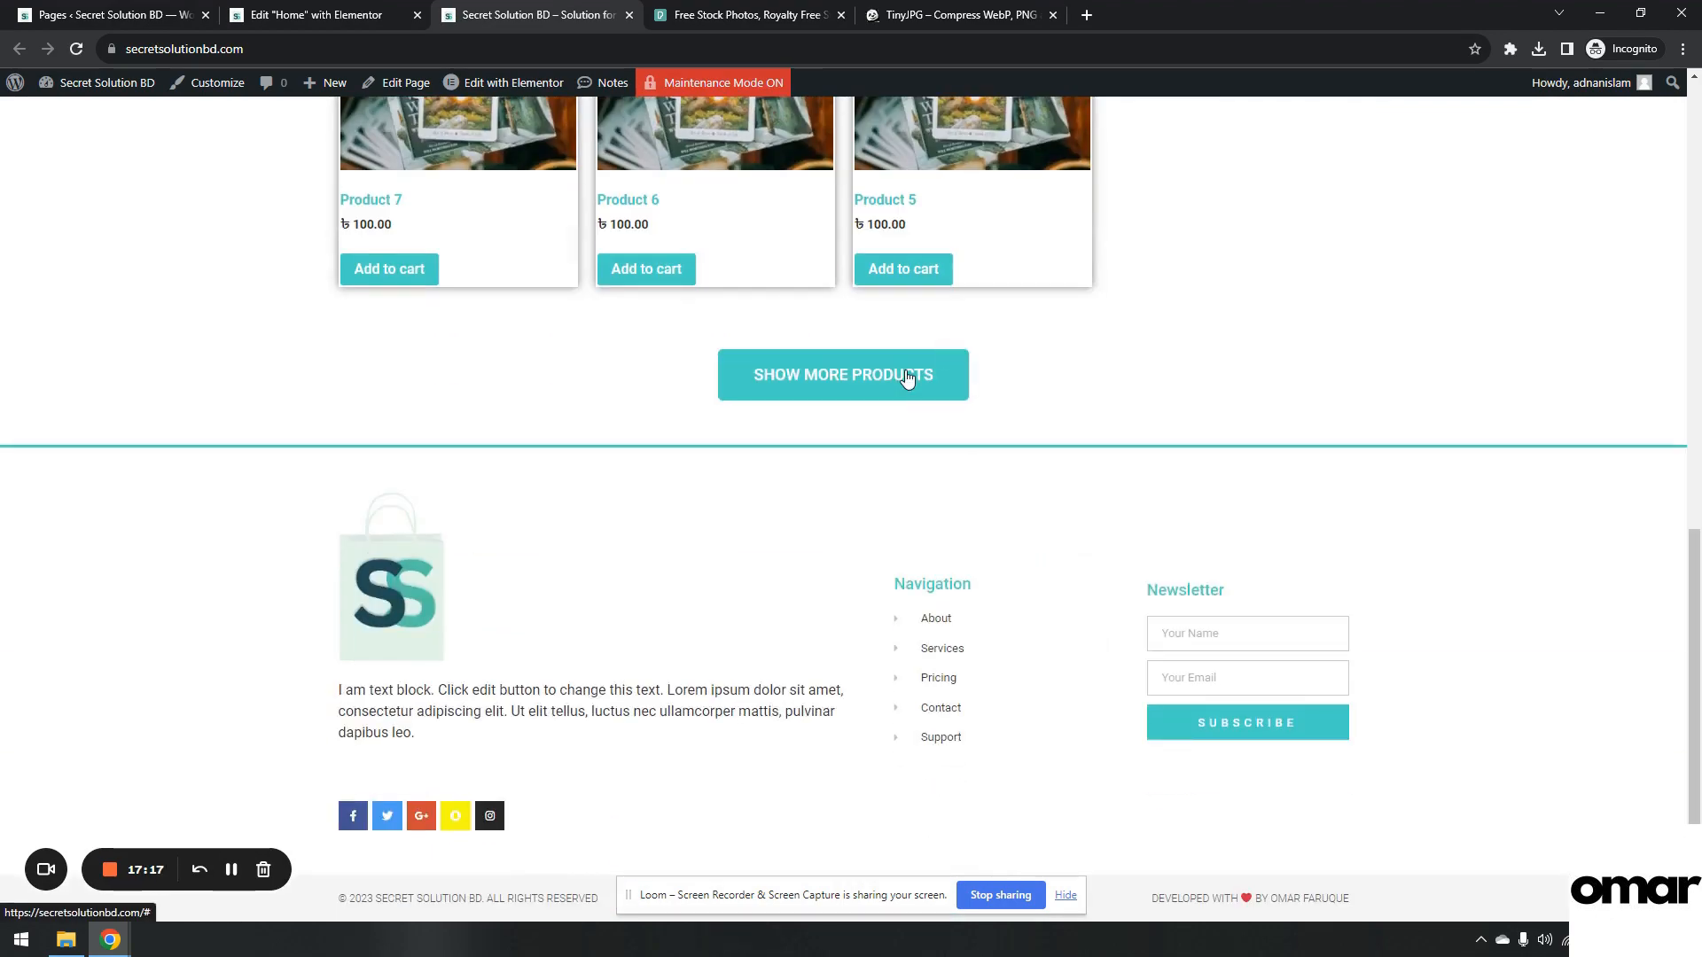
click(907, 378)
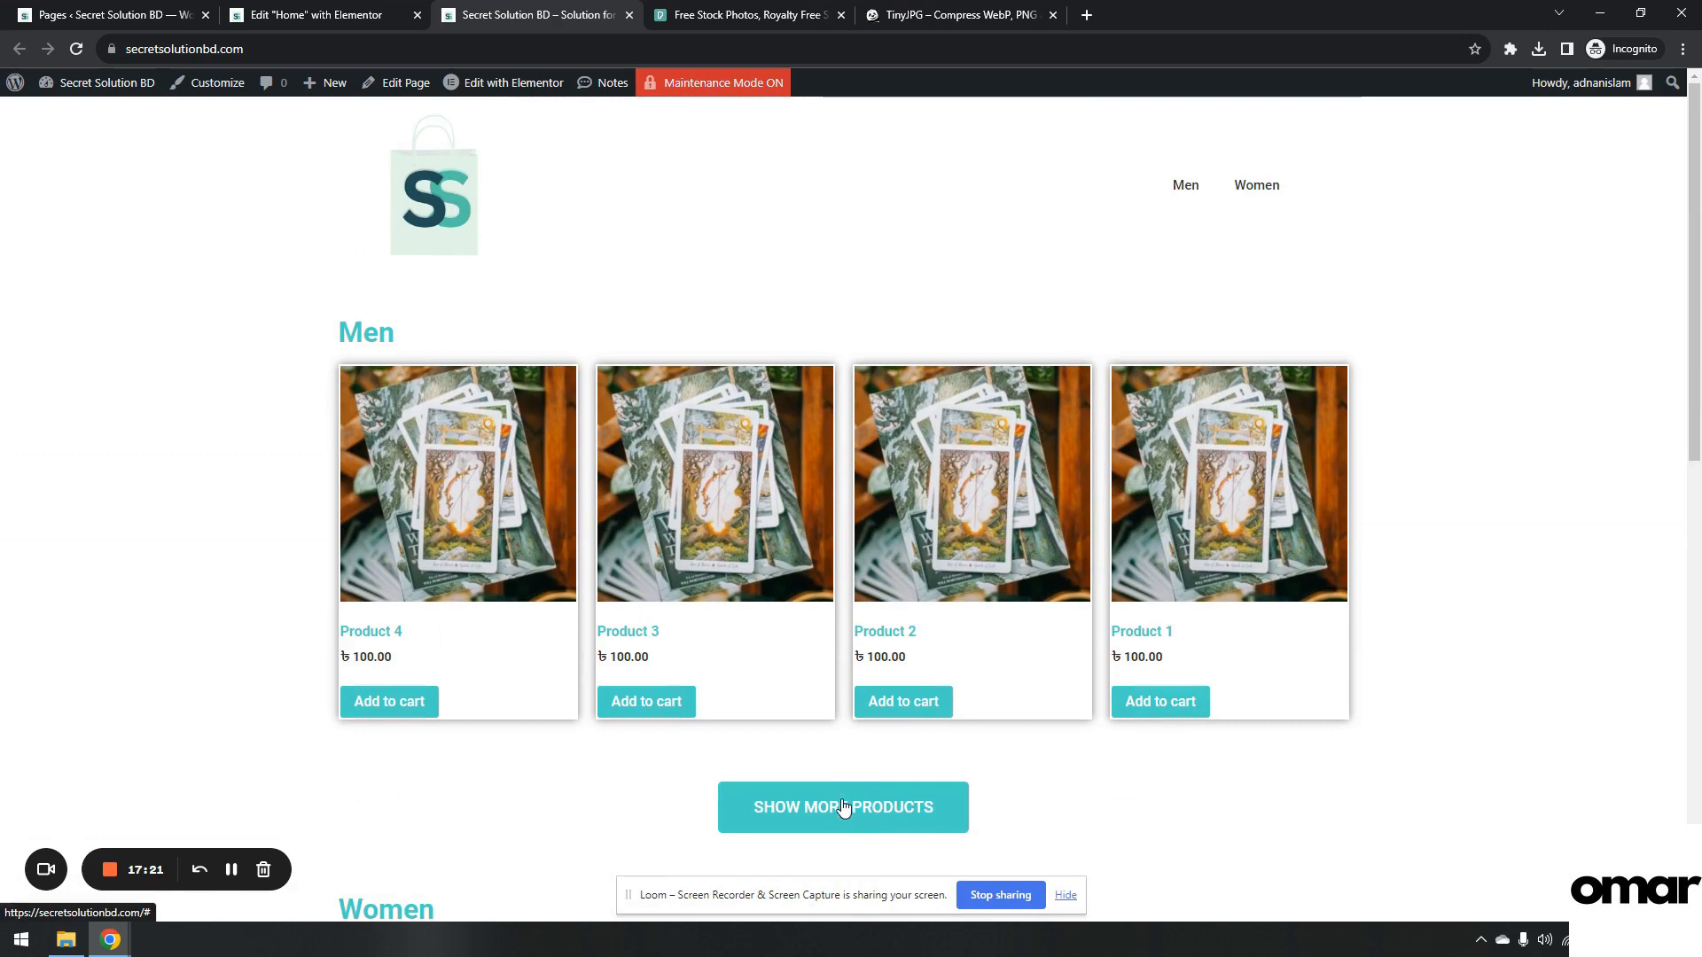
Copy the Men menu item's link address and set it as the link of the Men section's SHOW MORE PRODUCTS button in the Elementor editor.
right_click(1186, 197)
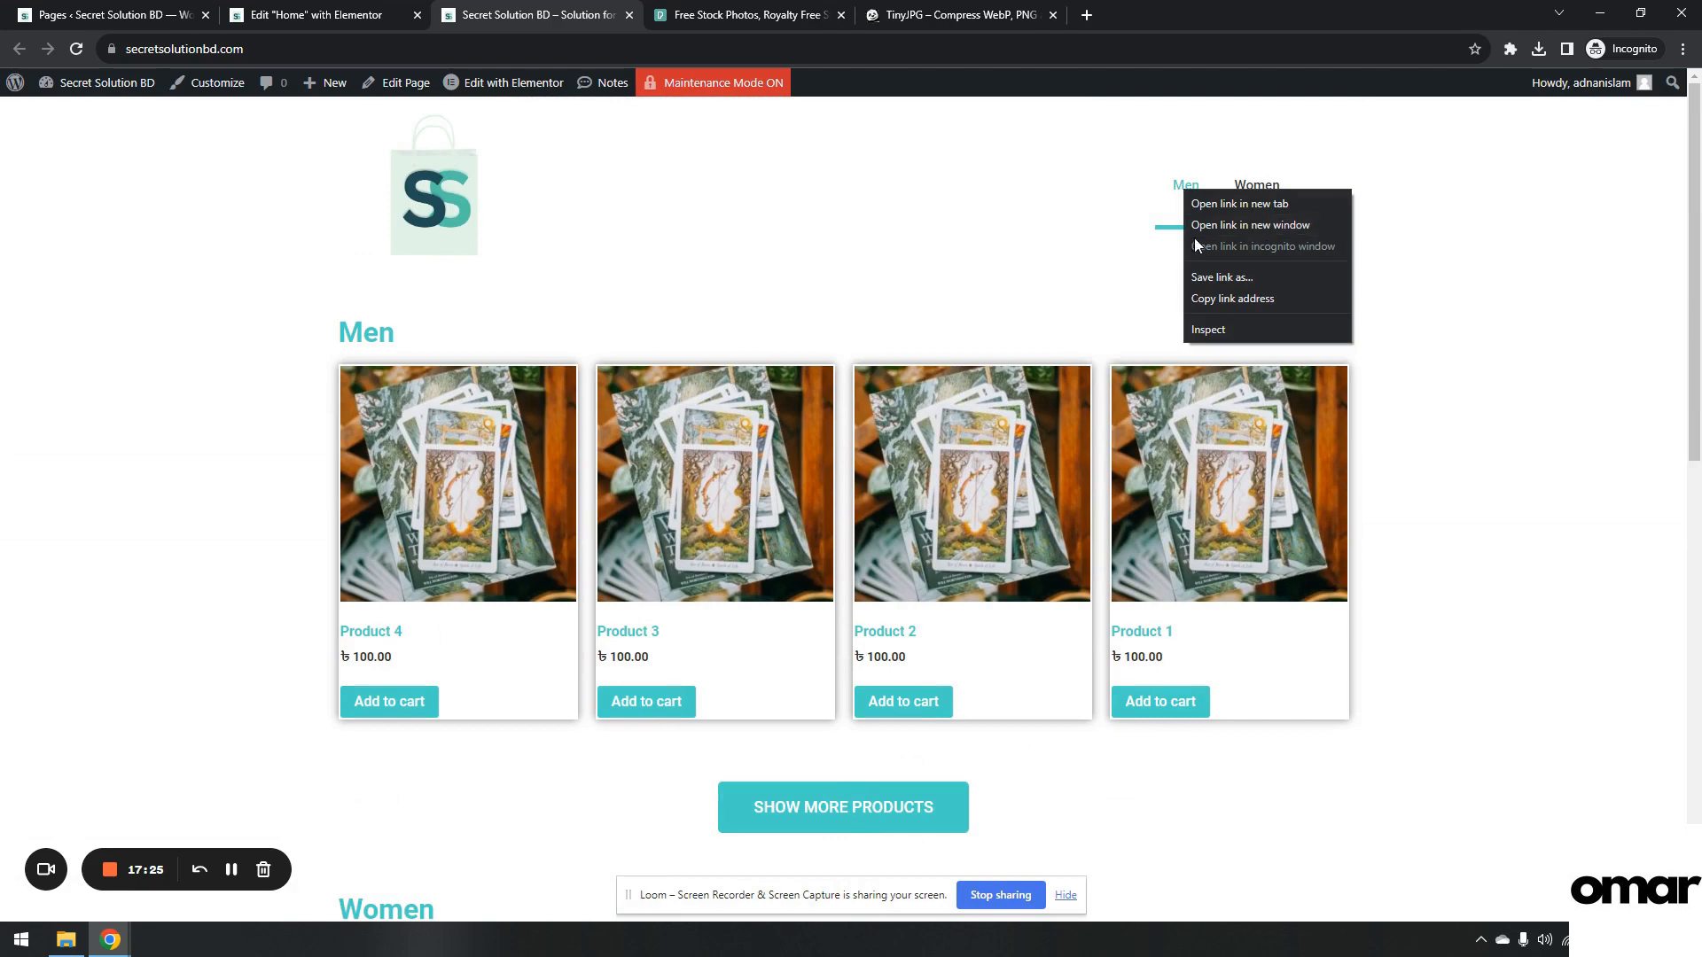
click(1209, 302)
key(ctrl+shift+Tab)
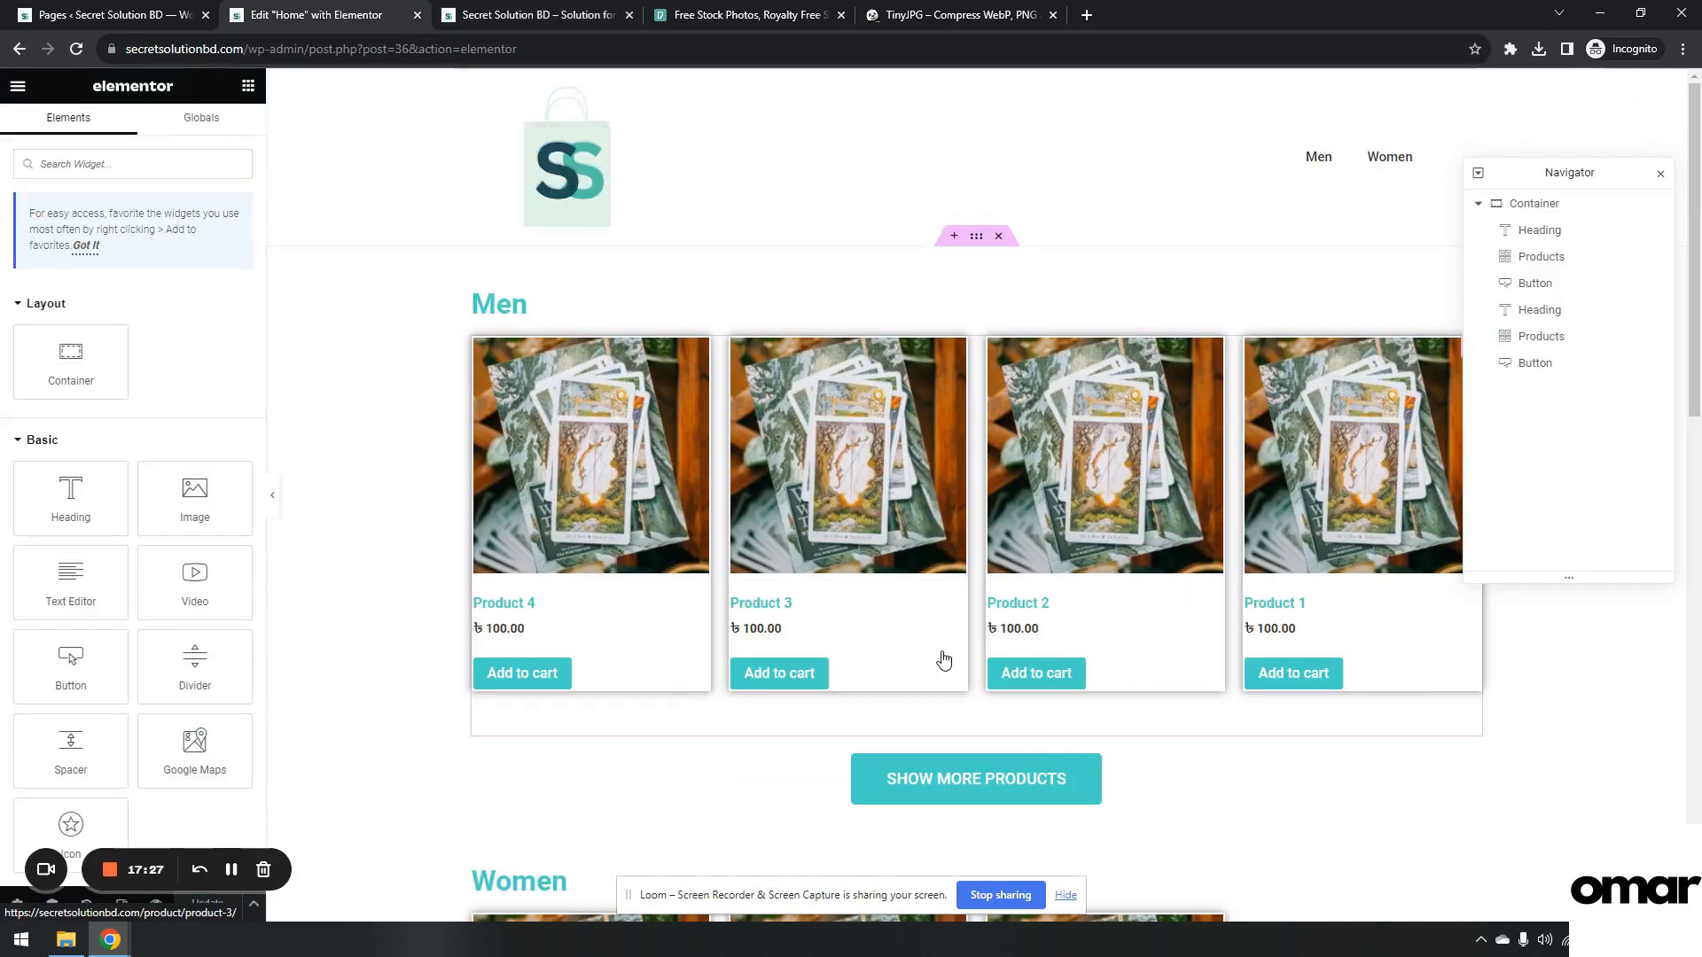
click(1152, 786)
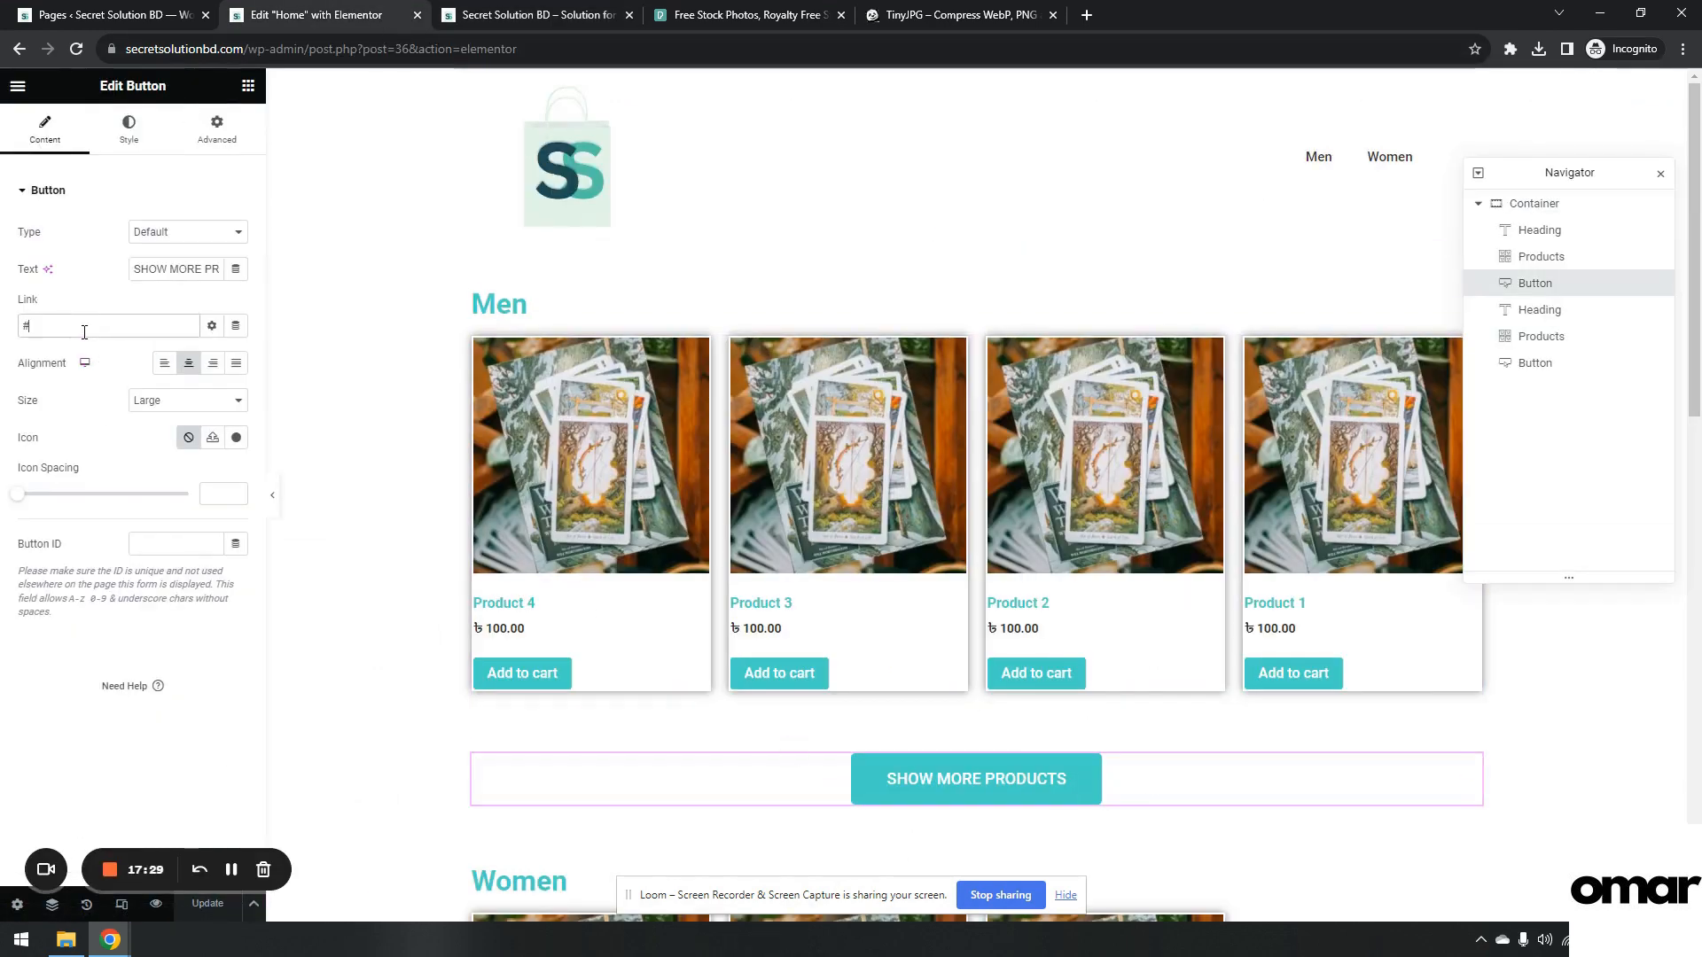
key(ctrl+v)
Set the Women section's SHOW MORE PRODUCTS button link to the women product-category address and update the page.
scroll(975, 514, down, 5)
click(1187, 317)
key(ctrl+v)
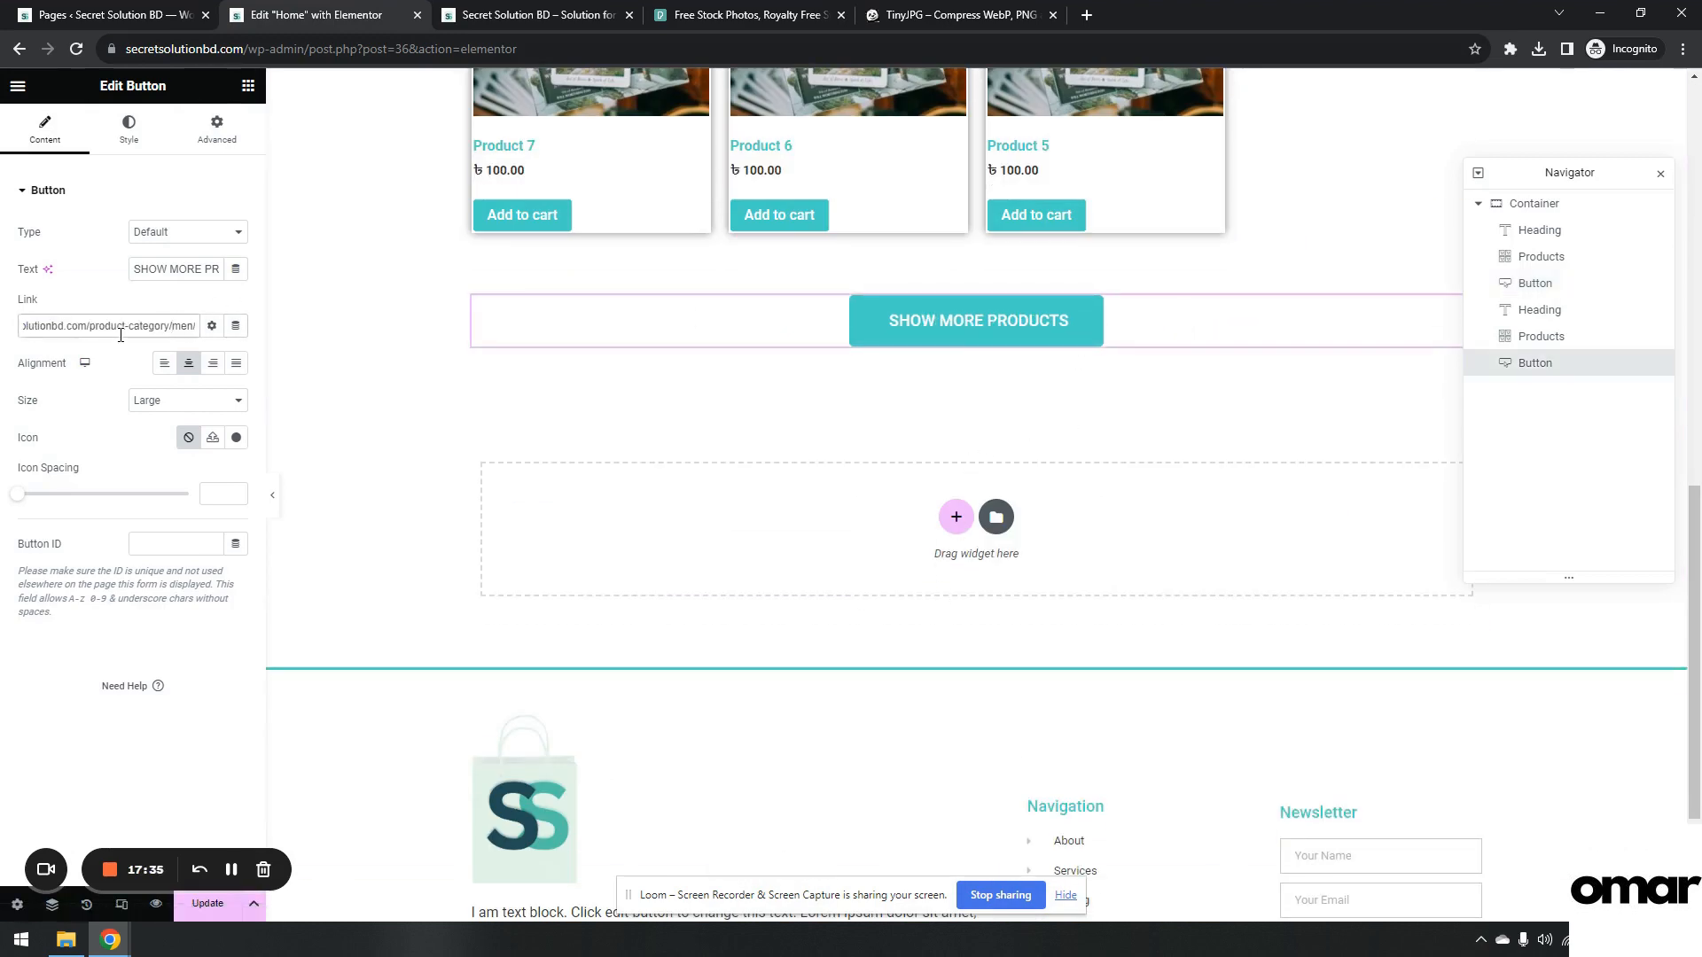
text(m)
key(BackSpace)
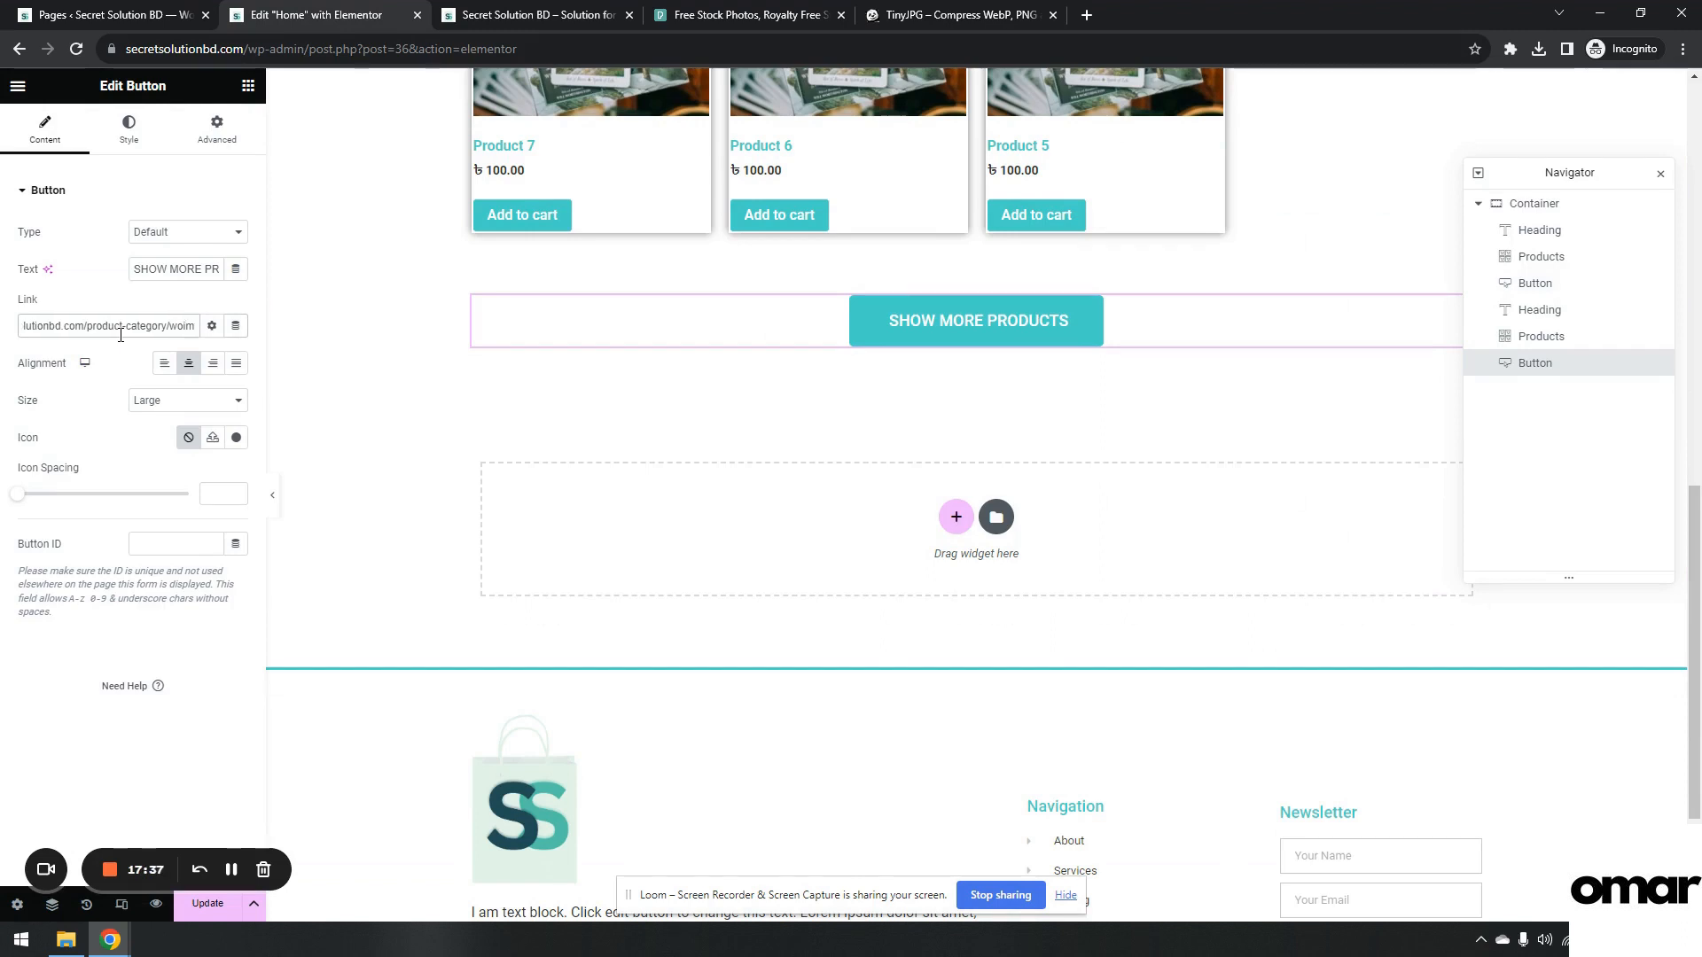
click(187, 906)
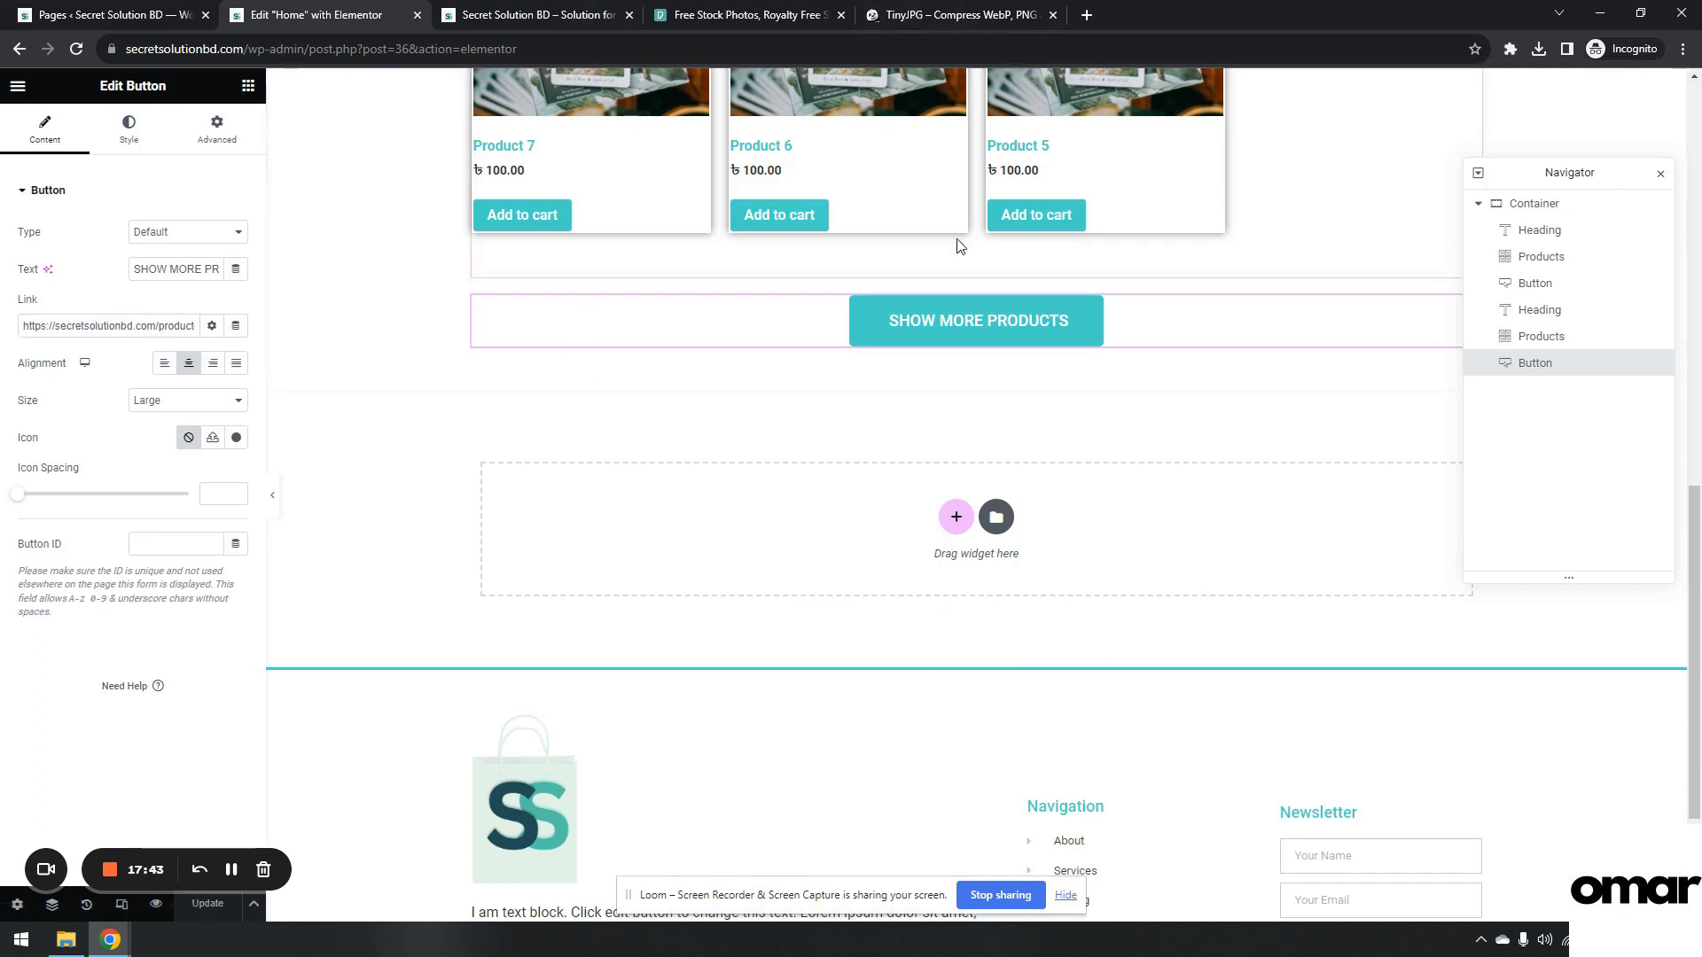
Open Product 3's page on the live site and examine its default layout down to the related products.
scroll(886, 239, up, 5)
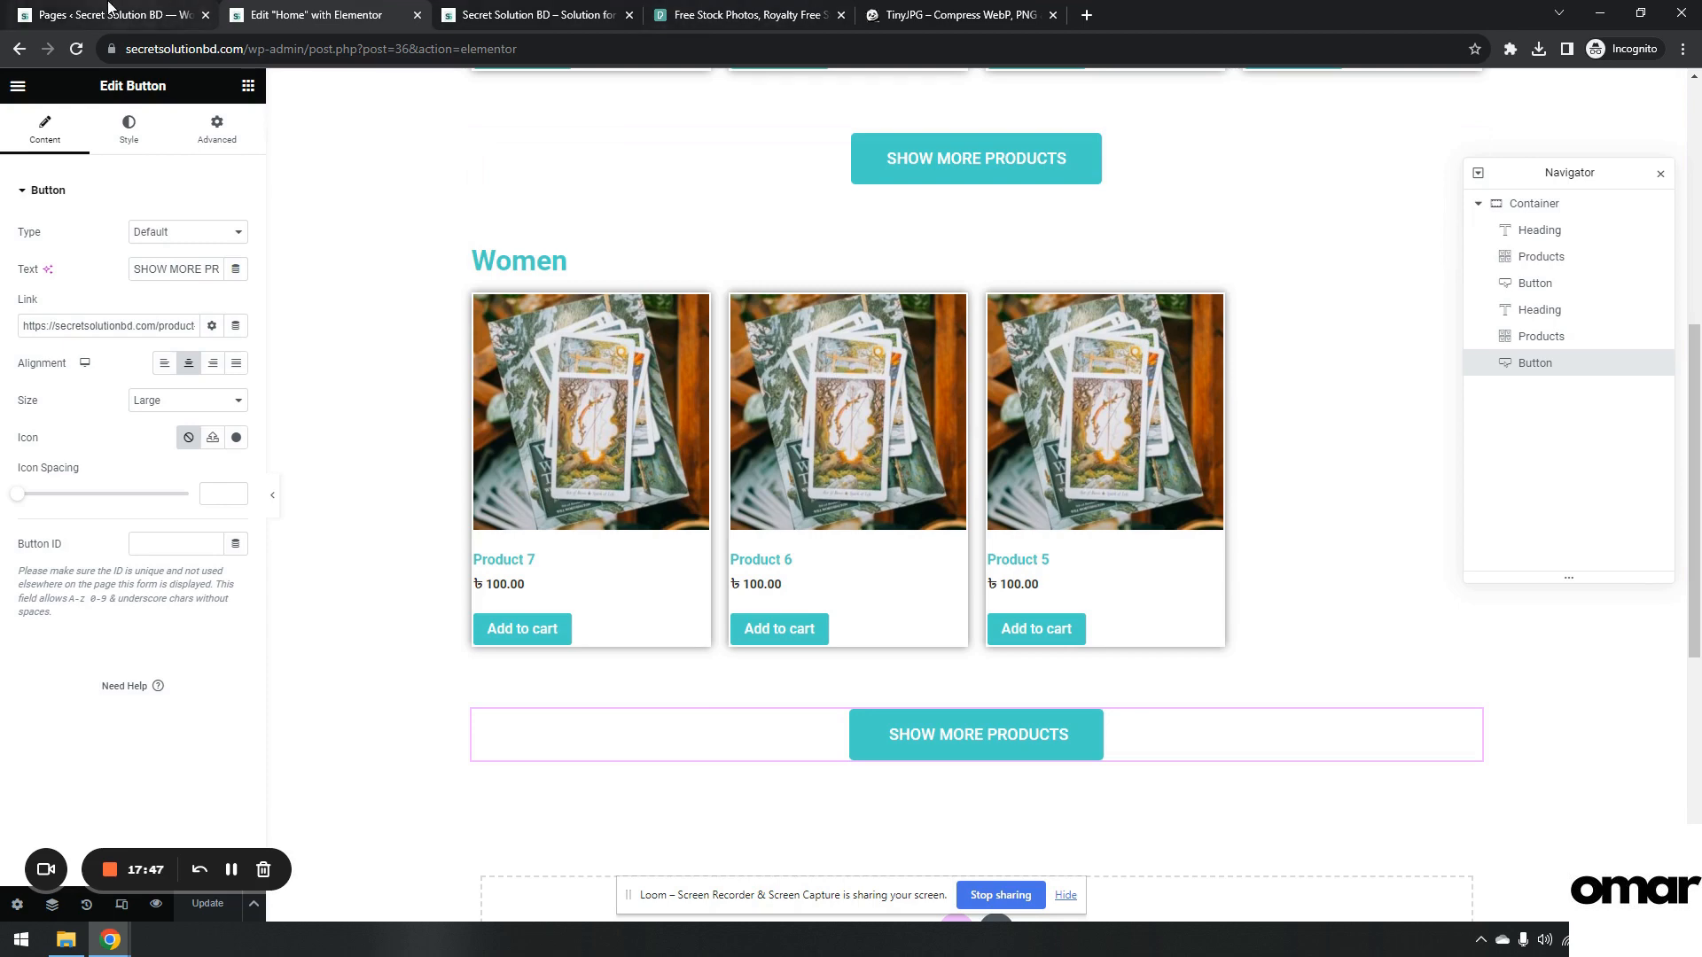
mouse_move(109, 7)
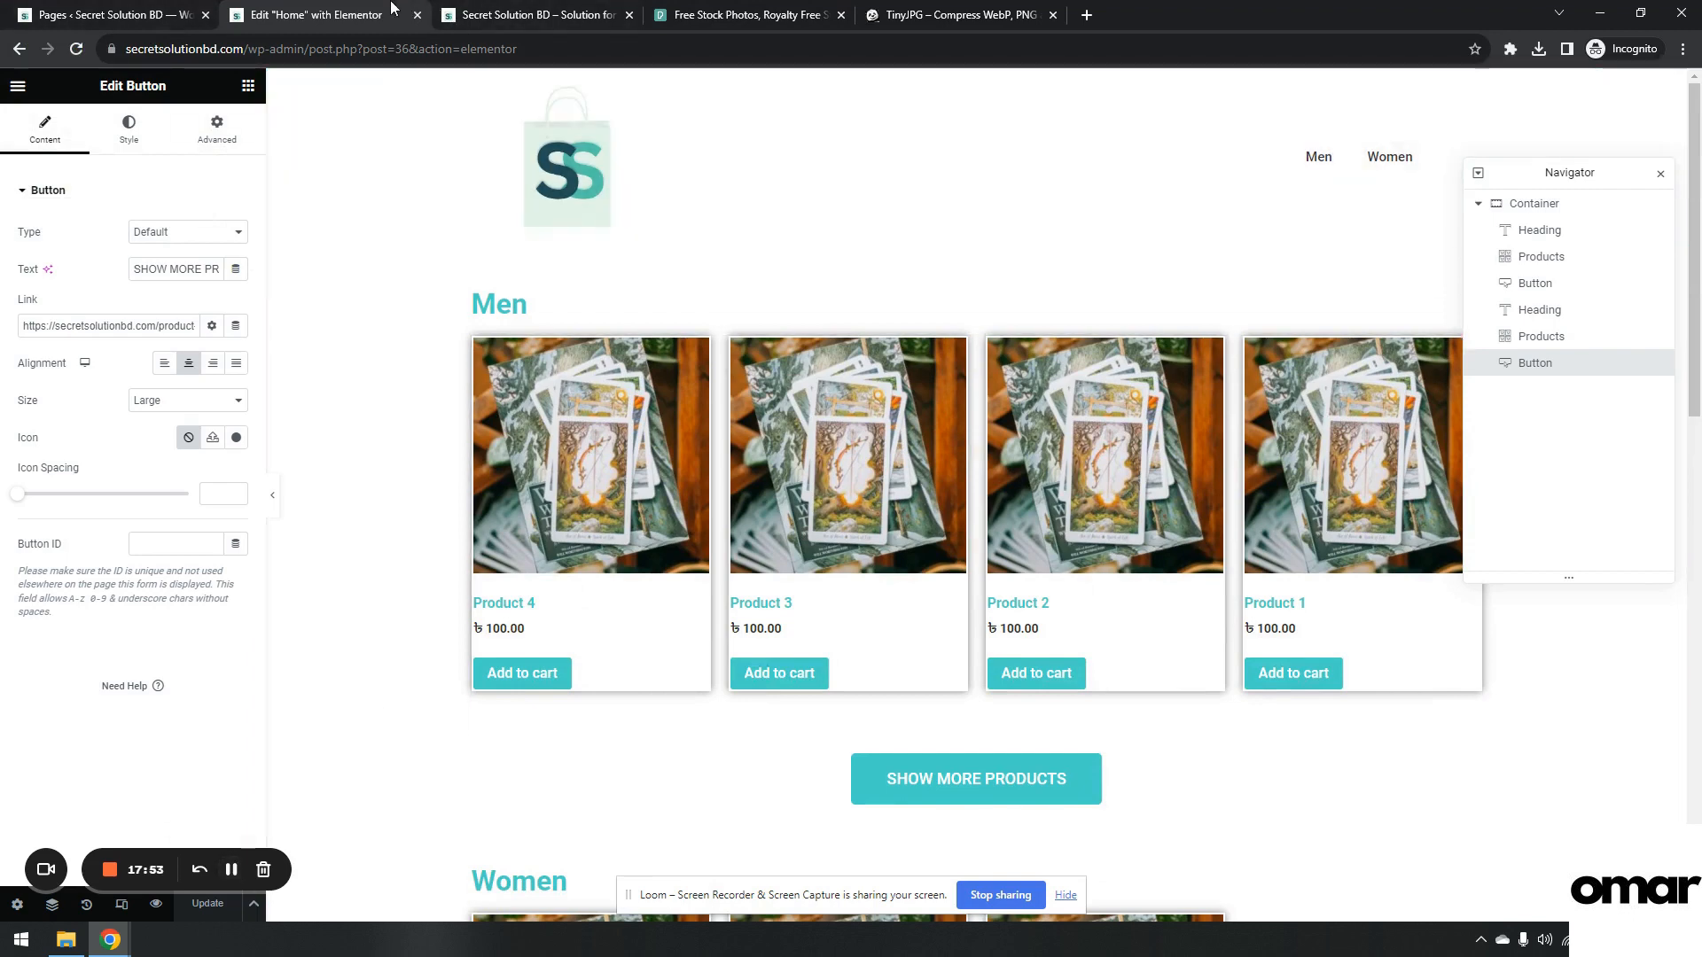
click(549, 11)
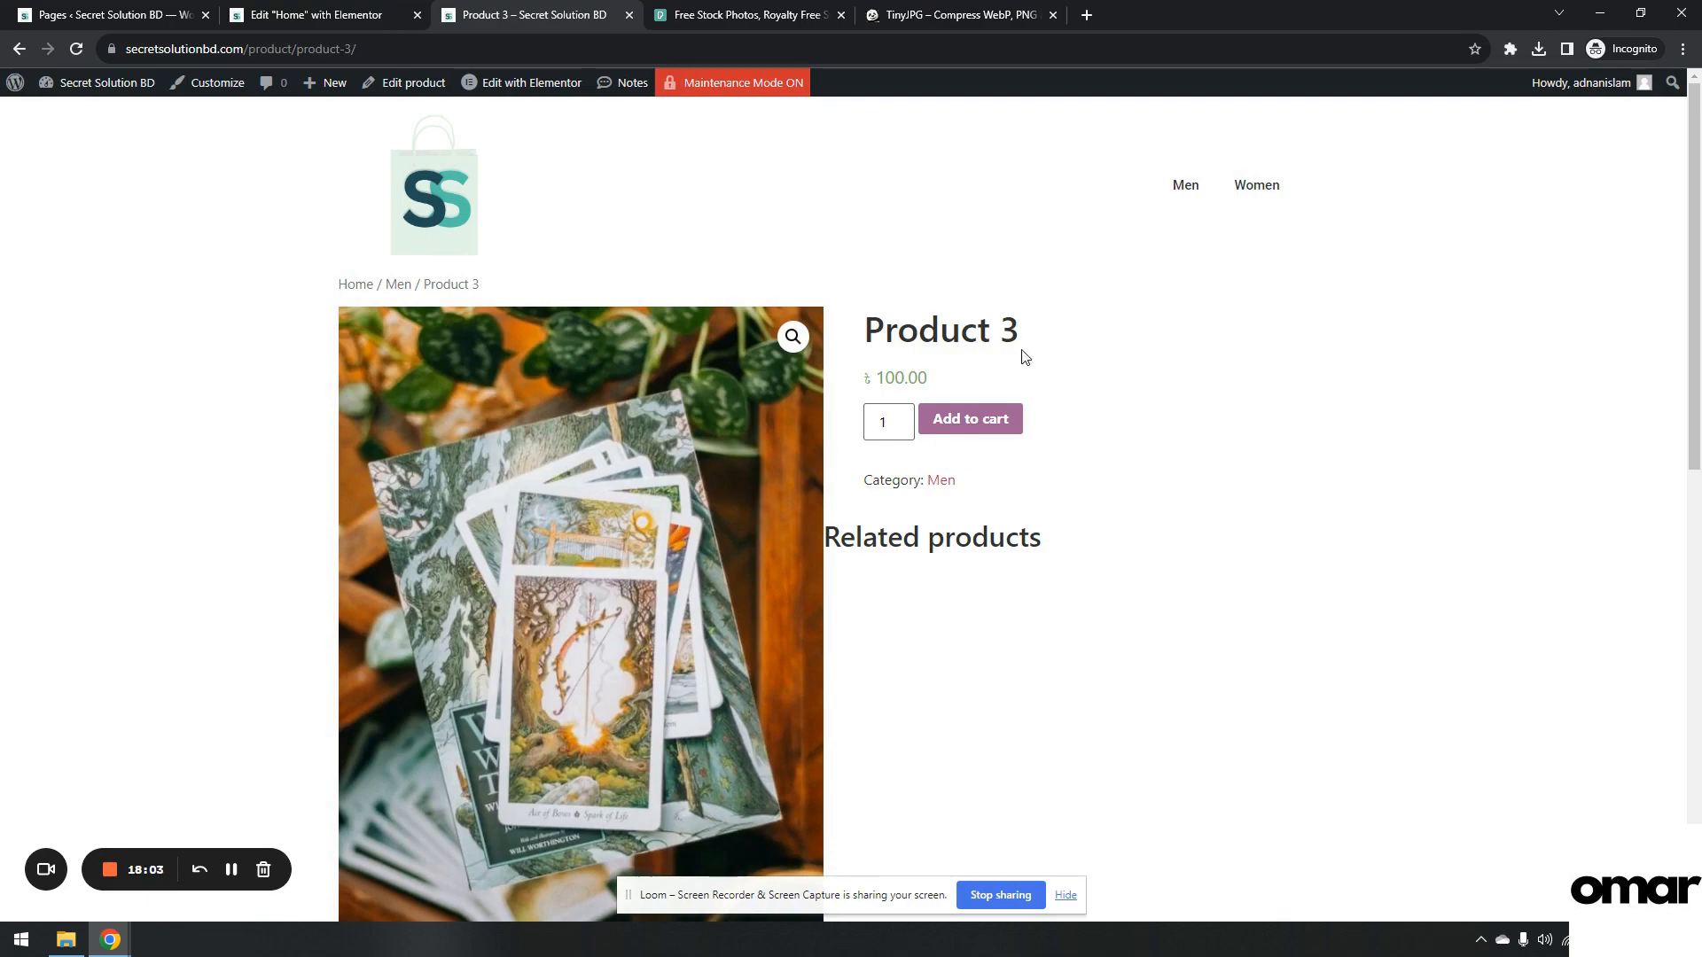
scroll(1075, 405, down, 8)
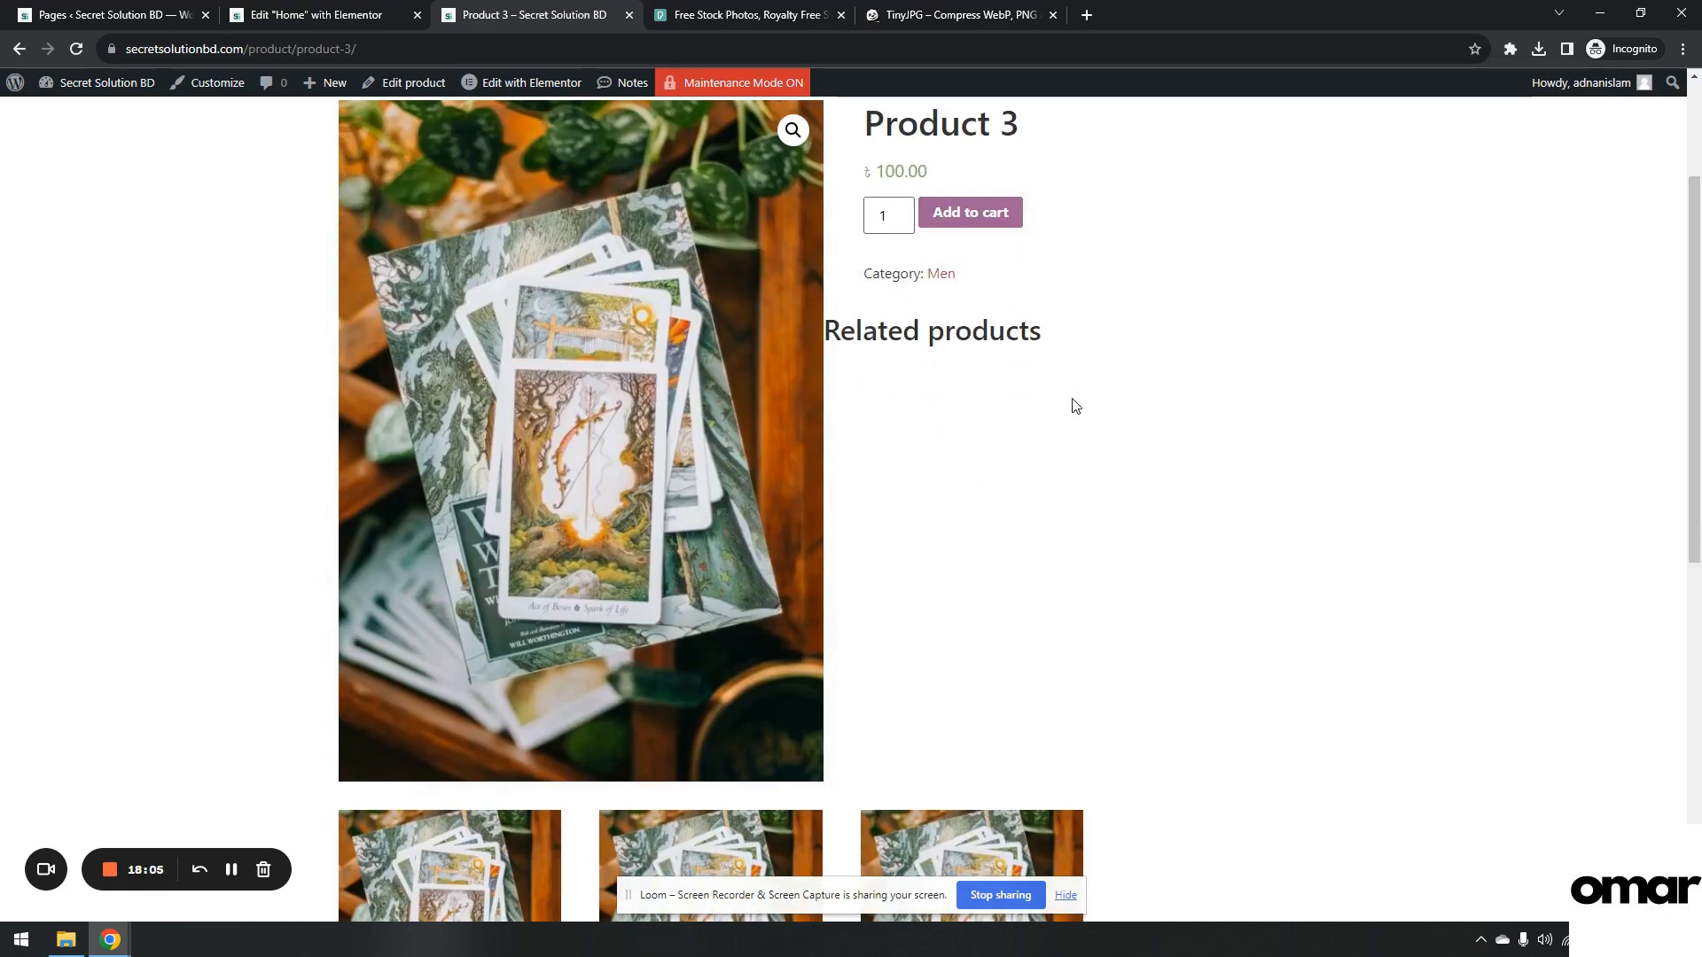
scroll(1075, 405, up, 4)
From the full list of Elementor templates in the WordPress admin, create a Single Product template named "Main Single Product".
click(106, 15)
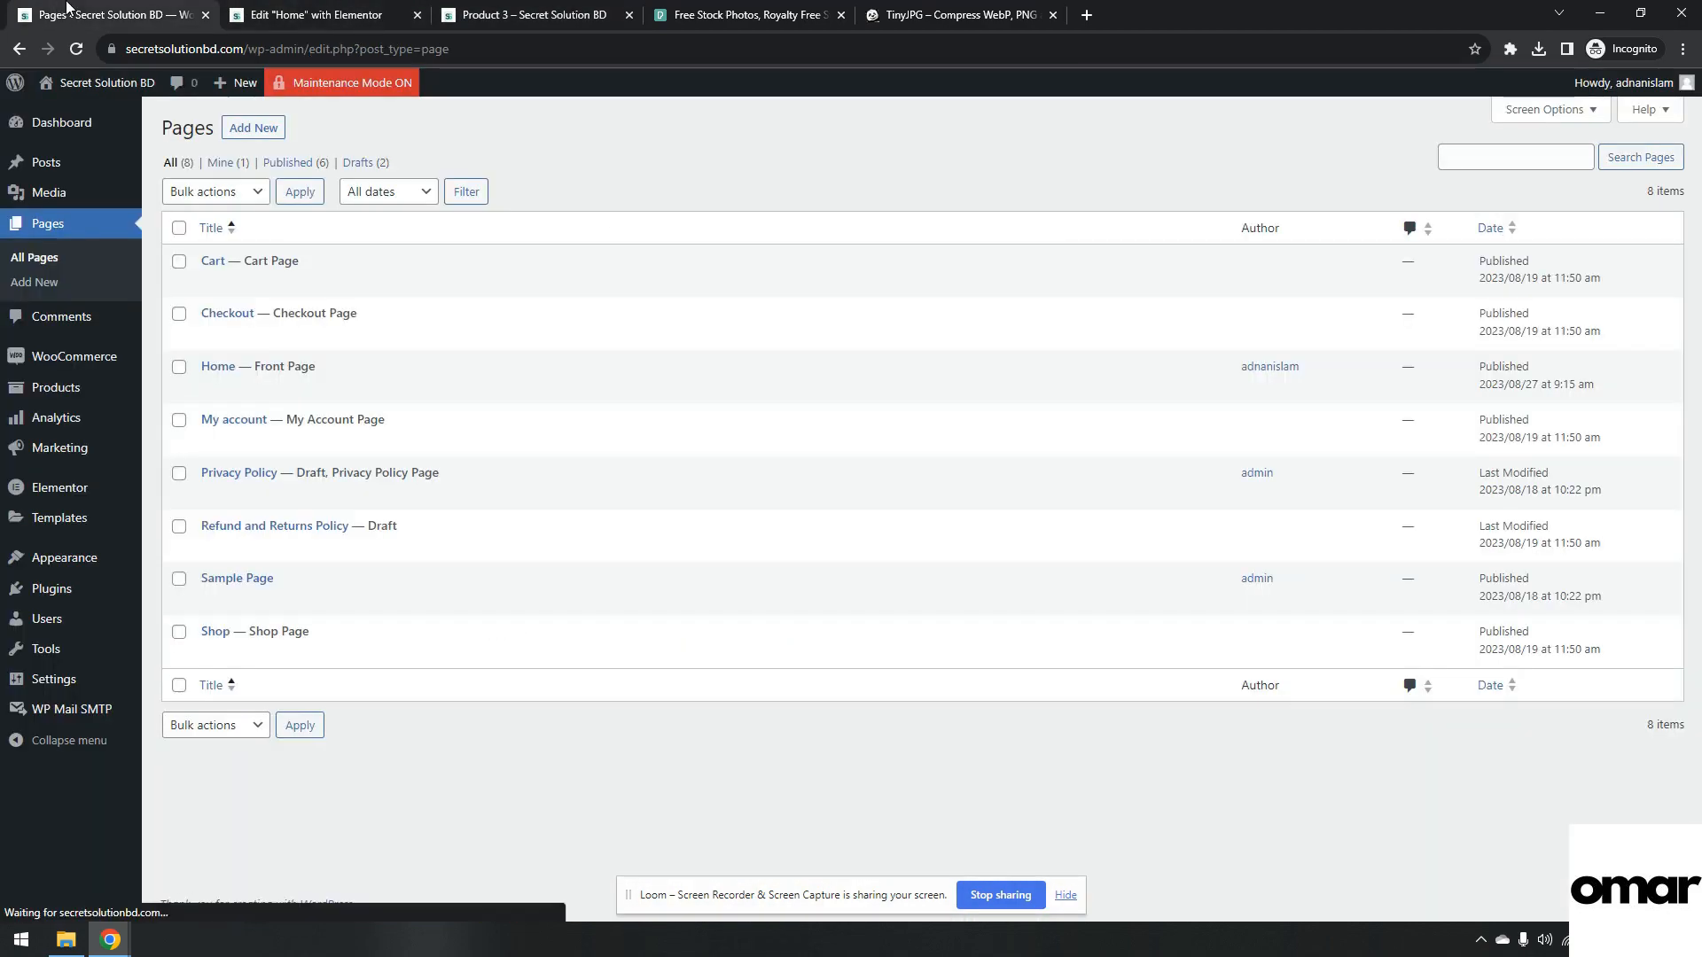
mouse_move(203, 522)
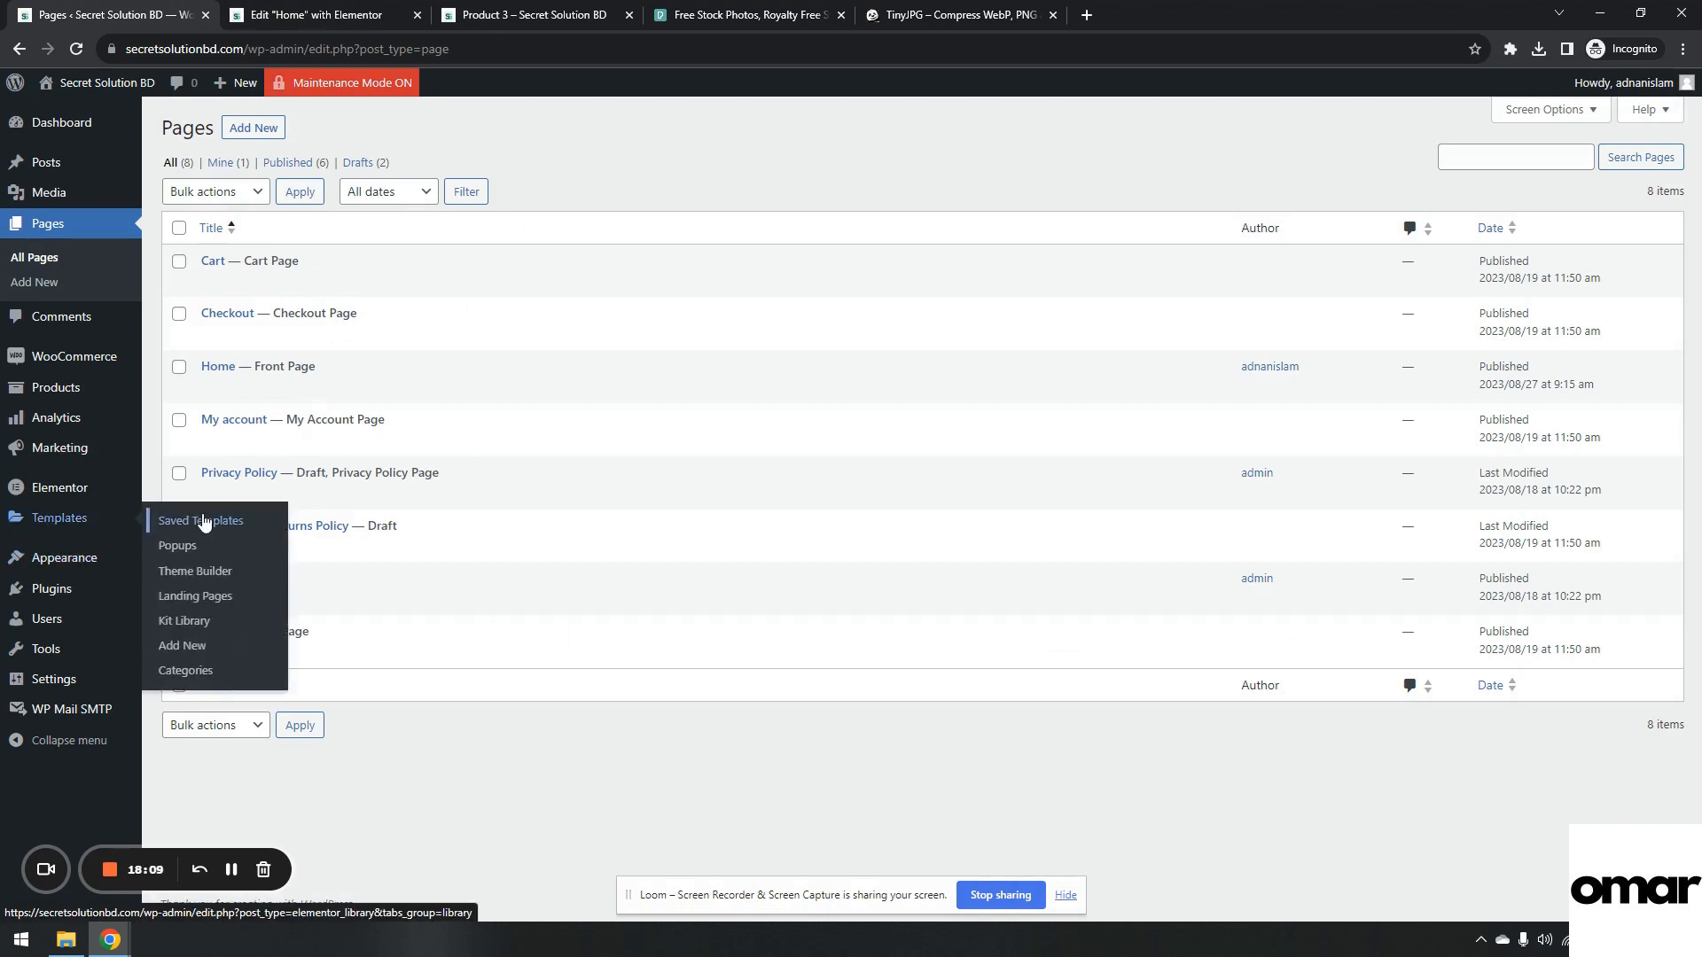
click(203, 522)
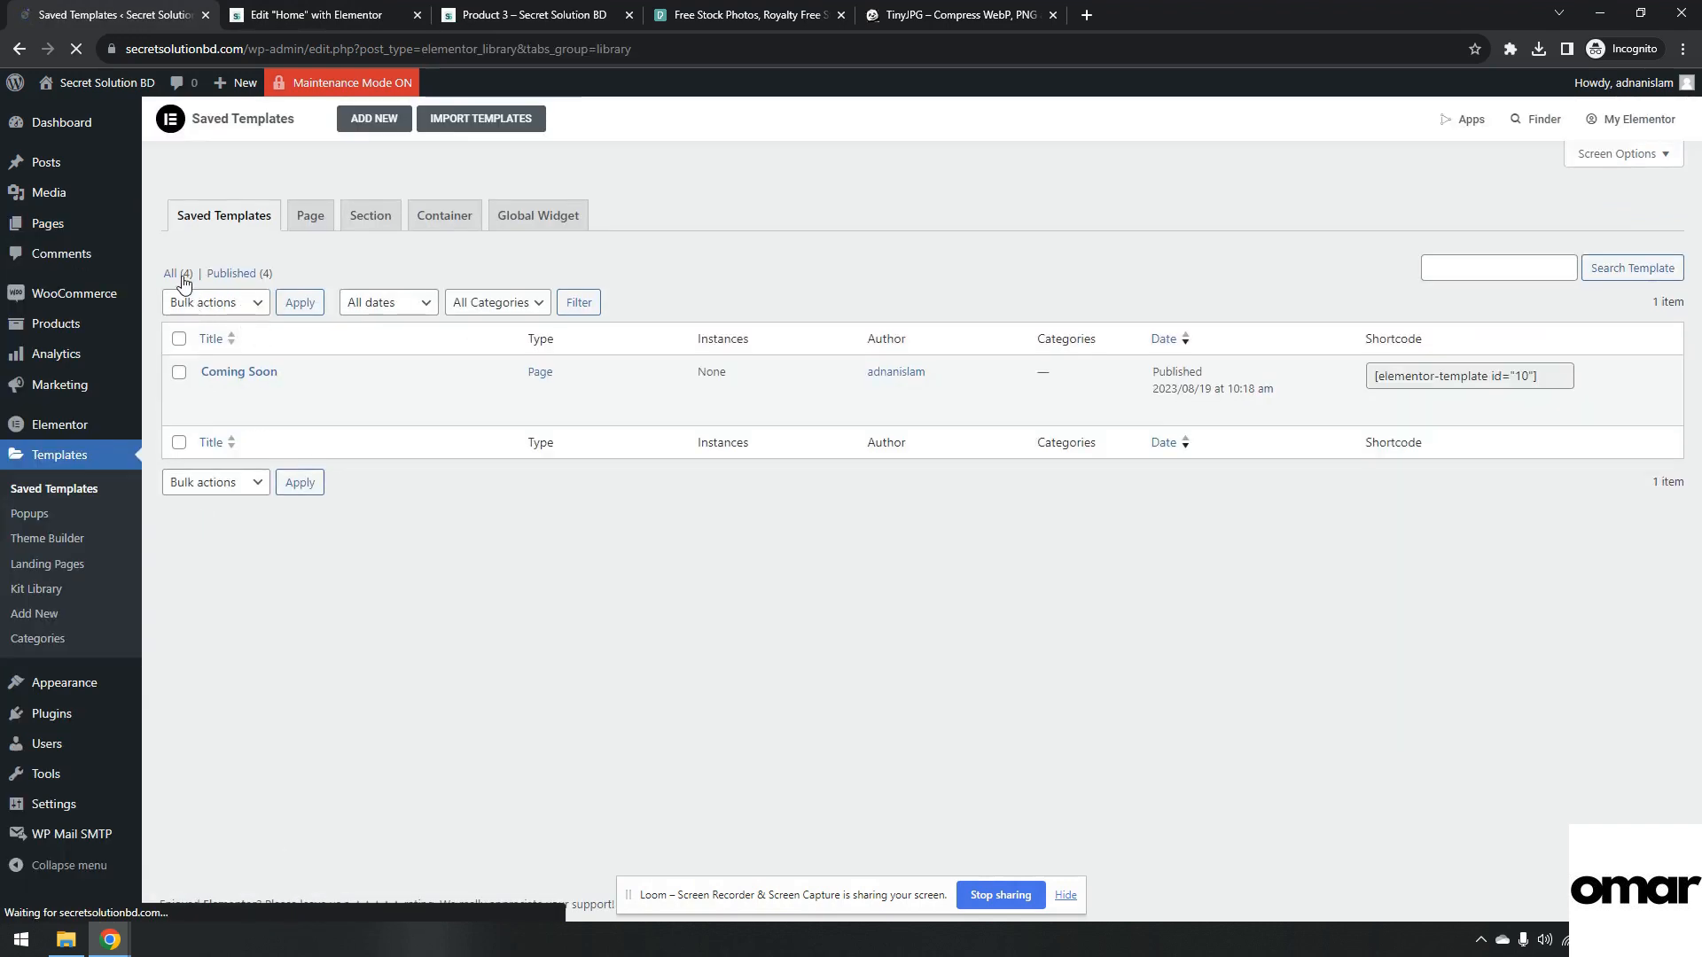
click(182, 276)
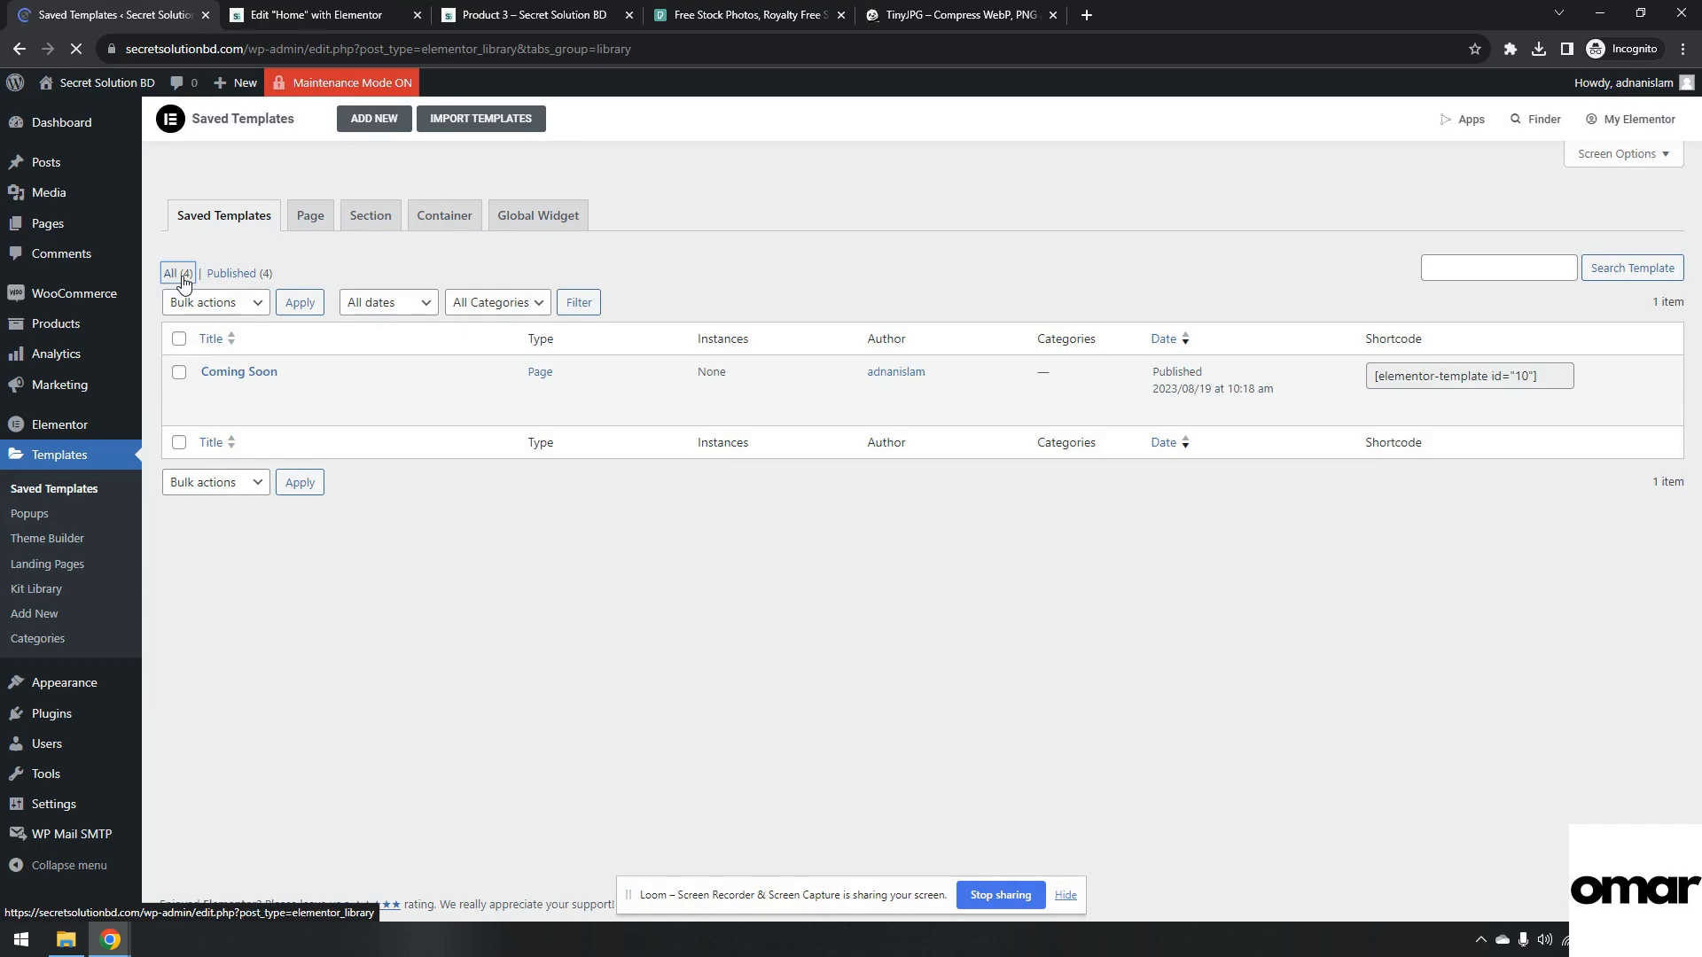
click(354, 119)
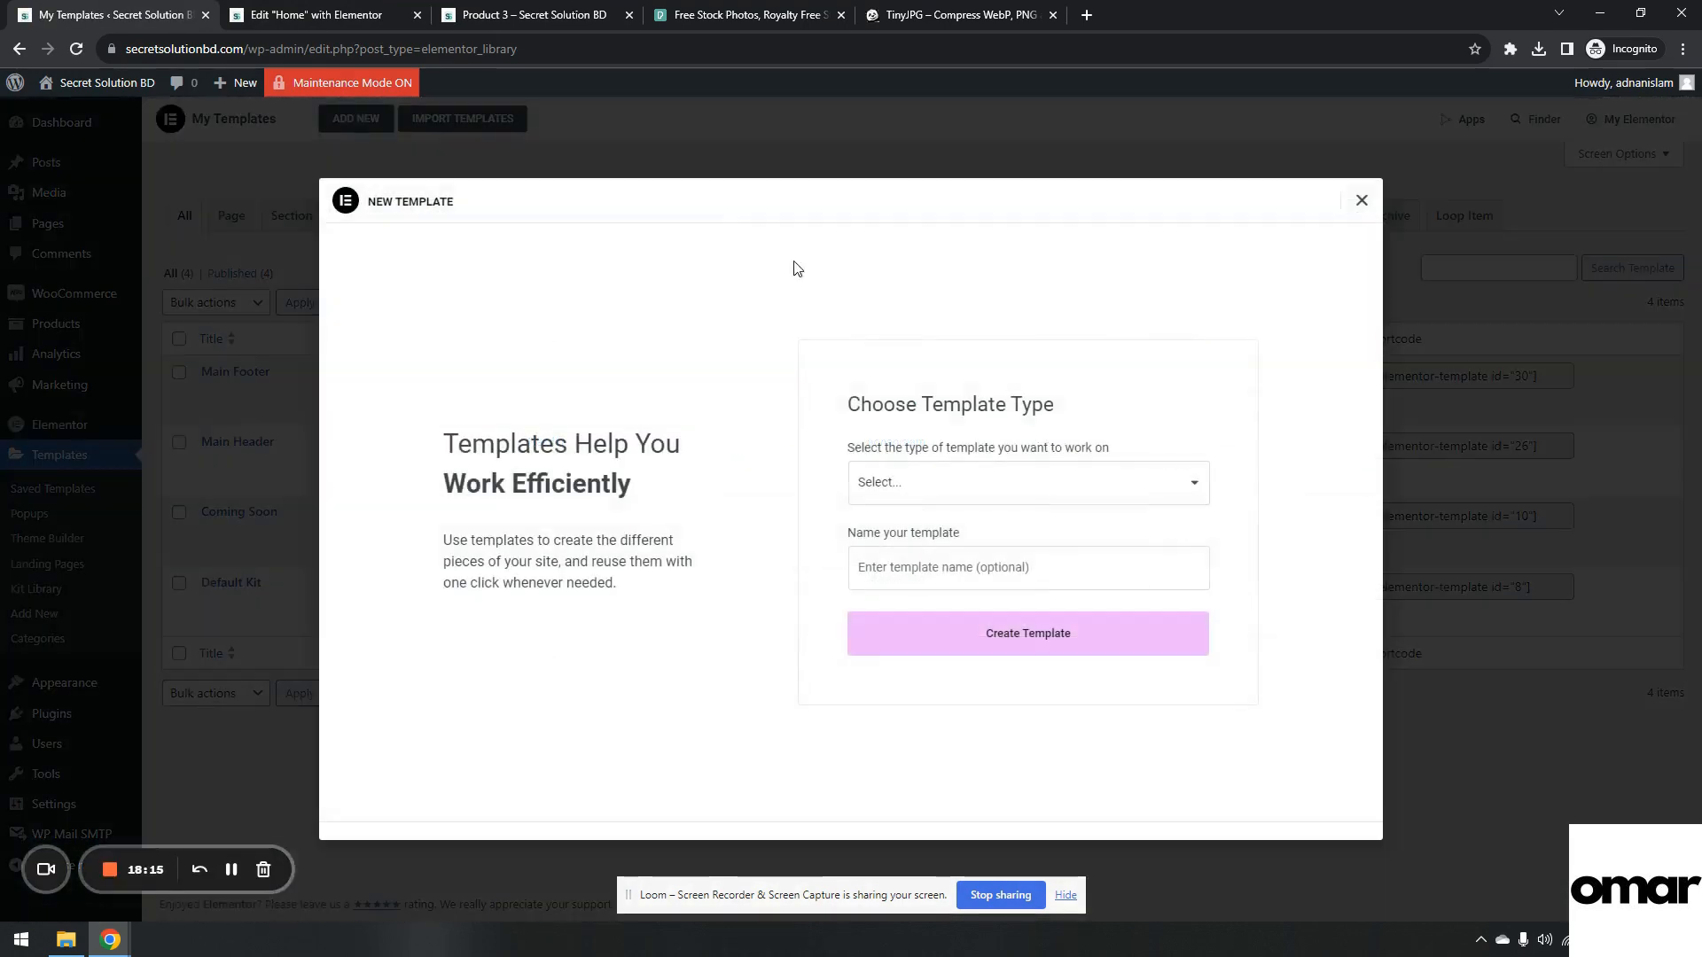
click(1046, 480)
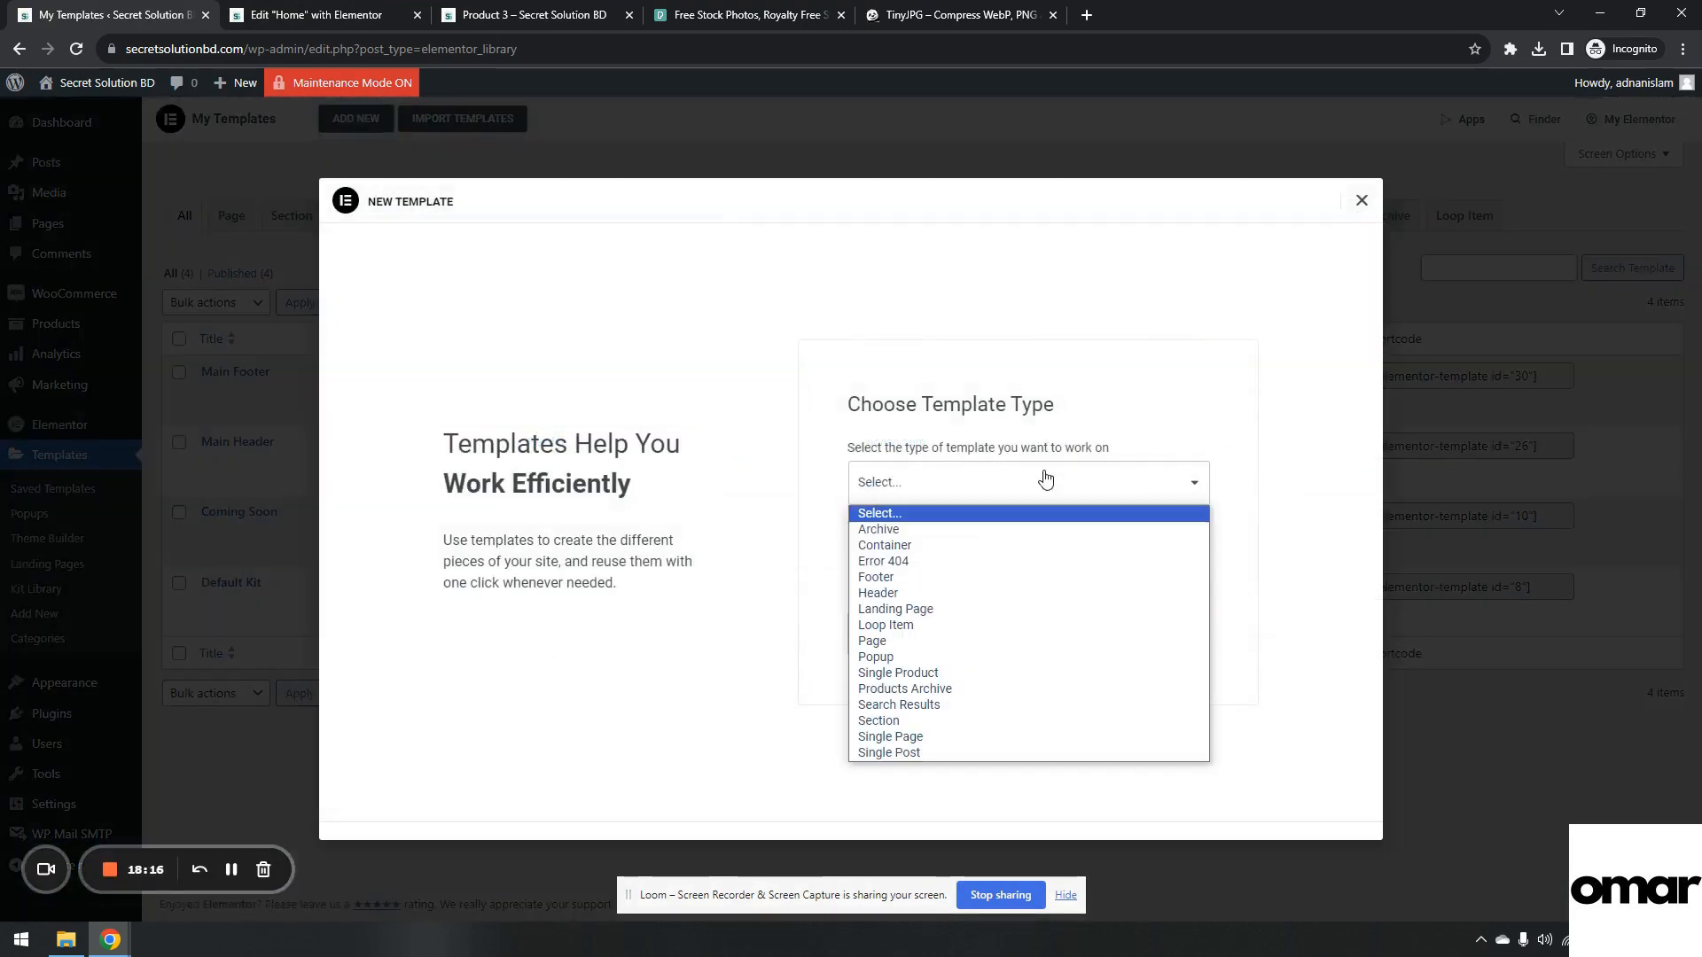
click(939, 672)
text(Single Product)
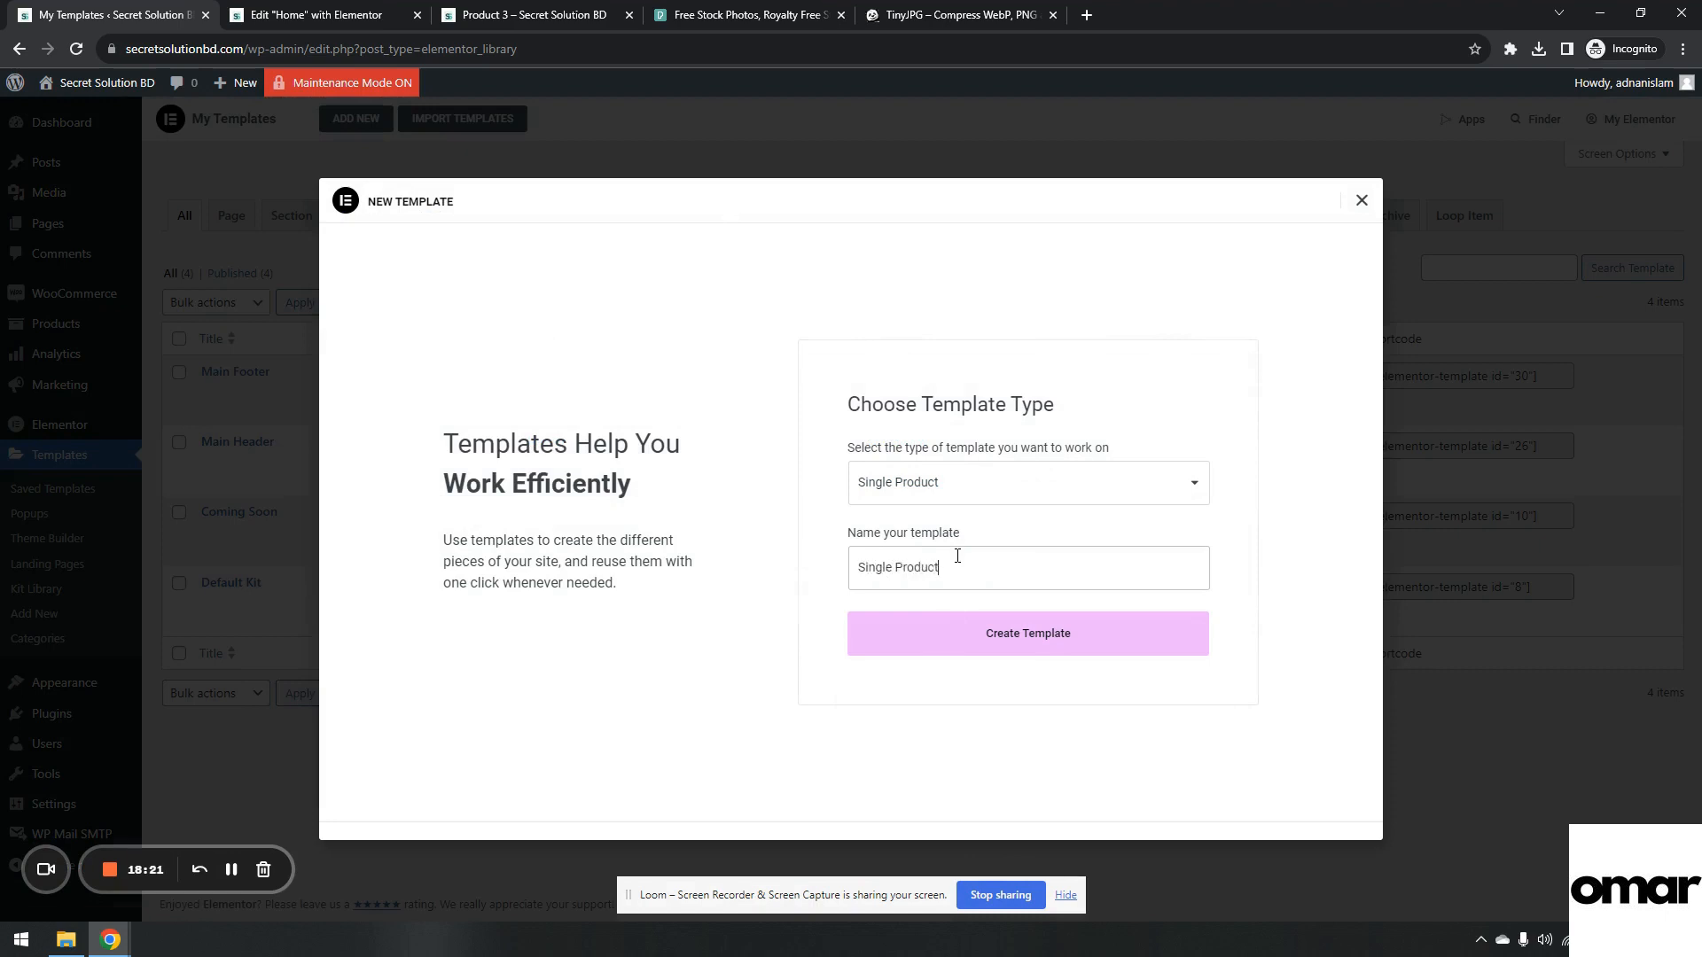
text(Main)
click(990, 644)
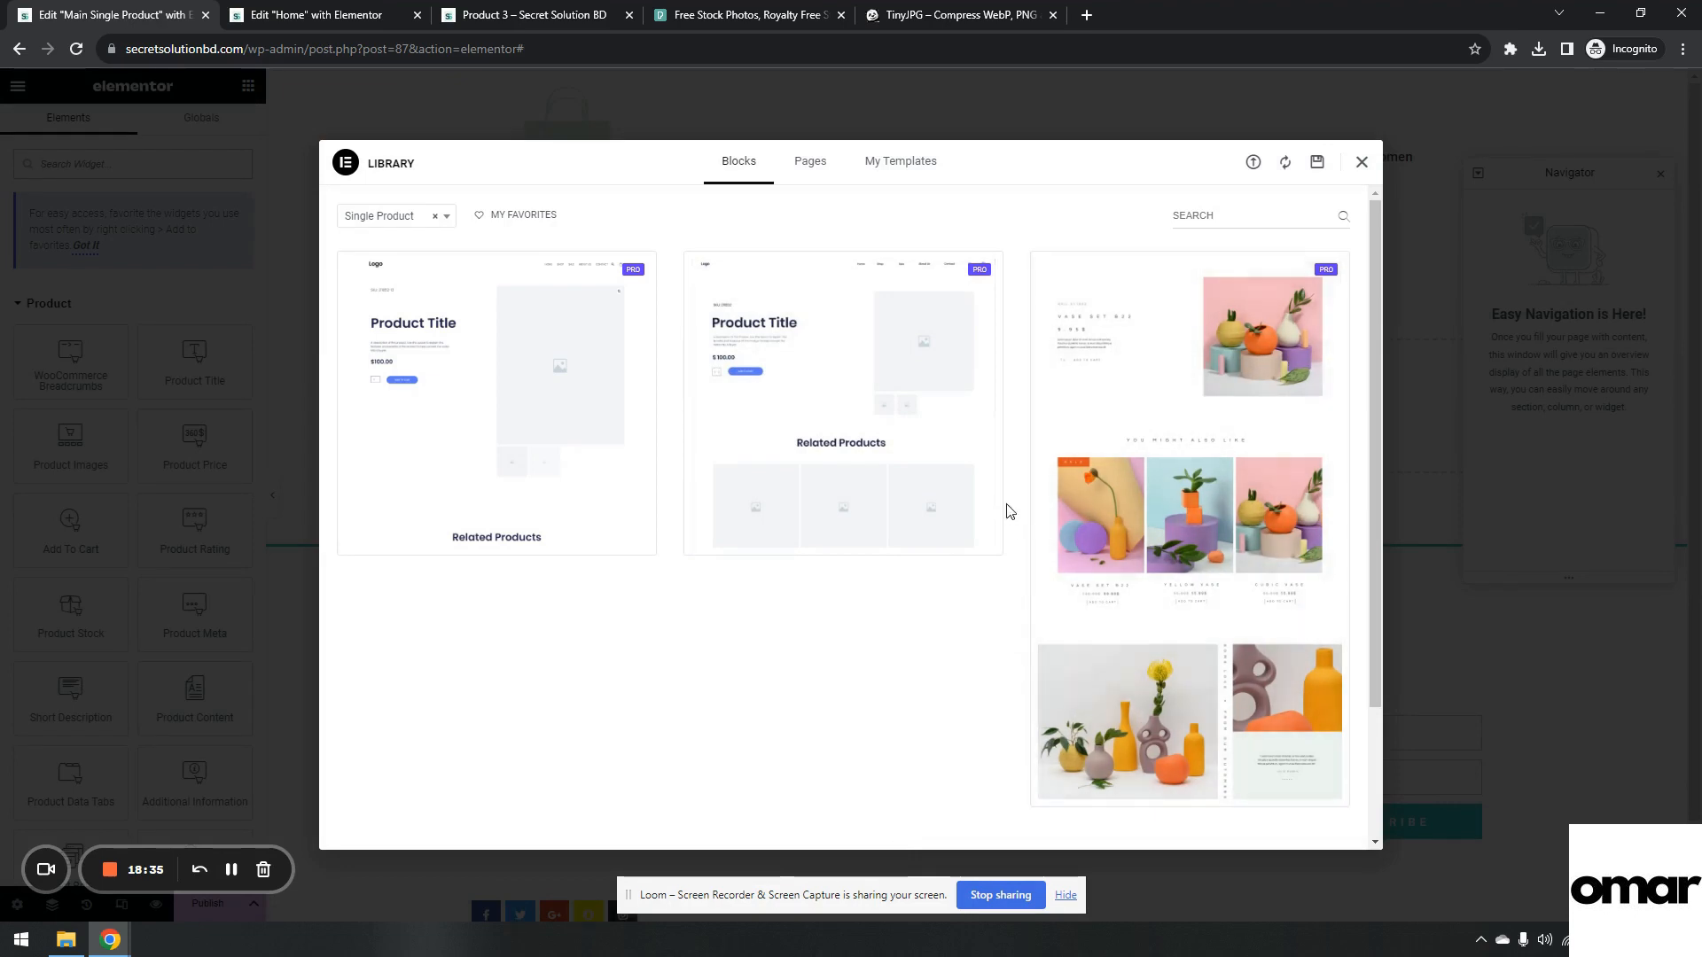
Insert the first Single Product block from the library, with product title, image and Related Products, into the template.
scroll(1241, 470, down, 2)
scroll(1301, 488, up, 2)
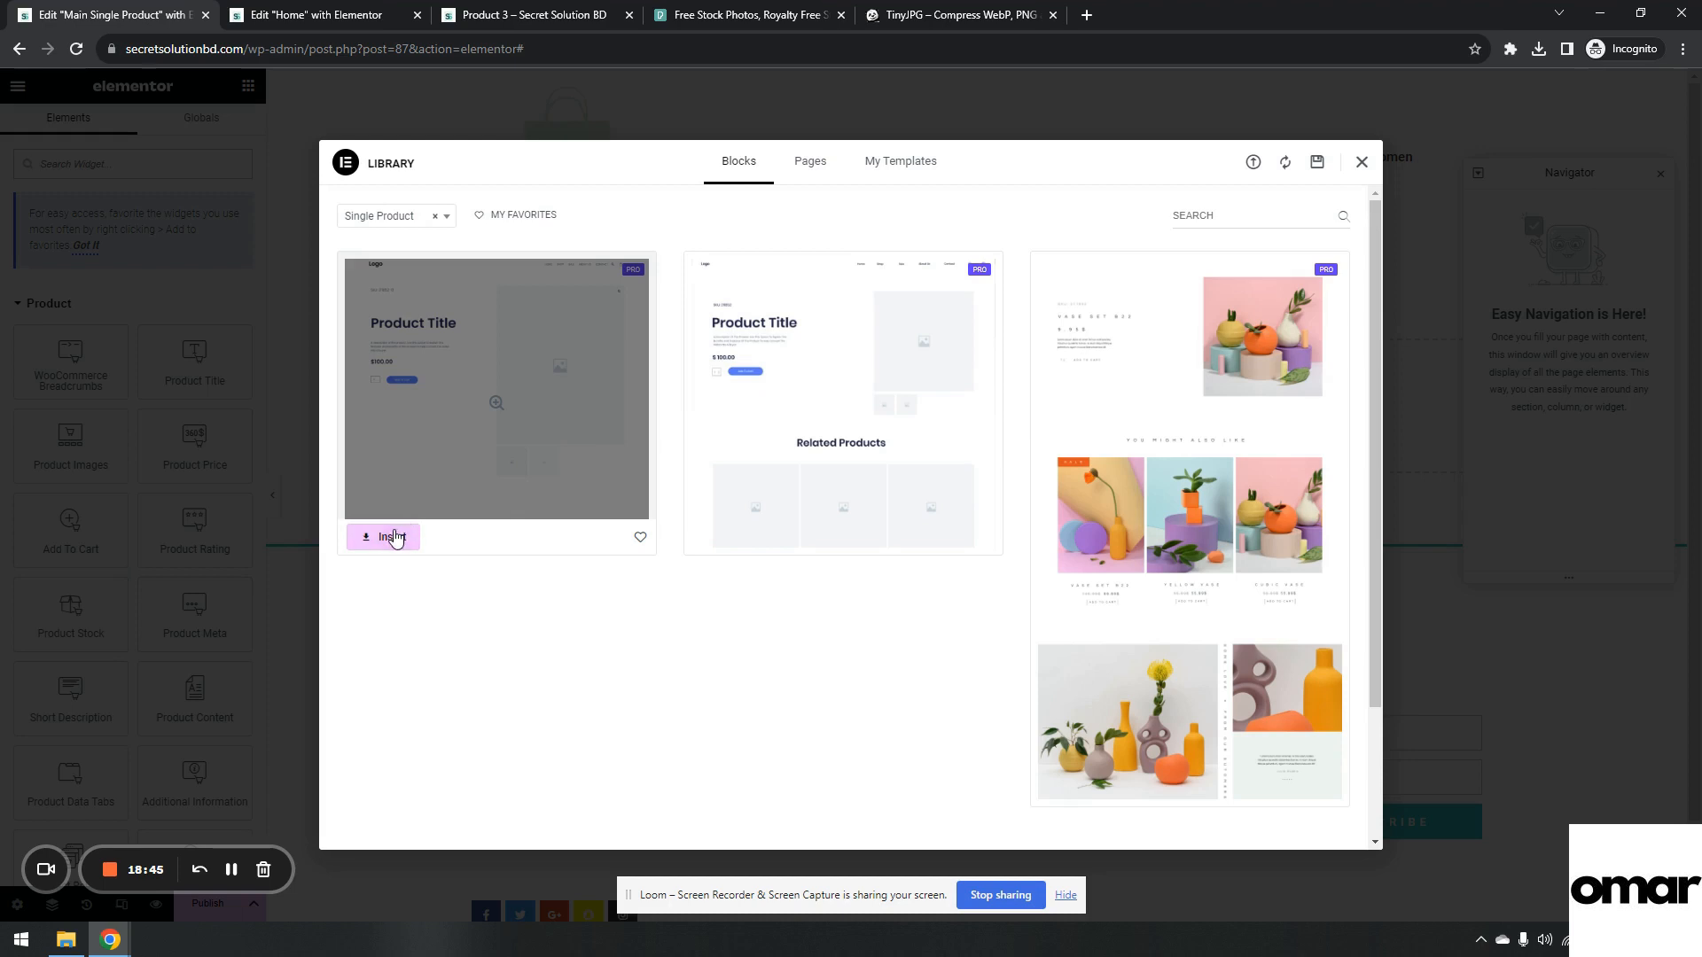
click(391, 540)
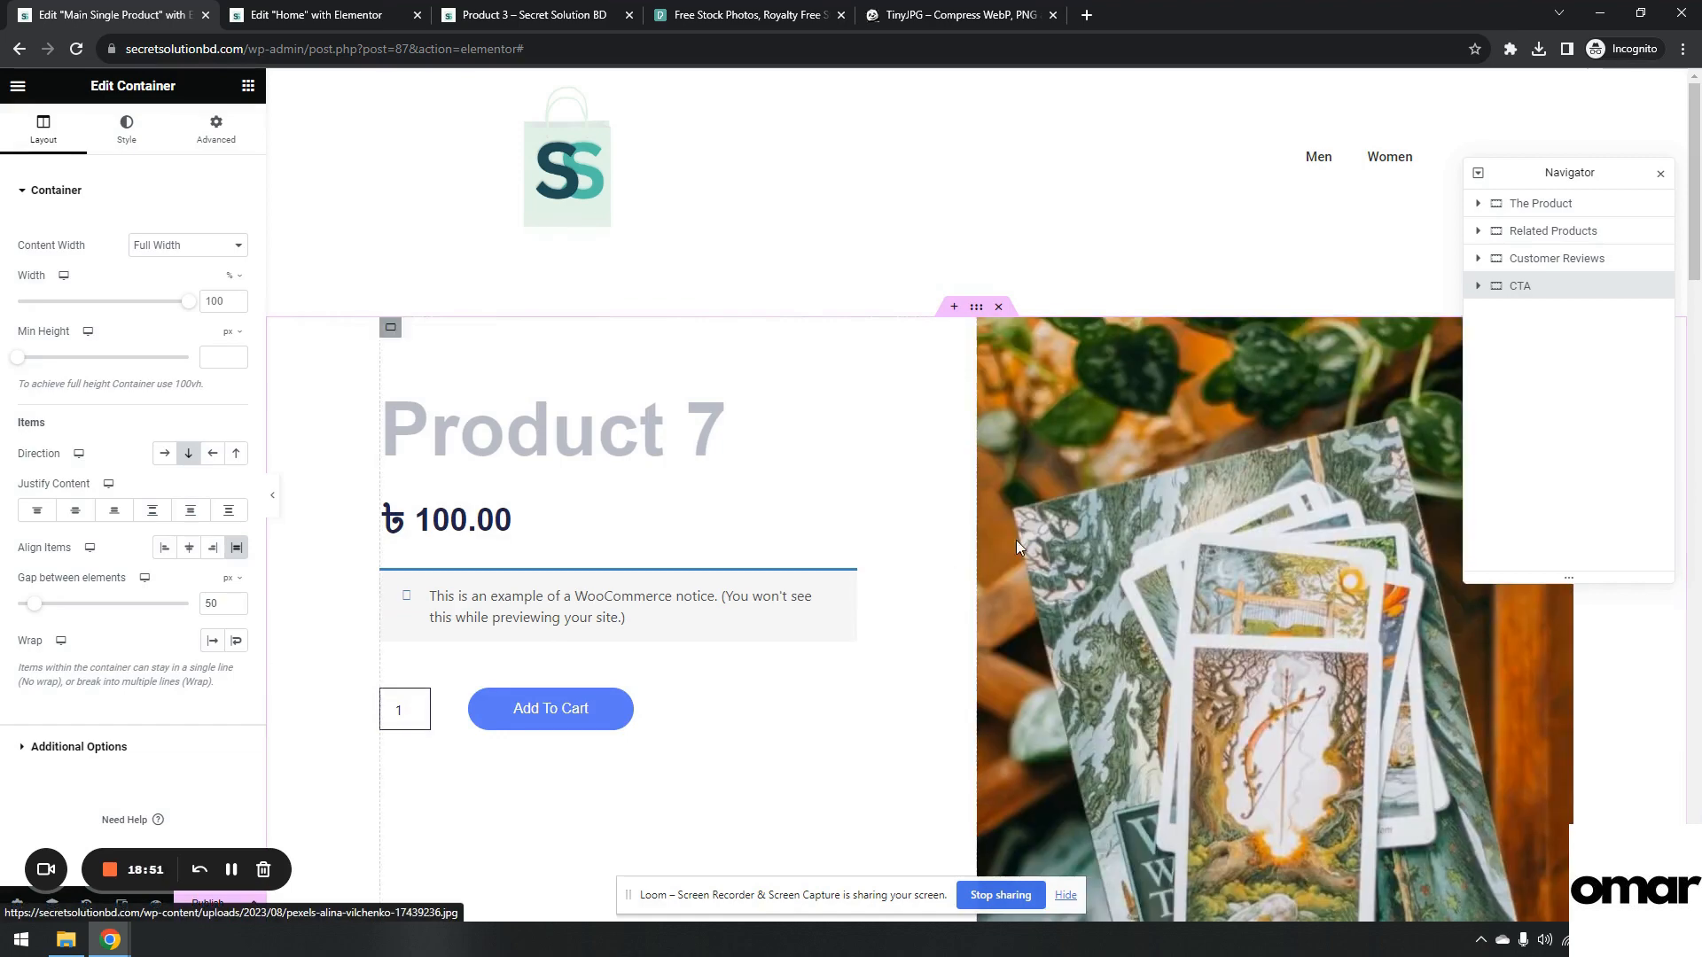
Close the enlarged product photo, move the Navigator off the image and open the Product Images widget's settings.
click(1269, 434)
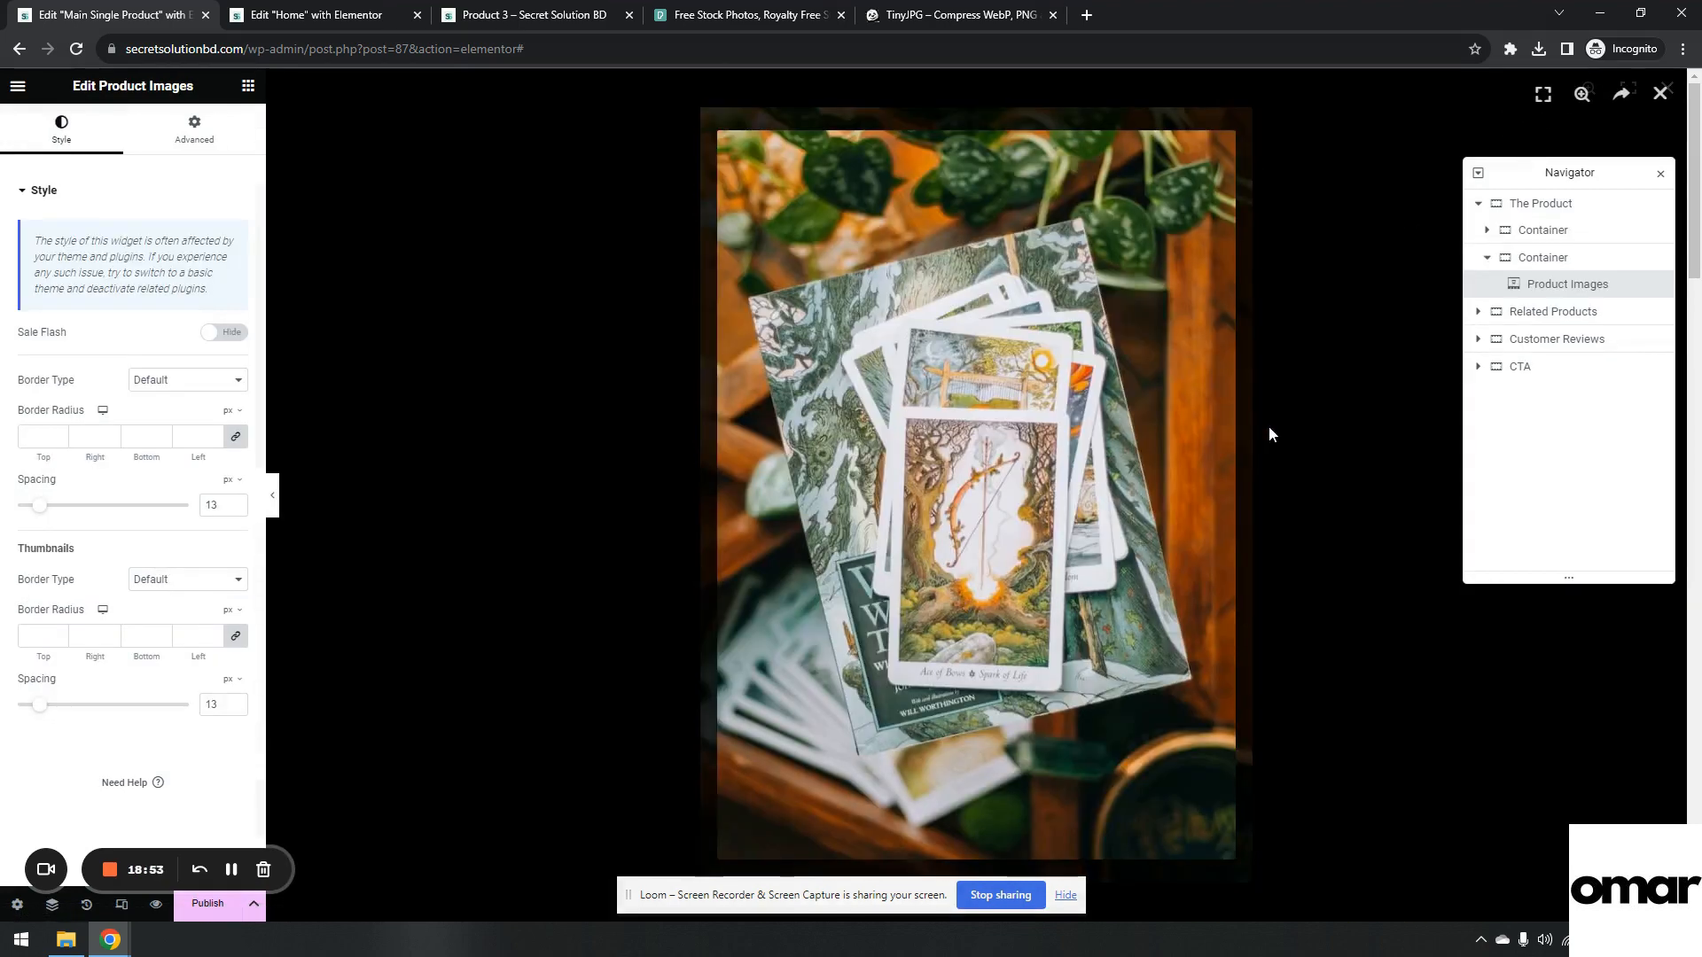
click(1660, 92)
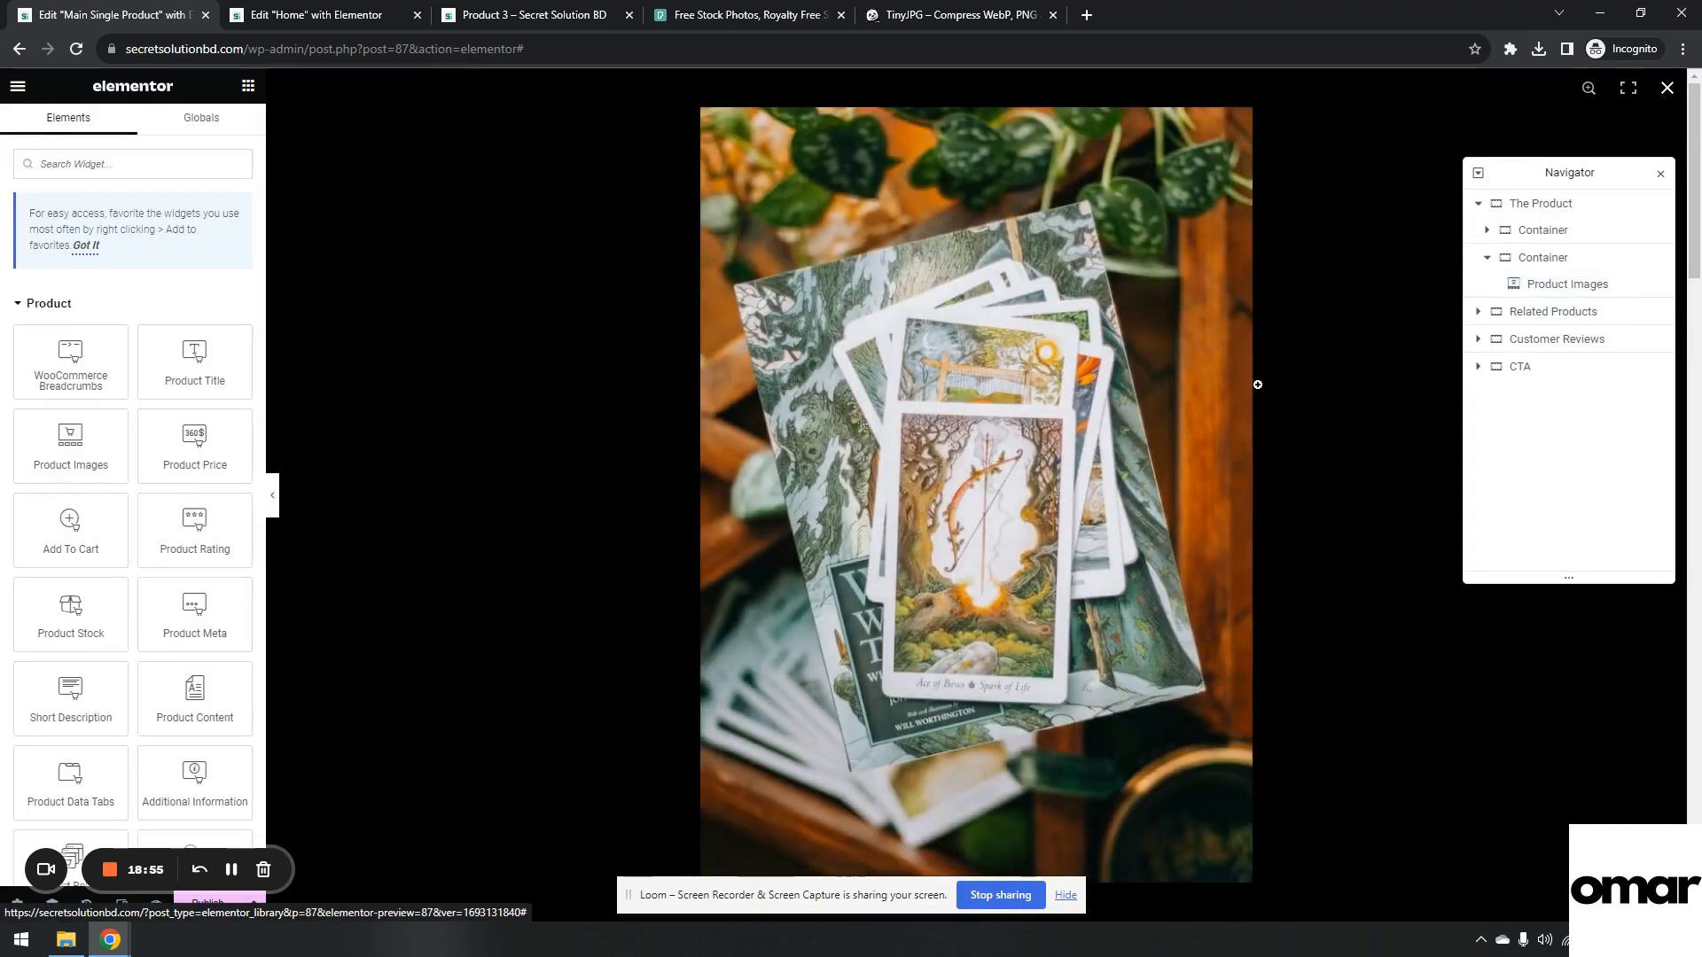
click(1665, 89)
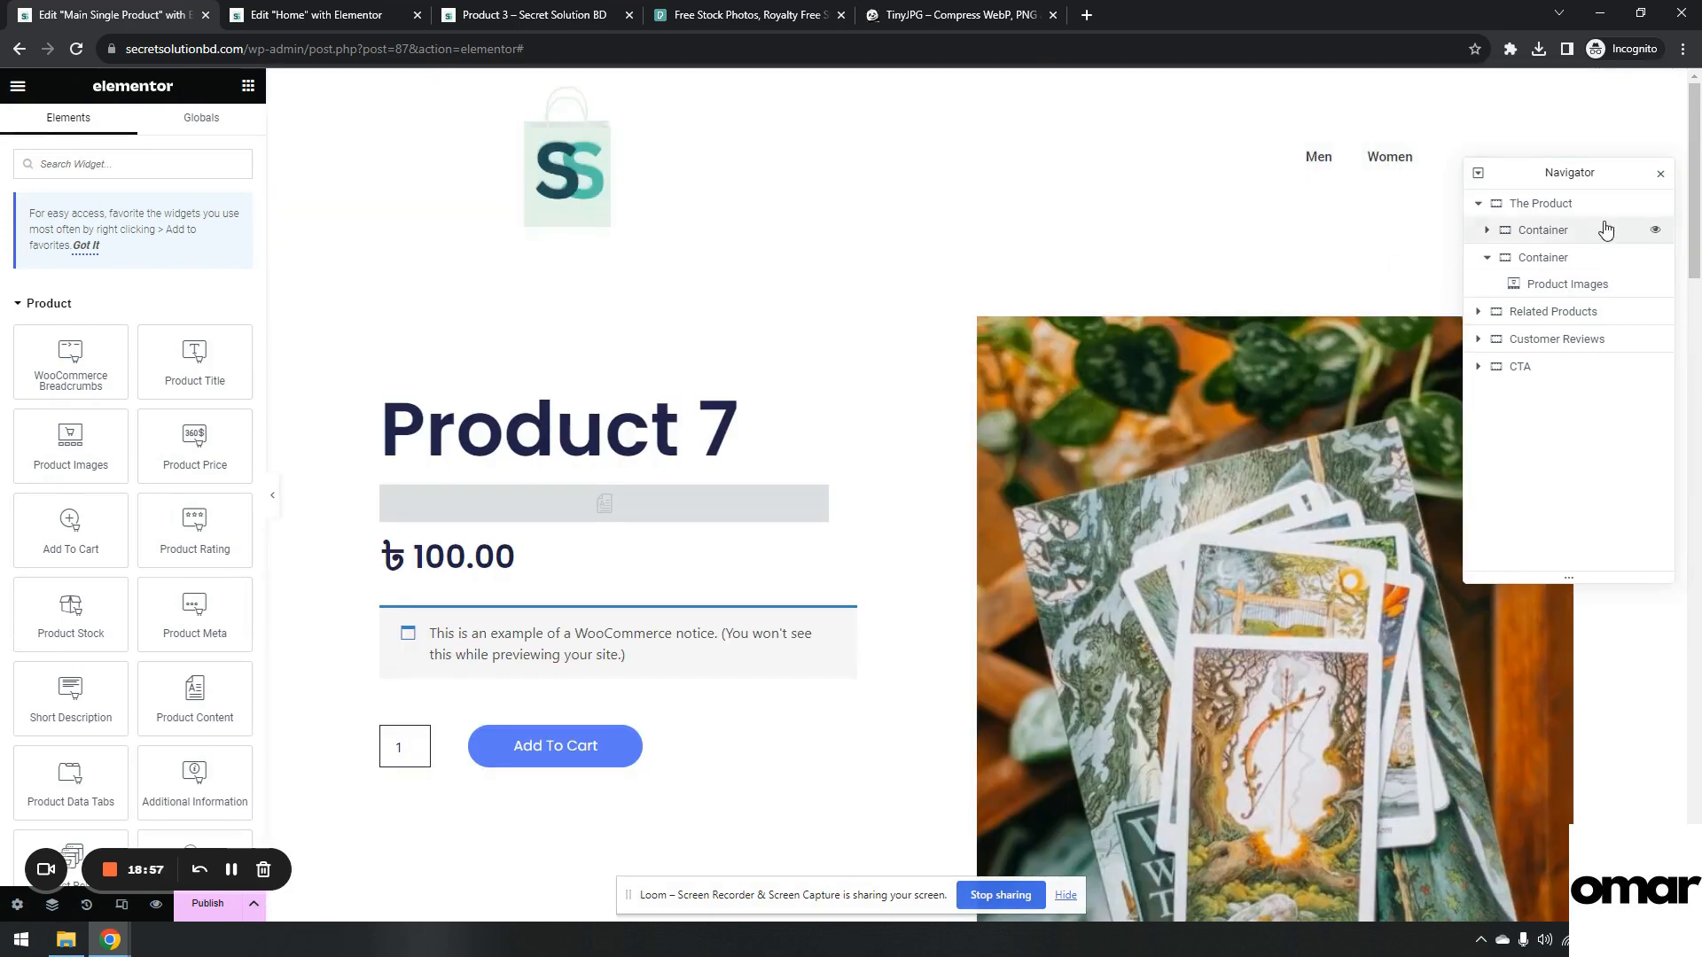
drag(1579, 174, 771, 472)
click(758, 582)
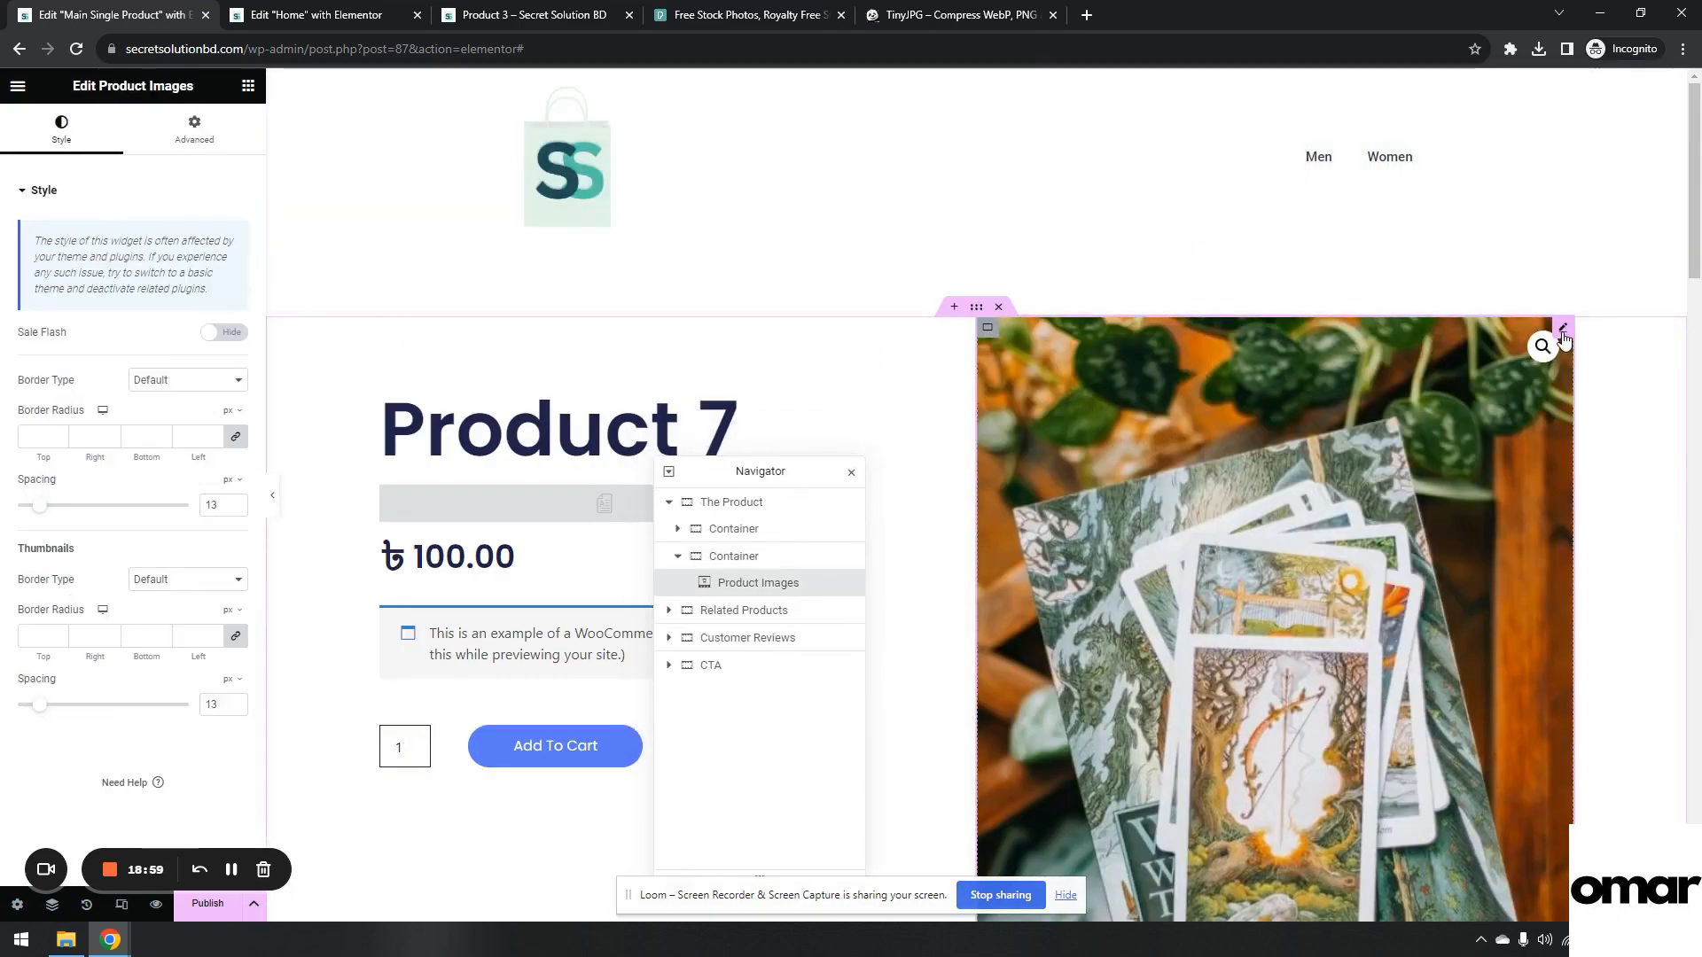
Search the widget list for "product" and "image", then reopen the Product Images widget's settings.
drag(71, 87, 194, 89)
click(248, 85)
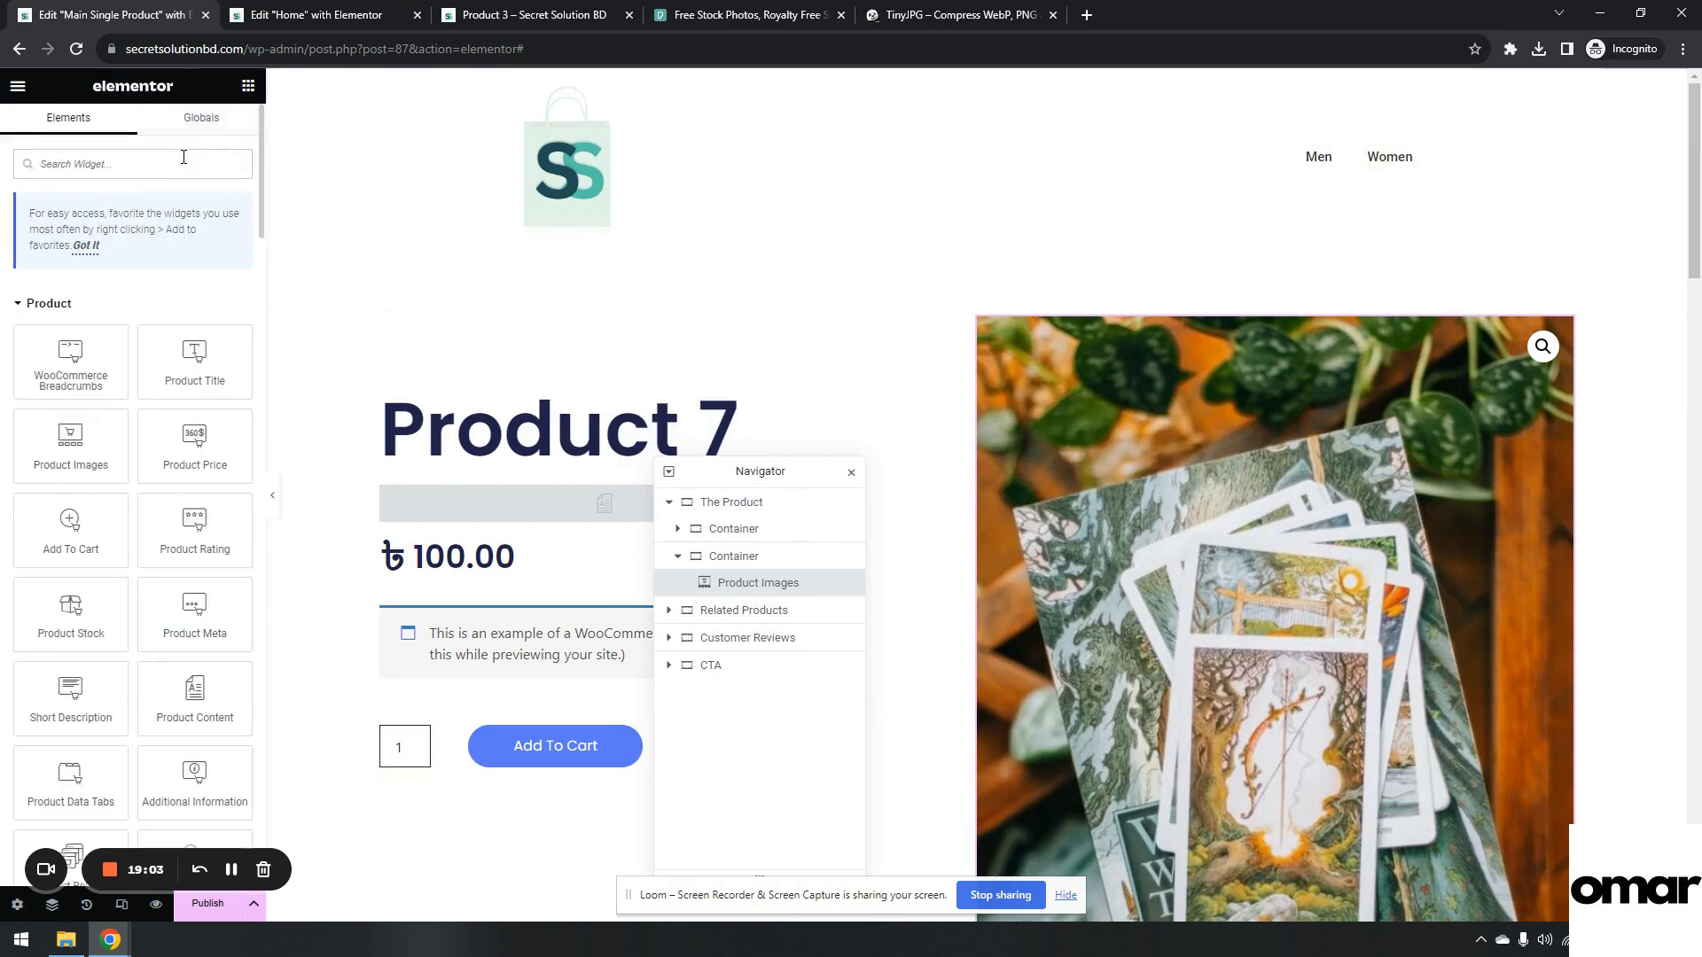
text(product)
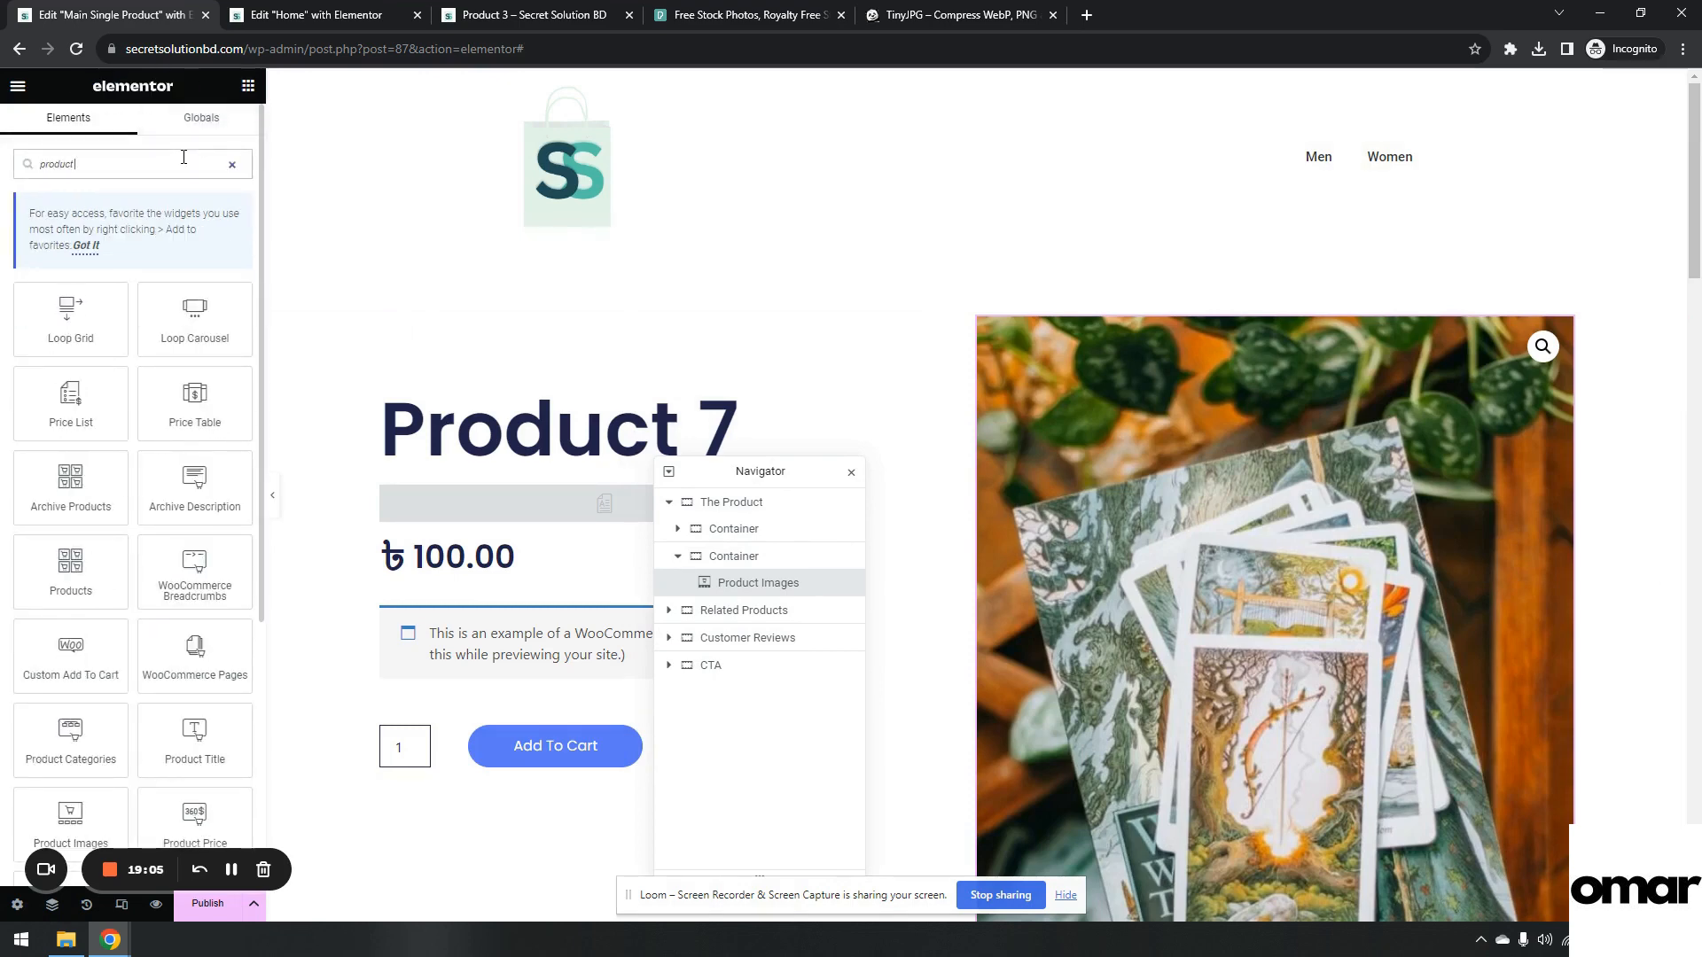
text( i)
key(ctrl+a)
text(image)
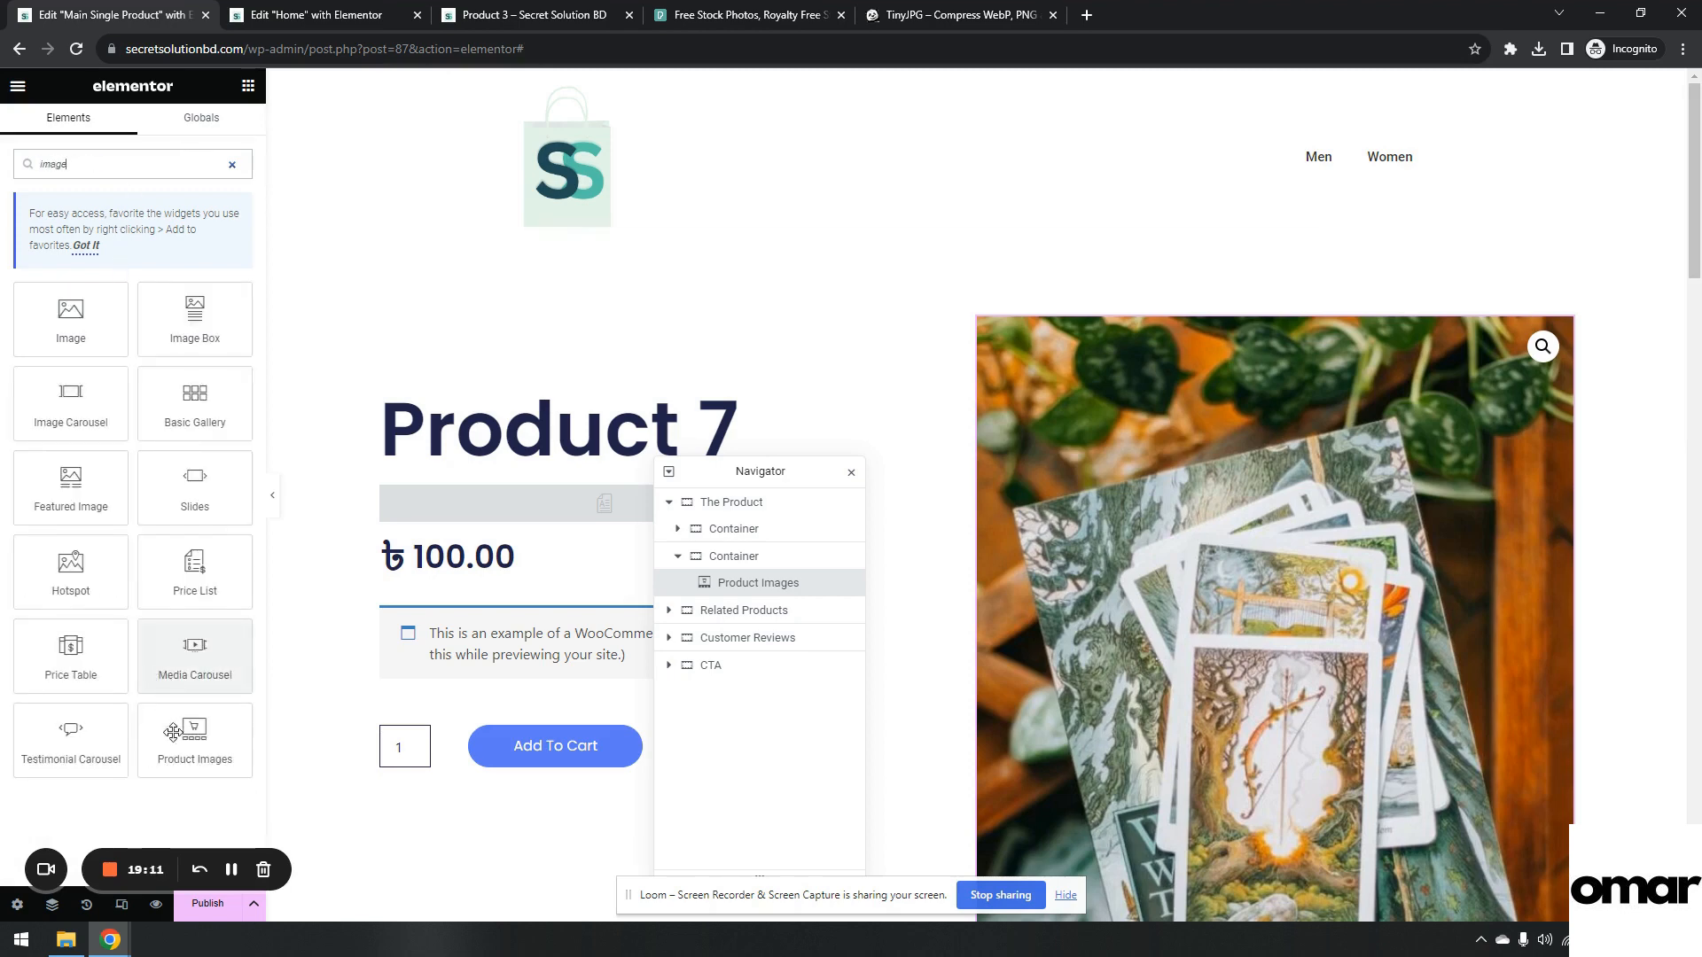
click(1562, 328)
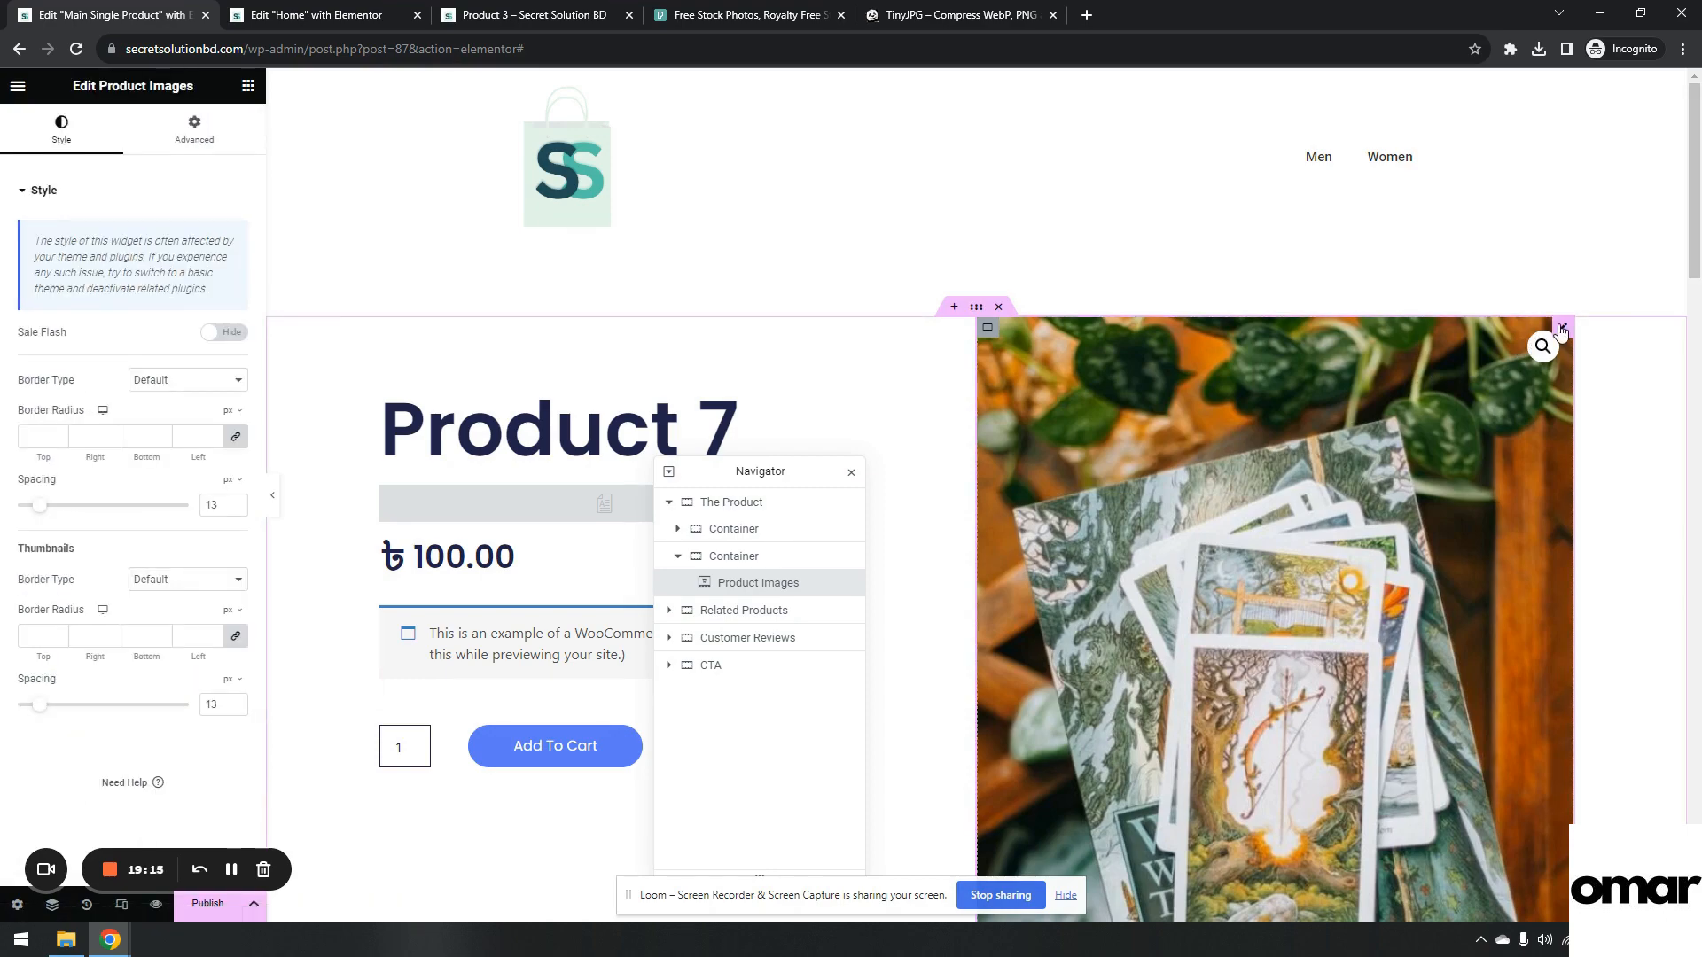
Move the Navigator aside and examine the Product Title, Product Content, Product Price and WooCommerce Notices widget settings.
scroll(1227, 550, down, 7)
scroll(1241, 532, up, 5)
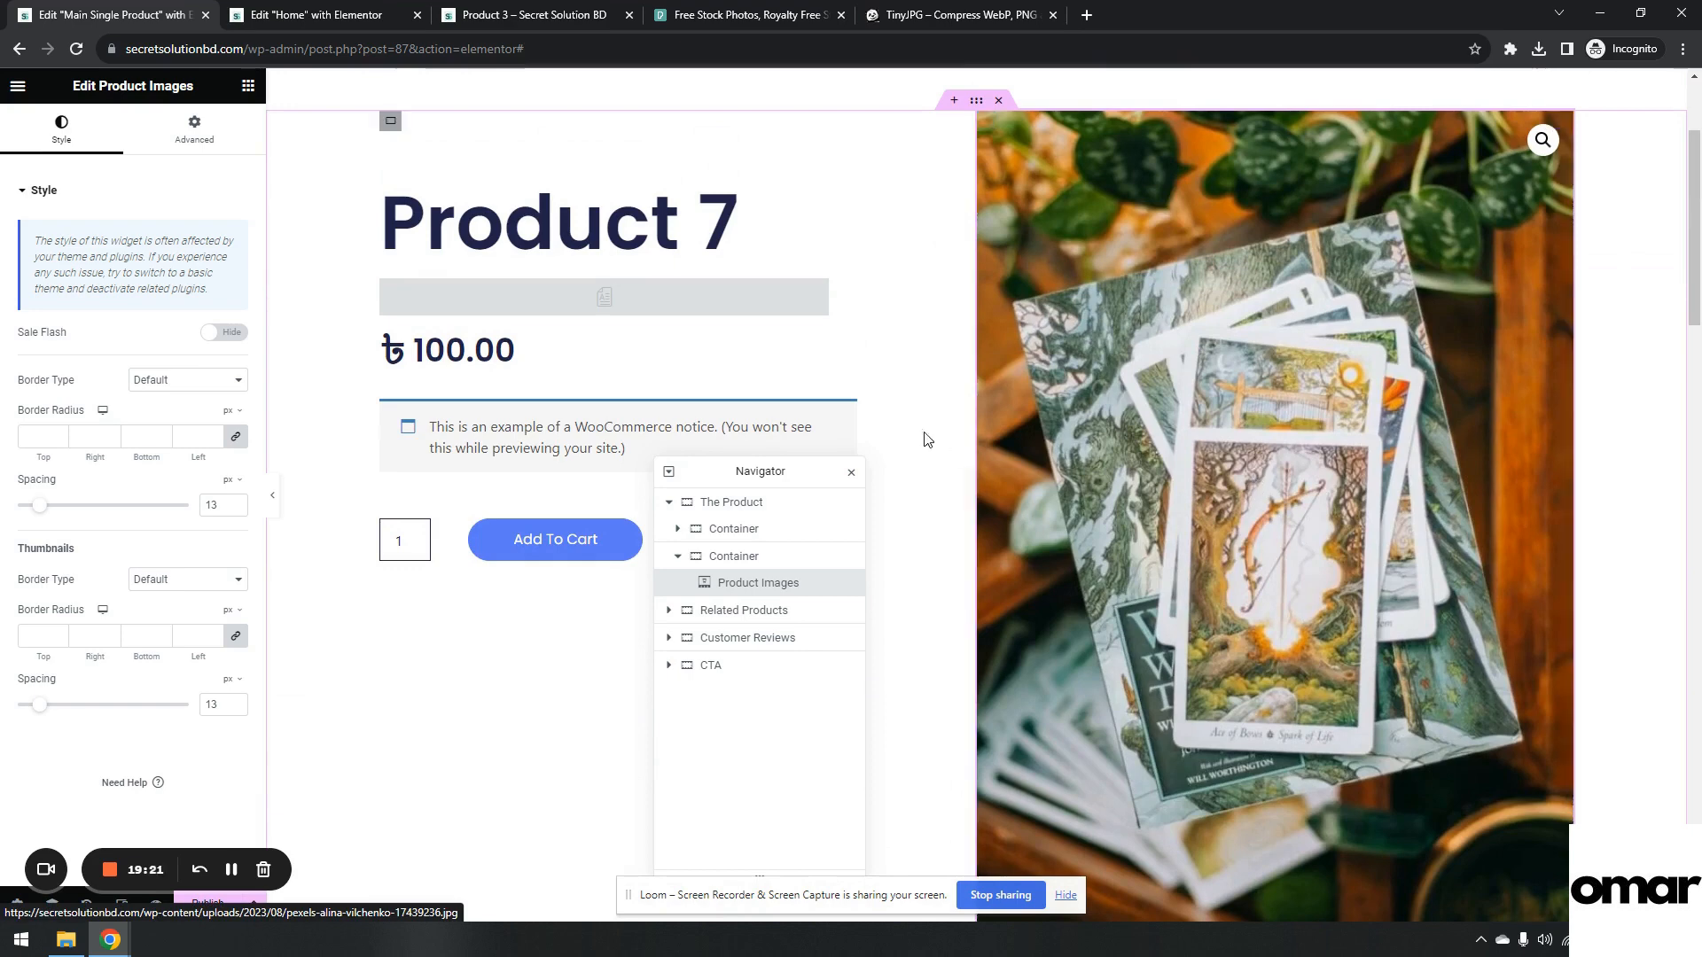
scroll(886, 416, up, 3)
click(839, 404)
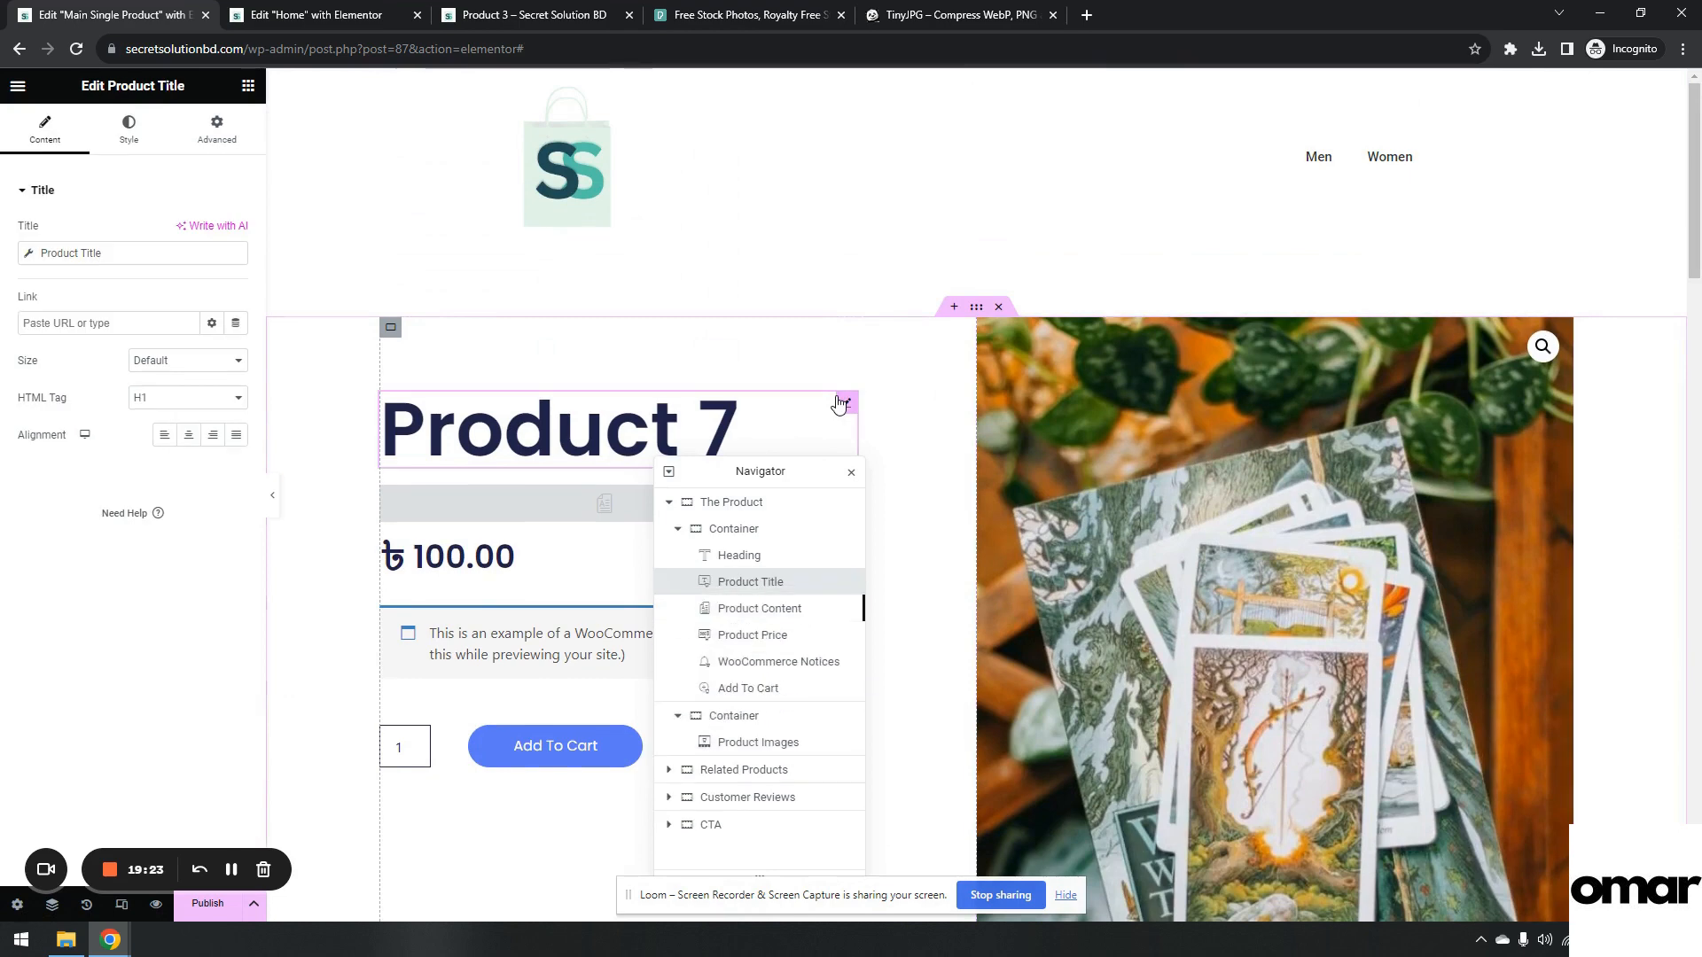
drag(809, 469, 1550, 551)
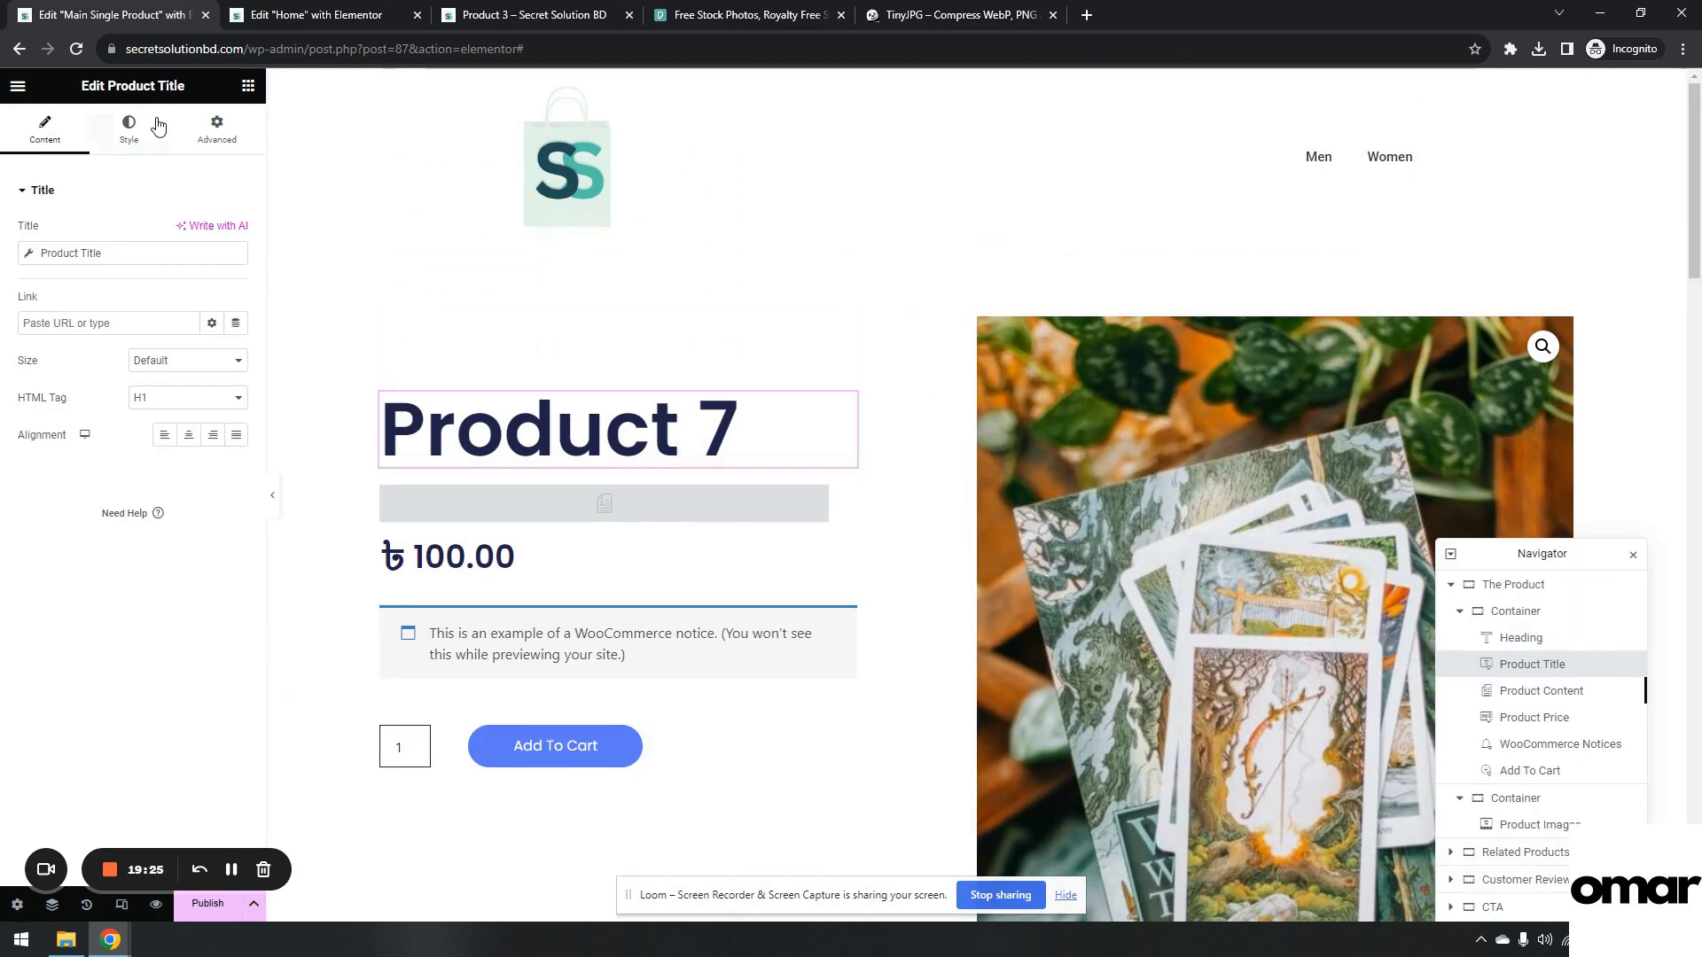
click(819, 498)
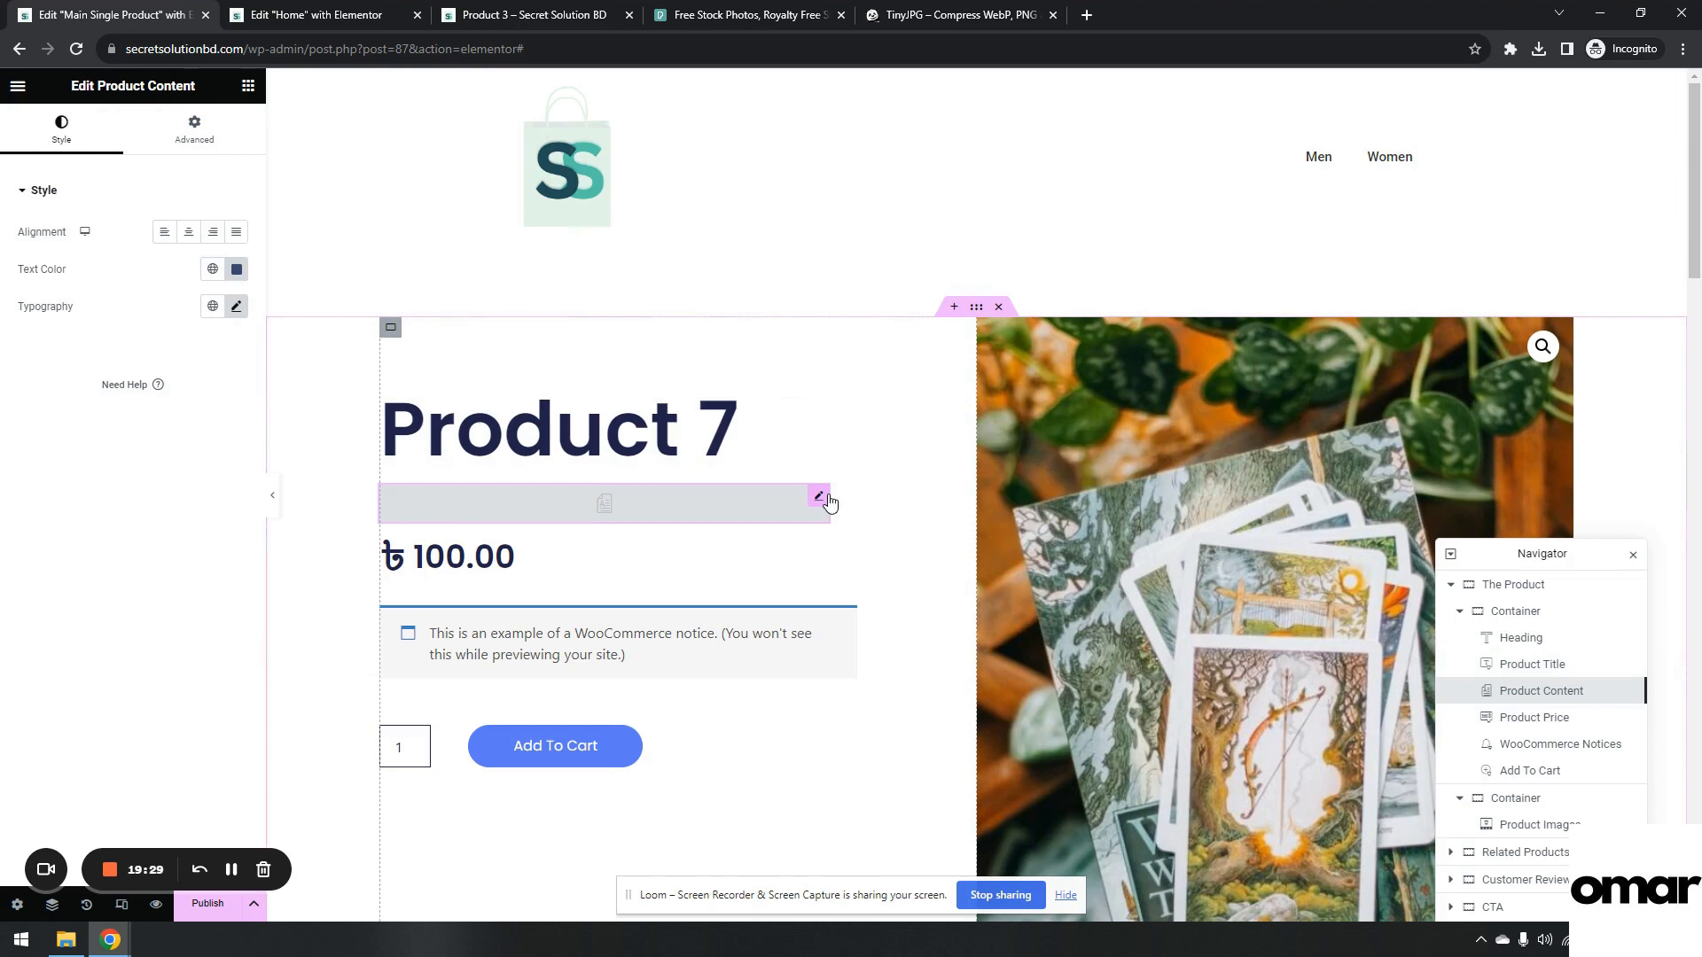
click(615, 556)
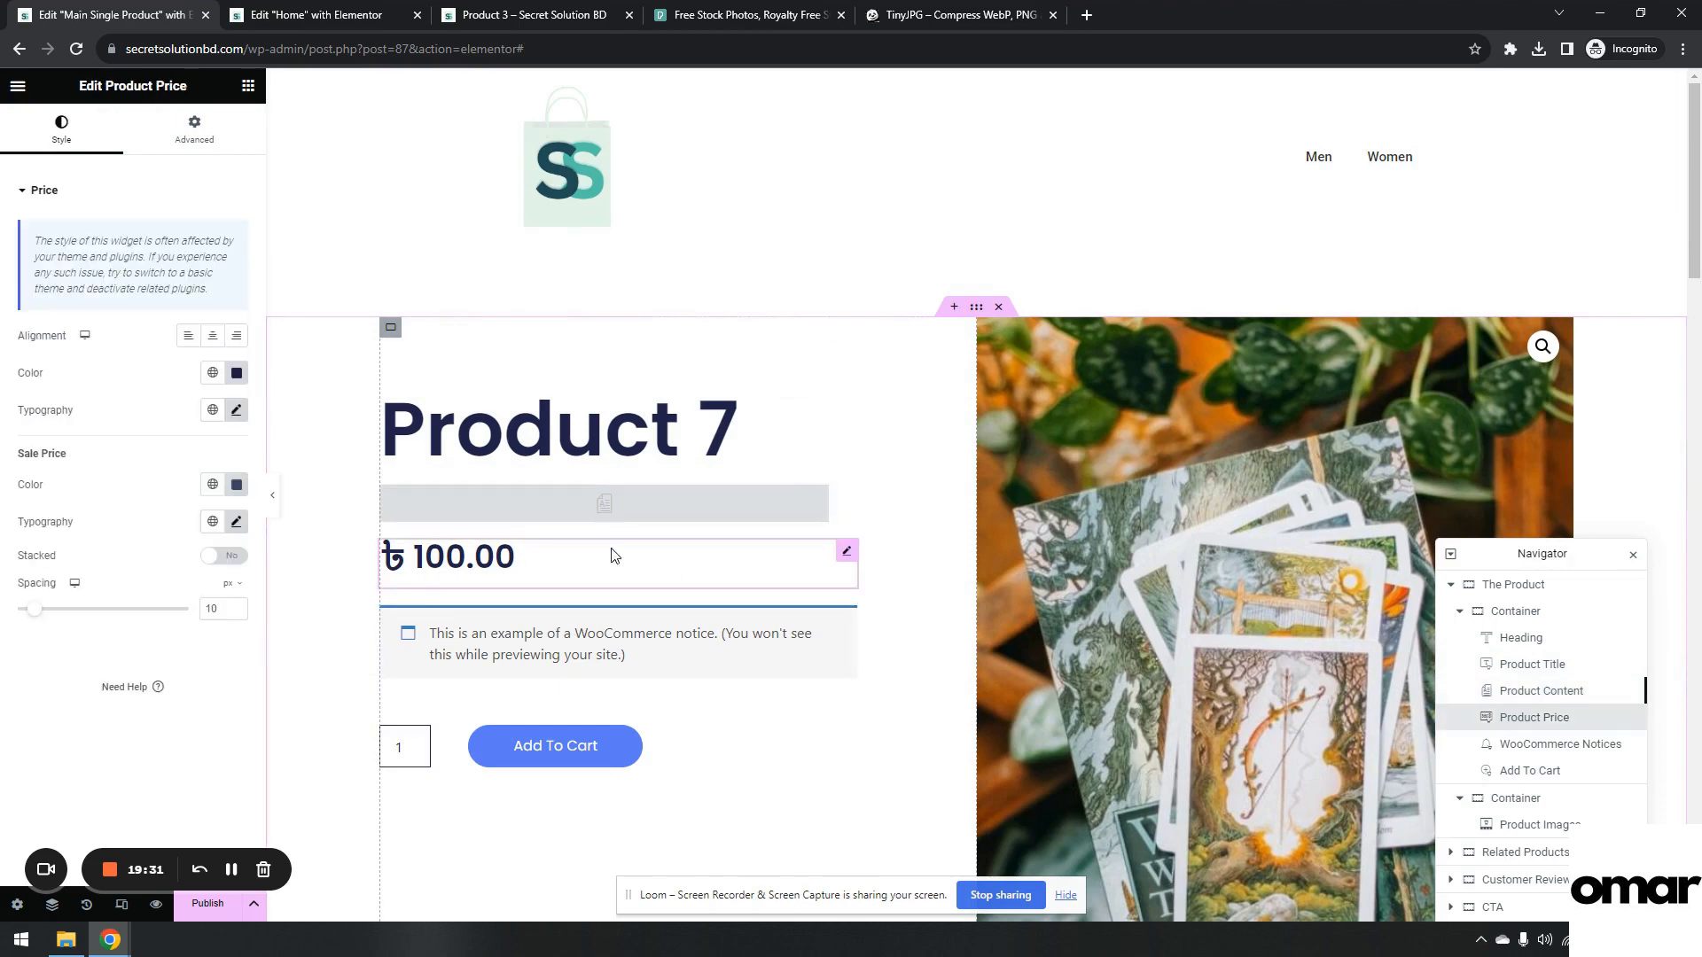
click(846, 618)
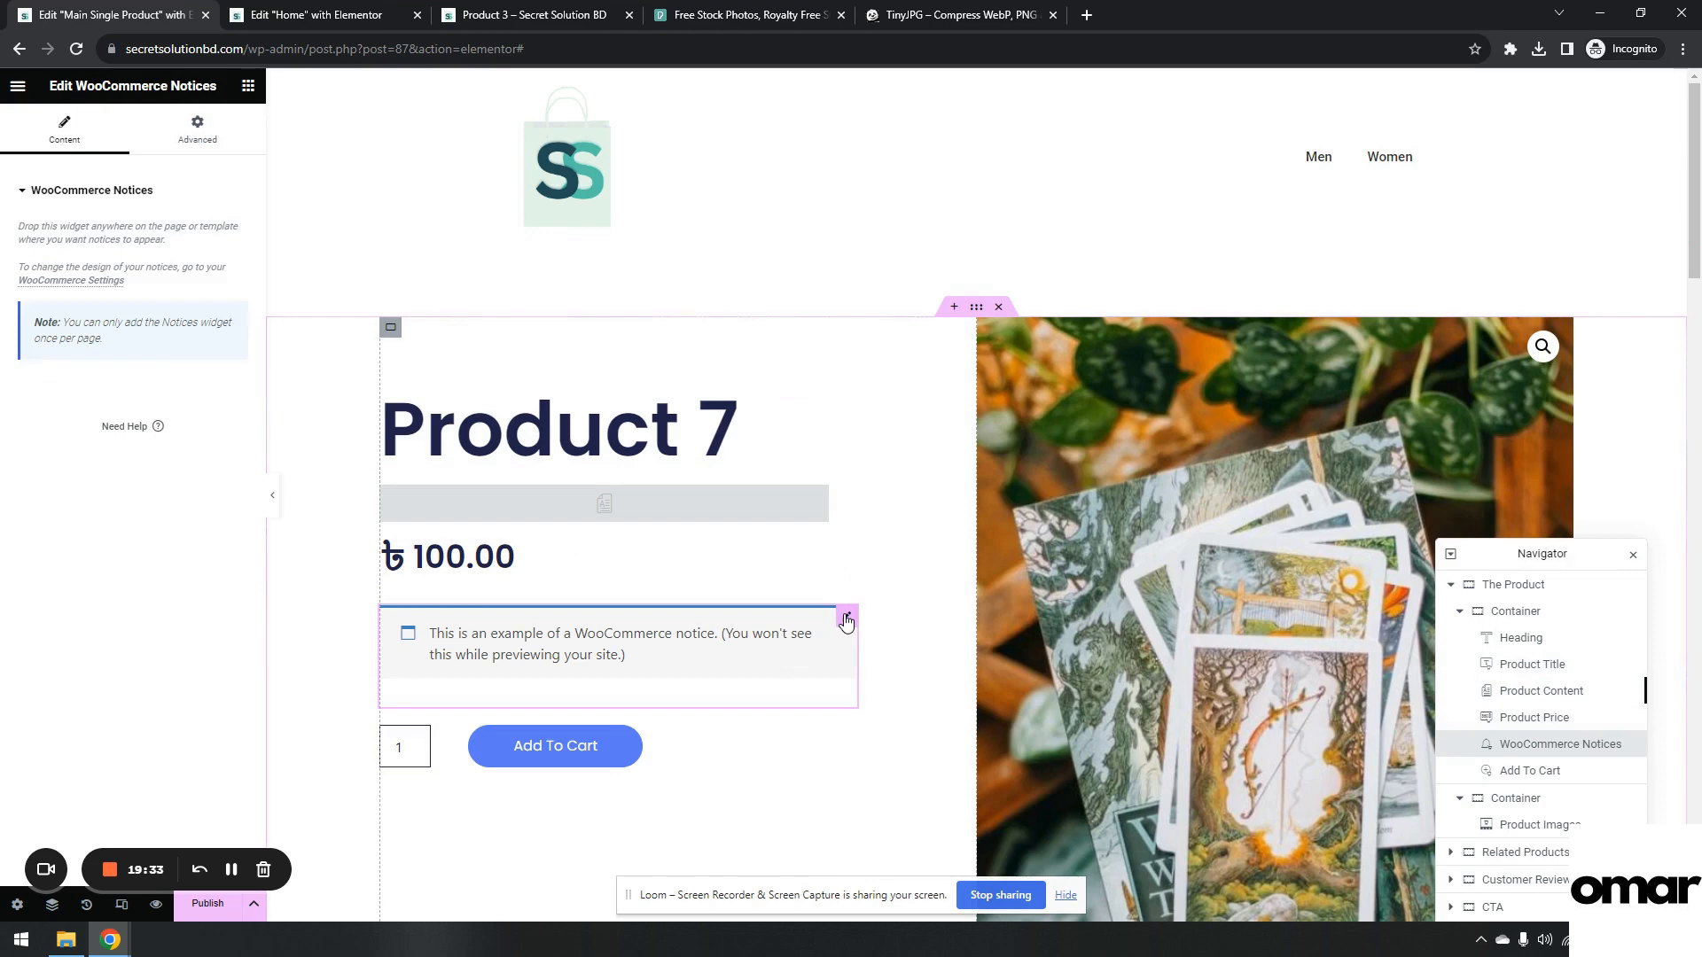
Examine the Add To Cart widget's Quantity style settings and open its Button style settings.
click(760, 738)
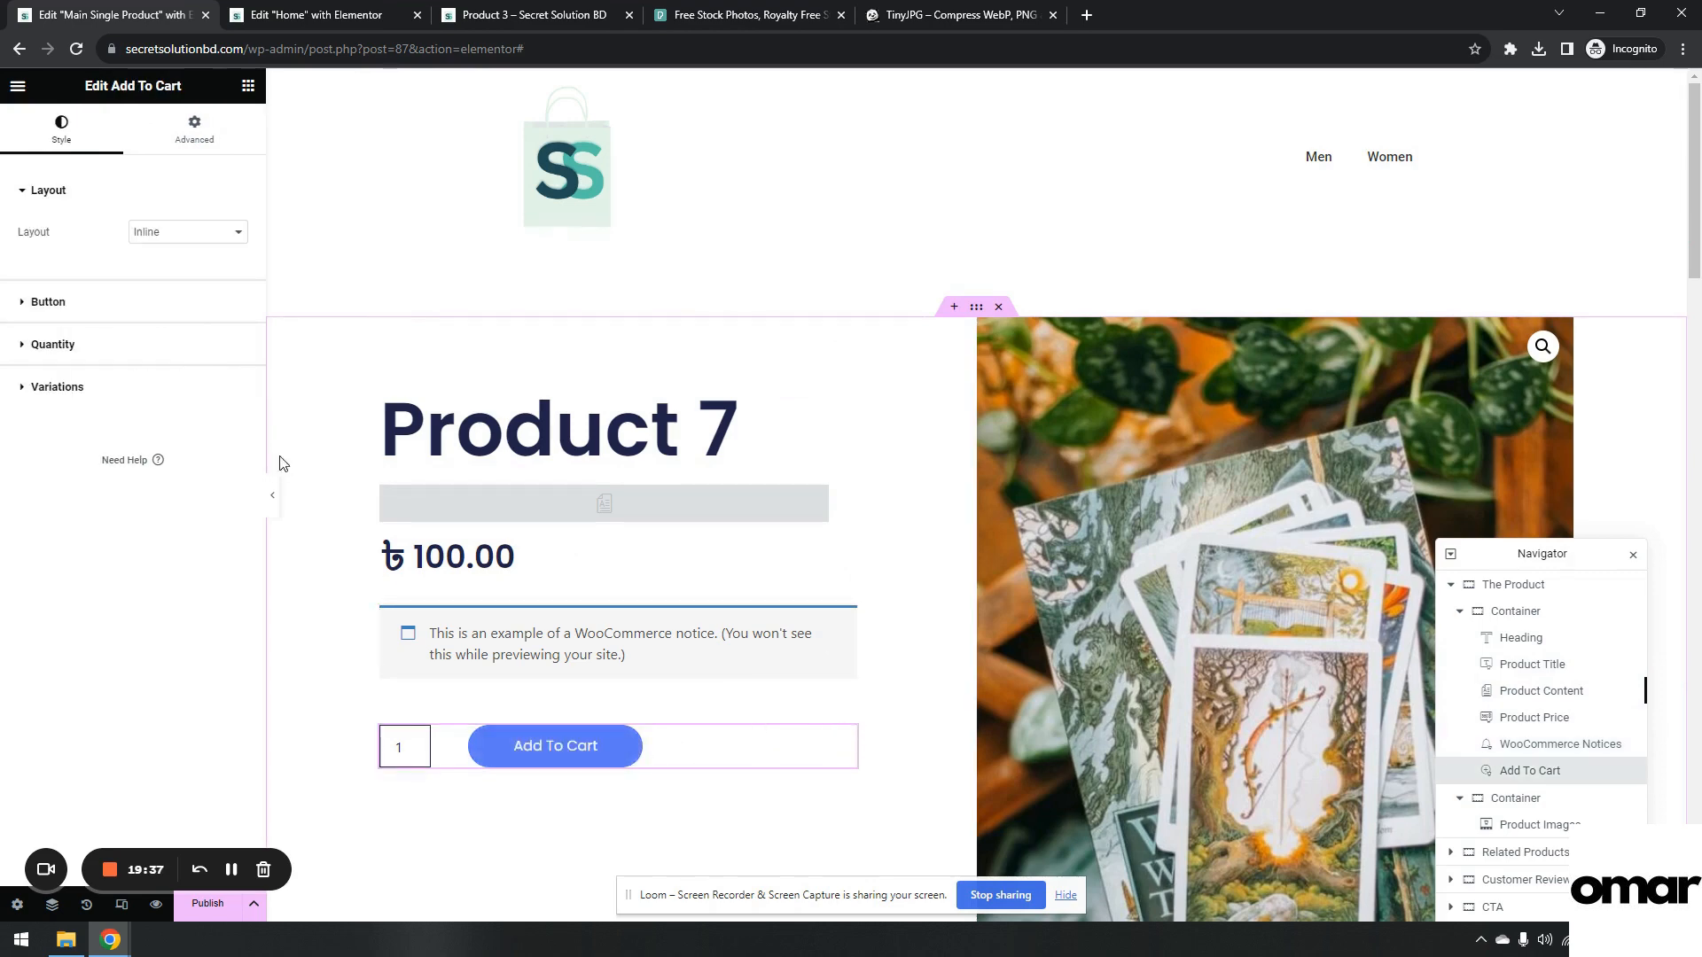
click(146, 356)
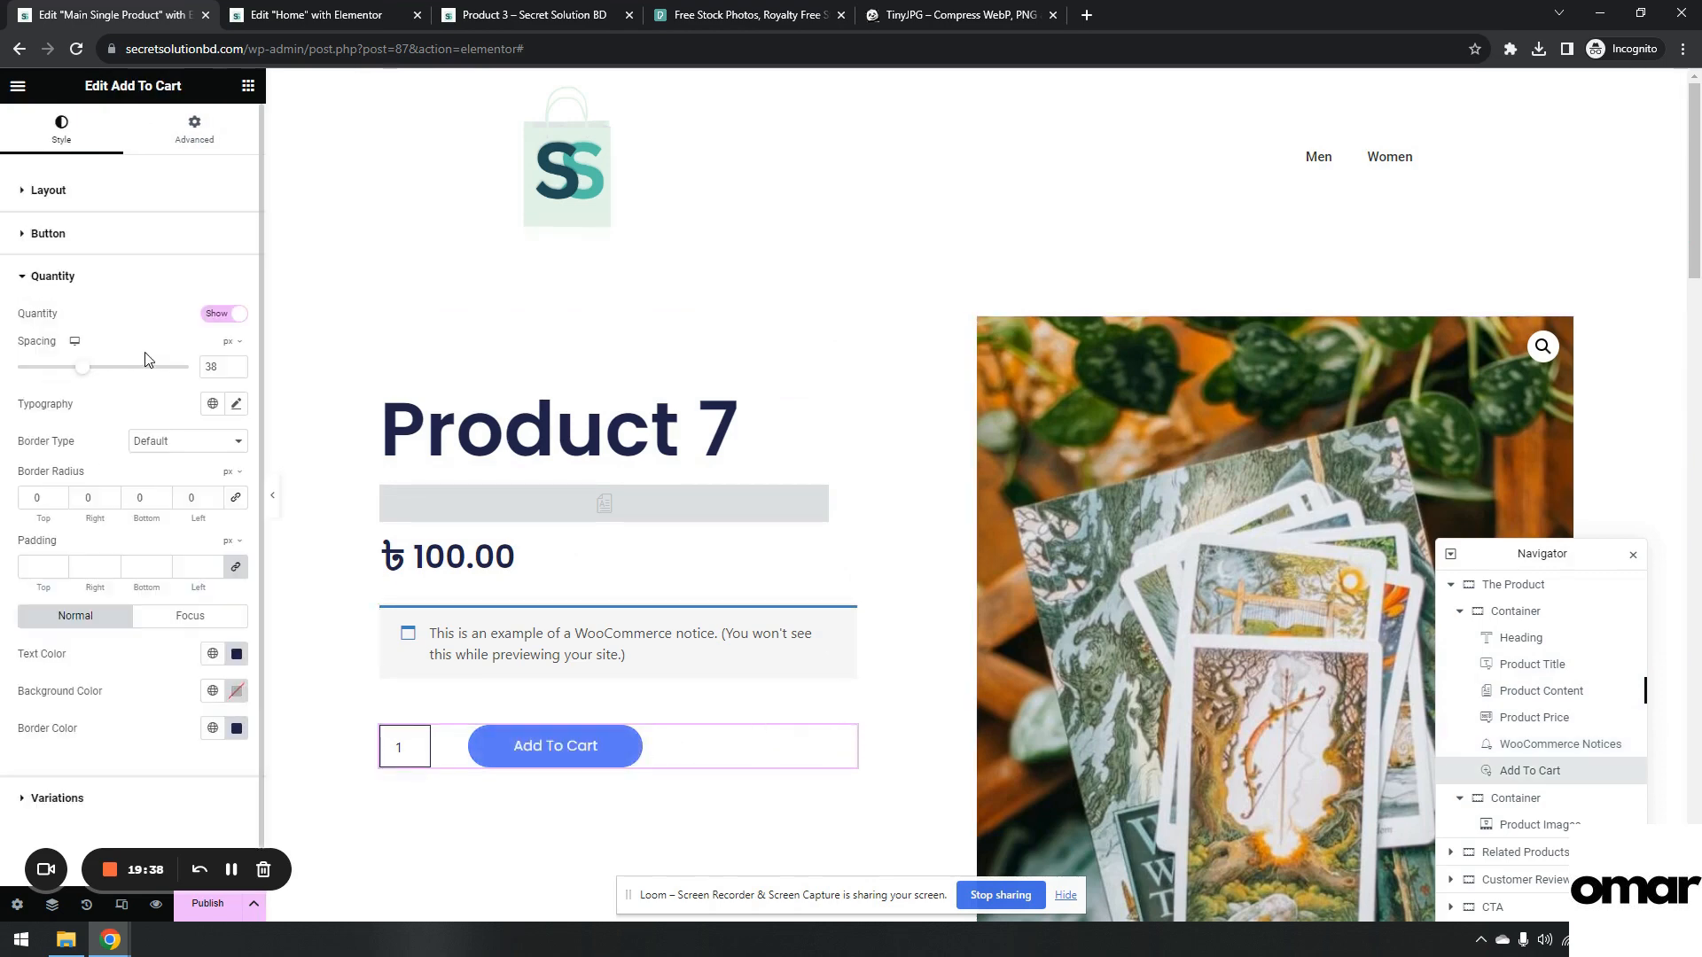
click(122, 254)
click(122, 255)
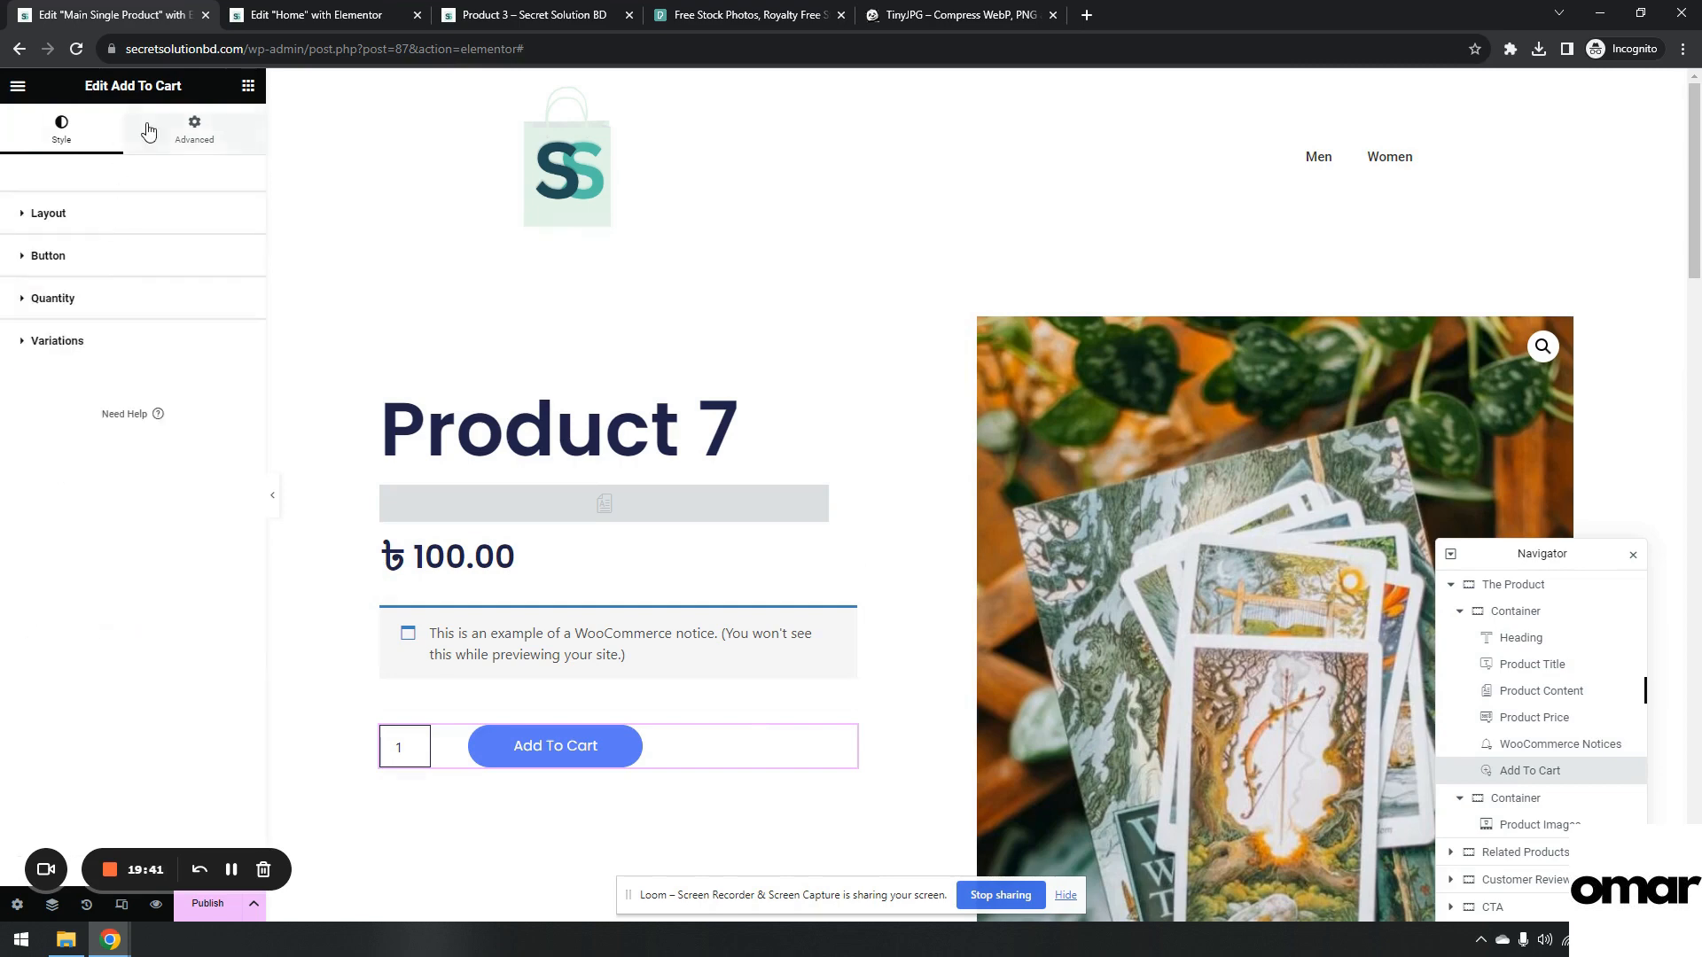
click(115, 190)
click(139, 298)
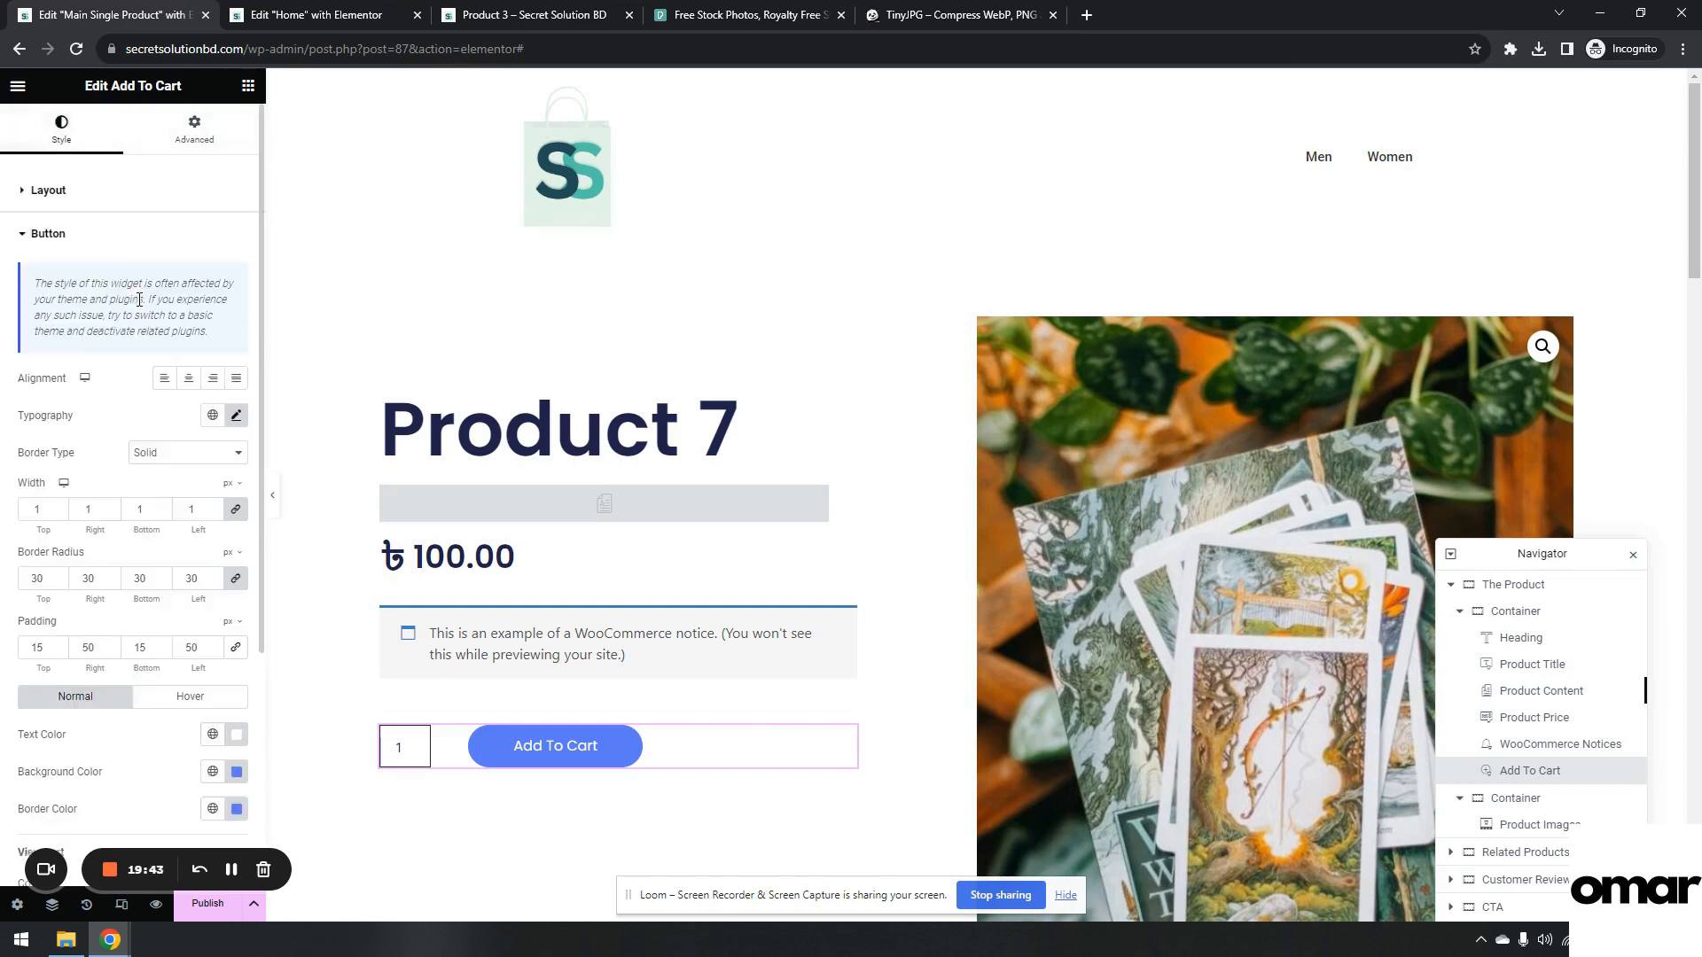
Set the Add To Cart button's normal Background Color and Border Color to the global color OF Primary.
scroll(206, 441, down, 4)
click(212, 445)
click(122, 646)
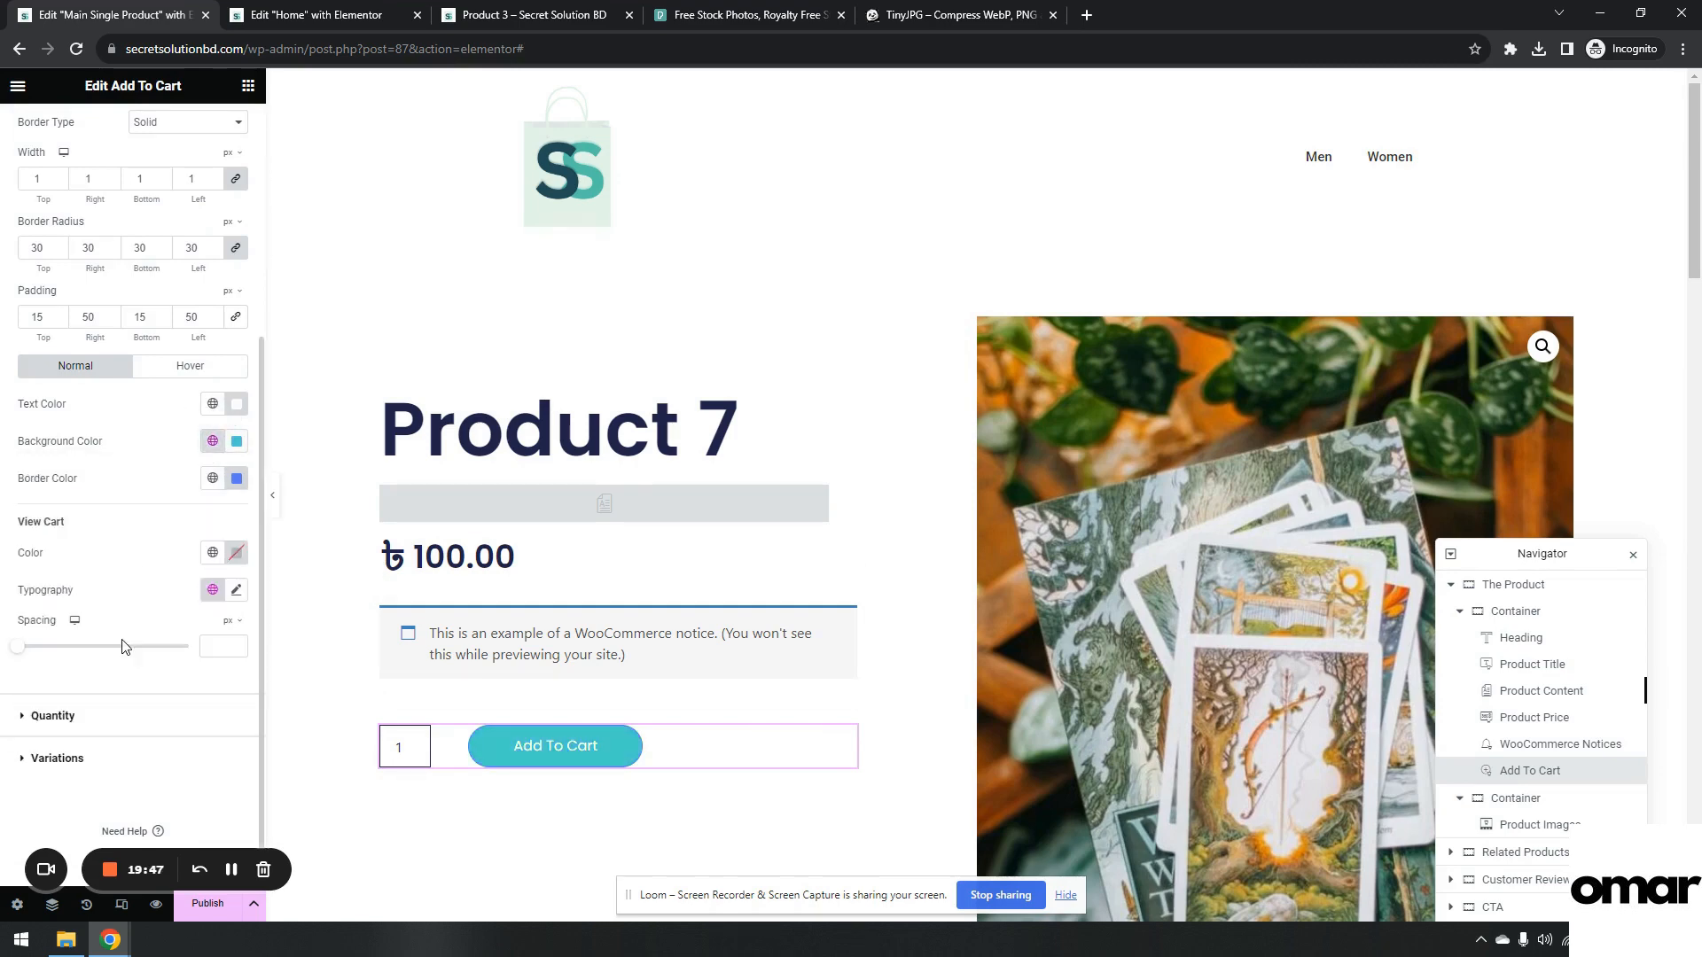
click(209, 481)
click(144, 470)
click(211, 479)
click(125, 690)
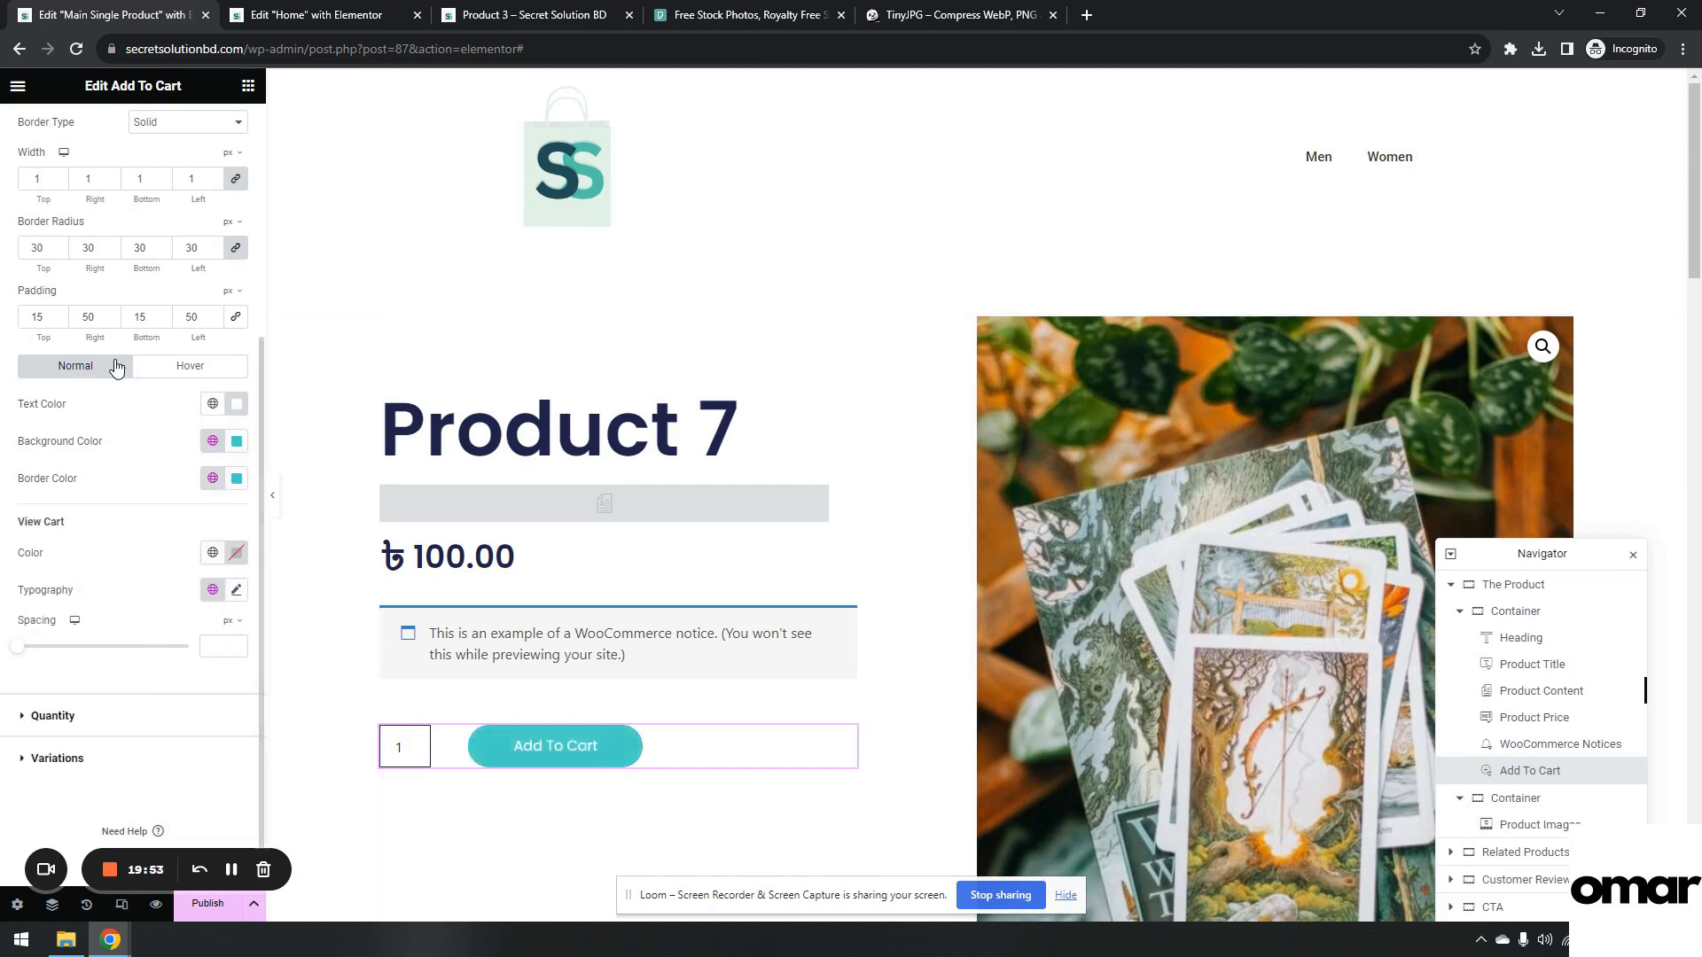
Set the Add To Cart button's hover Text Color and Border Color to the global color OF Primary.
click(190, 365)
click(212, 403)
click(123, 610)
click(212, 477)
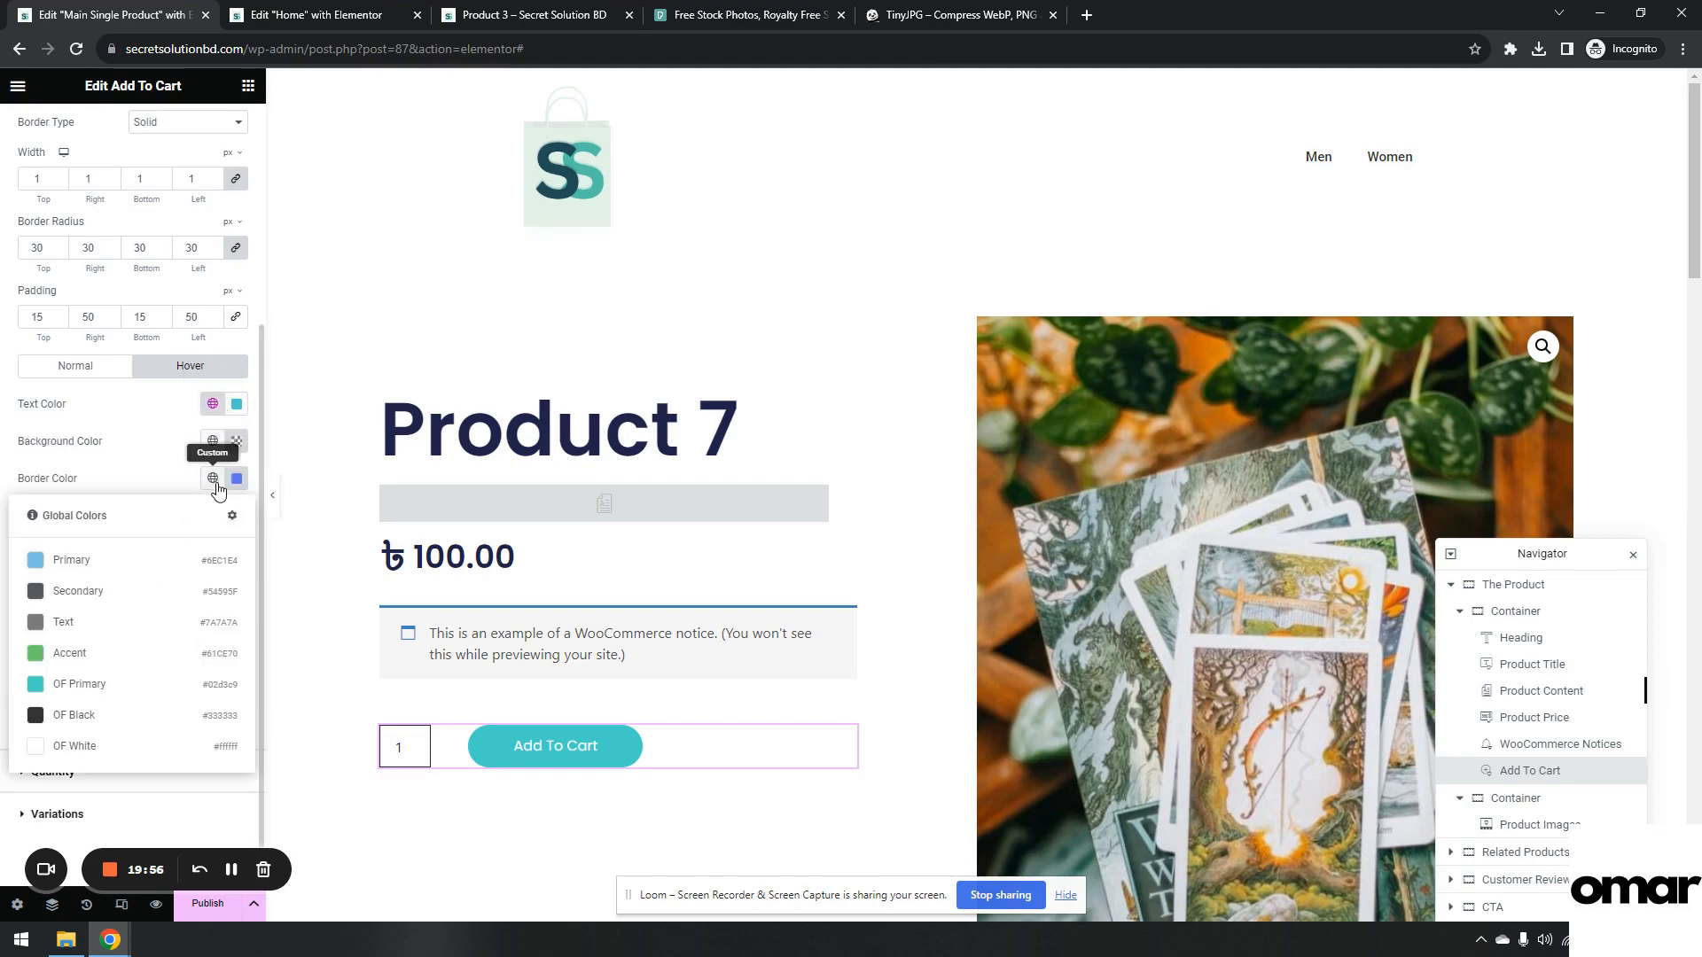
click(119, 683)
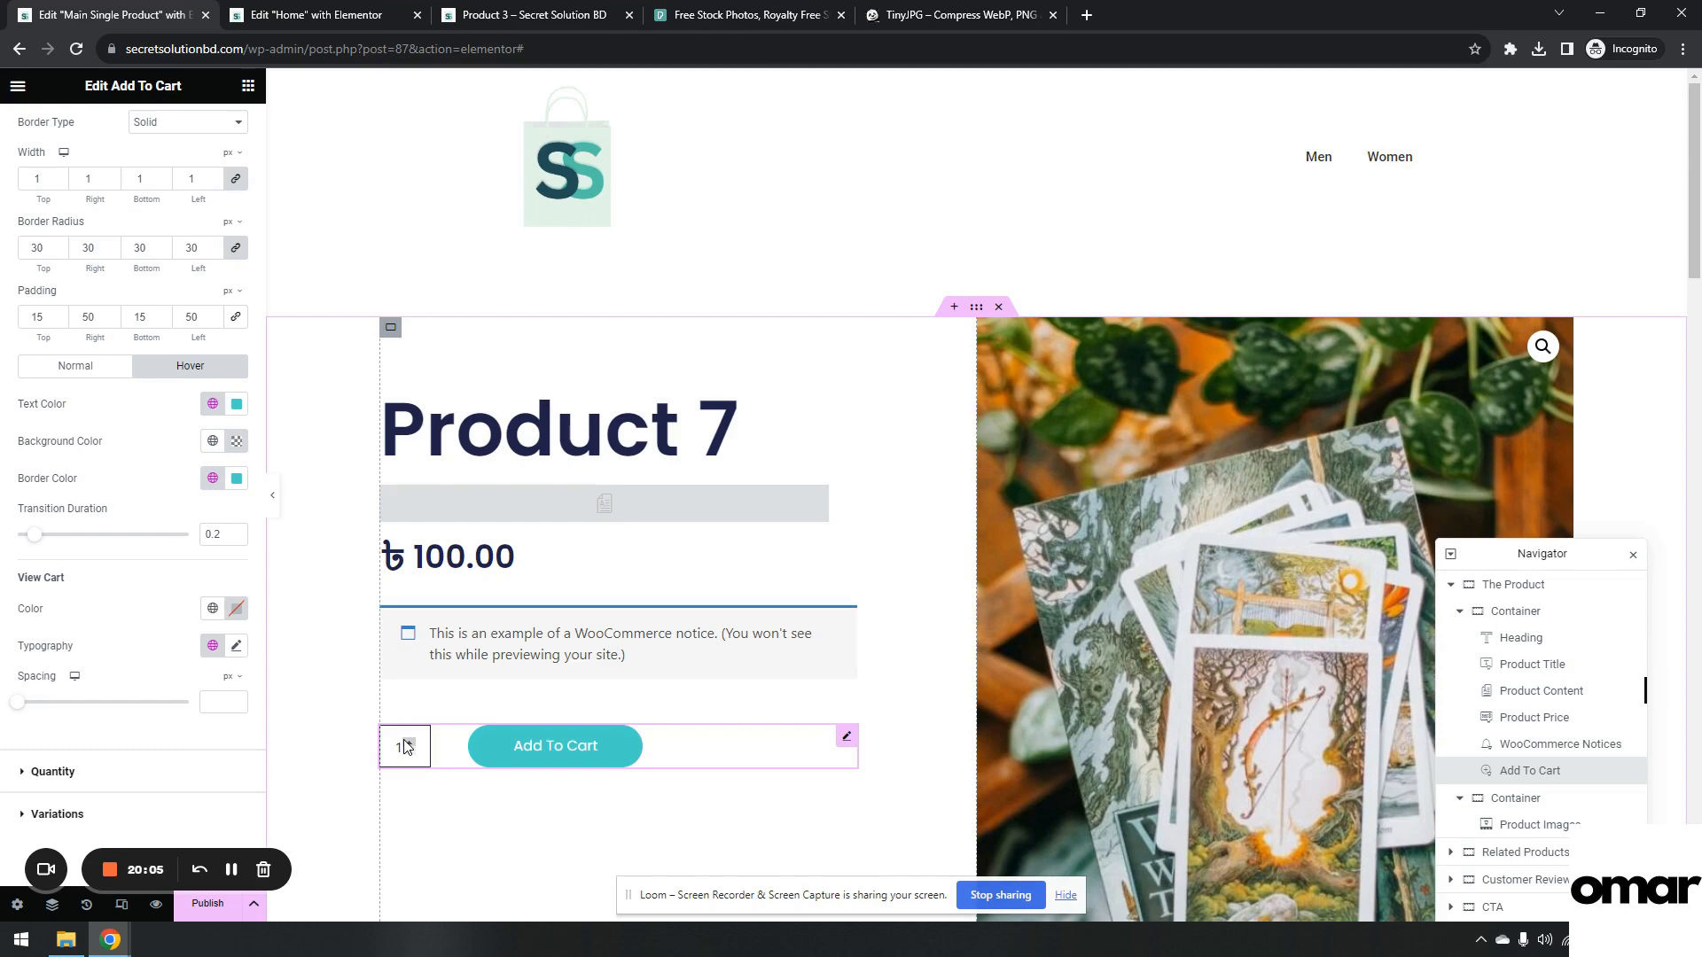
Set the Quantity field's Text Color to OF Black and its Border Color to OF Primary.
click(53, 771)
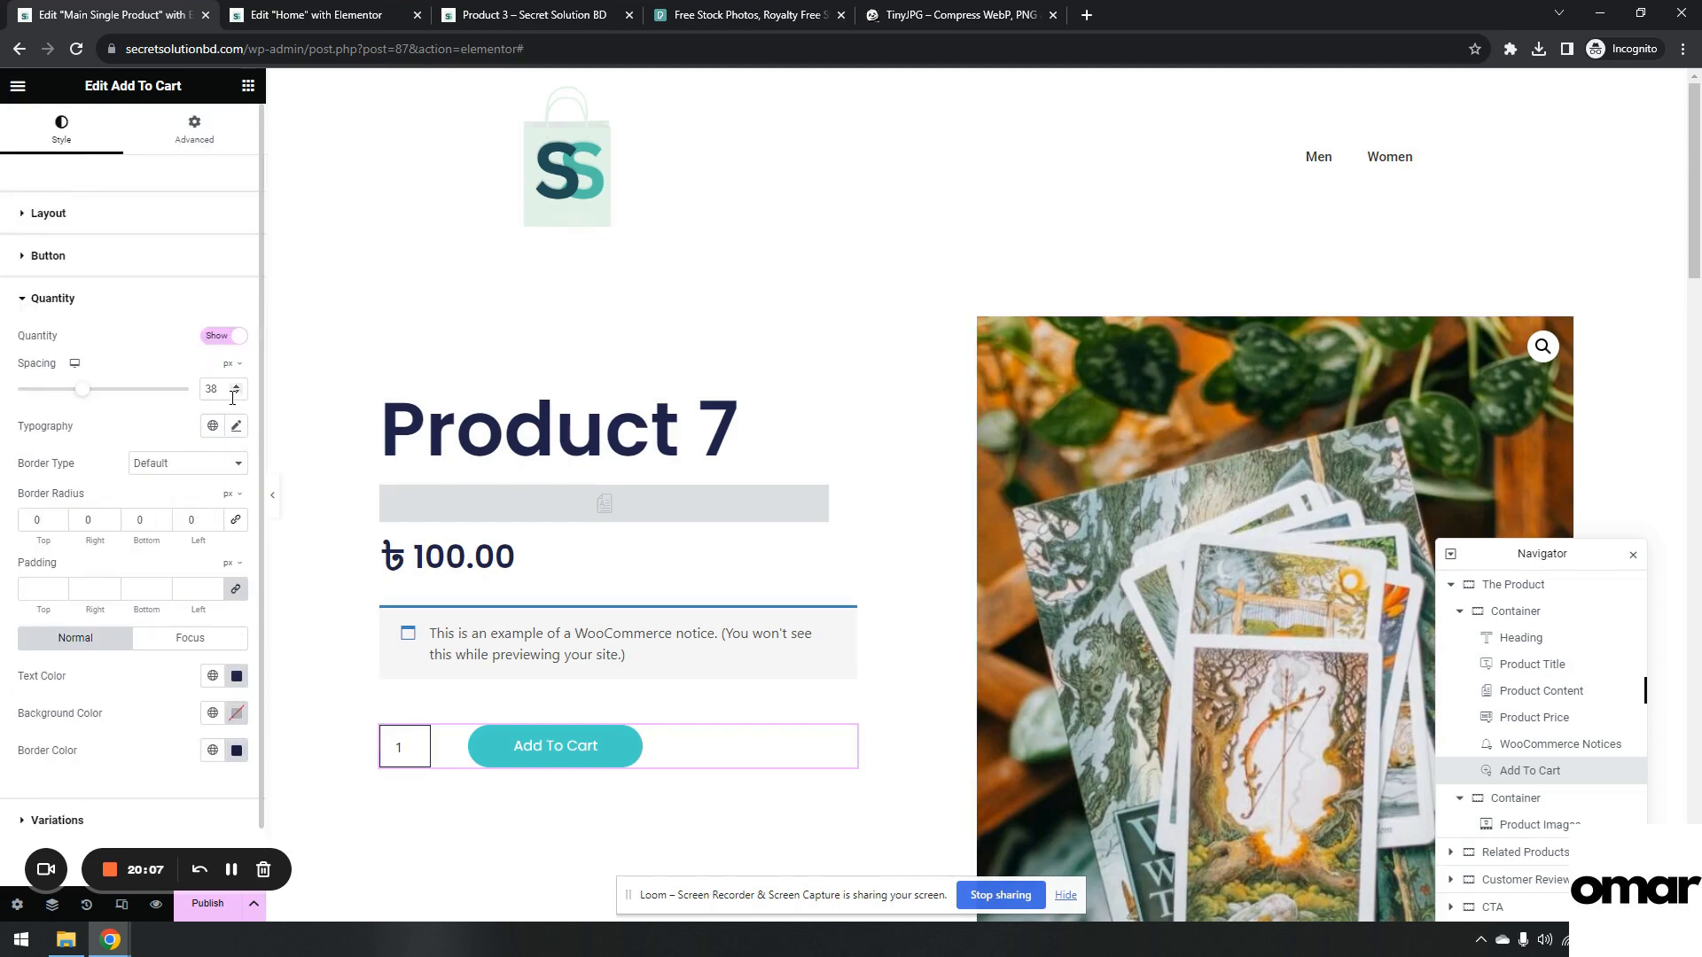
click(212, 675)
click(129, 592)
click(213, 675)
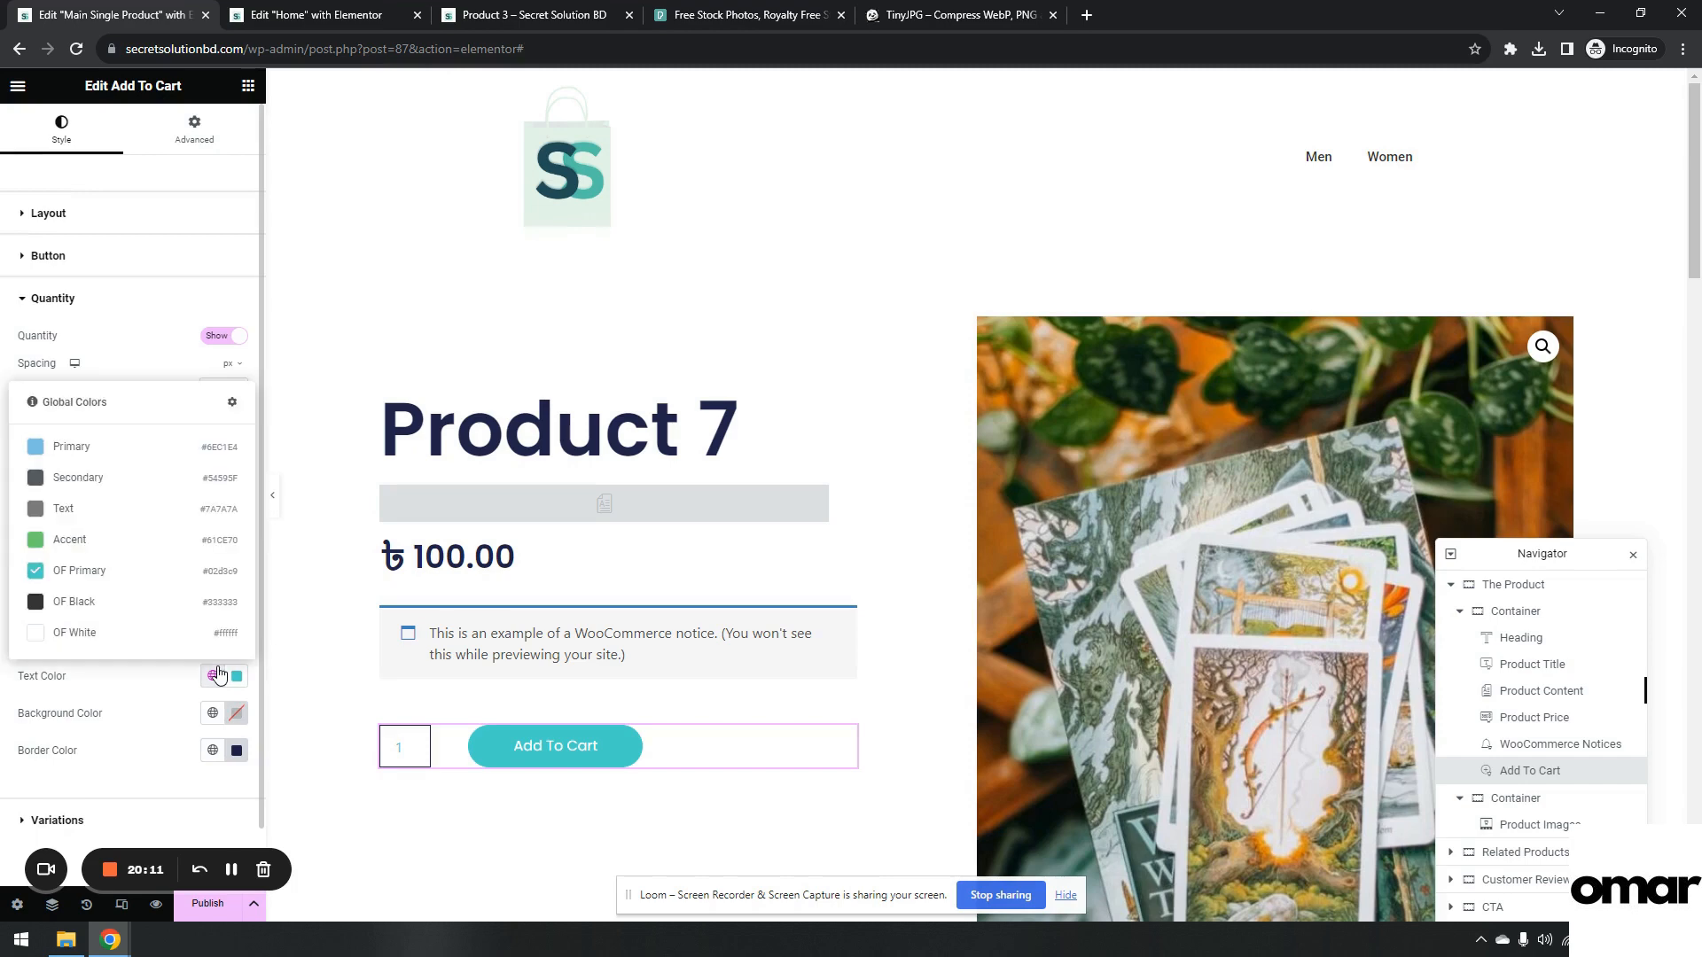
click(116, 612)
click(213, 751)
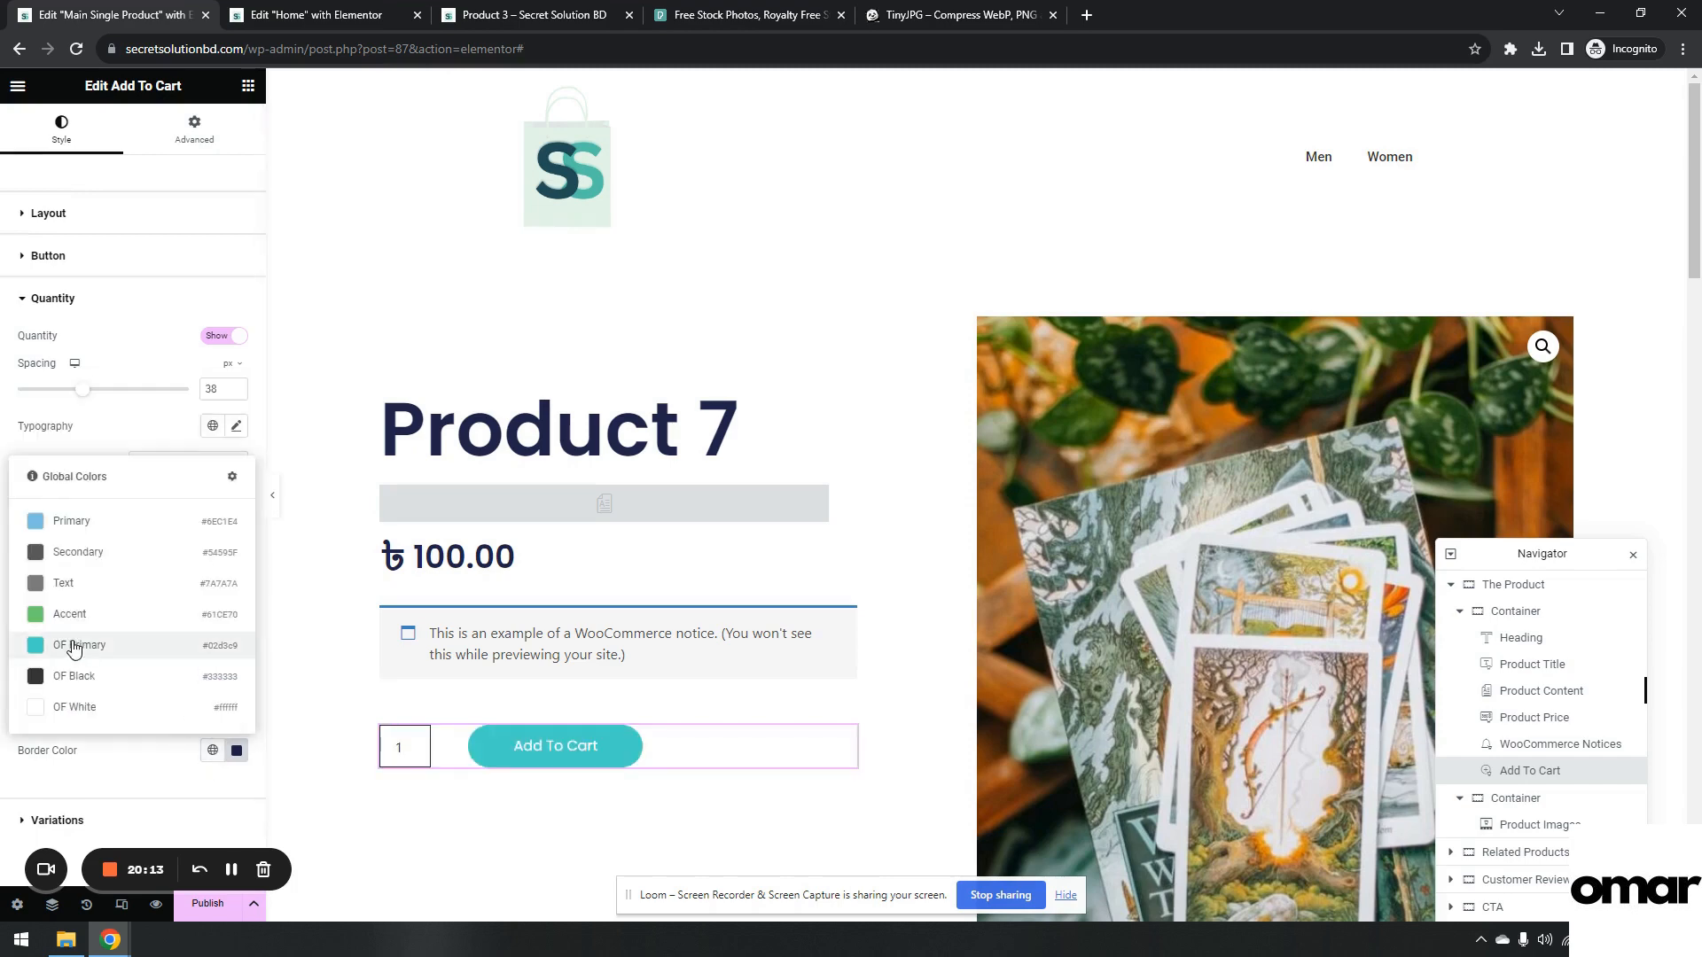
click(72, 650)
Preview the product template without the editing panel, look over the whole page, and restore the panel.
click(273, 505)
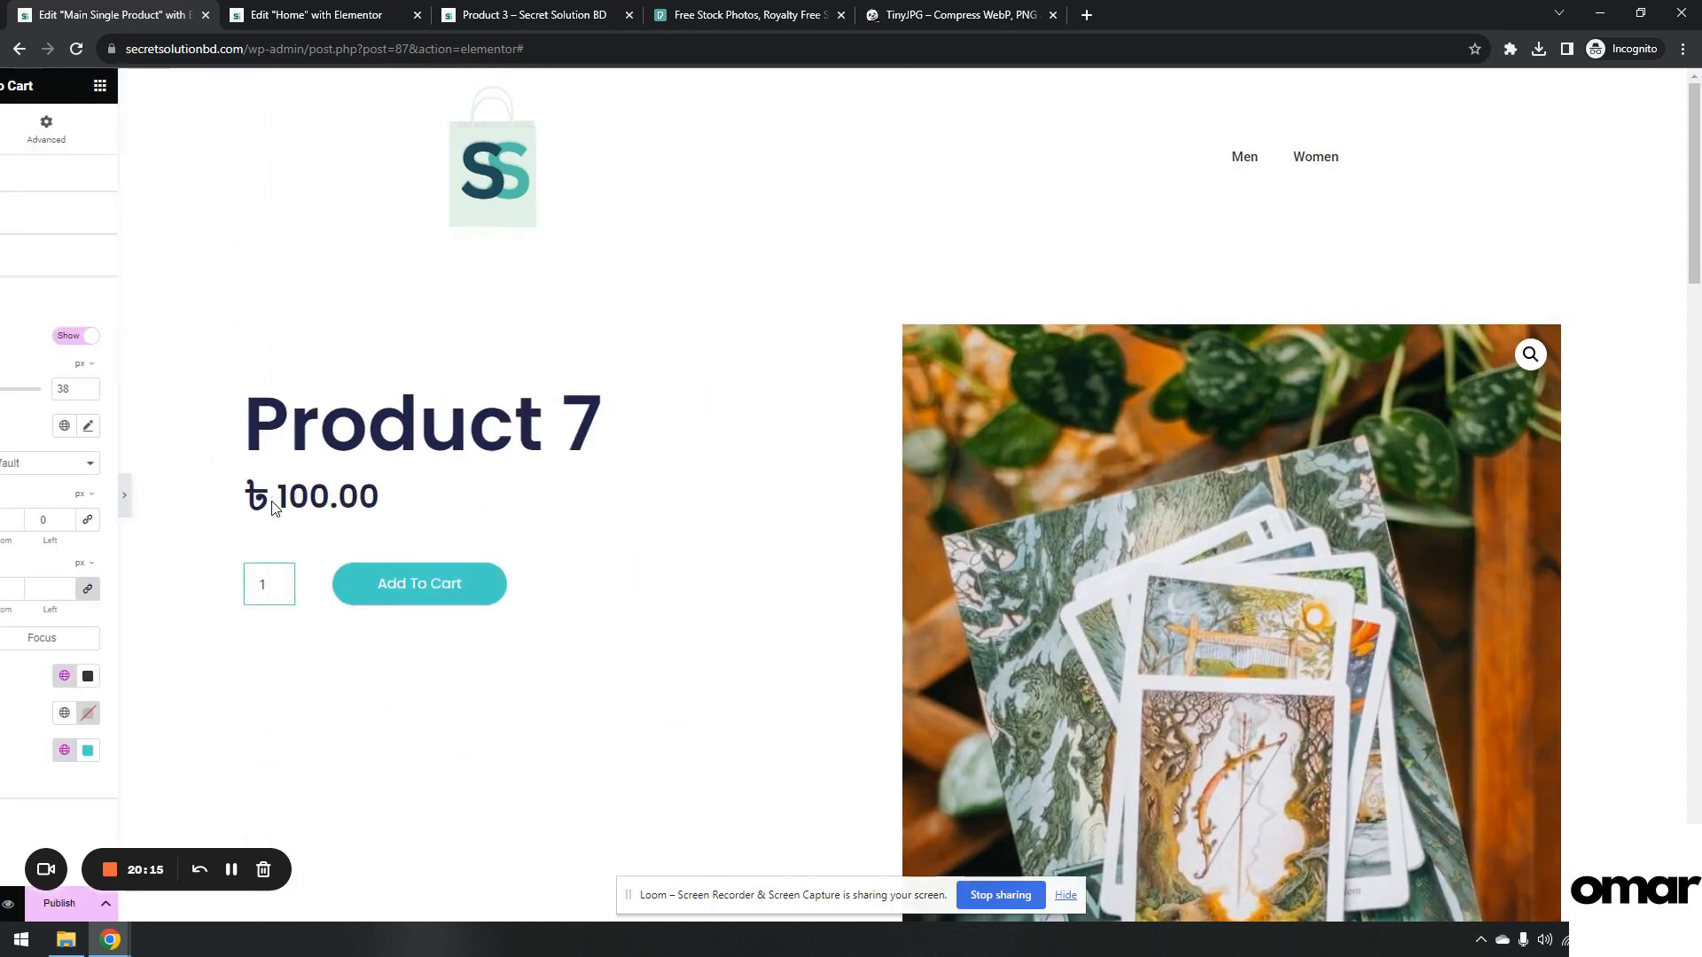
scroll(1096, 390, down, 13)
scroll(1088, 408, up, 11)
scroll(1088, 408, up, 2)
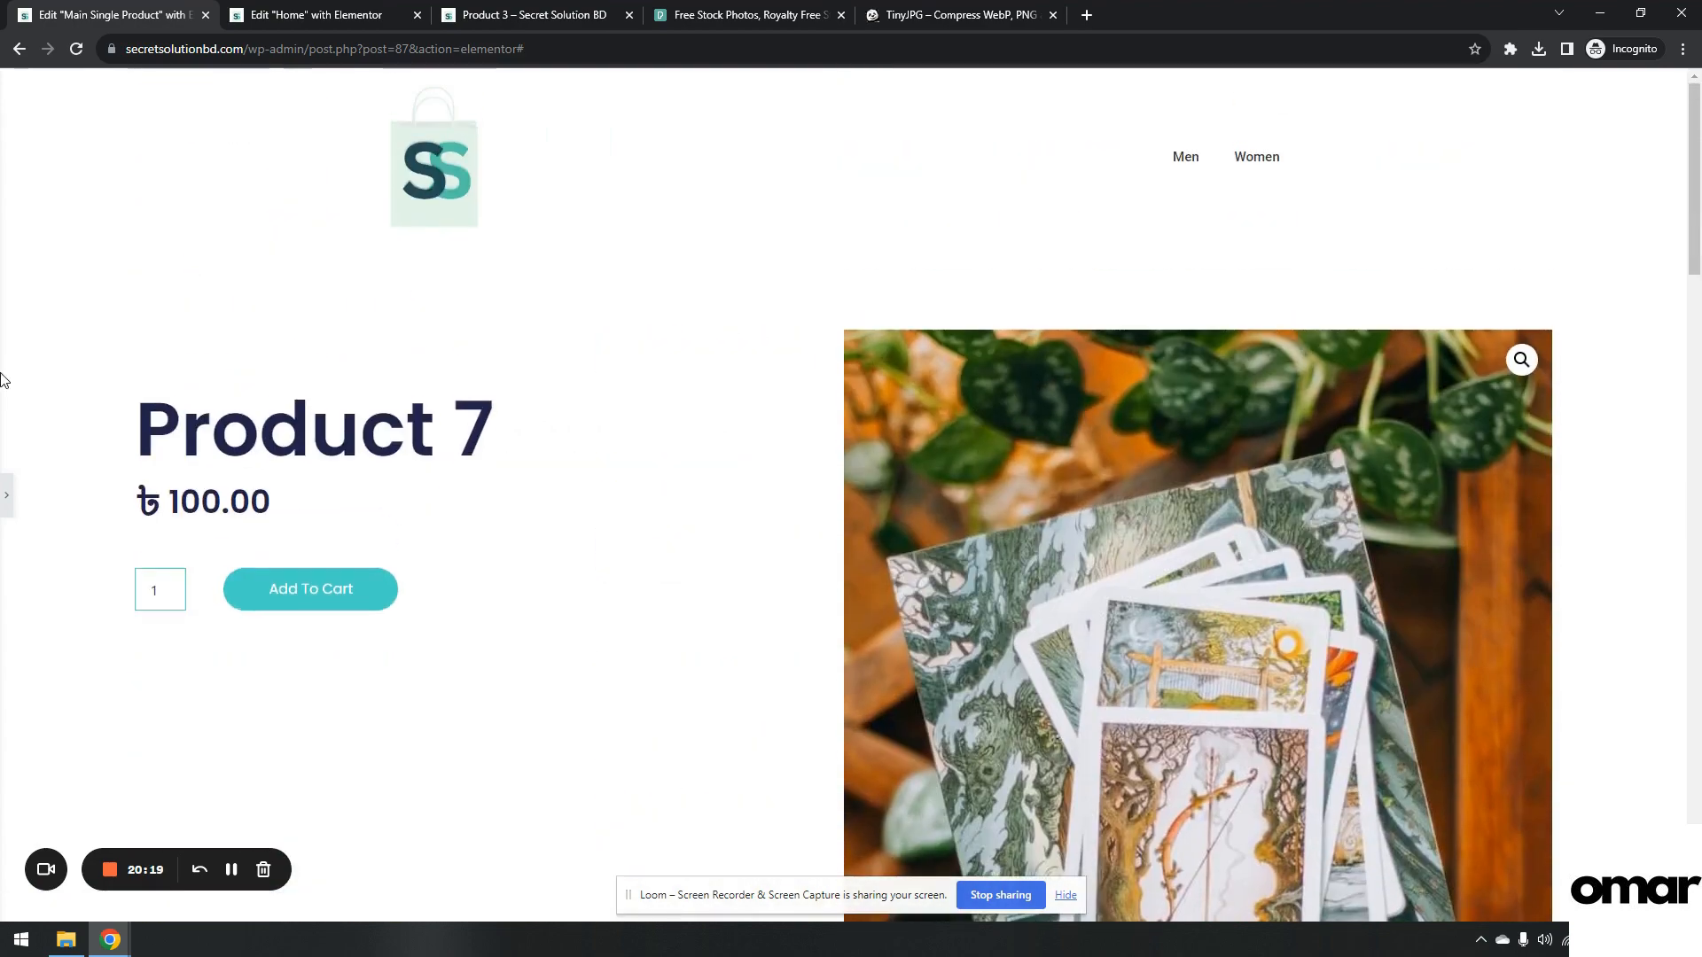
click(7, 504)
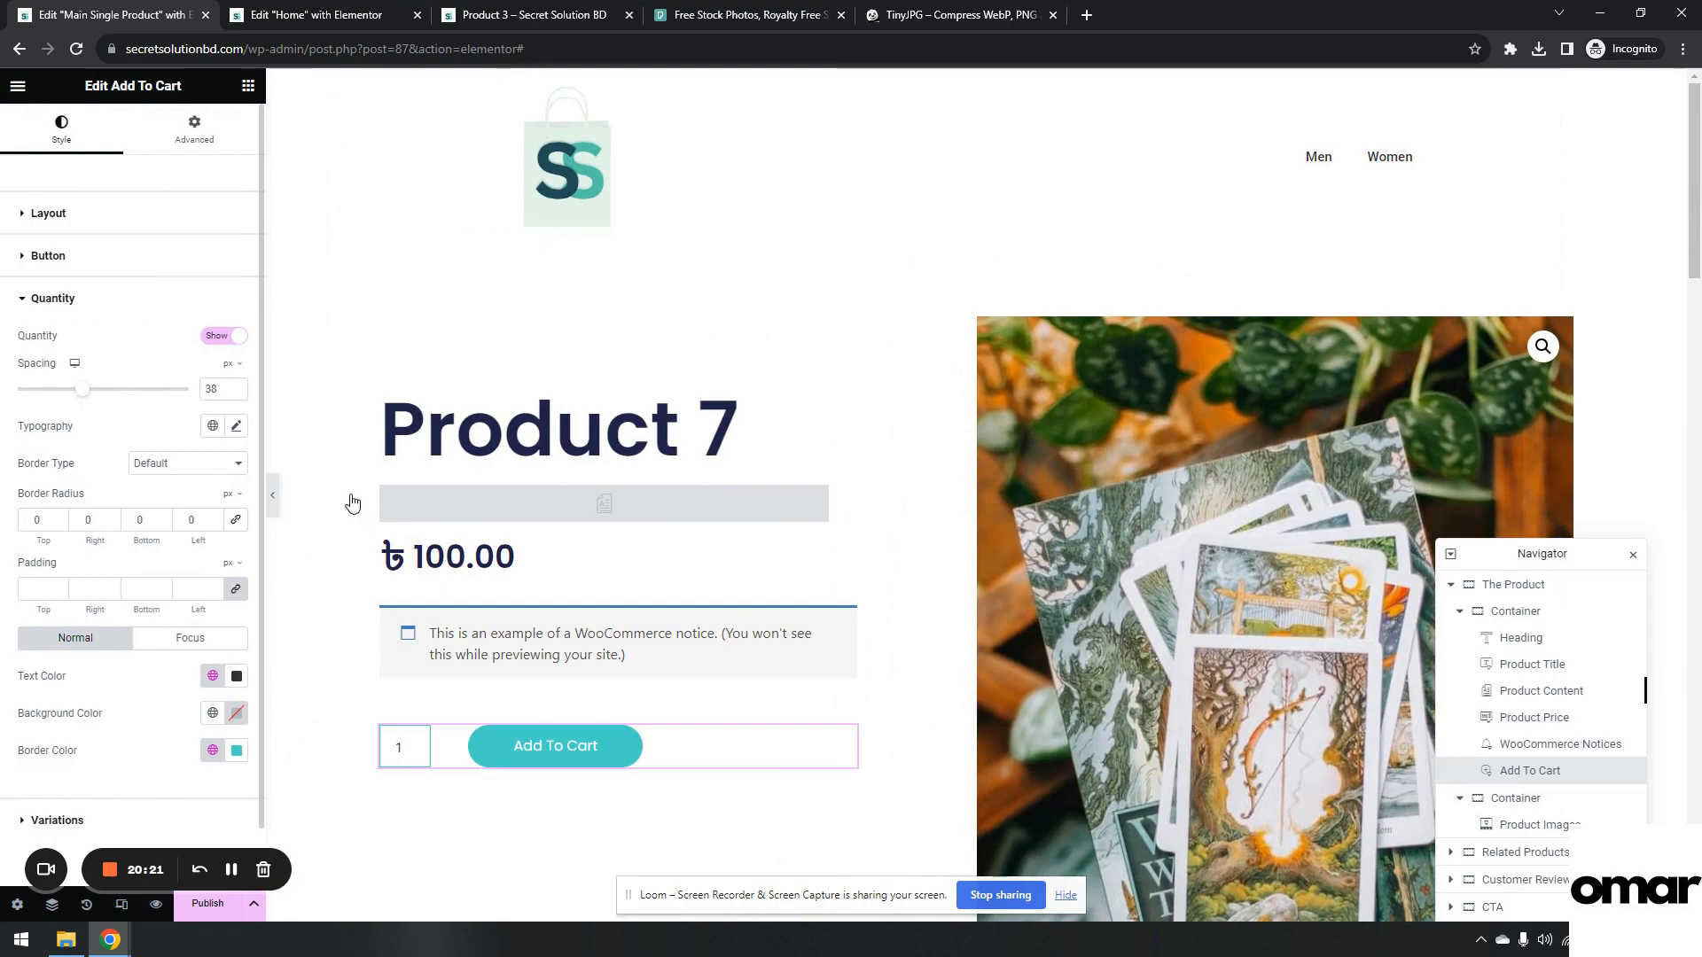
Inspect the settings of the Related Products heading and of the Product Related widget below it.
scroll(633, 518, down, 5)
scroll(634, 519, down, 5)
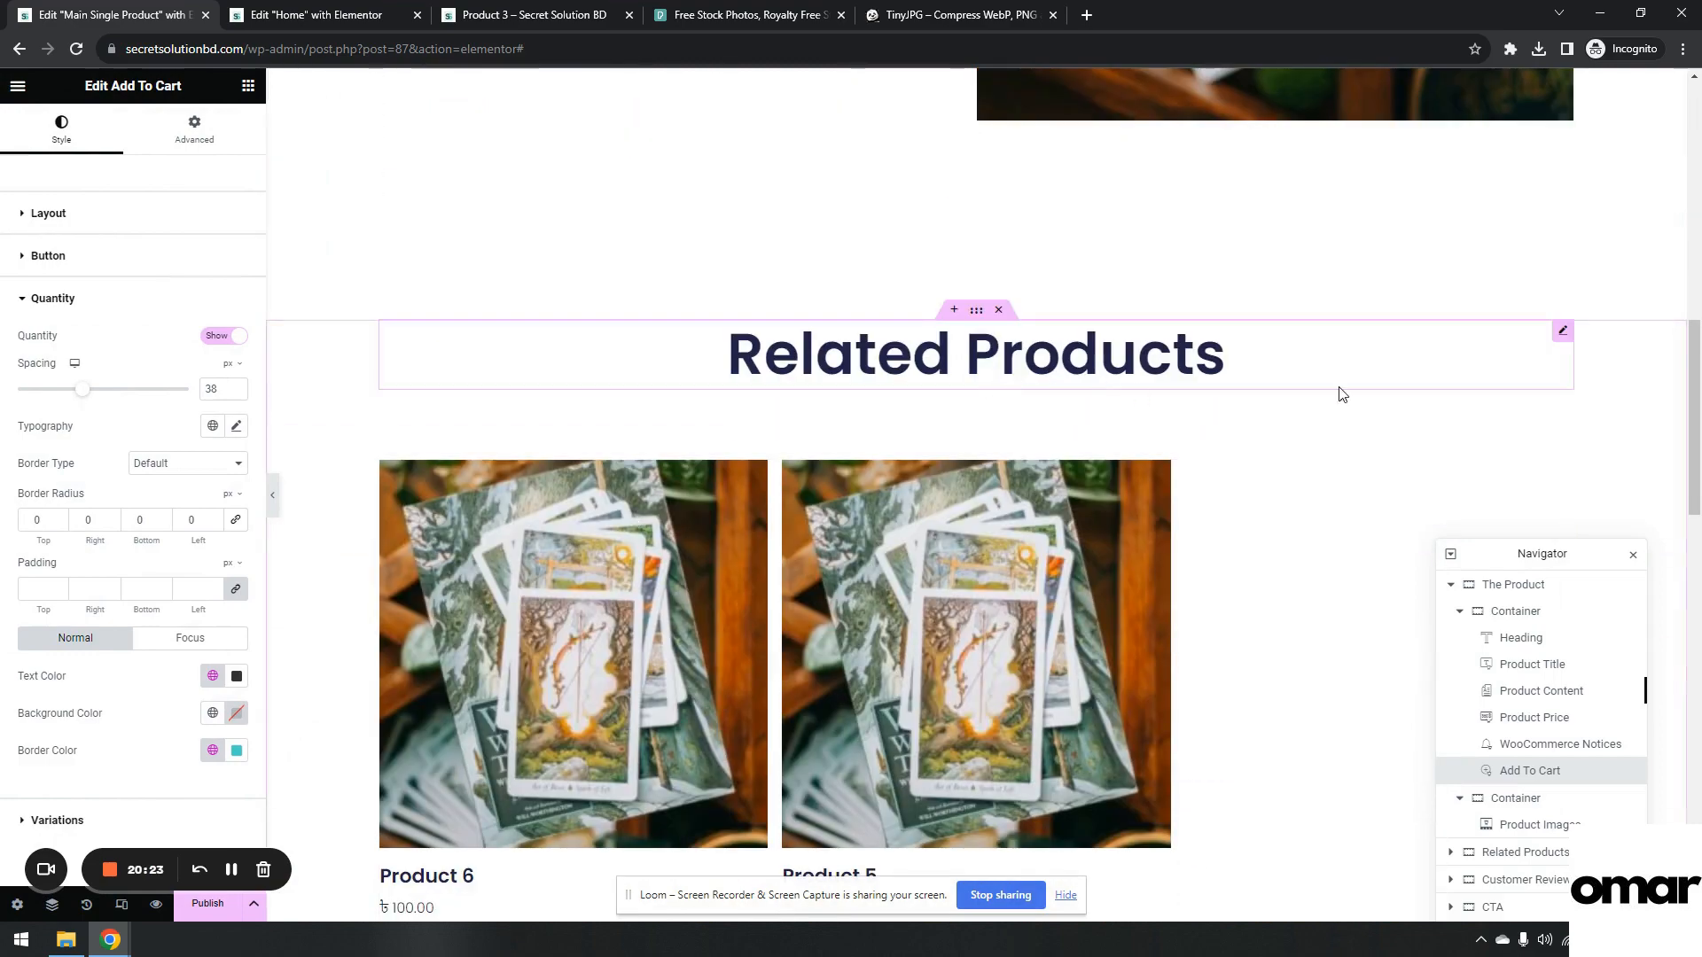
click(1367, 369)
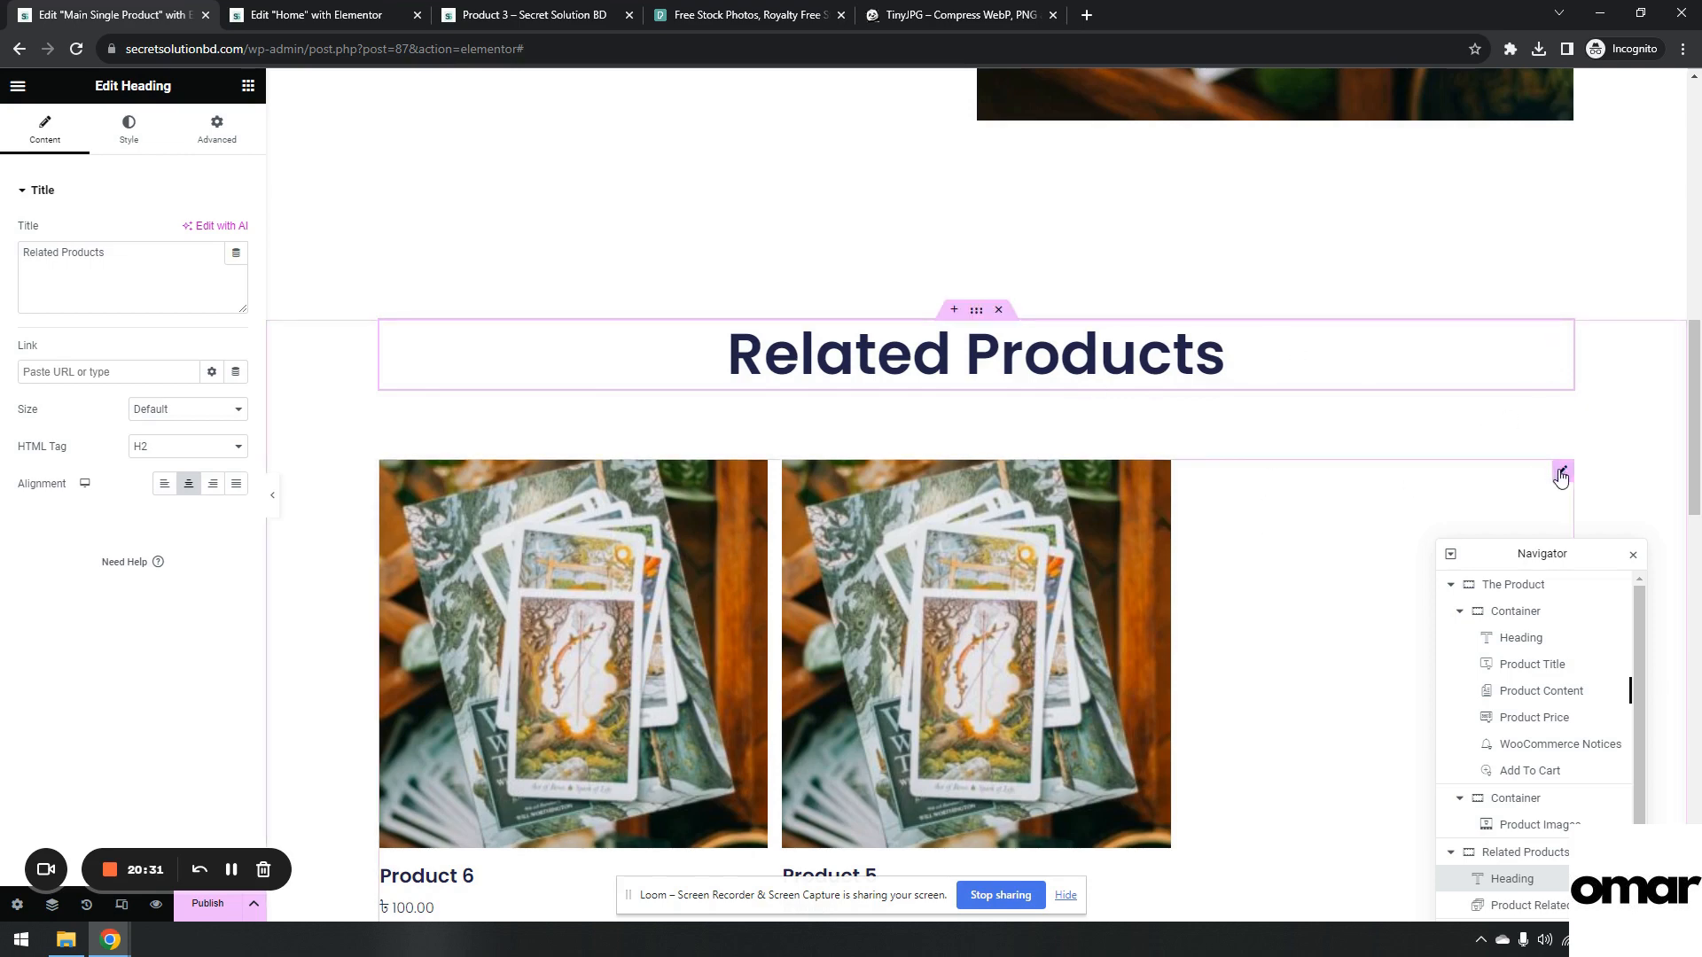
click(248, 85)
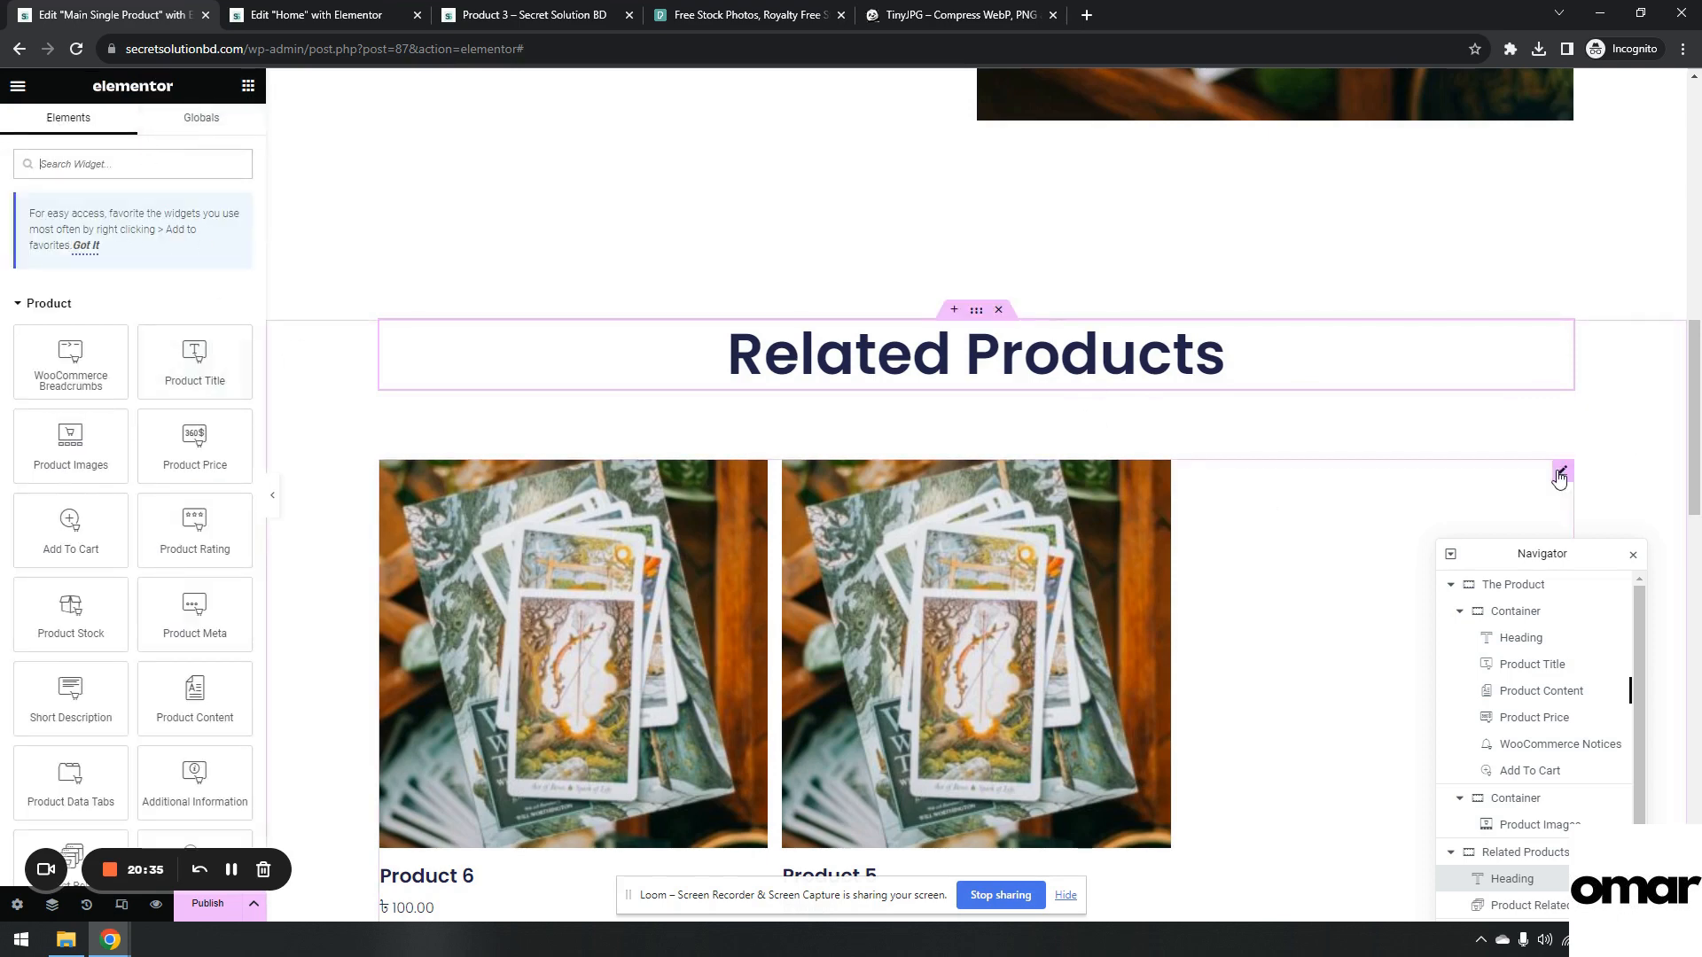
click(1561, 475)
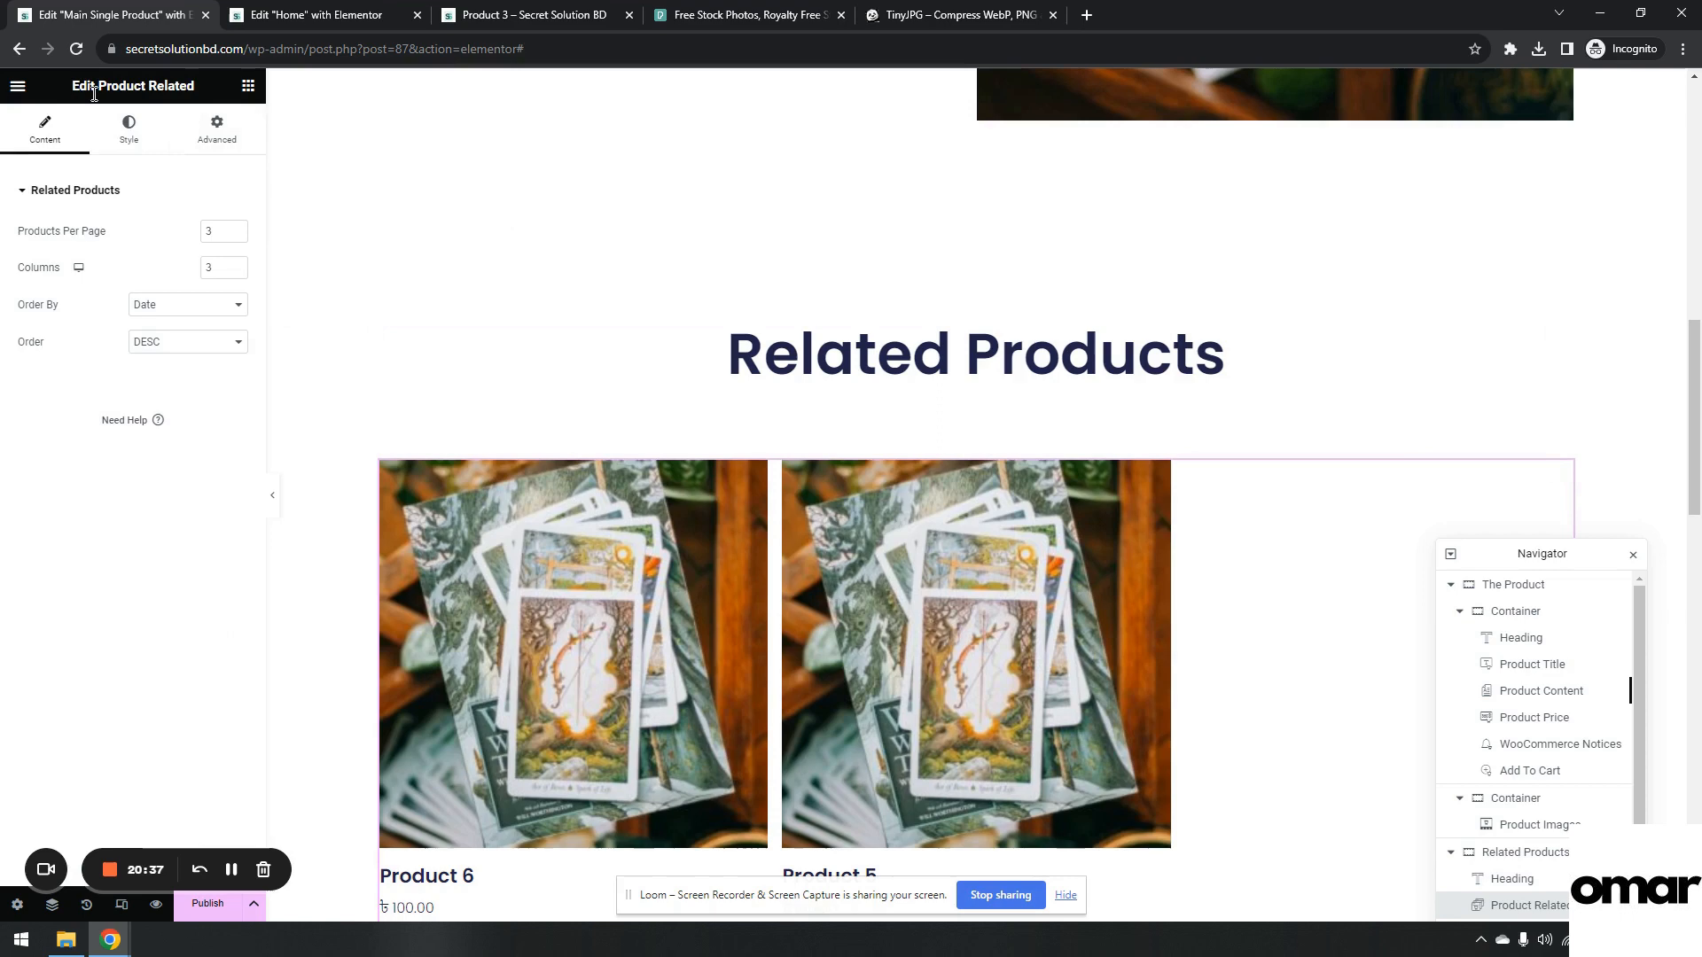
Search the widget list for "product" to find the Product Related widget.
drag(100, 92, 184, 80)
click(242, 88)
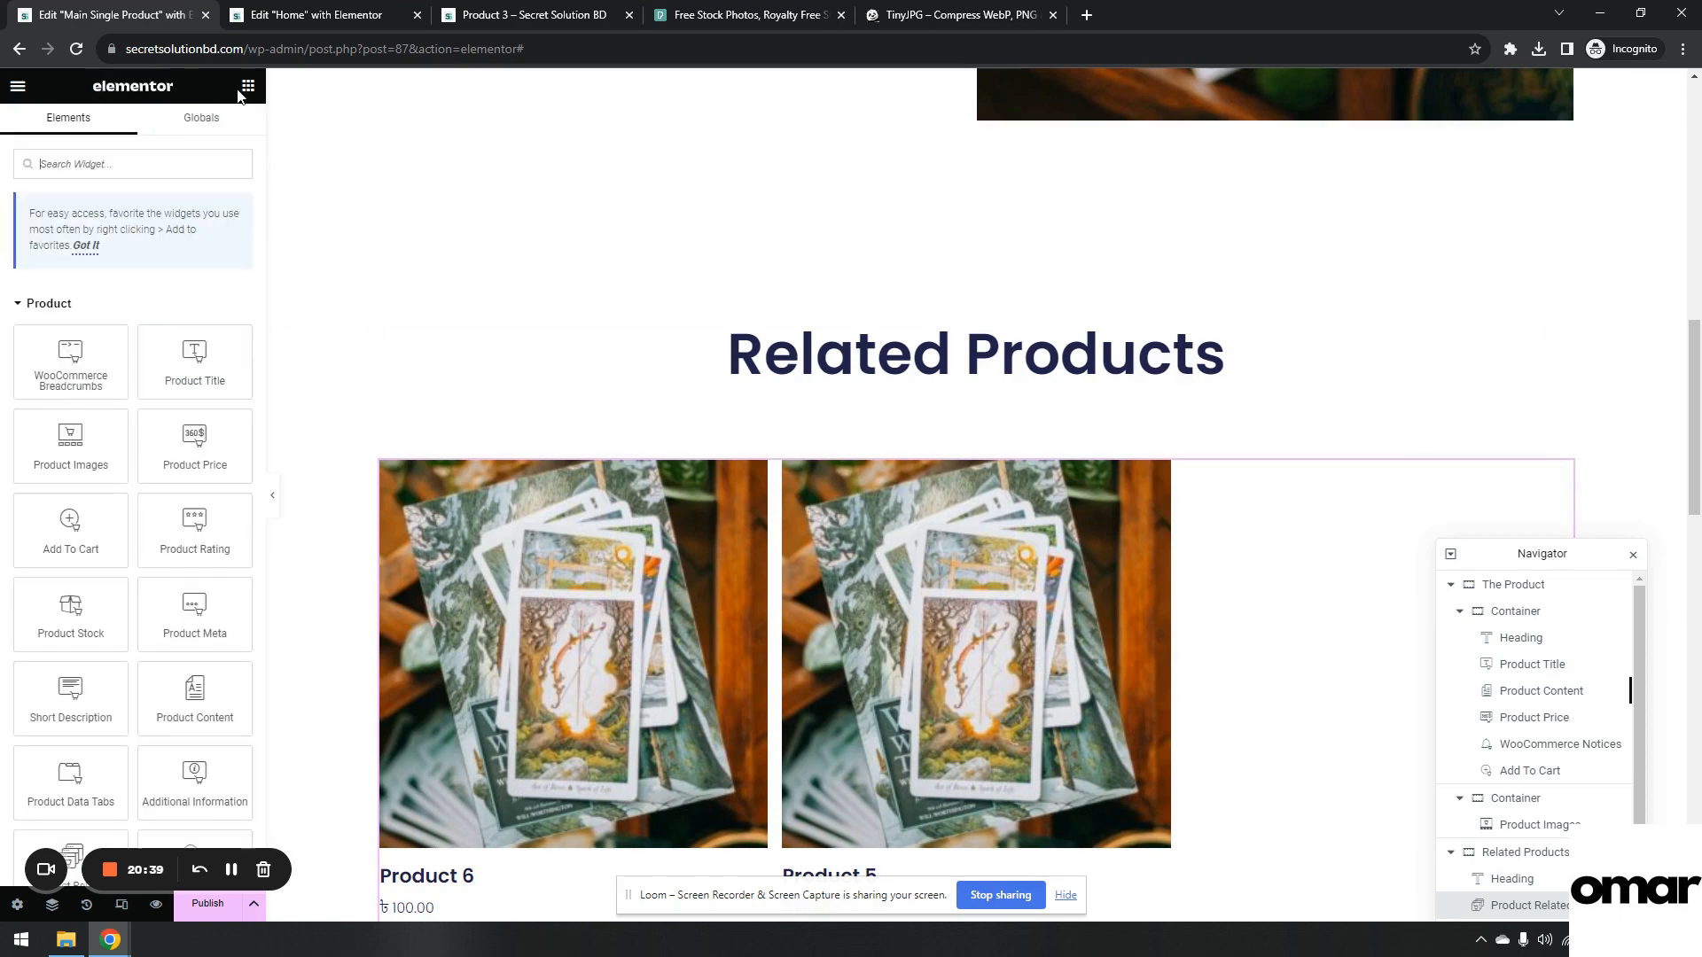
click(174, 169)
text(product)
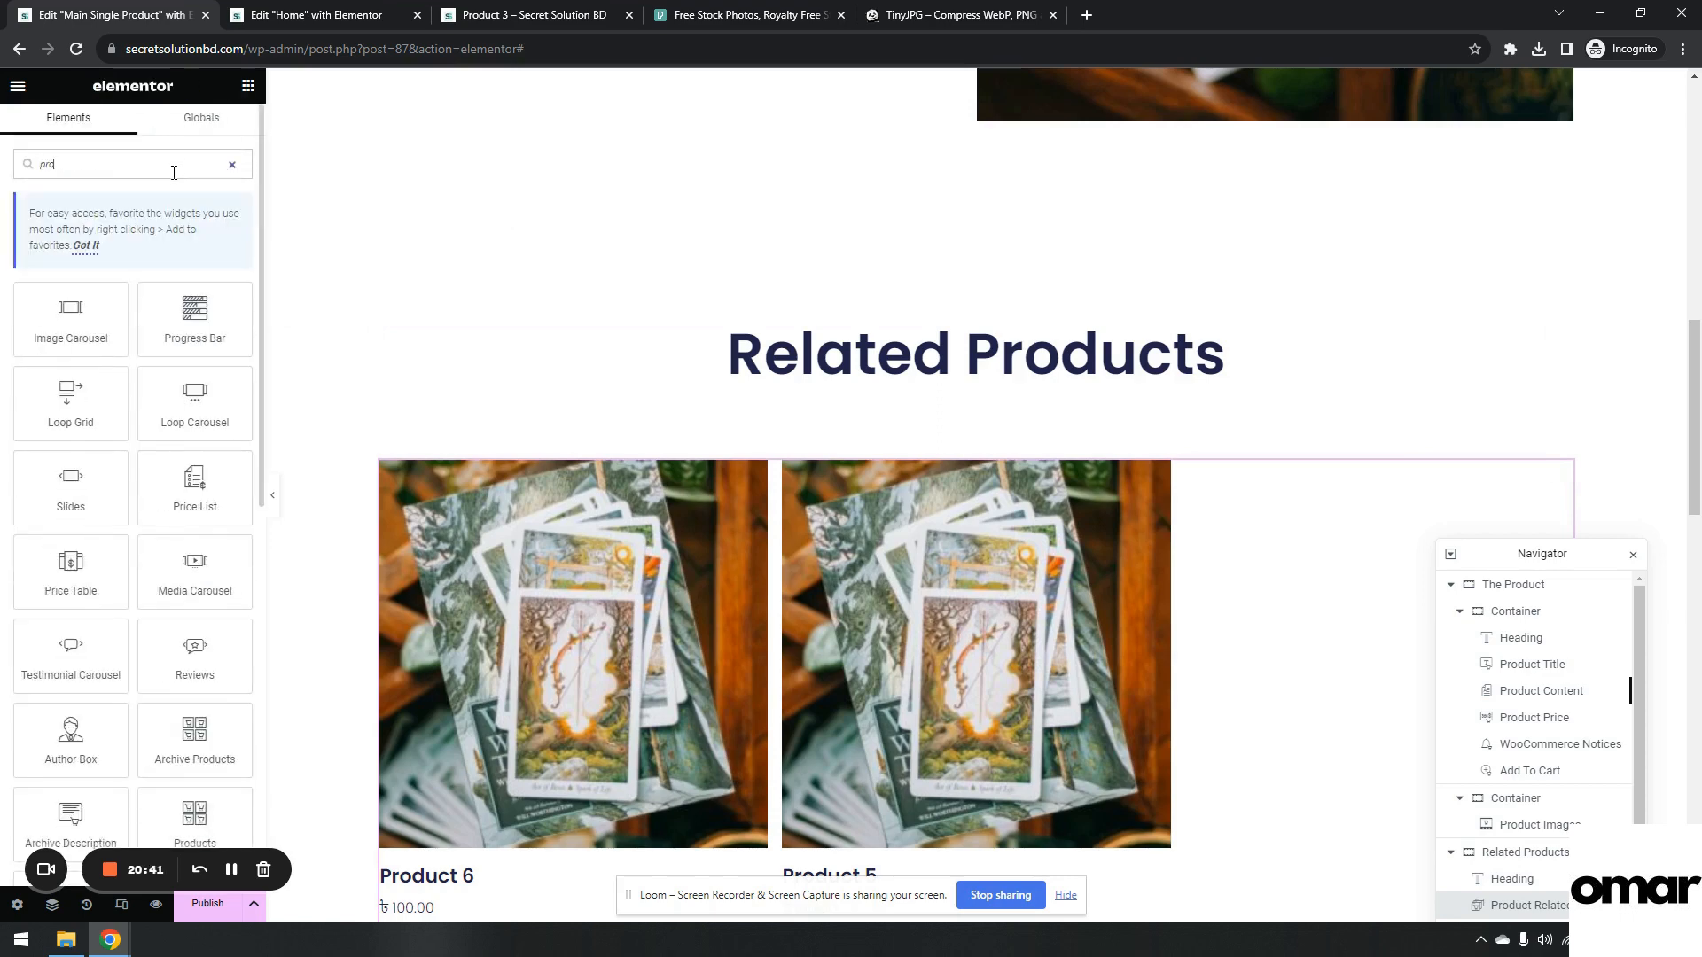
text( re)
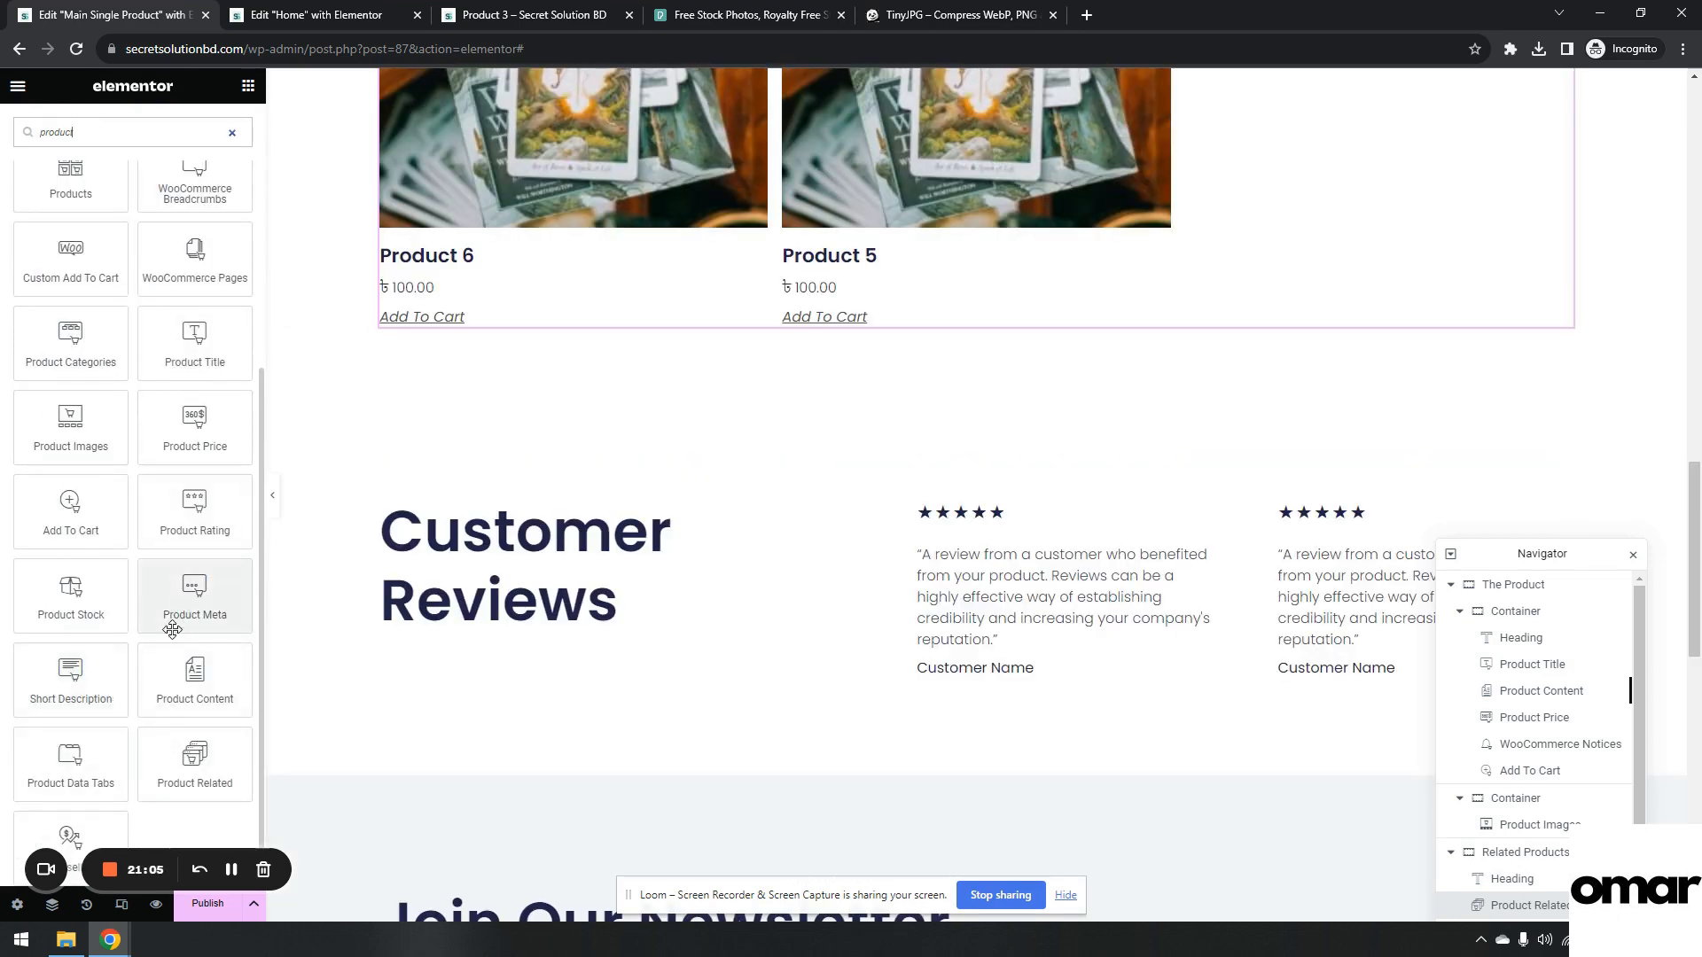
Inspect the first customer review's Blockquote and the second review's Star Rating settings.
click(1198, 558)
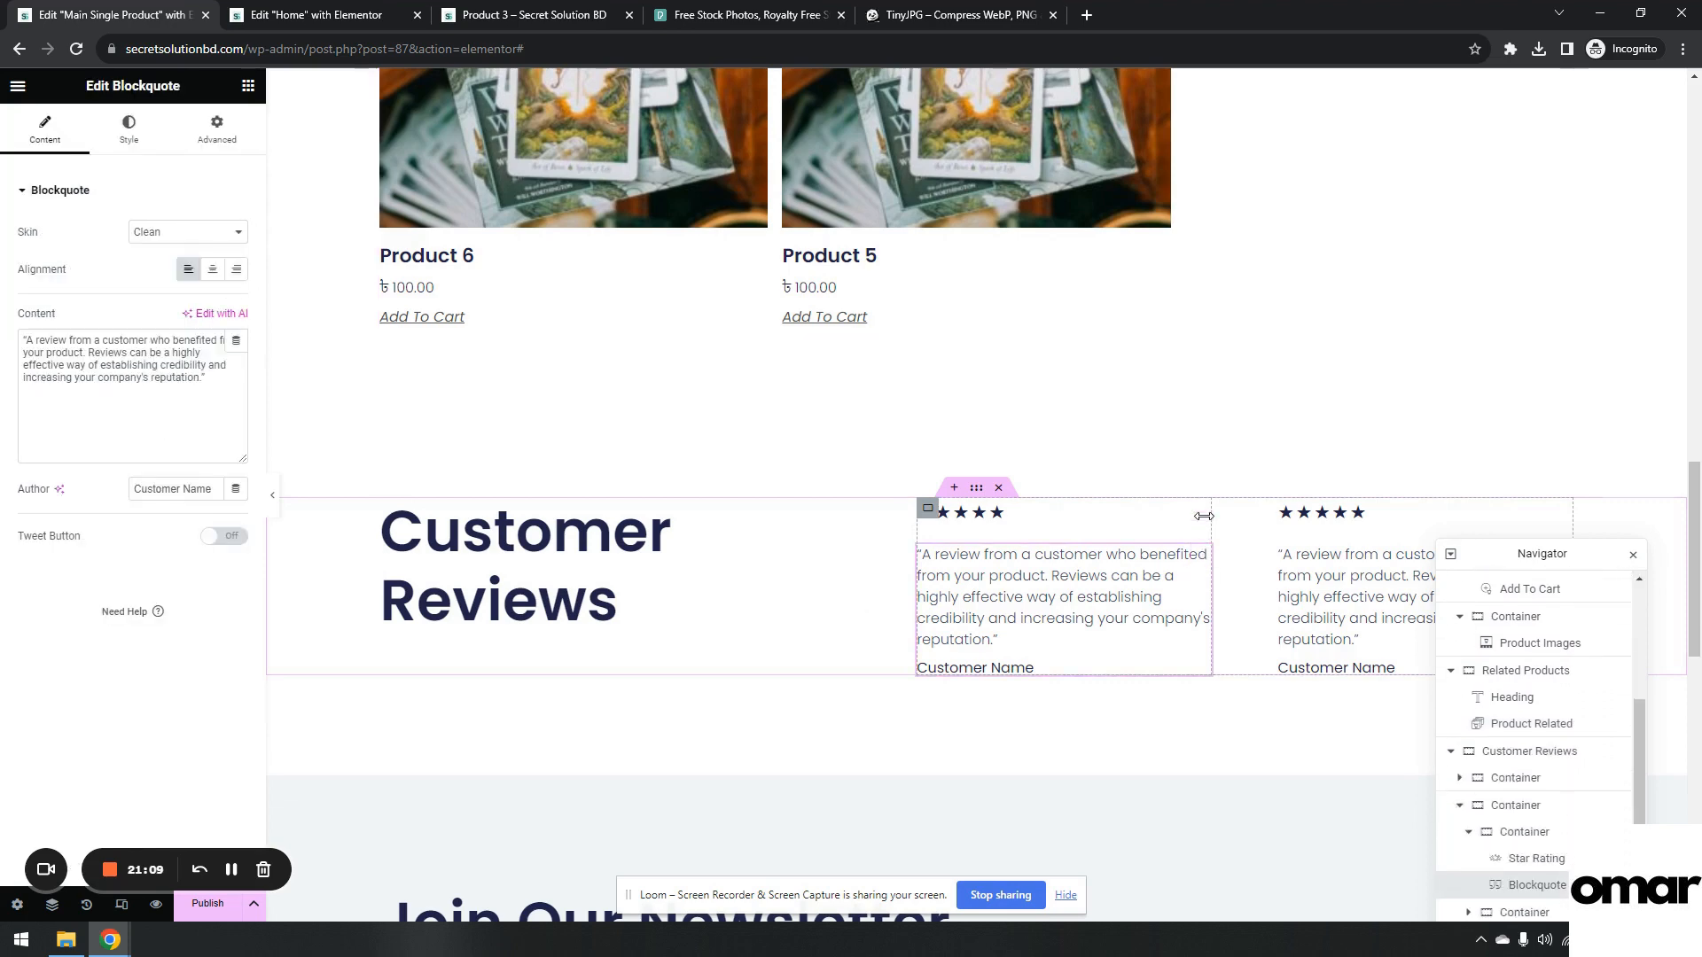
click(1560, 510)
scroll(1368, 596, down, 2)
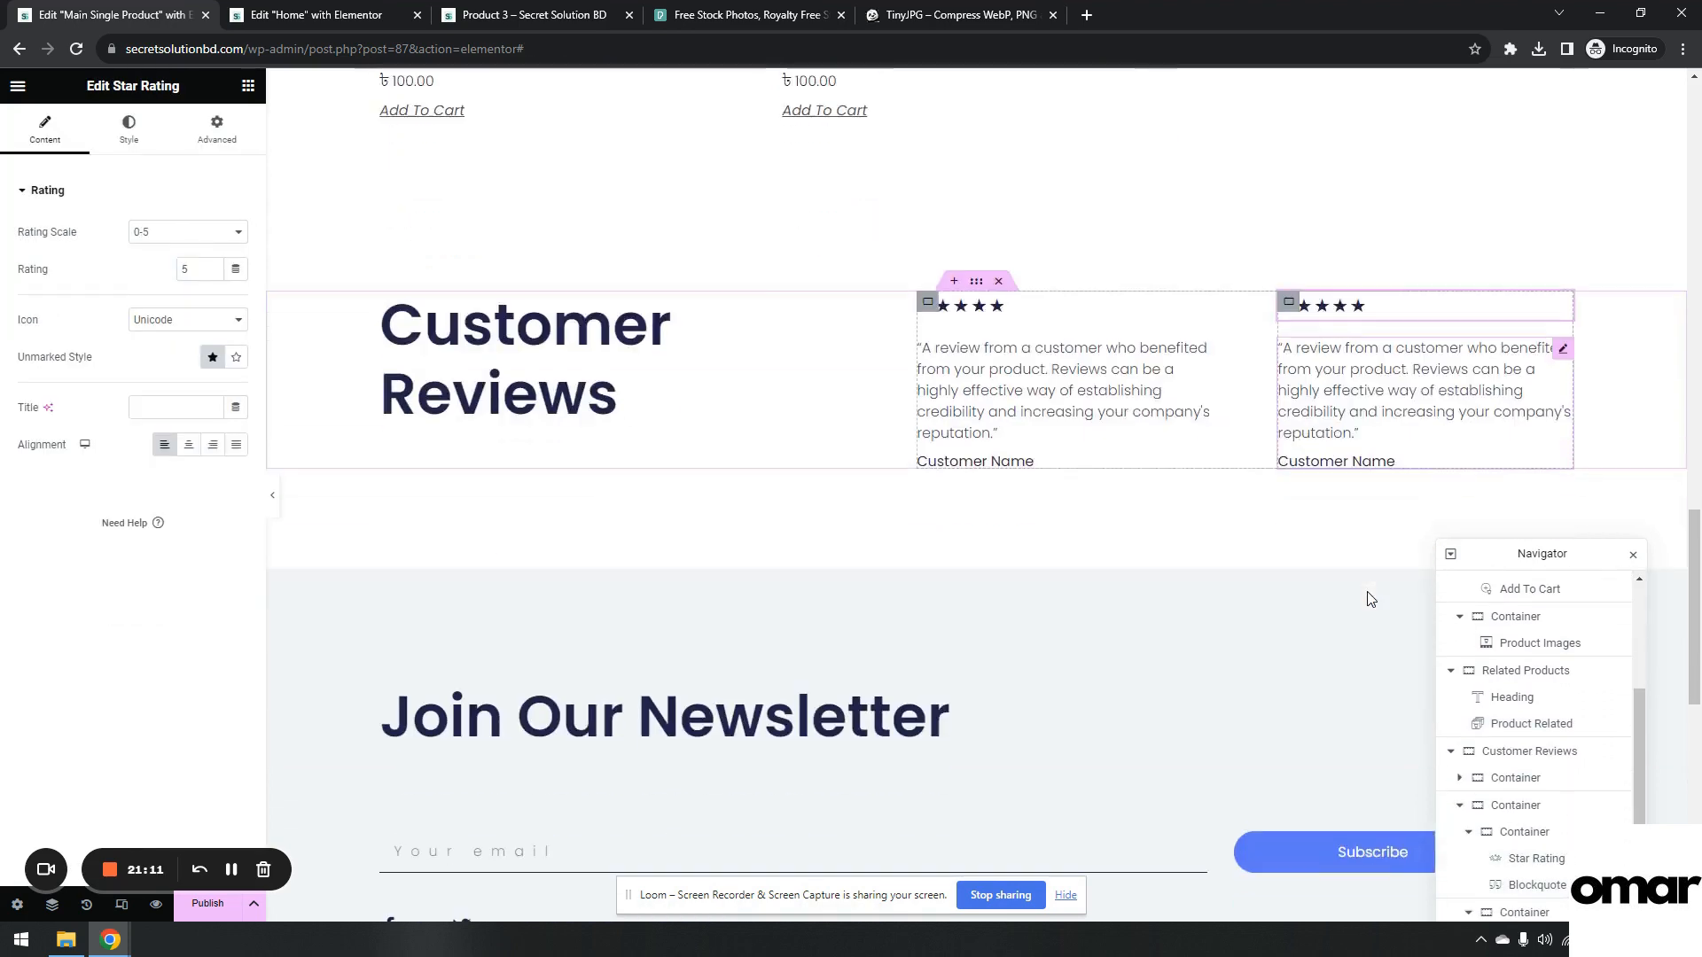
Search the widgets for "reviews", try a Reviews widget under the first customer review, and delete it.
click(248, 85)
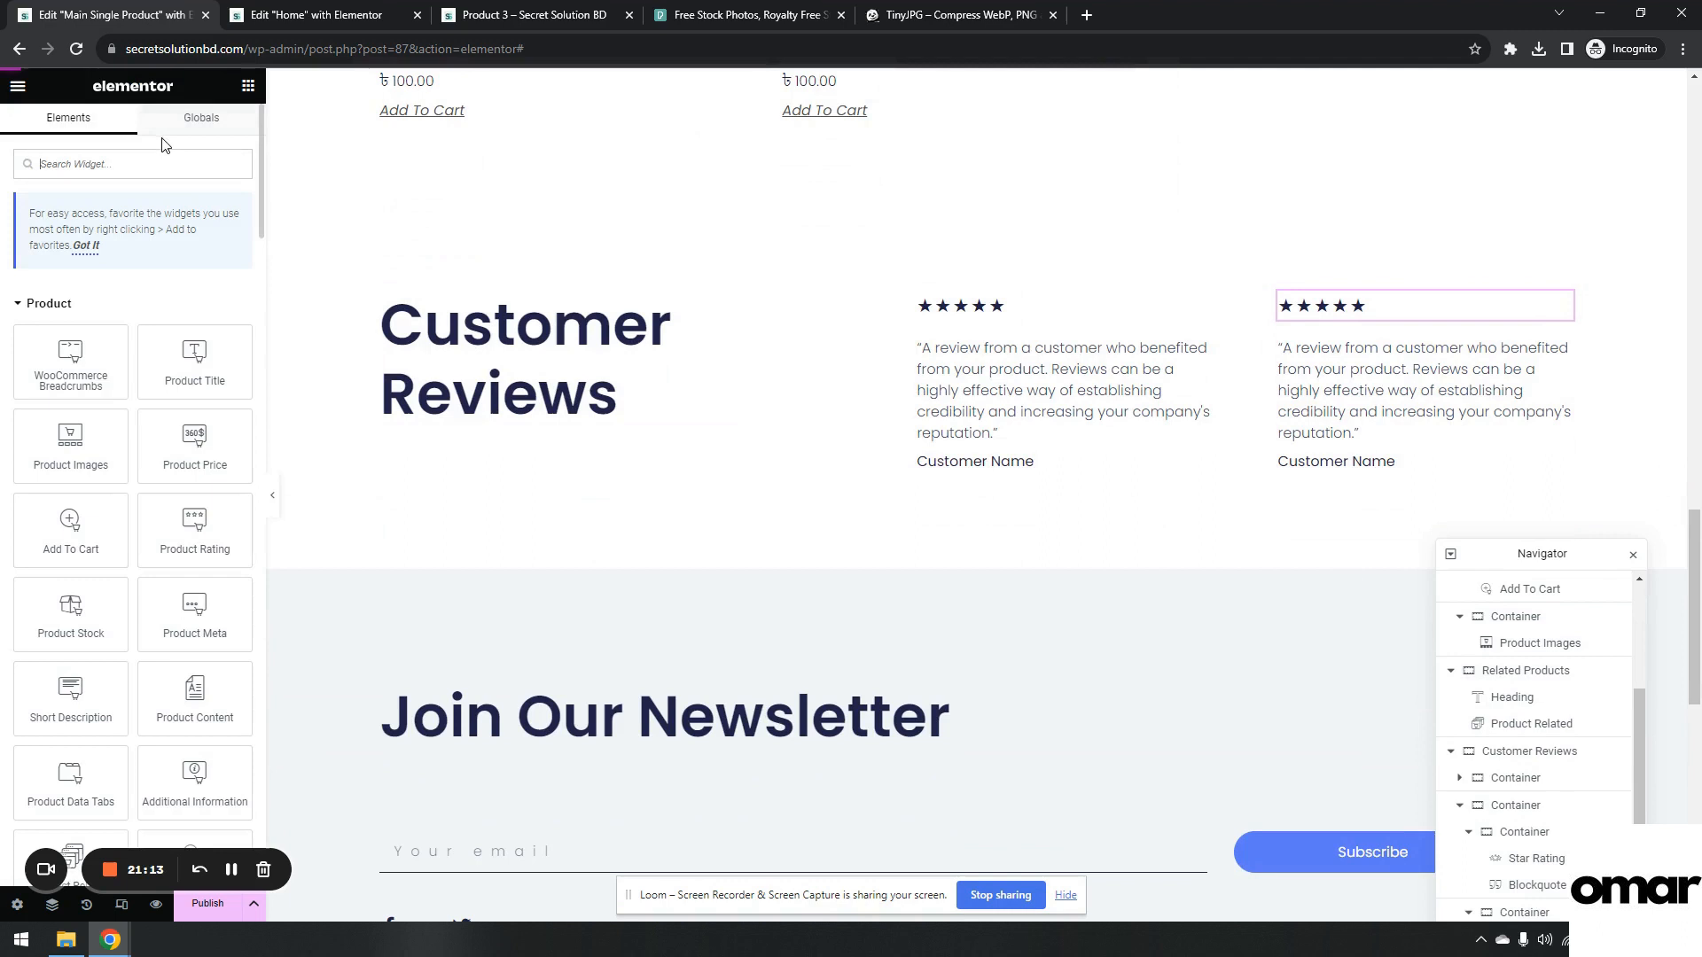
text(reviews)
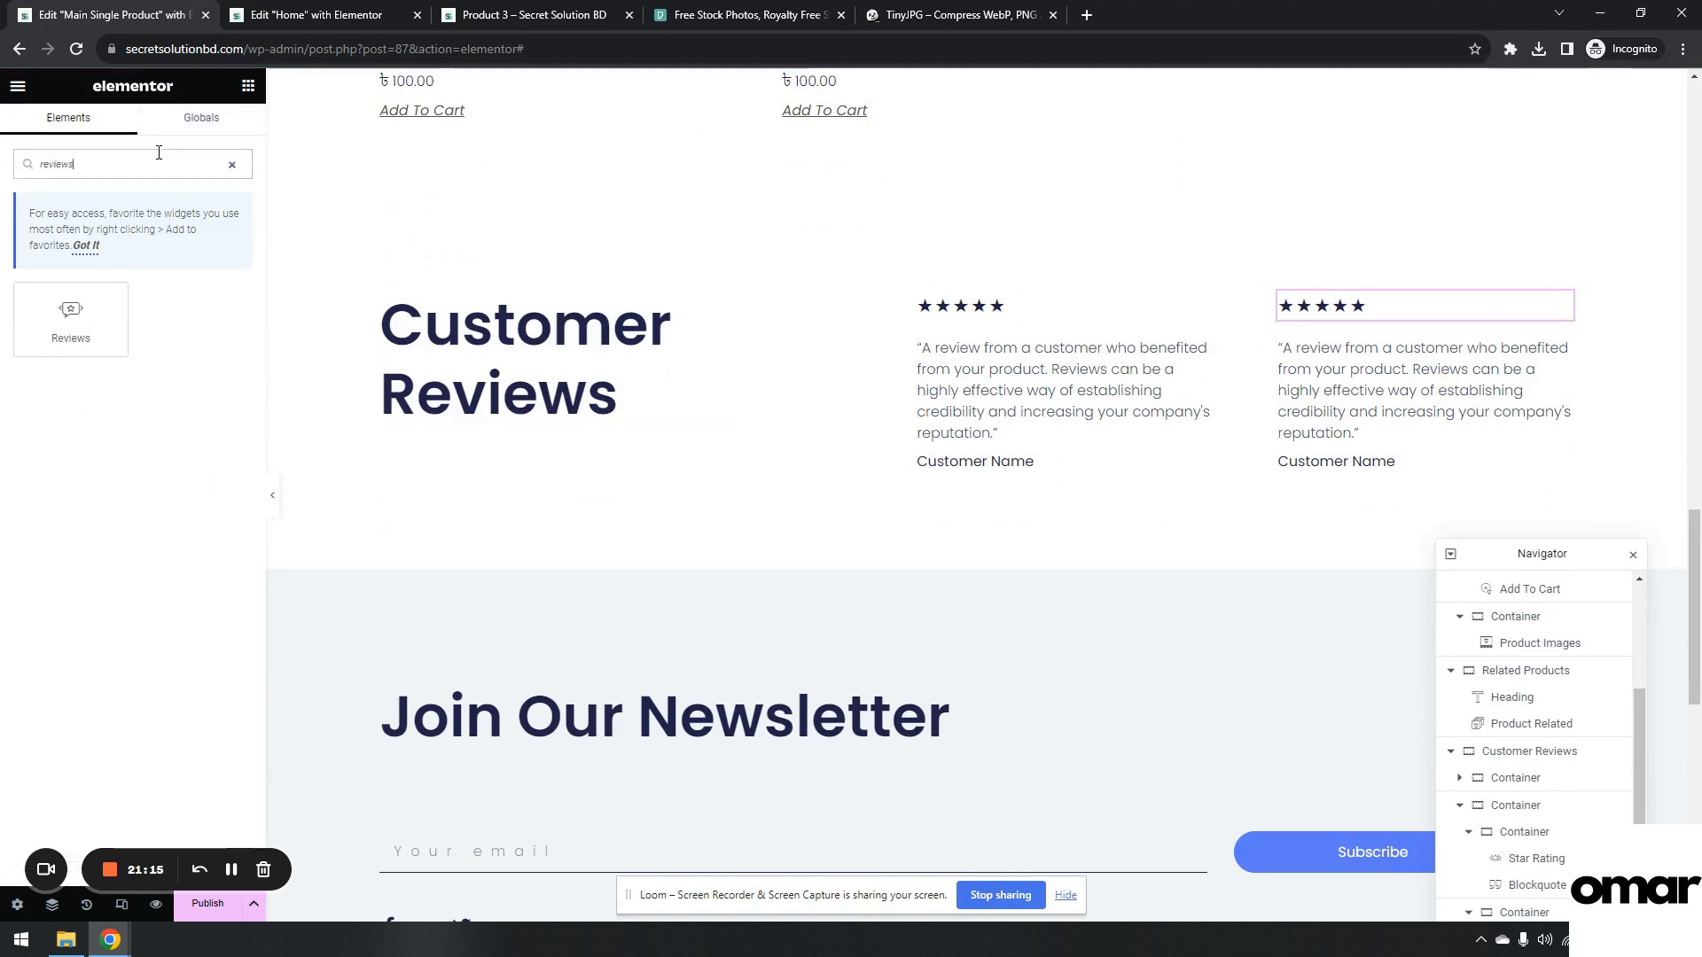
drag(106, 315, 1031, 427)
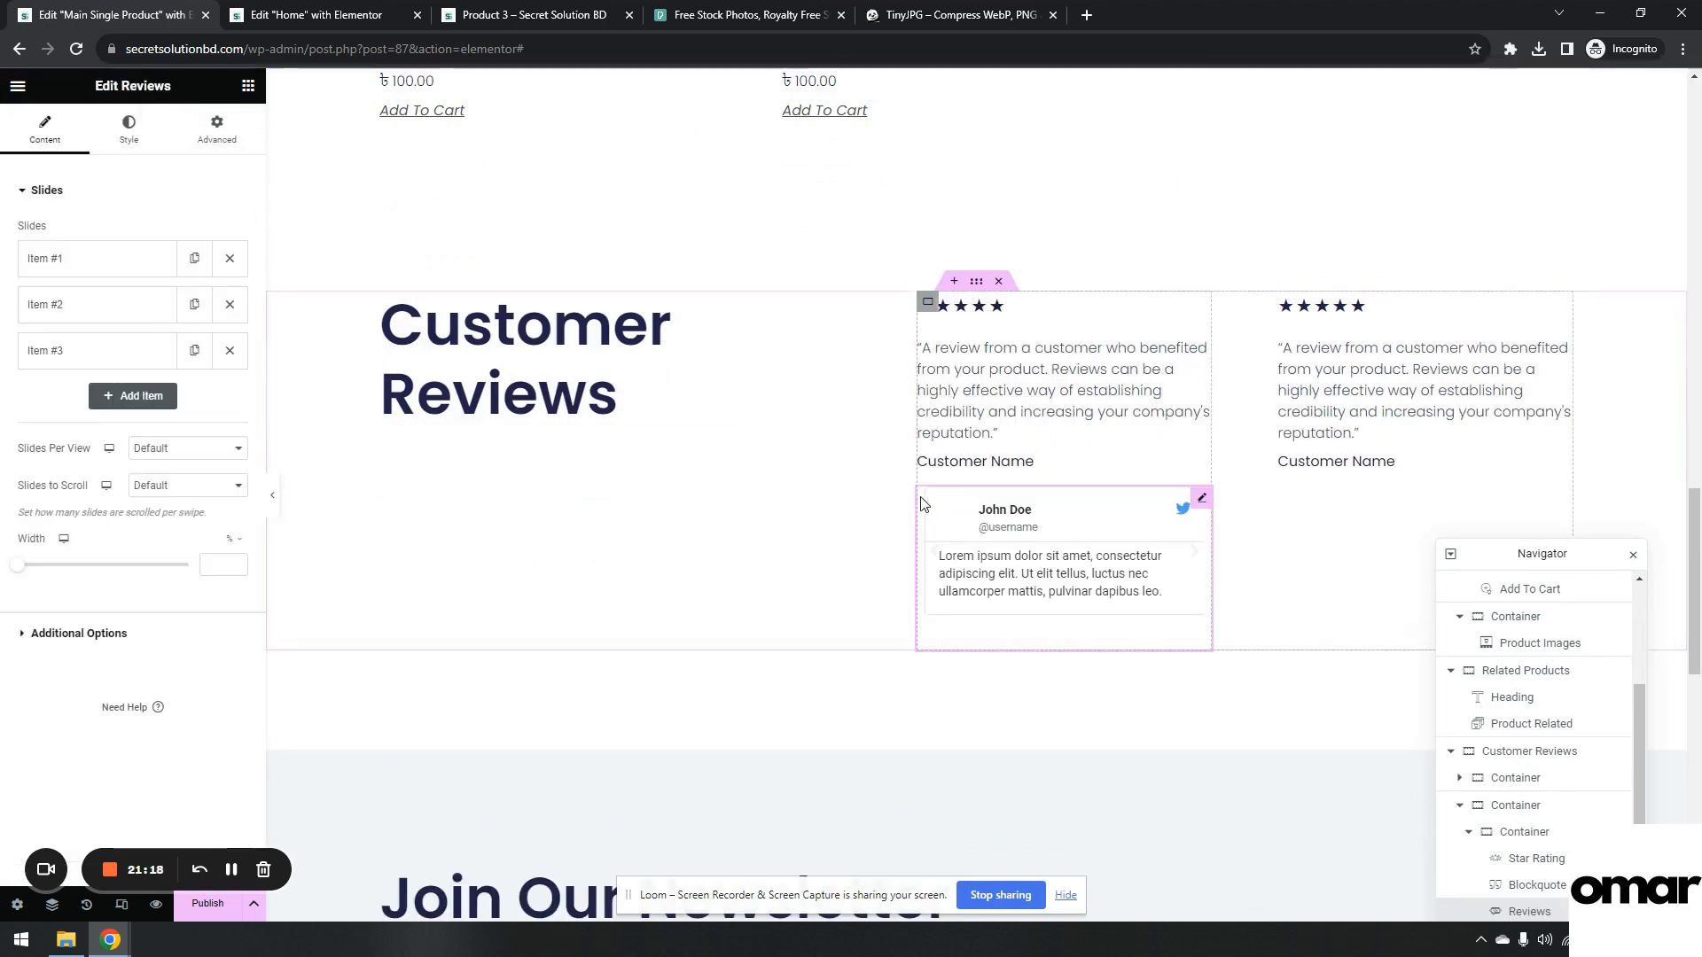
right_click(1199, 499)
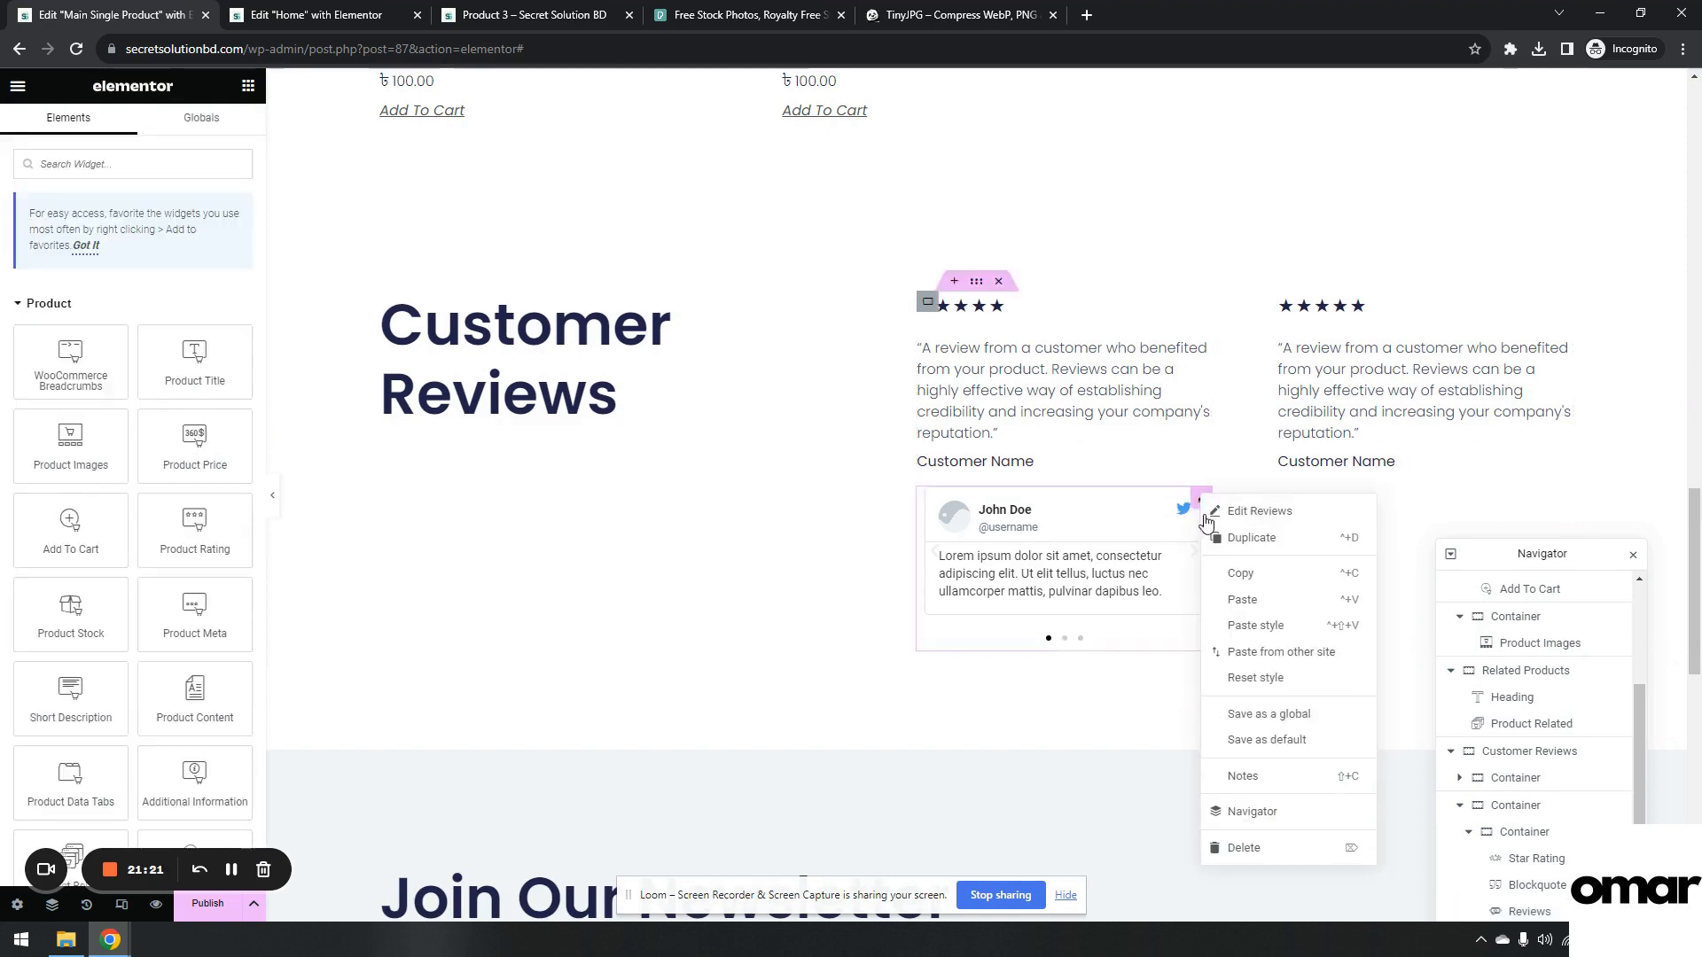
click(1244, 849)
Try a Product Meta widget under the first customer review and open its Captions settings.
scroll(70, 611, down, 2)
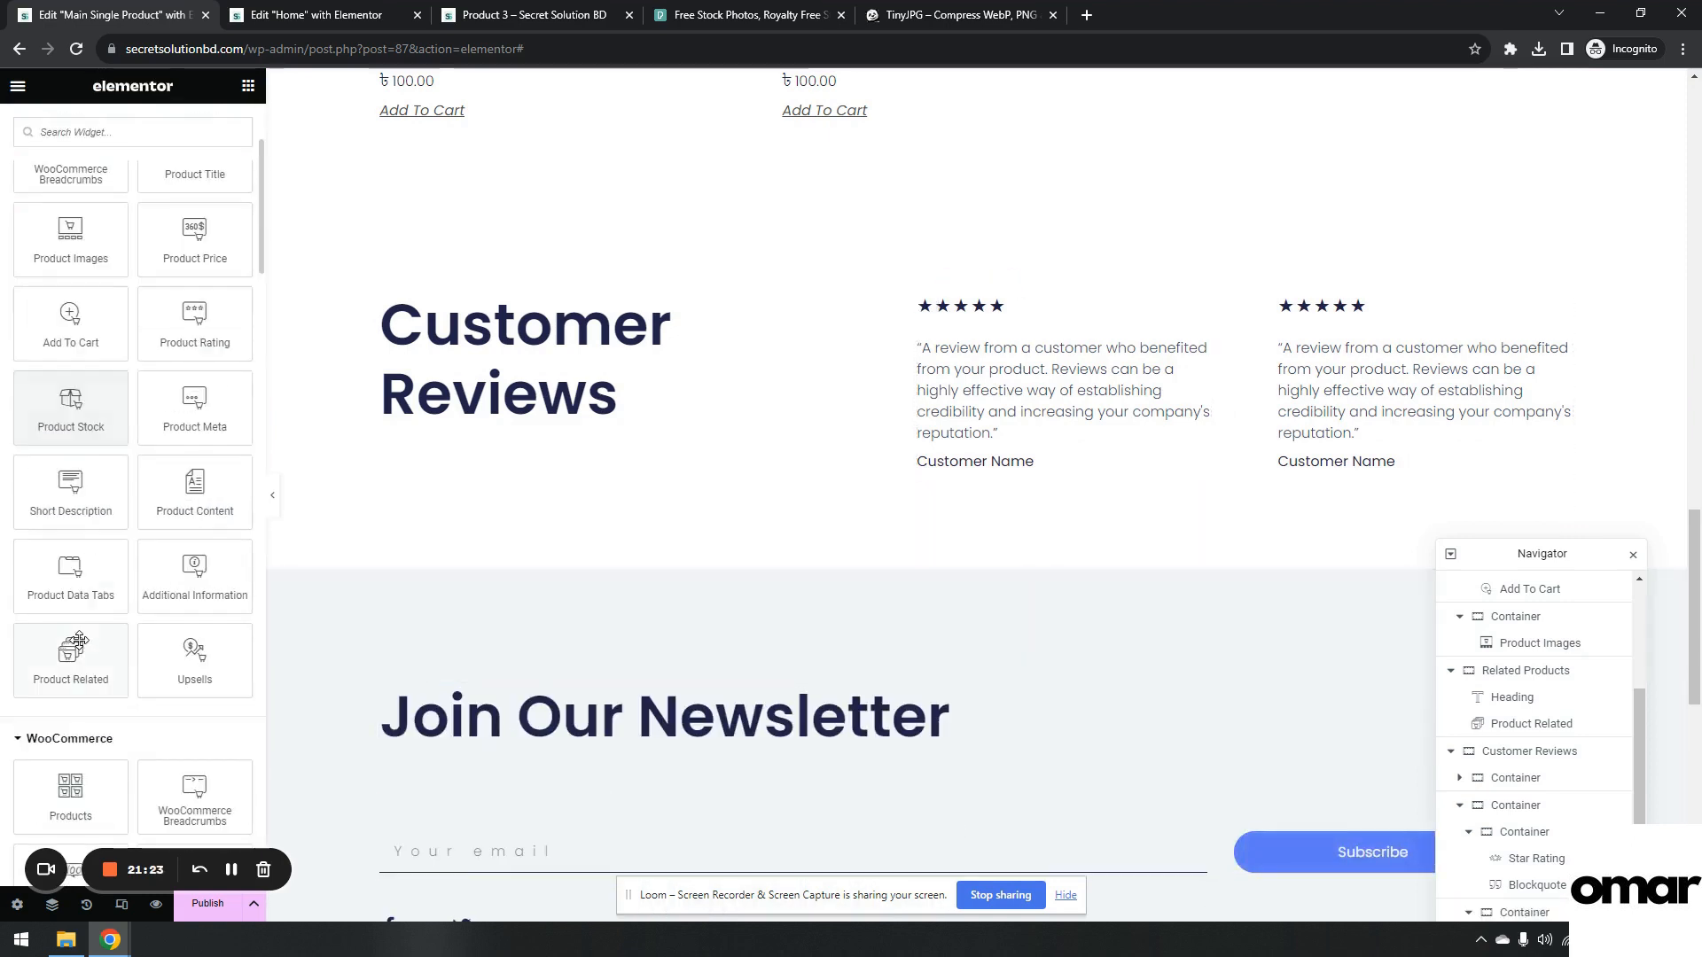
drag(216, 423, 1041, 434)
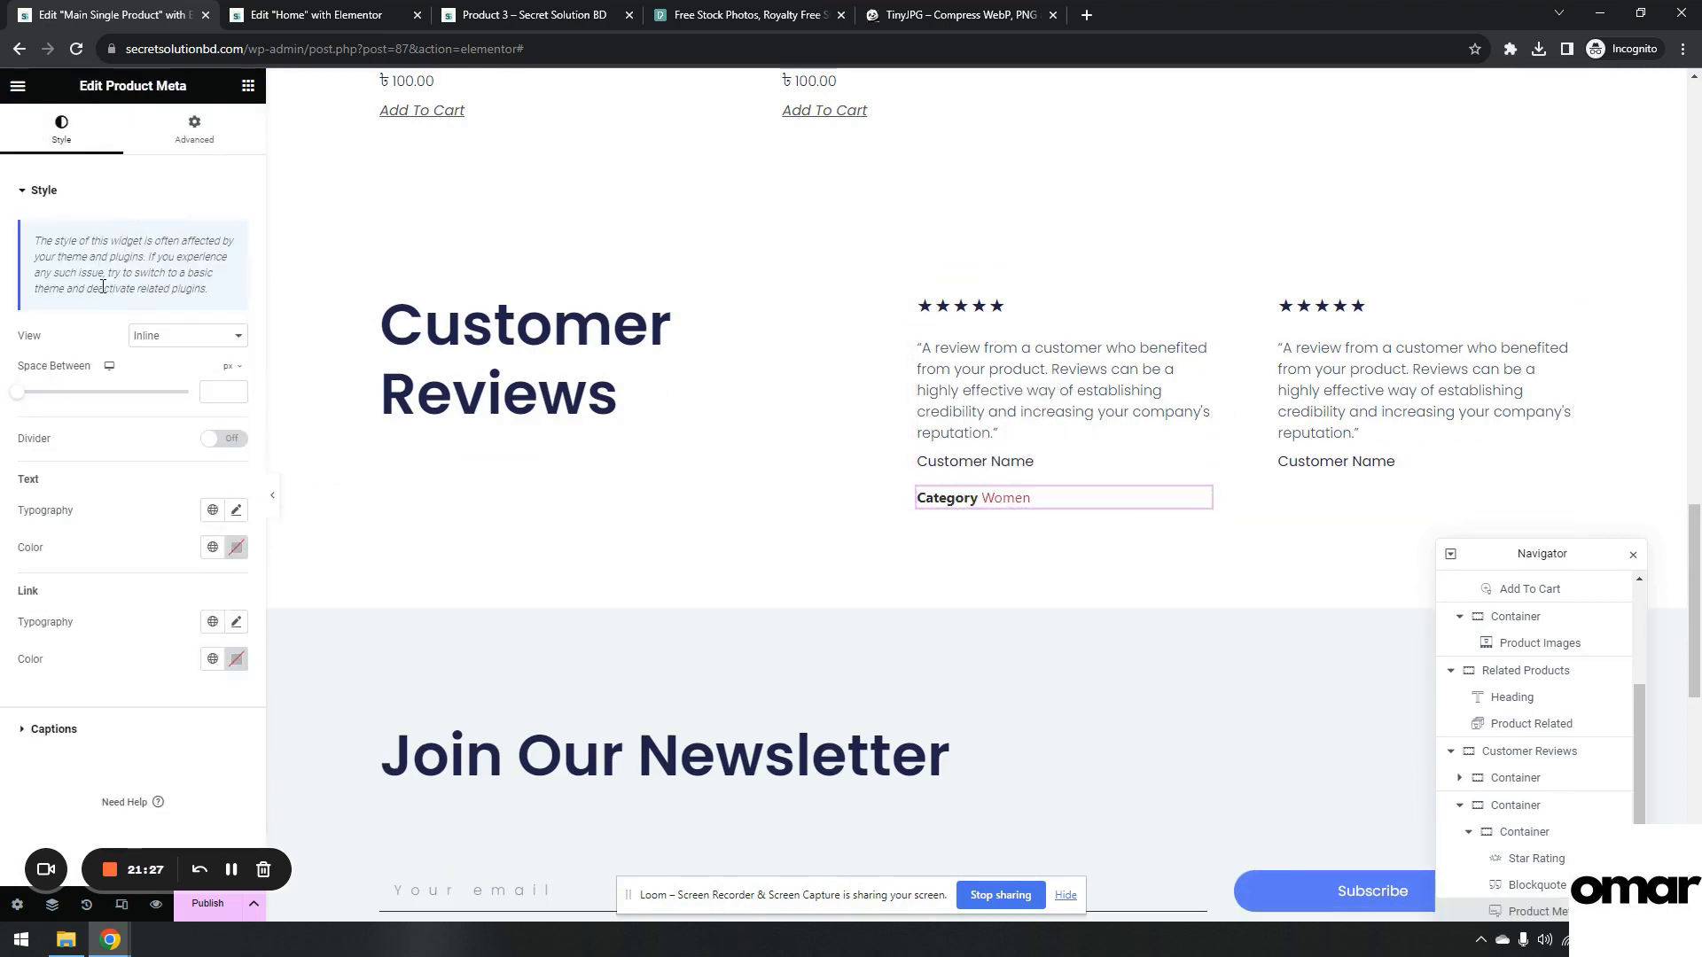
right_click(1047, 503)
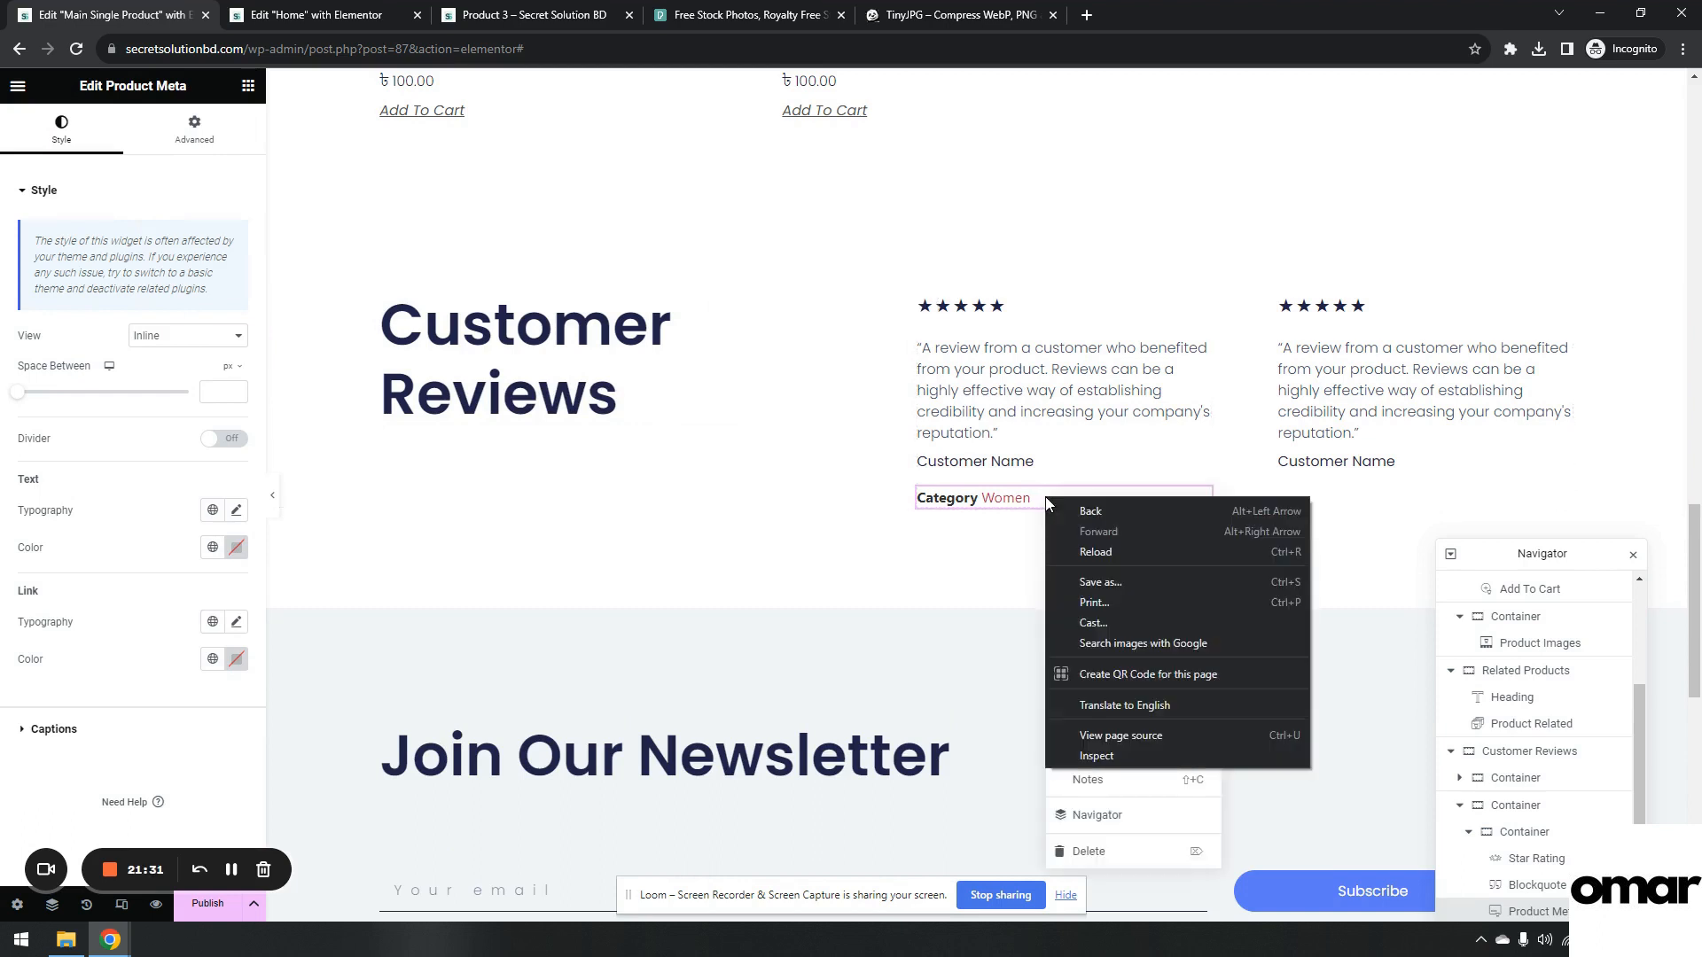
click(193, 738)
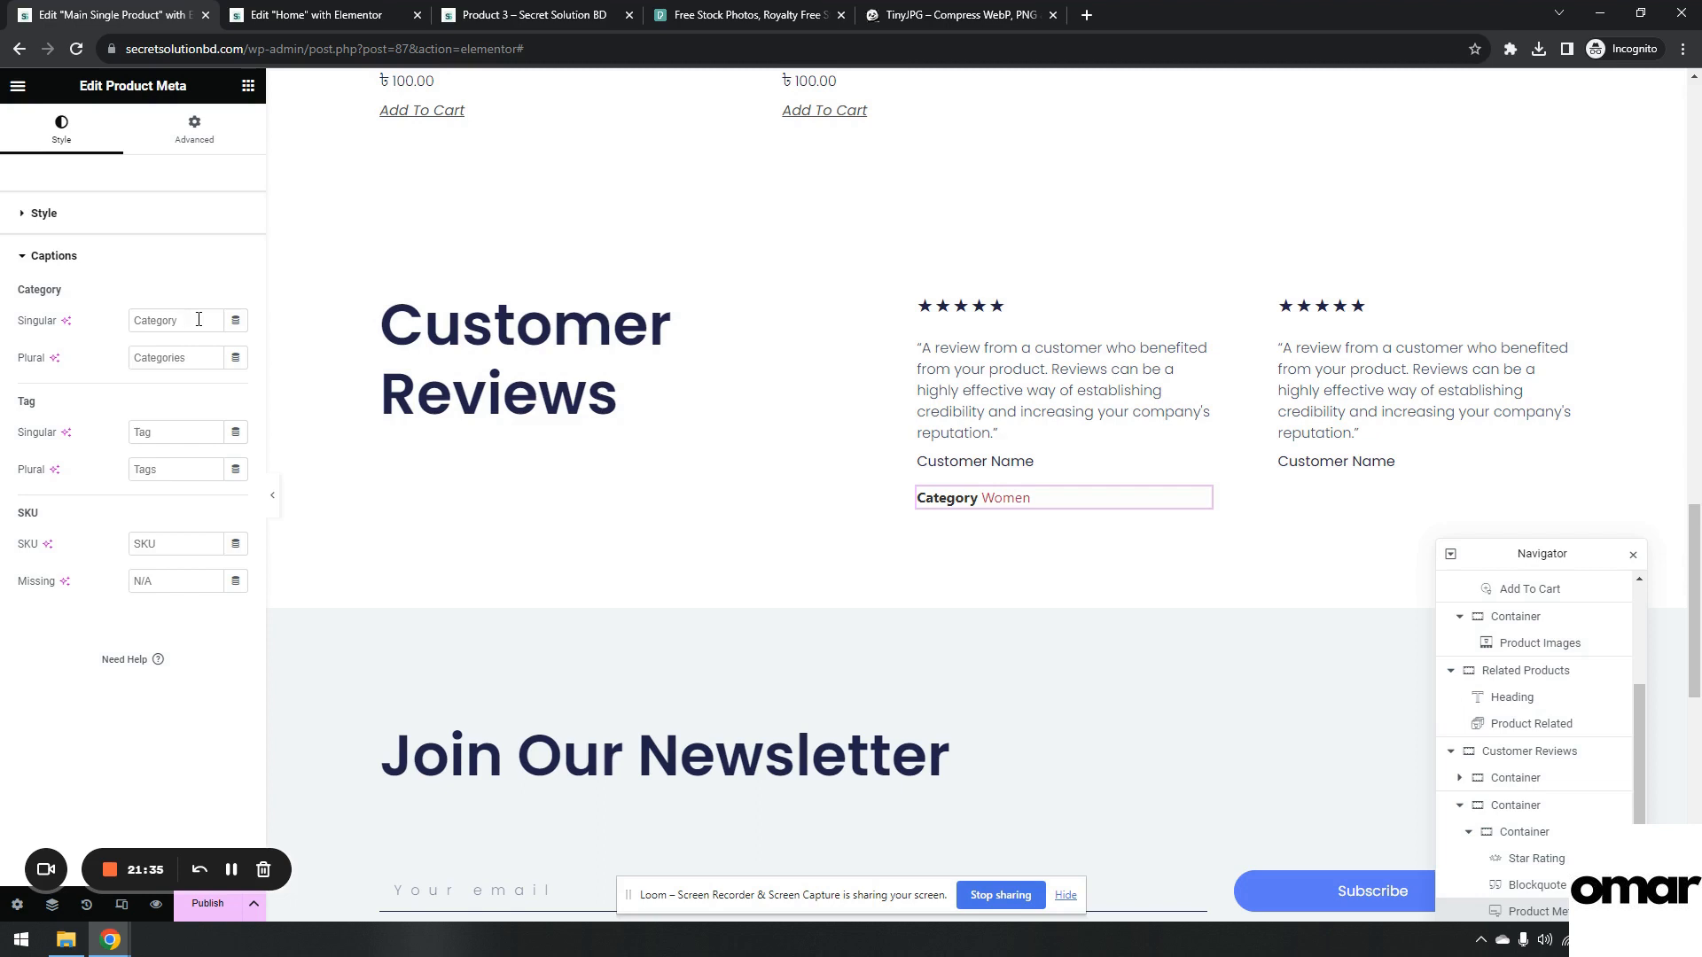
Set the Product Meta's singular Category caption to the dynamic tag Comments Number and check the tag's settings.
click(234, 319)
scroll(154, 466, down, 5)
scroll(152, 468, down, 5)
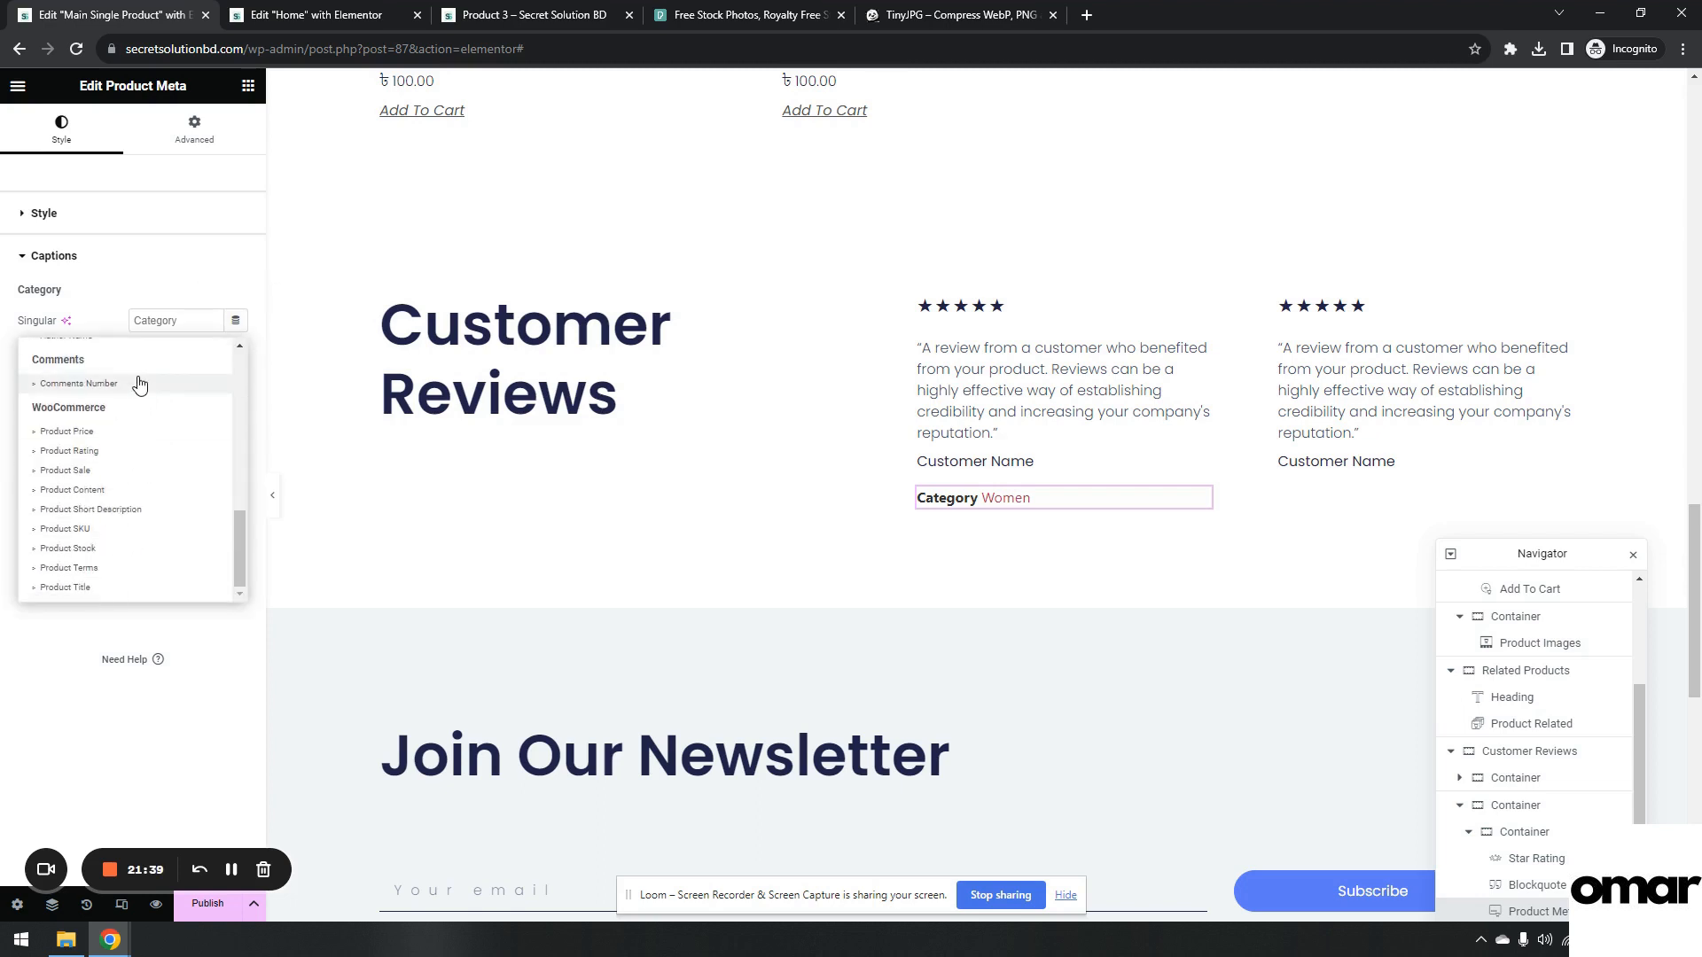
click(79, 383)
click(207, 324)
click(248, 510)
click(175, 482)
click(114, 474)
Look through the dynamic tags for the plural Category caption, then delete the Product Meta widget.
click(200, 363)
click(235, 360)
click(203, 354)
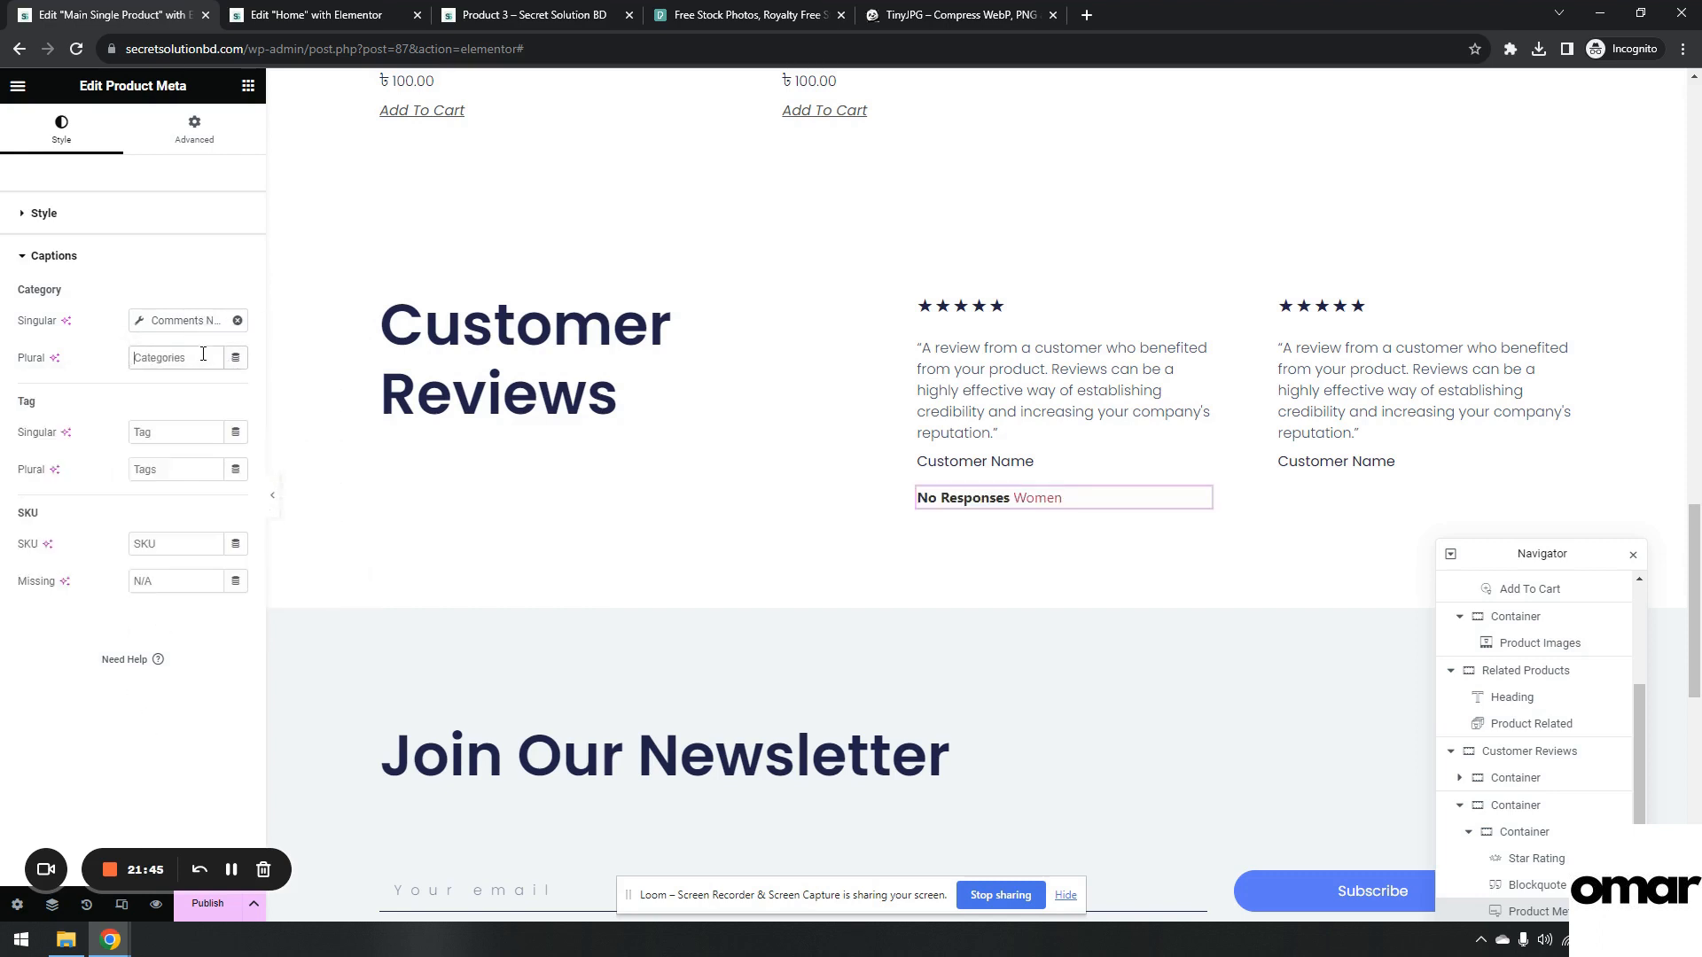
click(235, 357)
click(166, 471)
click(164, 317)
click(38, 344)
right_click(1070, 502)
click(1132, 851)
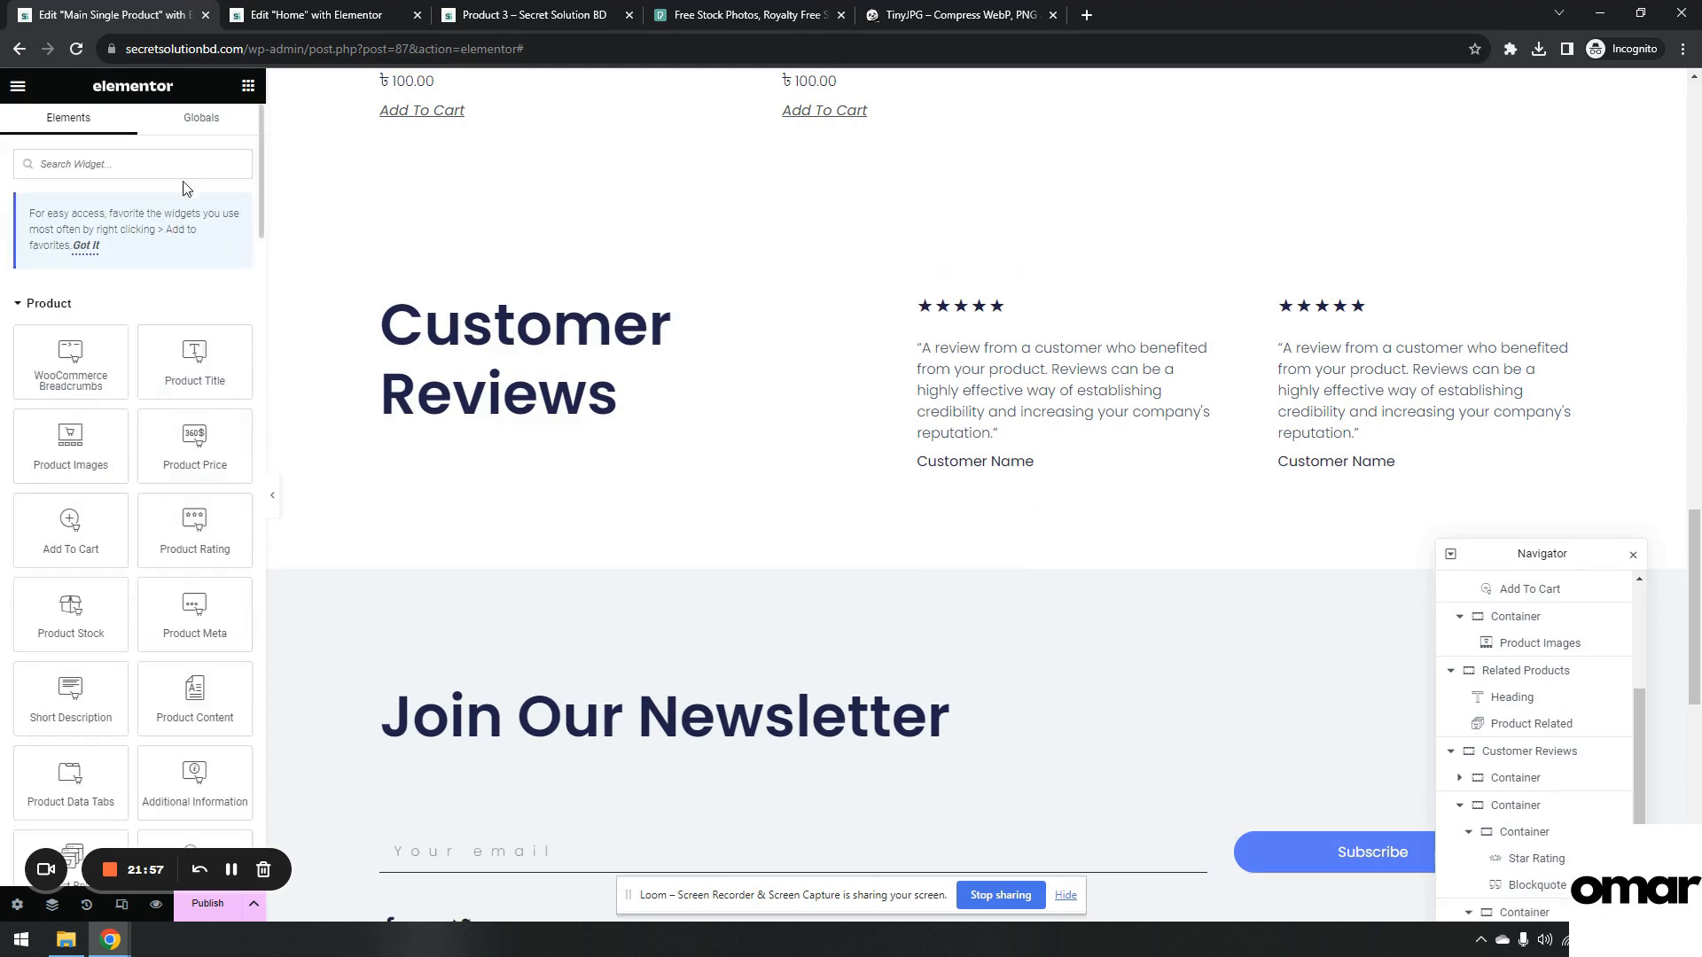
scroll(146, 442, down, 20)
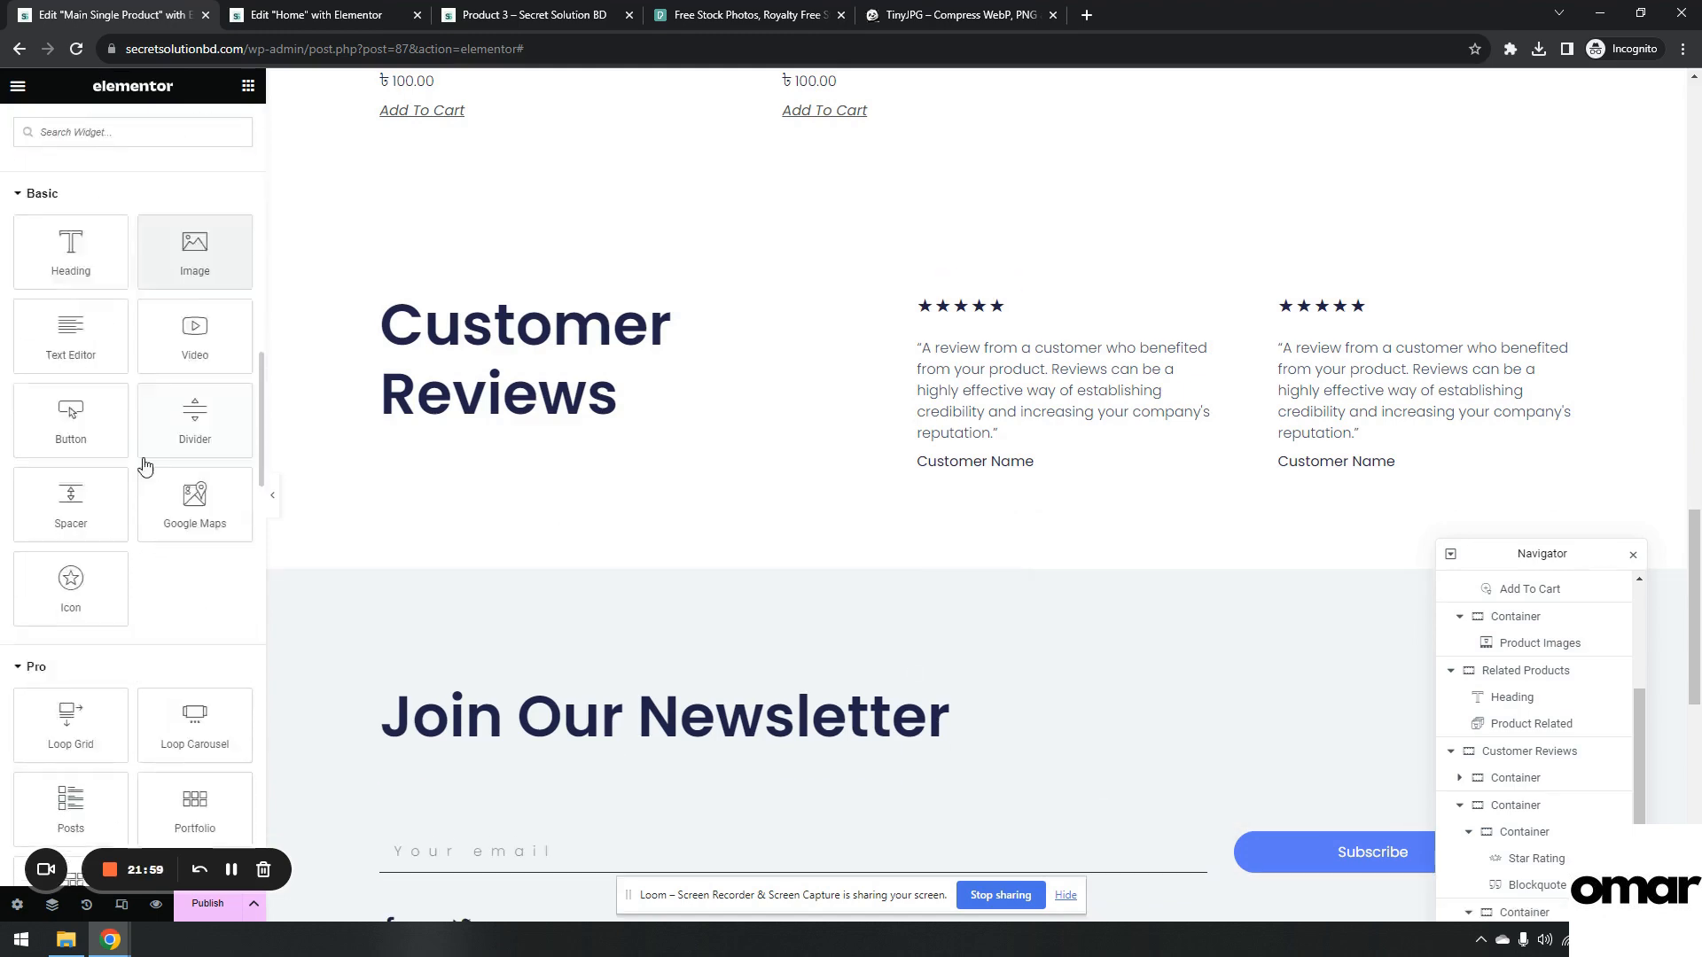
scroll(972, 577, down, 10)
scroll(886, 600, up, 5)
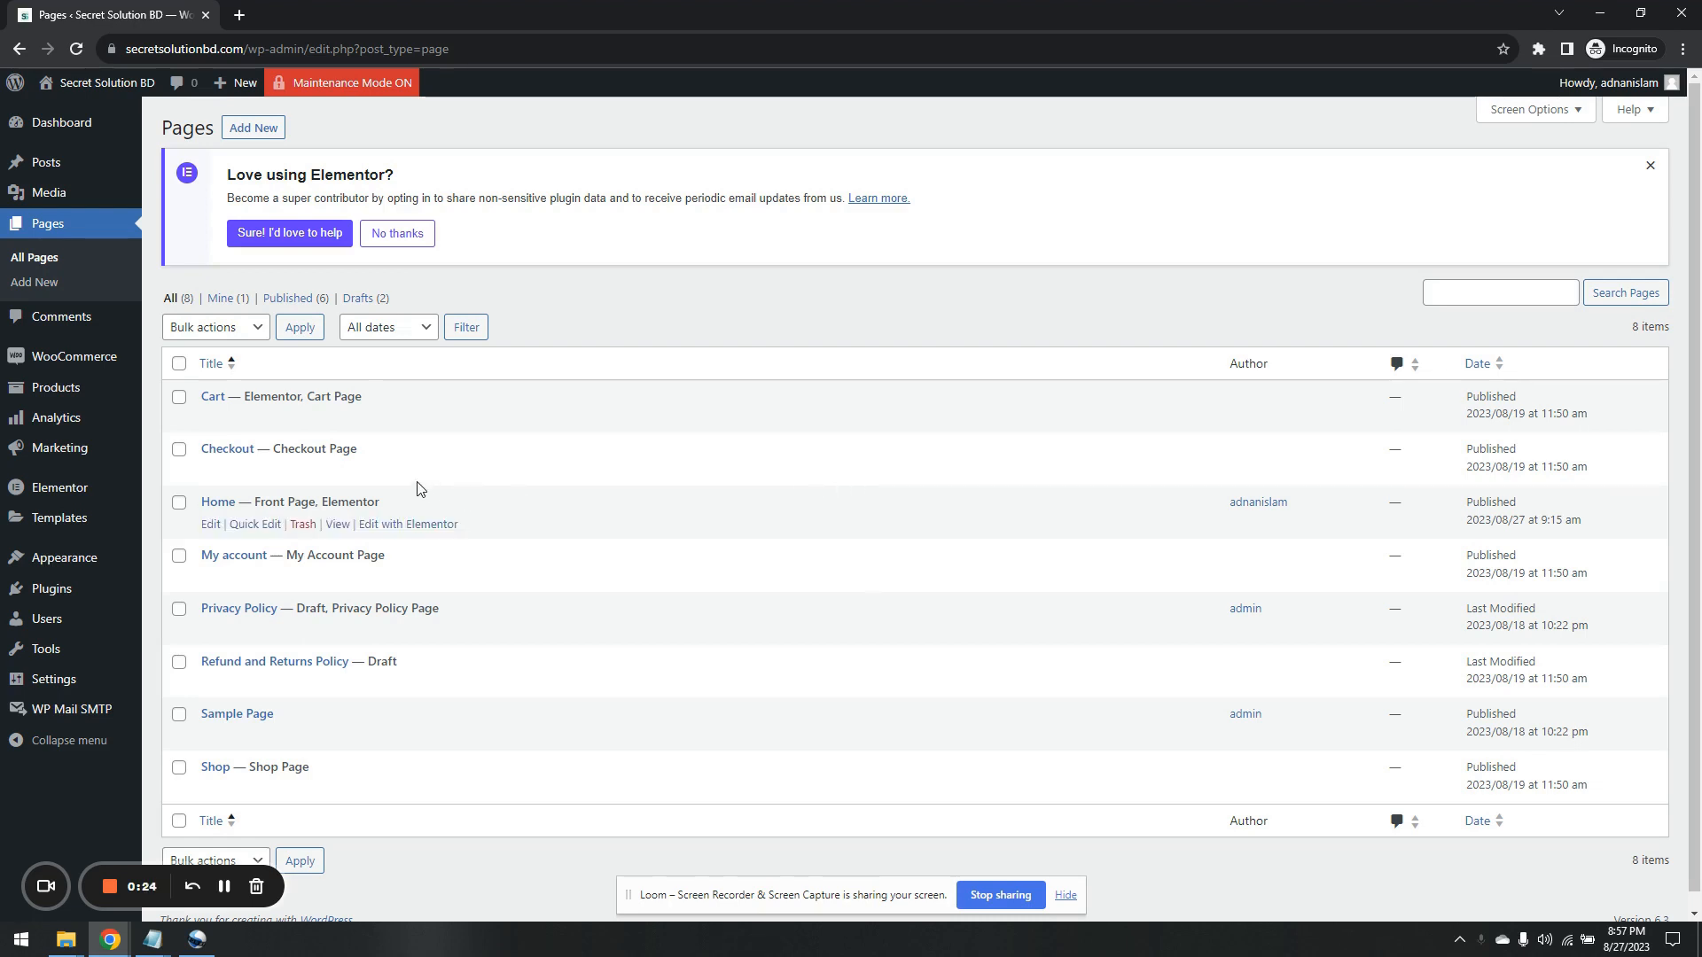
Open the Checkout page from the WordPress page list for editing with Elementor.
middle_click(215, 477)
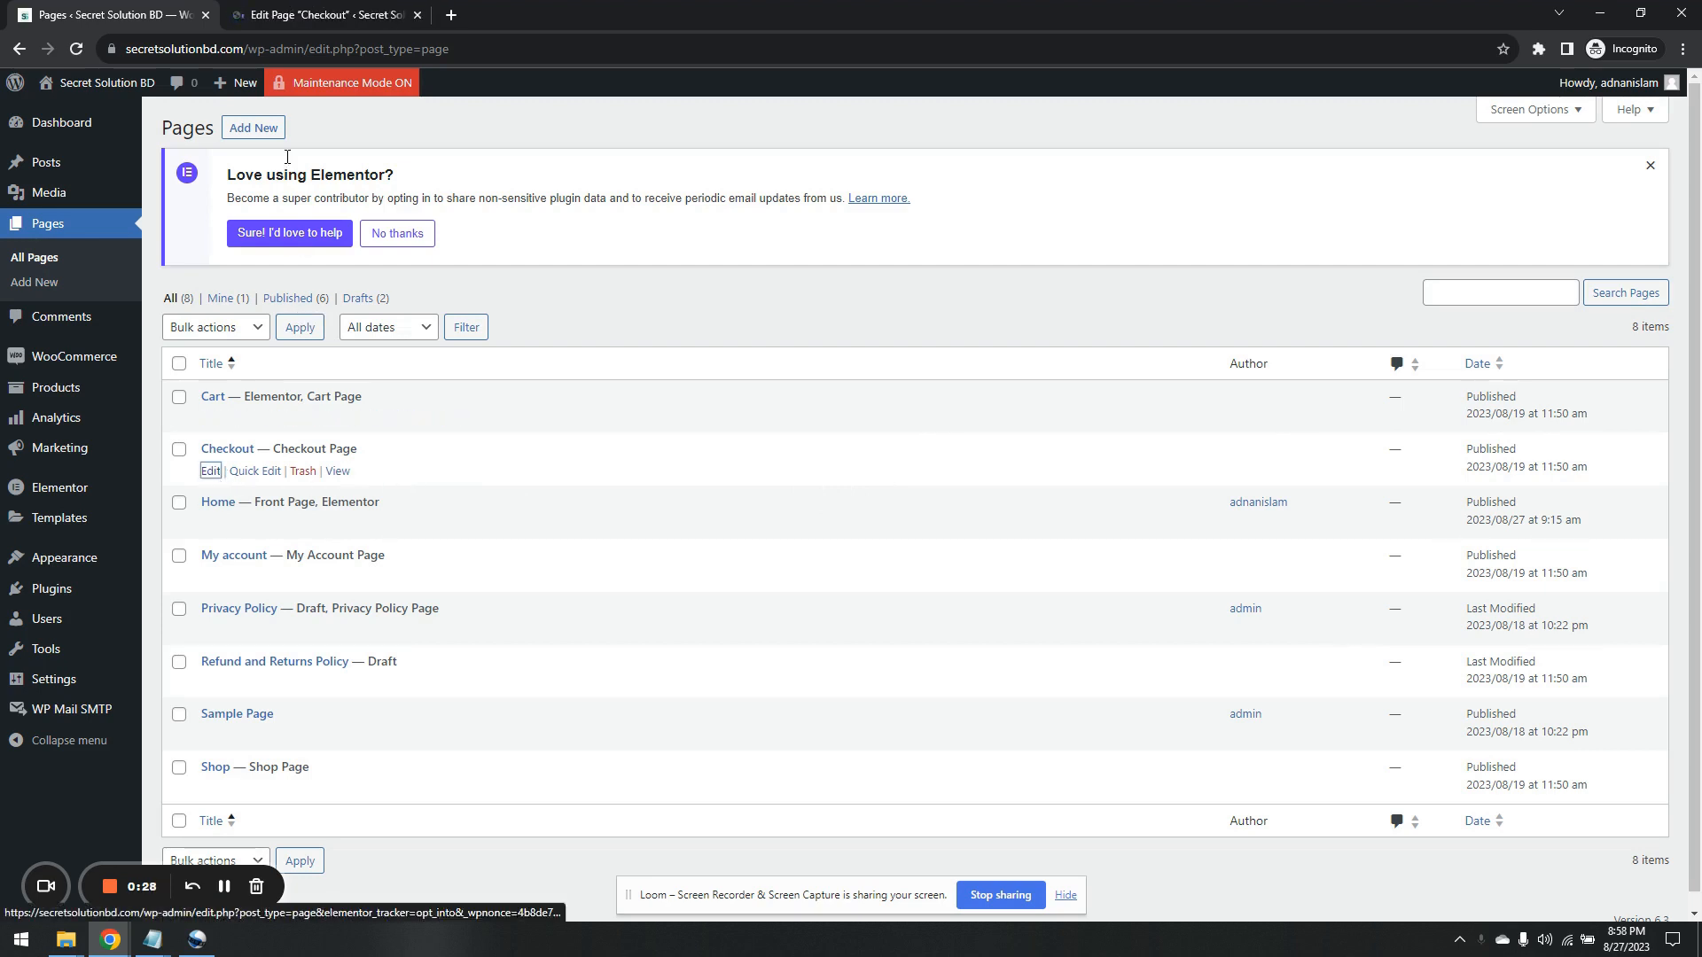
click(273, 18)
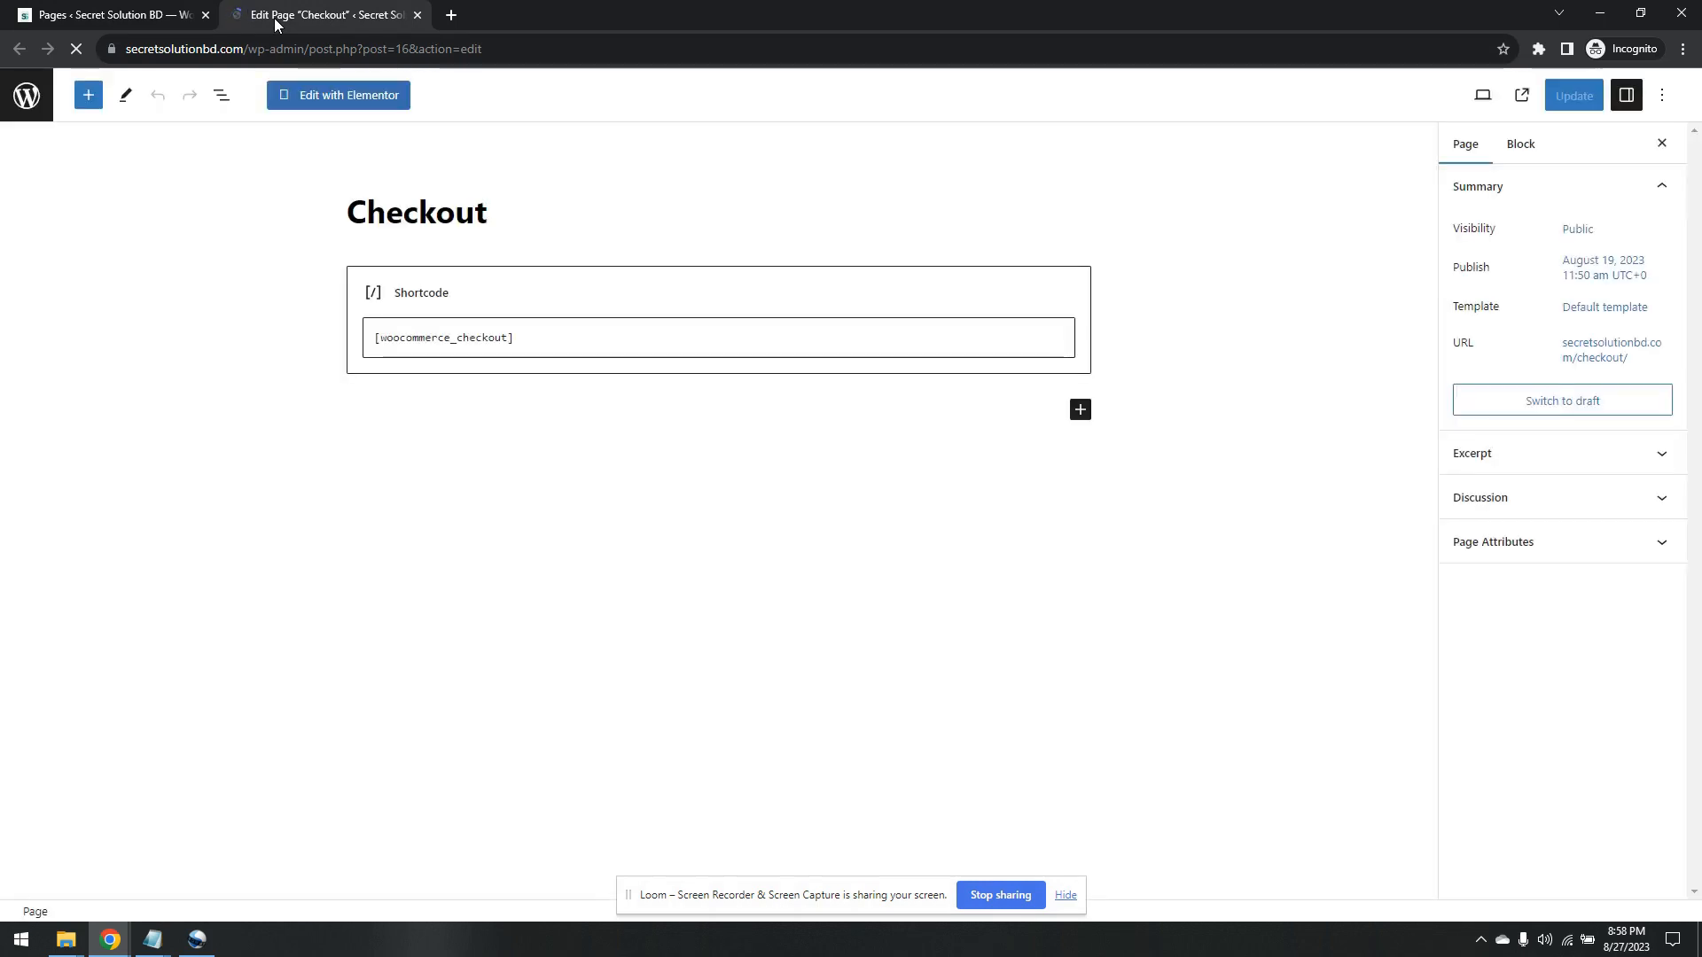
click(352, 97)
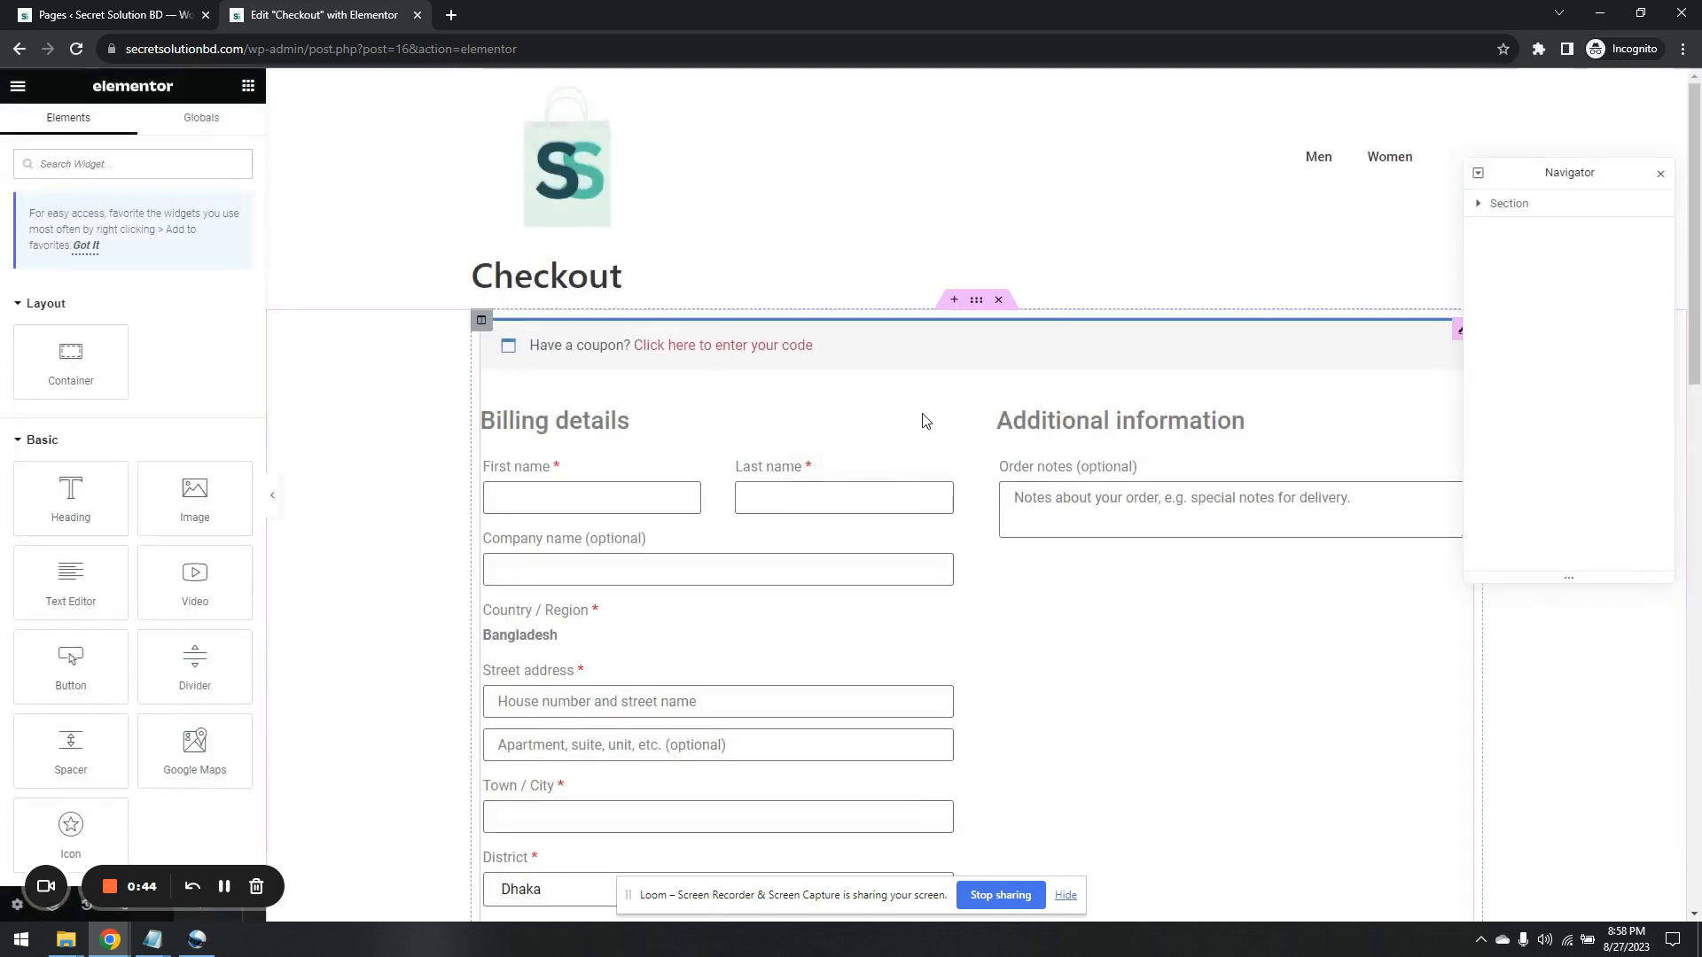
Replace the Text Editor block holding the old checkout form with the WooCommerce Checkout widget.
right_click(924, 420)
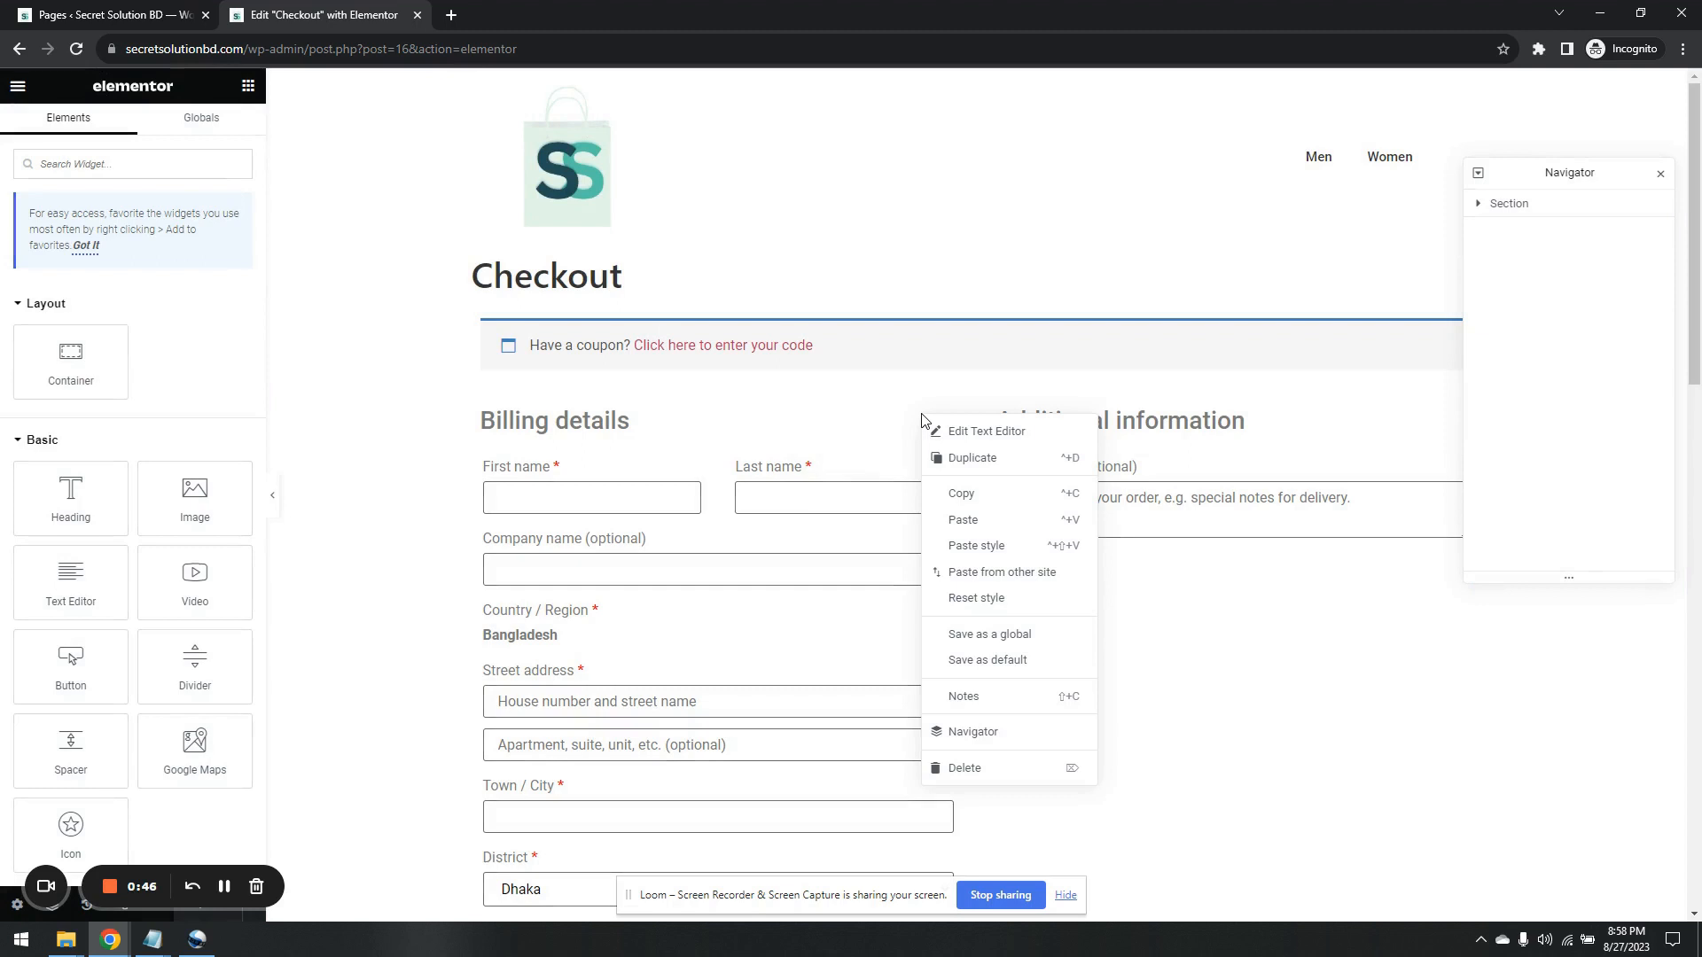
click(1008, 769)
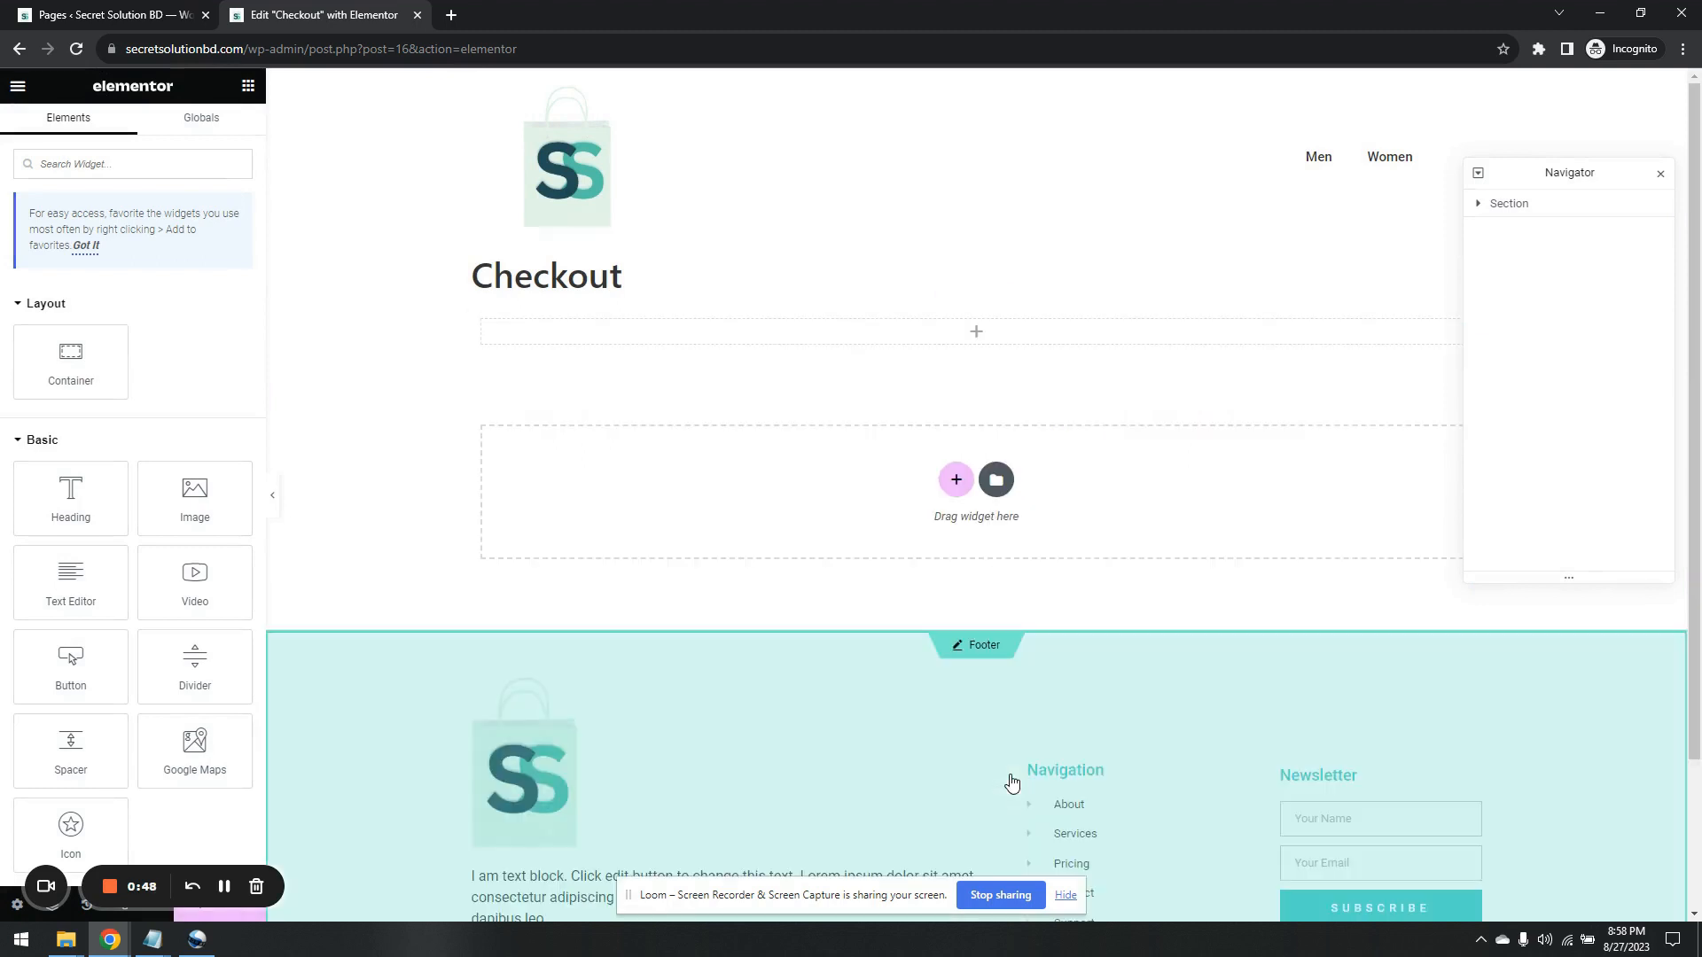
click(68, 305)
click(74, 350)
click(88, 392)
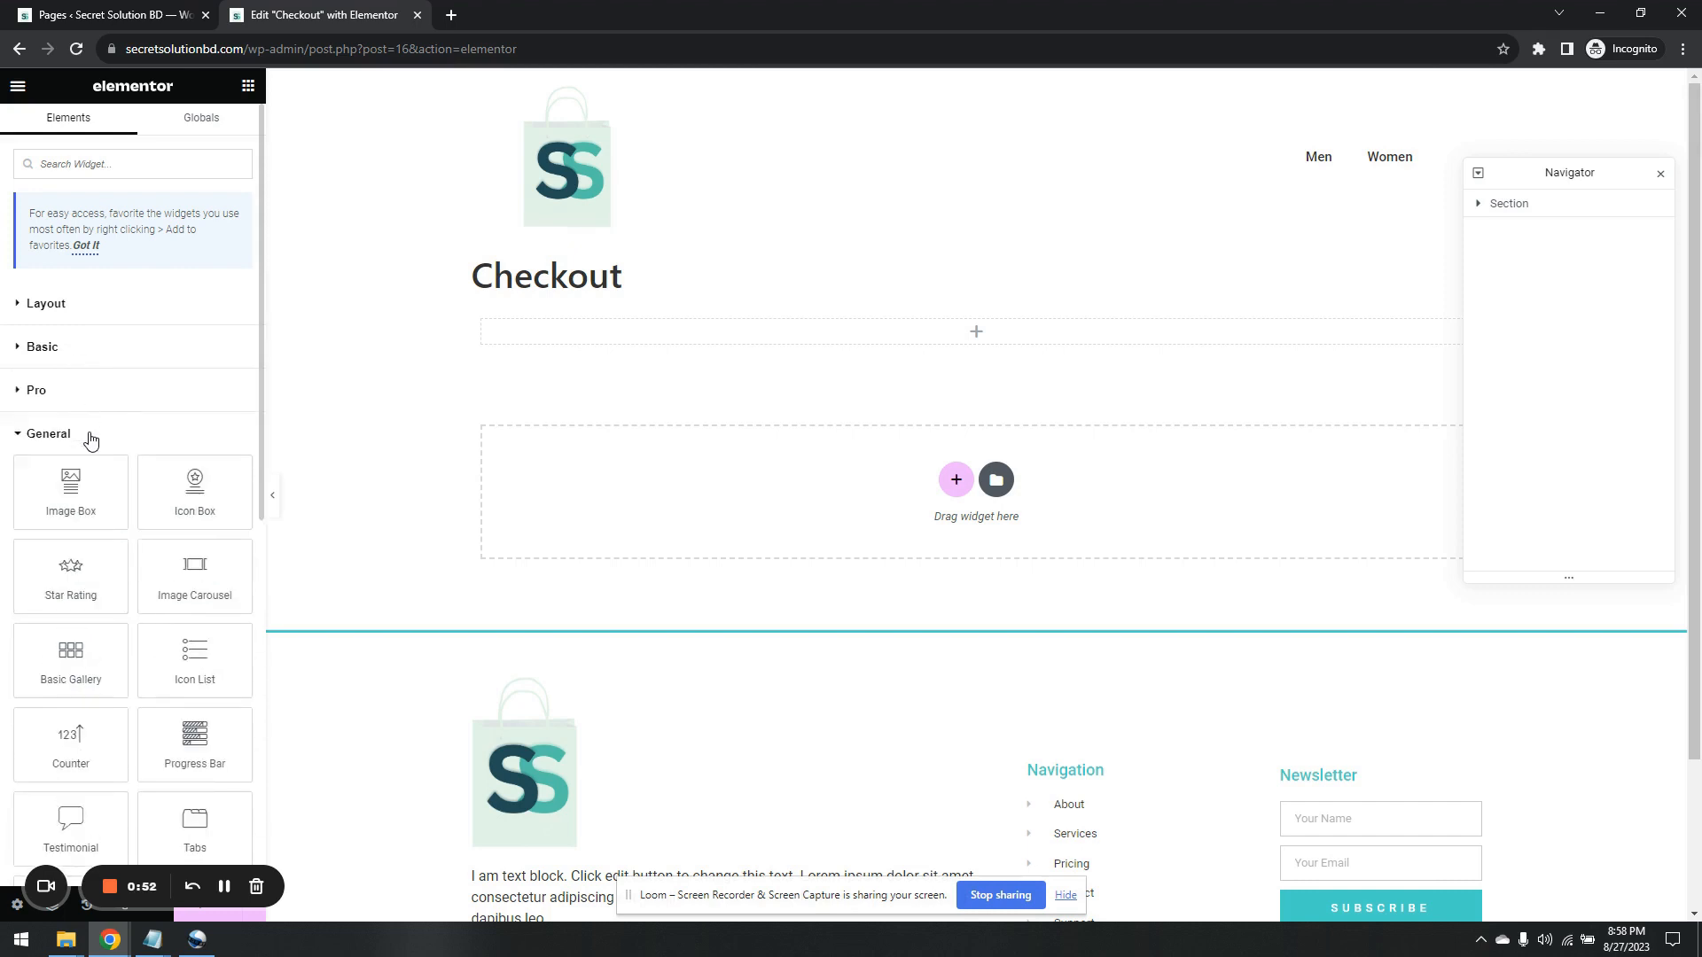
click(88, 435)
click(106, 563)
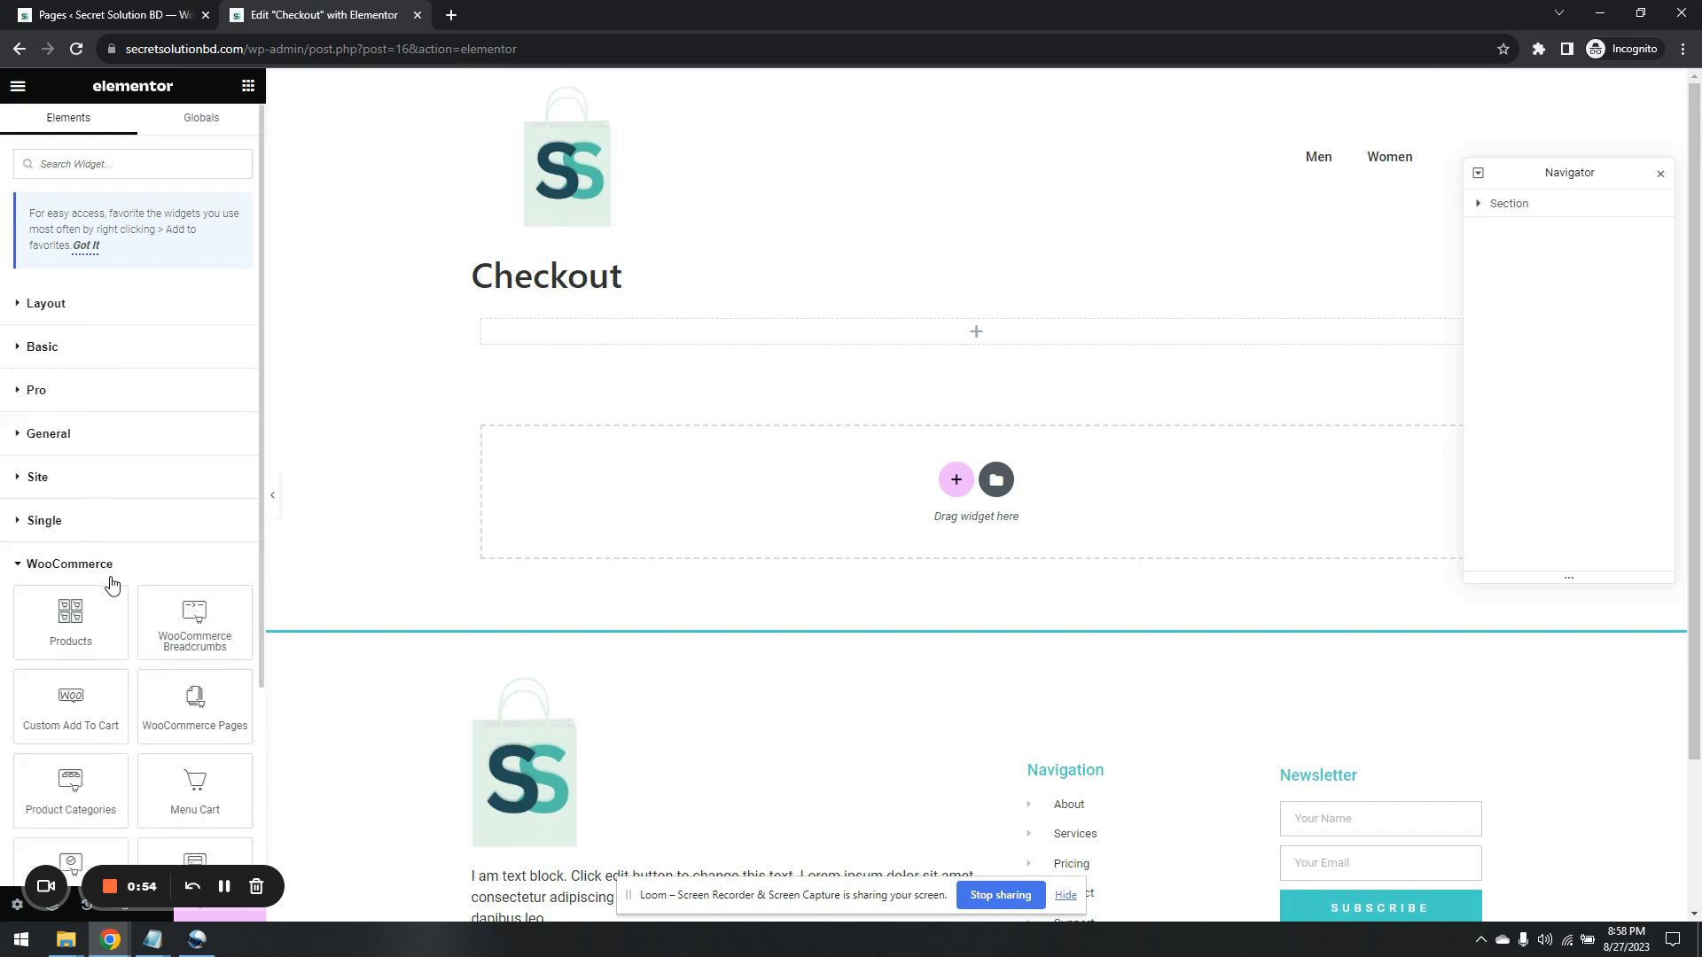
scroll(186, 506, down, 3)
scroll(184, 517, down, 1)
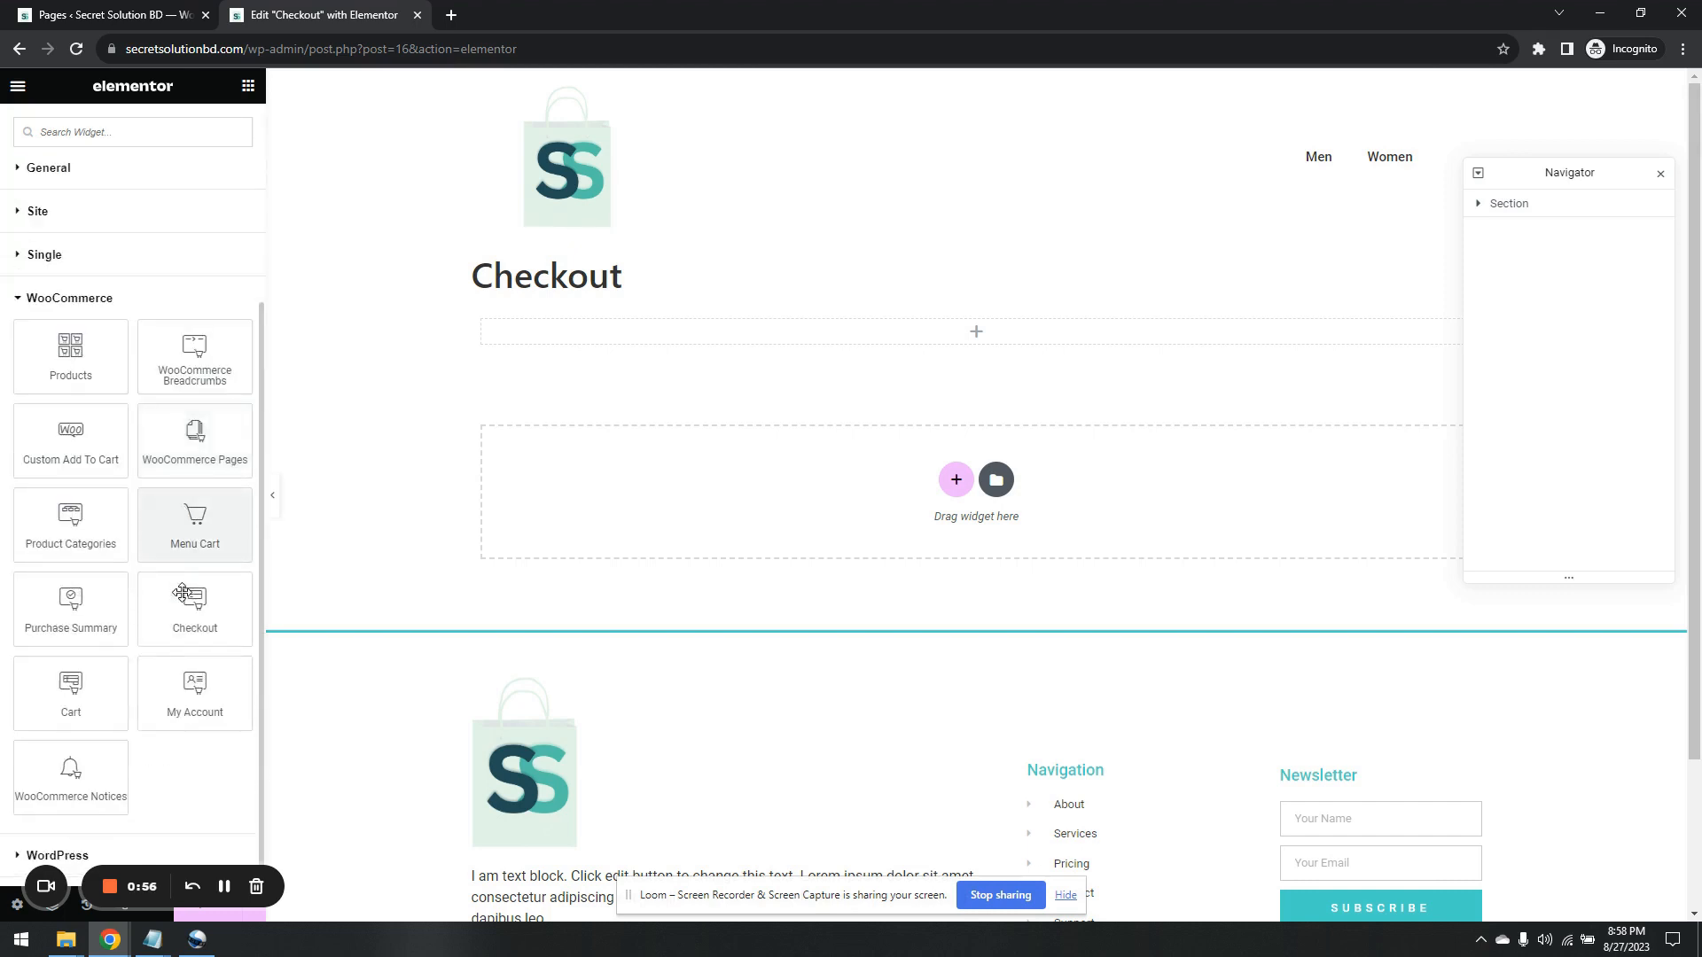
drag(195, 611, 839, 340)
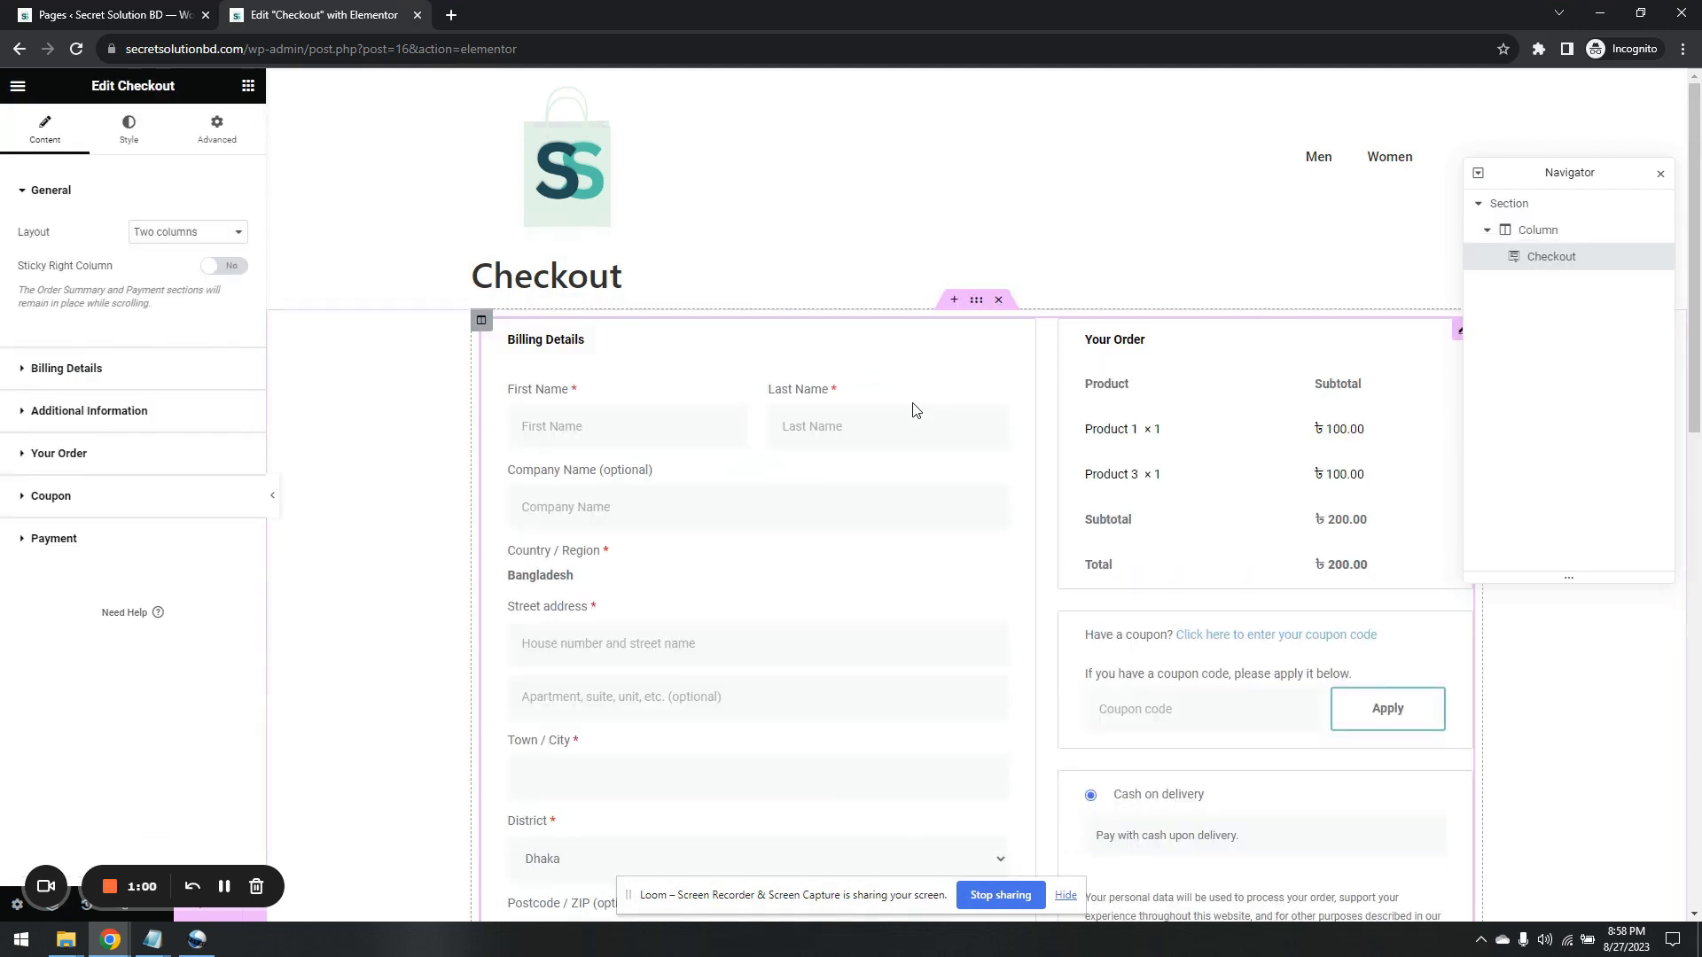
Try the One column layout on the Checkout widget and switch it back to Two columns.
scroll(913, 408, down, 2)
scroll(913, 407, down, 2)
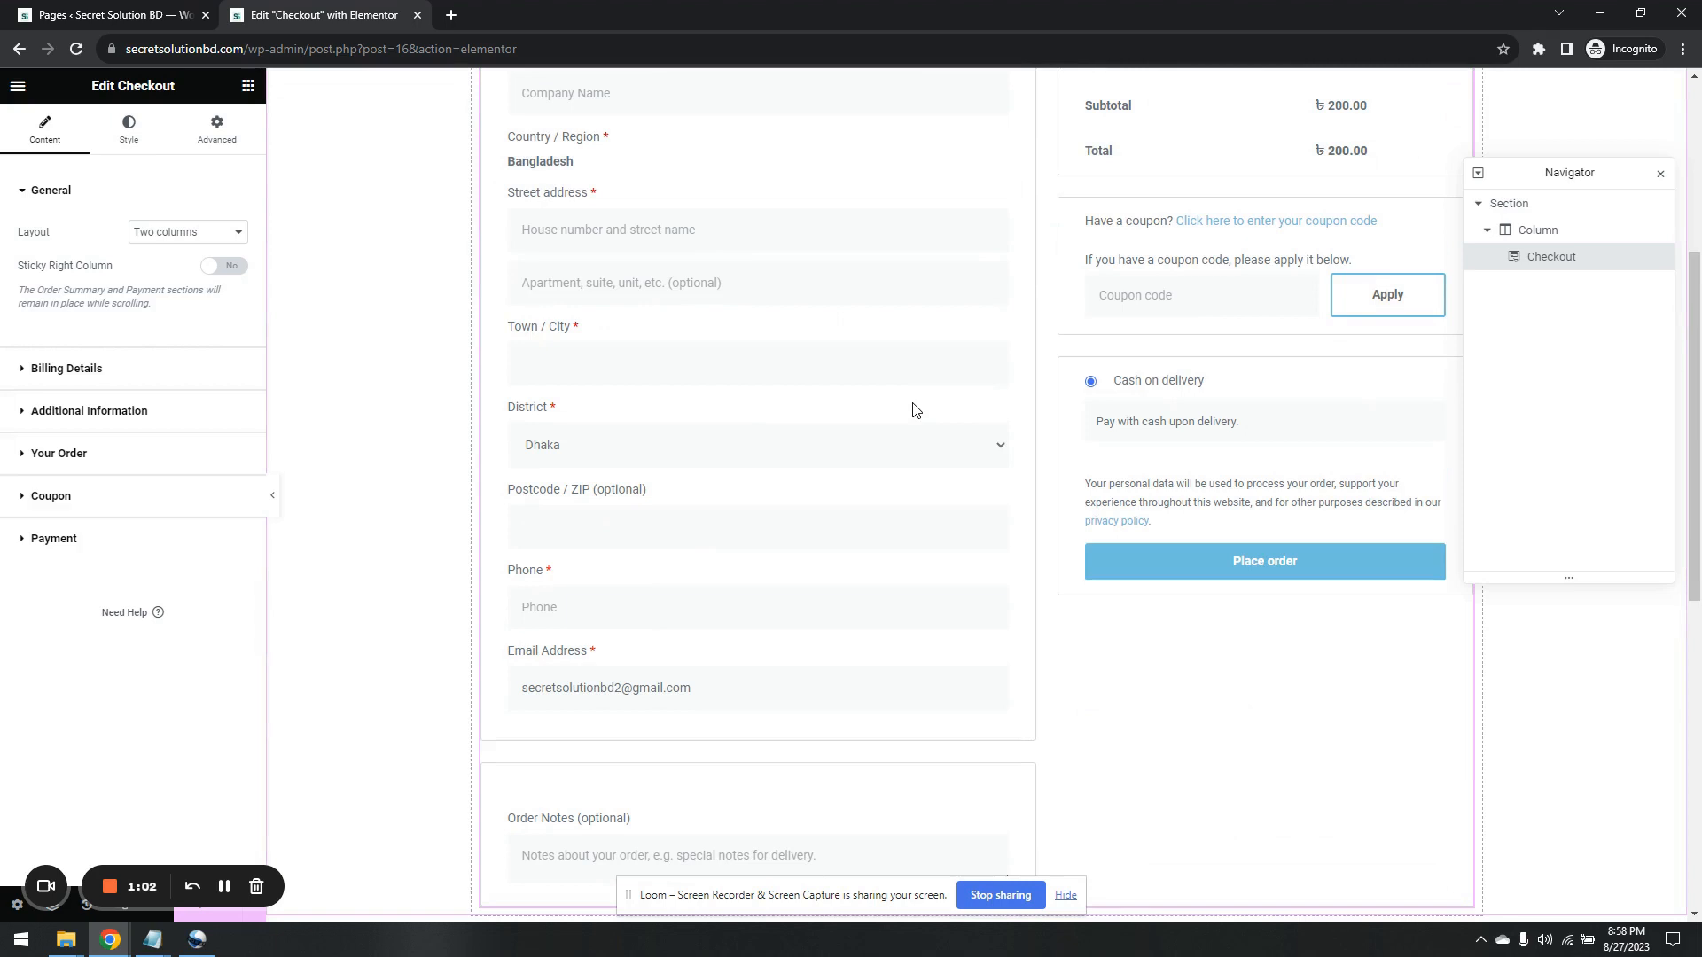
scroll(914, 407, up, 4)
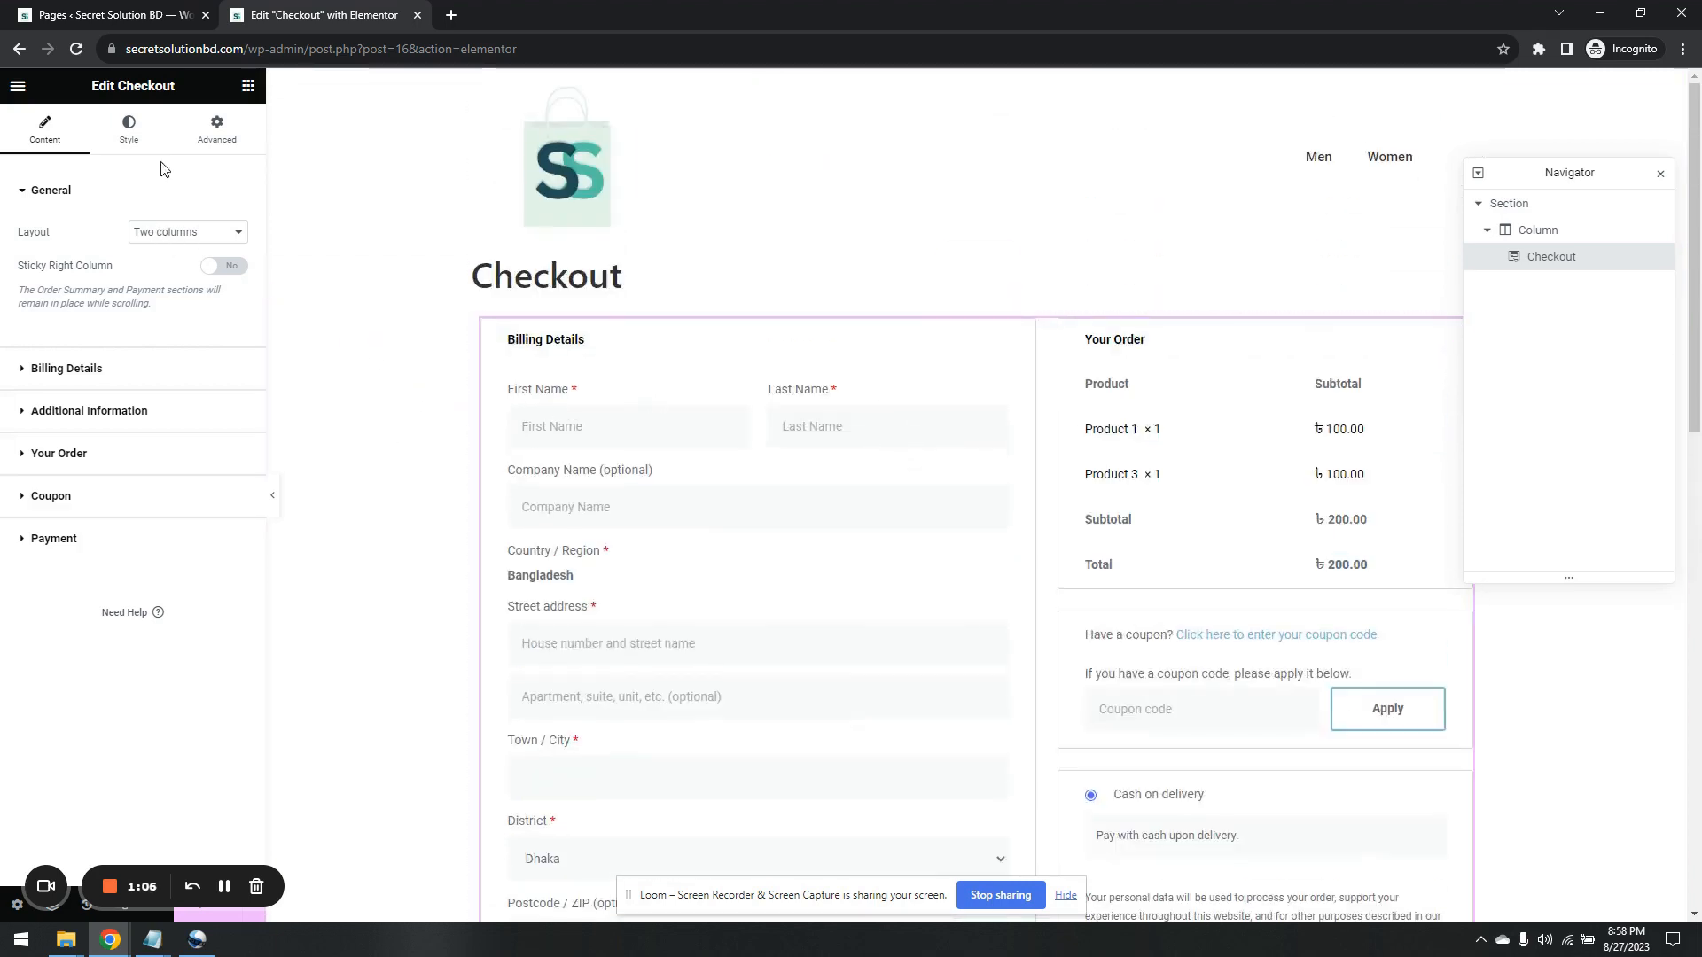
click(213, 237)
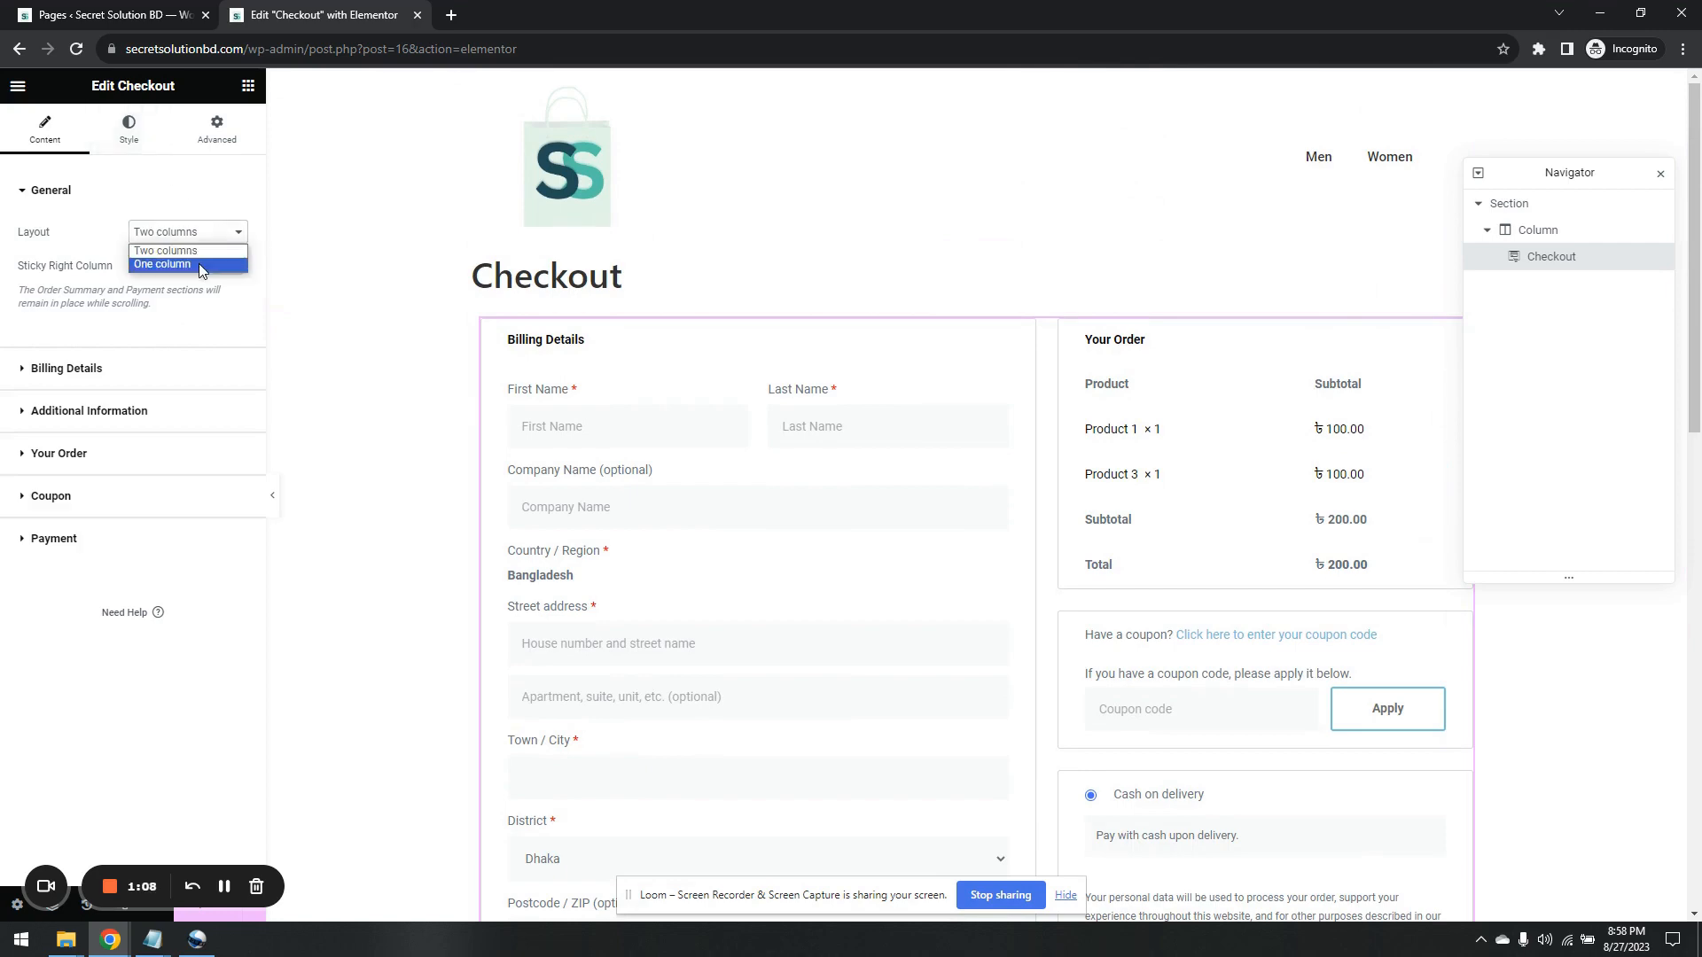
click(202, 259)
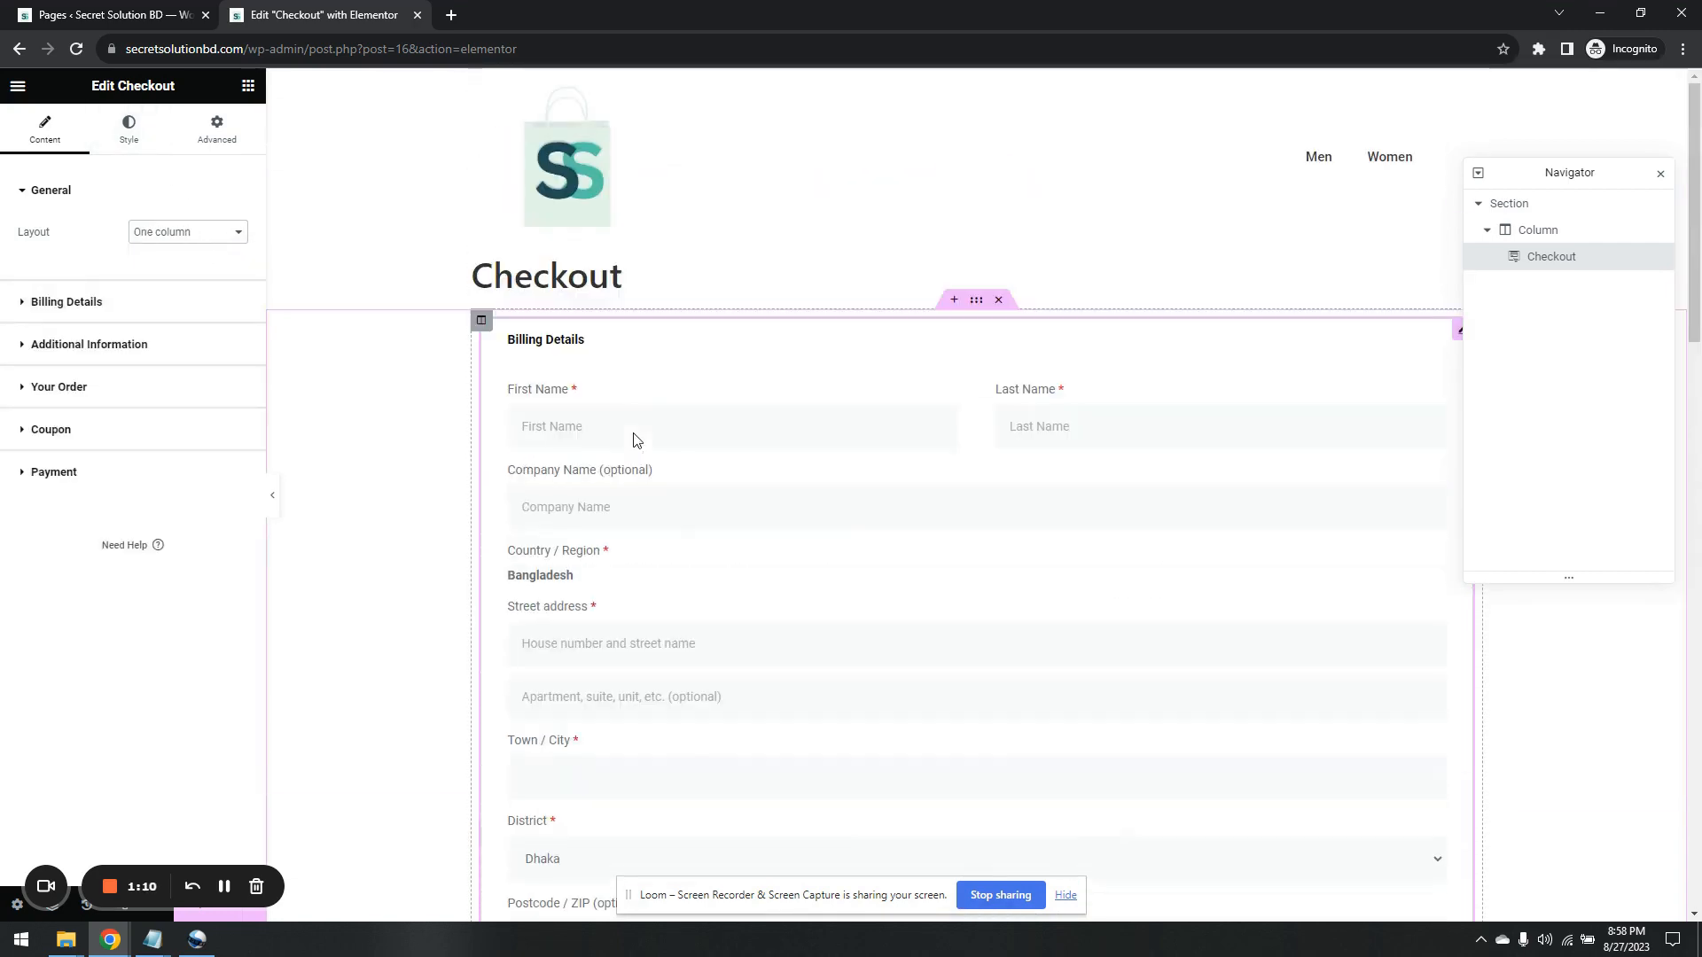
click(223, 234)
click(220, 252)
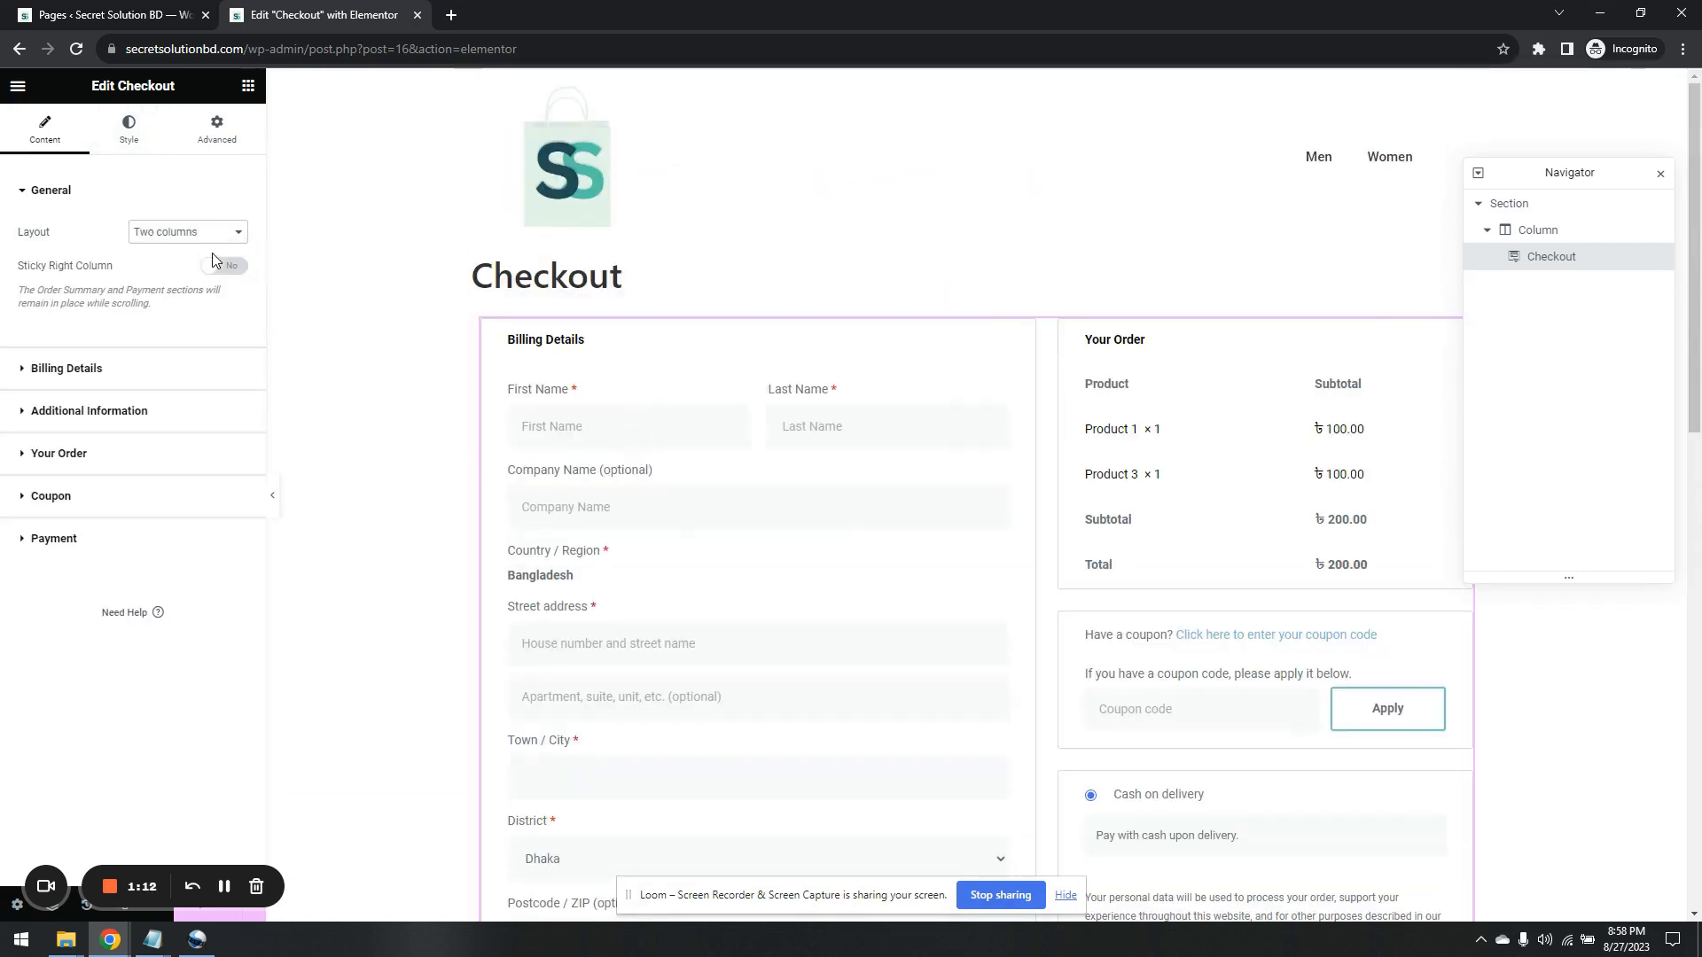
Examine the Billing Details form items, including Company Name, Country / Region, Street Address and Post Code.
click(217, 363)
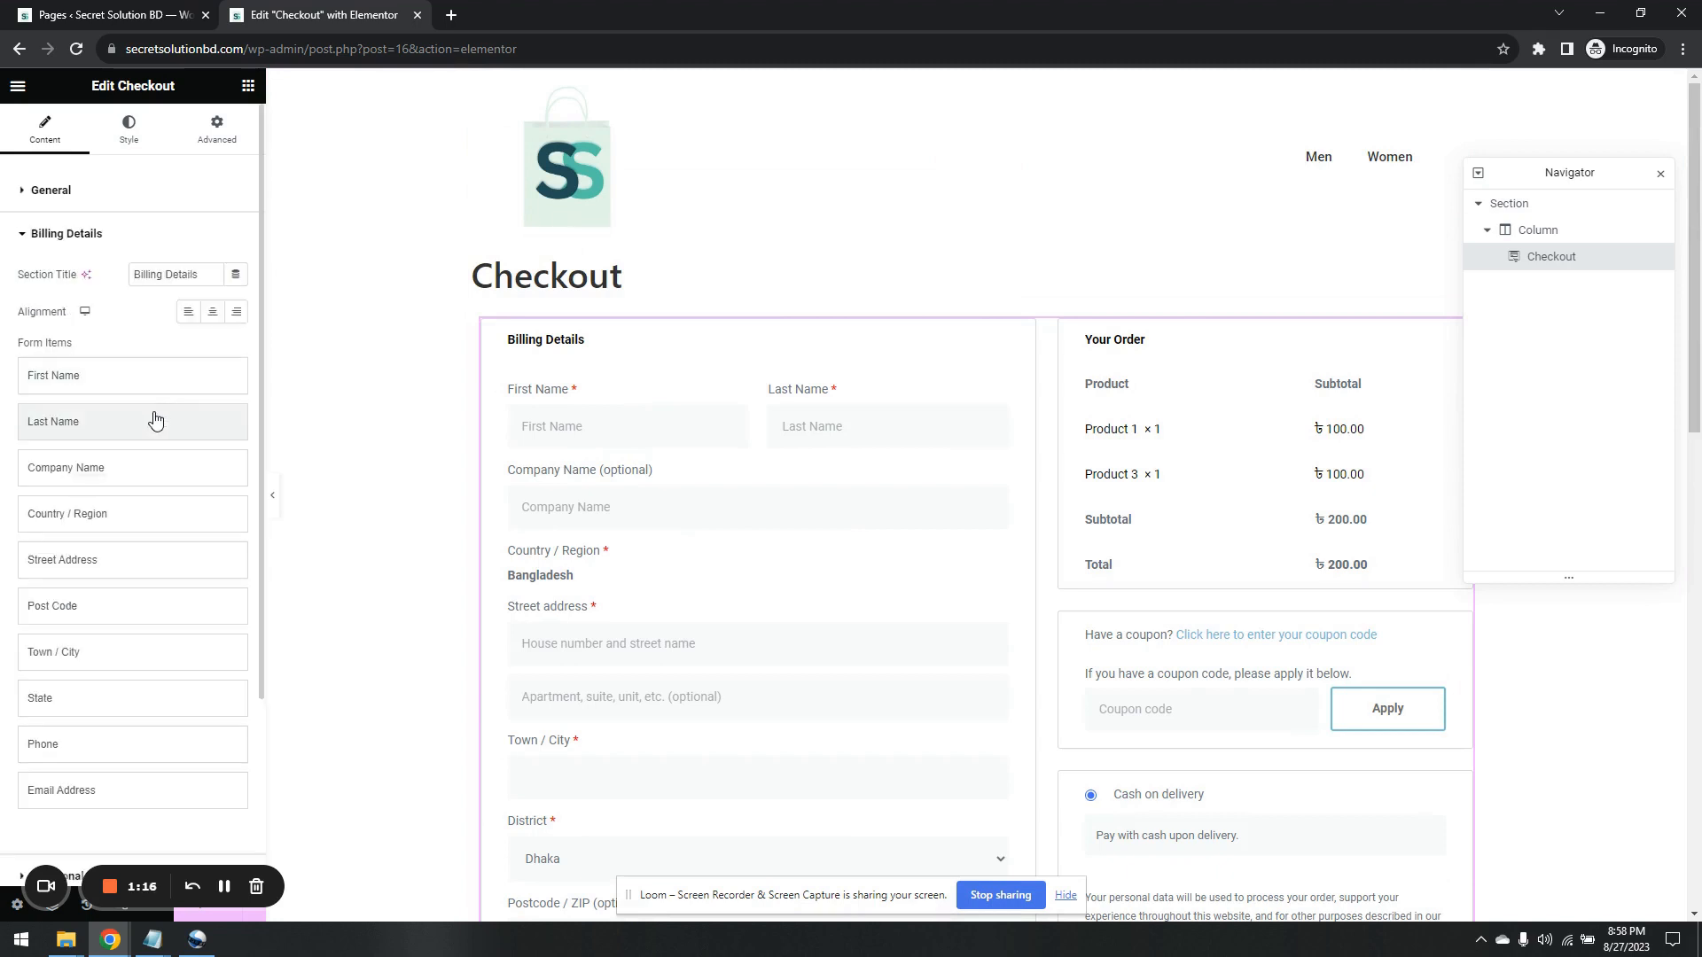
click(155, 476)
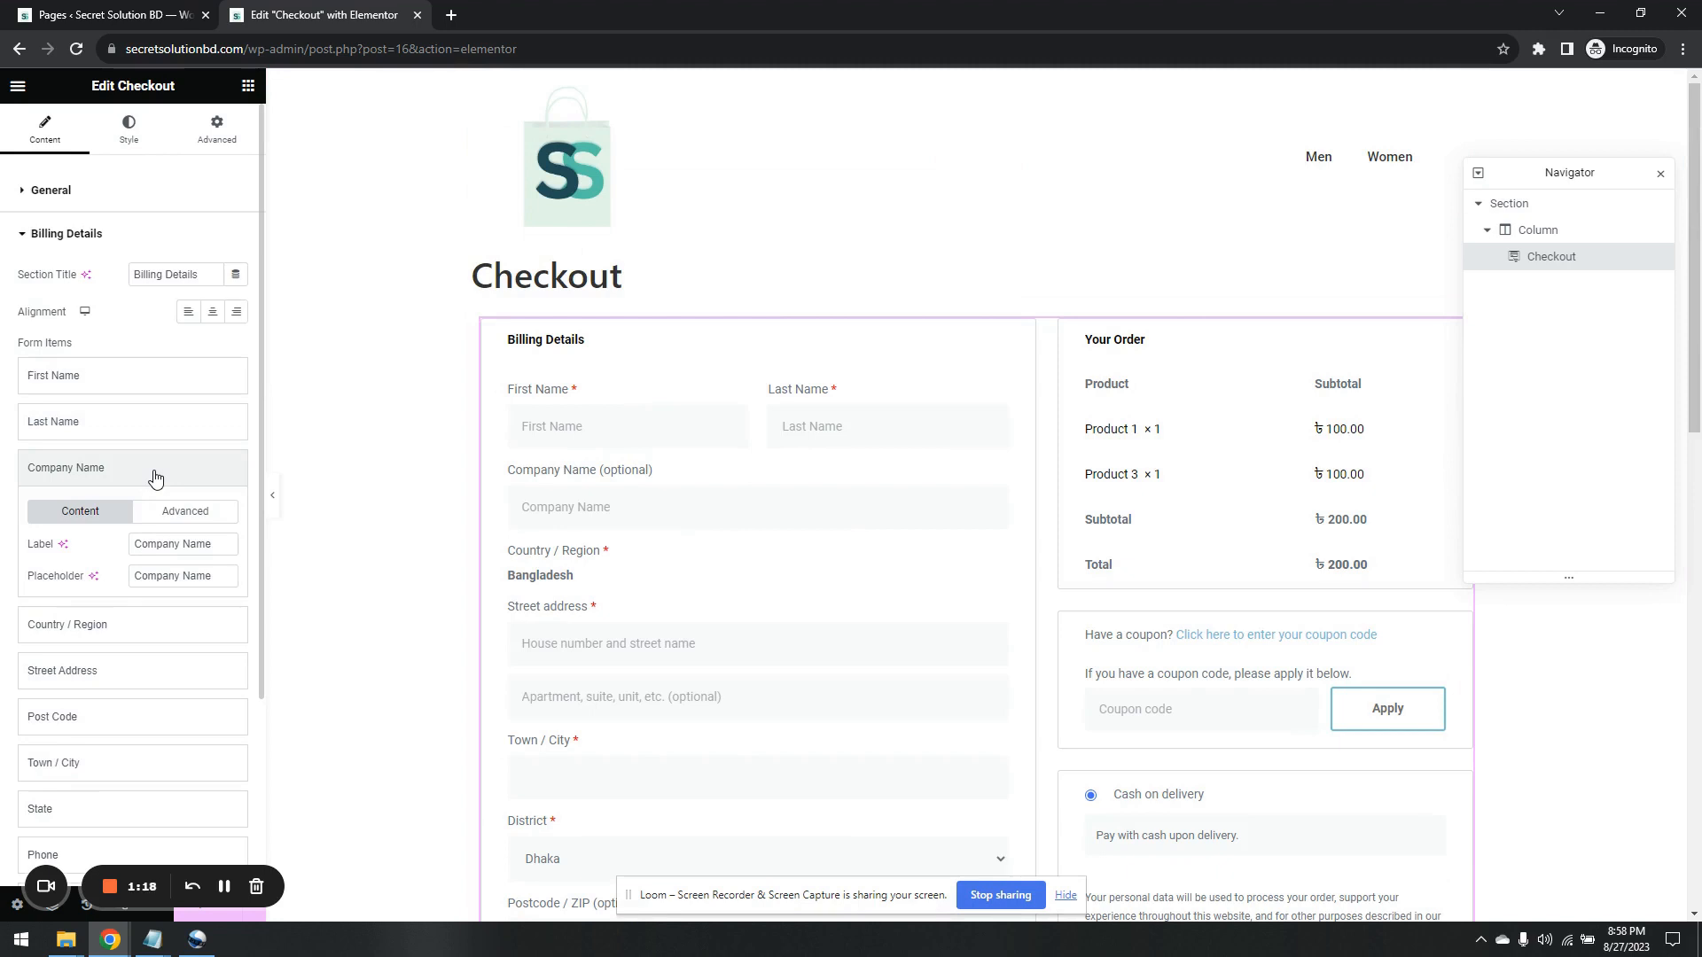
click(154, 476)
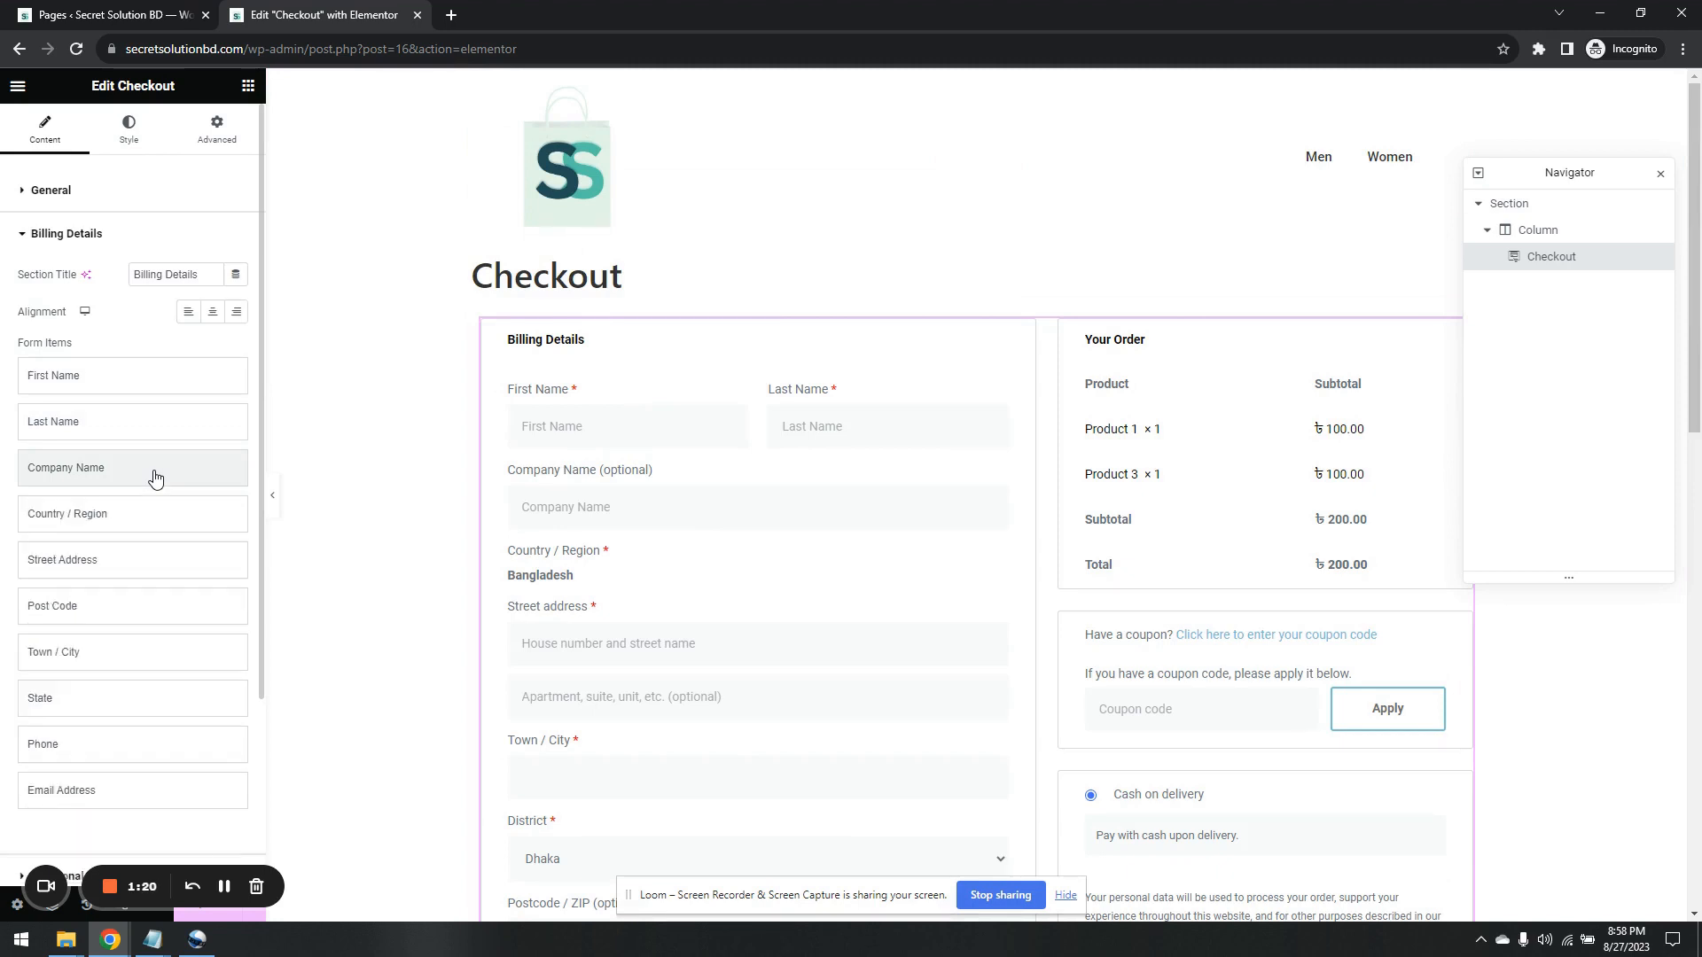
click(155, 515)
click(154, 515)
click(141, 559)
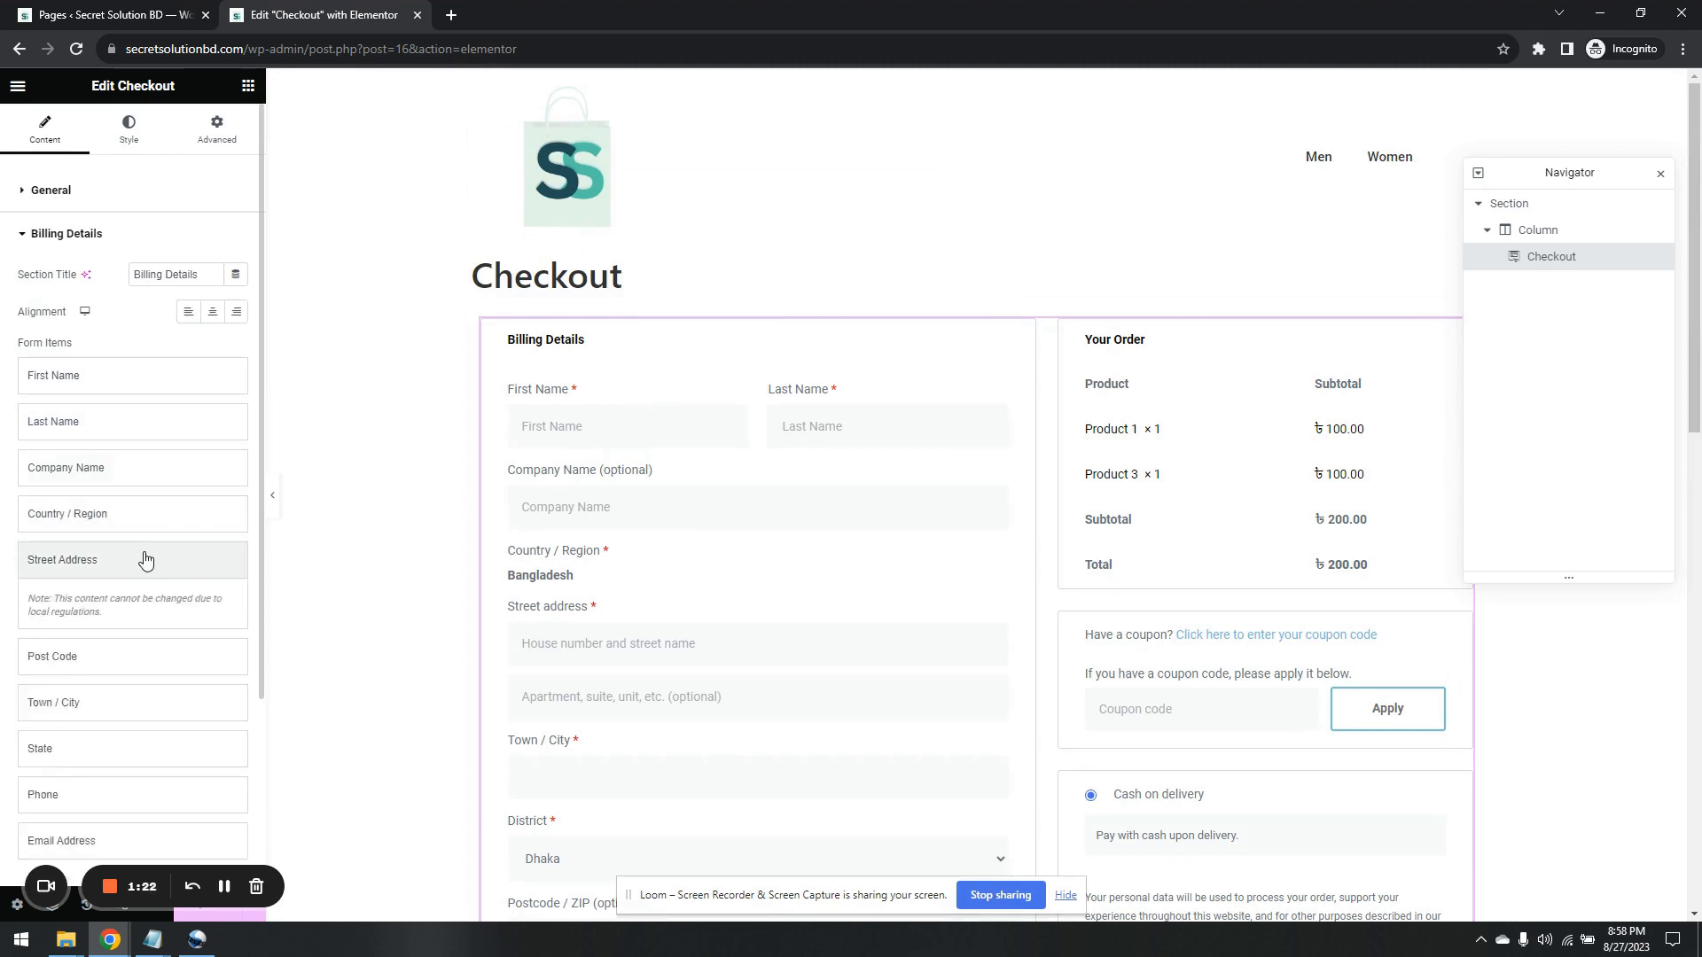
click(141, 559)
click(140, 607)
click(139, 608)
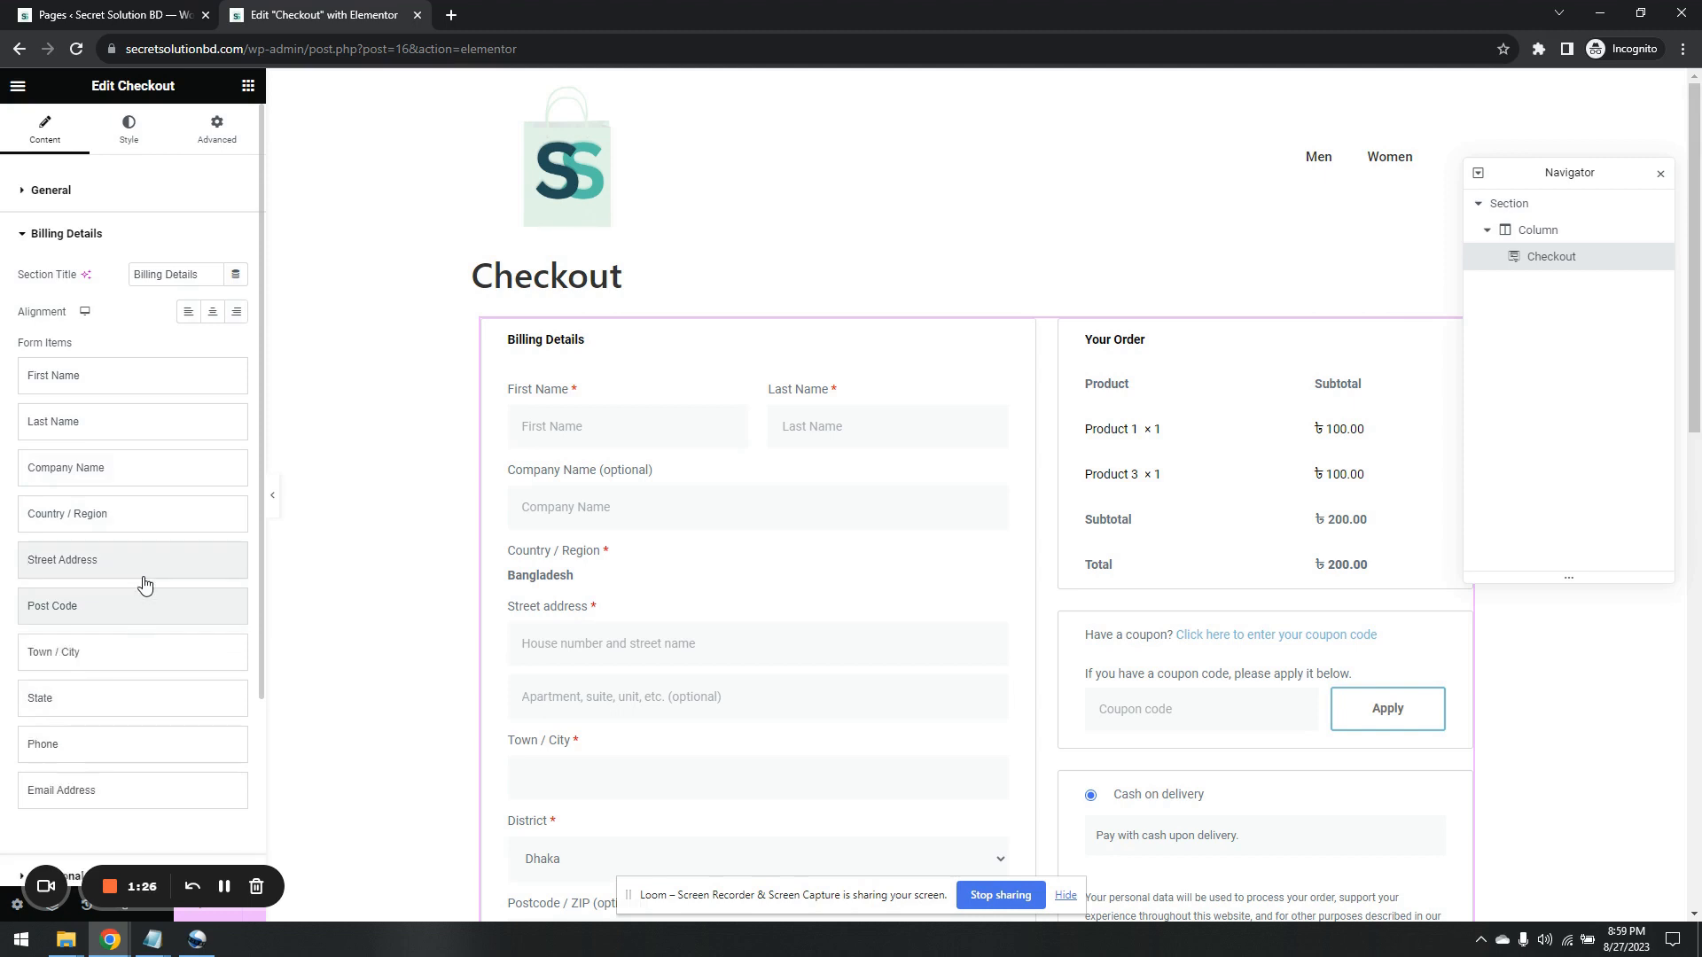
click(86, 232)
Give the Checkout widget's purchase button a classic background in the global color OF Primary.
click(129, 129)
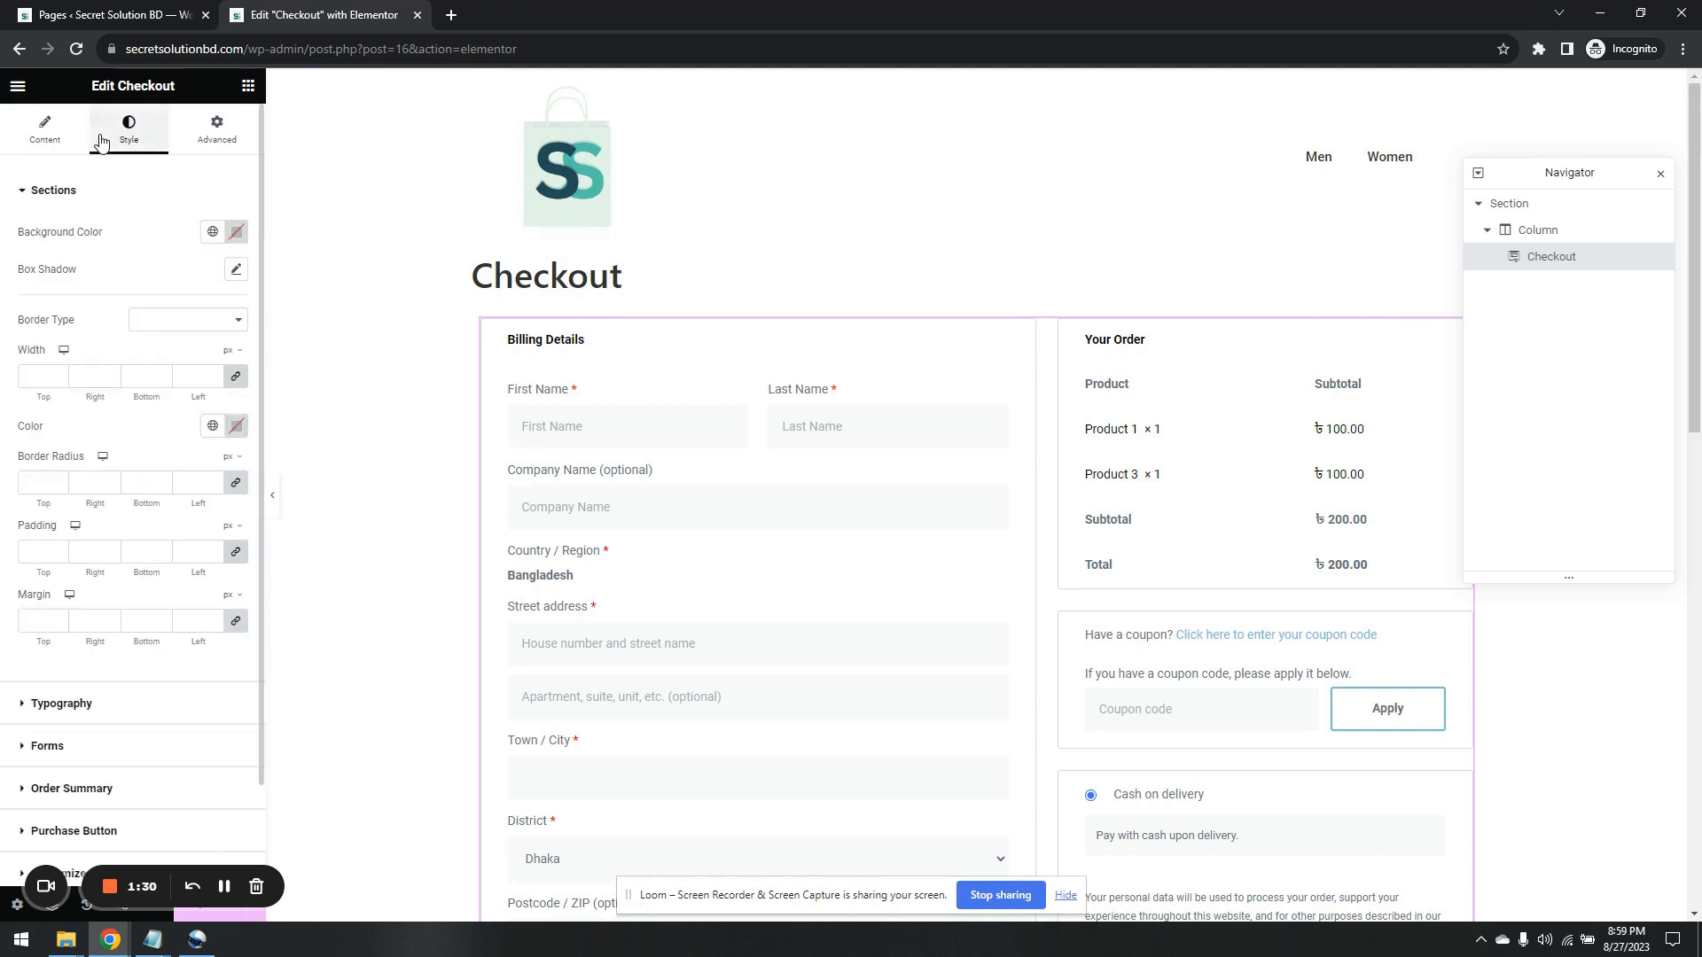
scroll(141, 536, down, 1)
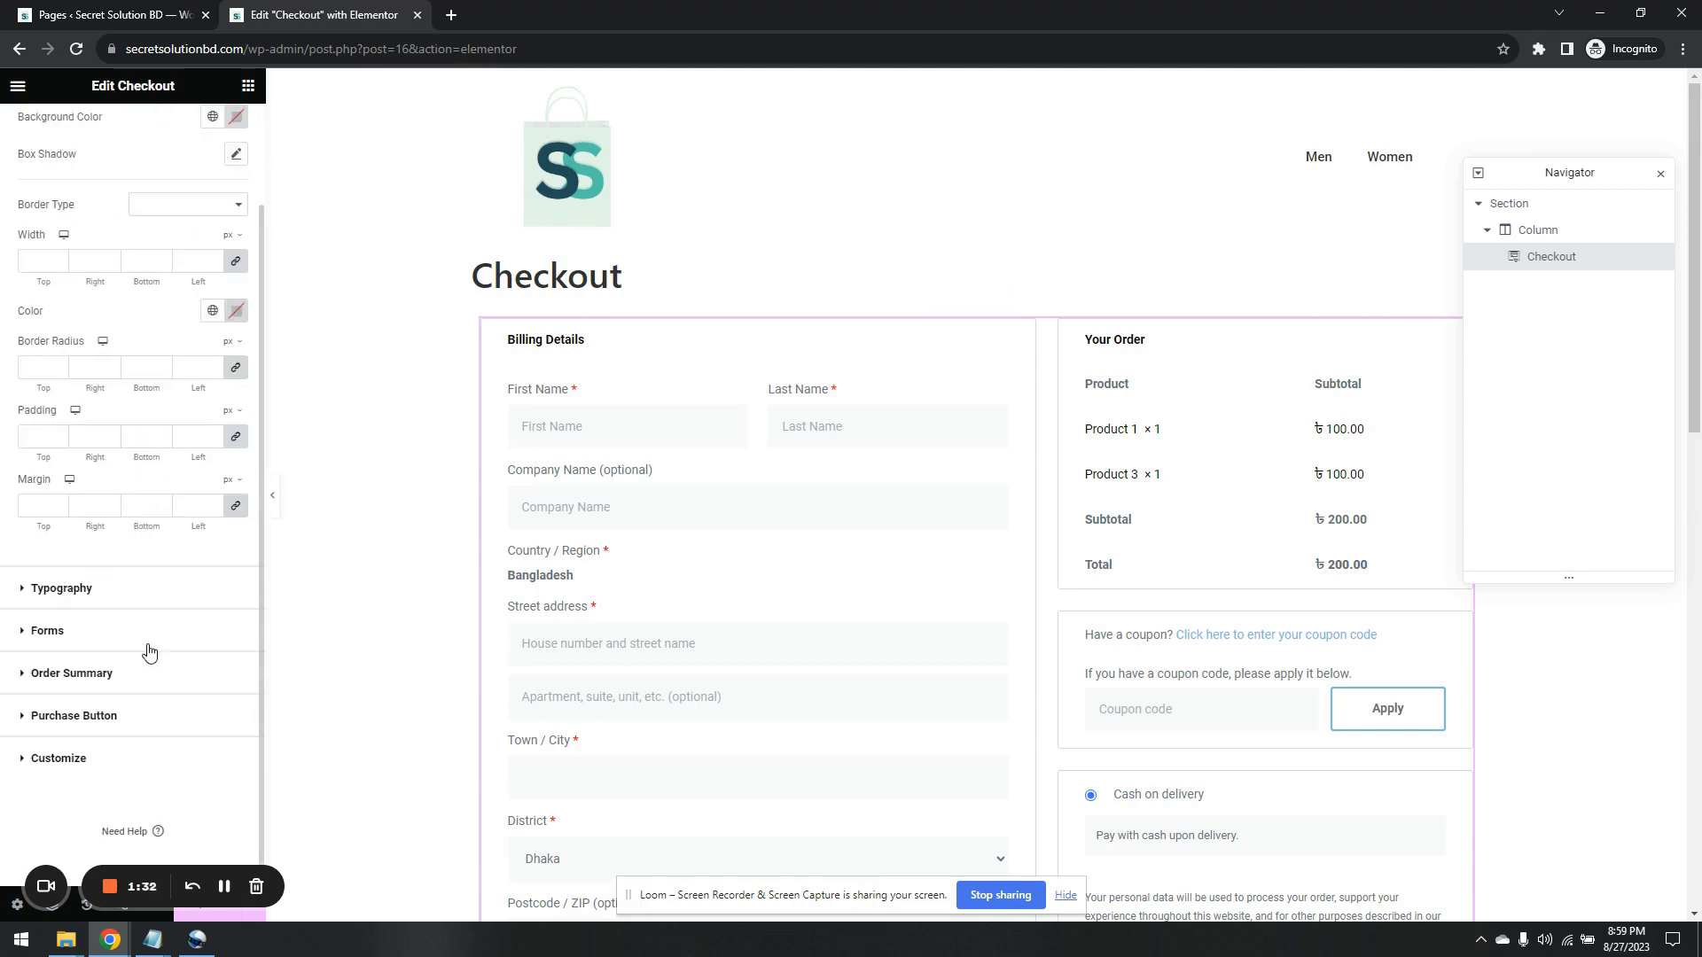
scroll(1135, 709, down, 2)
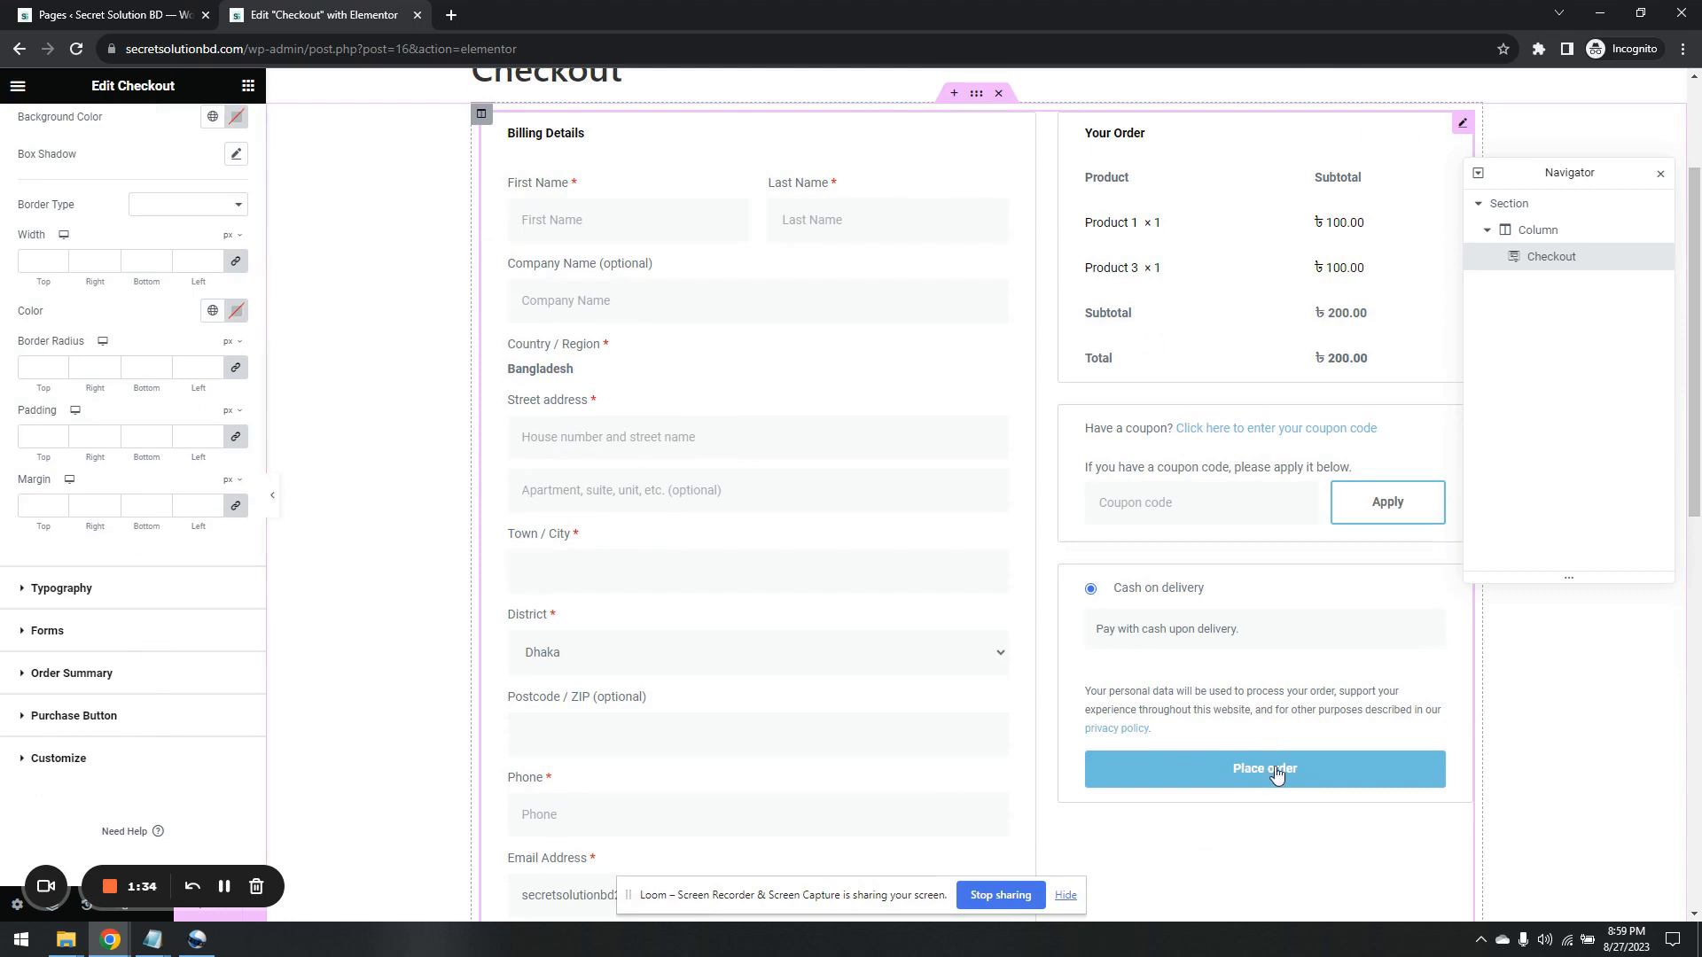
click(102, 719)
scroll(163, 458, down, 2)
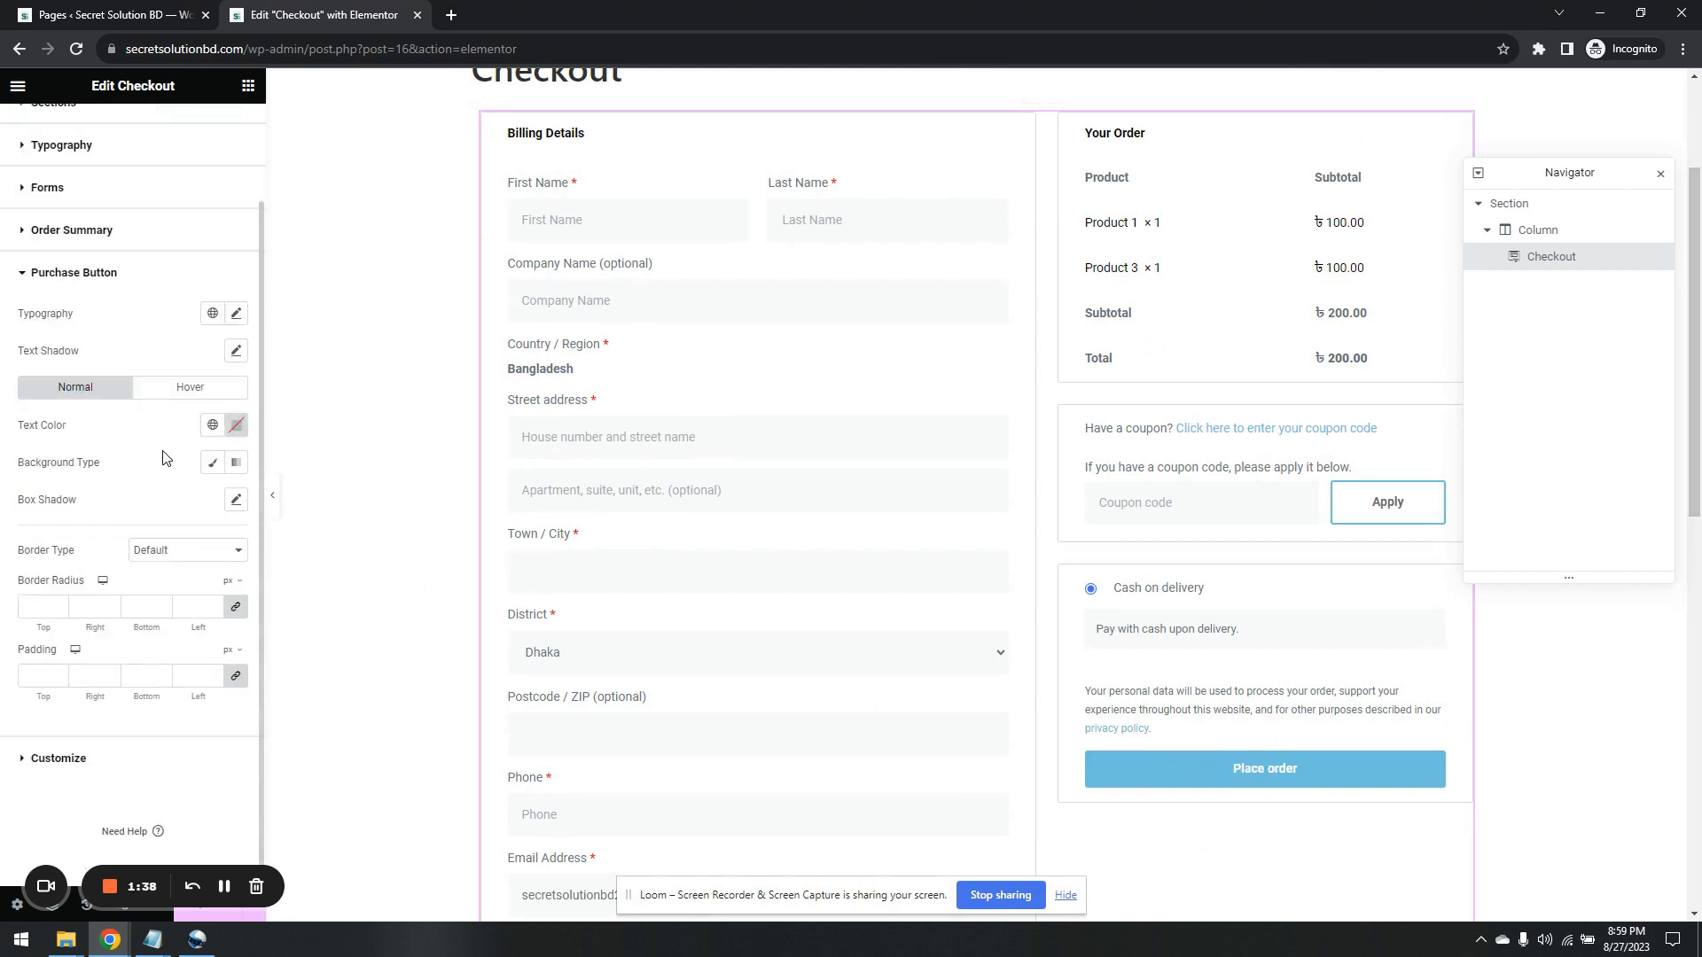
click(207, 463)
click(212, 499)
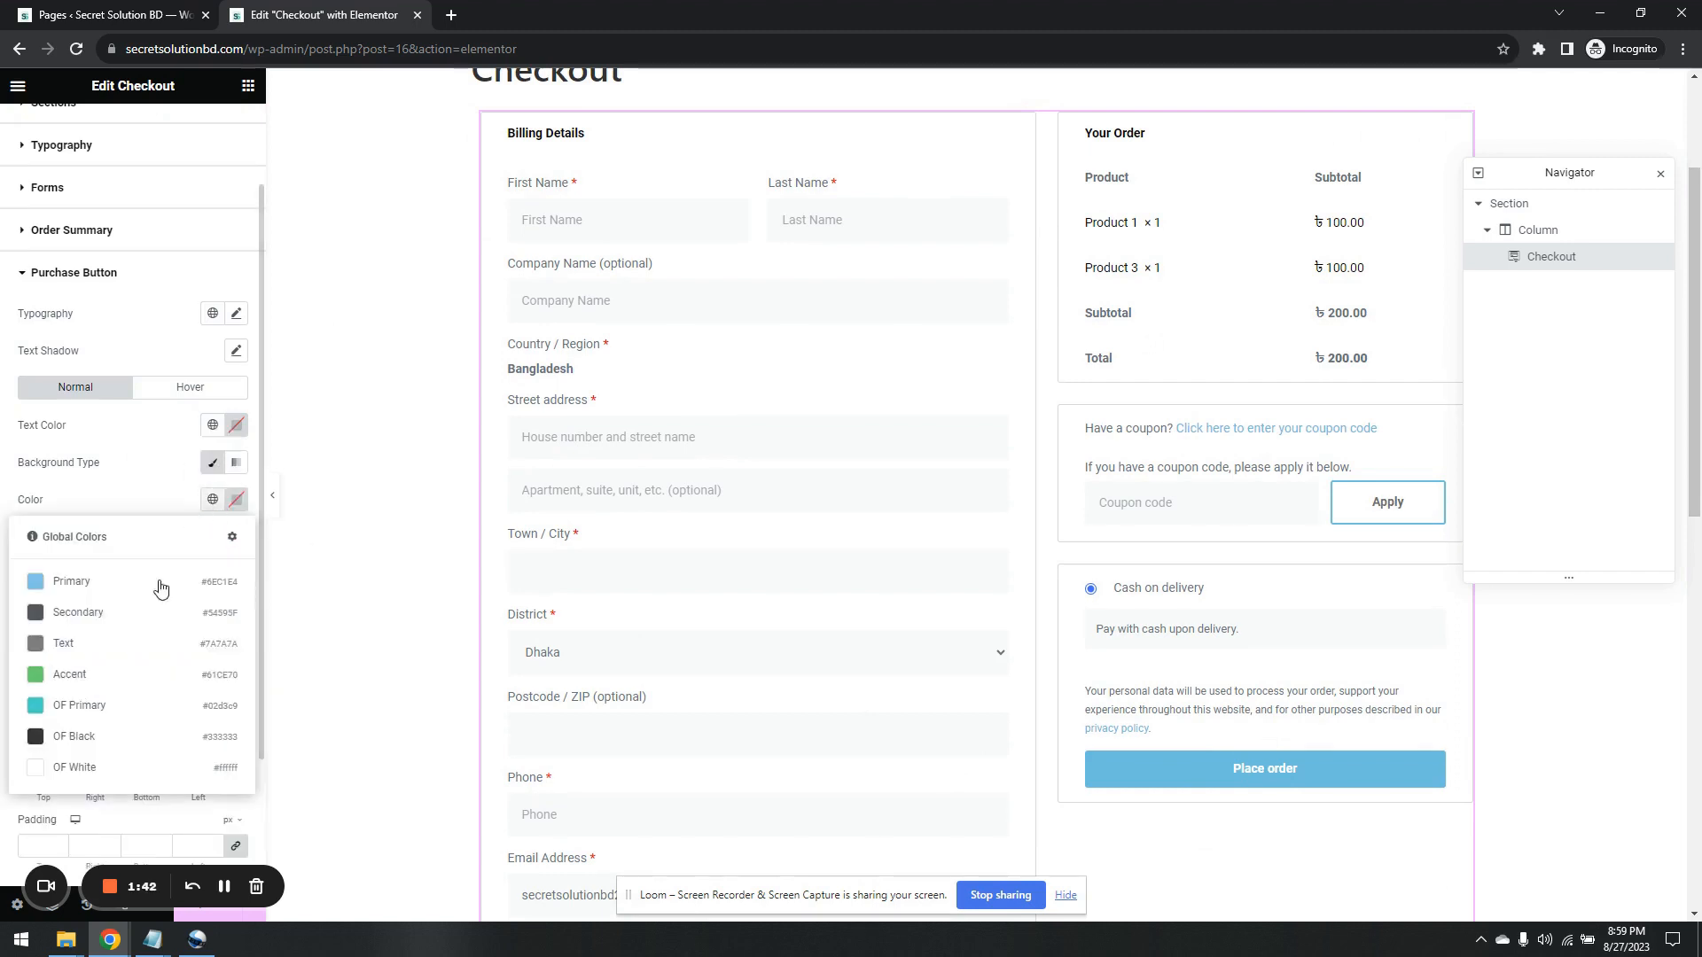
click(114, 703)
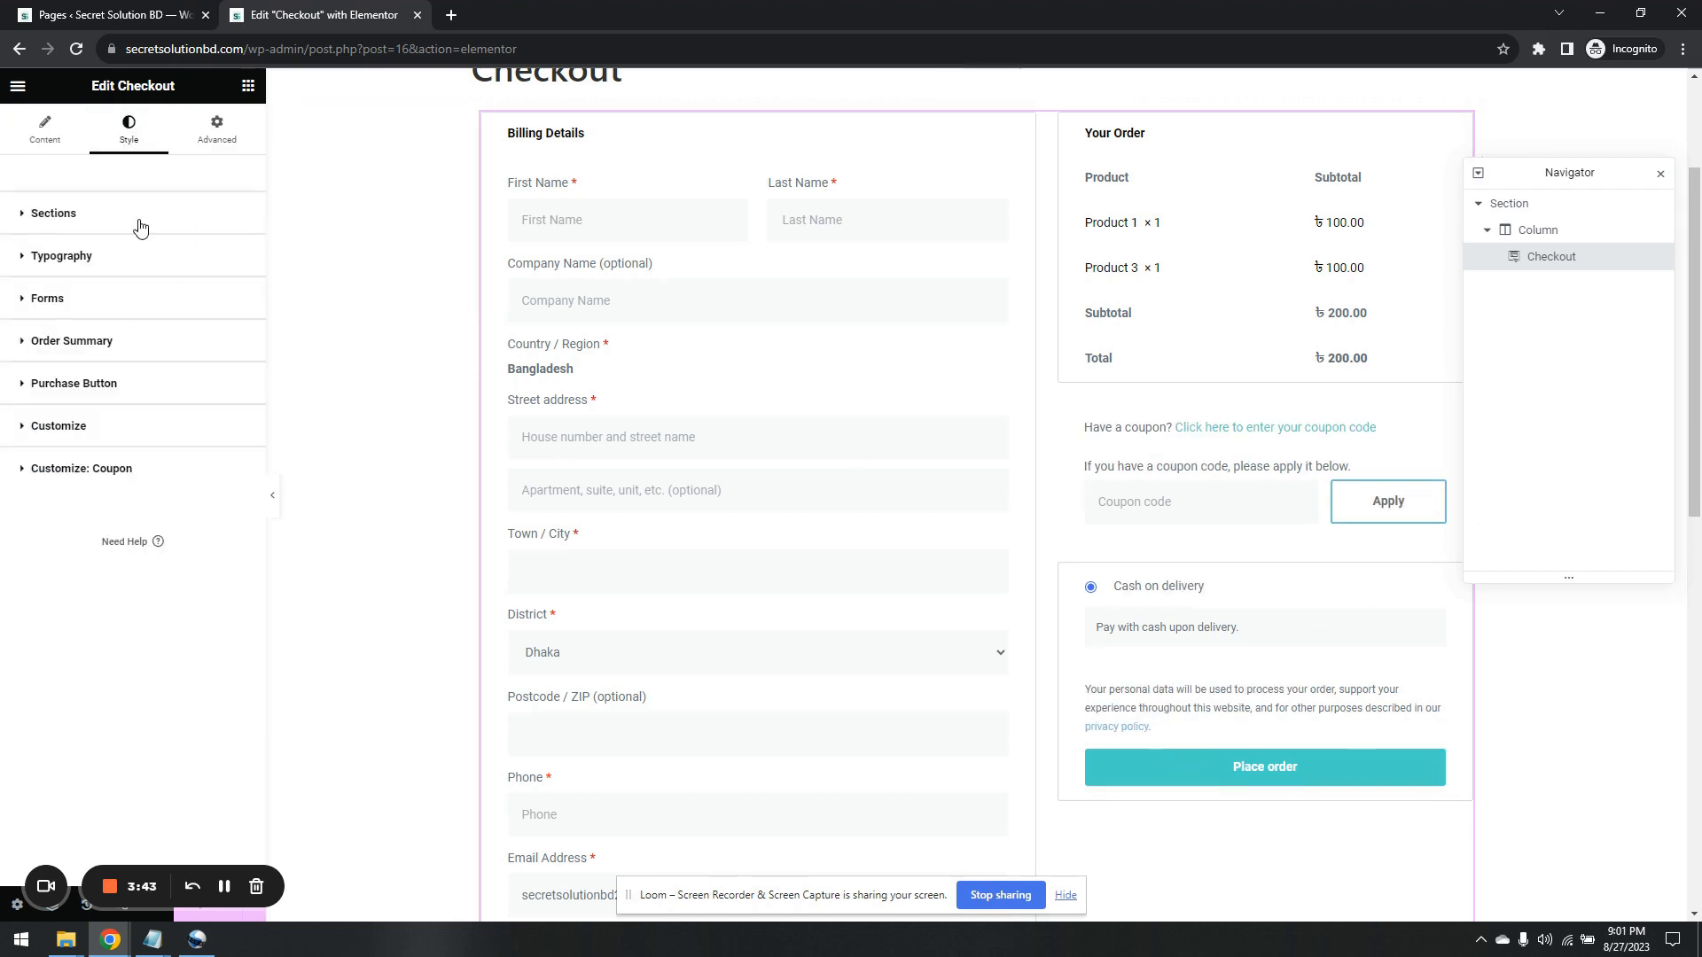
Look through the Checkout widget's style options for Sections, Typography and Forms.
click(140, 229)
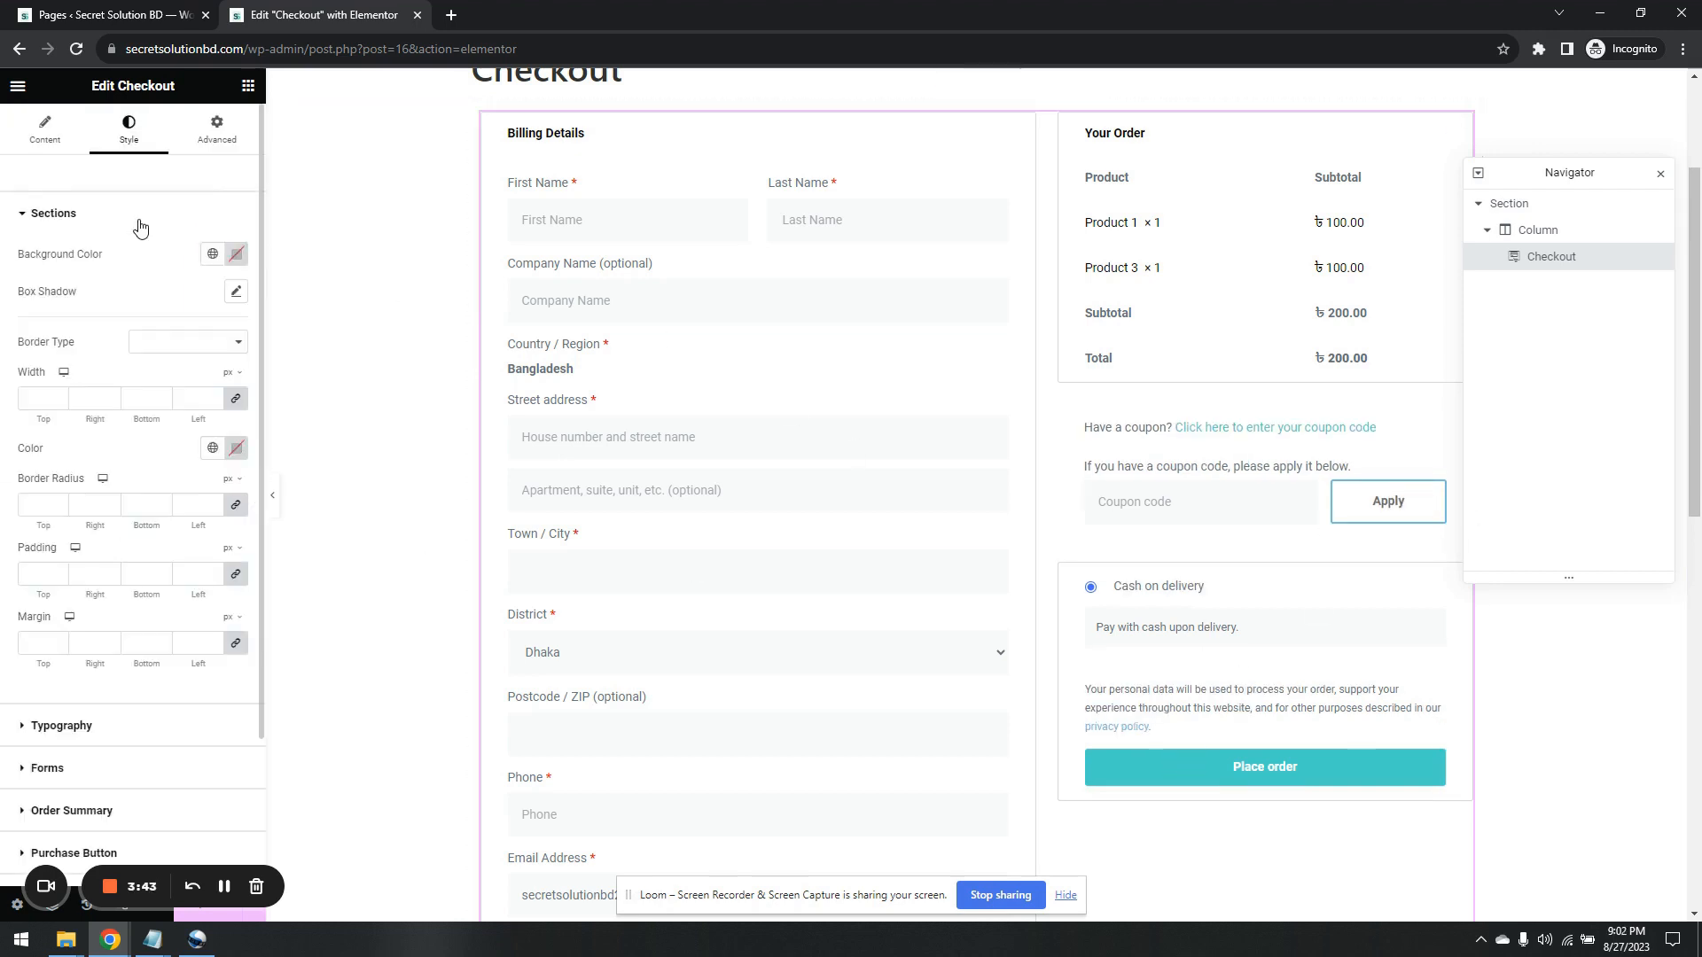
click(140, 225)
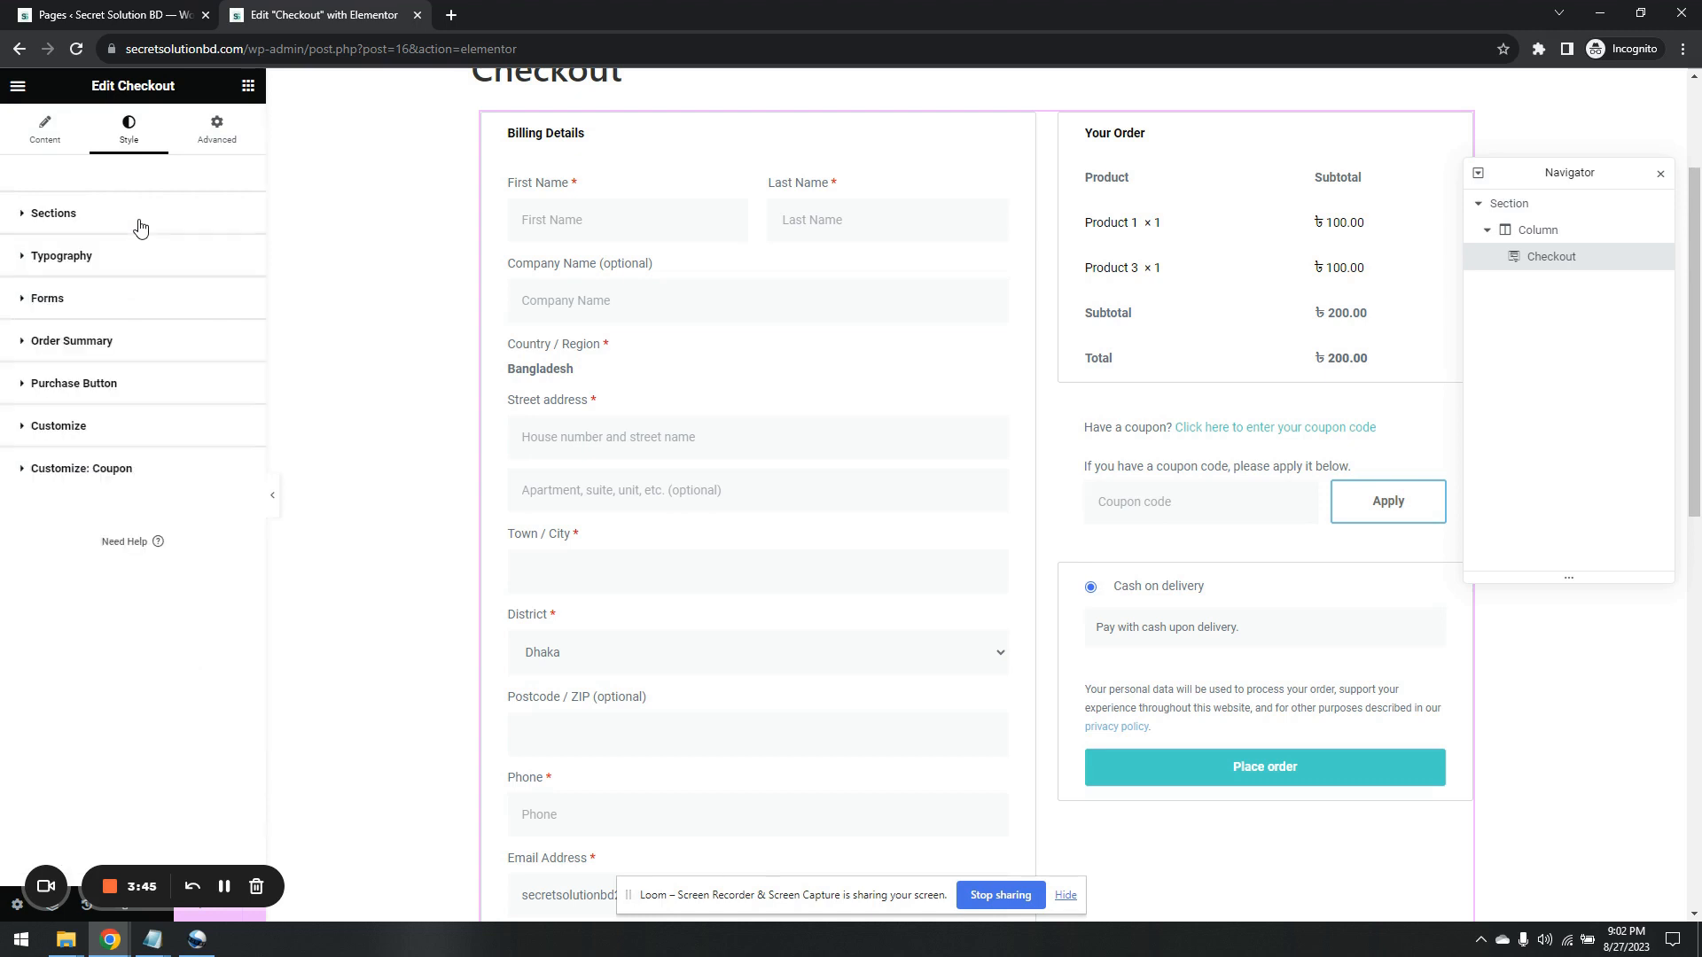
click(144, 250)
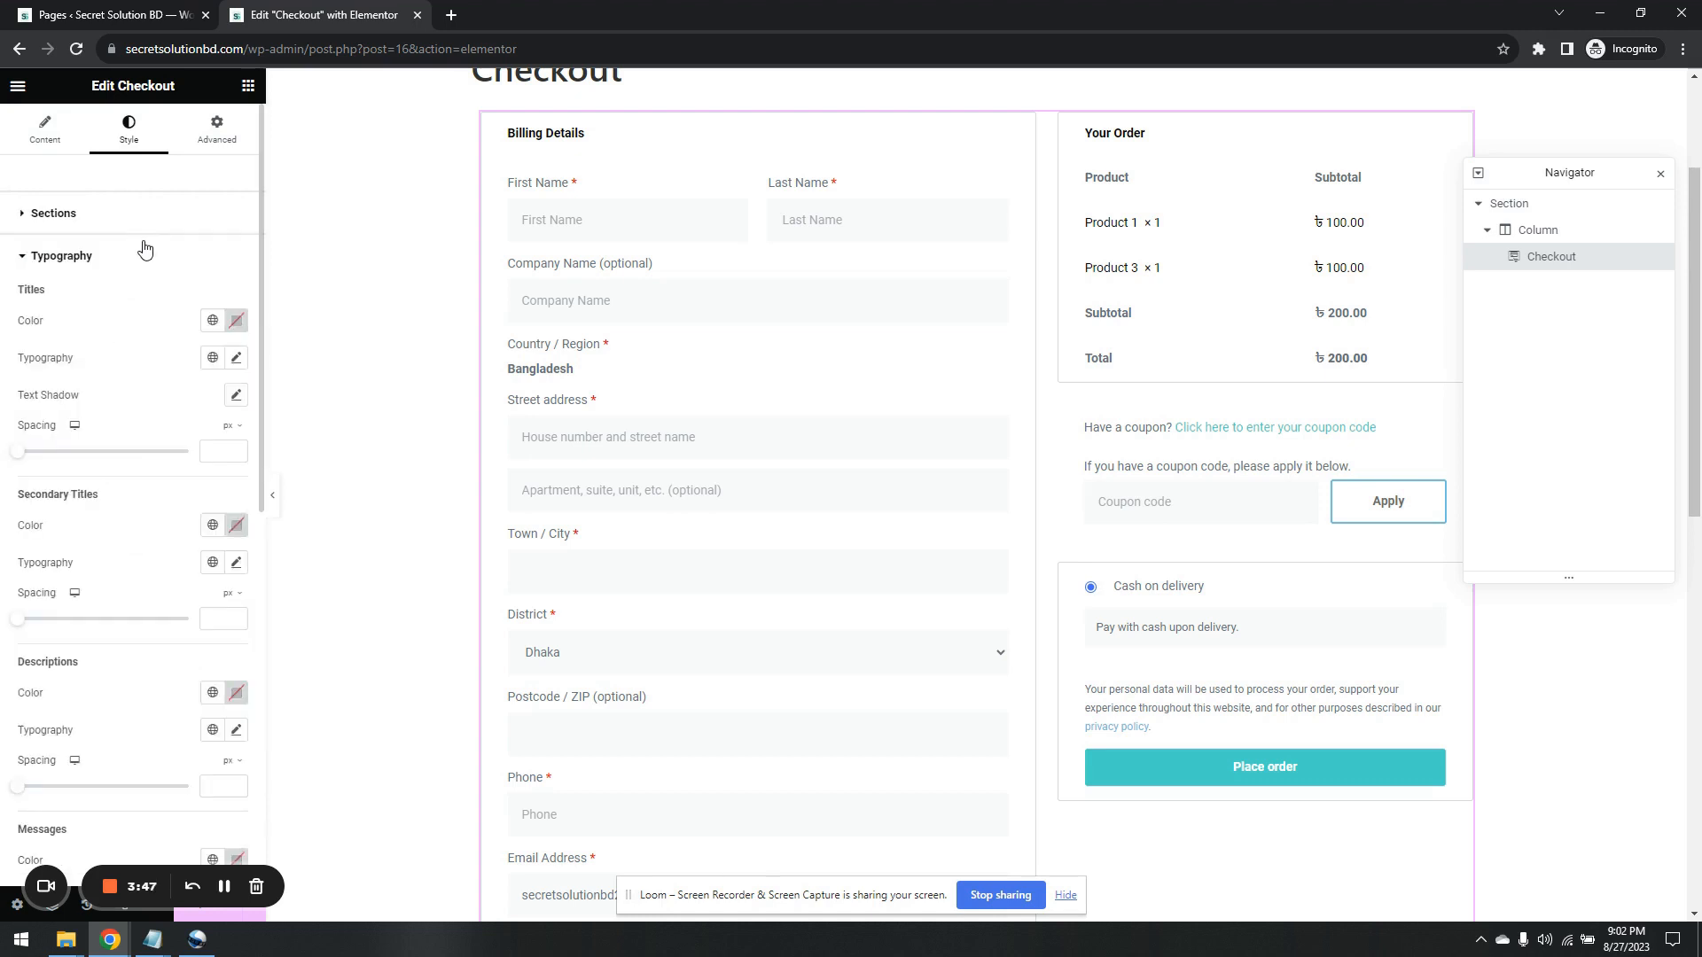
scroll(151, 361, down, 5)
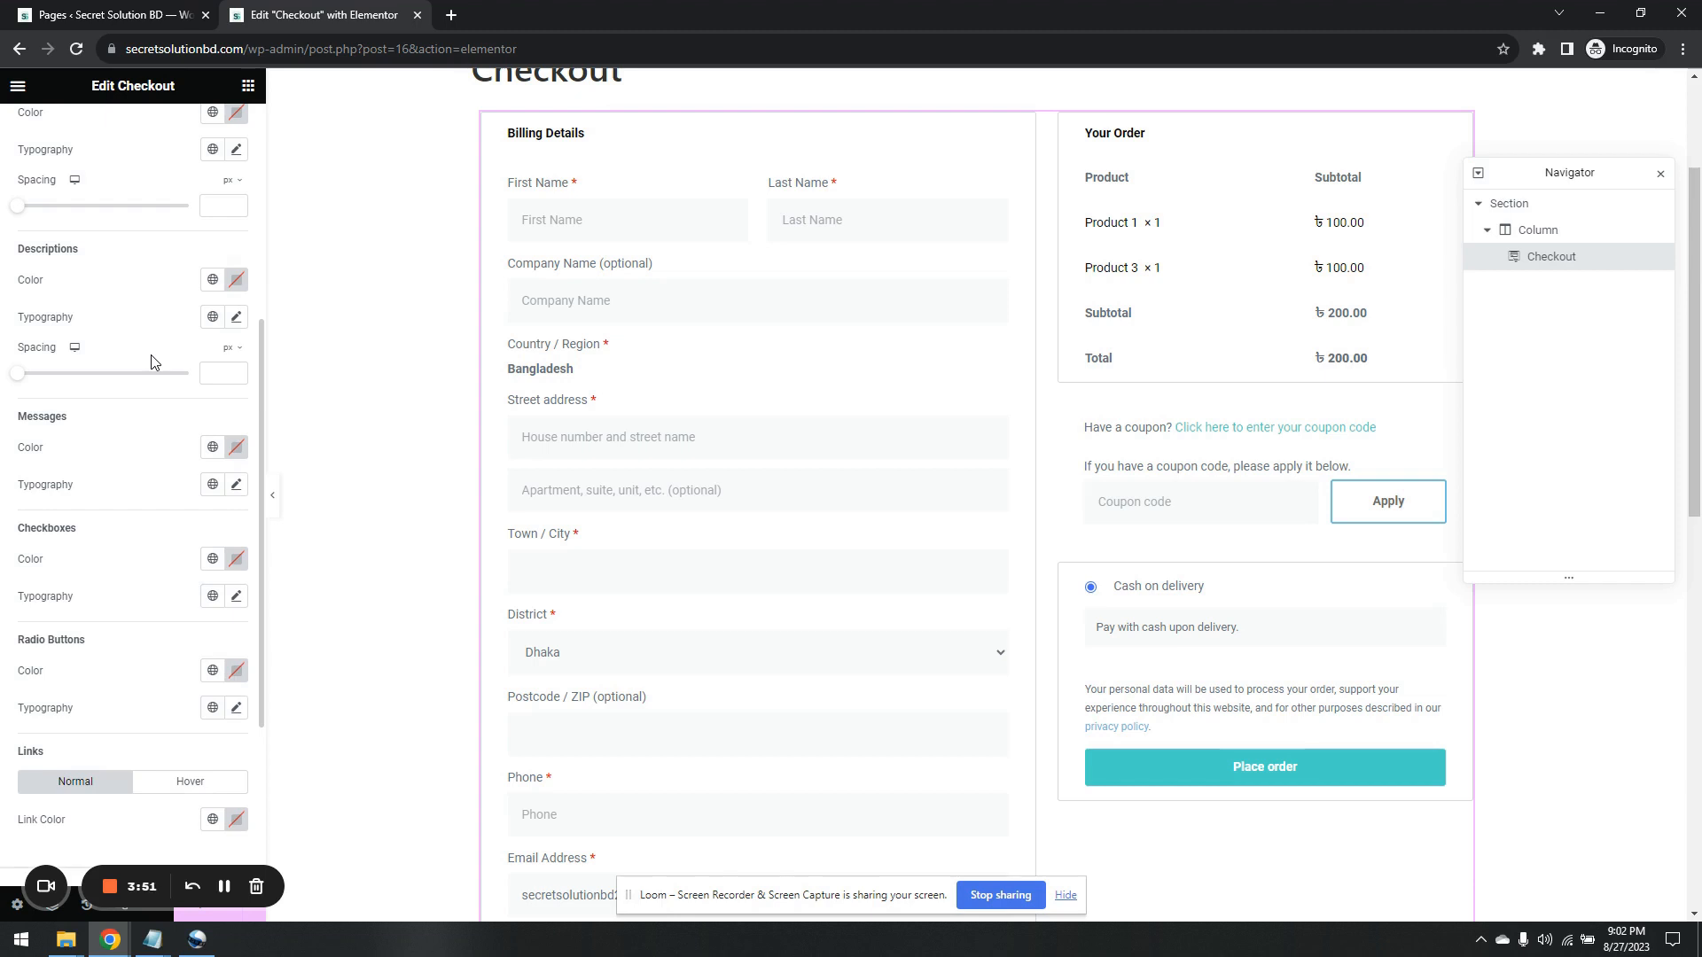
scroll(151, 361, up, 5)
click(122, 258)
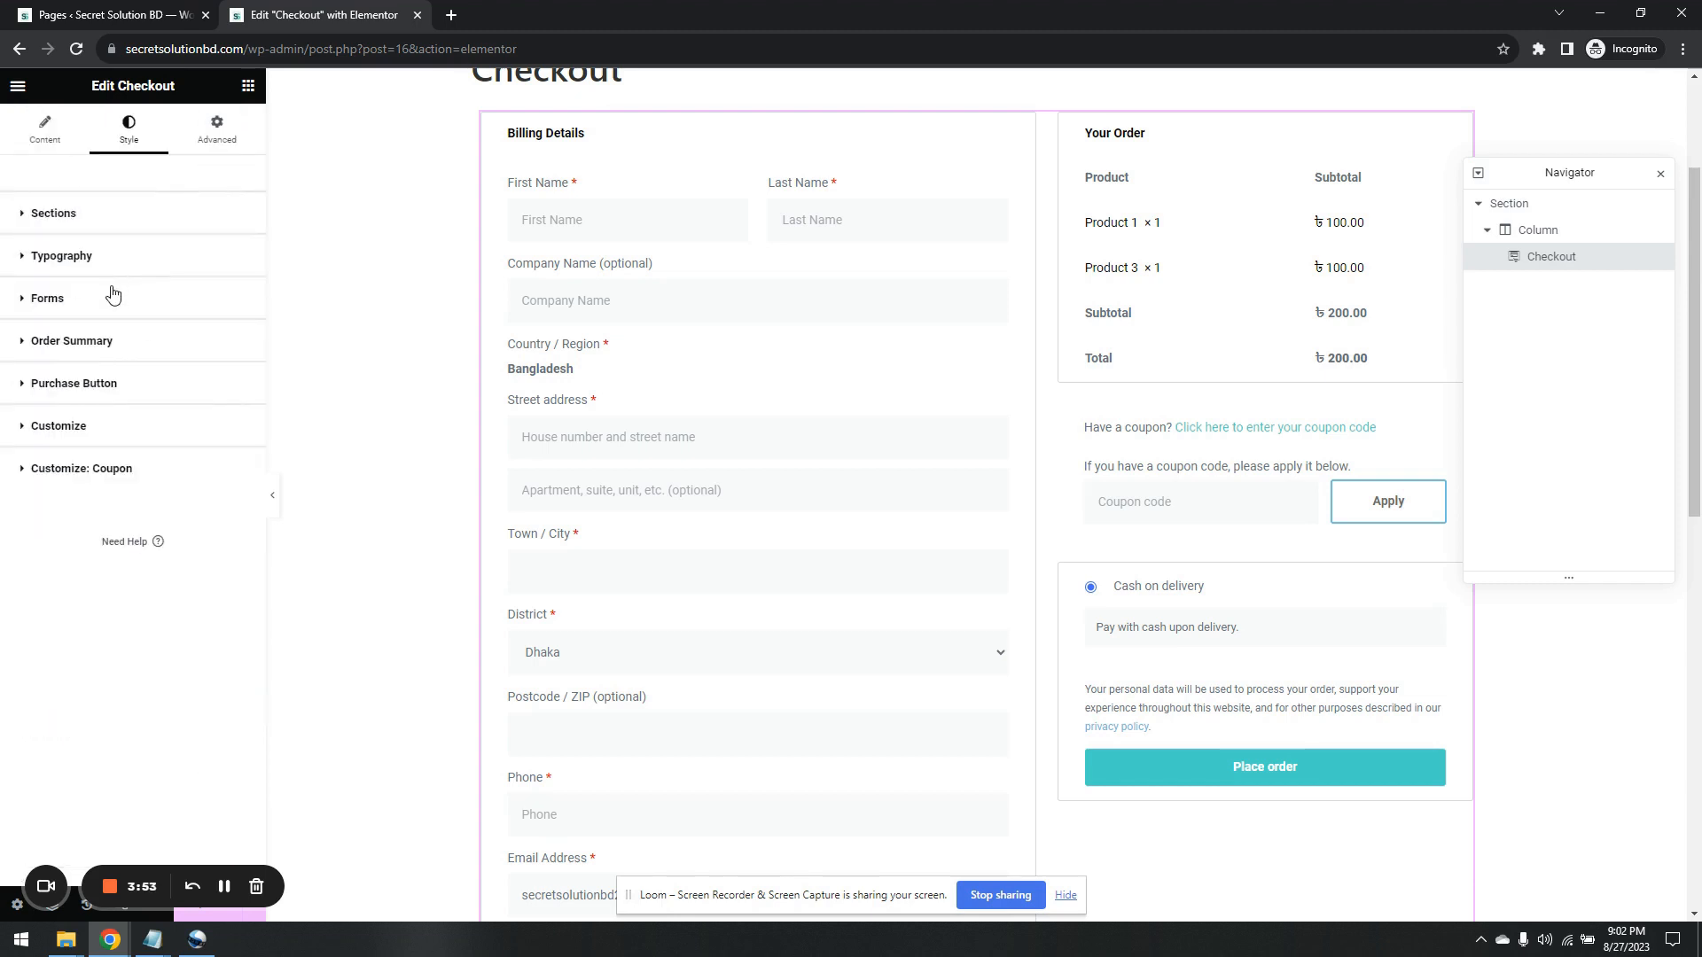
click(112, 294)
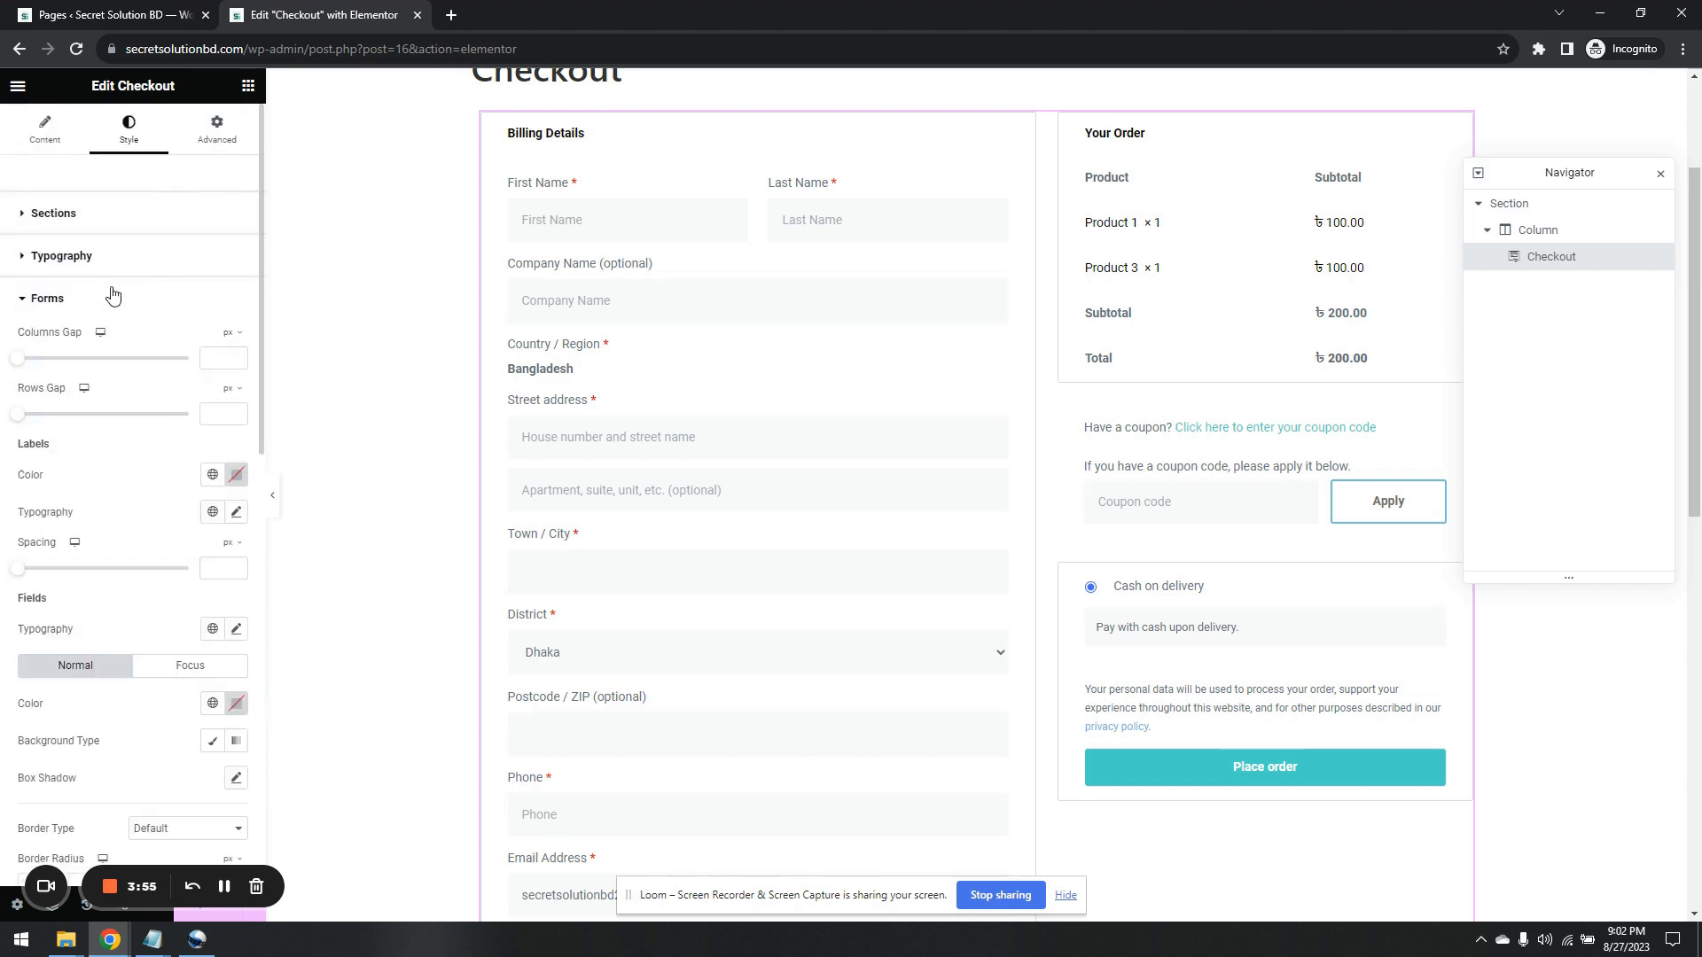
scroll(174, 526, down, 2)
scroll(174, 526, down, 2)
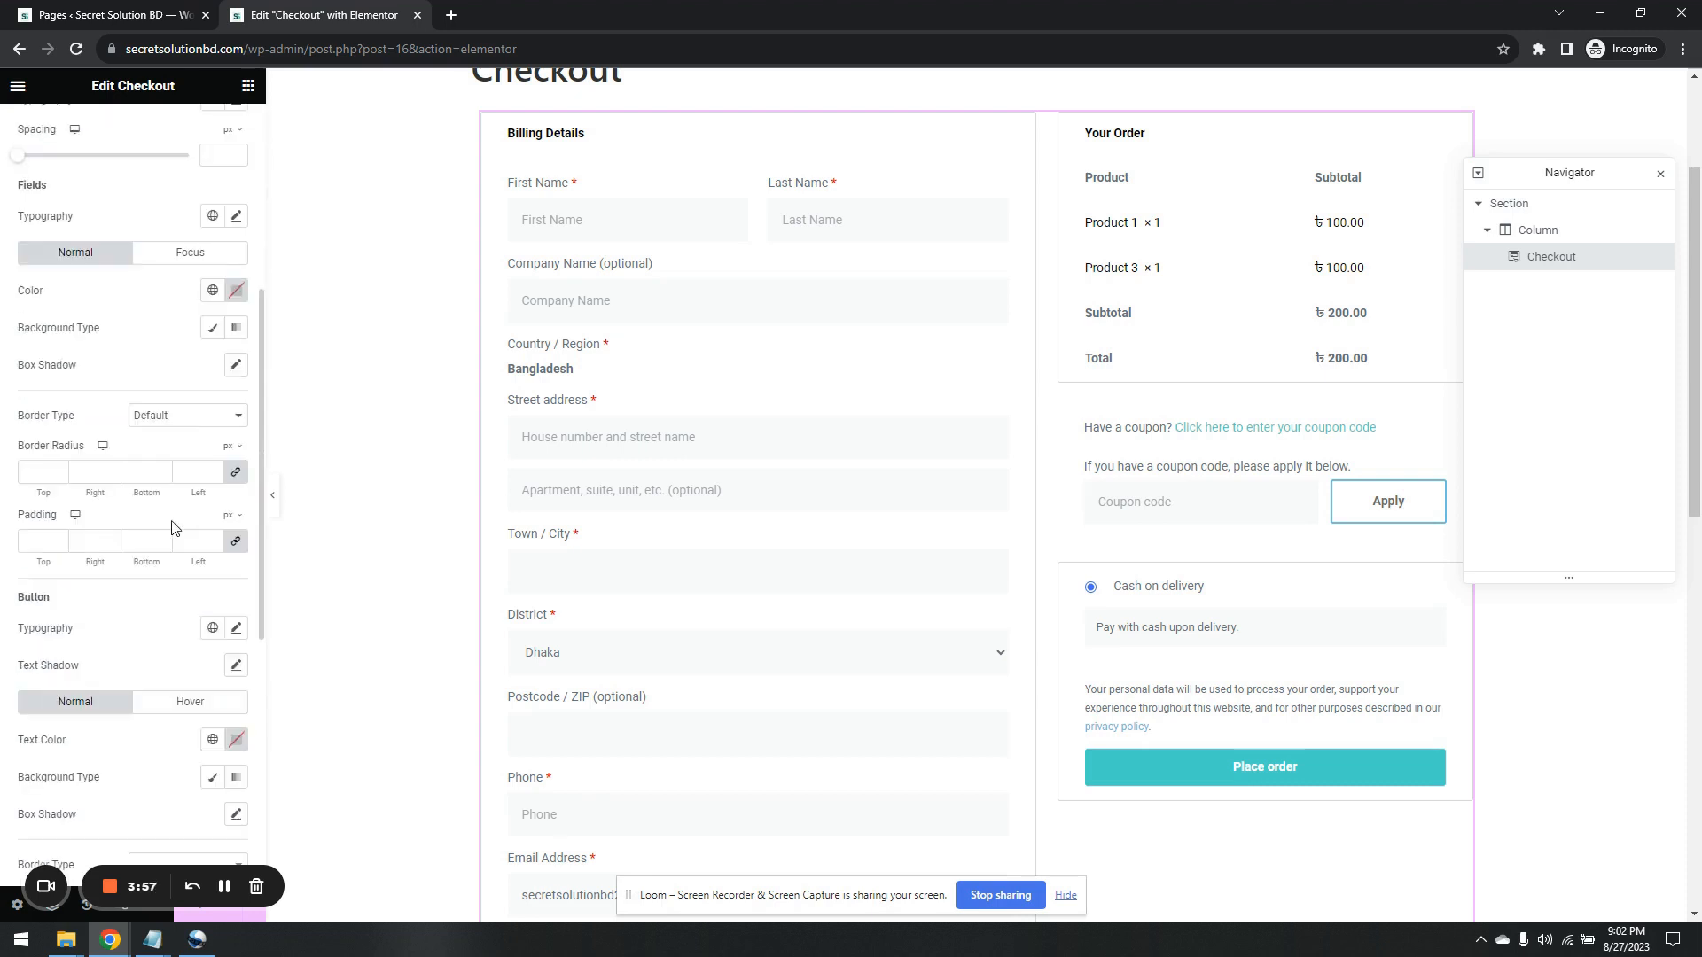
scroll(175, 527, up, 6)
click(107, 310)
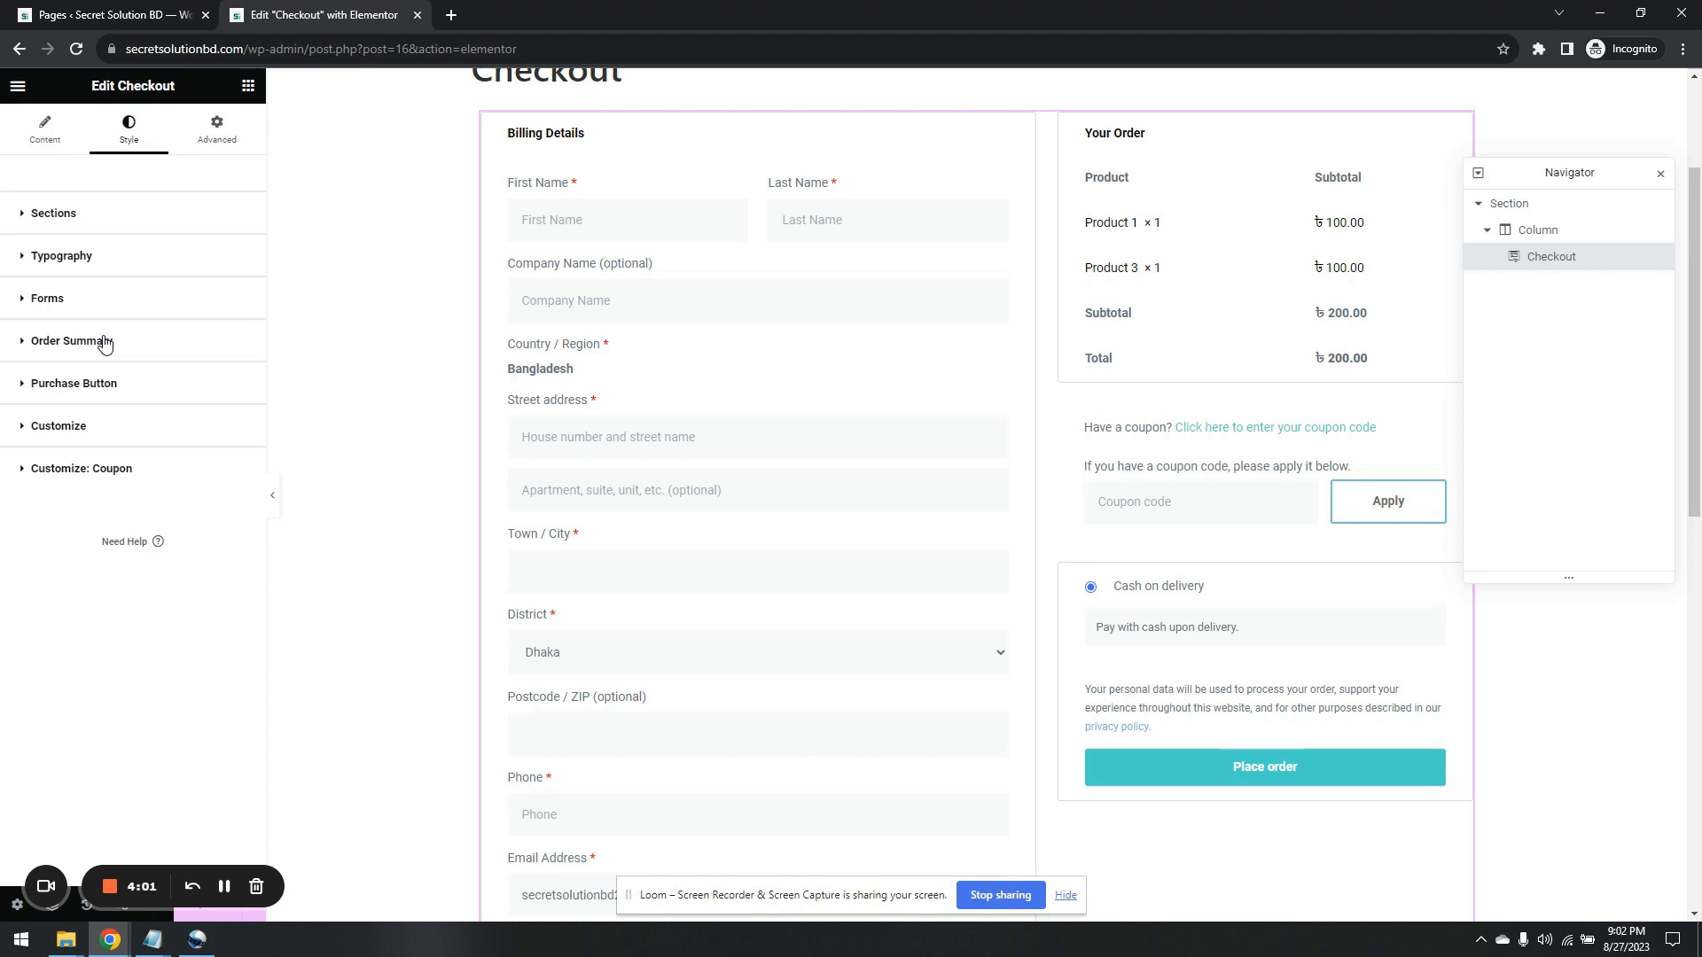
Give the Checkout widget's coupon section a Solid border in the global color Text.
click(112, 483)
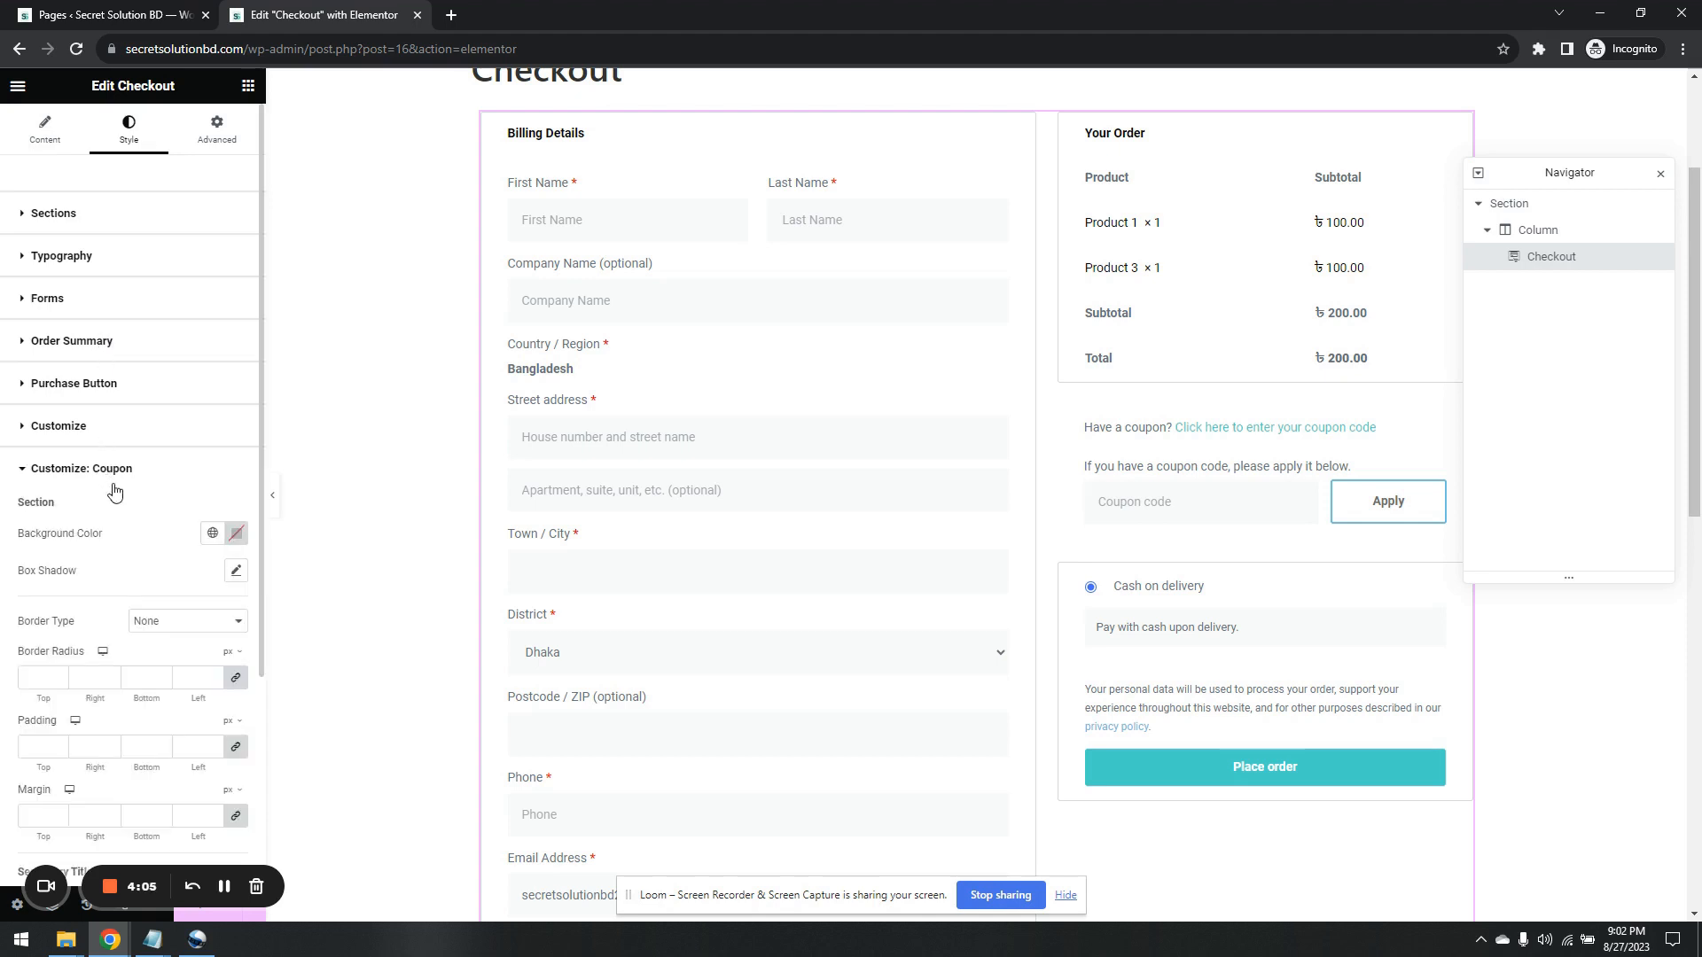
scroll(115, 490, down, 3)
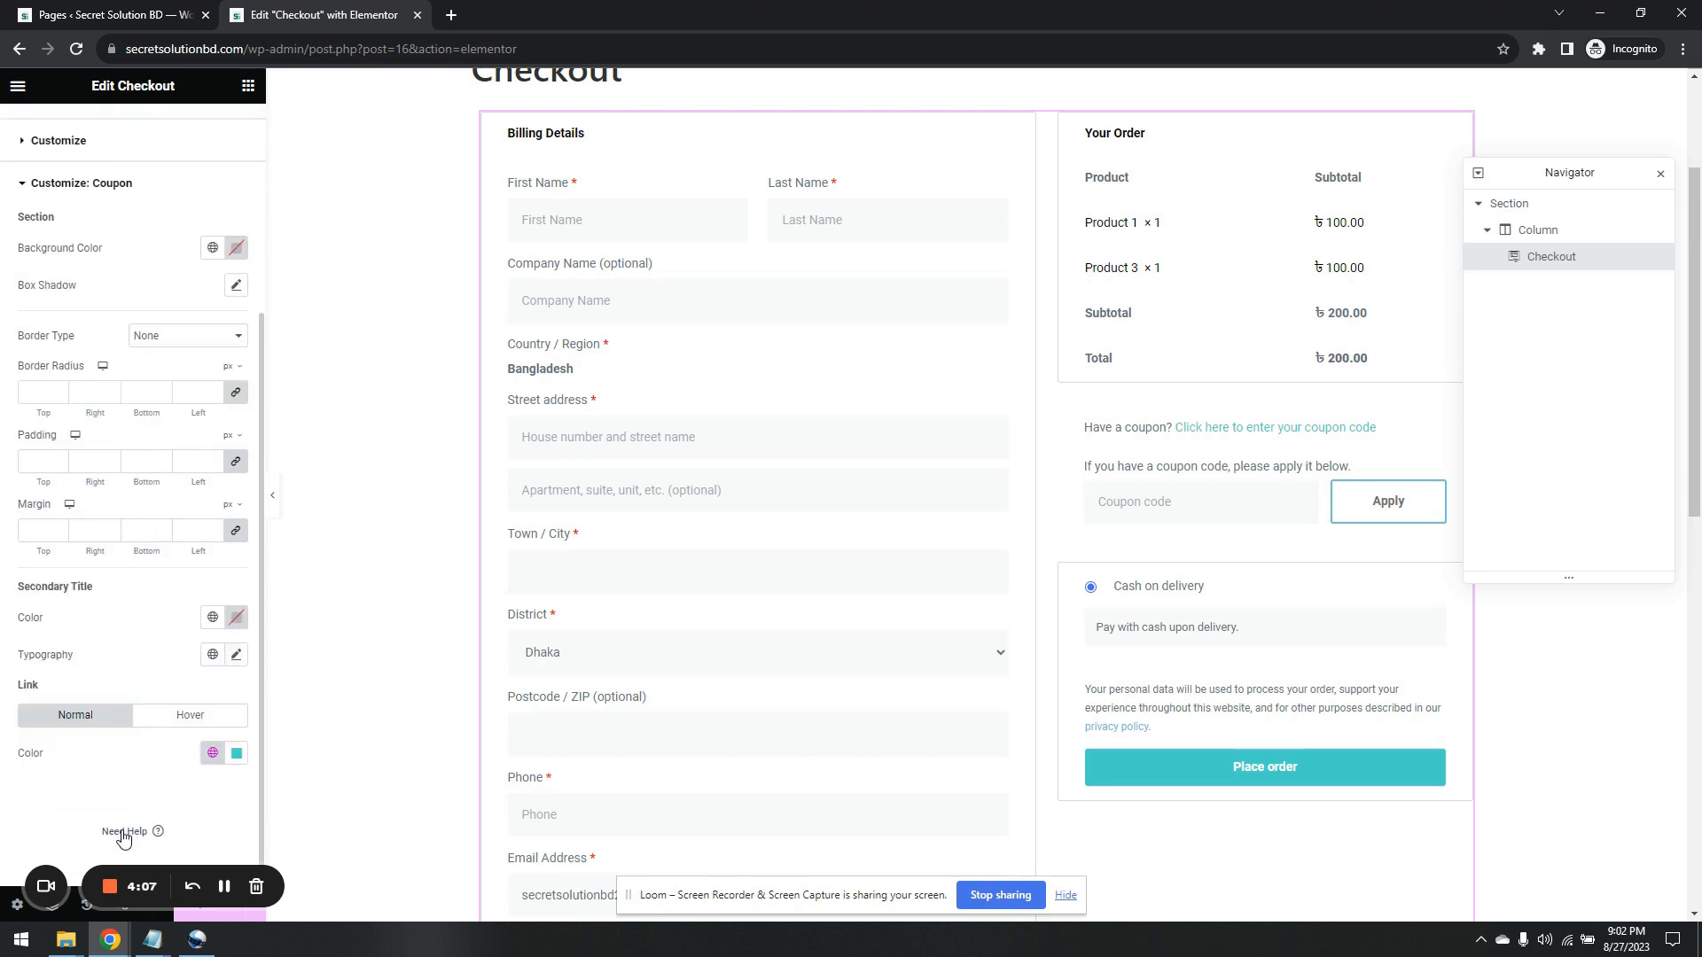
click(222, 337)
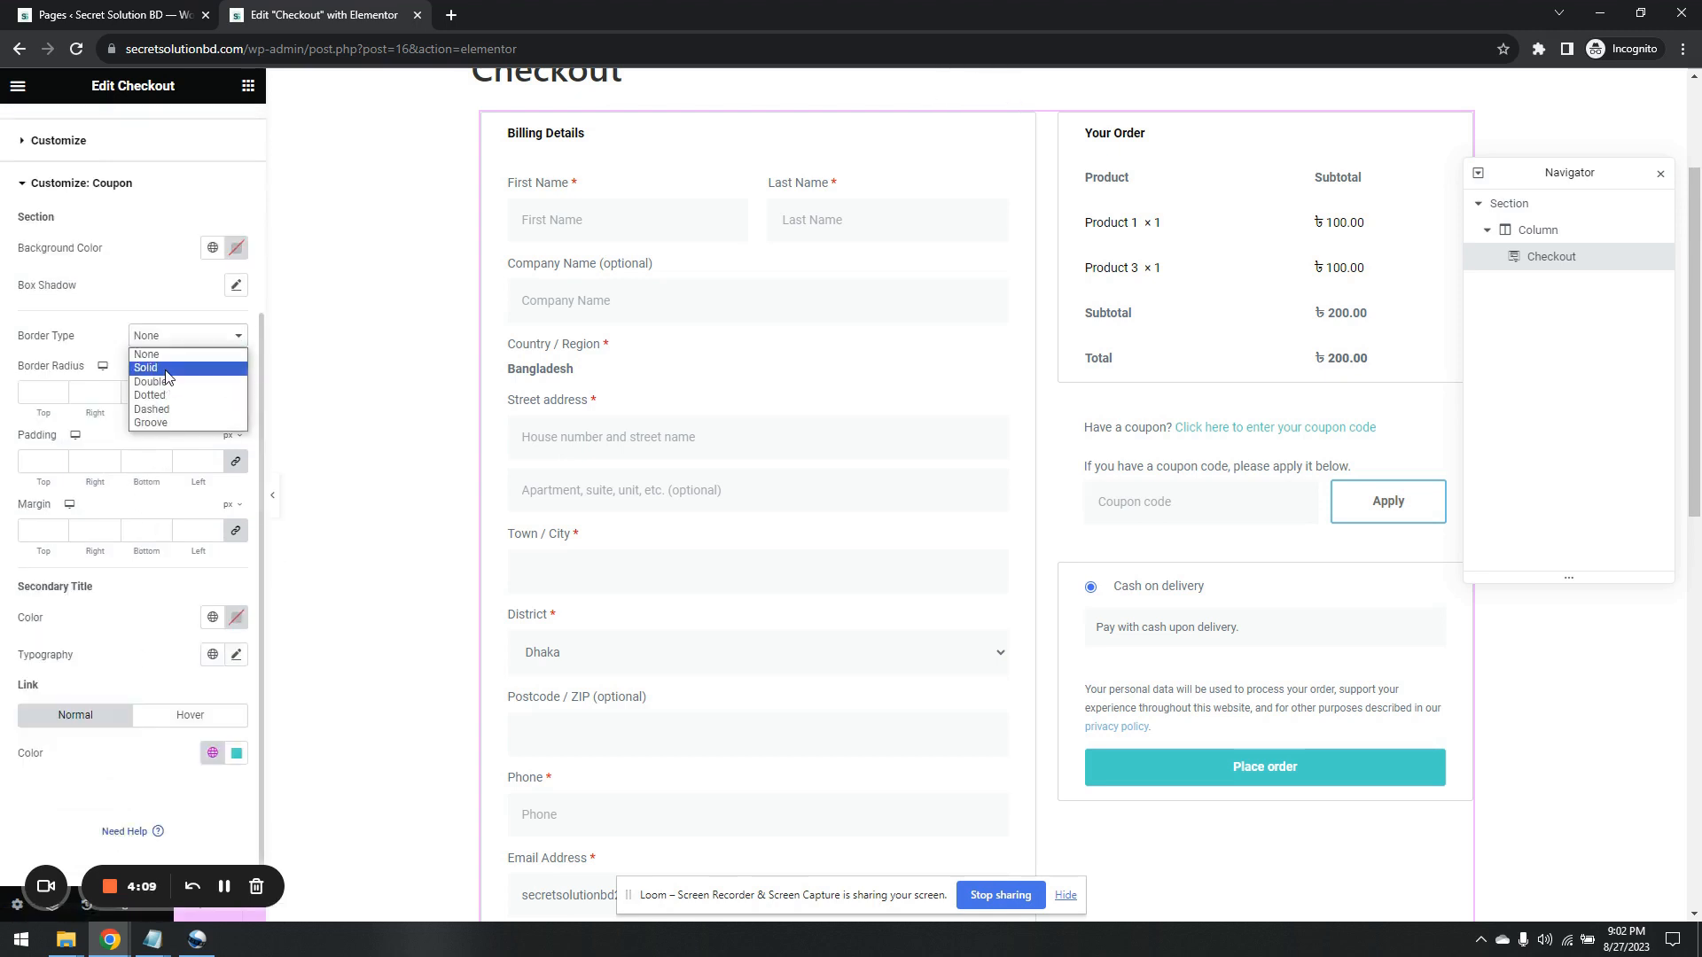
click(167, 376)
click(213, 442)
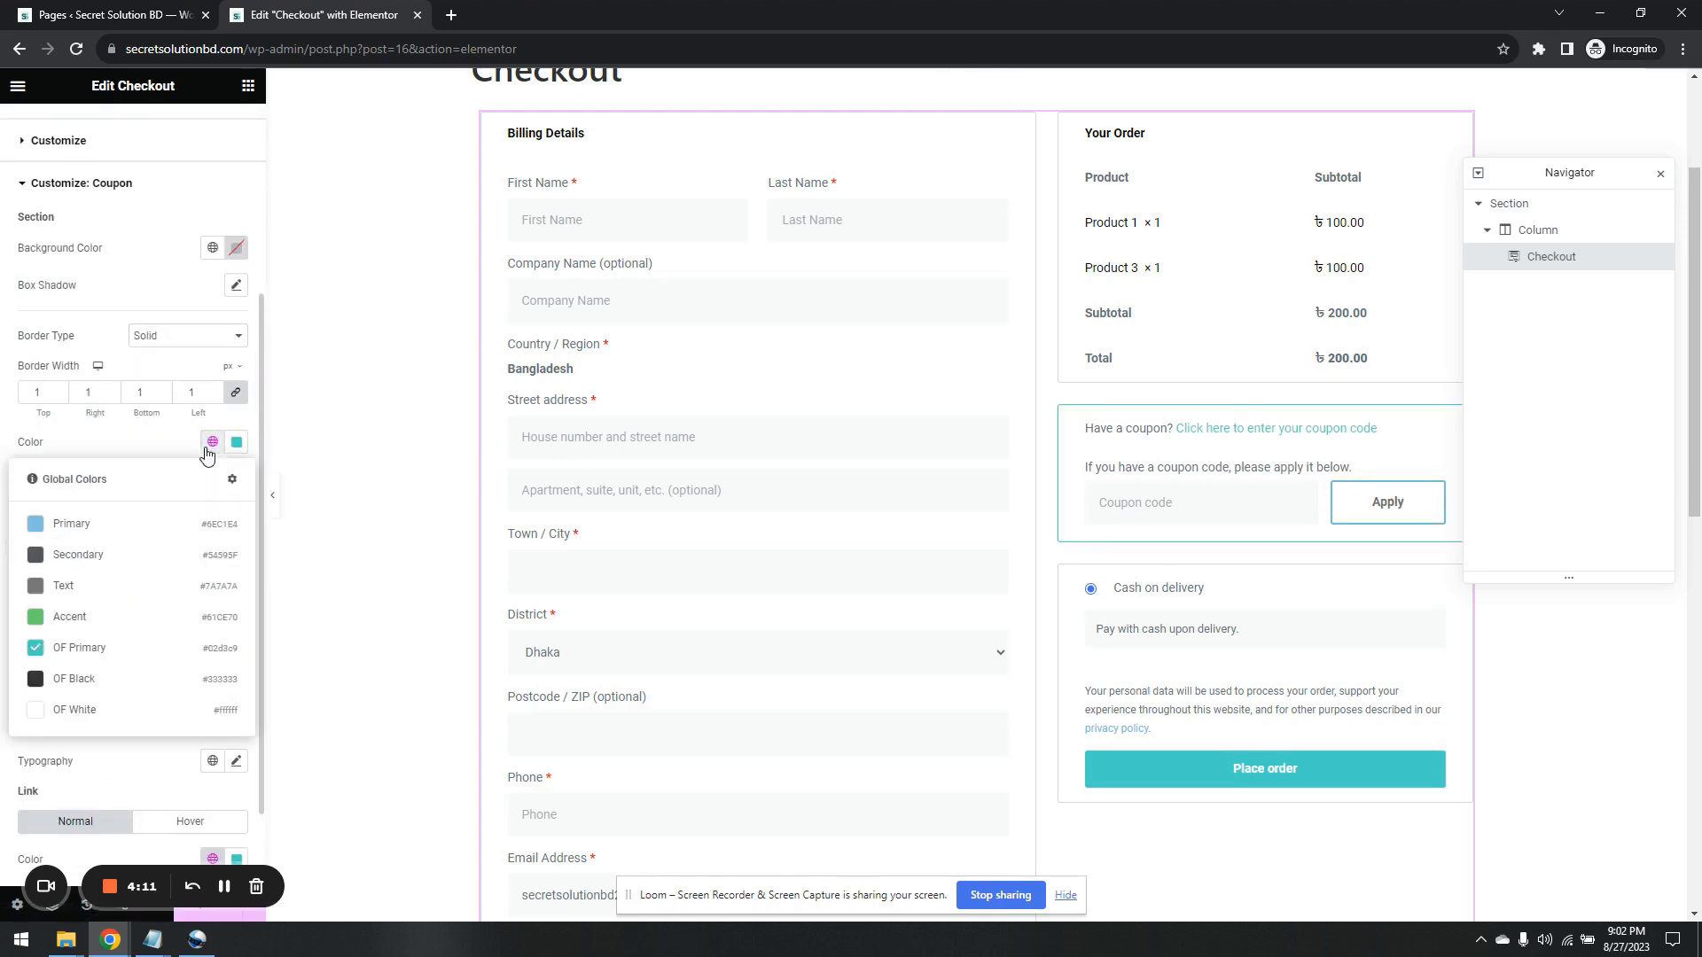
click(105, 586)
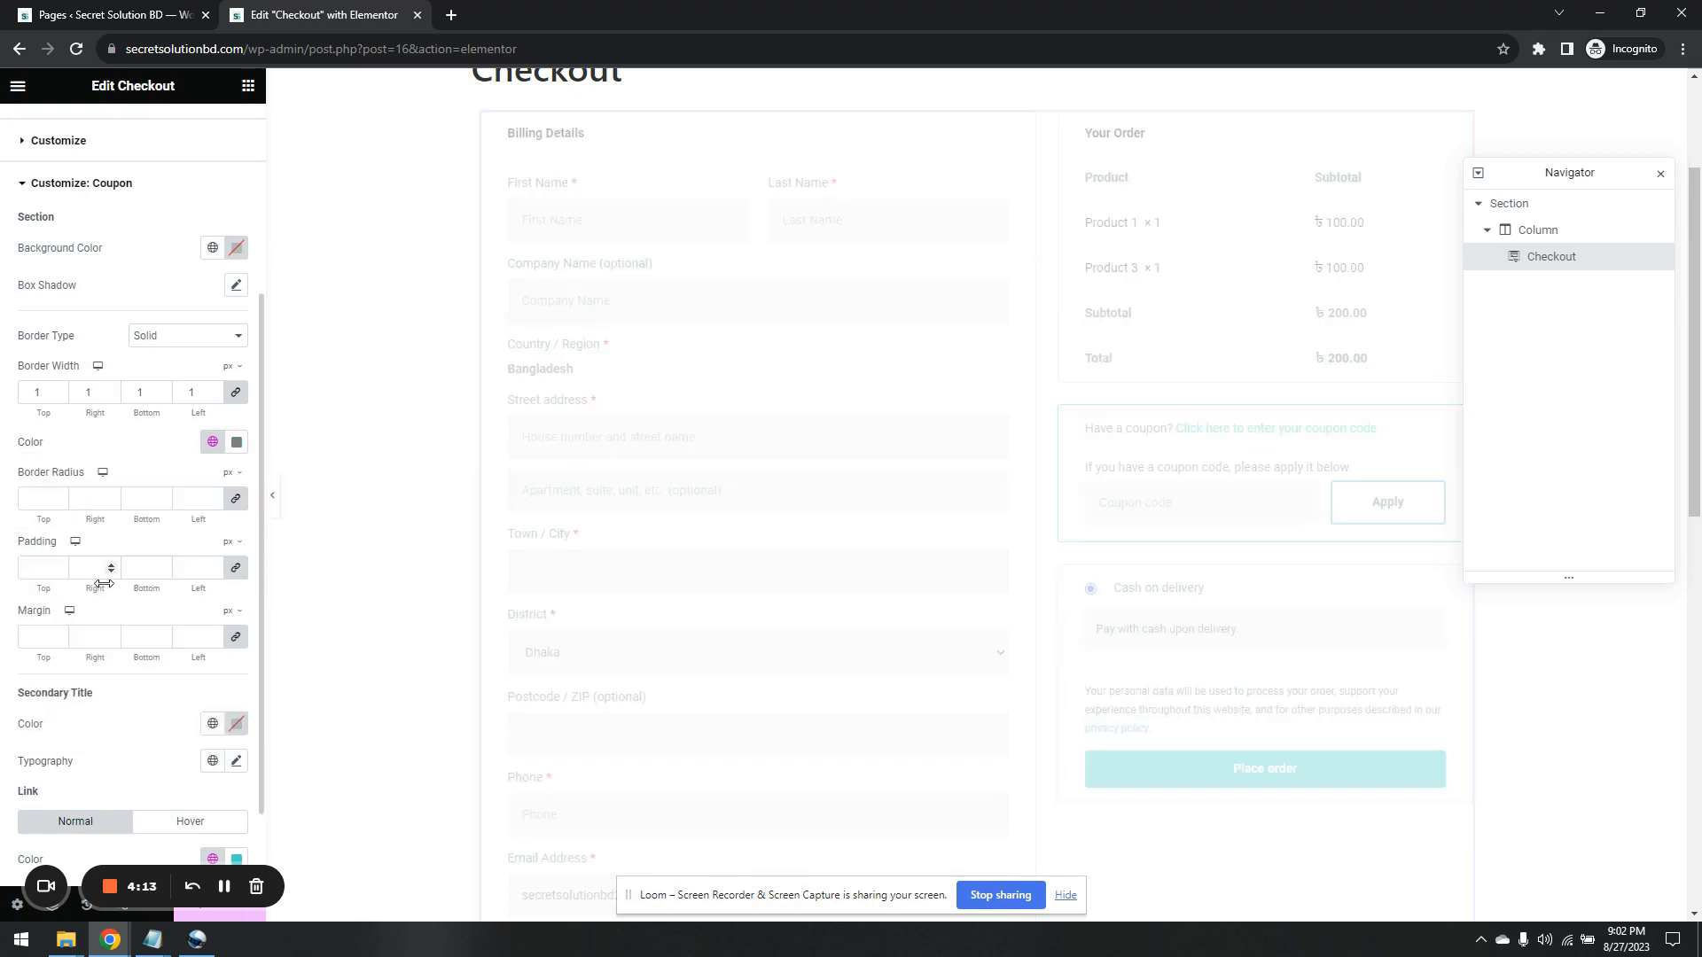
click(113, 182)
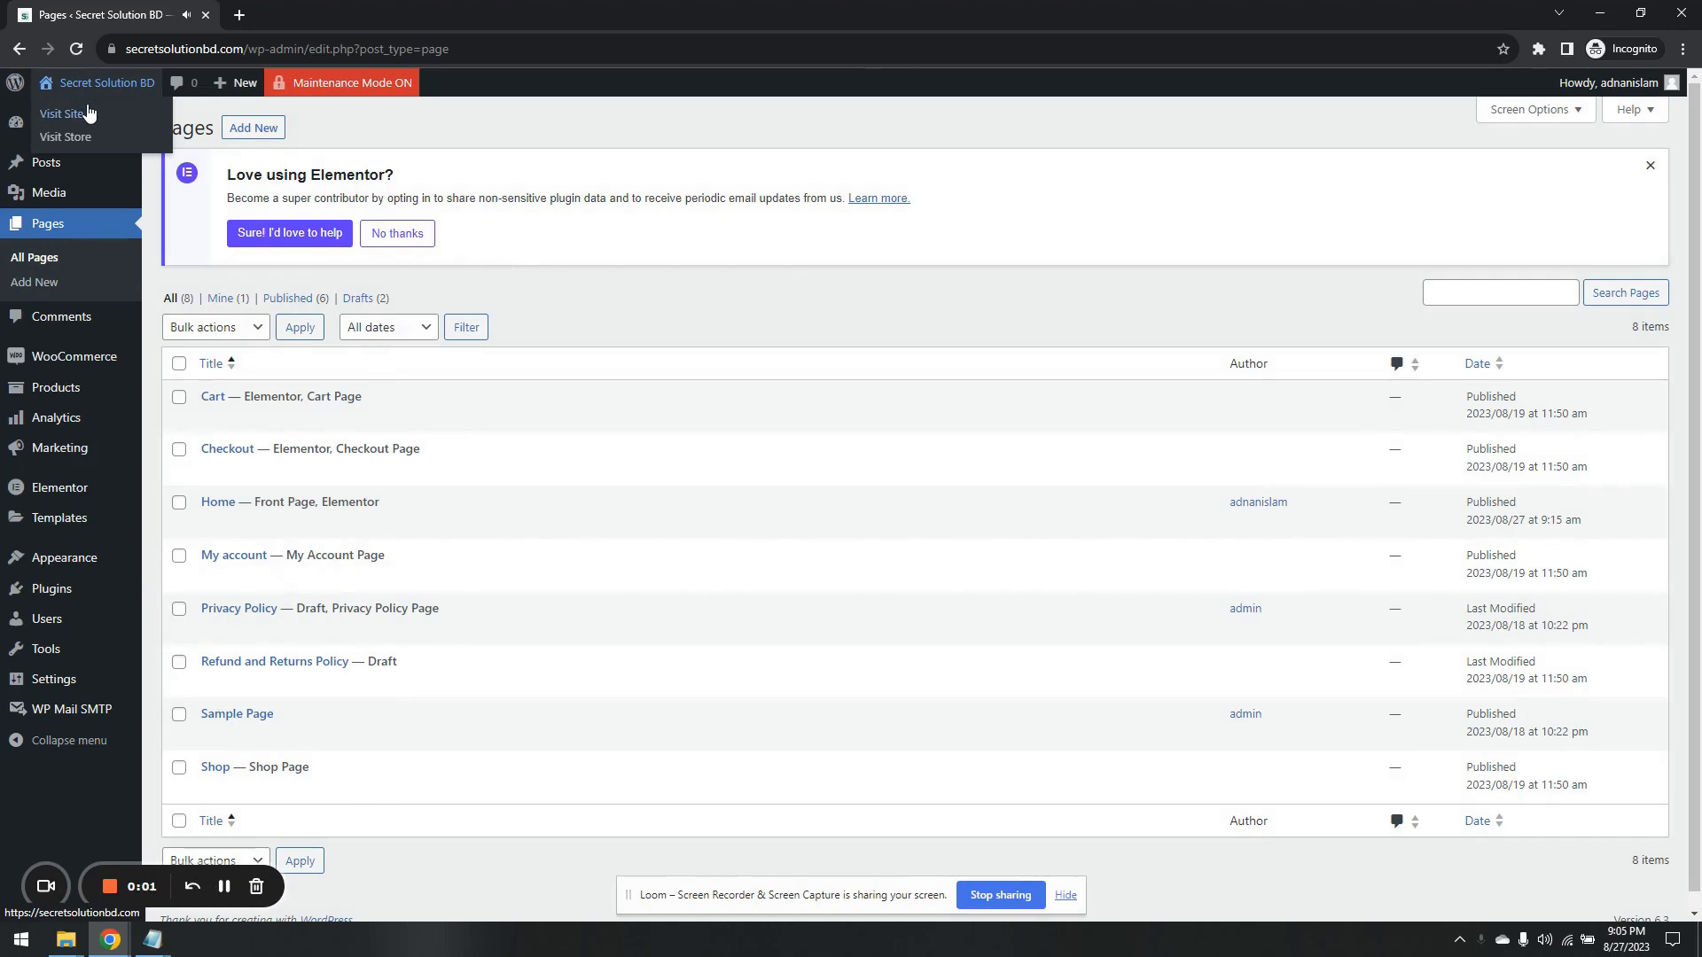
Open the live store in a new tab, look over its home page and check the full Men product listing.
middle_click(89, 112)
click(412, 11)
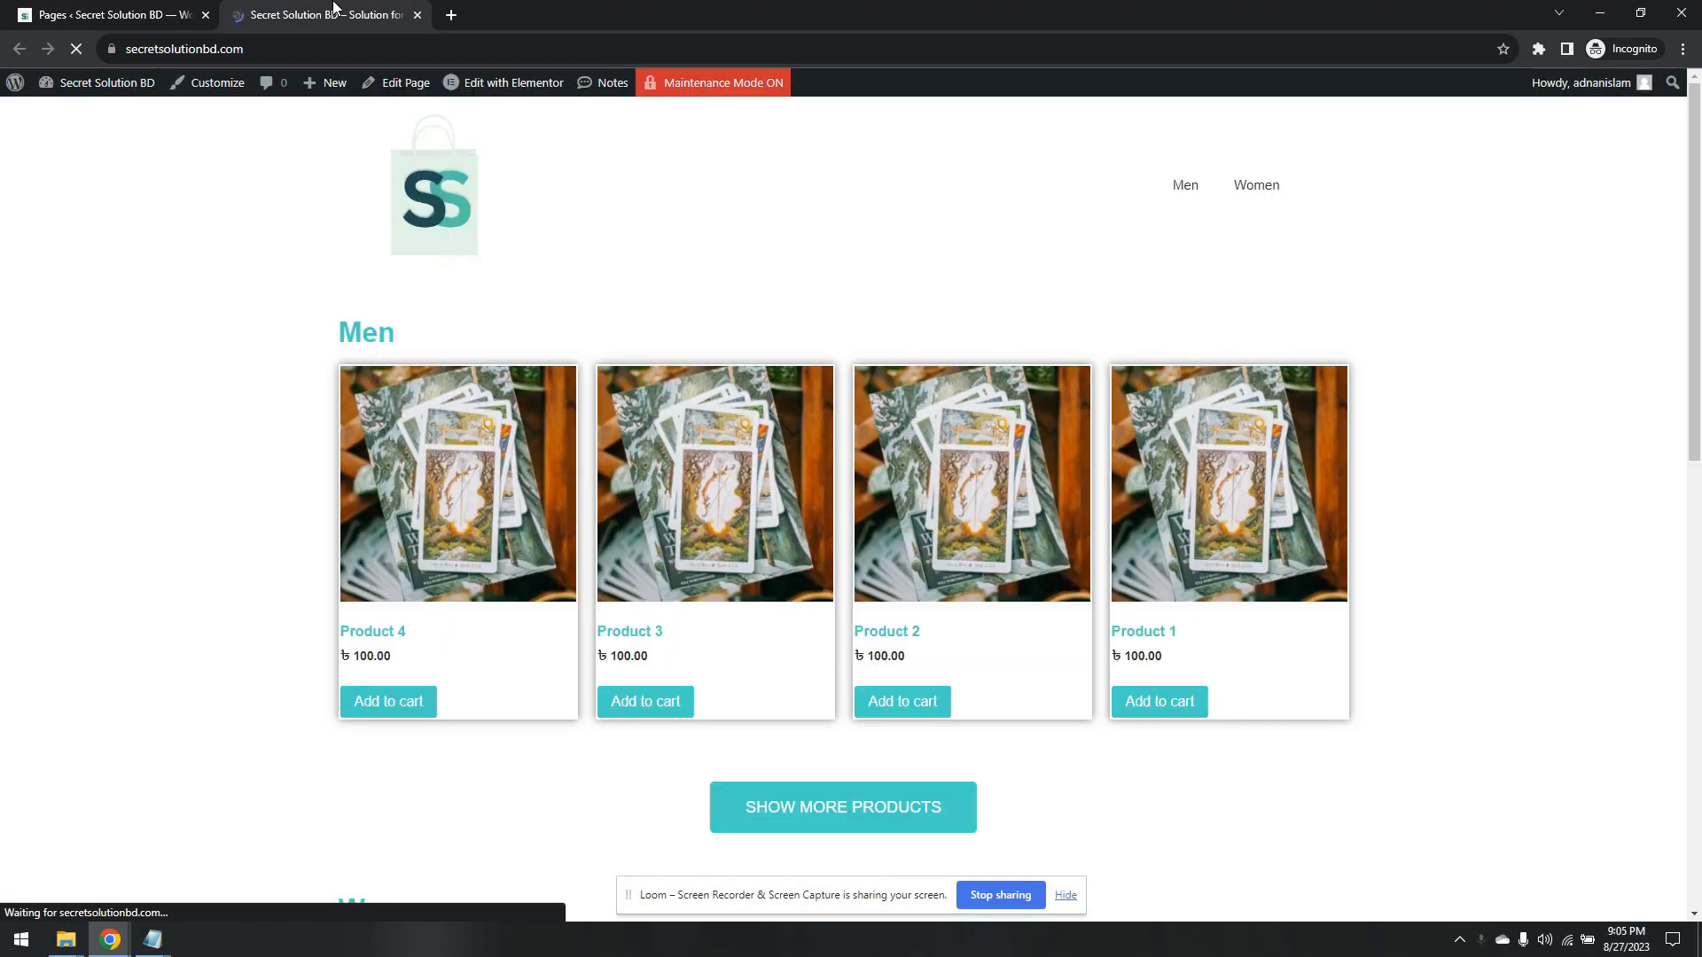
scroll(1000, 384, down, 9)
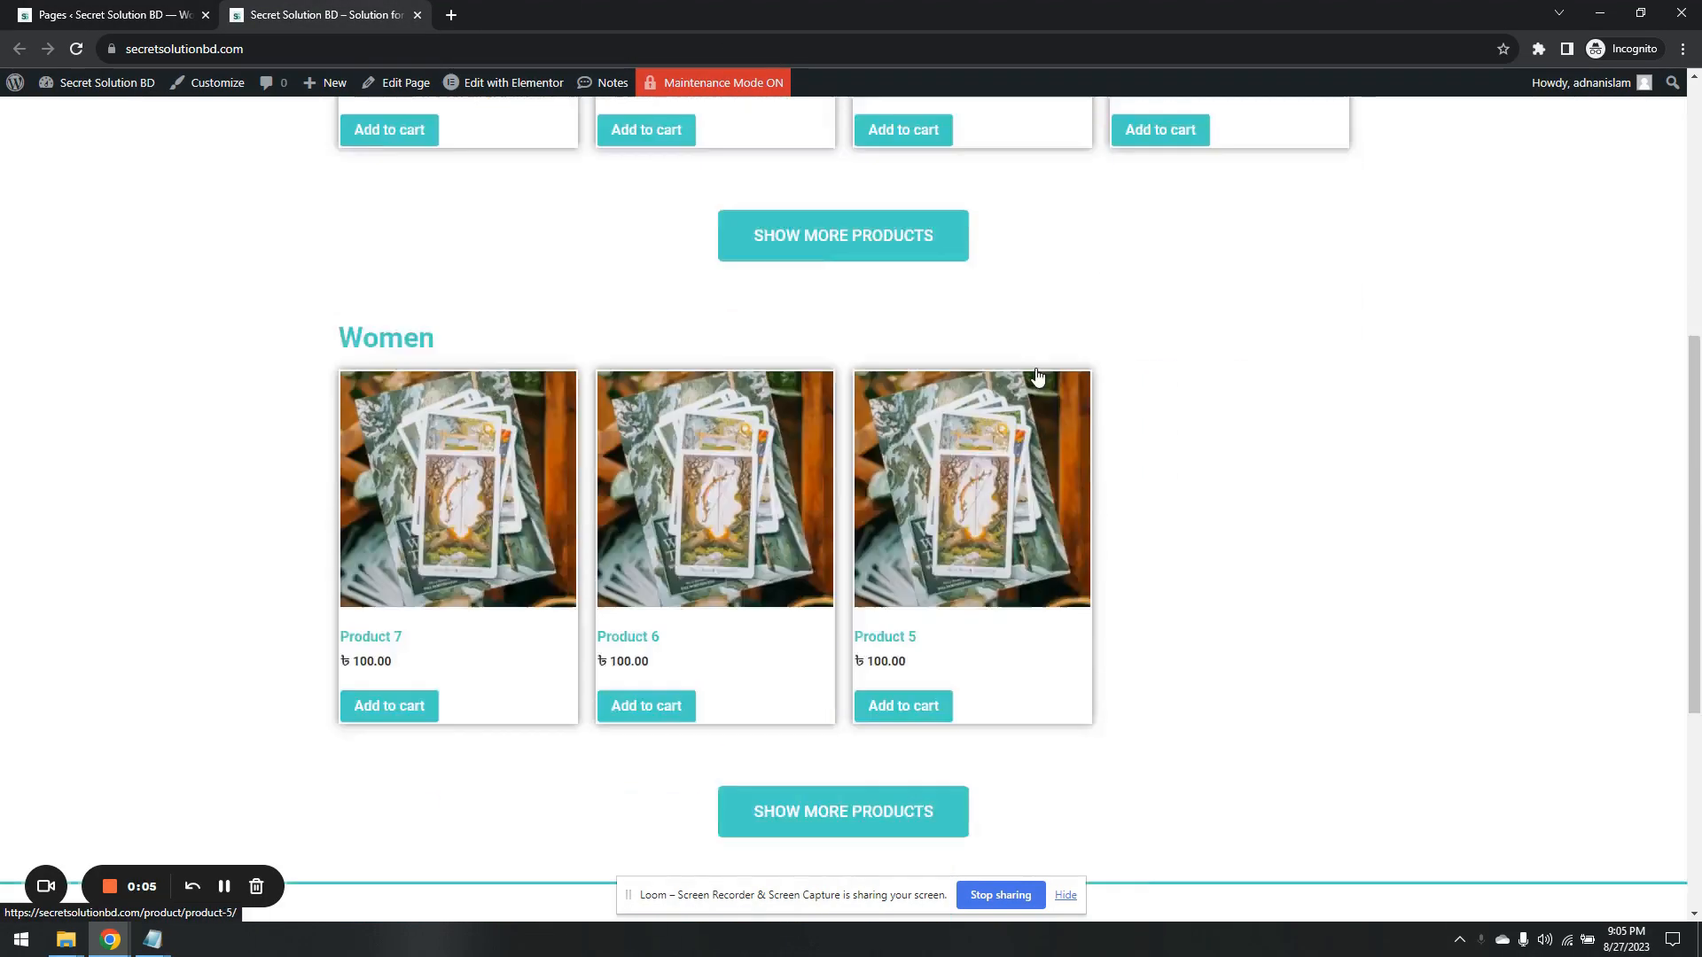
scroll(1037, 345, up, 7)
click(886, 602)
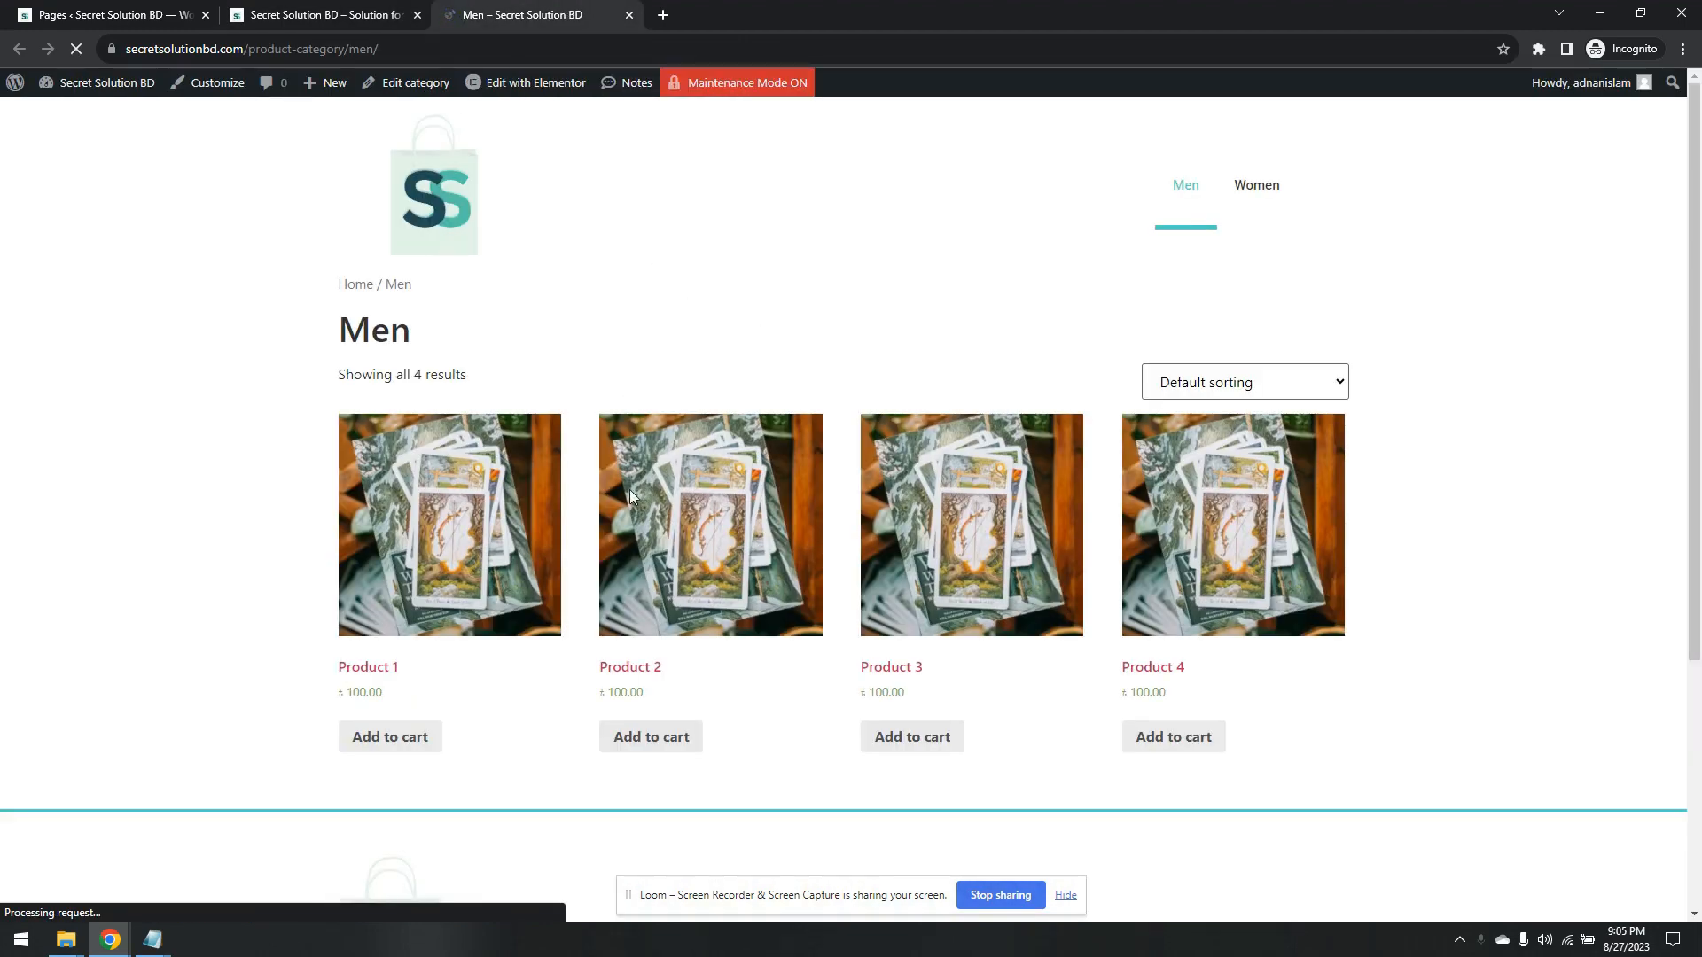
key(ctrl+w)
Check the full product listing linked from the home page's Women section, and close it.
scroll(850, 655, down, 7)
click(849, 559)
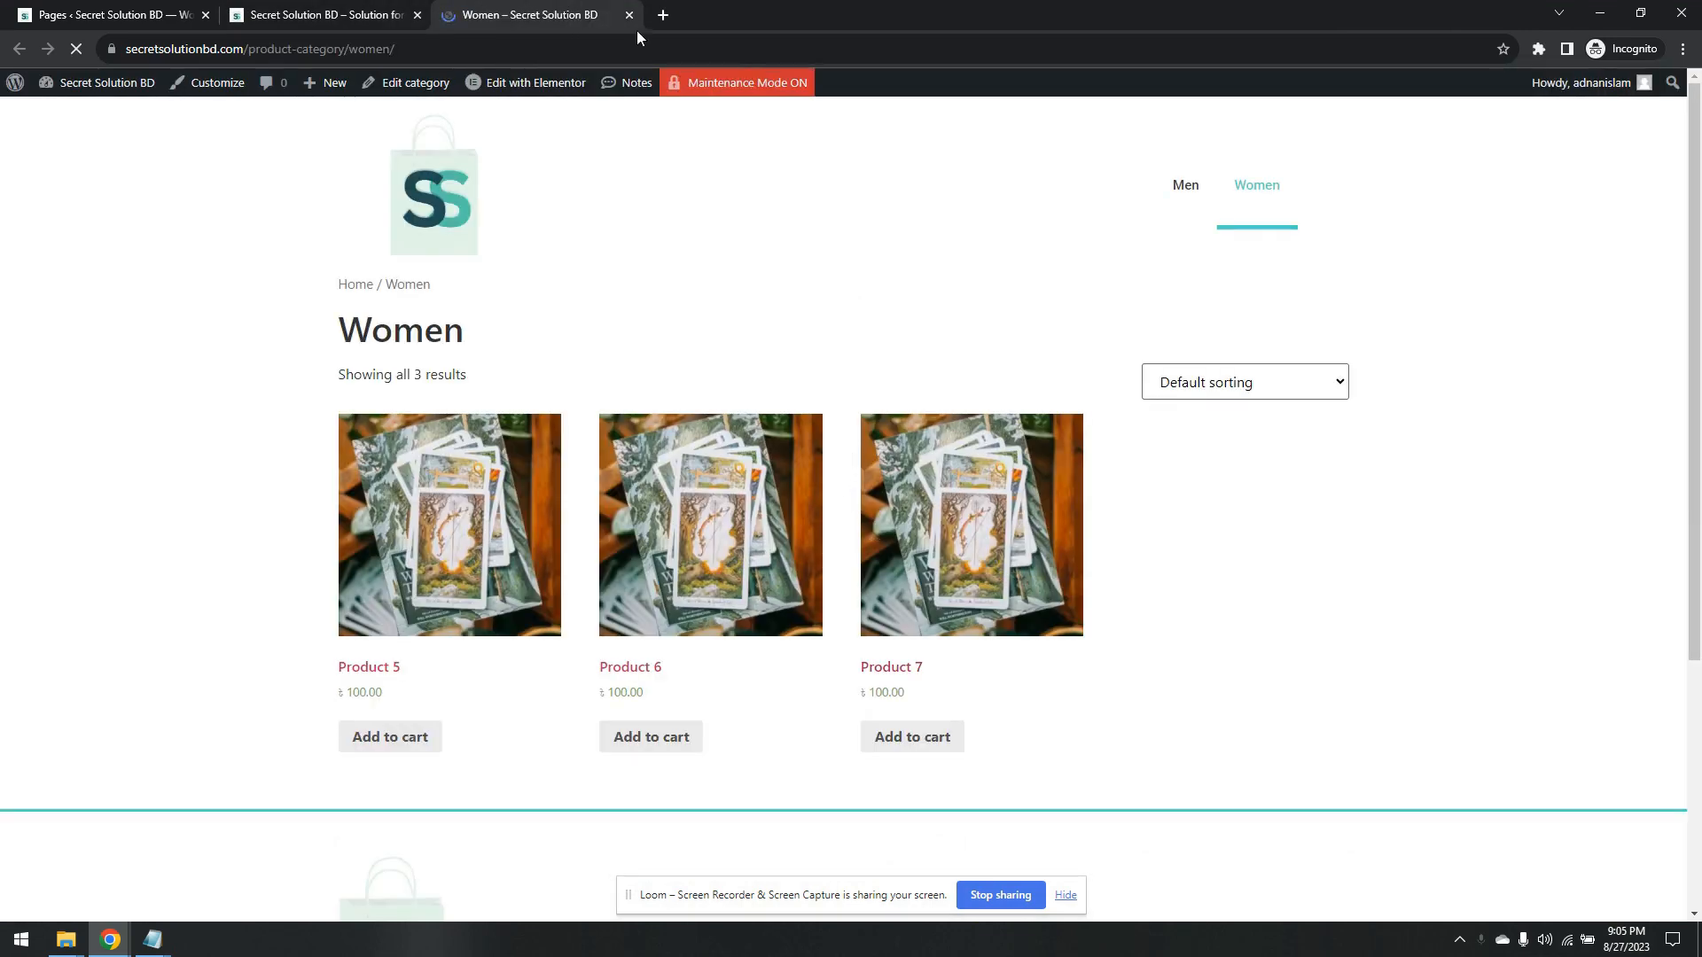
click(630, 15)
Add Product 5 from the Women section to the cart and view the cart.
scroll(1011, 554, up, 5)
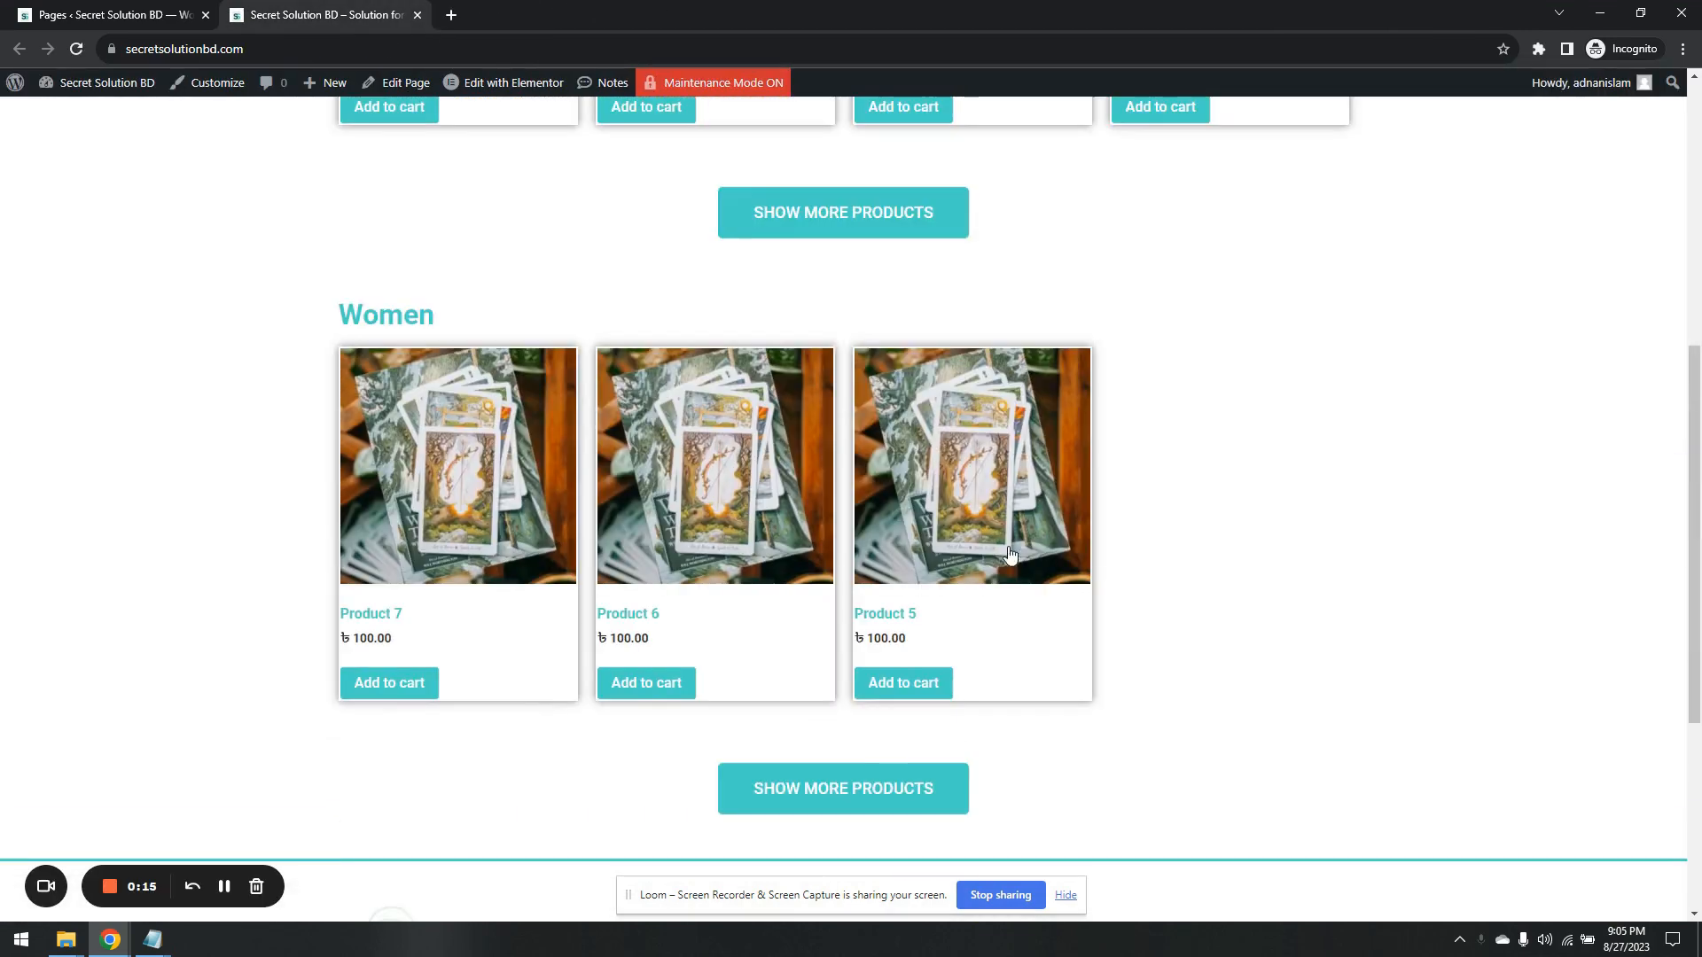
click(929, 686)
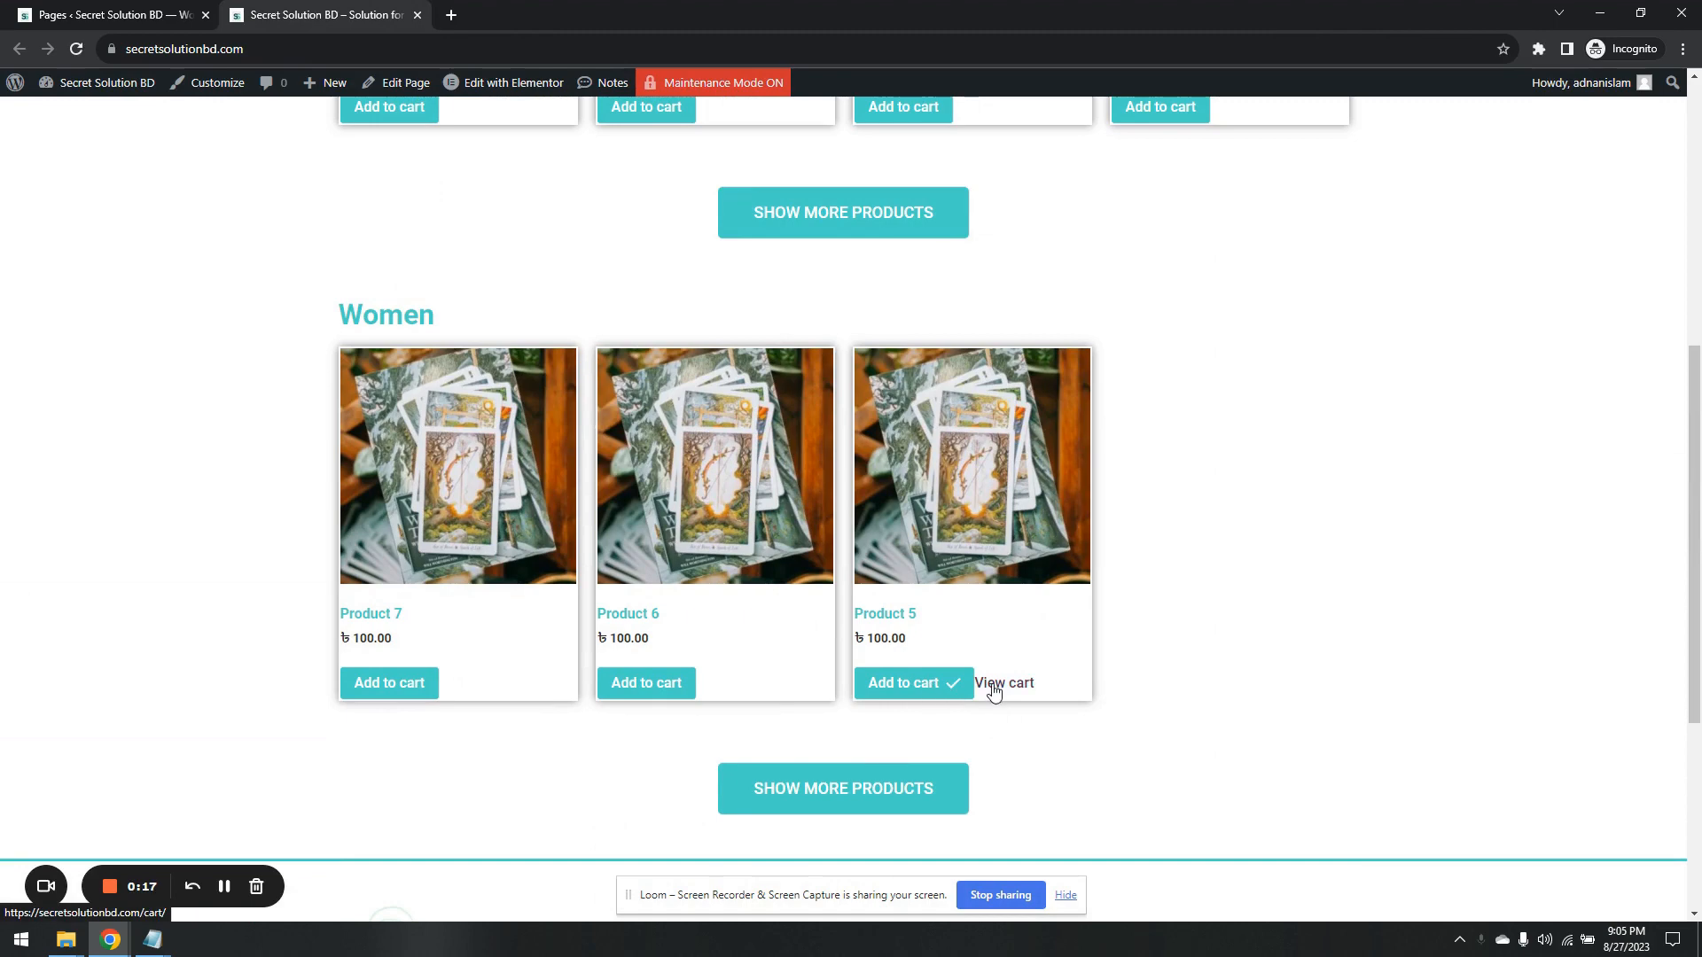
click(993, 684)
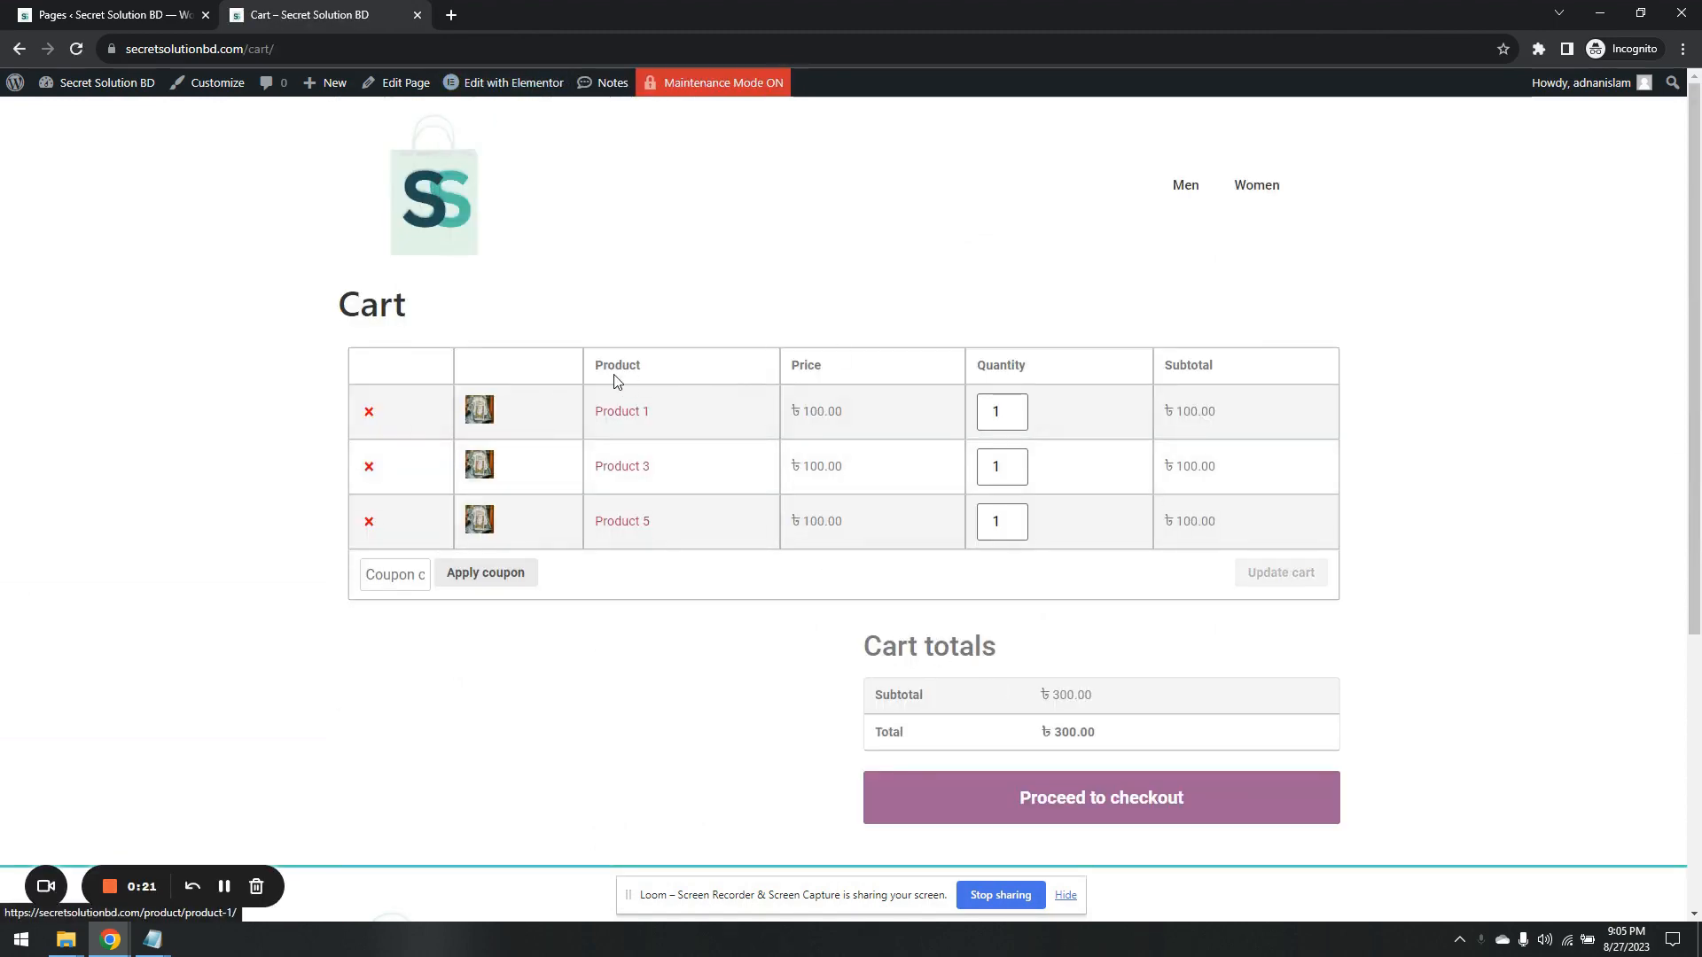
Open the Cart page for editing with Elementor in a new tab from the Pages list.
click(98, 14)
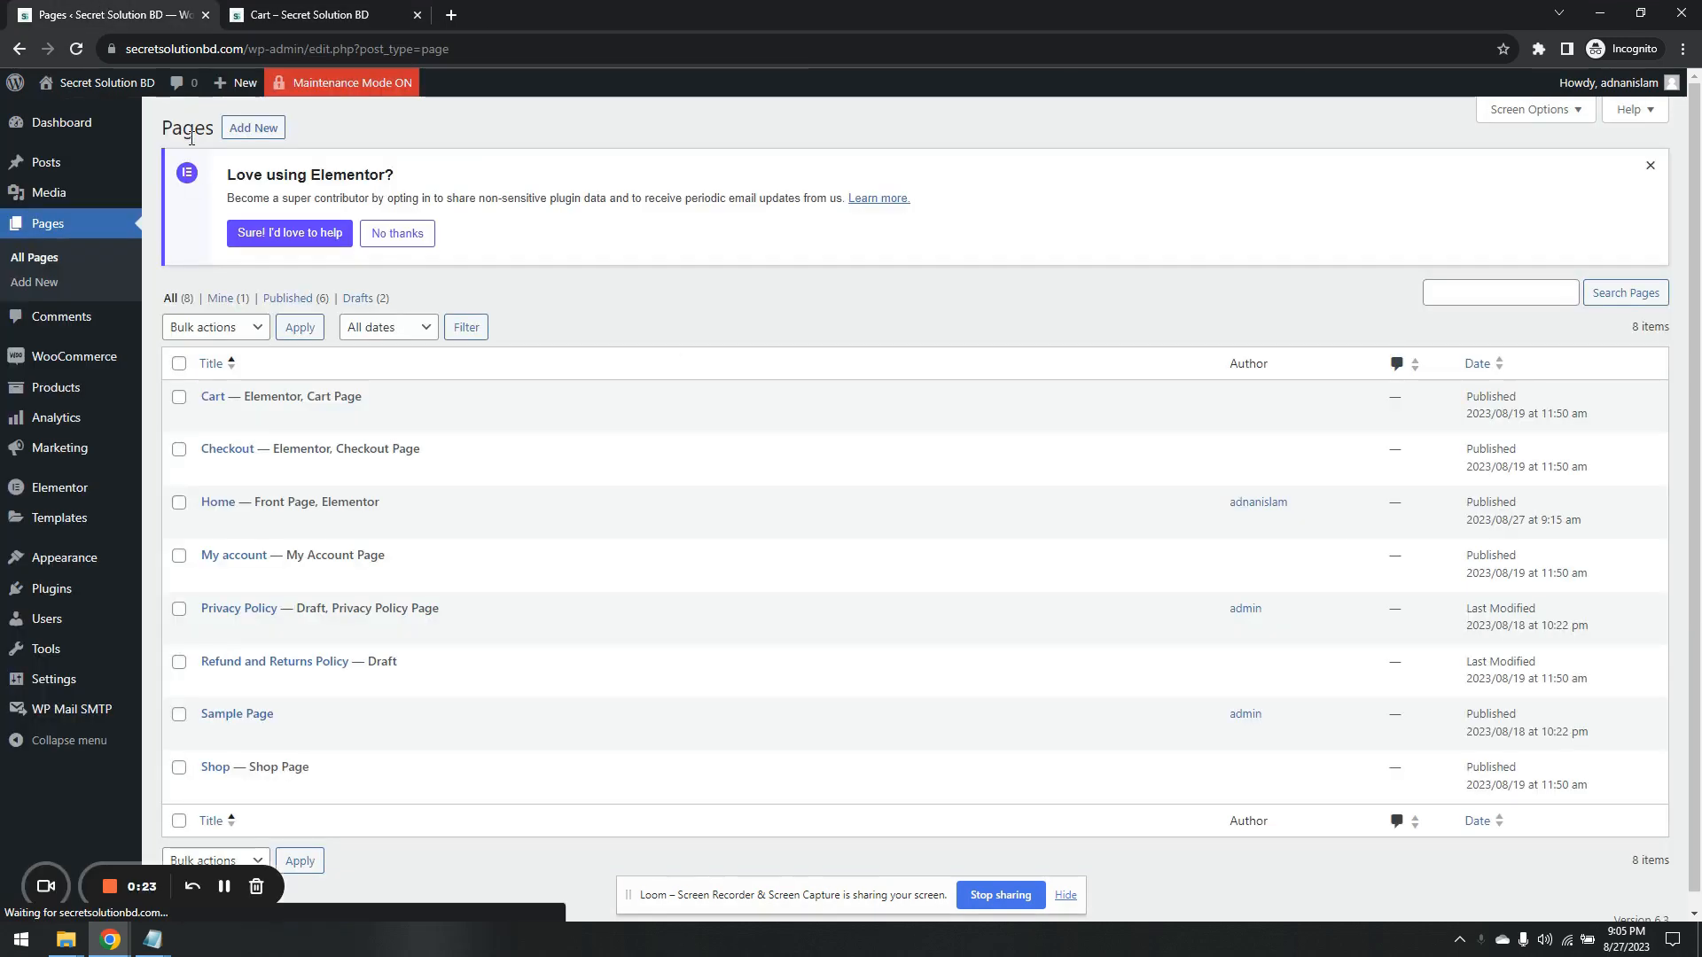
mouse_move(428, 427)
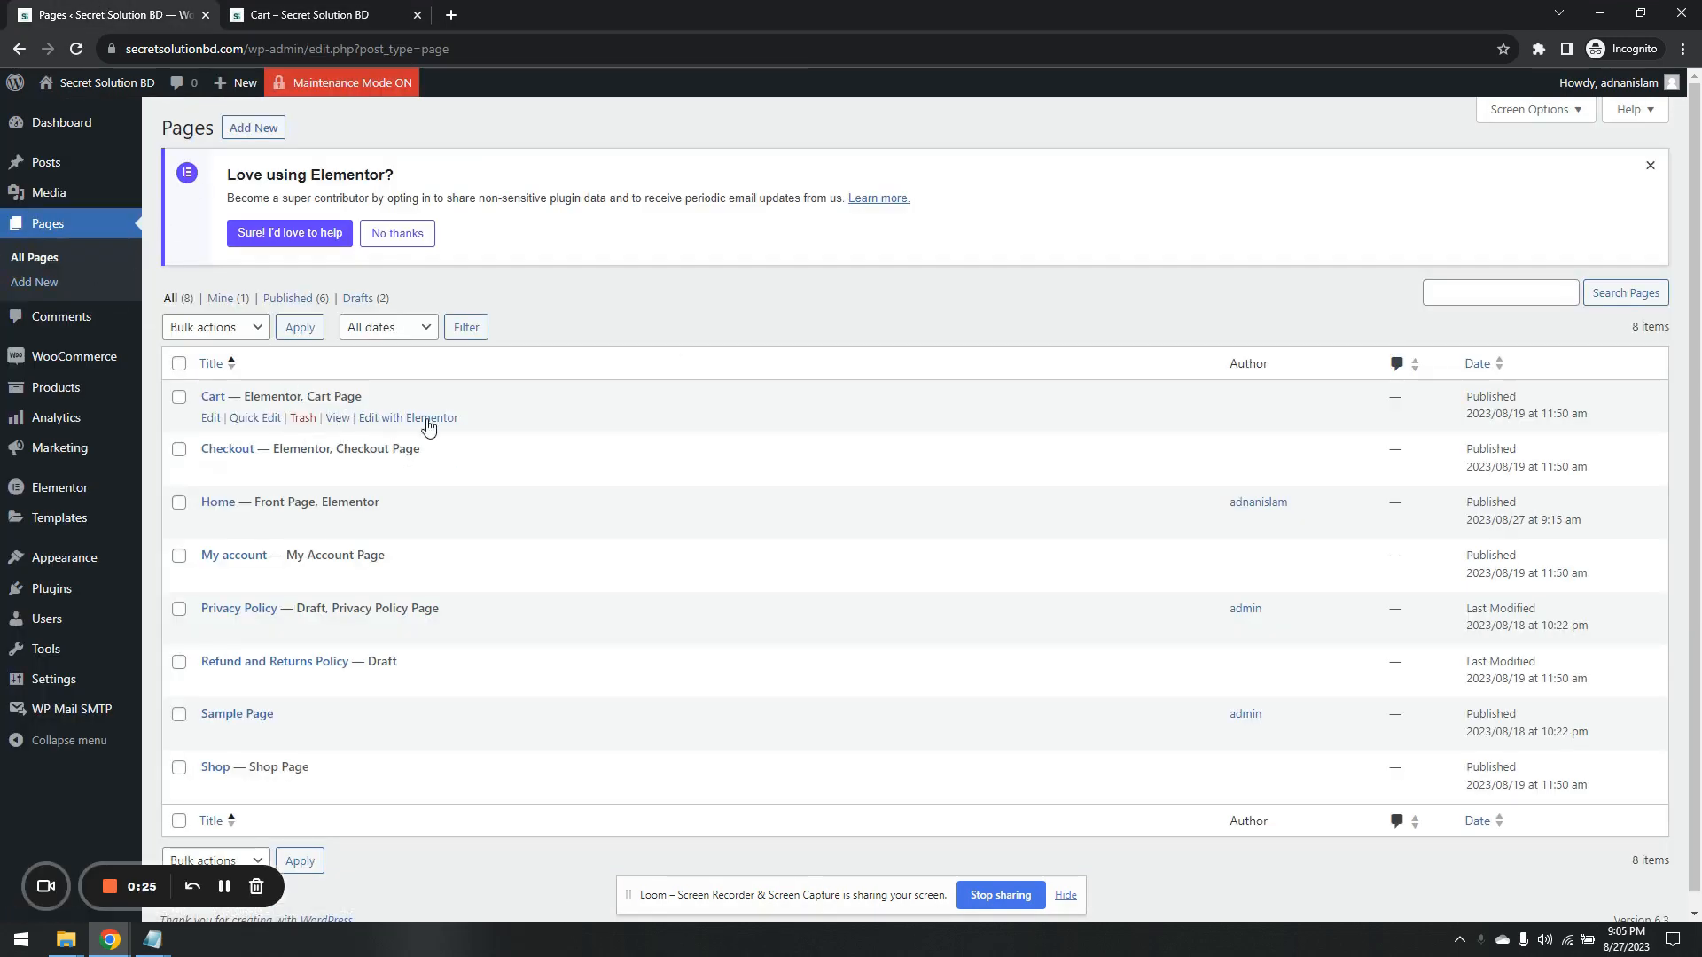
middle_click(405, 420)
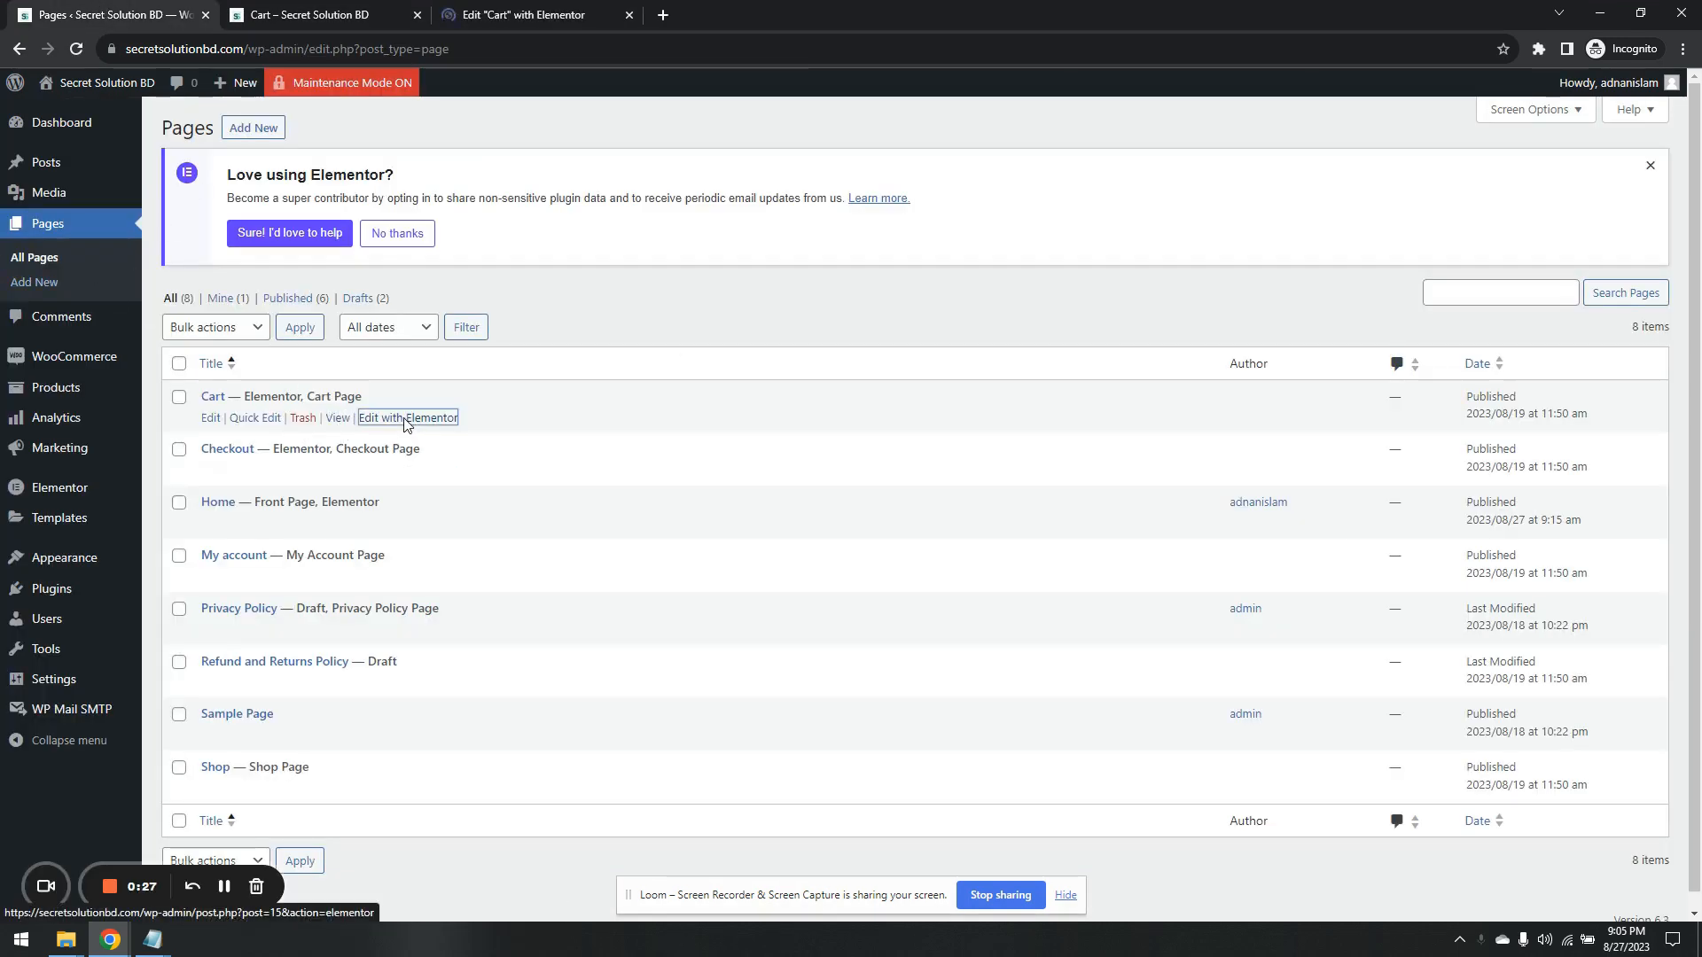
click(522, 9)
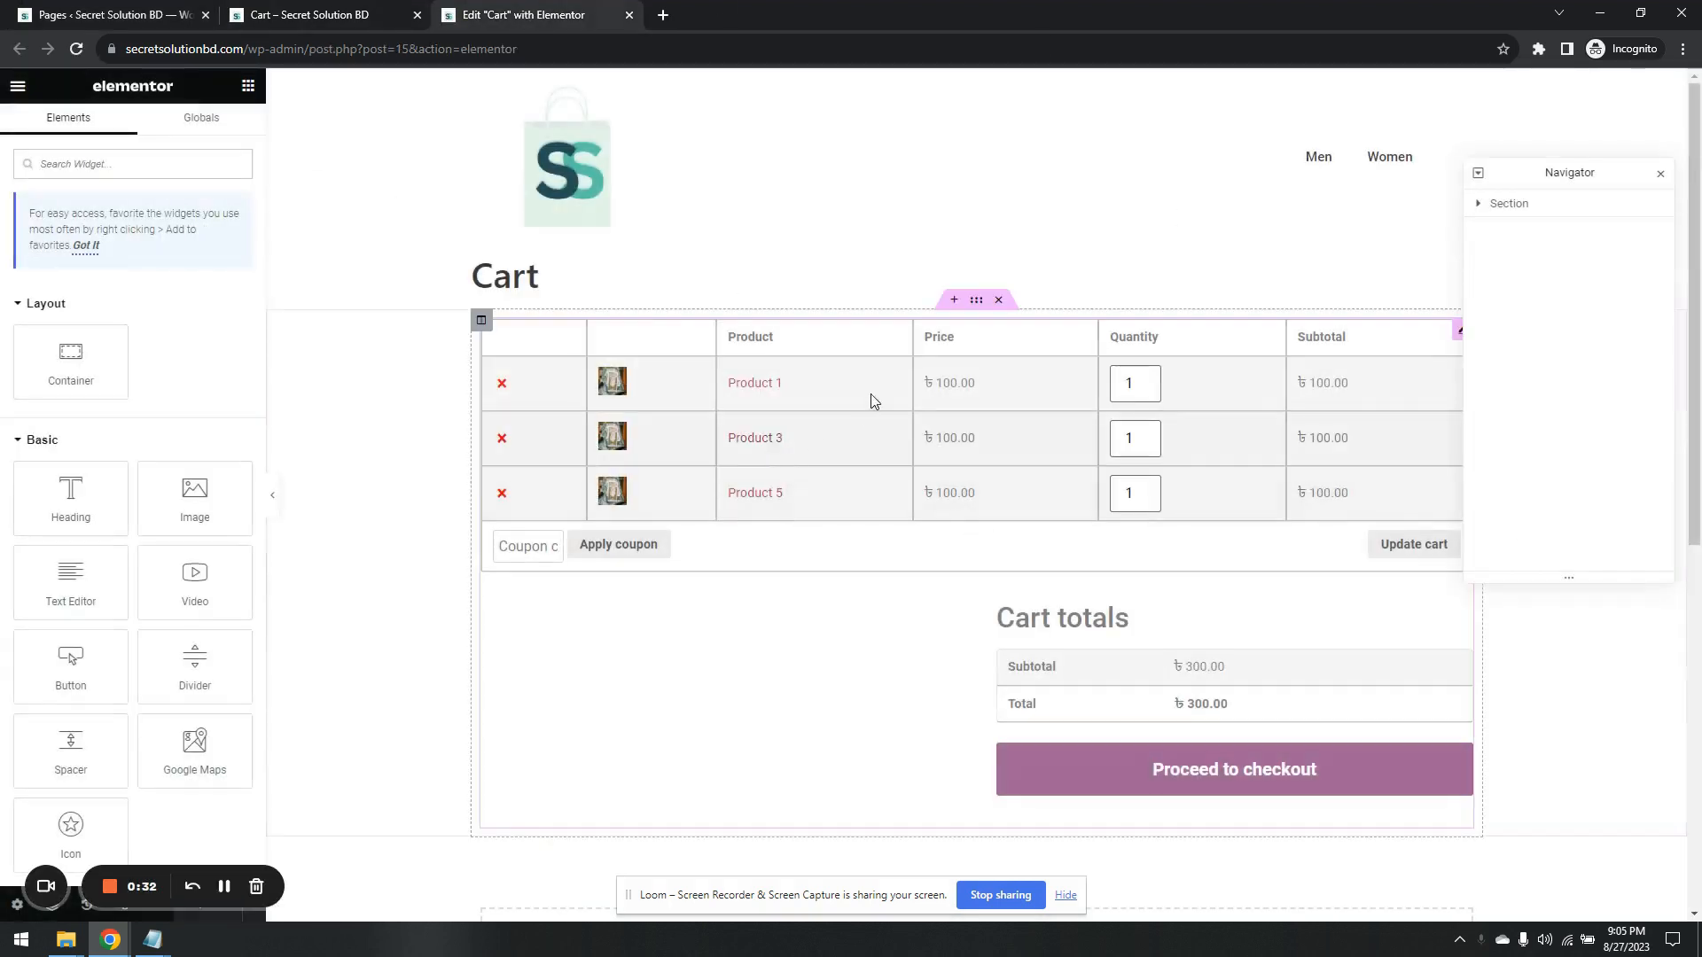
Delete the Text Editor widget holding the [woocommerce_cart] shortcode from the Cart page.
right_click(946, 329)
click(714, 638)
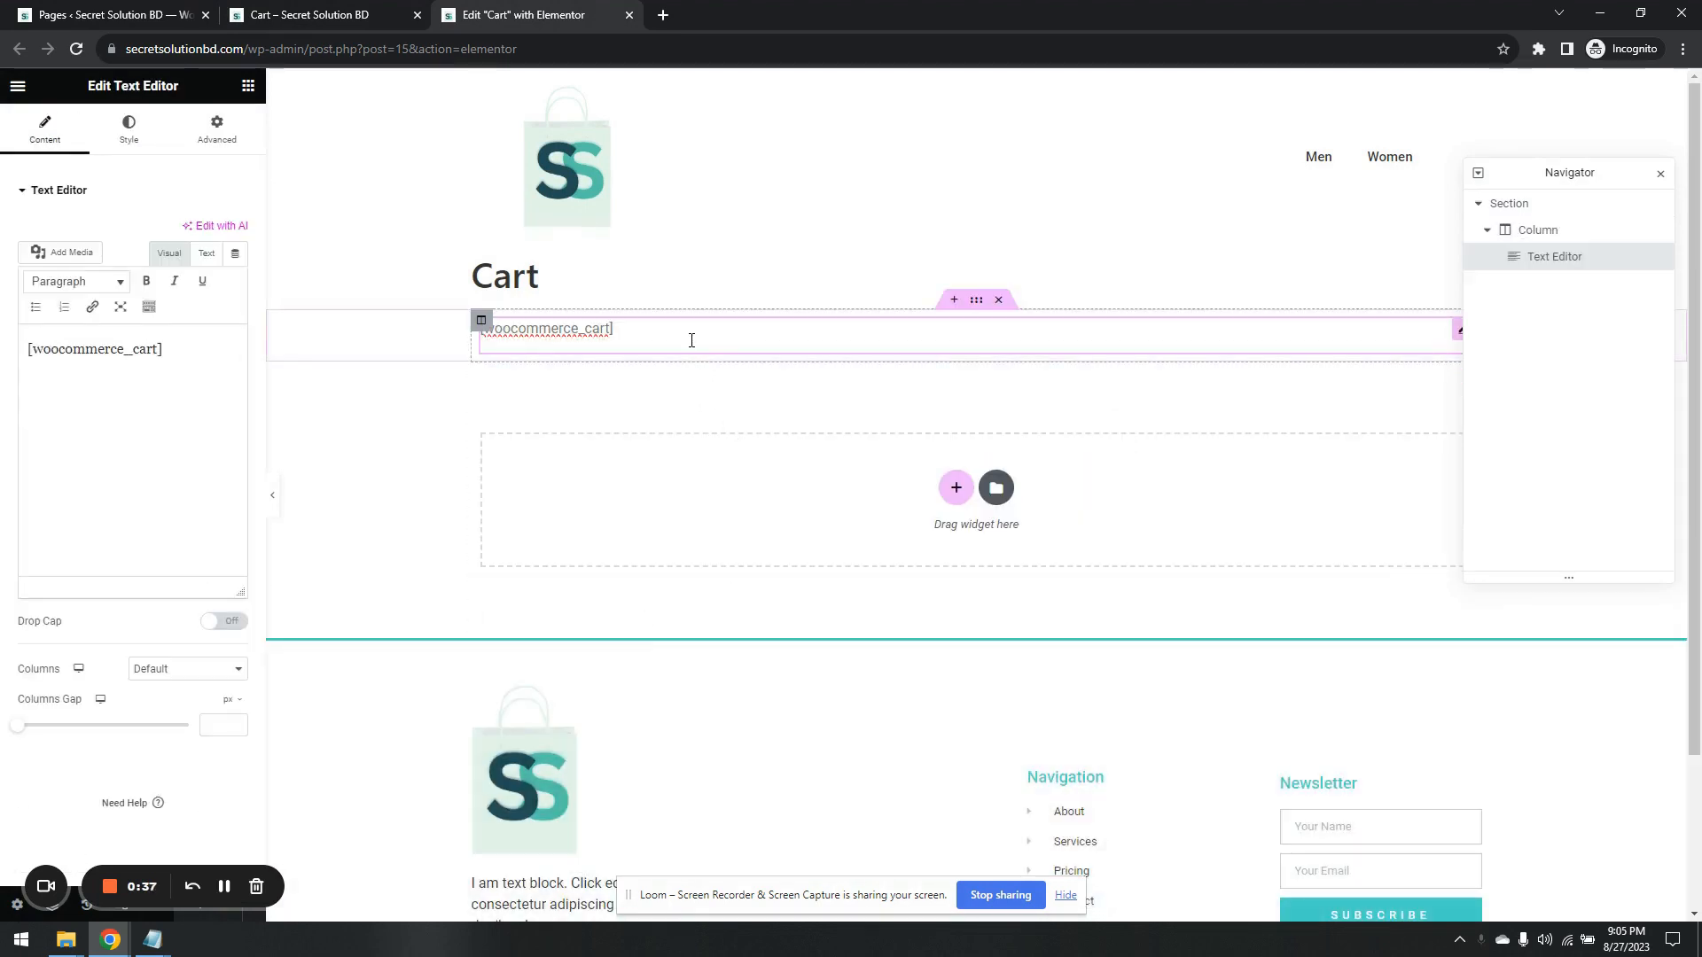
right_click(727, 331)
click(767, 682)
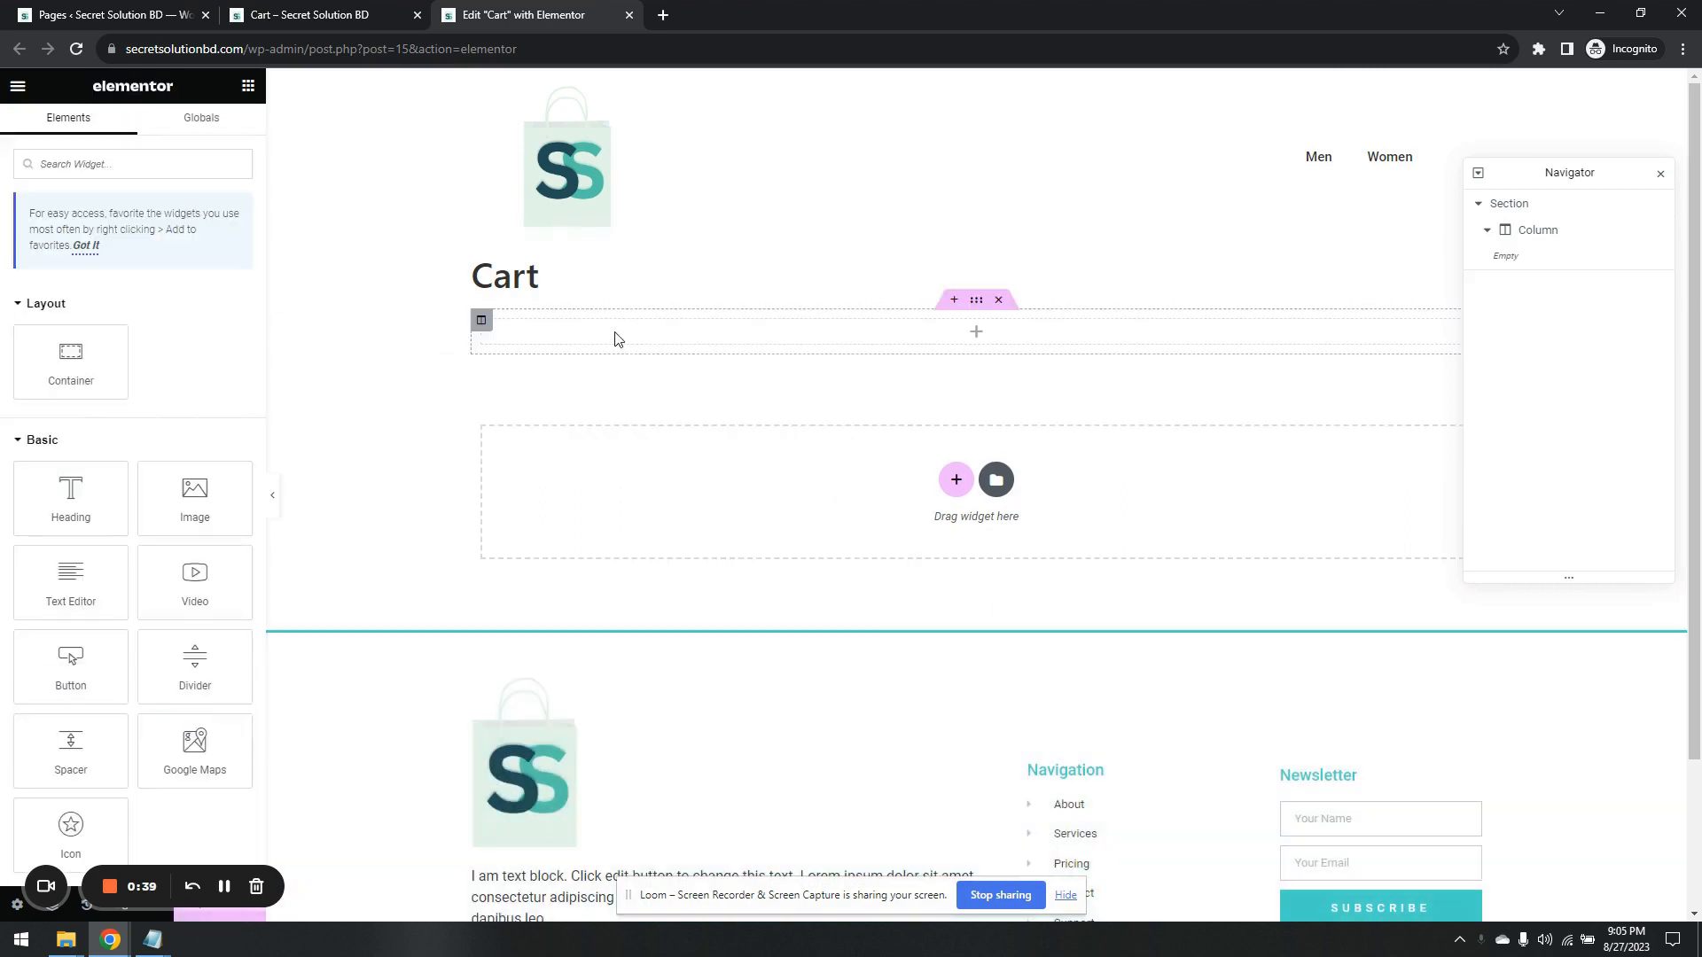
click(174, 165)
text(cart)
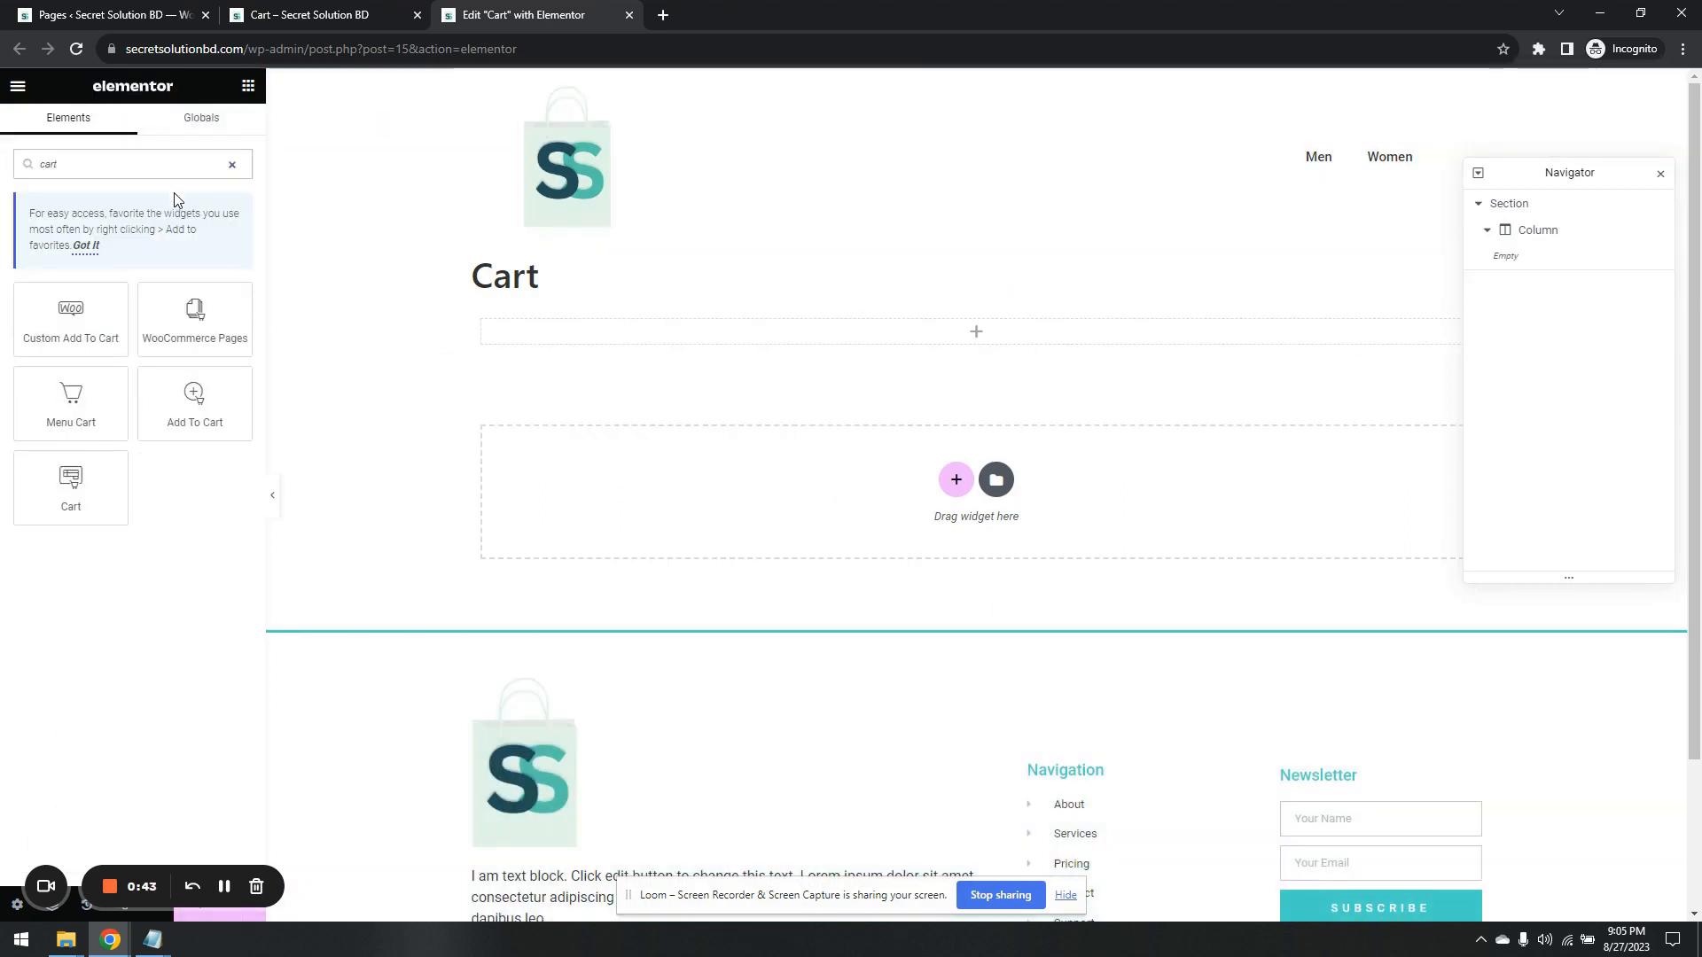
drag(82, 396, 642, 342)
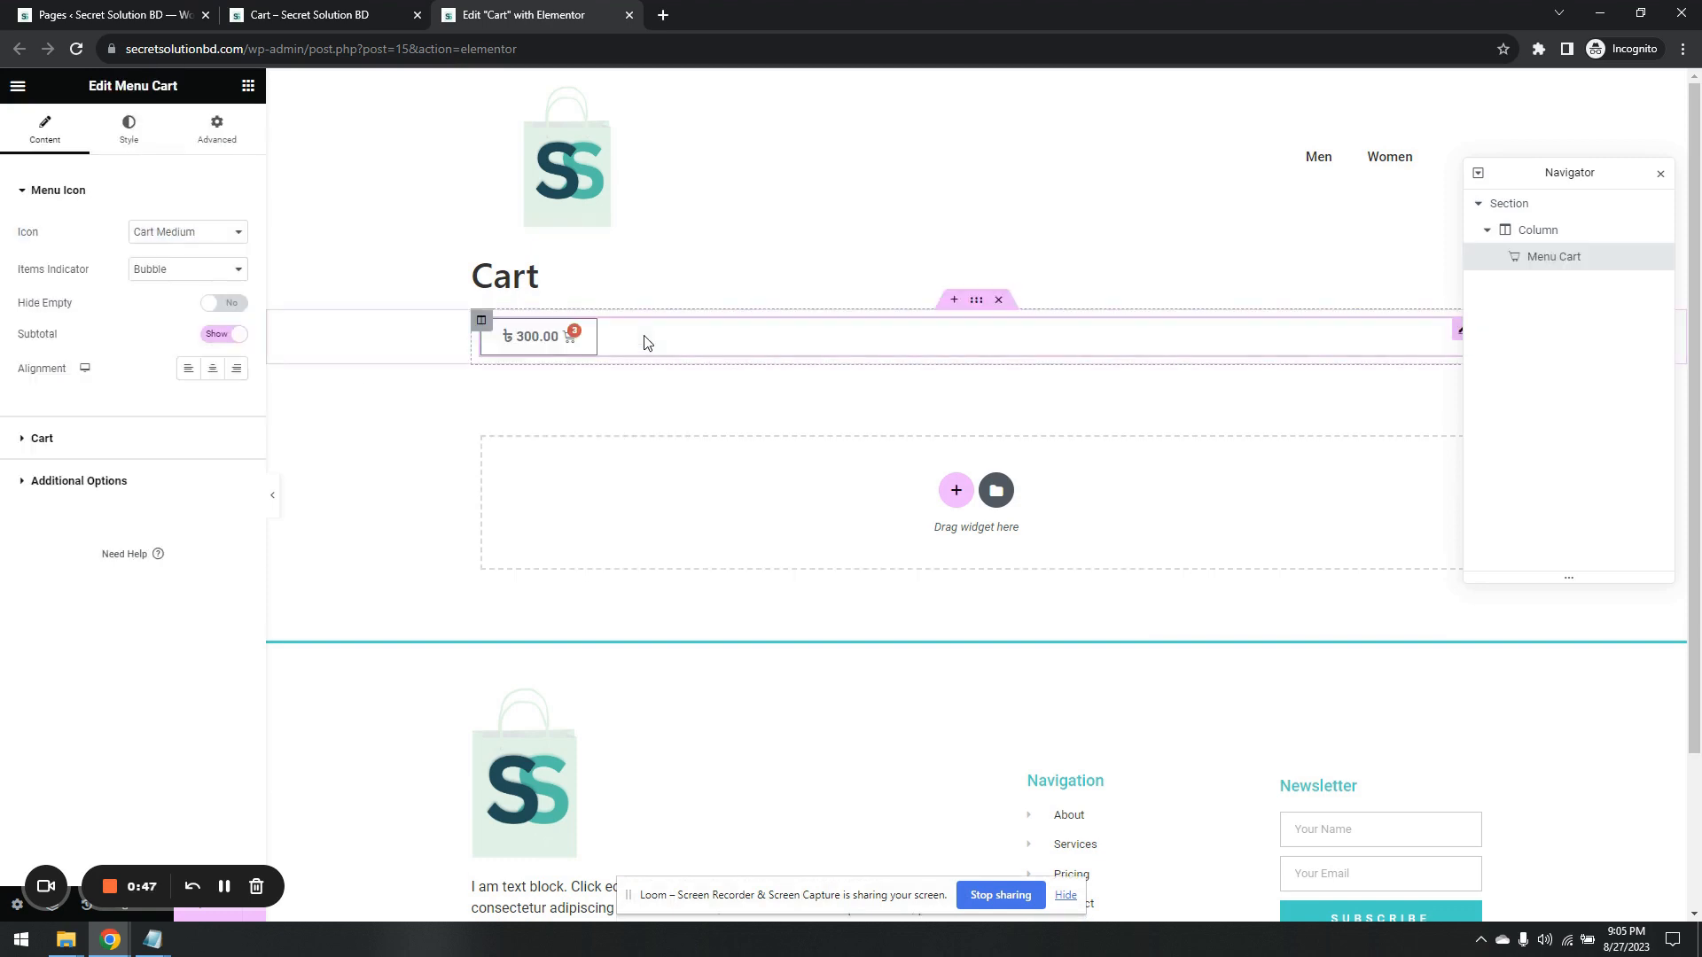
right_click(646, 343)
click(686, 694)
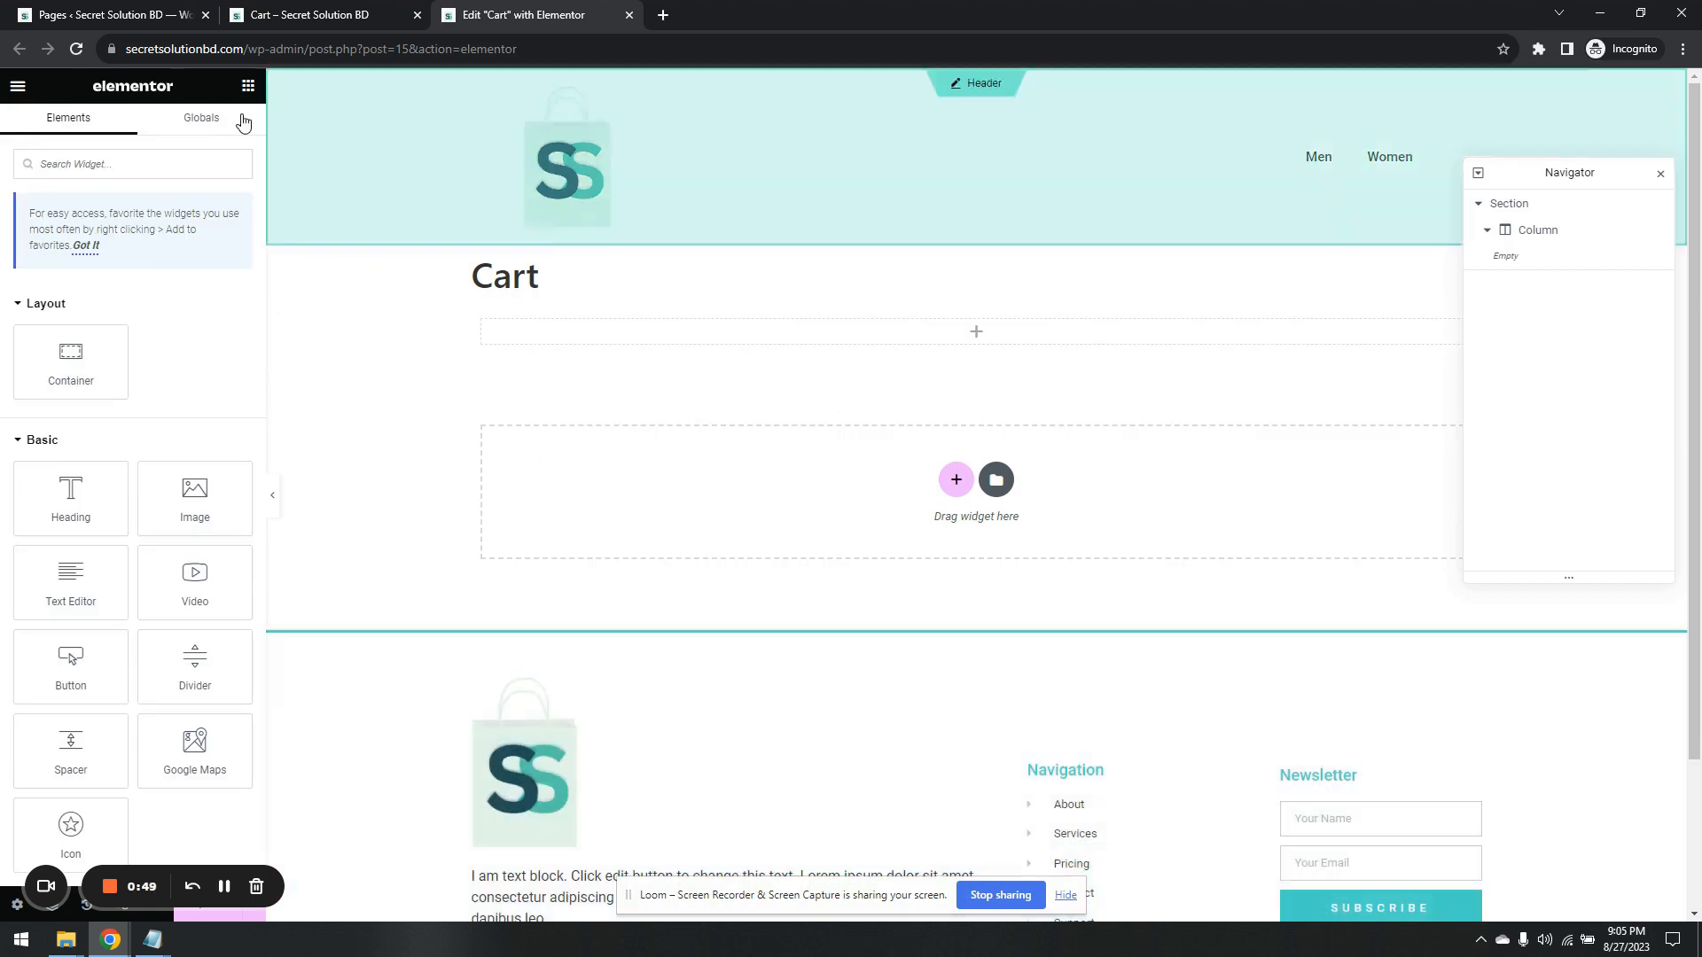
Search the widgets for "cart" and place the Cart widget in the Cart page's empty section.
click(184, 154)
text(cart)
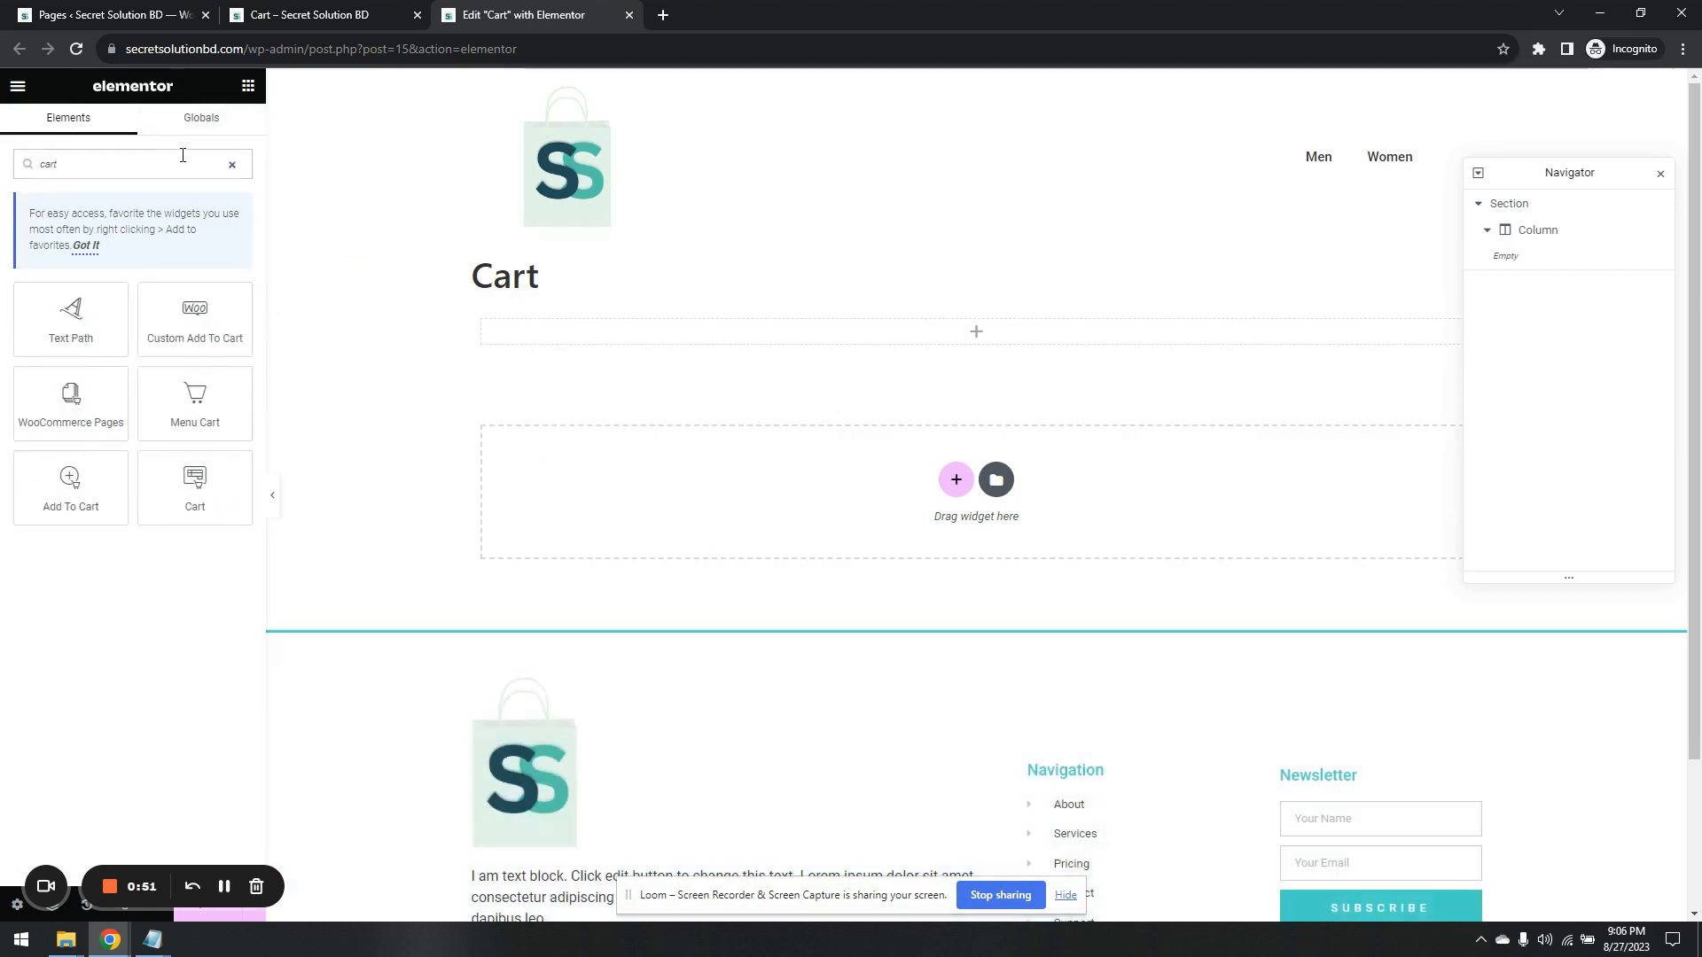
drag(195, 487, 692, 334)
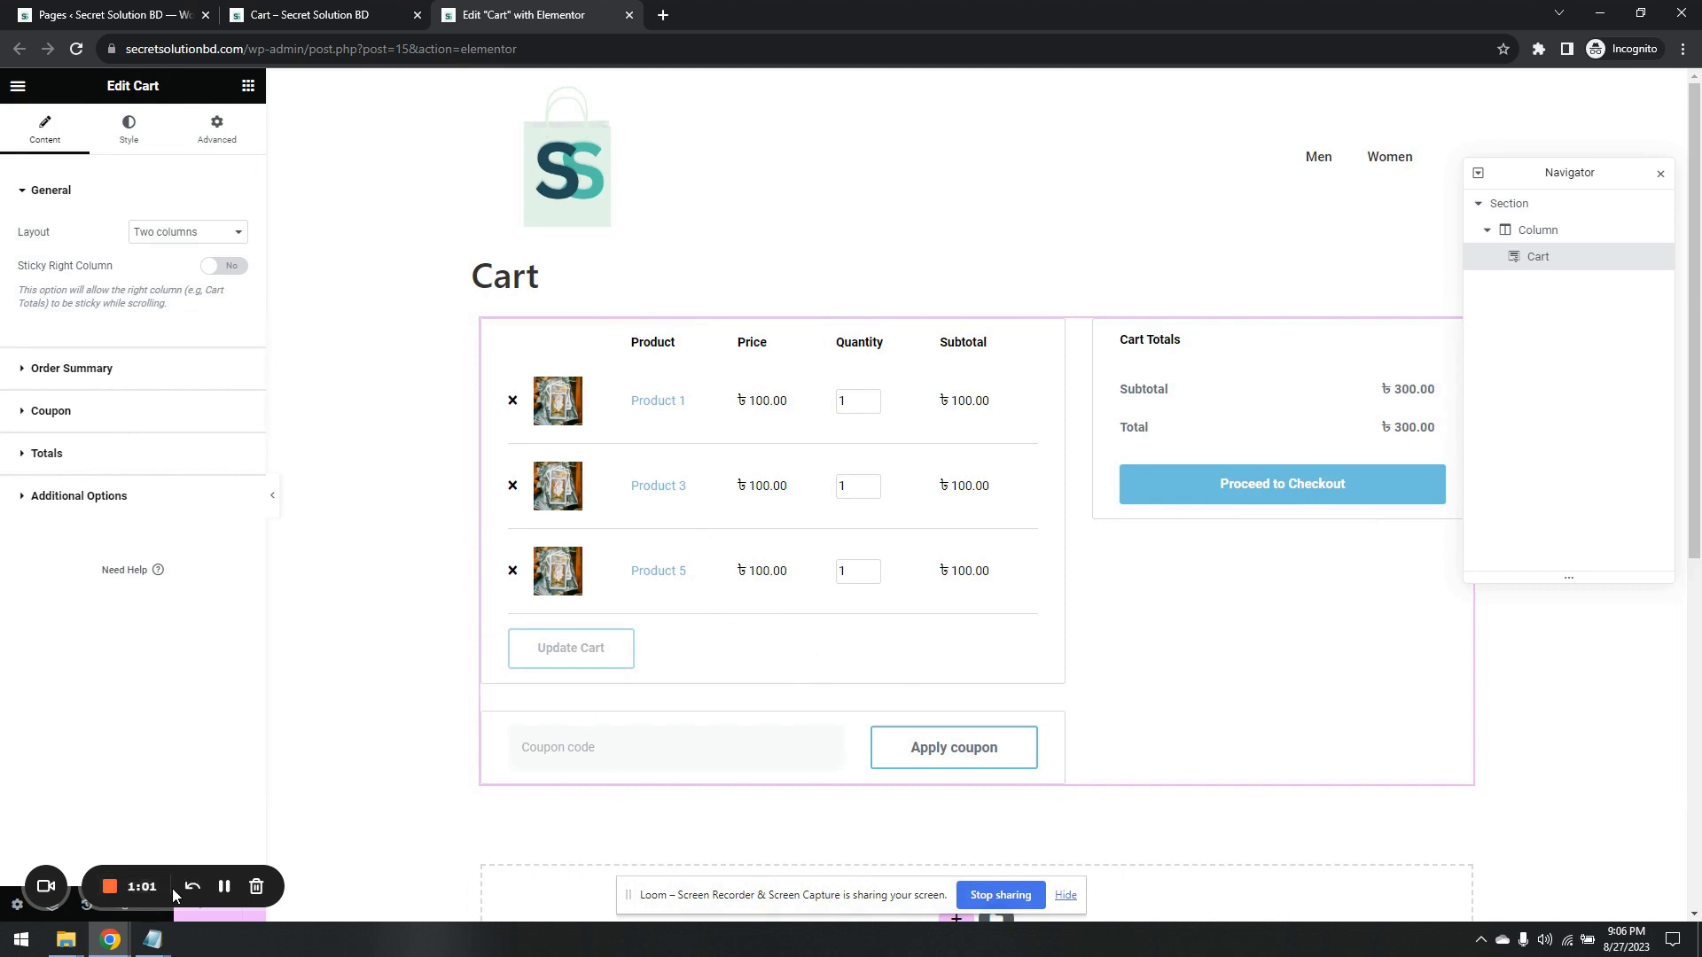
Revert the Cart page to its Editing Started state in the history, and close the editor and the live cart page.
click(86, 904)
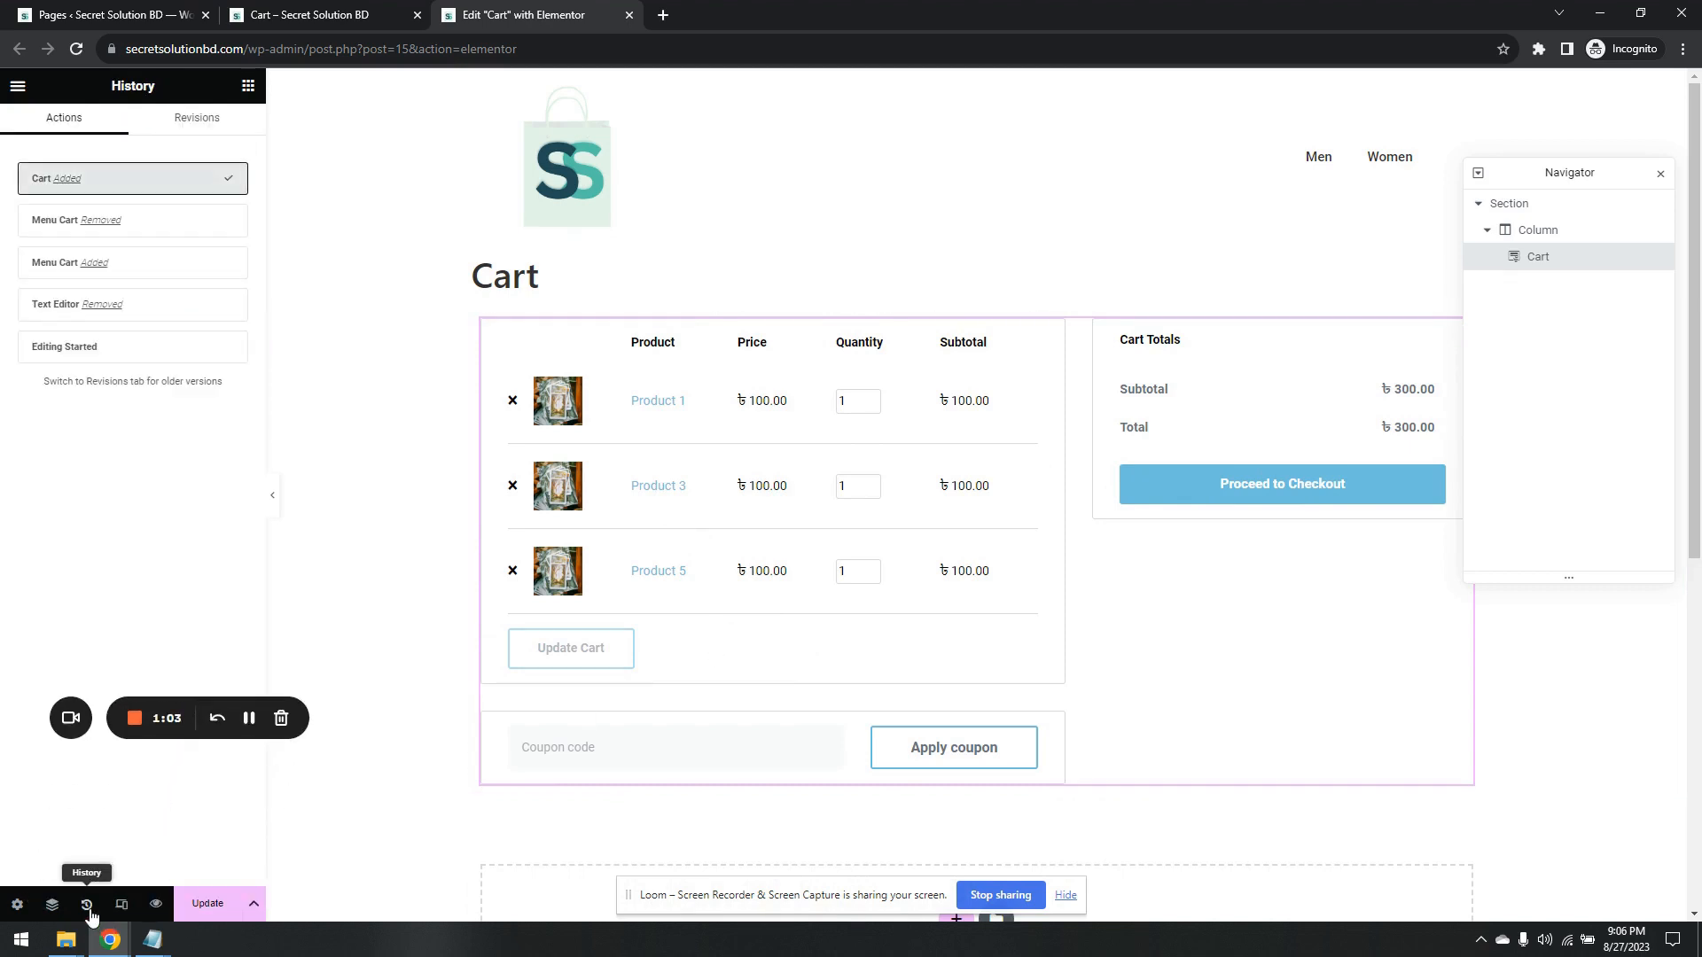
click(174, 355)
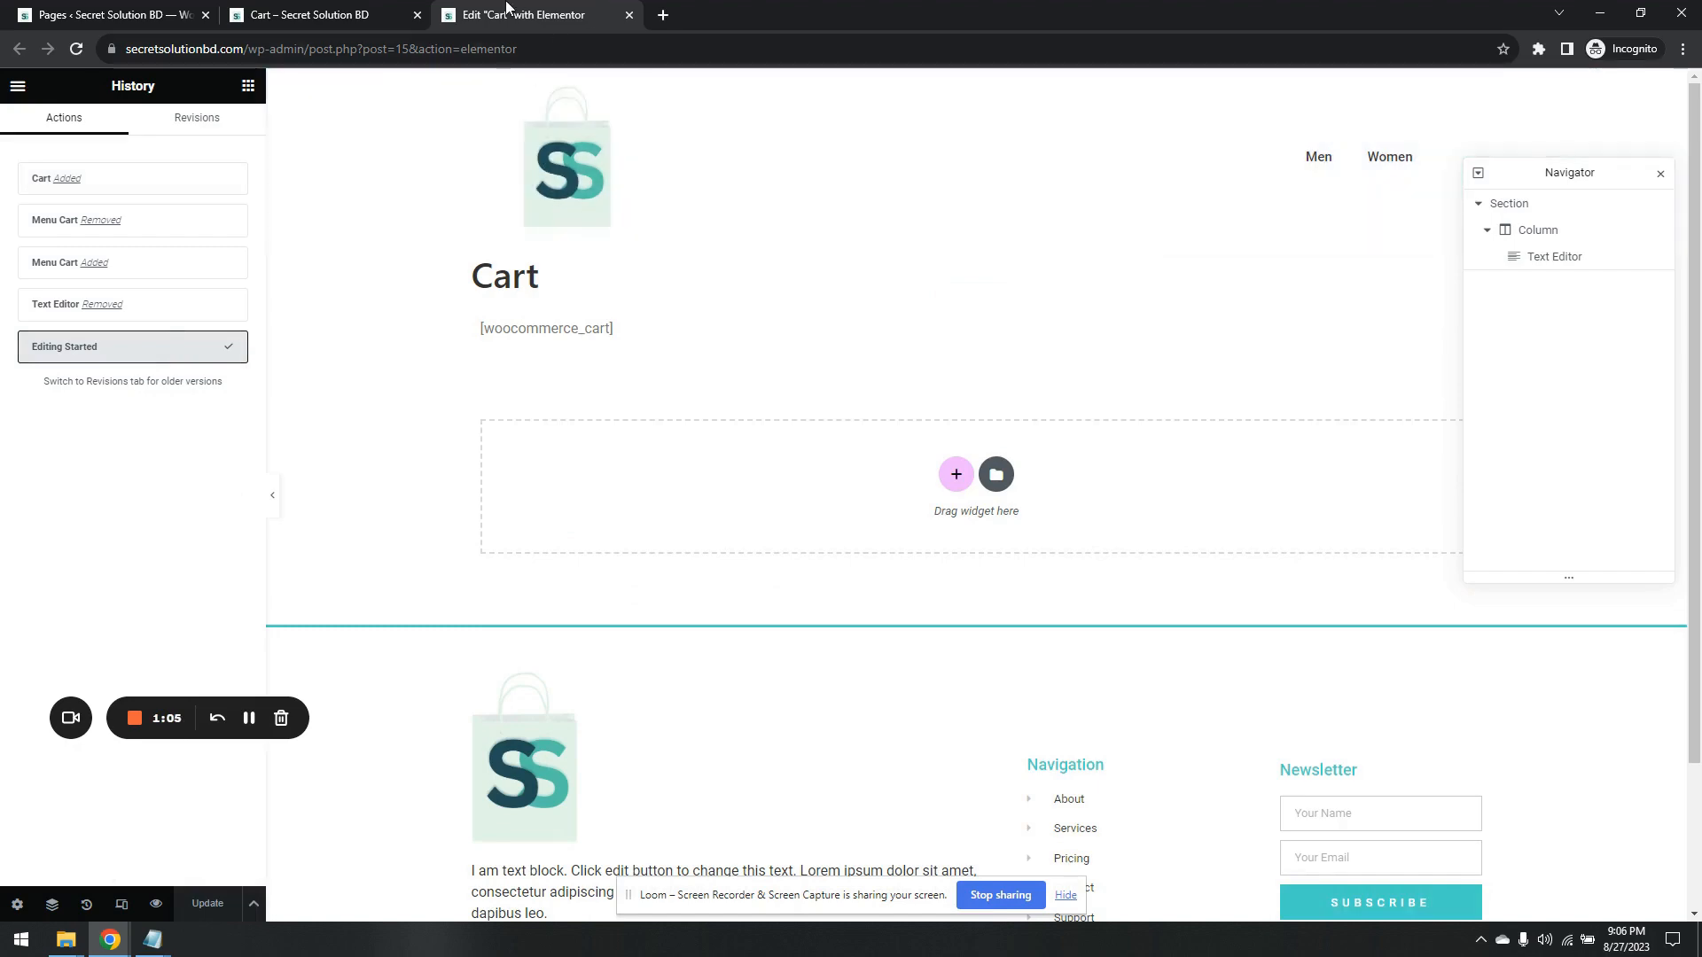
key(ctrl+w)
key(ctrl+w)
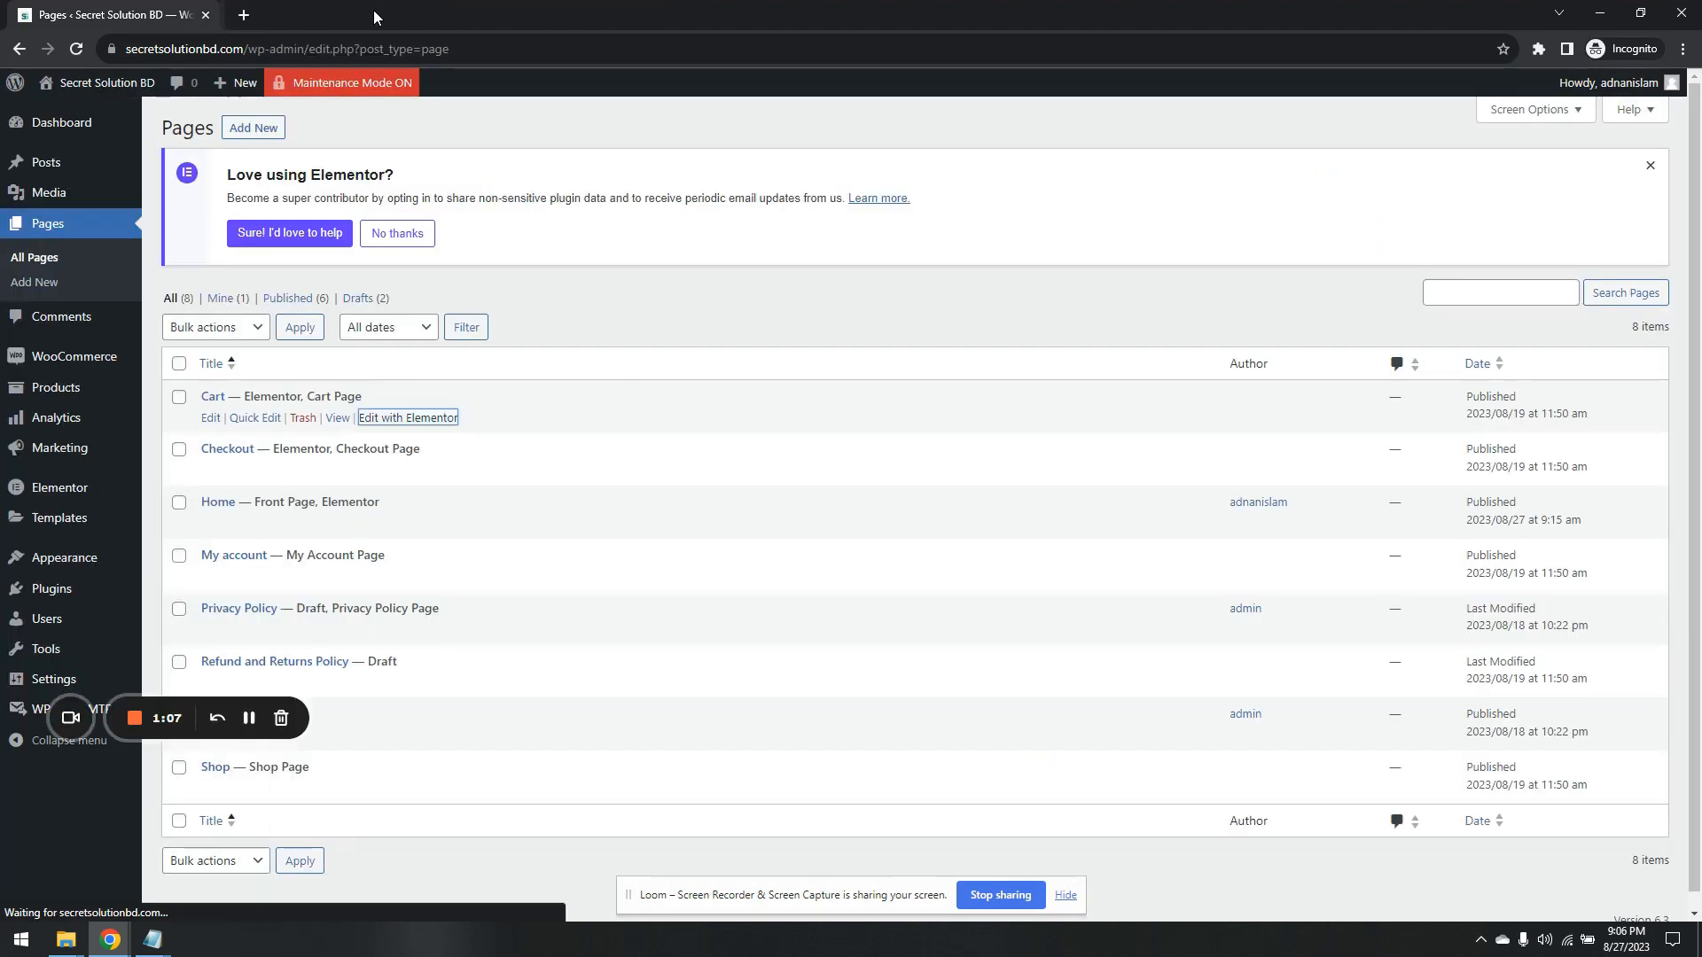
Add Product 3 to the cart from the live store's home page and proceed to the checkout.
middle_click(109, 112)
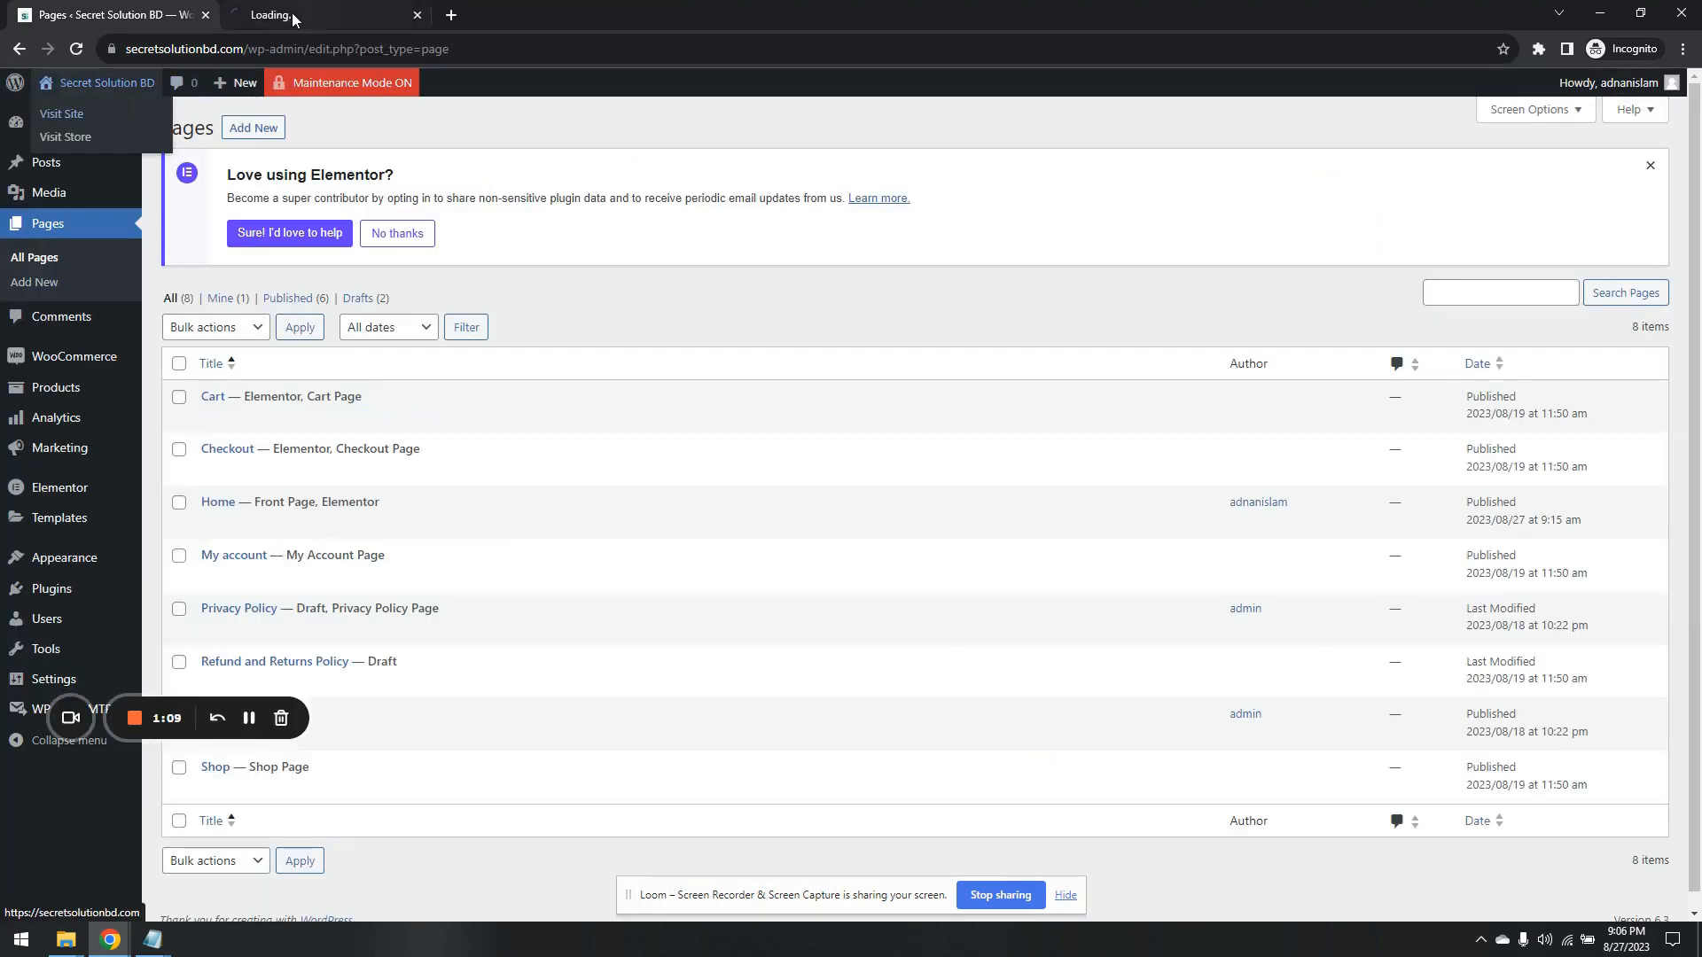
click(303, 11)
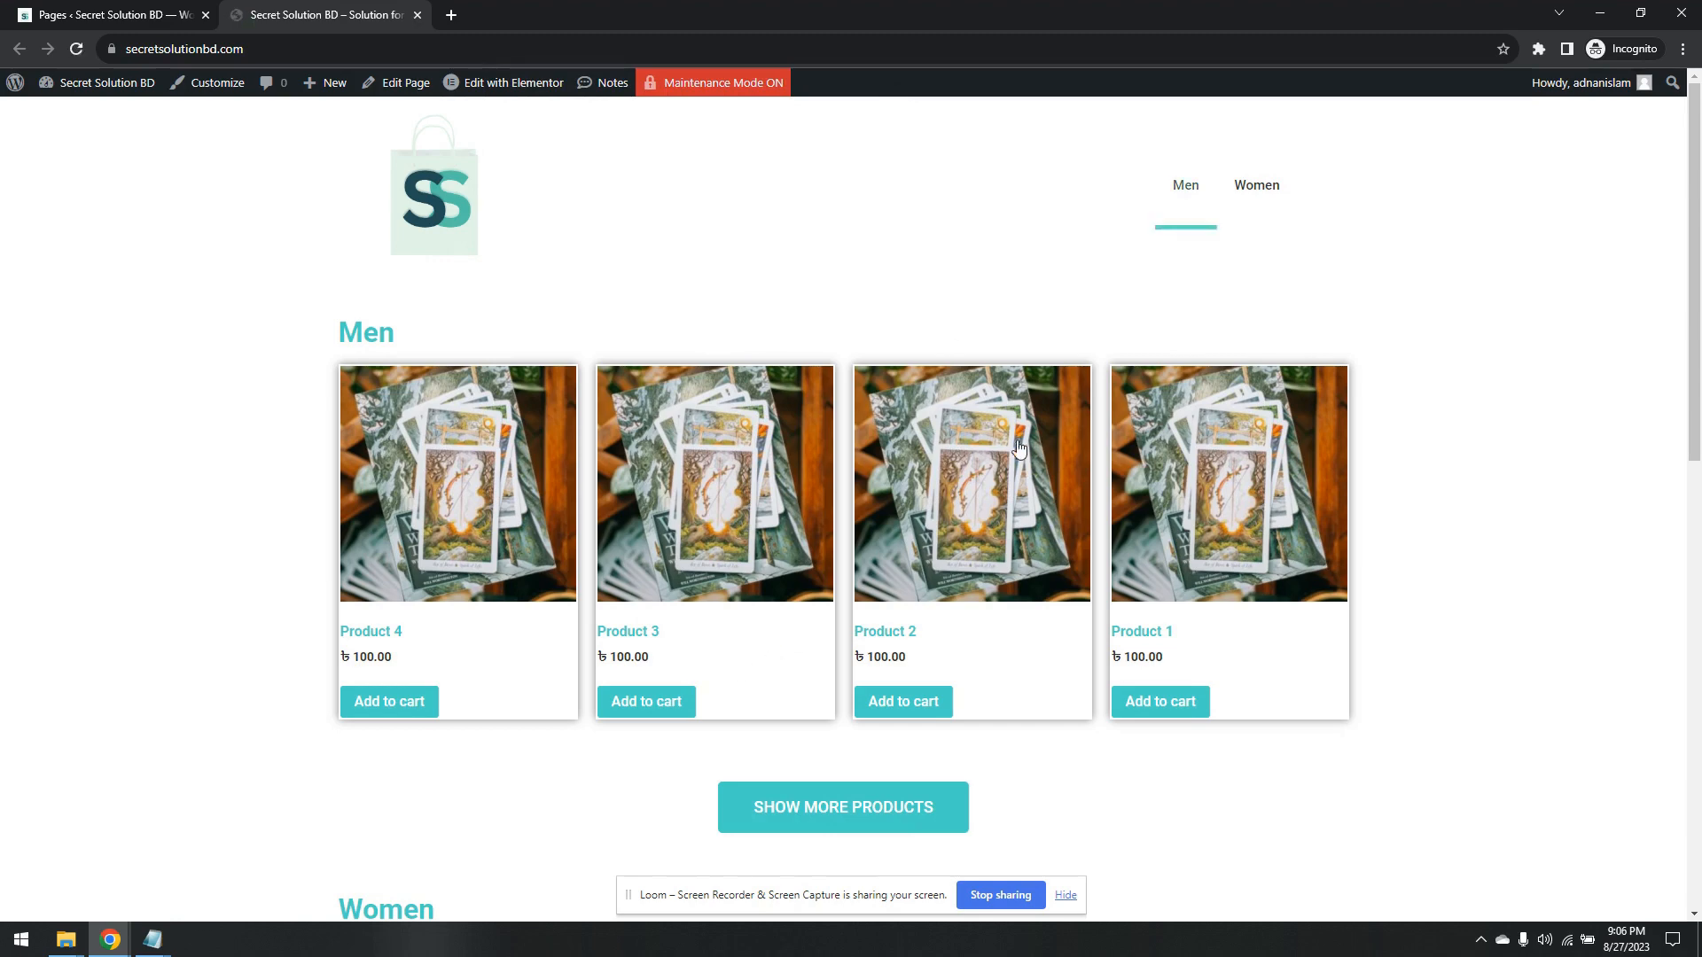
click(625, 705)
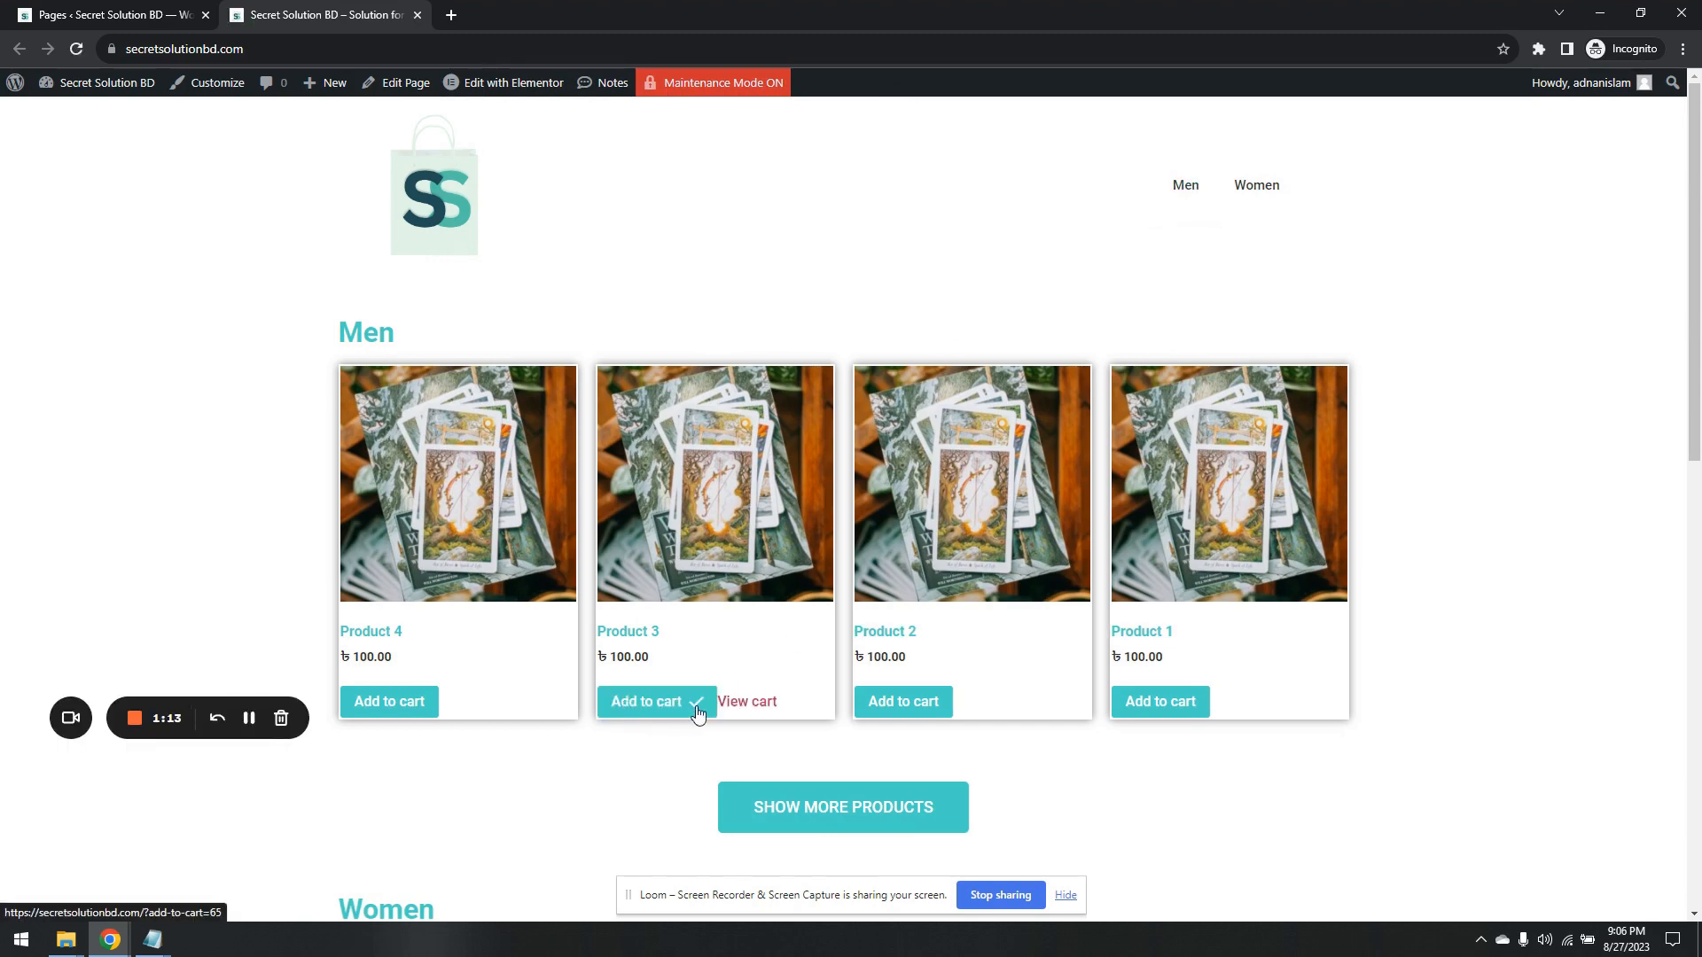
click(735, 703)
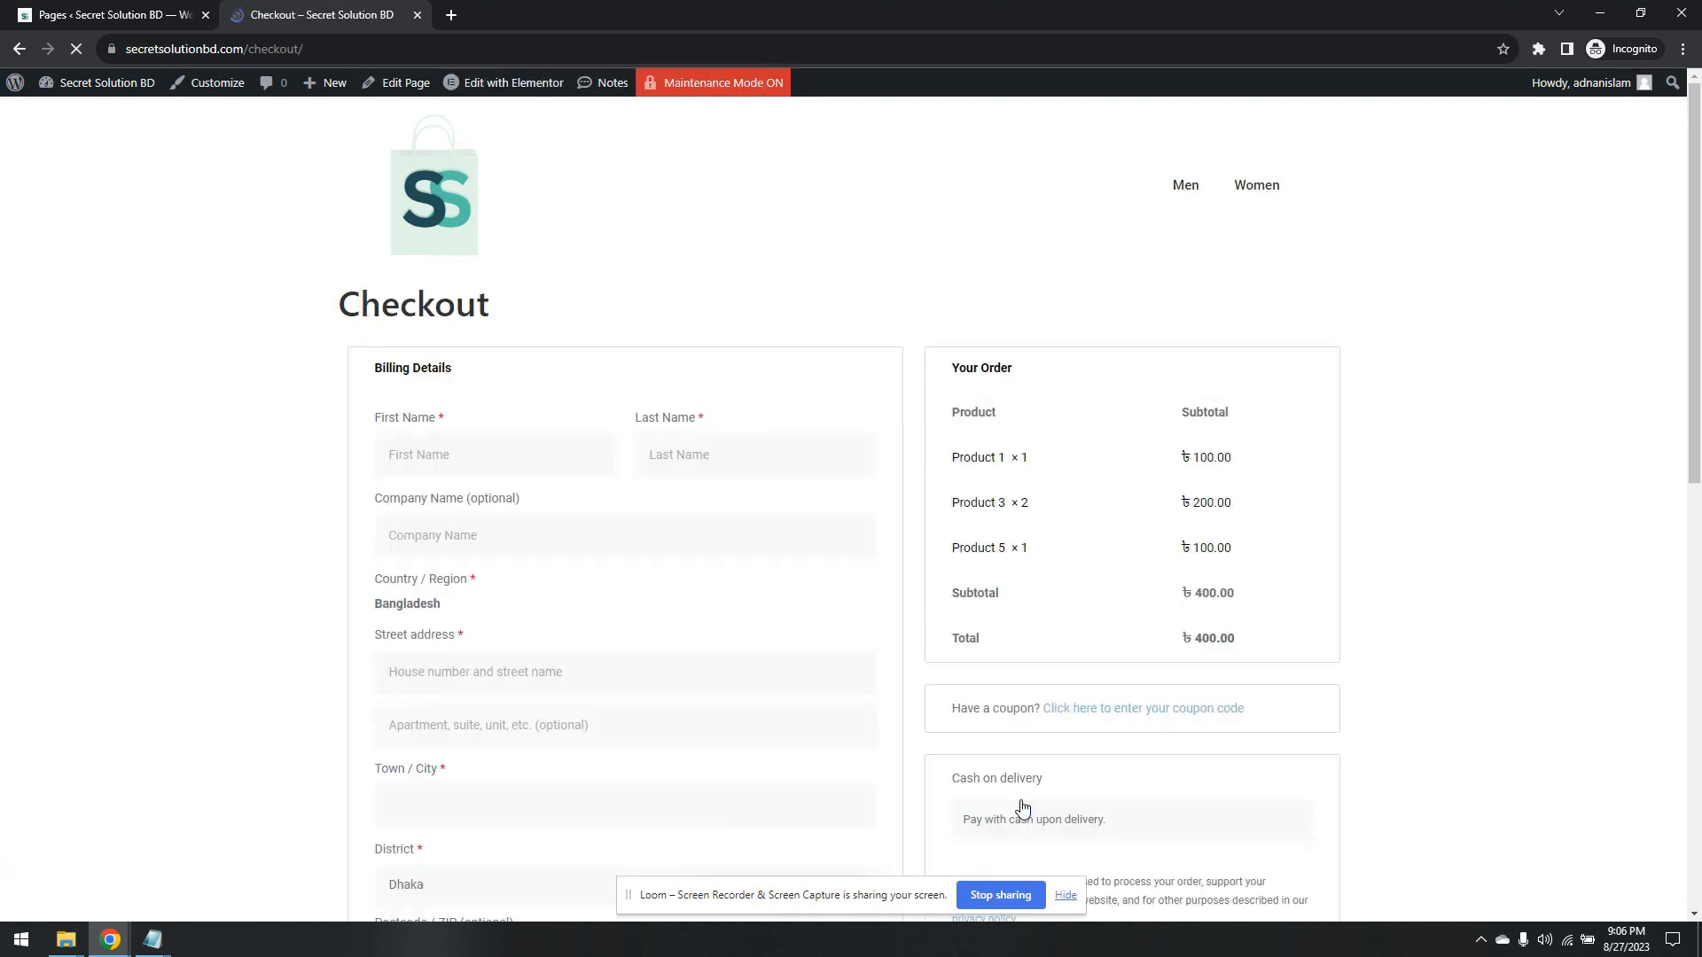
Review the live Checkout page from the Billing Details and order summary down to the order notes and footer.
scroll(1051, 332, down, 15)
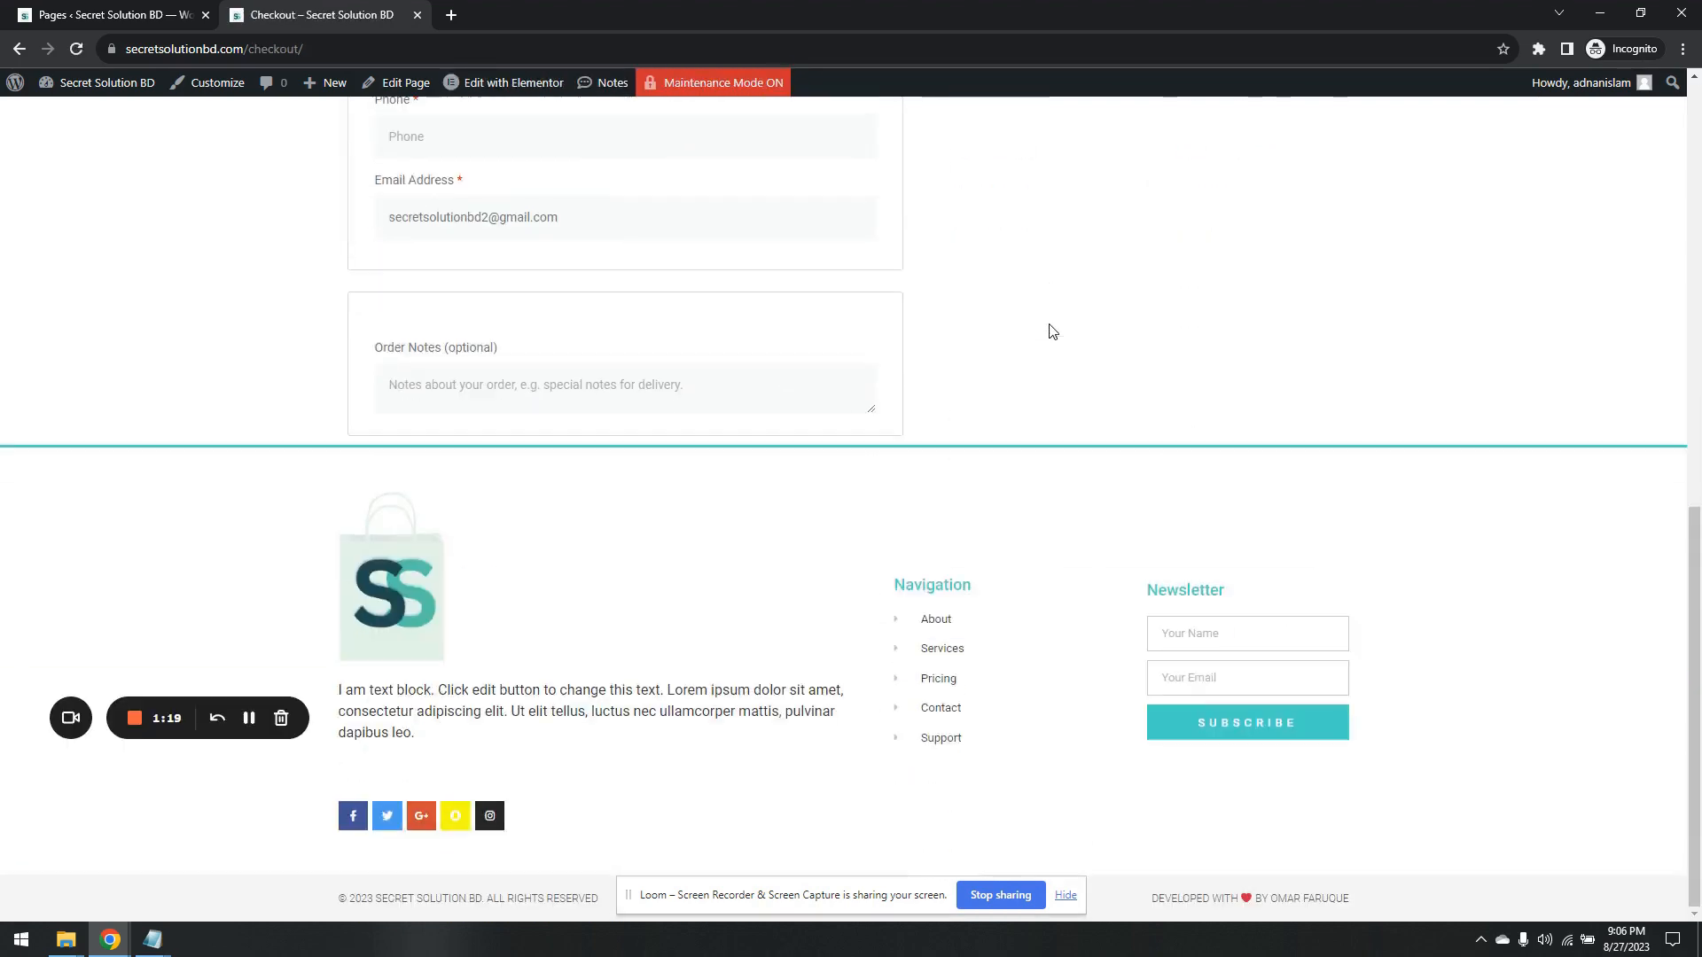
scroll(1051, 331, up, 15)
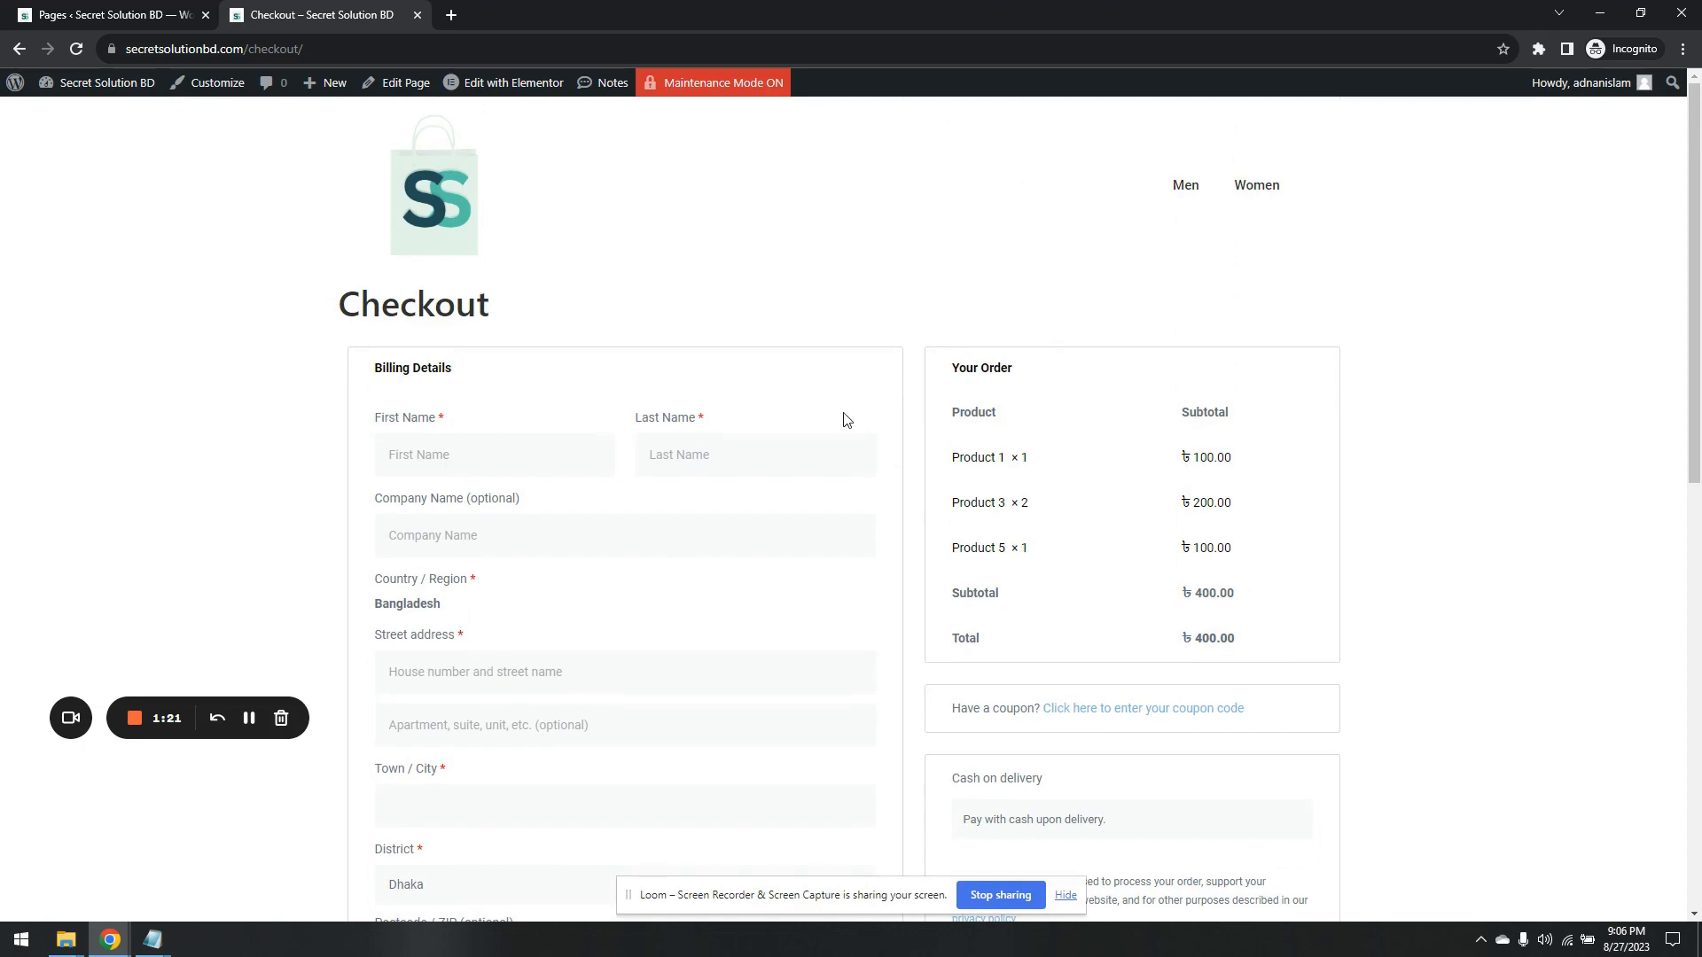
scroll(844, 421, down, 15)
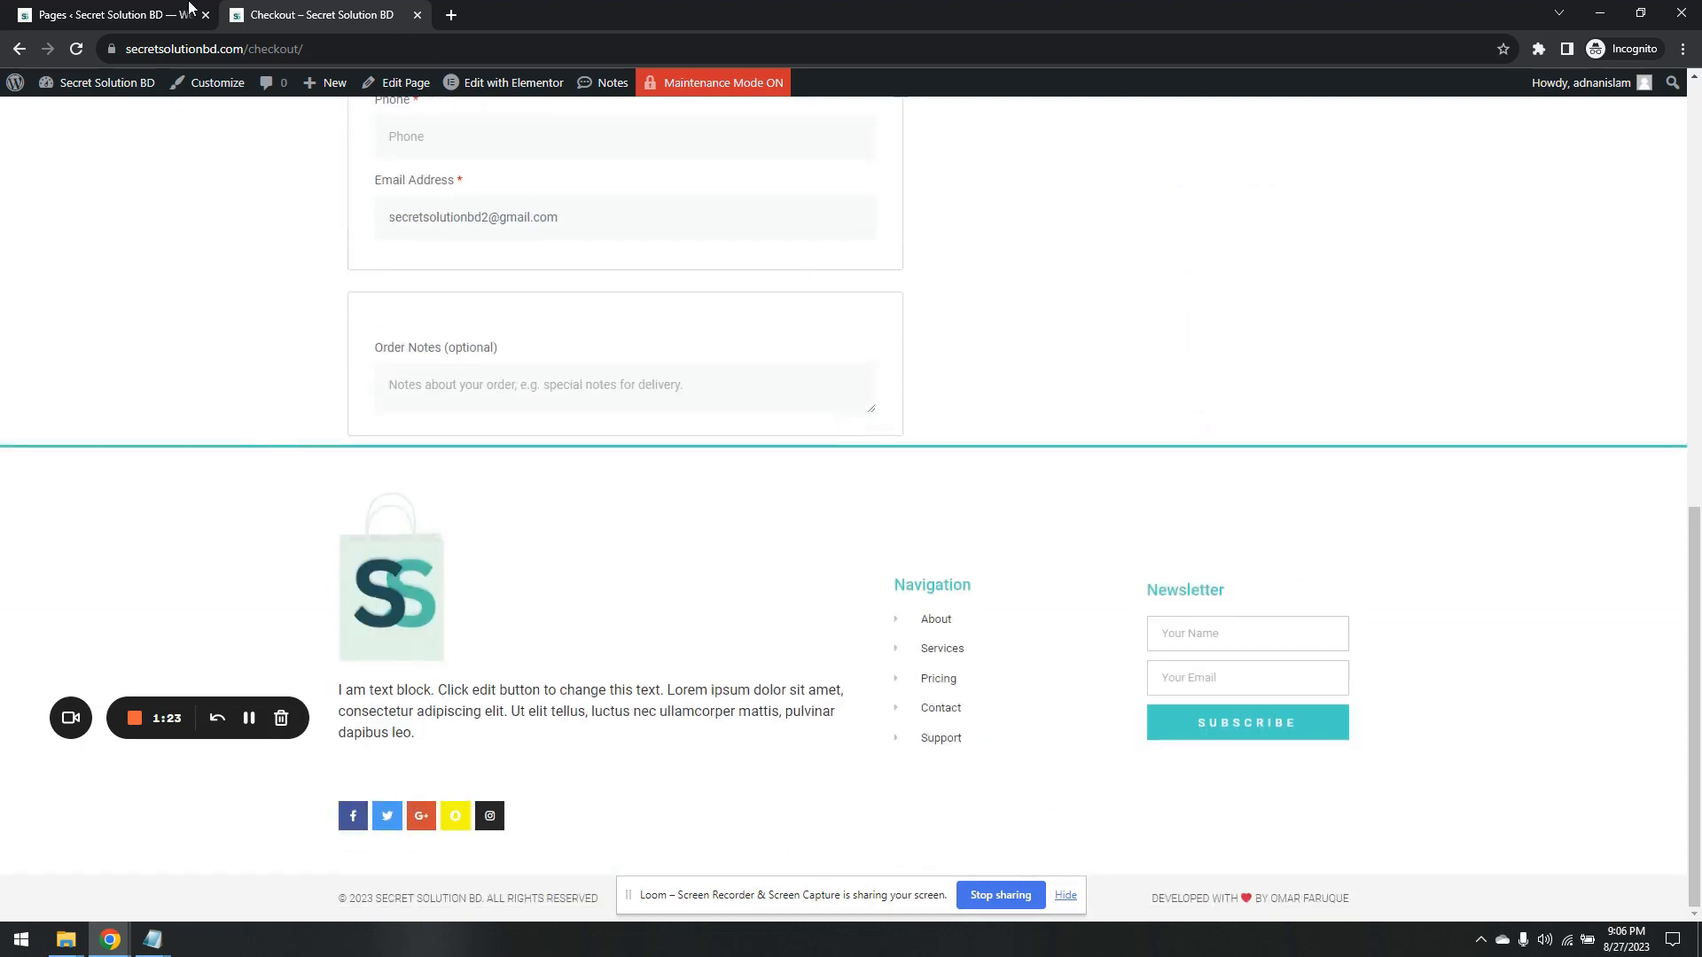
click(188, 7)
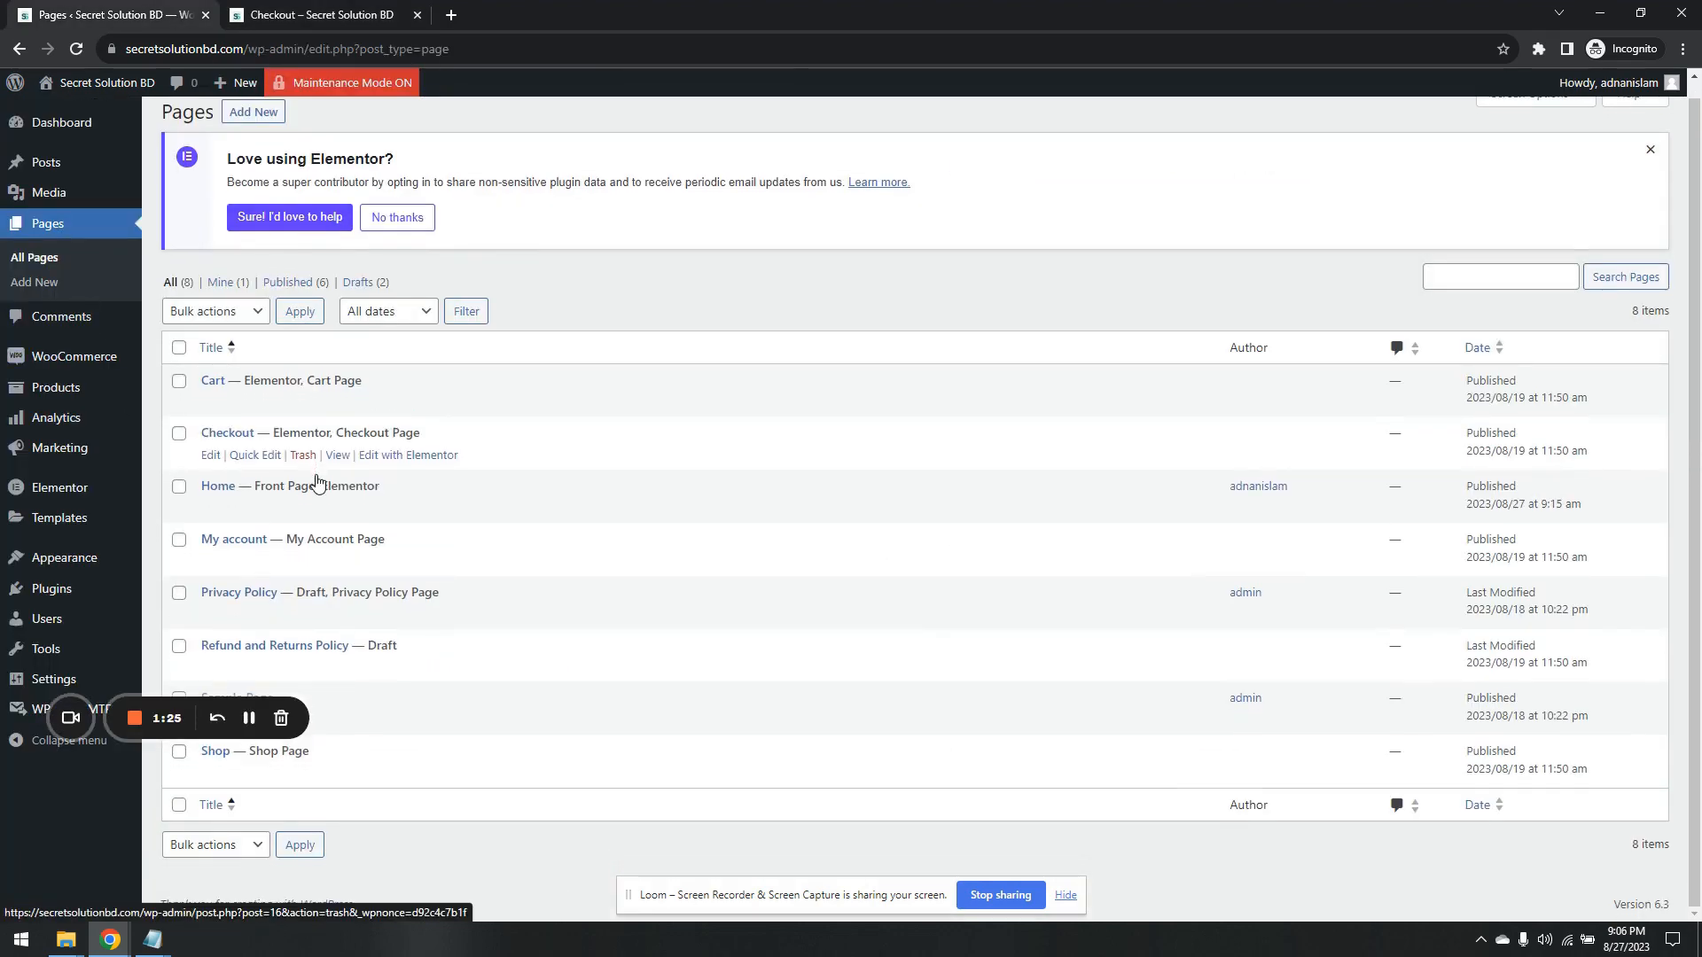
drag(187, 726, 162, 875)
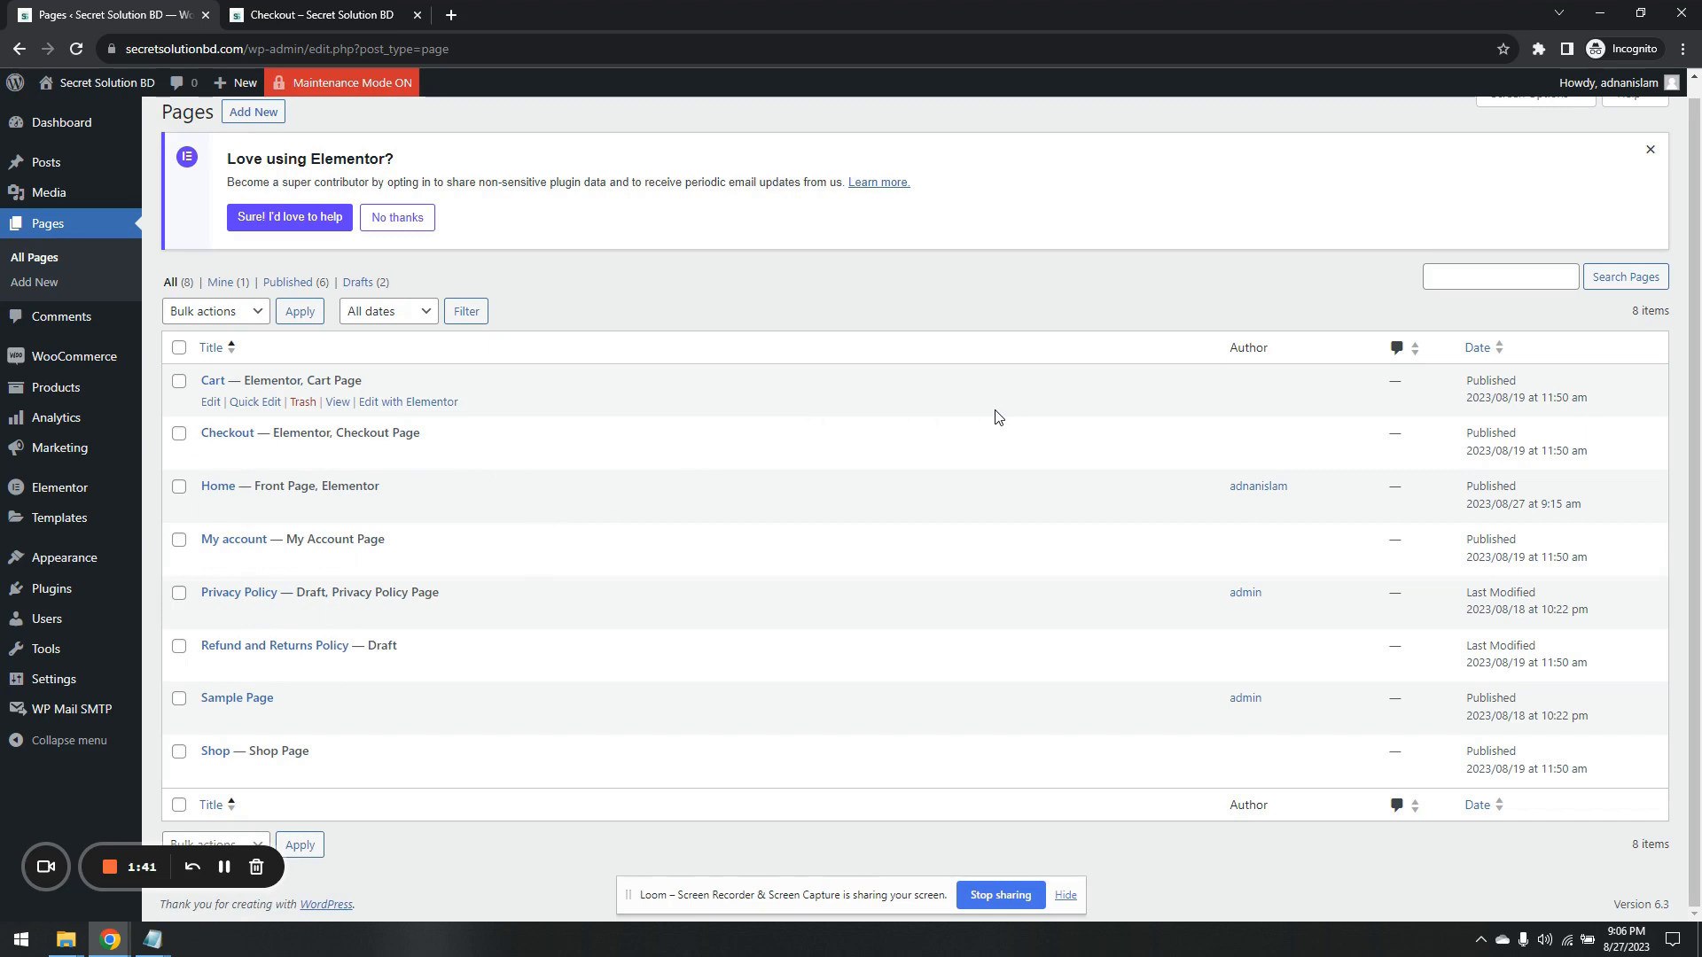
mouse_move(110, 940)
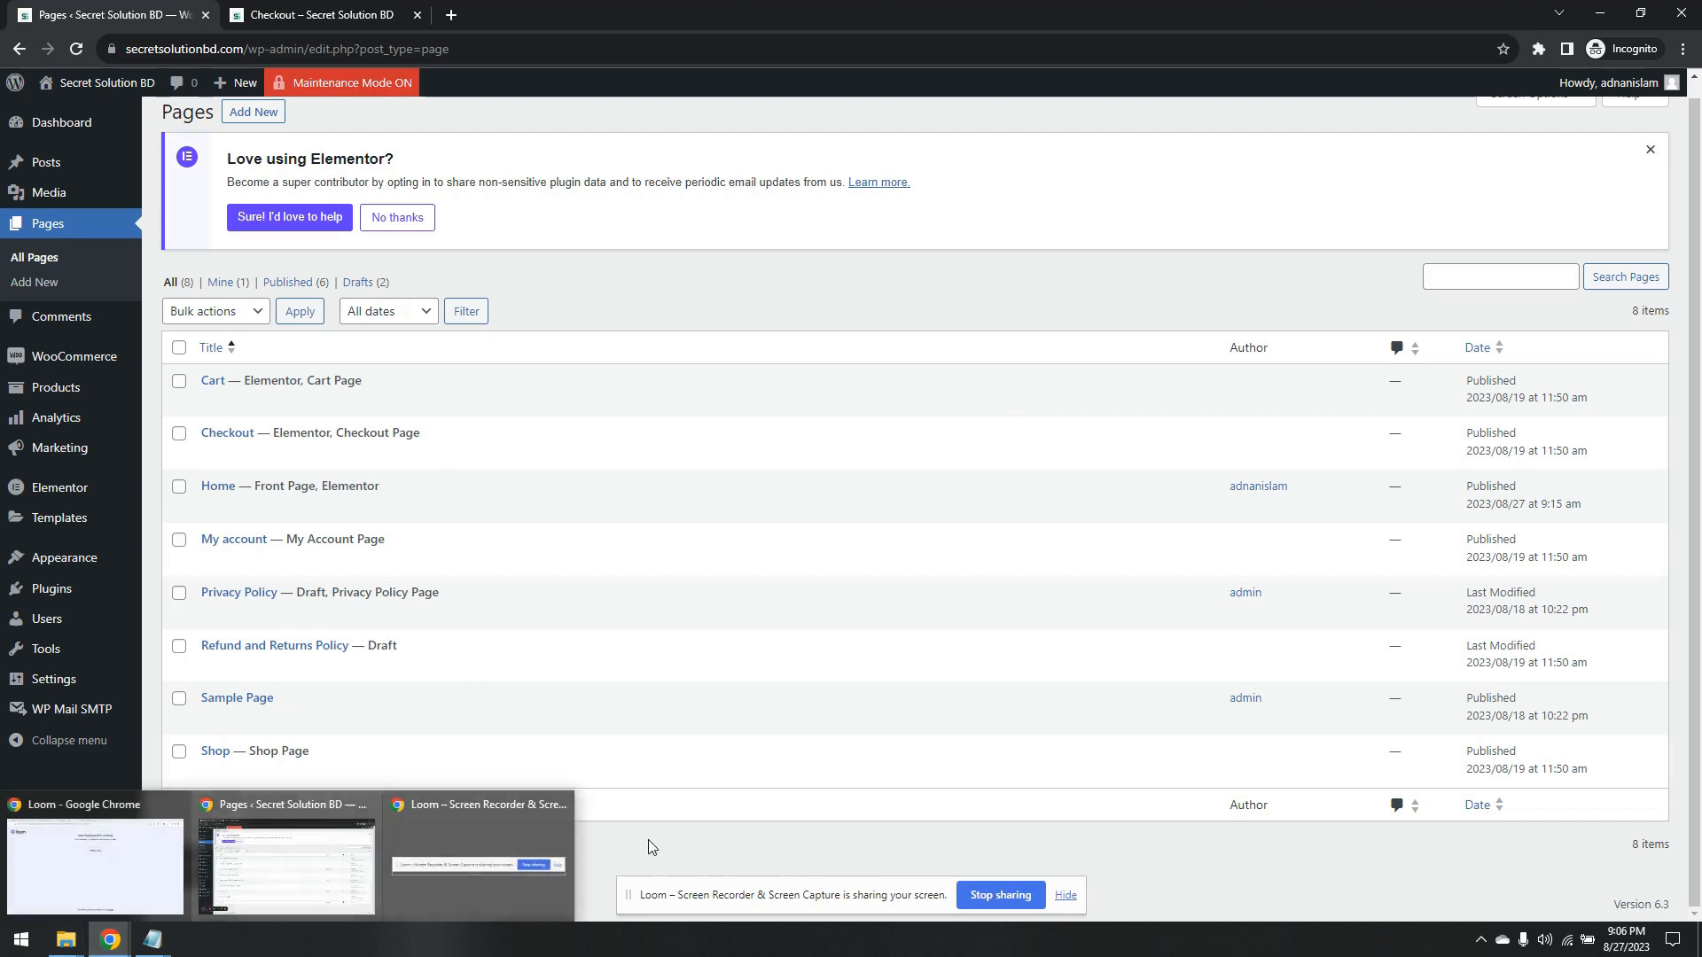
click(282, 26)
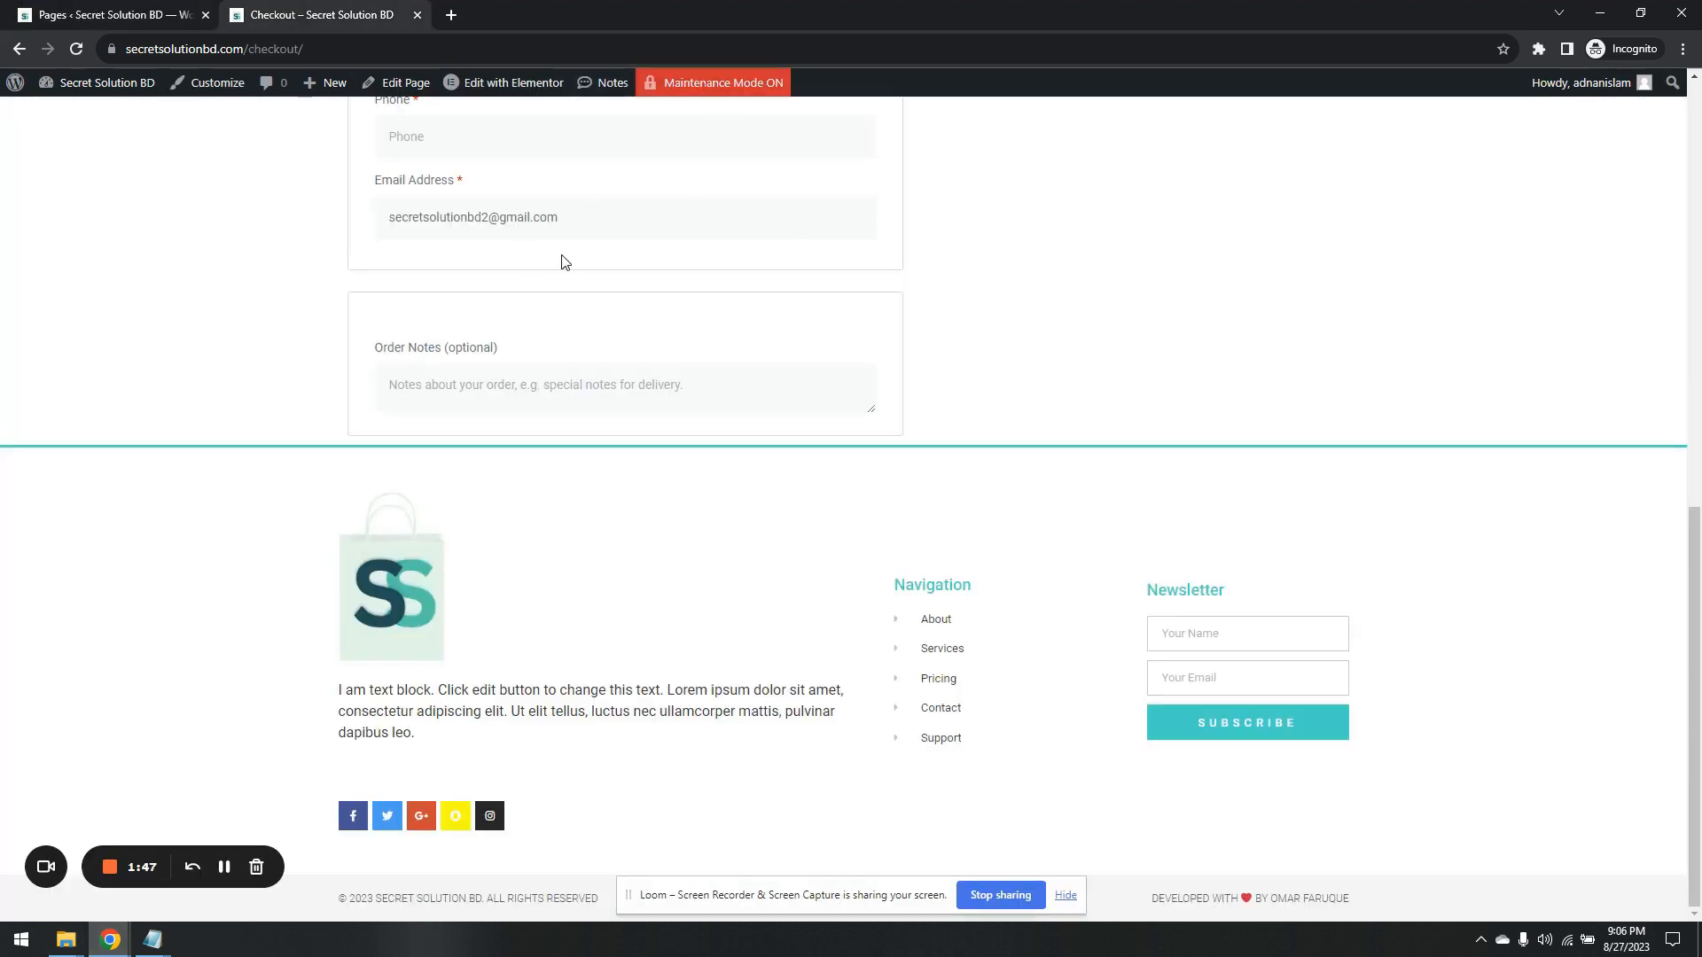